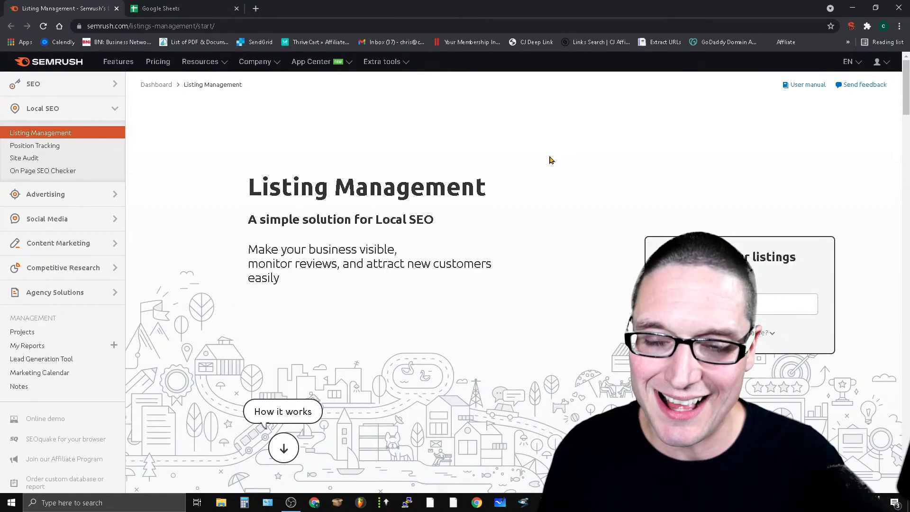
Step: Create a blank Google Sheets spreadsheet and title it with the first name and an initial, enclosed in parentheses
click(193, 5)
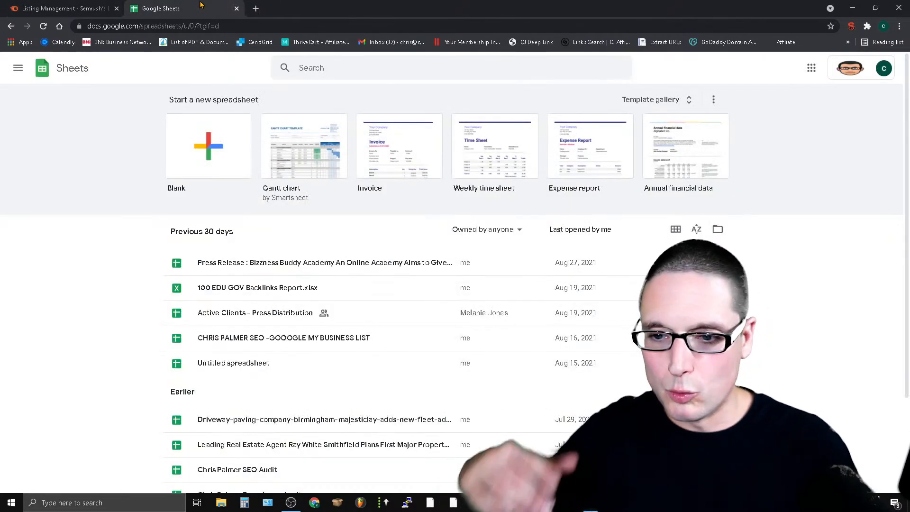
click(228, 150)
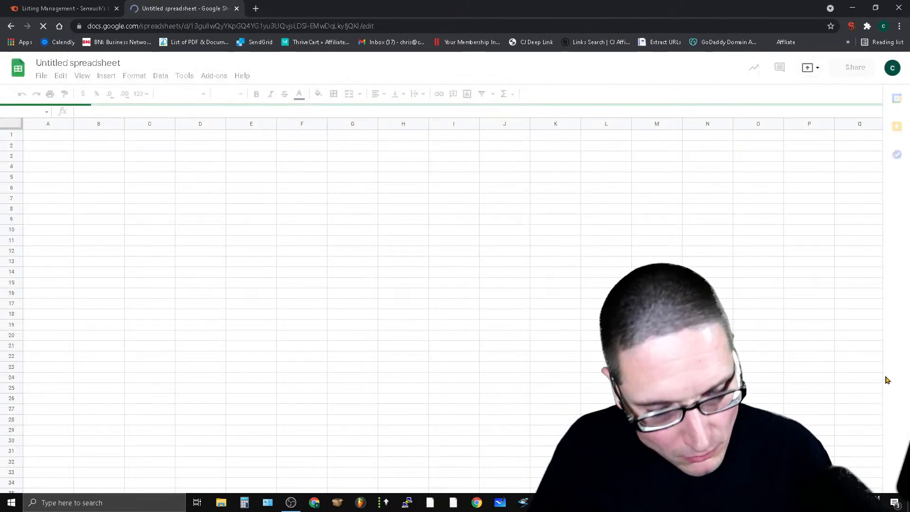
click(76, 63)
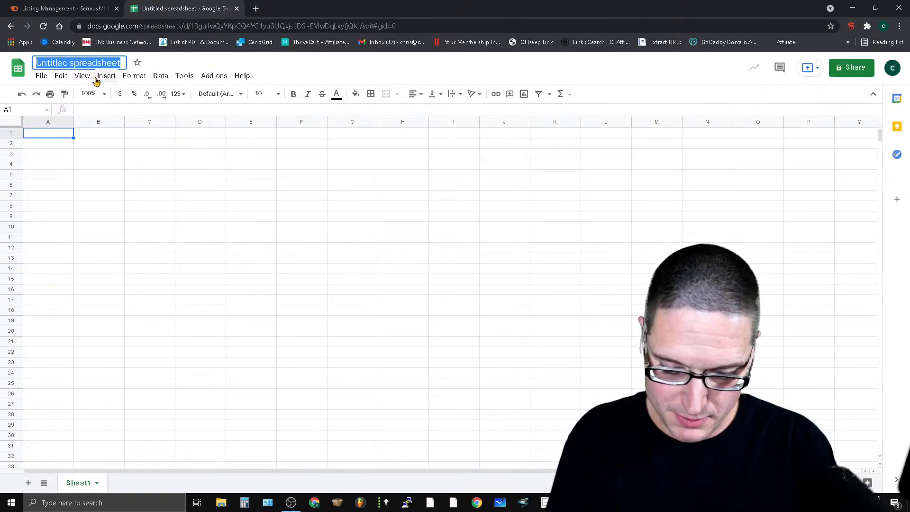
text(Alex)
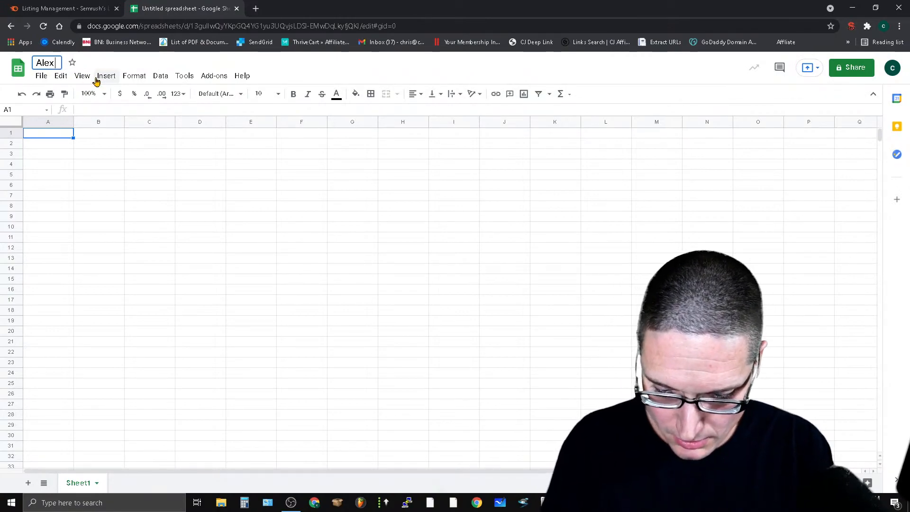
text( & E)
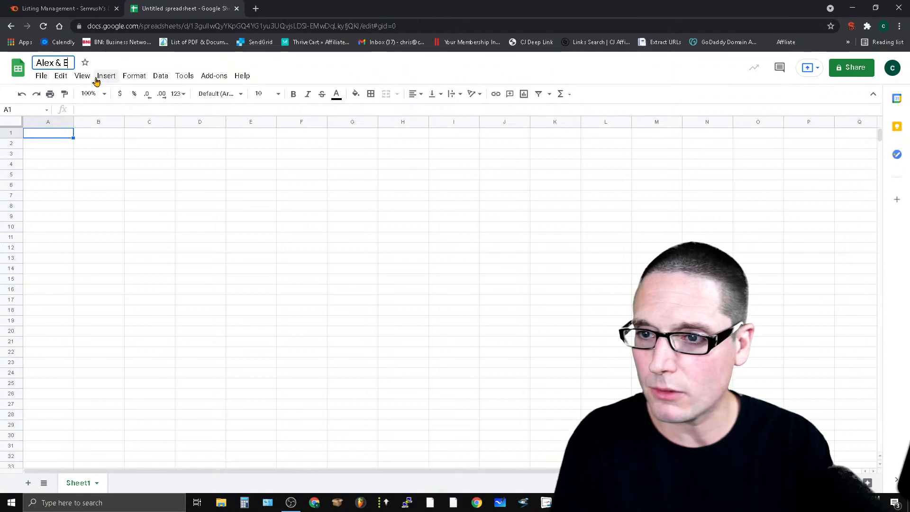
text(J)
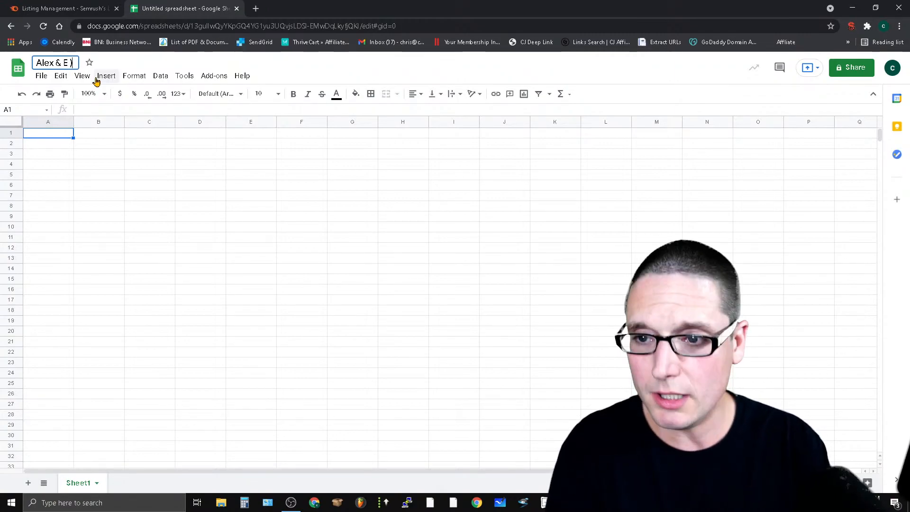
click(37, 63)
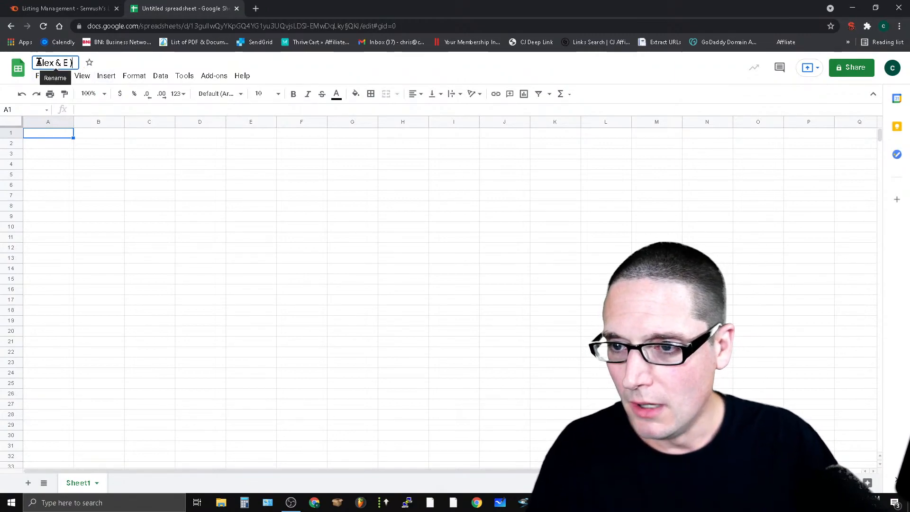
text(()
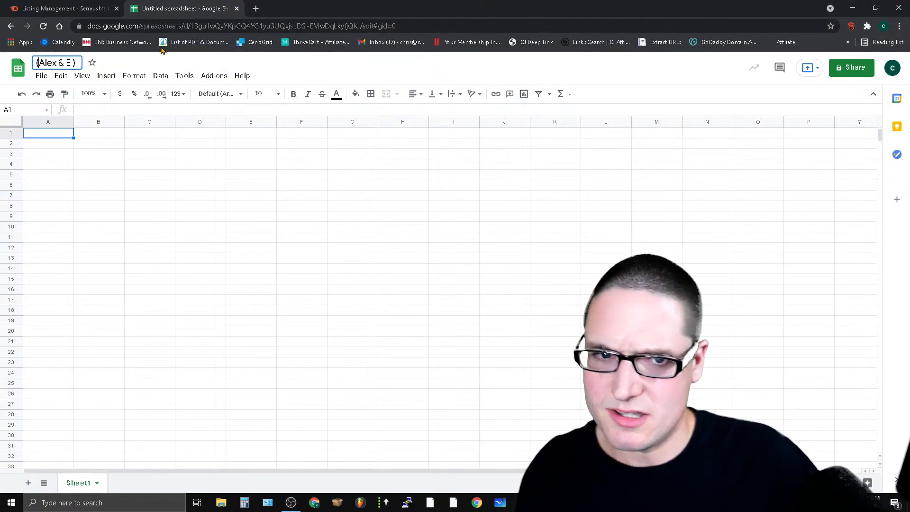
Step: Search Google for "phonix dentist" in a new browser tab
click(254, 8)
click(410, 210)
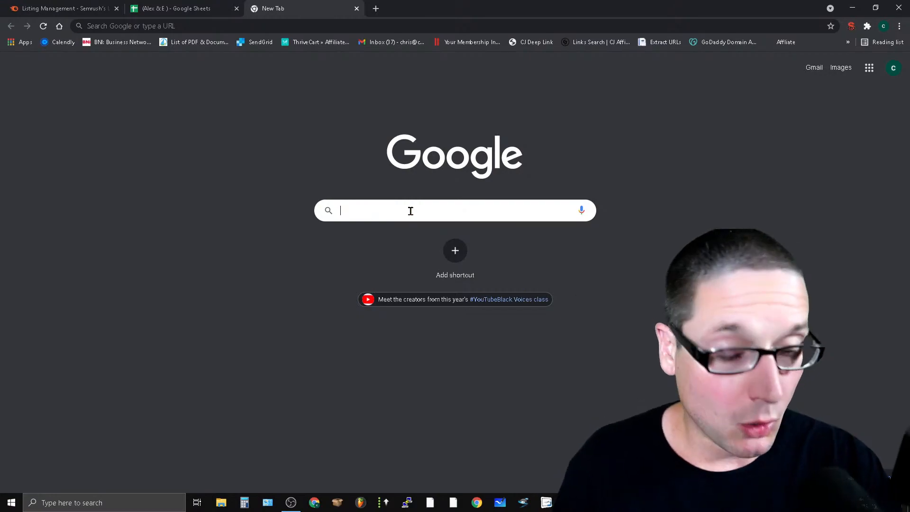
text(p)
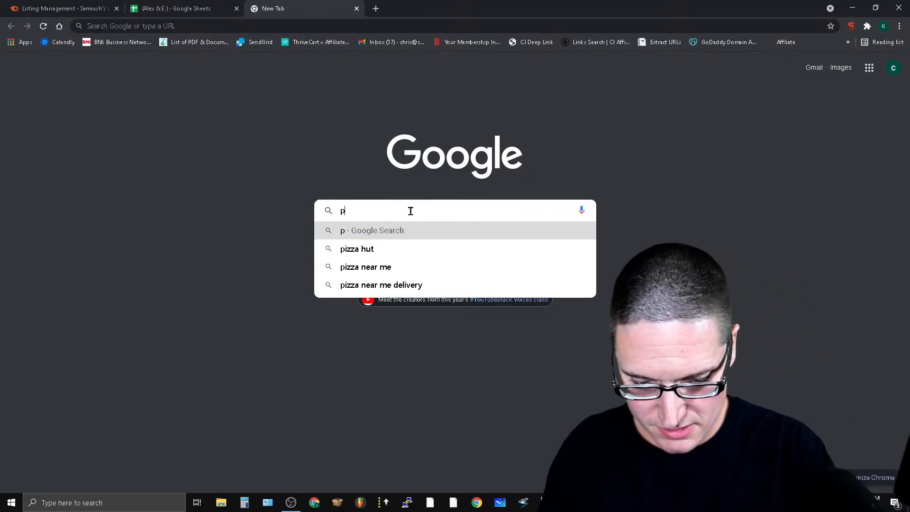
text(honix arizon)
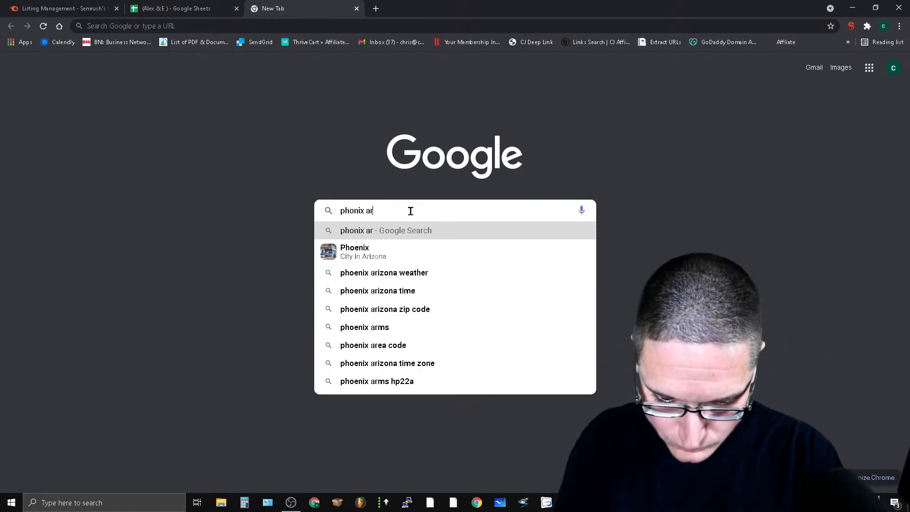
key(BackSpace)
key(BackSpace)
key(BackSpace)
key(BackSpace)
key(BackSpace)
key(BackSpace)
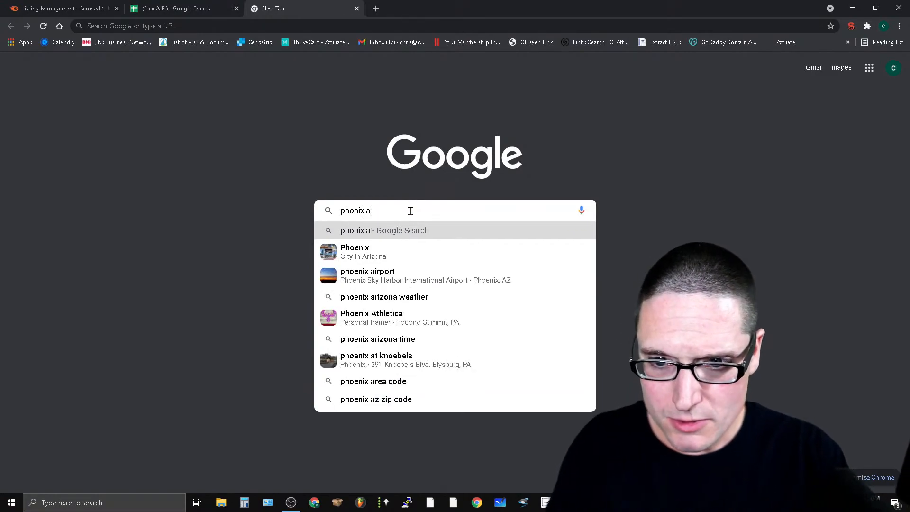
text(dentist)
key(Return)
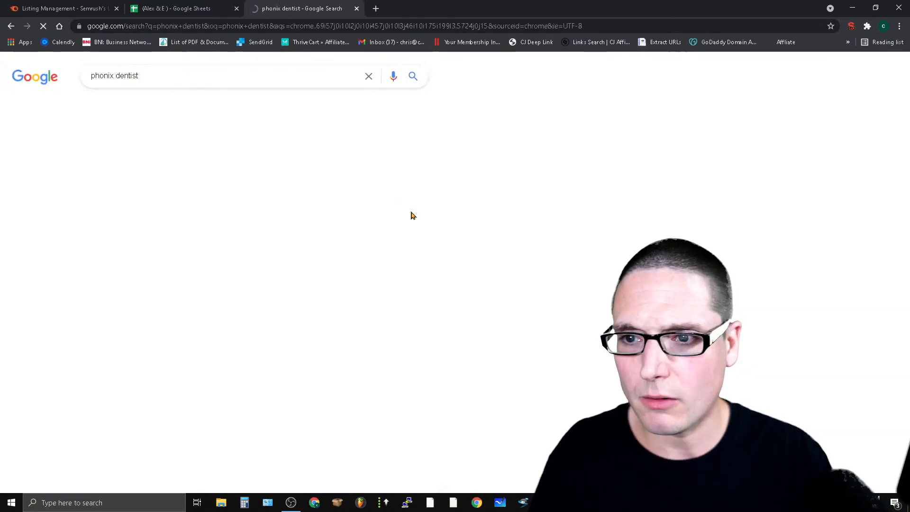
Step: Switch to Semrush and open the Domain Overview tool in its SEO toolkit
click(61, 8)
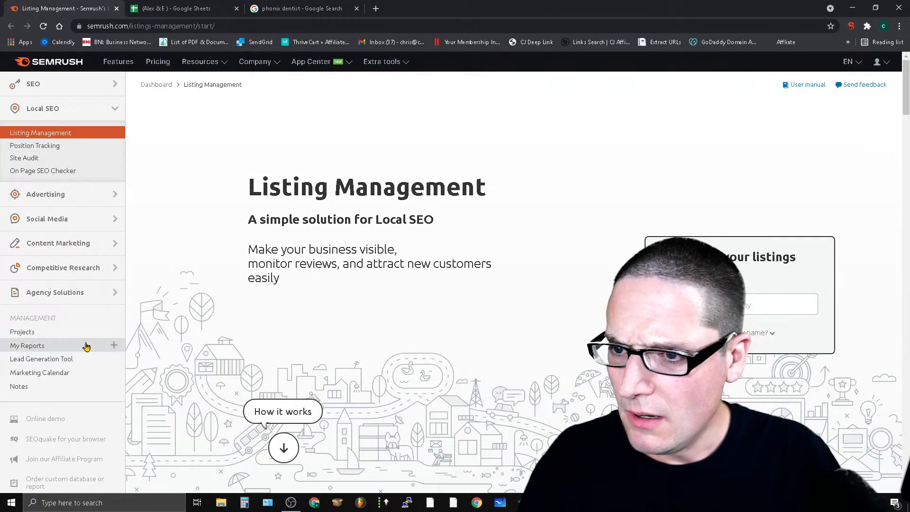
click(78, 86)
click(69, 138)
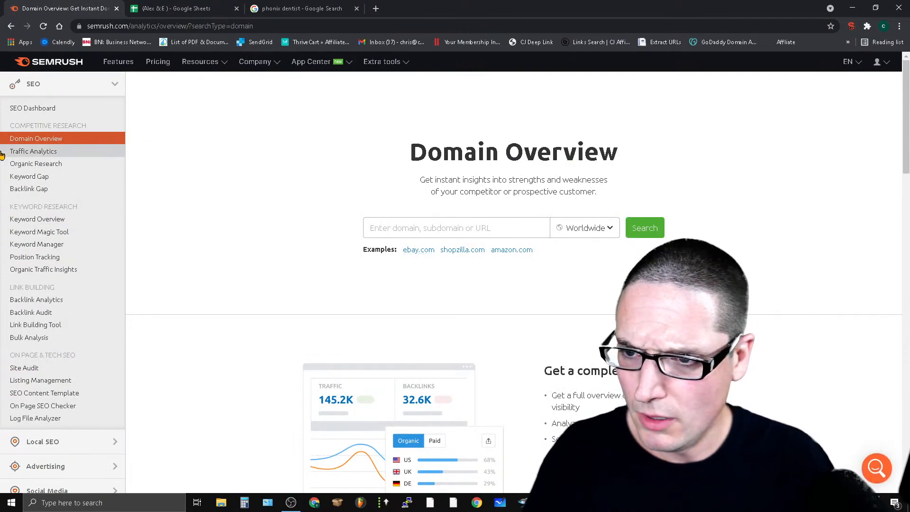
Step: Return to the dentist search results and check the browser's installed extensions
click(325, 6)
click(203, 87)
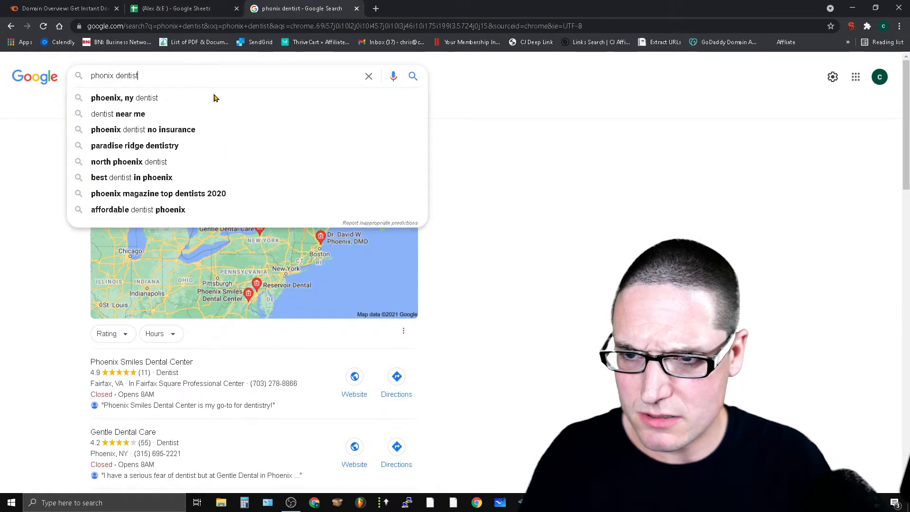
click(868, 28)
click(621, 209)
click(161, 81)
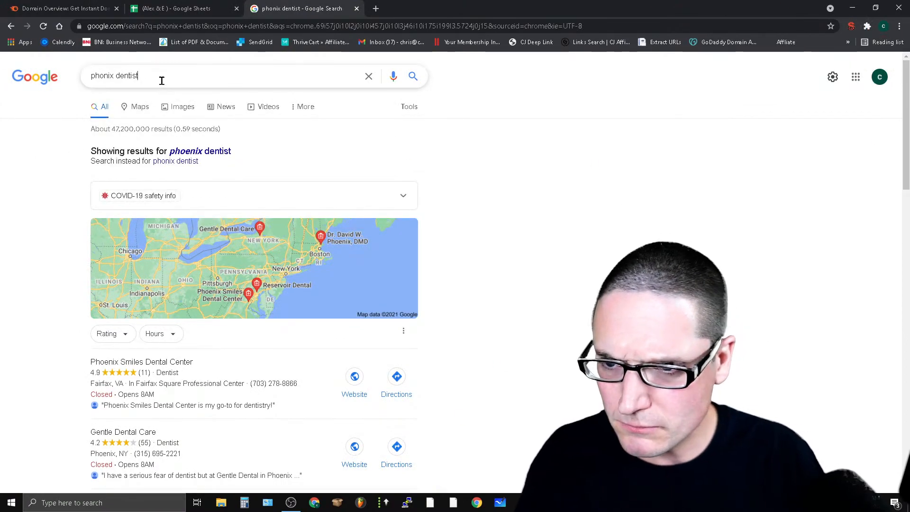
click(867, 28)
click(867, 28)
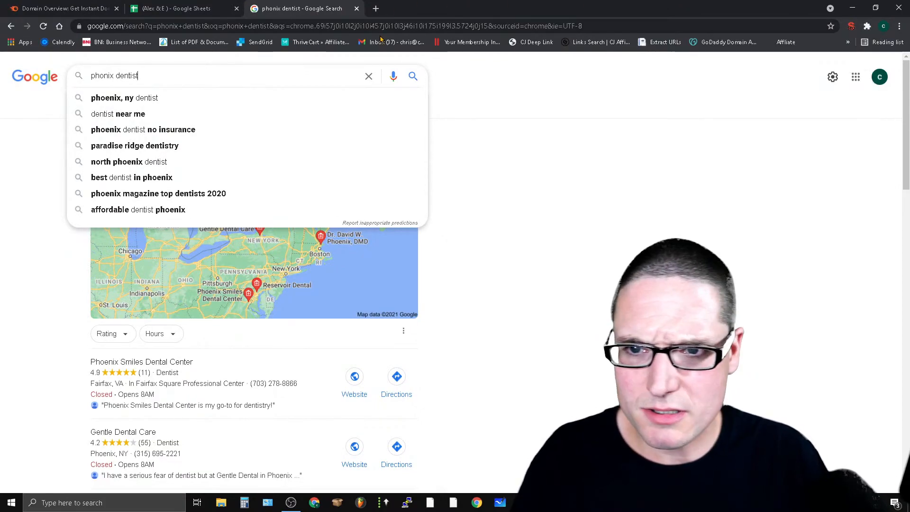
Step: Search Google for "keyword volume extension" in another new browser tab
click(375, 9)
click(460, 211)
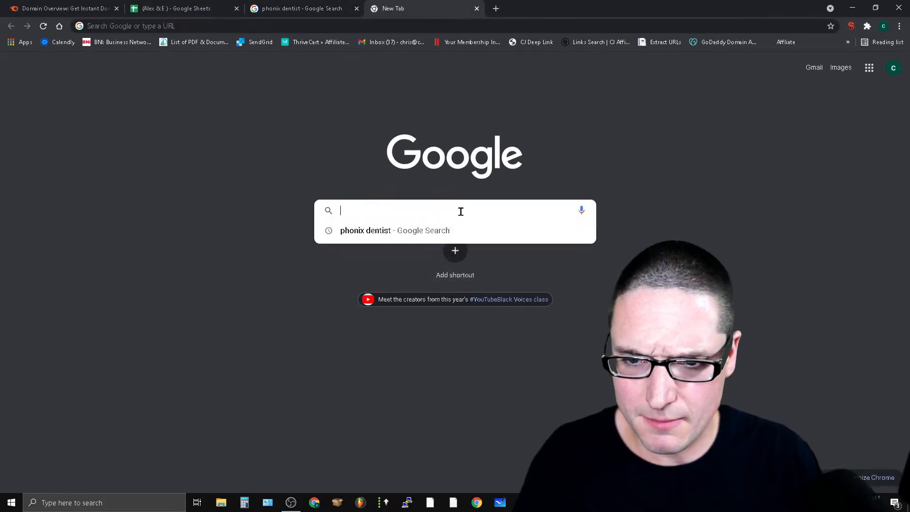
text(keywrod)
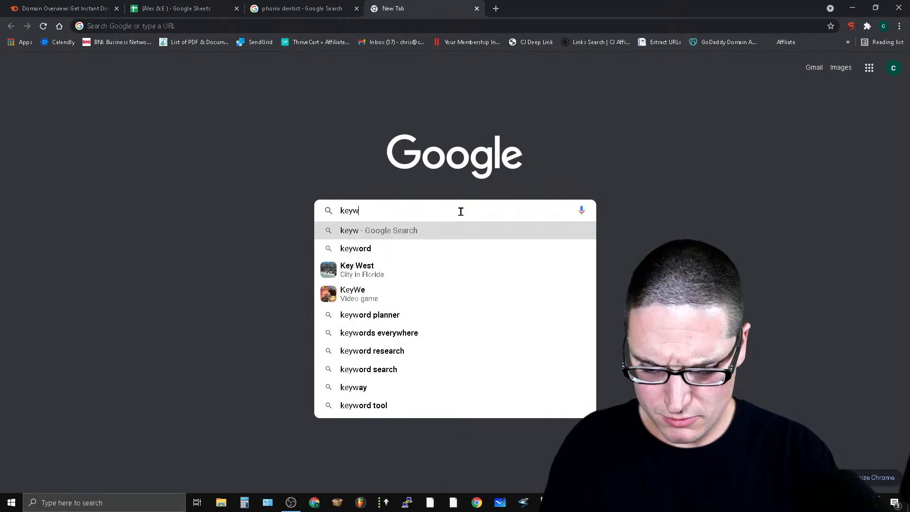
key(BackSpace)
key(BackSpace)
key(BackSpace)
key(BackSpace)
key(BackSpace)
key(BackSpace)
key(BackSpace)
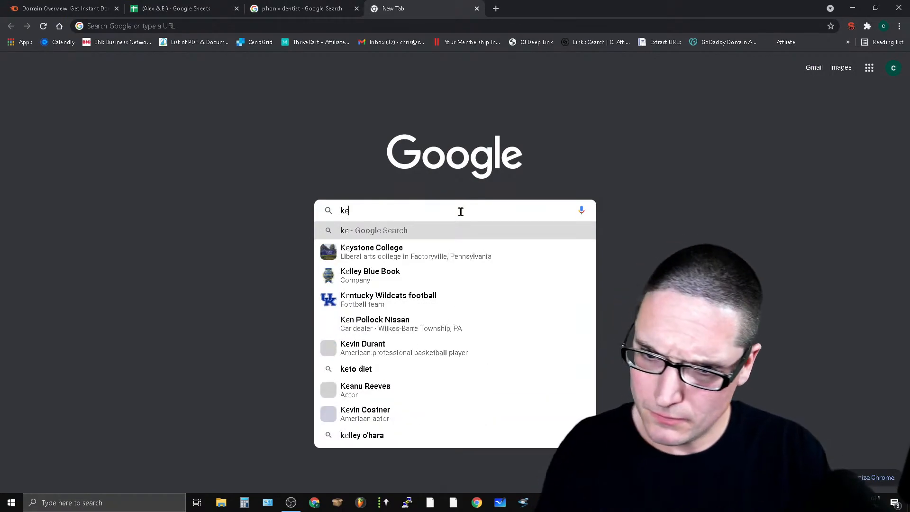
text(keyword)
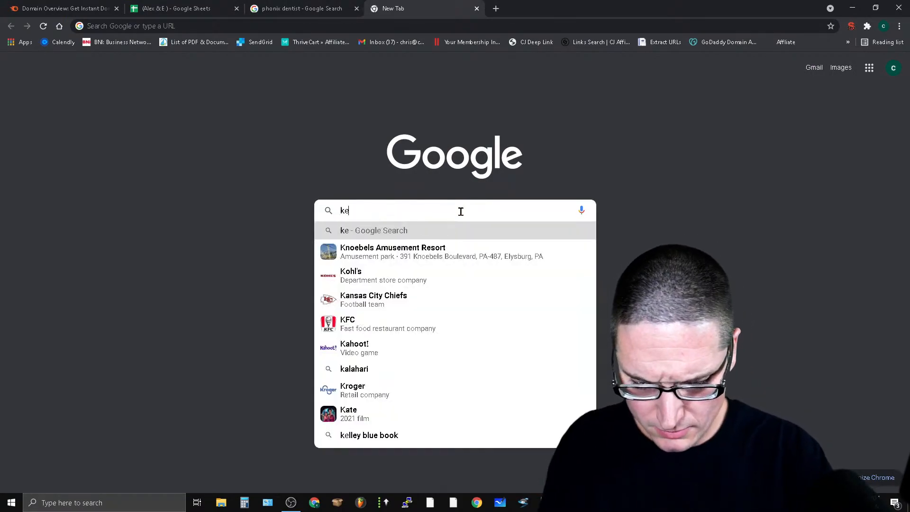
text( volume)
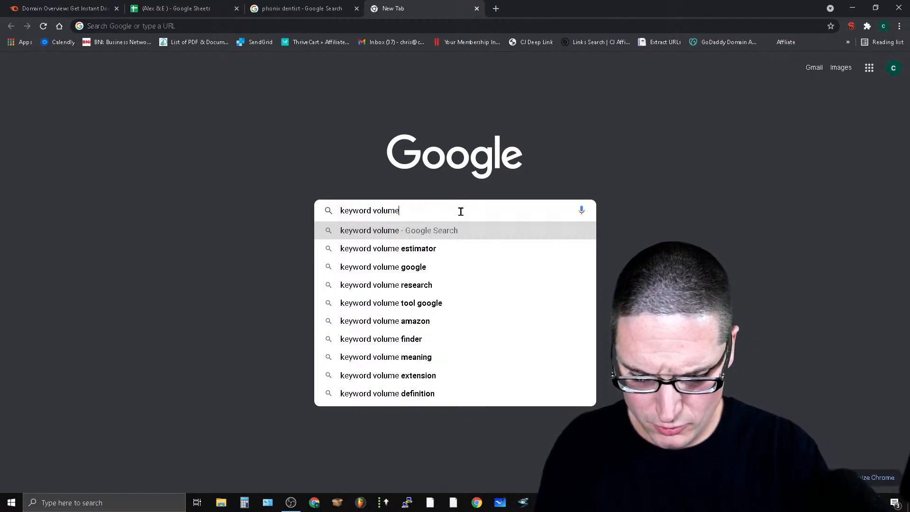
text( extension)
key(Return)
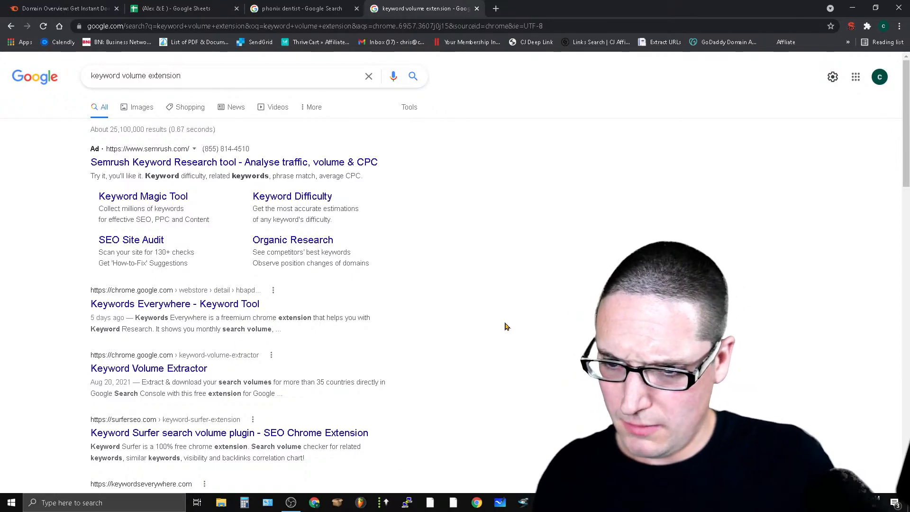
Step: Refine the Google search to "keyword volume chrome extension"
scroll(506, 326, down, 3)
scroll(417, 458, up, 3)
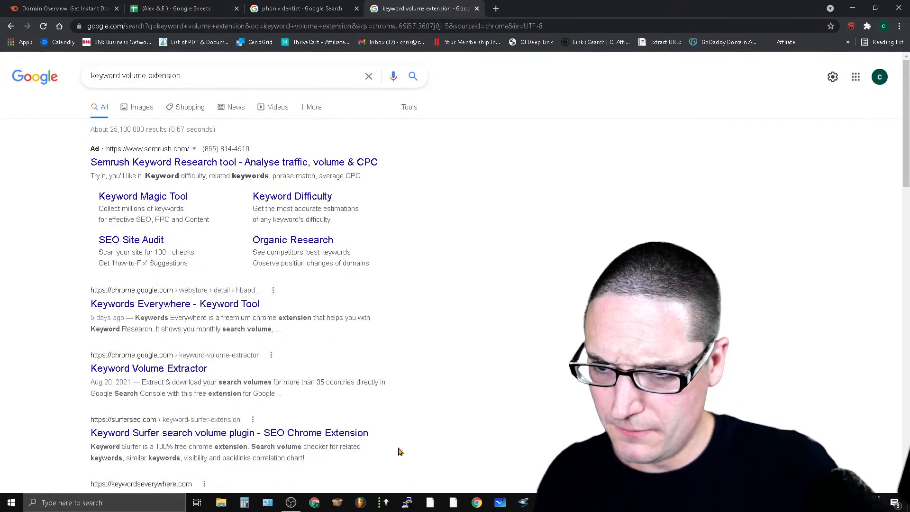
click(210, 83)
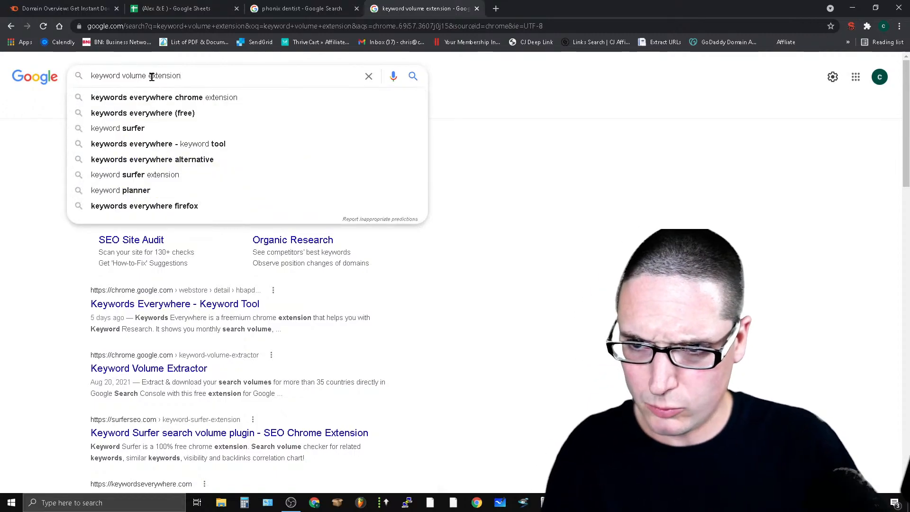
text(chrome)
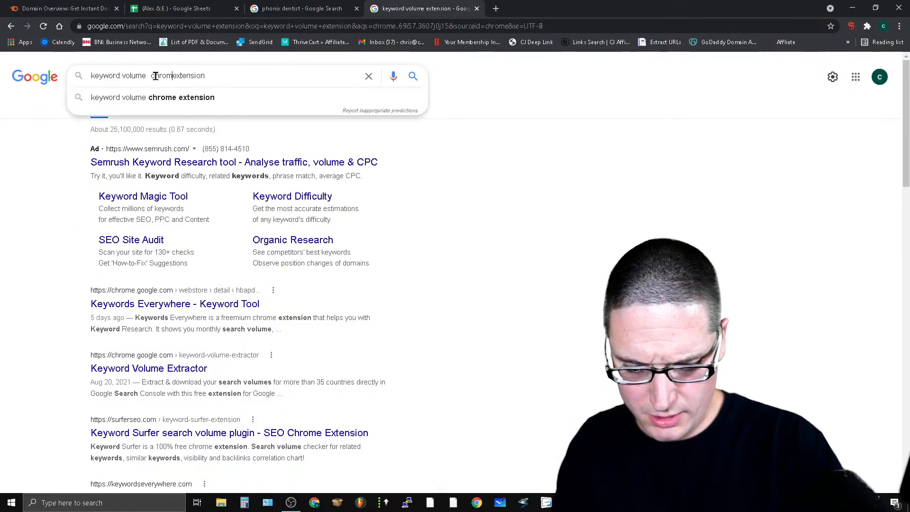
key(Return)
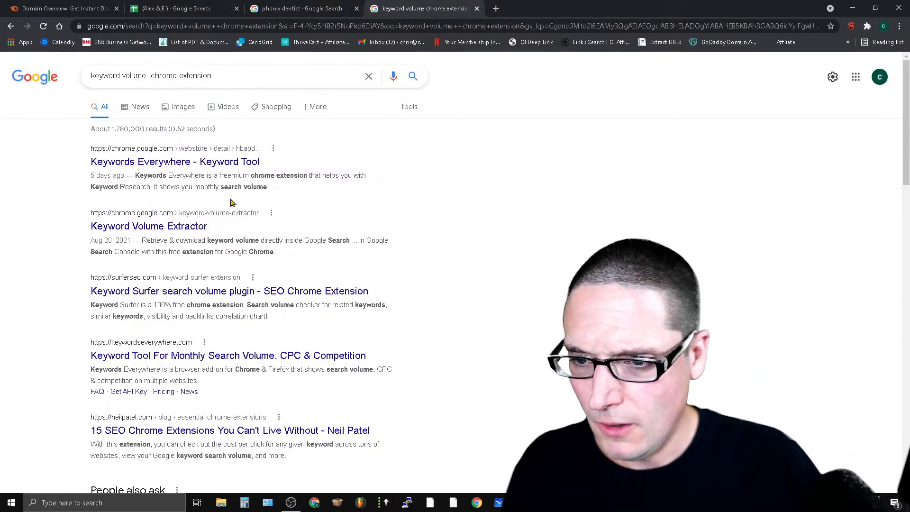
Step: Open the Keywords Everywhere store listing and go from its related extensions to Keyword Surfer
click(199, 163)
scroll(493, 343, down, 10)
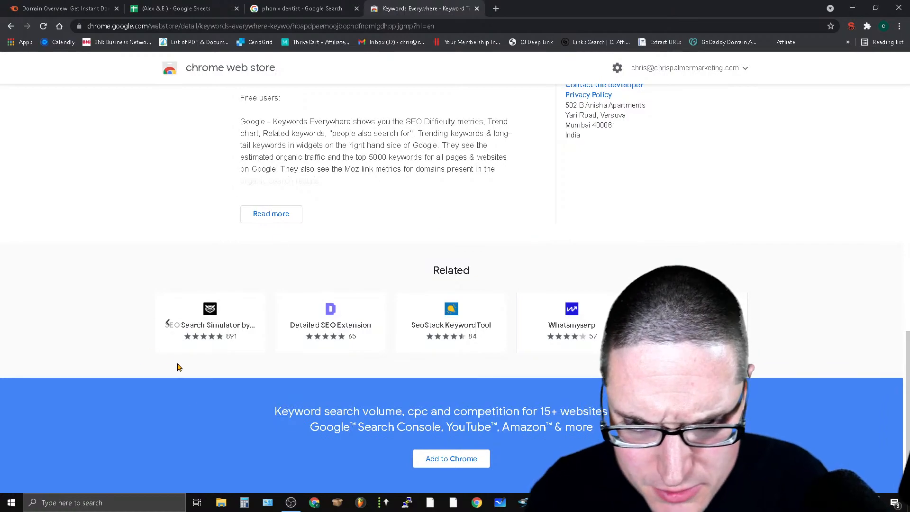
click(168, 323)
click(168, 323)
click(208, 322)
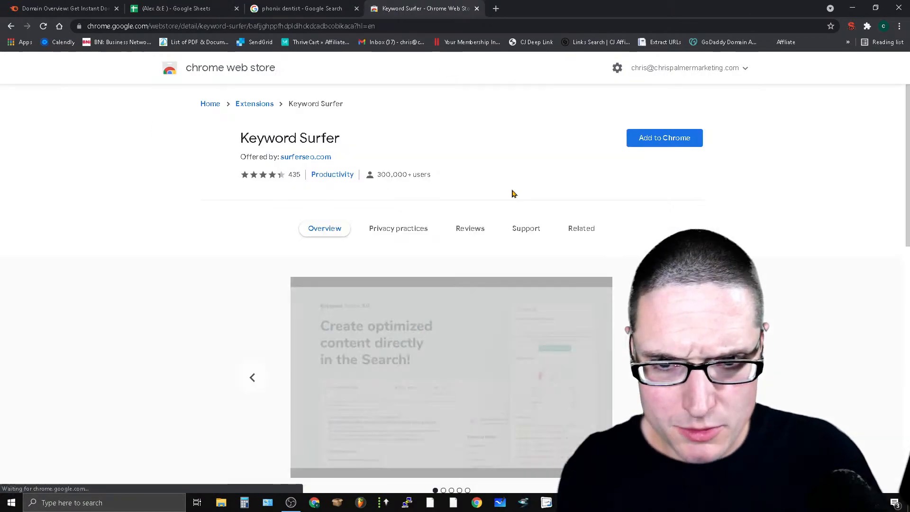
Step: Add the Keyword Surfer extension to Chrome, look through the related extensions and close the web store page
click(664, 138)
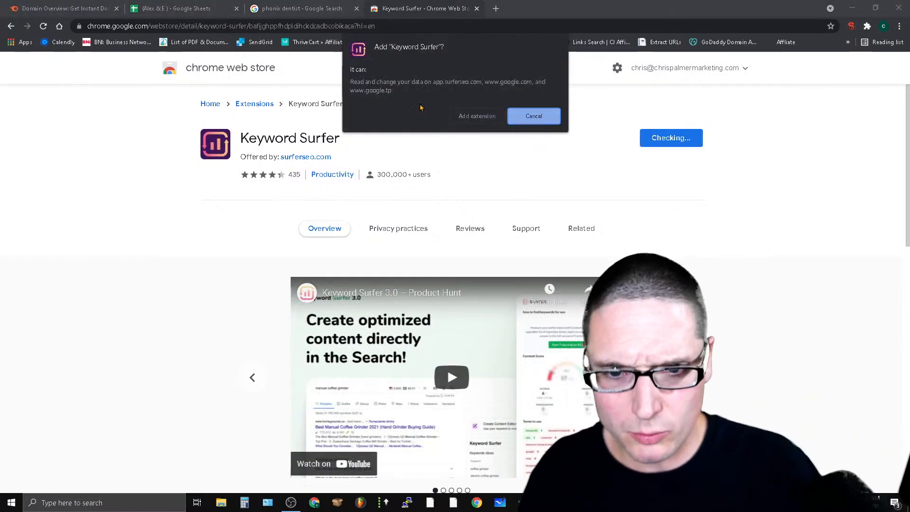
click(469, 116)
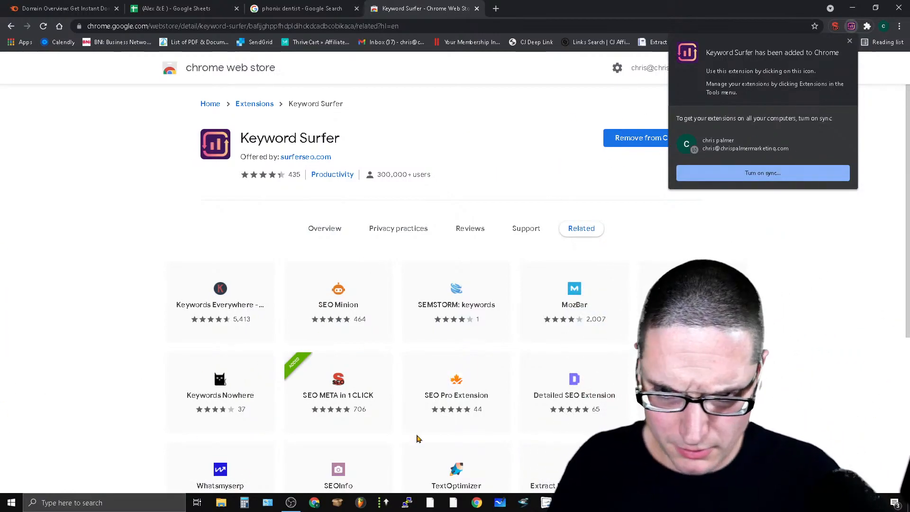
scroll(851, 386, down, 3)
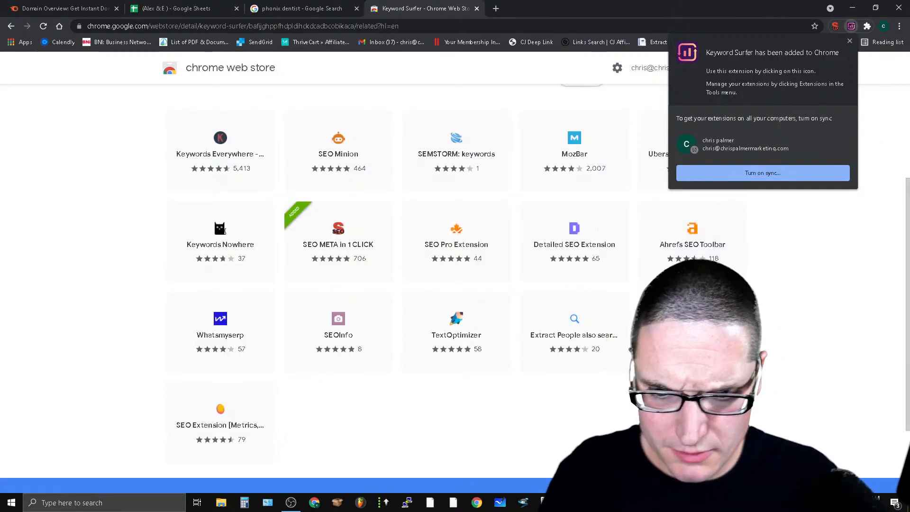
click(894, 372)
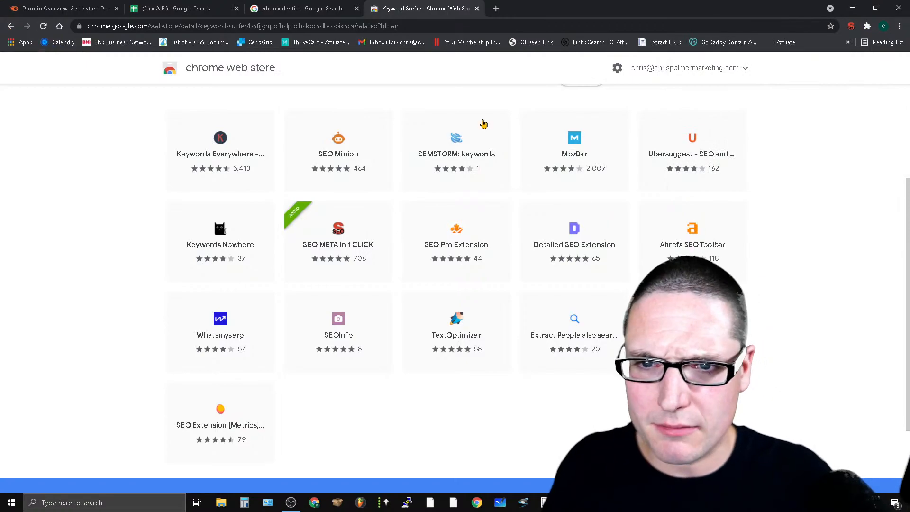
click(477, 8)
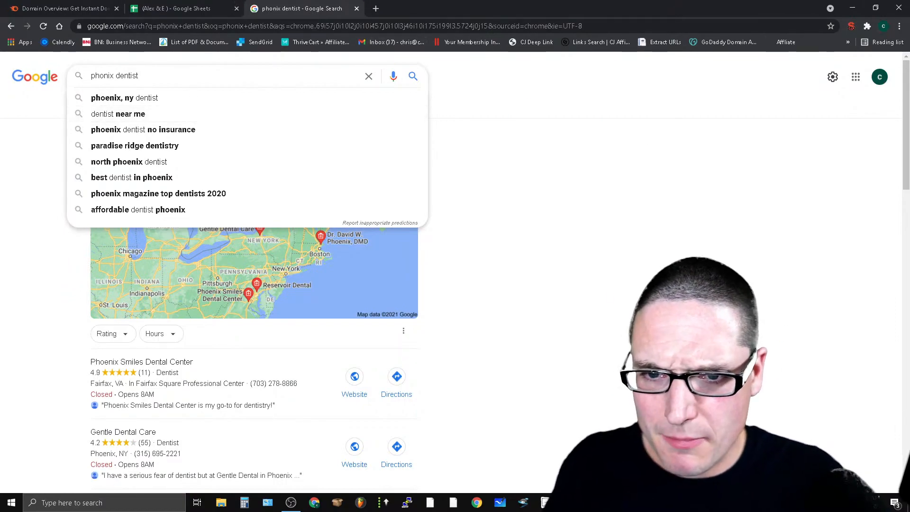
Step: Switch to Semrush, open the Keyword Magic Tool and search US keywords for "dentist phonix"
click(584, 305)
click(2, 4)
click(439, 229)
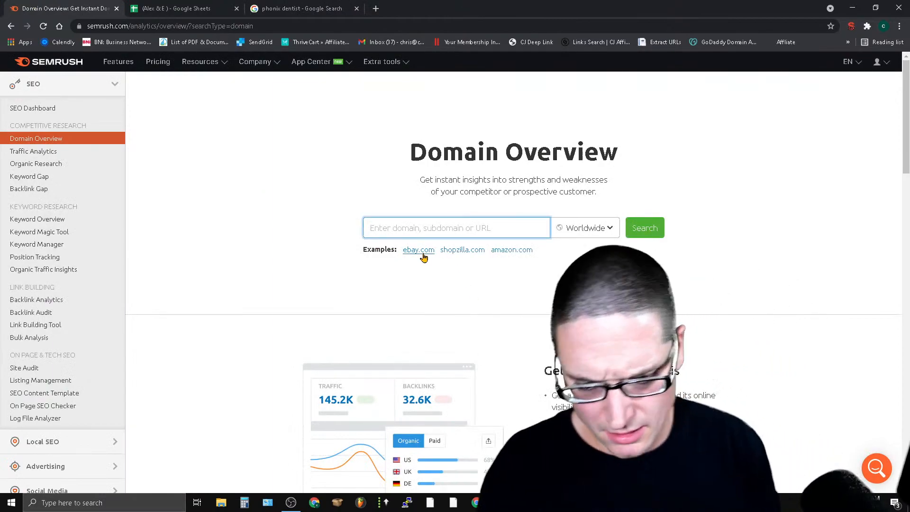
click(26, 231)
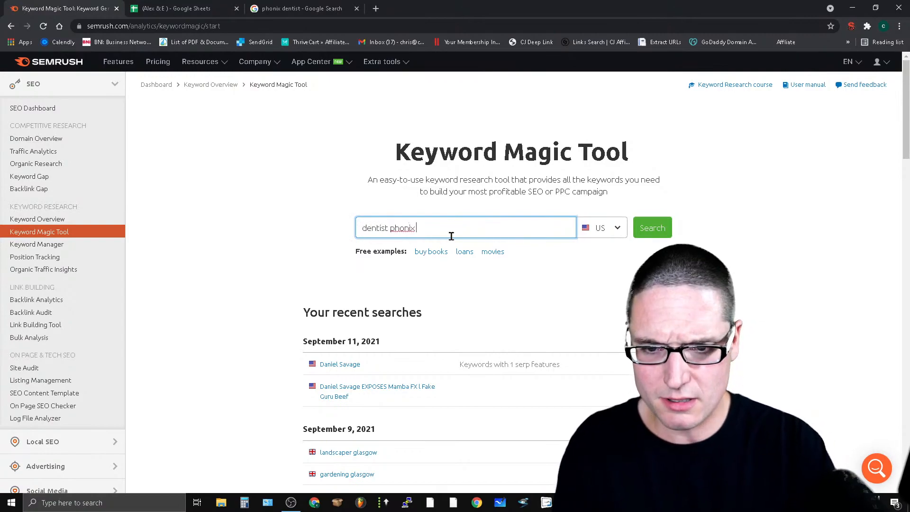
key(Return)
Step: Correct the misspelled city in the keyword query and search for "dentist phoenix"
double_click(187, 83)
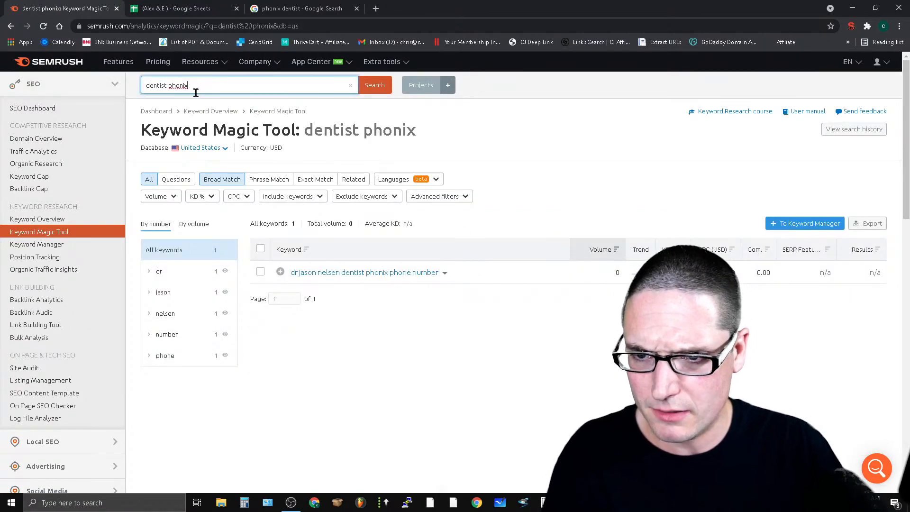
right_click(181, 85)
click(208, 94)
click(375, 85)
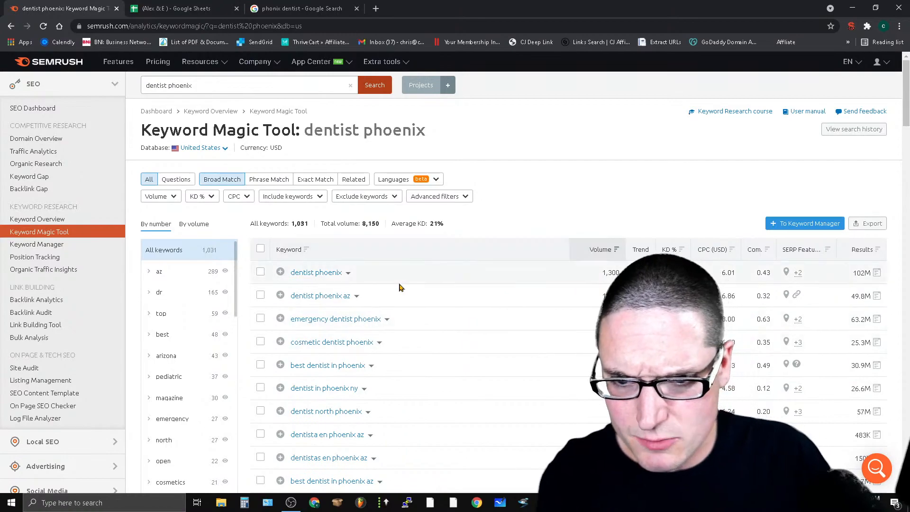
Step: Copy the keyword "dentist phoenix" from the Semrush results and select the existing query text in the Google search
drag(291, 273, 342, 280)
right_click(333, 277)
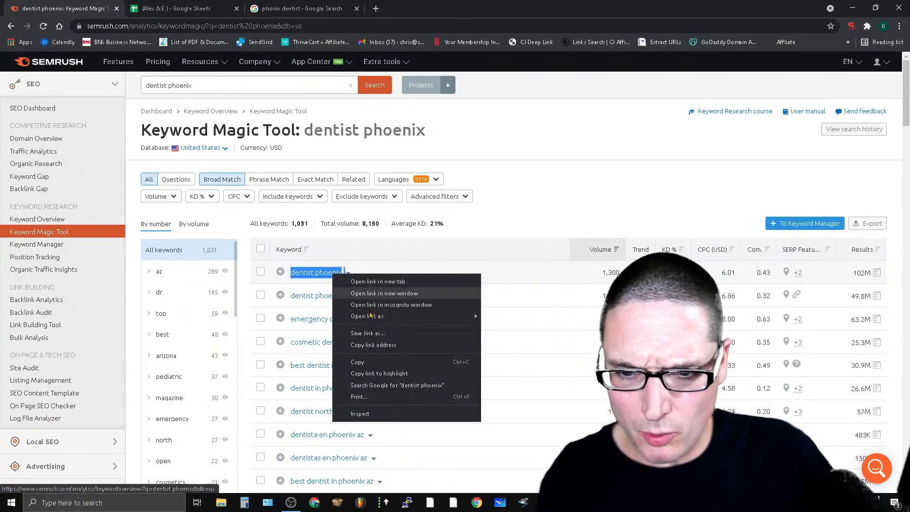
click(374, 360)
click(306, 5)
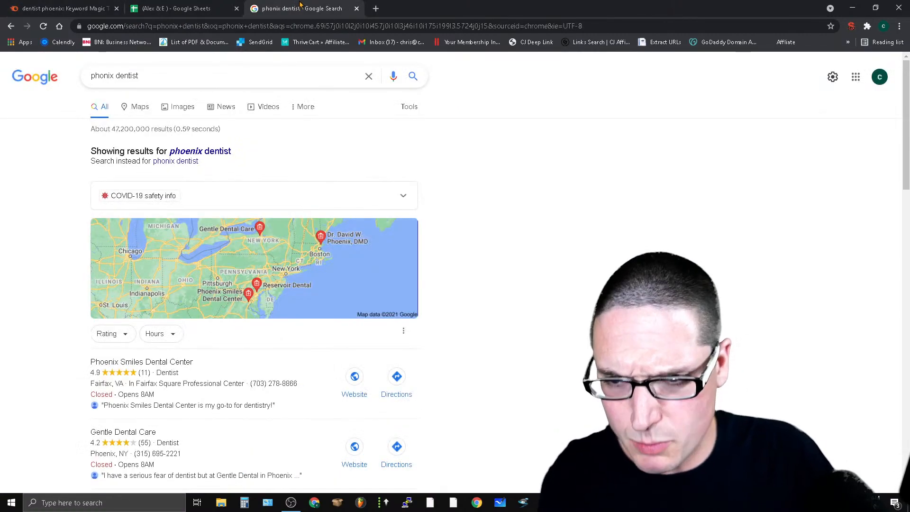
drag(224, 76, 111, 84)
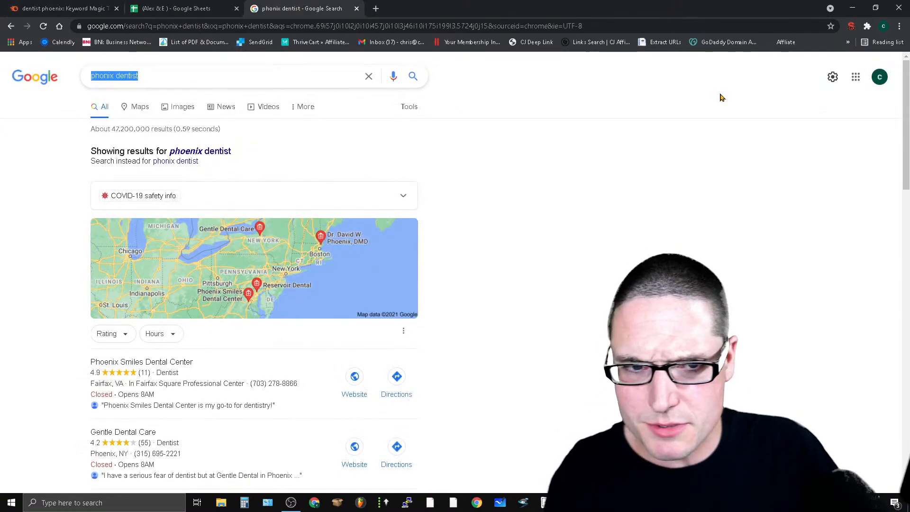
Step: Pin the Keyword Surfer extension in Chrome and check its site access options
click(867, 27)
click(843, 94)
key(Escape)
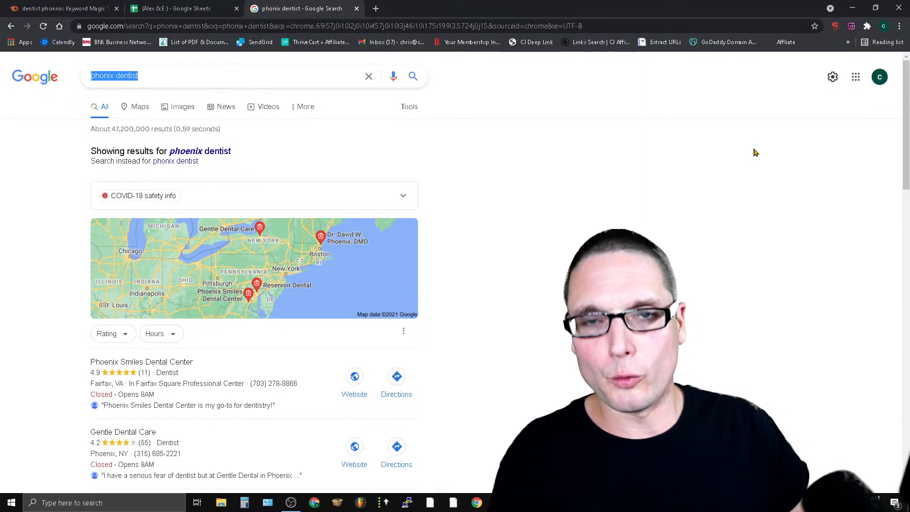
right_click(852, 27)
mouse_move(848, 56)
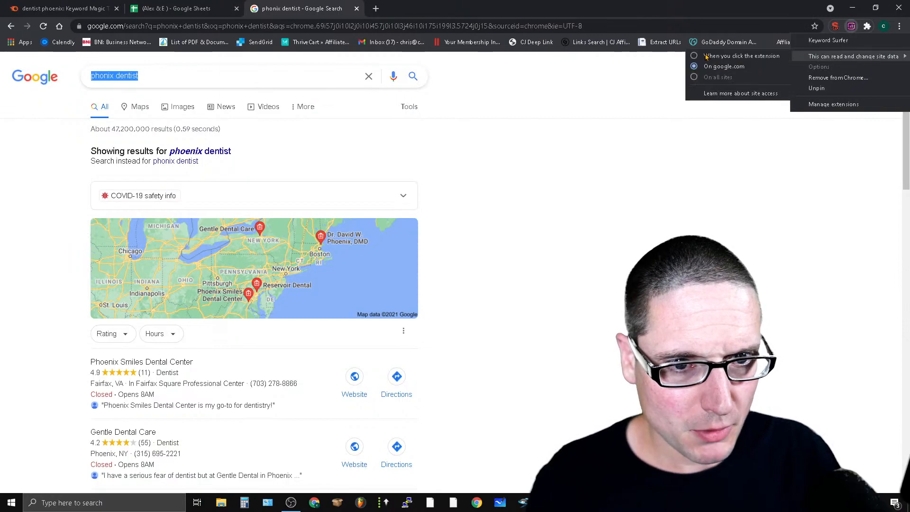
triple_click(720, 203)
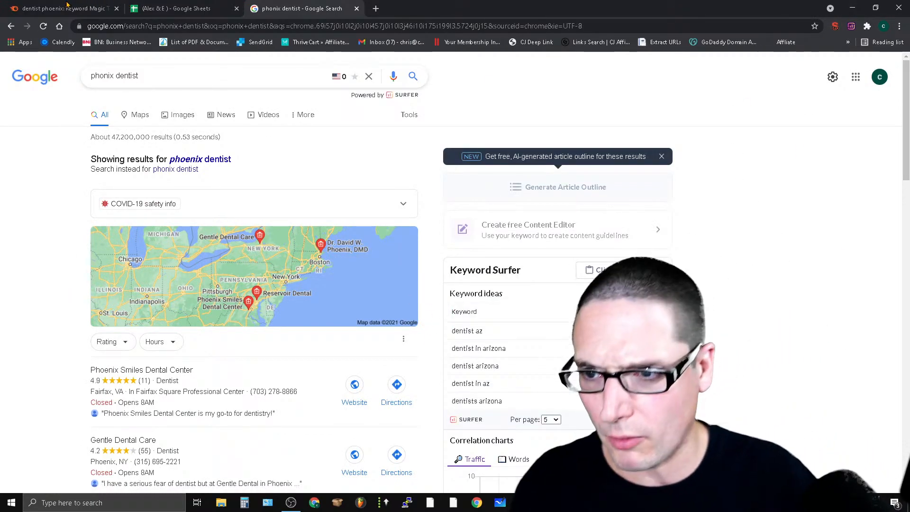
Step: Copy "dentist phoenix" from the Semrush keyword list and search Google for it in place of the old query
click(64, 8)
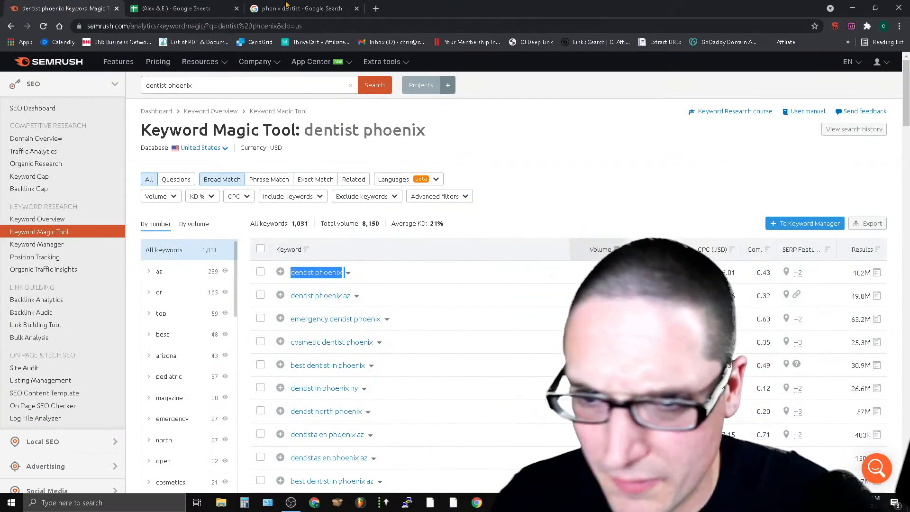
right_click(326, 274)
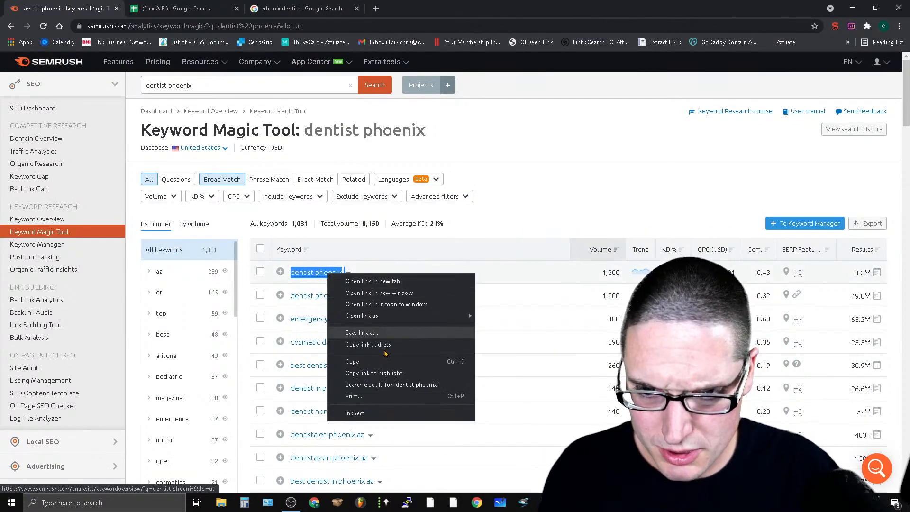
click(377, 363)
click(280, 8)
triple_click(114, 76)
right_click(112, 72)
click(178, 121)
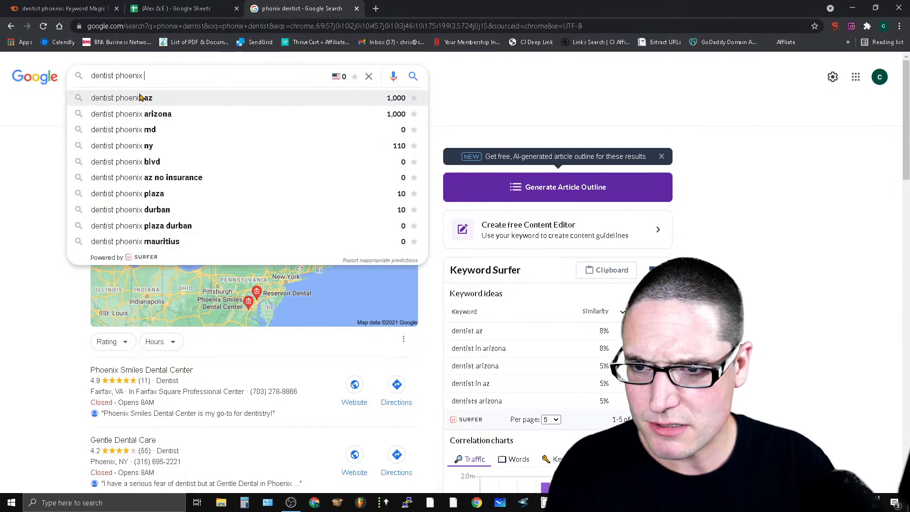
key(Return)
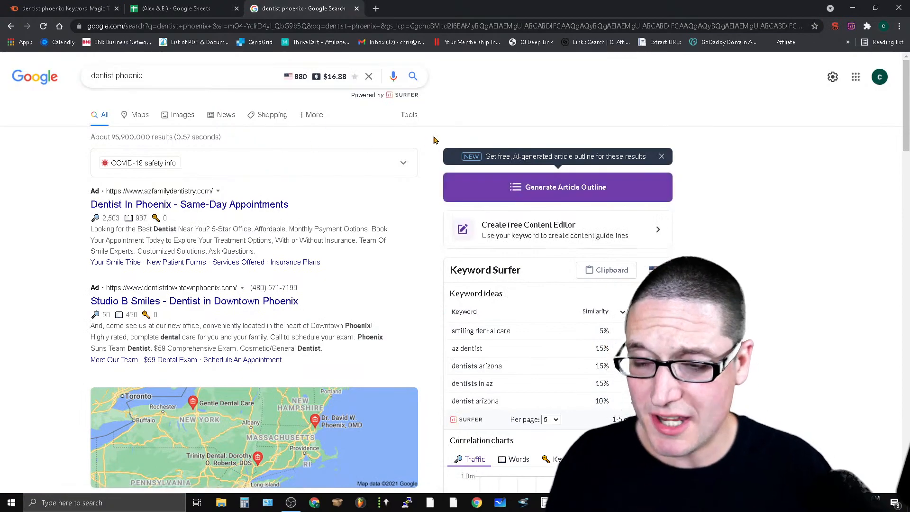
Step: Open the websites of Gentle Dental Care and Trinity Dental from the Google map listings in new tabs
scroll(301, 362, down, 6)
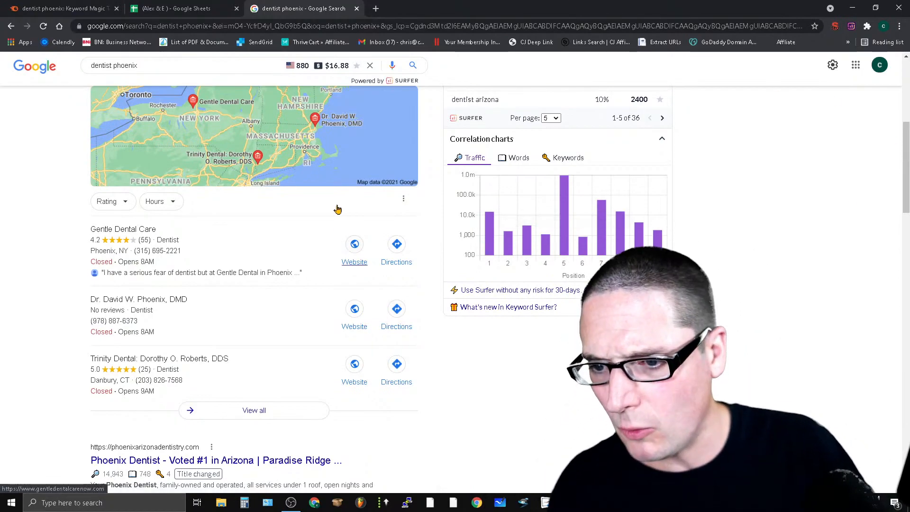
right_click(356, 259)
click(381, 264)
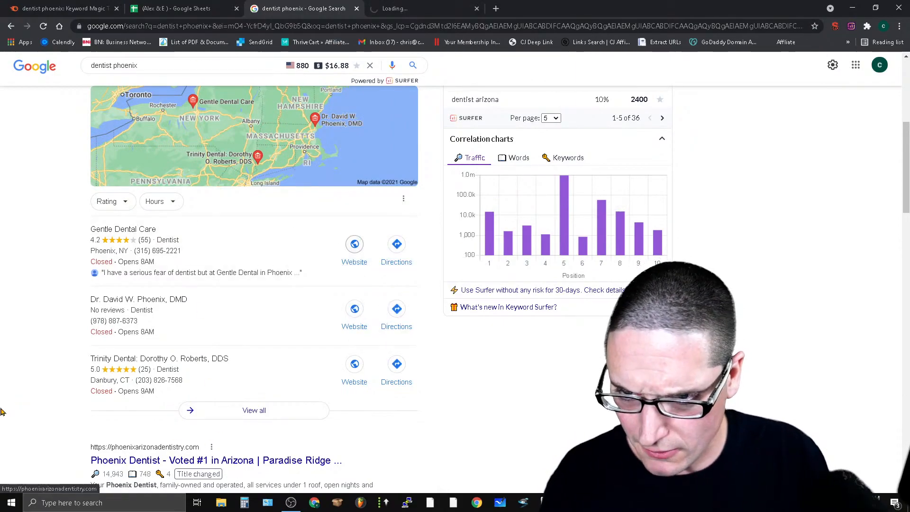
click(189, 320)
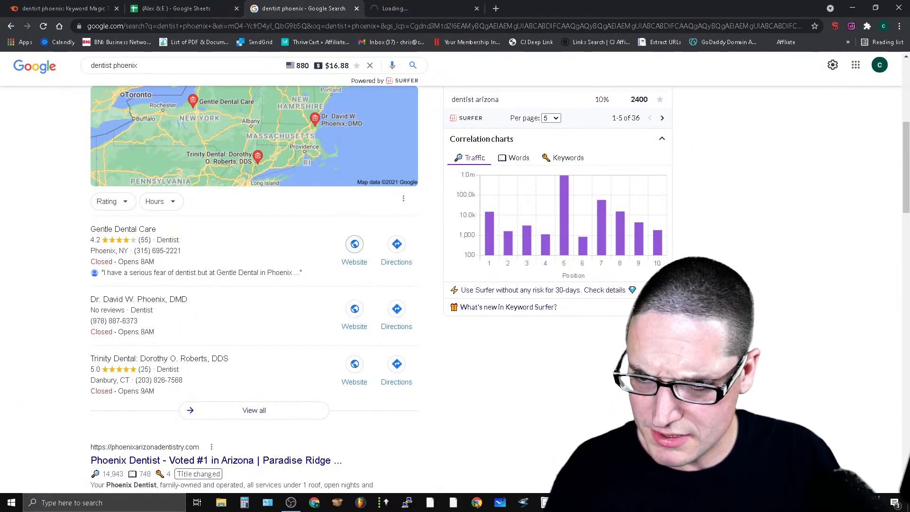
right_click(364, 371)
click(403, 377)
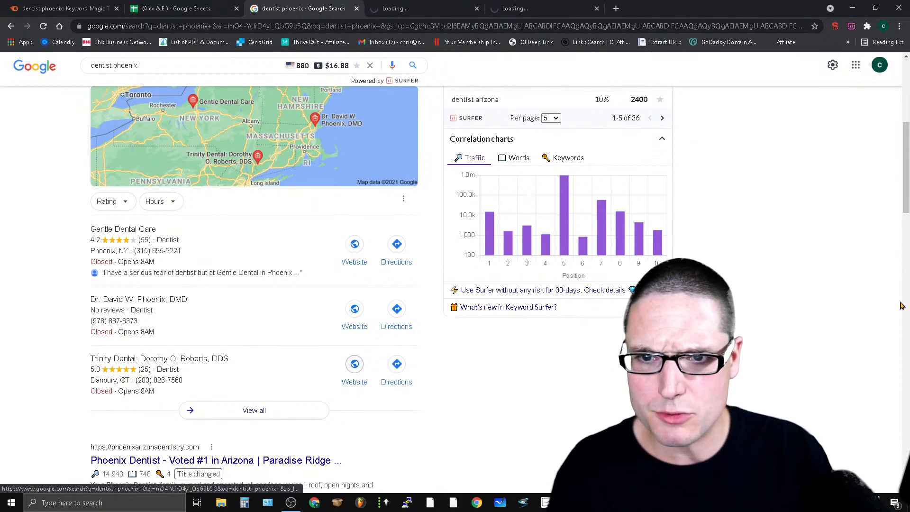
Step: Copy the web address of the Gentle Dental Care site
key(ctrl+Tab)
right_click(235, 26)
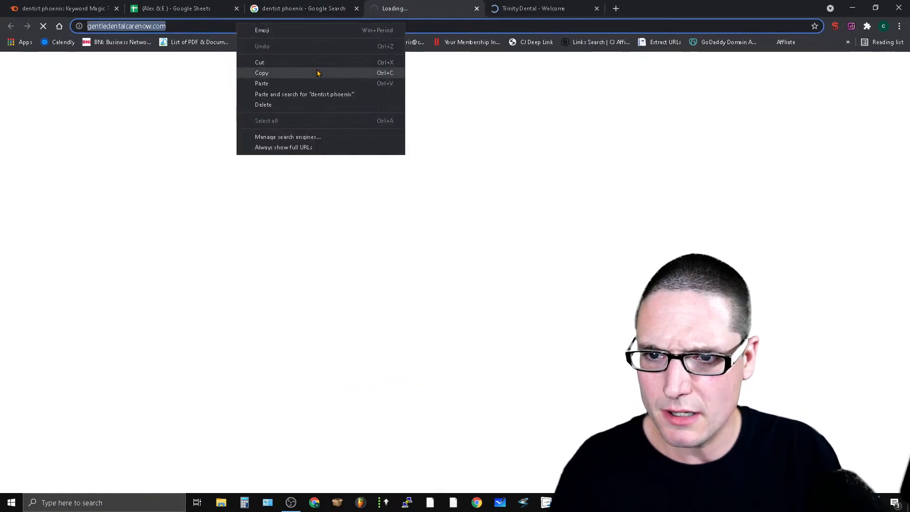
click(319, 71)
Step: Switch to the Google Sheets spreadsheet and enter the label "GMB Winner" in cell A1
click(214, 15)
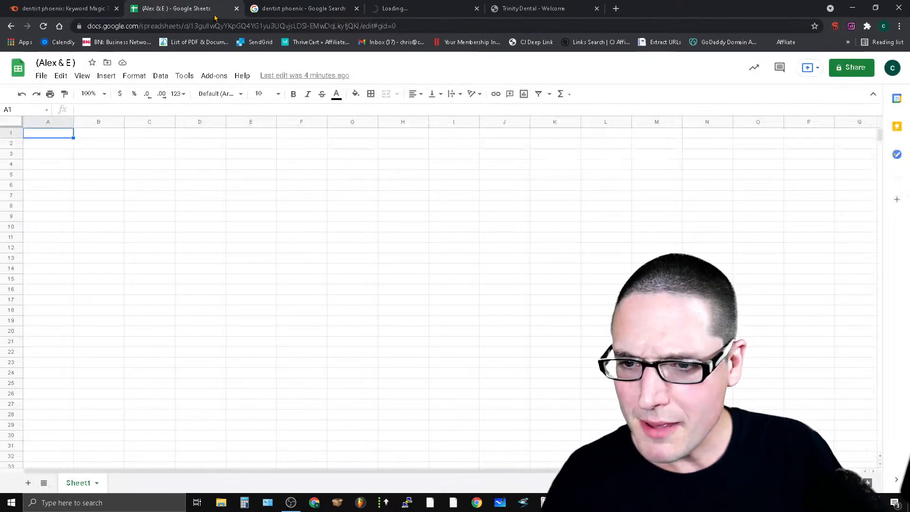
click(11, 132)
click(117, 107)
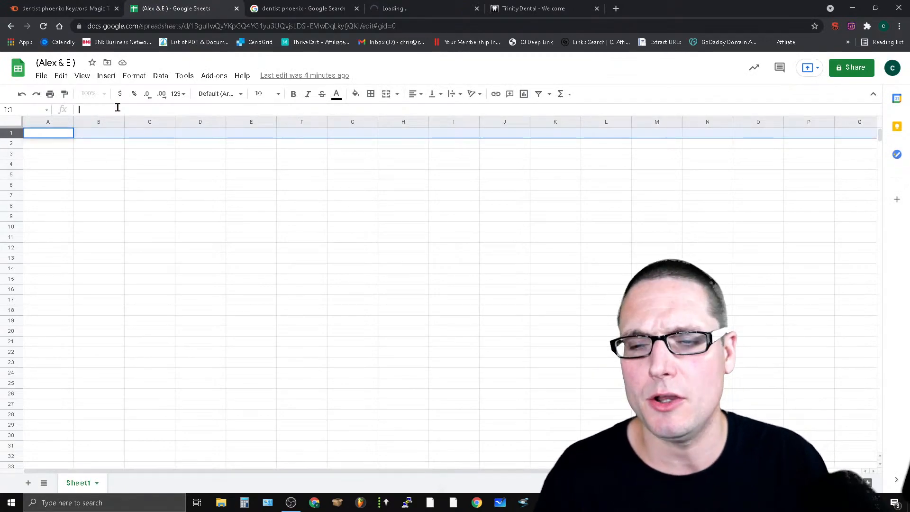
text(GMB Winner)
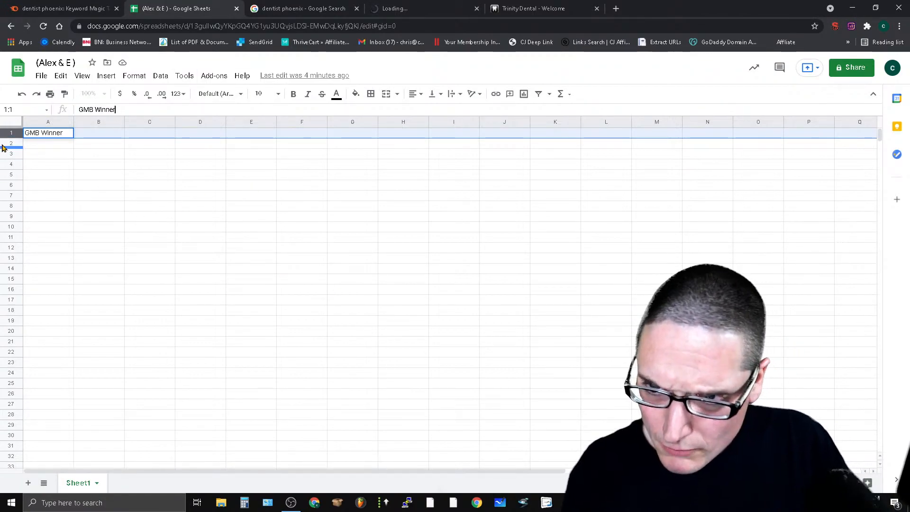
Step: Enter the label "Organic Winners" in cell A2 and widen column A to fit it
click(39, 147)
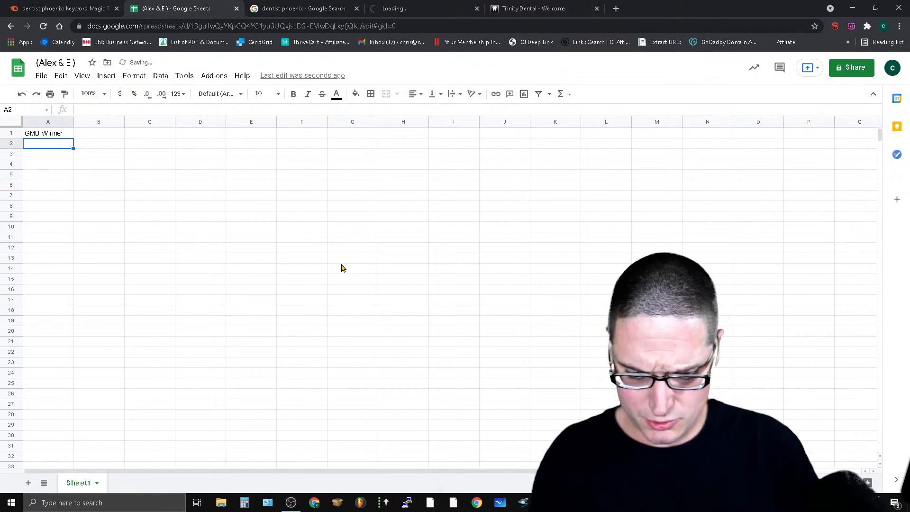
text(Organic)
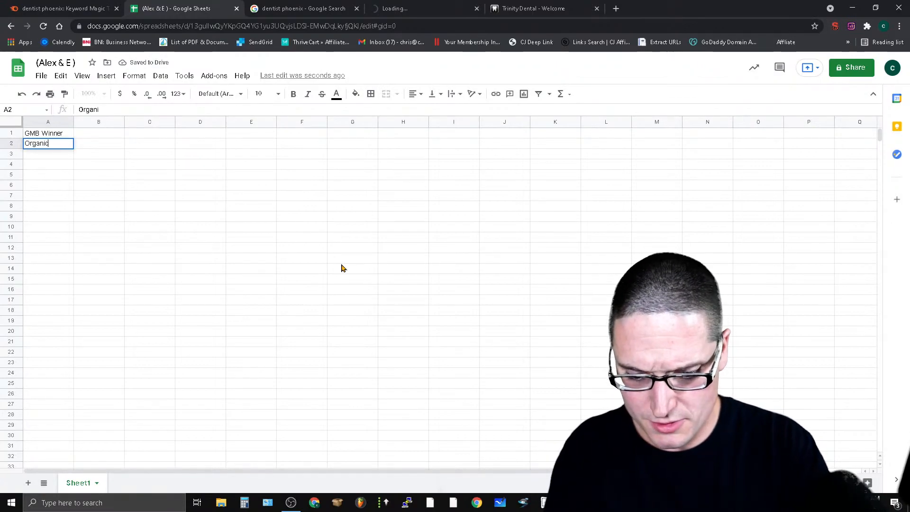
text( Win)
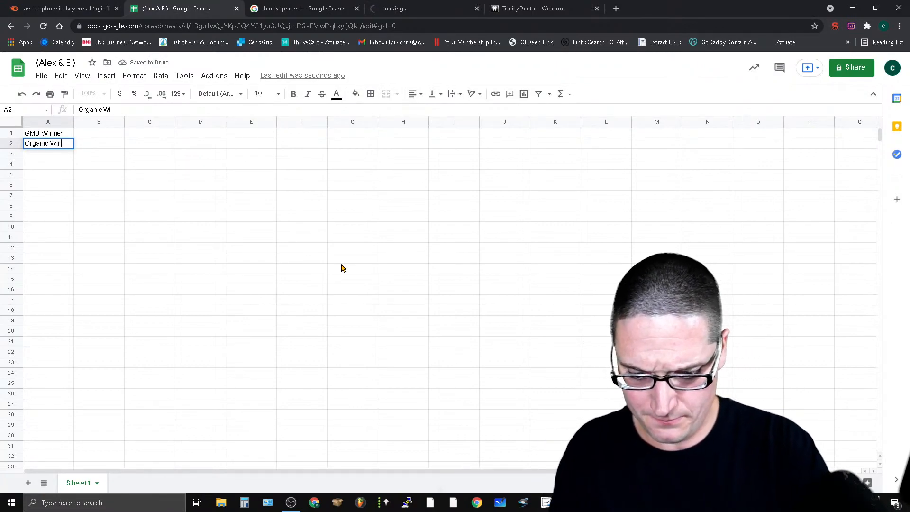
text(ners)
click(211, 187)
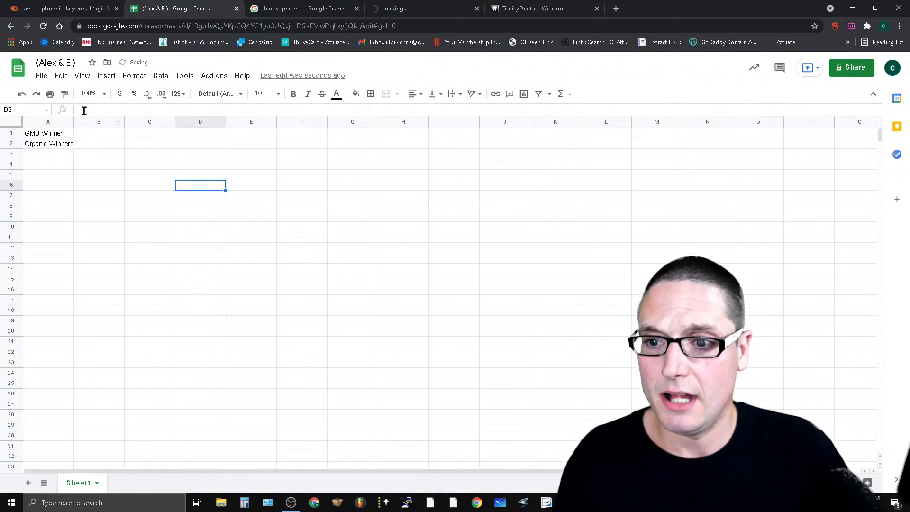
drag(73, 124, 86, 123)
click(466, 301)
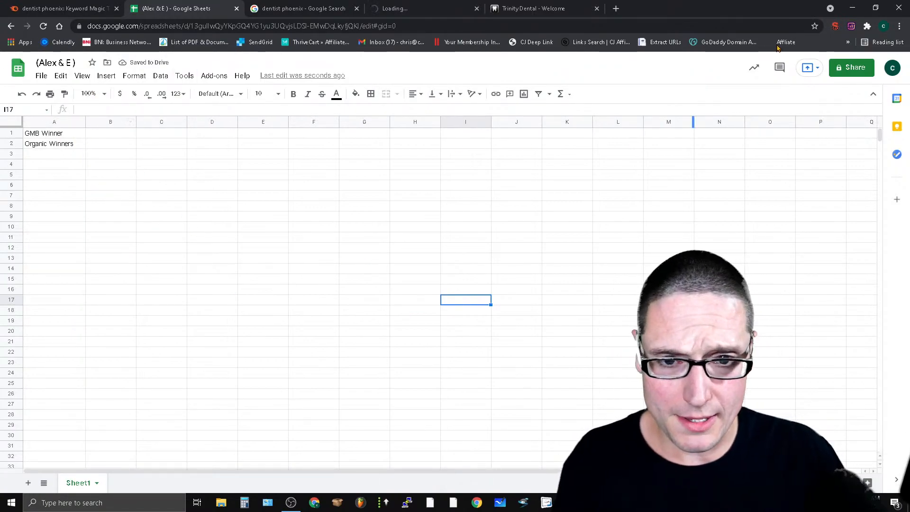
Step: Copy the Gentle Dental Care web address from its tab and paste it into cell B1 of the spreadsheet
click(405, 7)
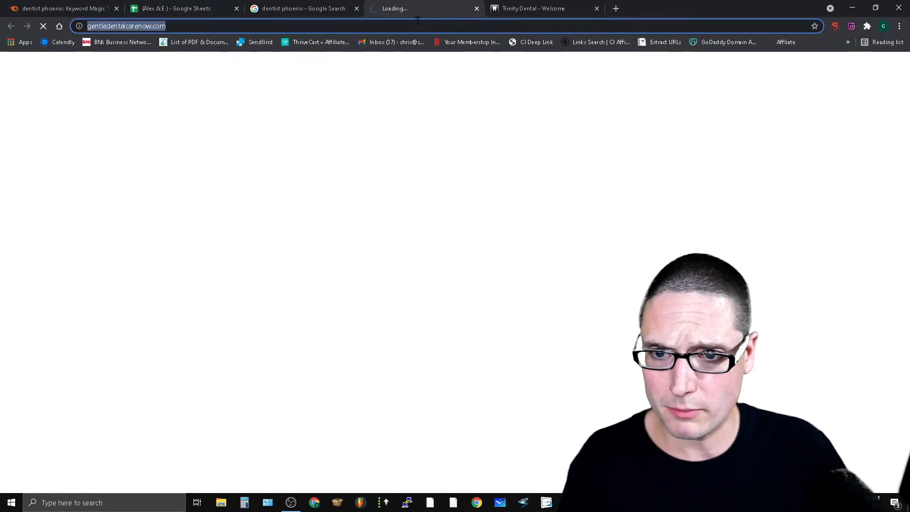
right_click(134, 25)
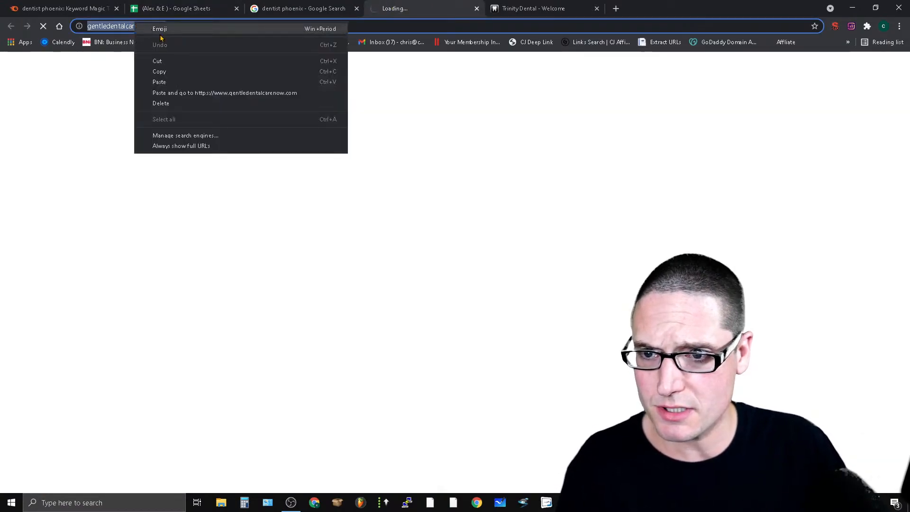
click(181, 73)
click(182, 9)
click(108, 135)
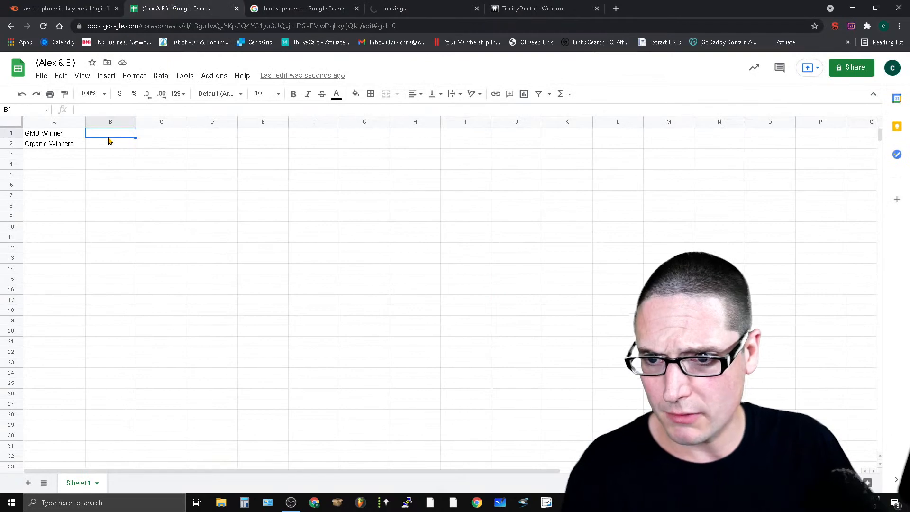
key(ctrl+v)
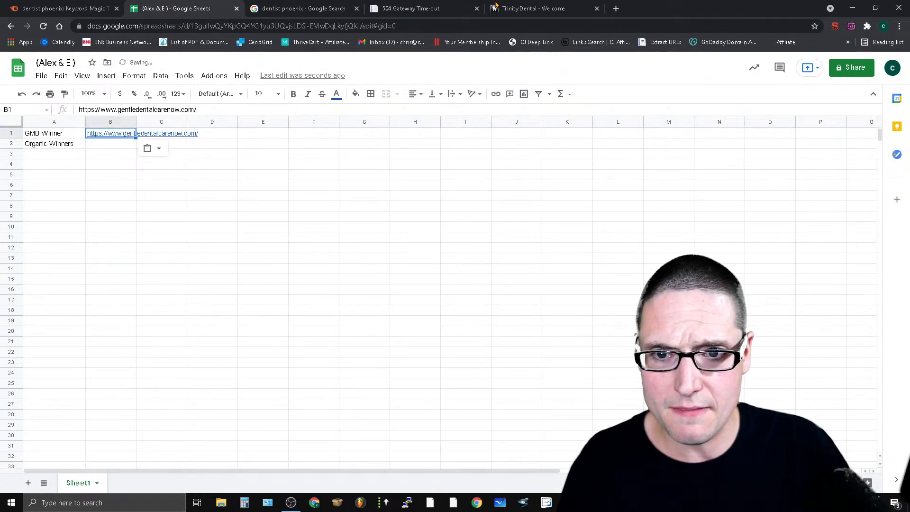
Step: Reload the Gentle Dental Care site and open its website again from the Google listing in another new tab
click(493, 5)
click(412, 8)
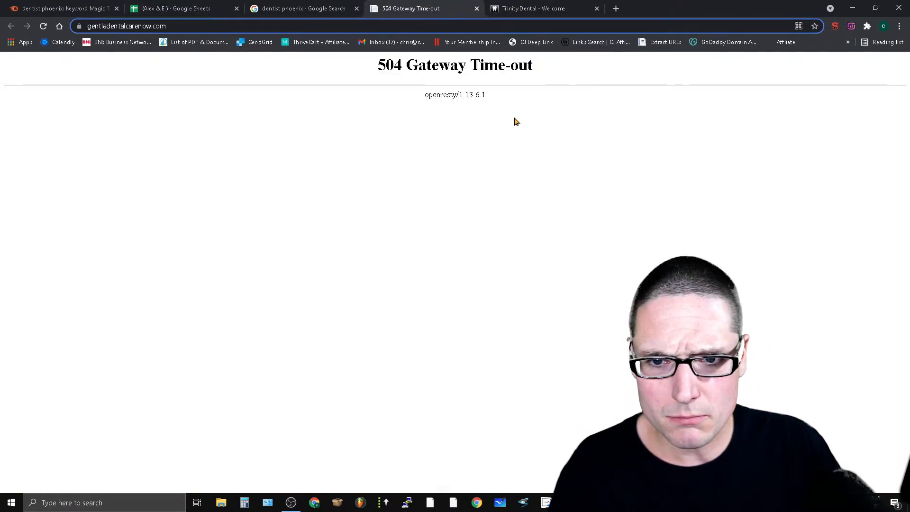
key(Return)
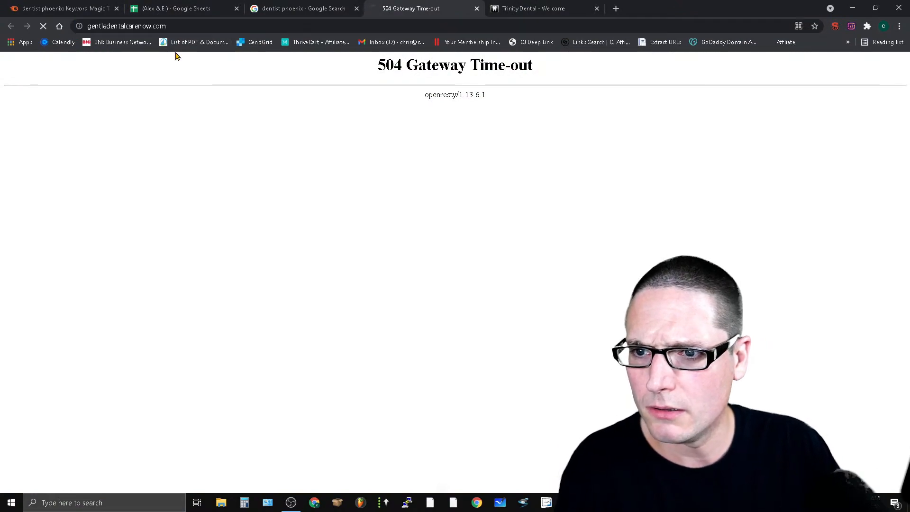
click(289, 5)
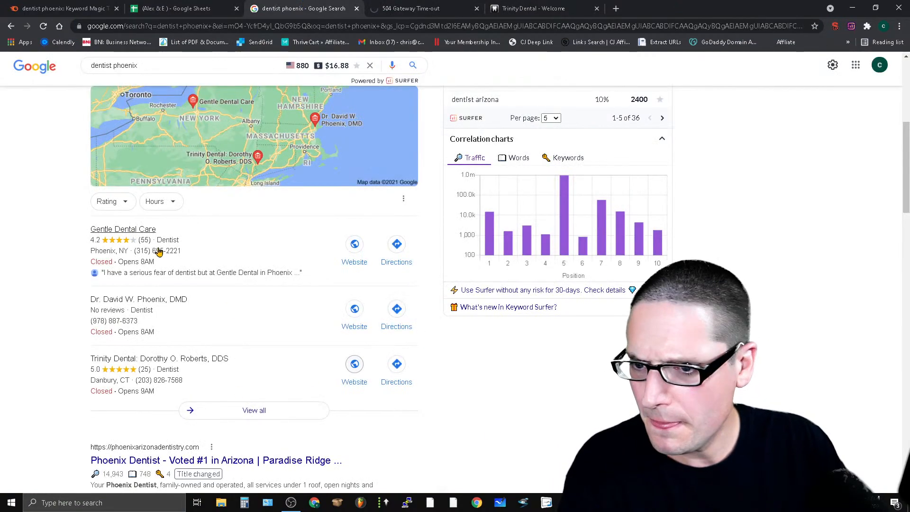
right_click(356, 245)
click(374, 251)
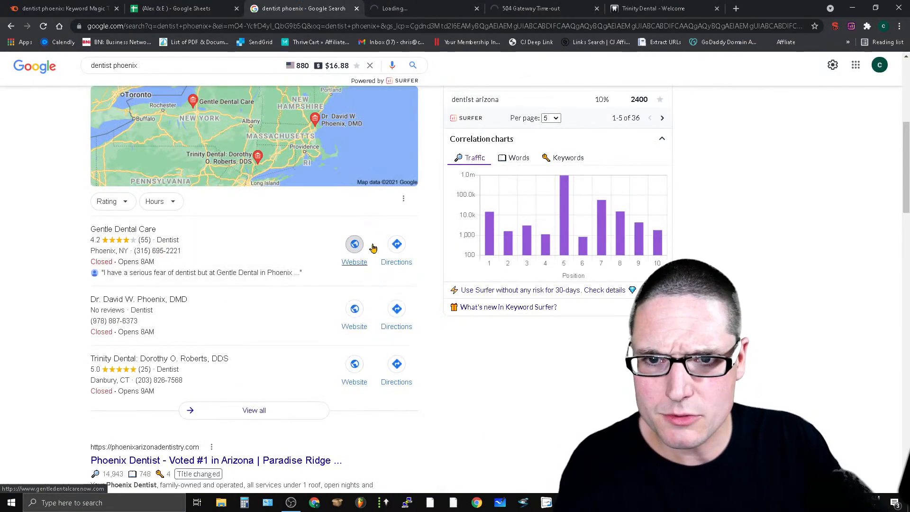
Step: Close the timed-out duplicate tab and switch to the reloaded Gentle Dental Care site
click(426, 6)
click(554, 9)
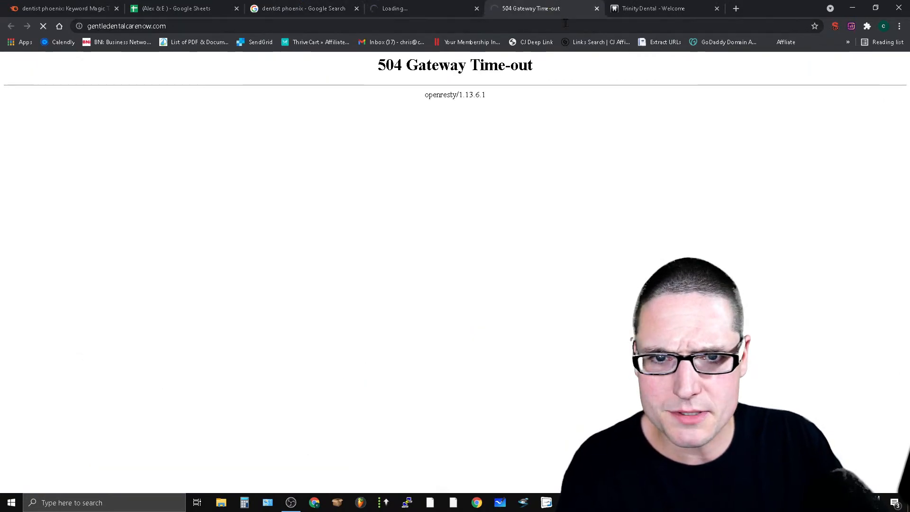
click(597, 8)
click(422, 8)
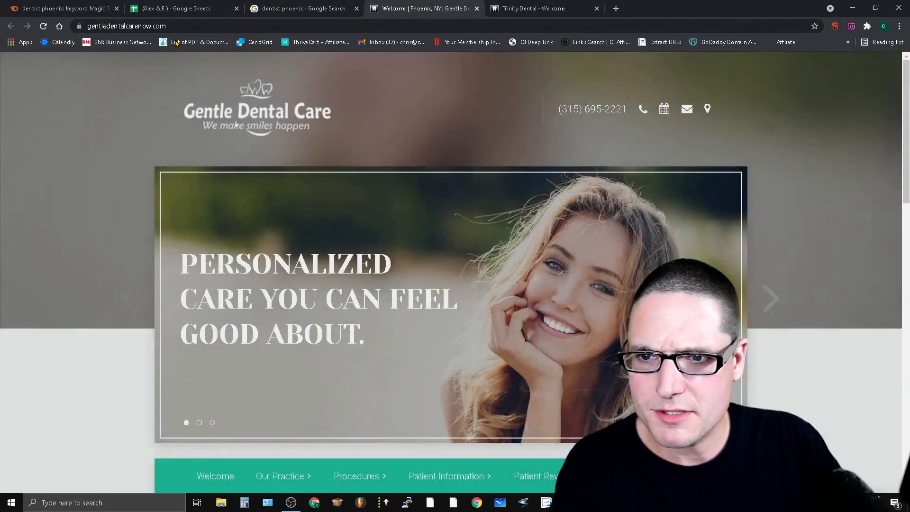
Step: Copy the Trinity Dental web address from its tab and paste it into cell C1 of the spreadsheet
key(ctrl+Tab)
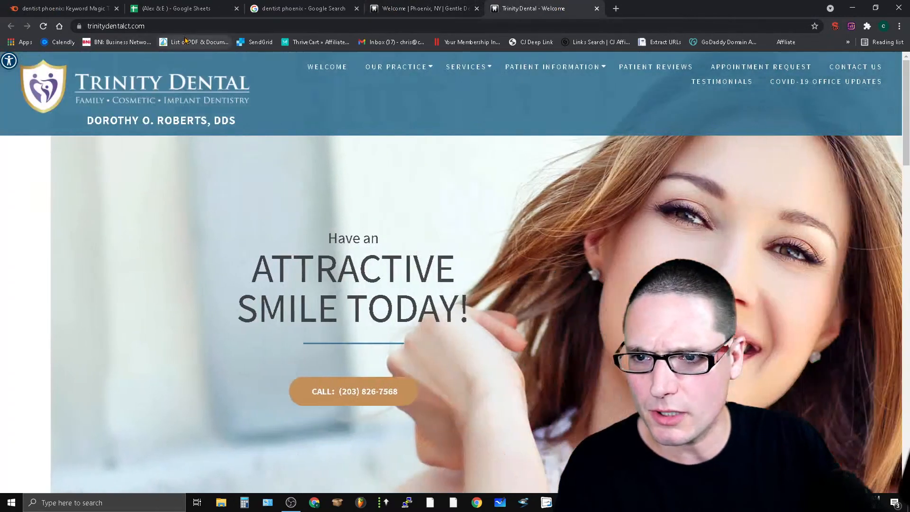
click(184, 26)
right_click(184, 27)
click(223, 77)
click(185, 7)
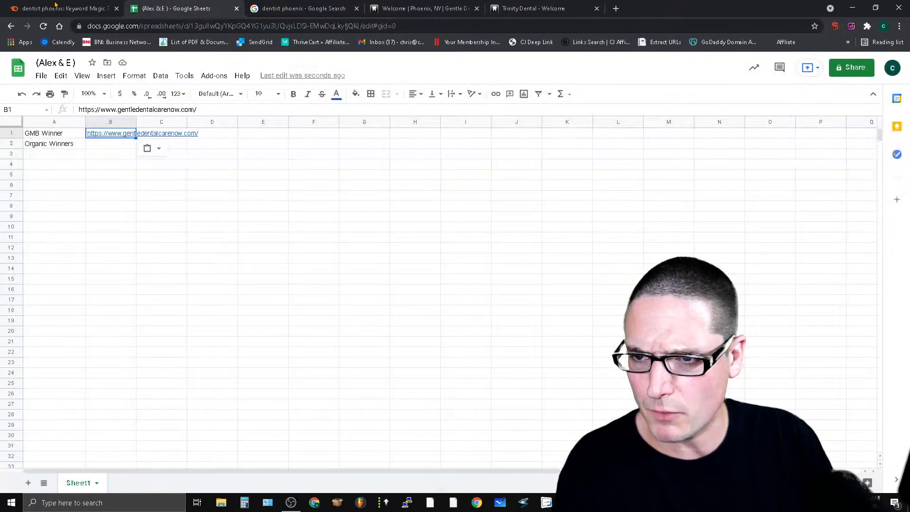
click(51, 6)
click(180, 8)
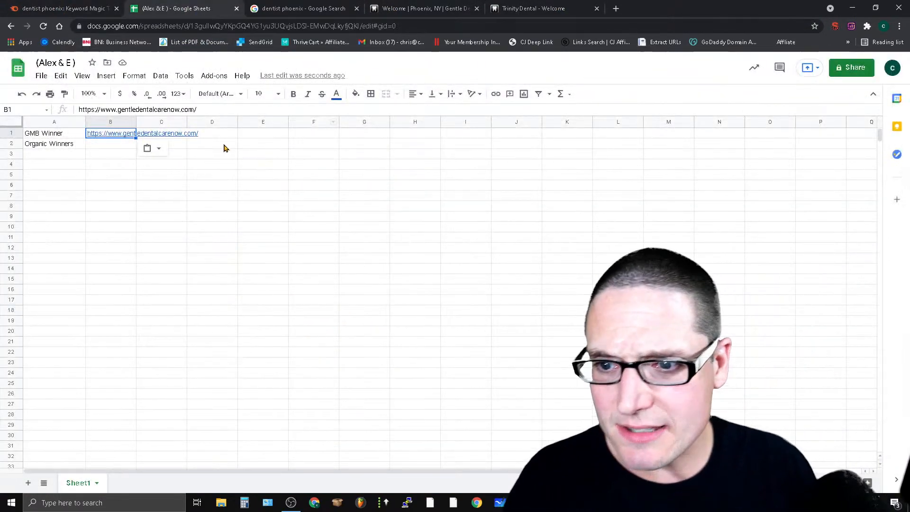
click(214, 138)
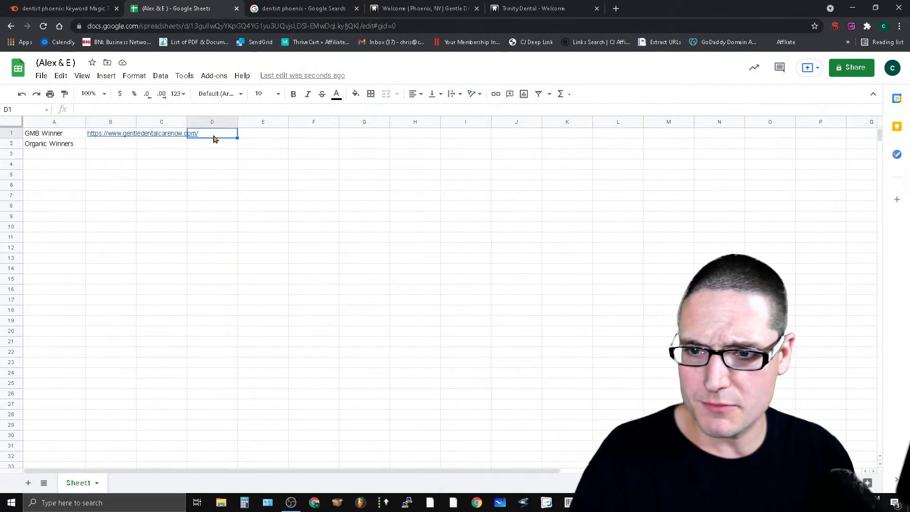
click(171, 138)
click(125, 110)
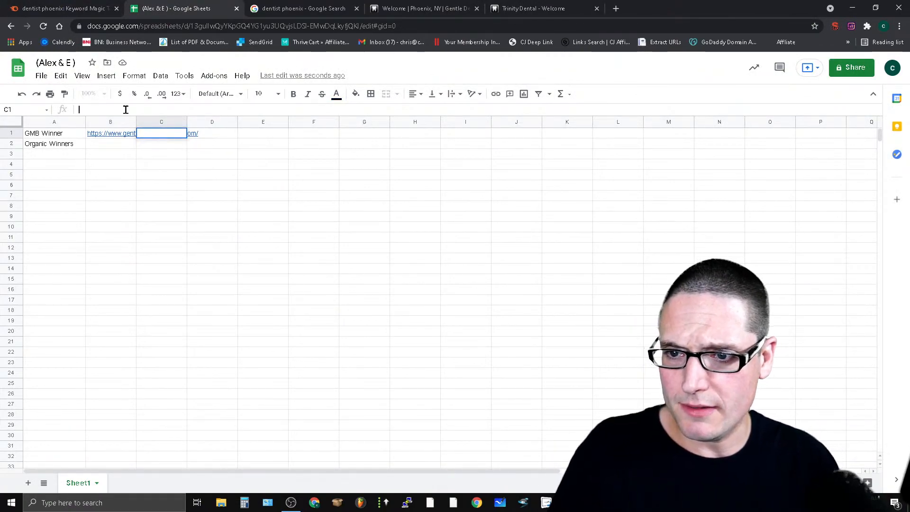
key(ctrl+v)
click(335, 238)
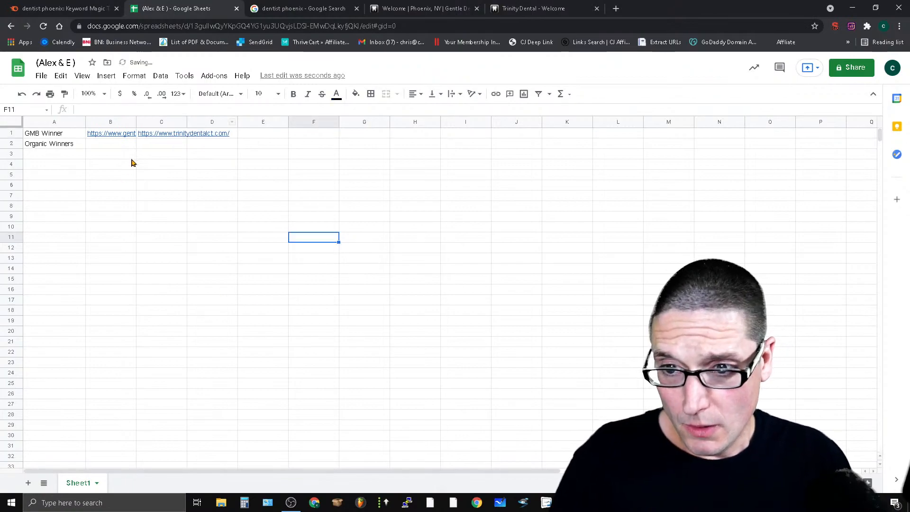
Step: Widen columns B and C to show more of the web addresses in row 1
drag(136, 122, 169, 122)
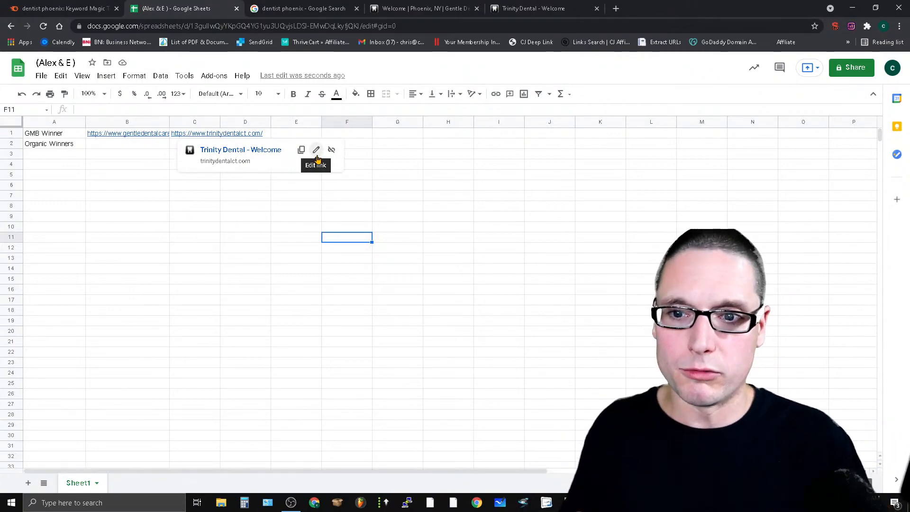
drag(220, 118, 270, 122)
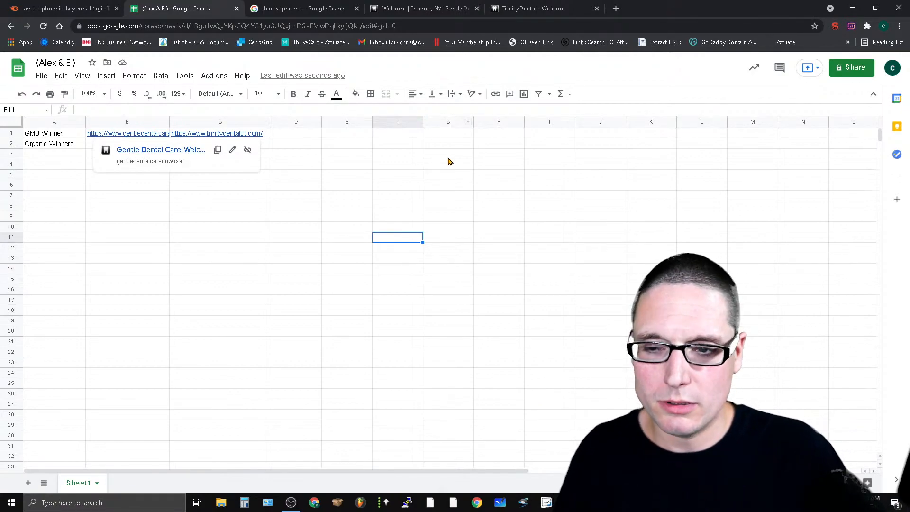
click(64, 195)
click(58, 144)
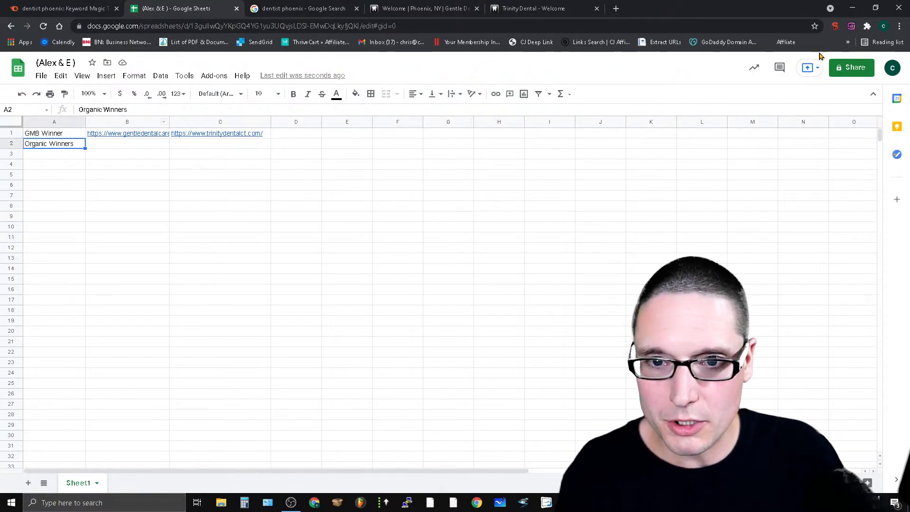
Step: Close the Gentle Dental Care and Trinity Dental site tabs and return to the Google results for dentist phoenix
click(283, 7)
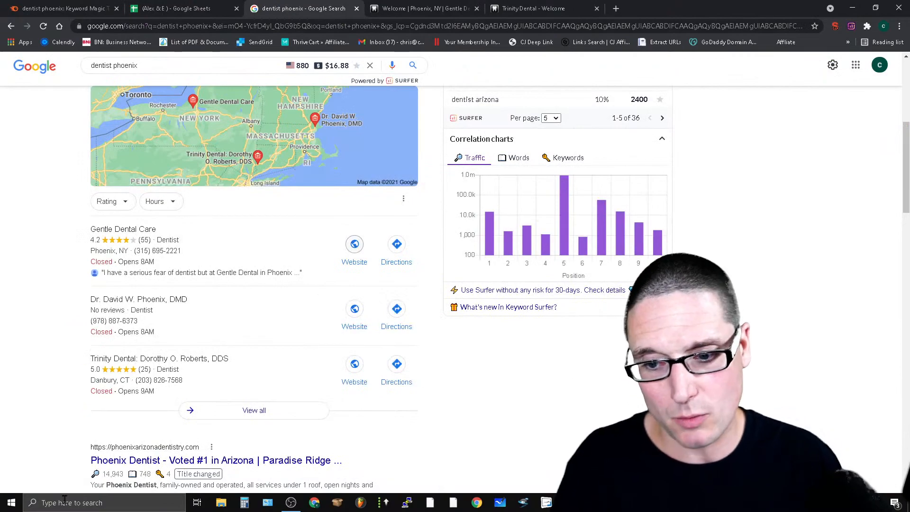
scroll(256, 285, down, 3)
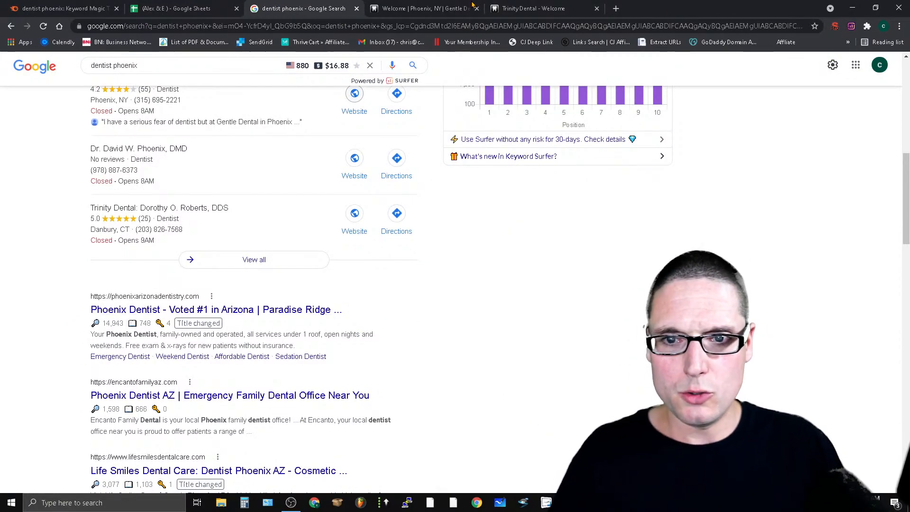
click(464, 6)
click(477, 8)
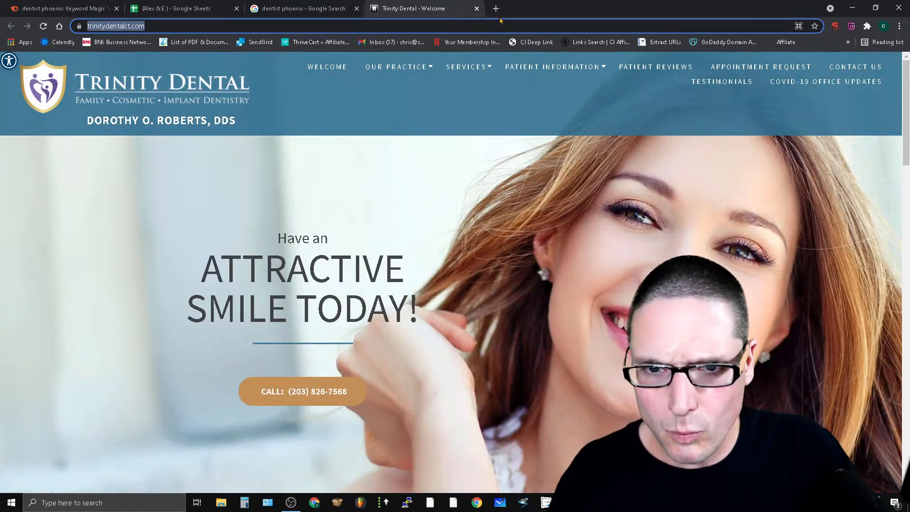
click(478, 9)
Step: Open the first organic result, Paradise Ridge, in a new tab and copy its web address into cell B2
scroll(595, 343, down, 3)
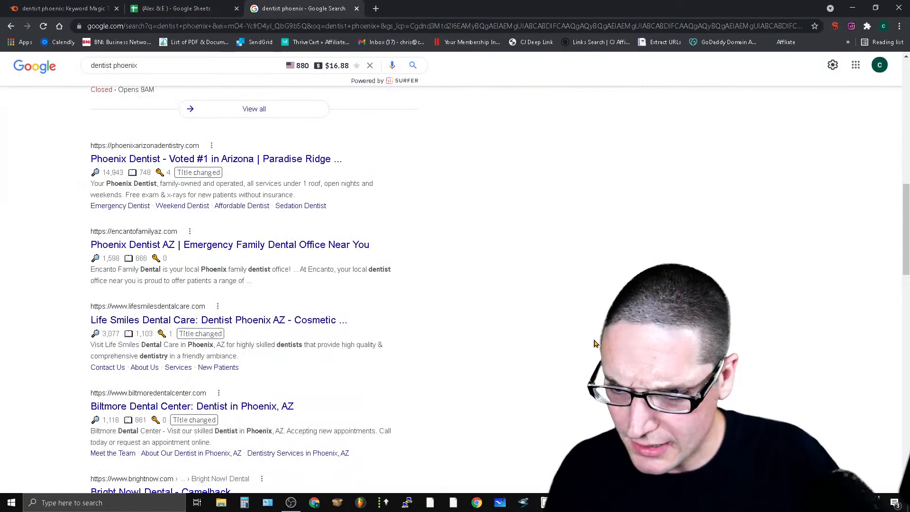
right_click(251, 160)
click(284, 167)
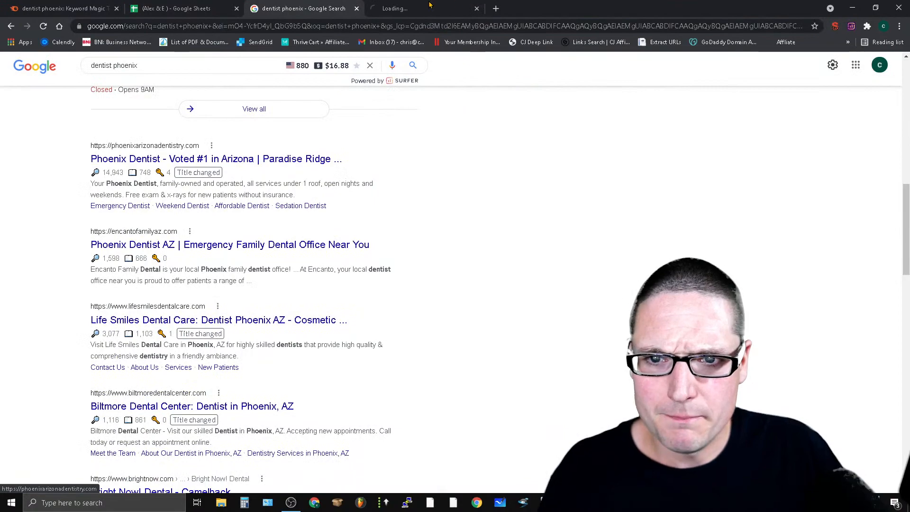
click(425, 9)
click(208, 26)
right_click(209, 27)
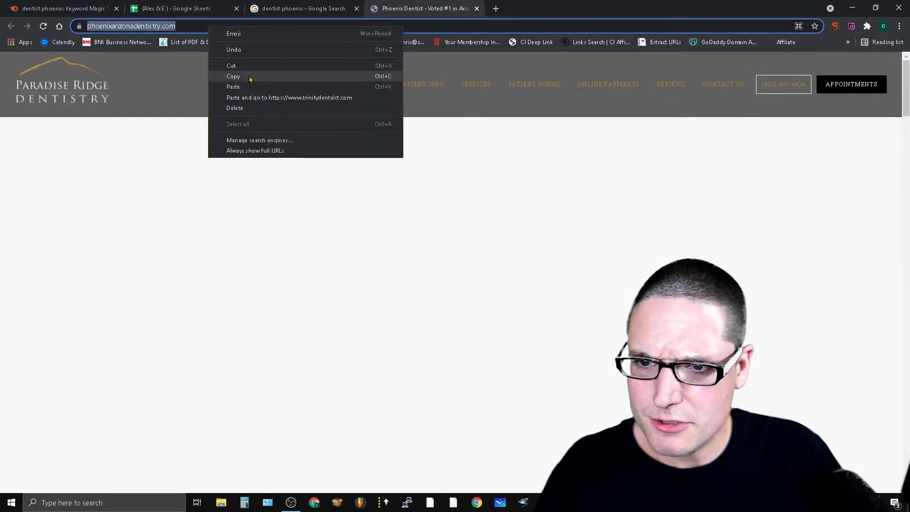
click(250, 75)
click(169, 6)
click(119, 146)
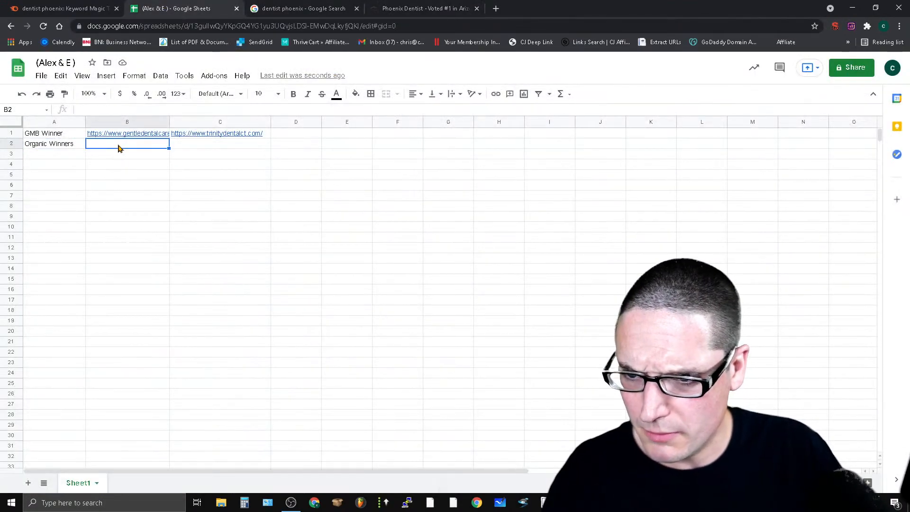
key(ctrl+v)
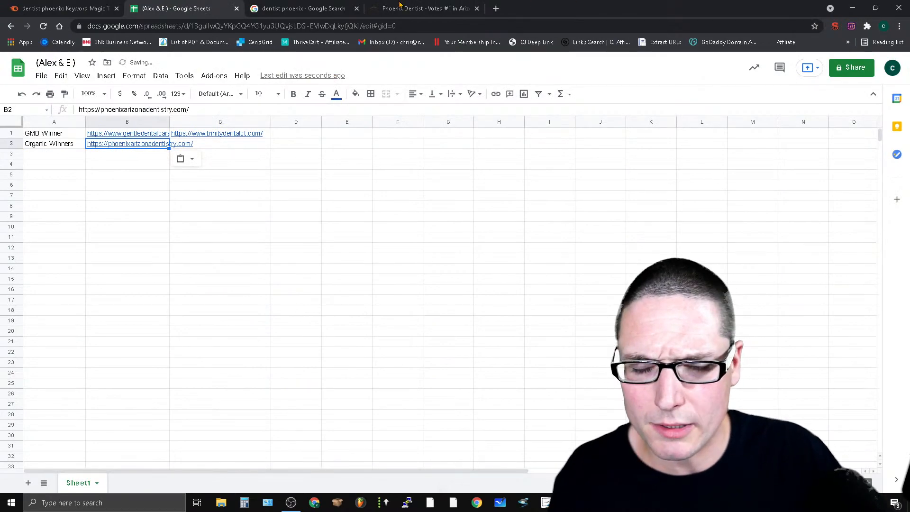
Step: Open the encantofamilyaz.com organic result in a new tab and copy its web address into cell C2
click(399, 7)
click(303, 8)
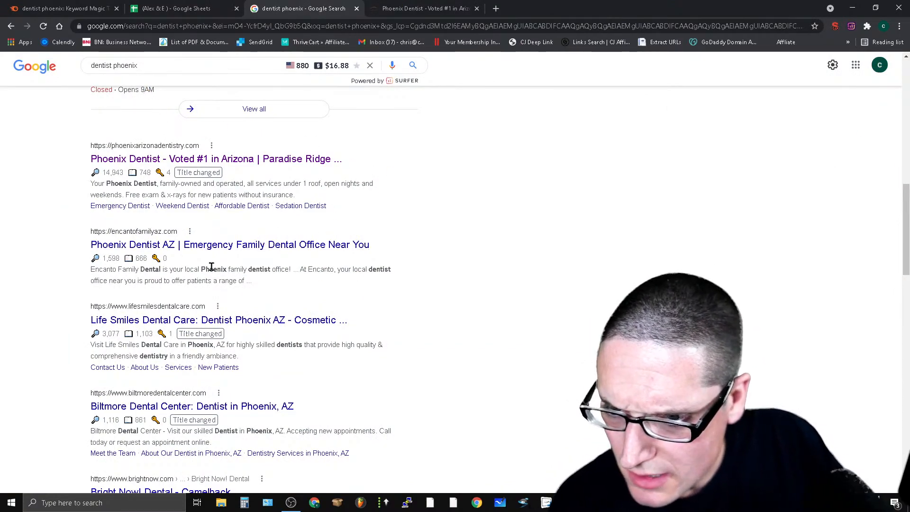
right_click(245, 247)
click(297, 258)
click(404, 7)
right_click(178, 26)
click(203, 77)
click(180, 8)
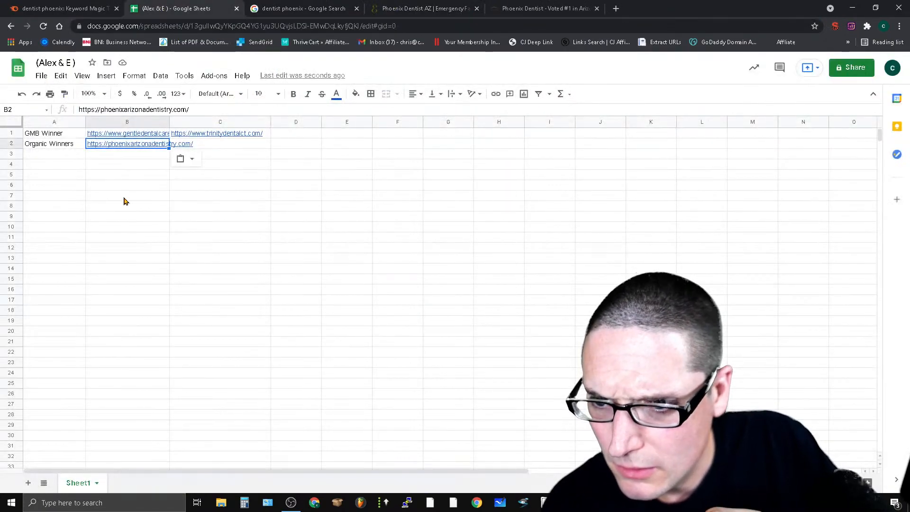
click(212, 144)
right_click(212, 144)
click(205, 149)
right_click(204, 149)
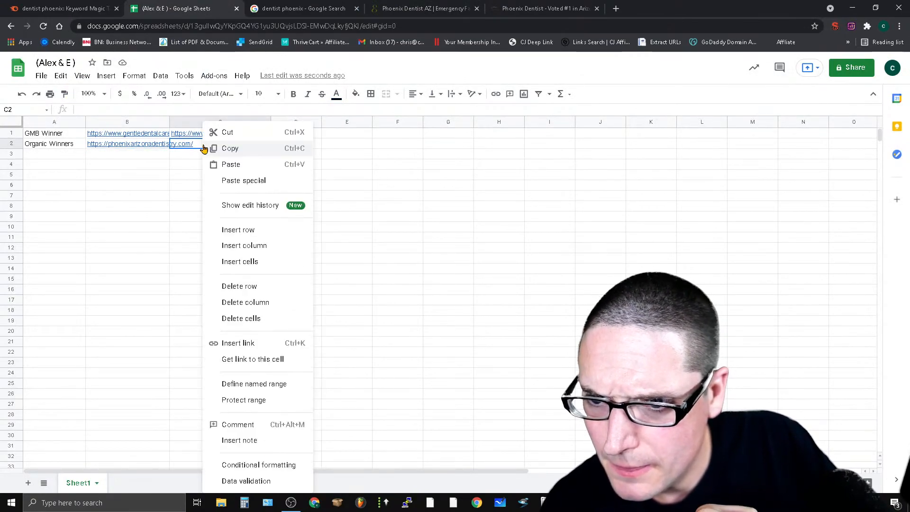
click(266, 165)
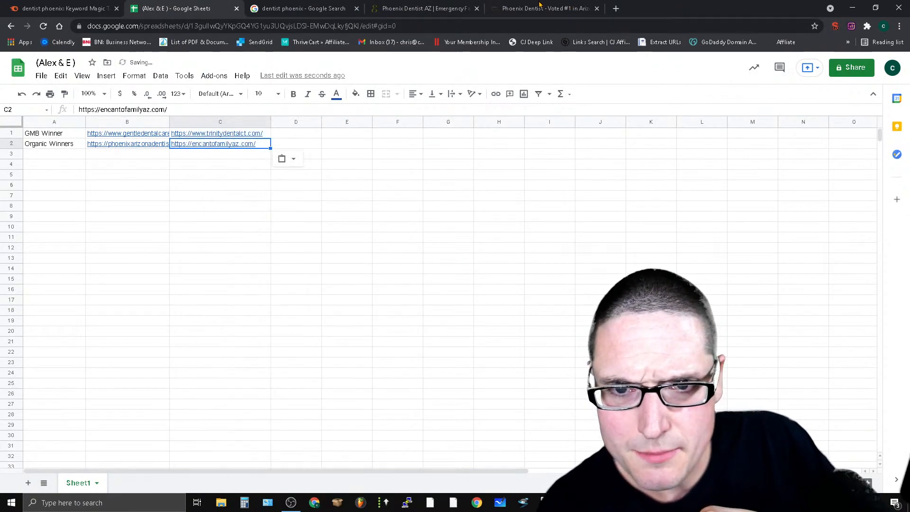
Step: Open the Life Smiles Dental Care result in a new tab, copy its web address into cell D2, and widen column D to fit
click(539, 4)
click(290, 4)
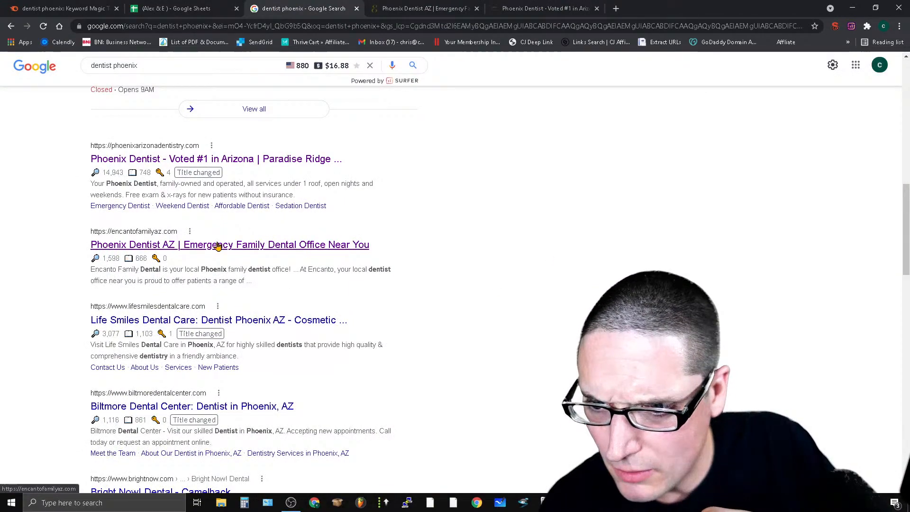
right_click(254, 324)
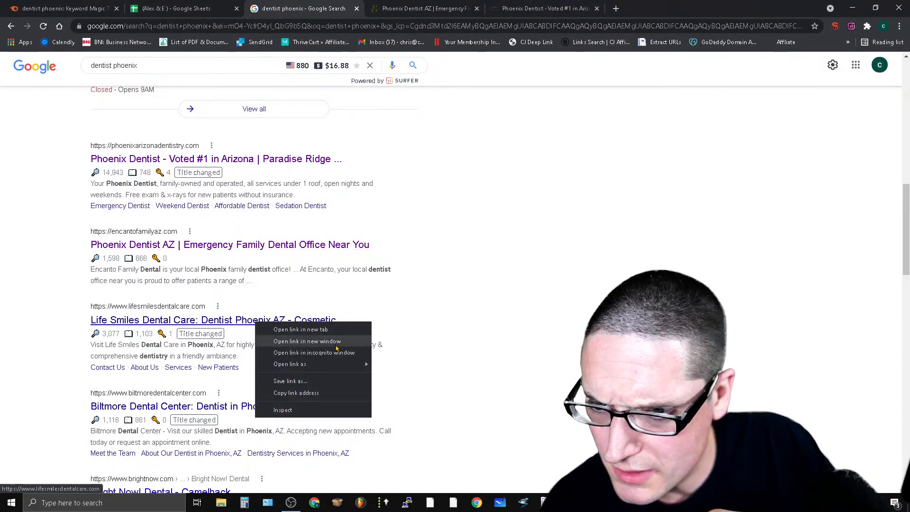
click(300, 330)
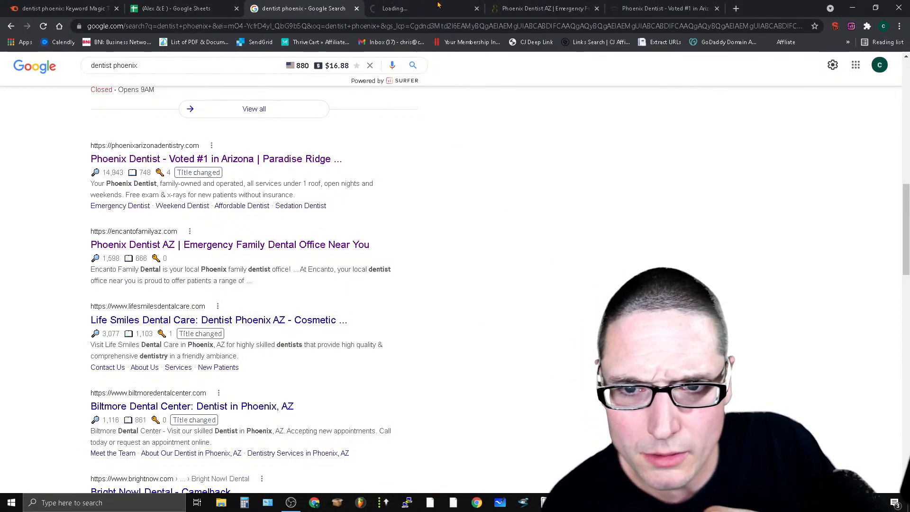
key(ctrl+Tab)
click(200, 27)
right_click(201, 27)
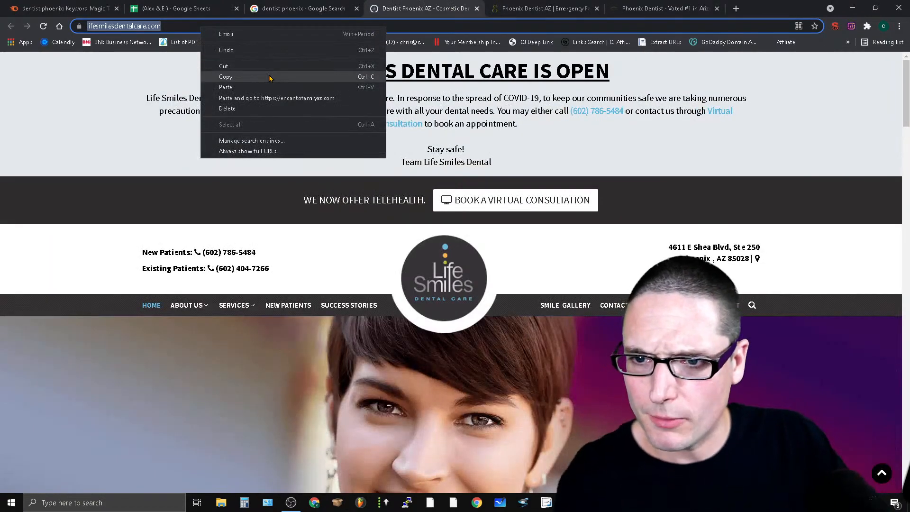
click(268, 77)
click(175, 8)
click(303, 146)
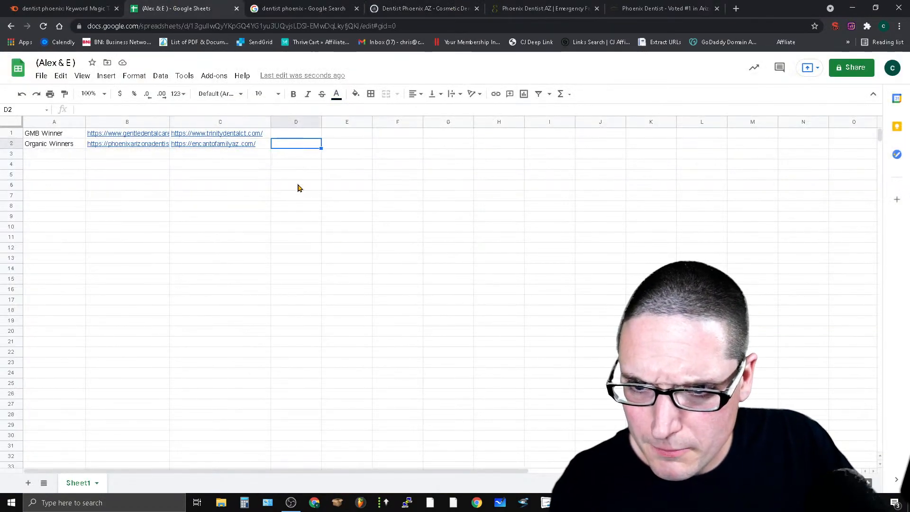
key(ctrl+v)
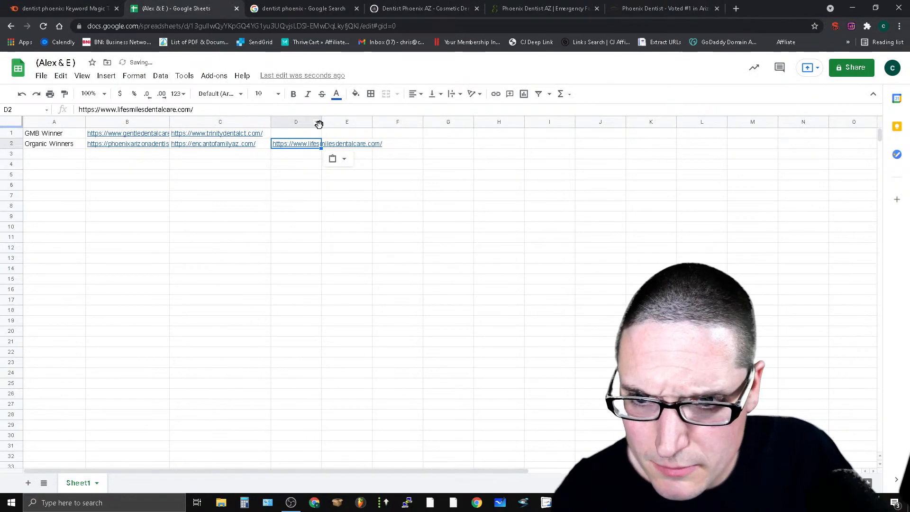
drag(347, 125, 388, 125)
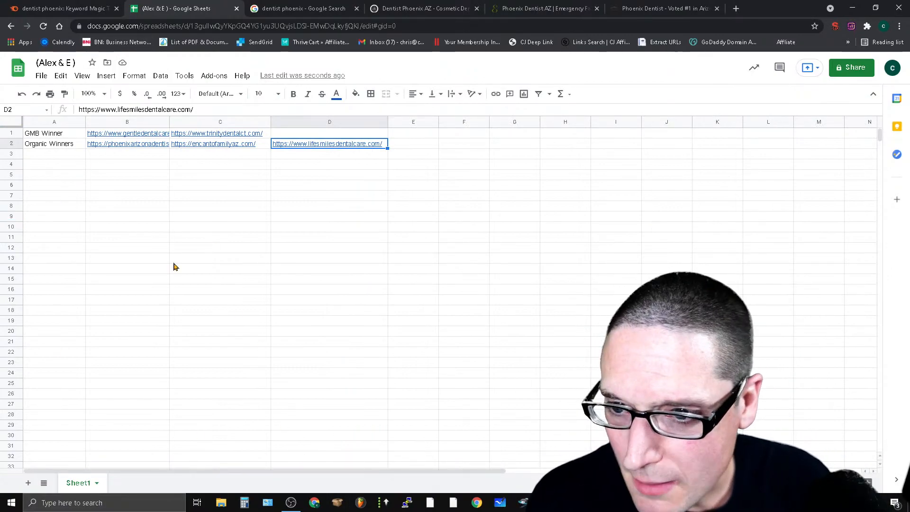
click(57, 8)
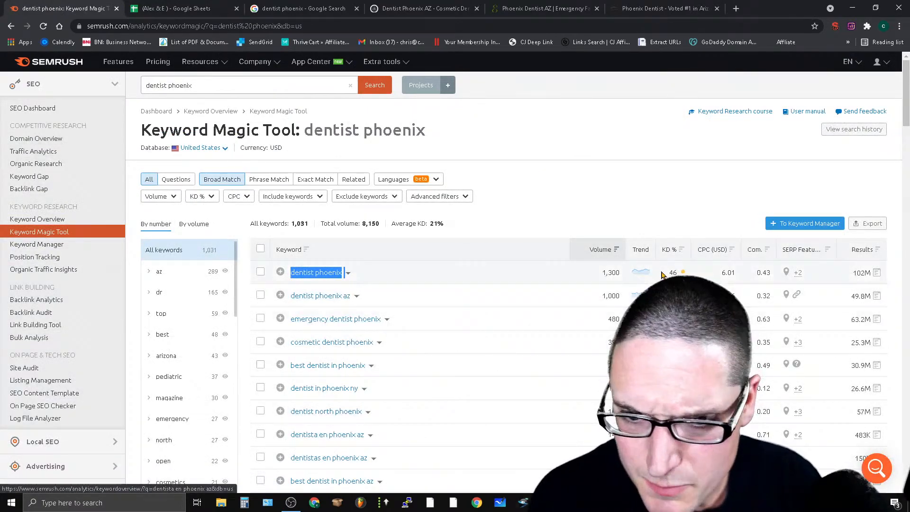
click(394, 5)
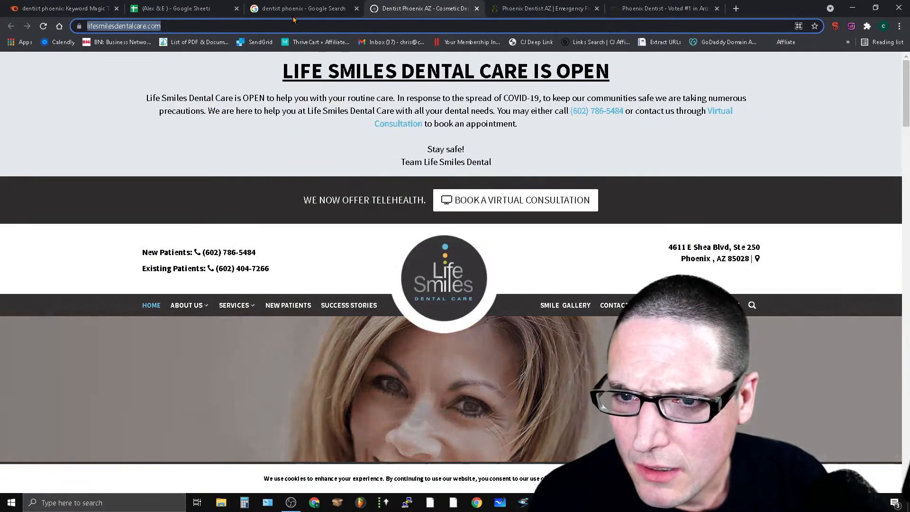
click(287, 9)
click(164, 8)
click(58, 6)
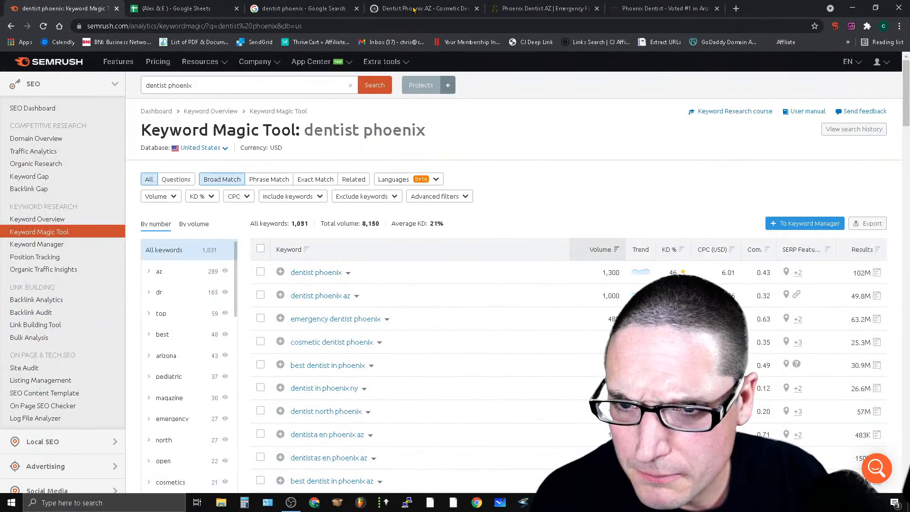
Step: Open the Gentle Dental Care website from its Google map listing and close the Life Smiles and Encanto site tabs
click(278, 7)
scroll(446, 290, up, 6)
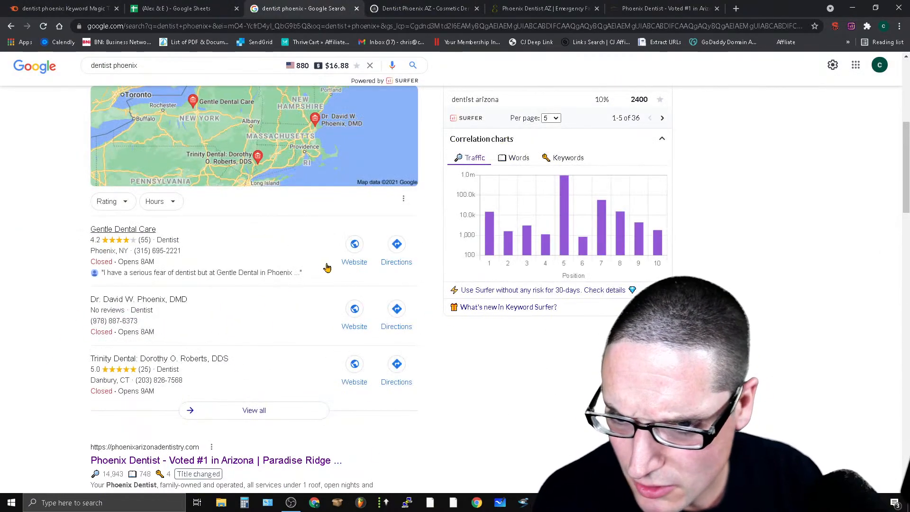
click(355, 244)
click(443, 5)
click(477, 15)
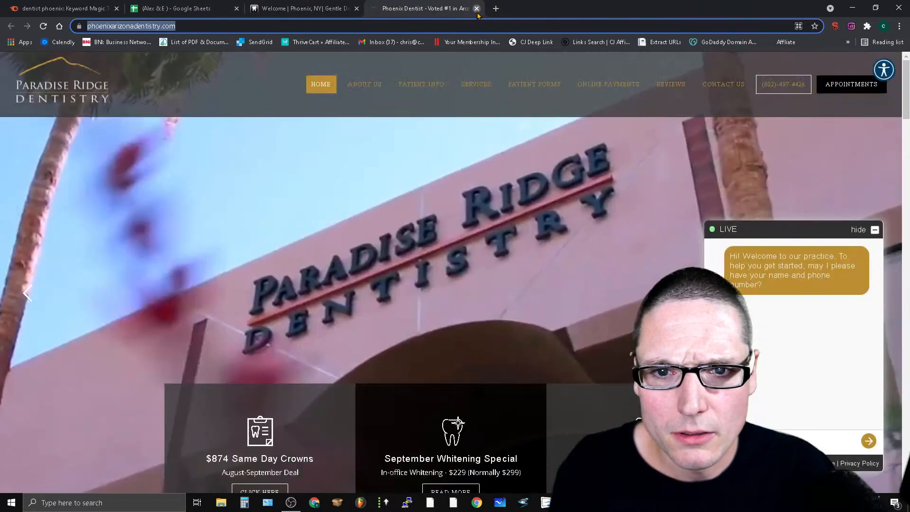
Step: Close the Paradise Ridge site tab and copy the web address of the Gentle Dental Care site
click(477, 14)
click(478, 14)
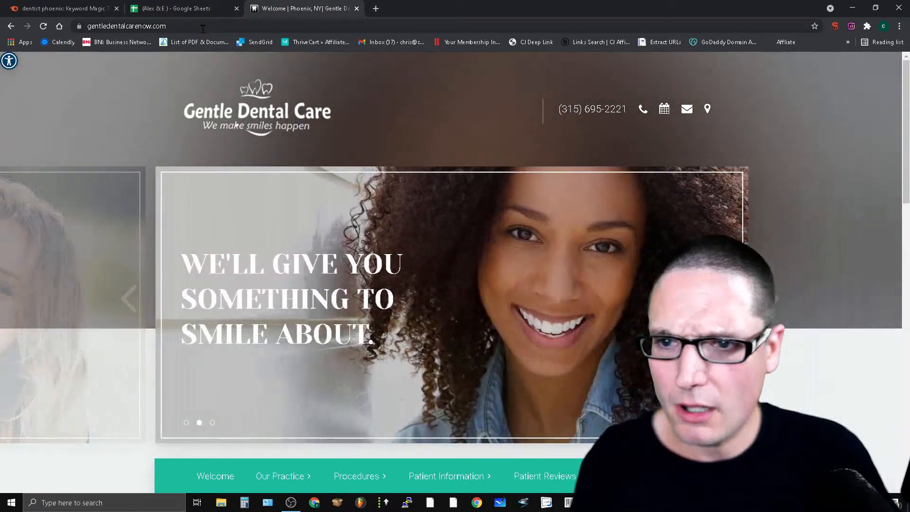
right_click(203, 26)
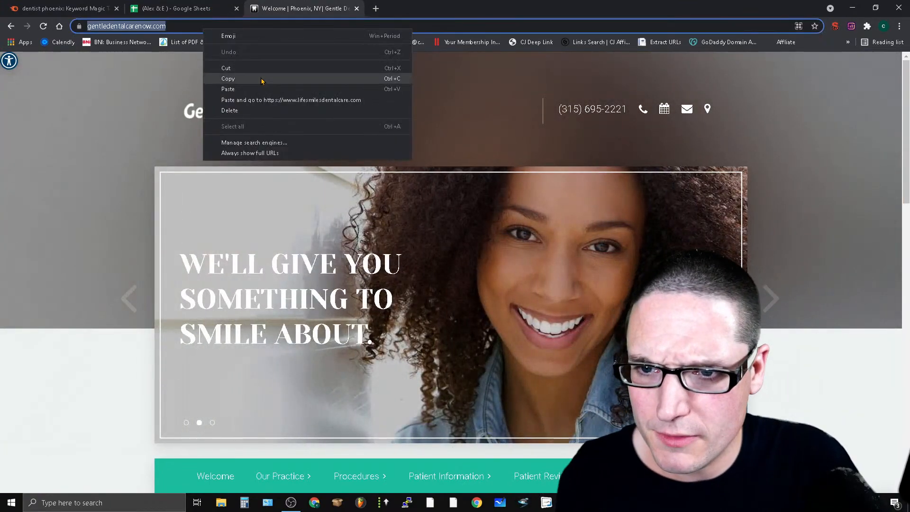
click(264, 80)
Step: Switch to Semrush and run a Domain Overview on the copied gentledentalcarenow.com address
key(ctrl+Tab)
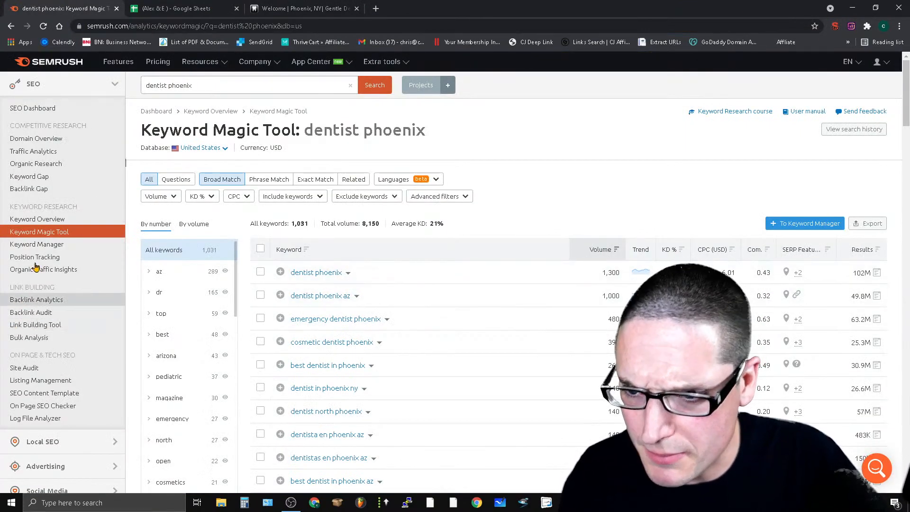
click(38, 139)
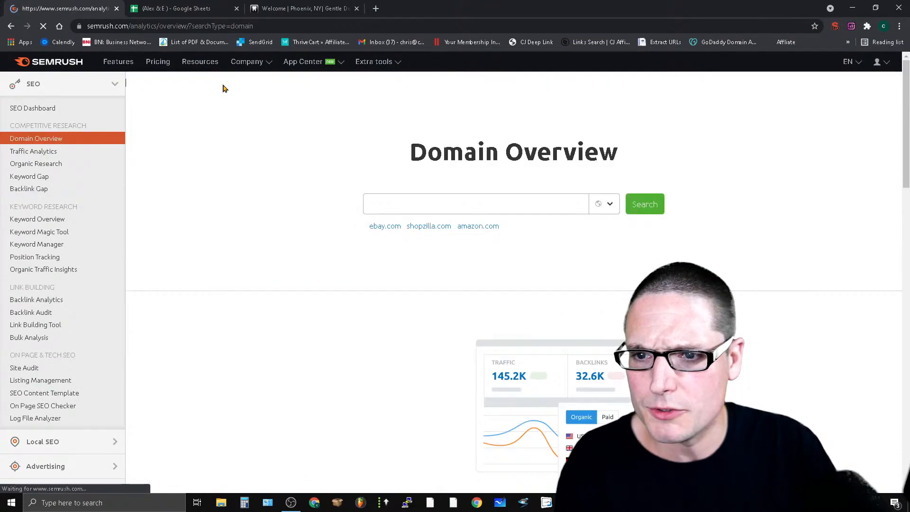
click(390, 235)
key(ctrl+v)
key(Return)
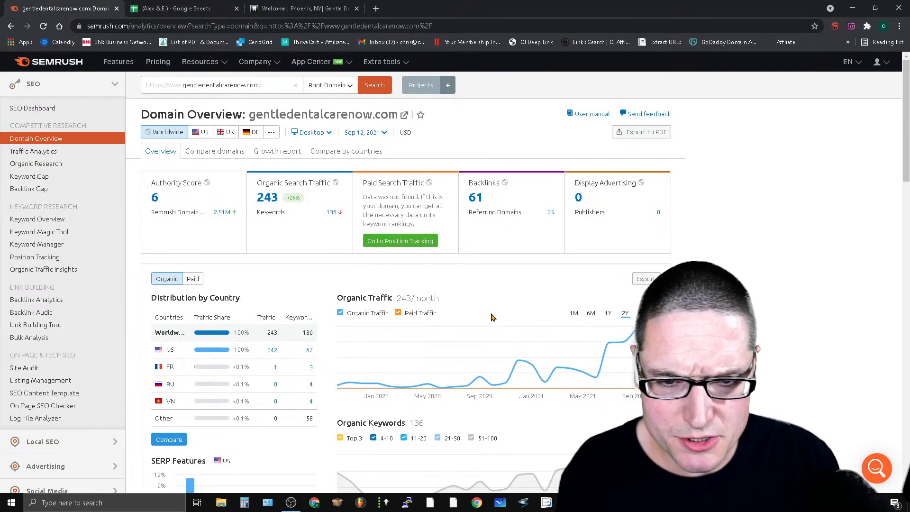
Step: Open the full organic keyword positions of gentledentalcarenow.com and examine the keywords with their positions and traffic shares
scroll(816, 293, down, 6)
click(173, 414)
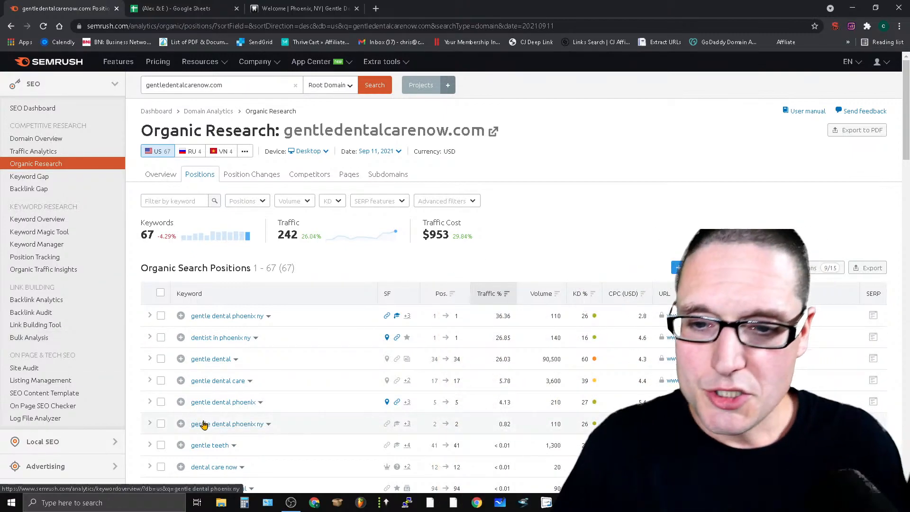
scroll(579, 259, down, 2)
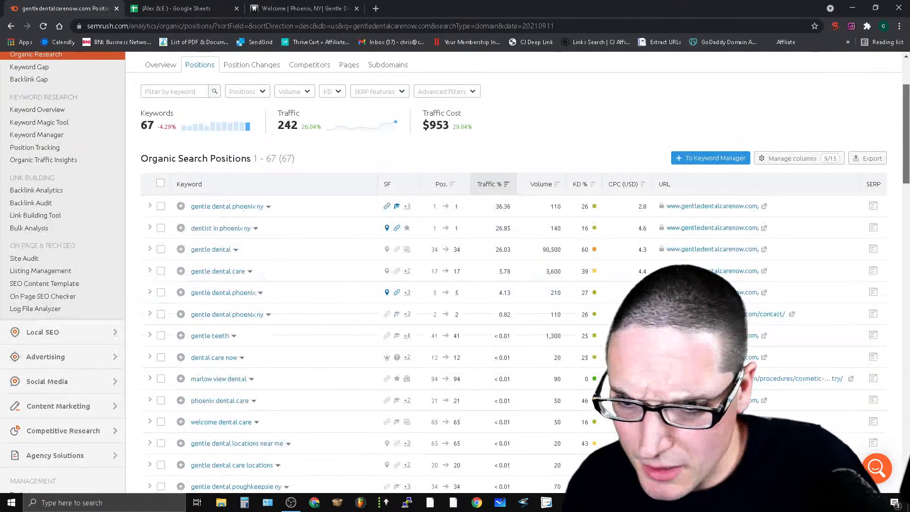
scroll(307, 347, up, 2)
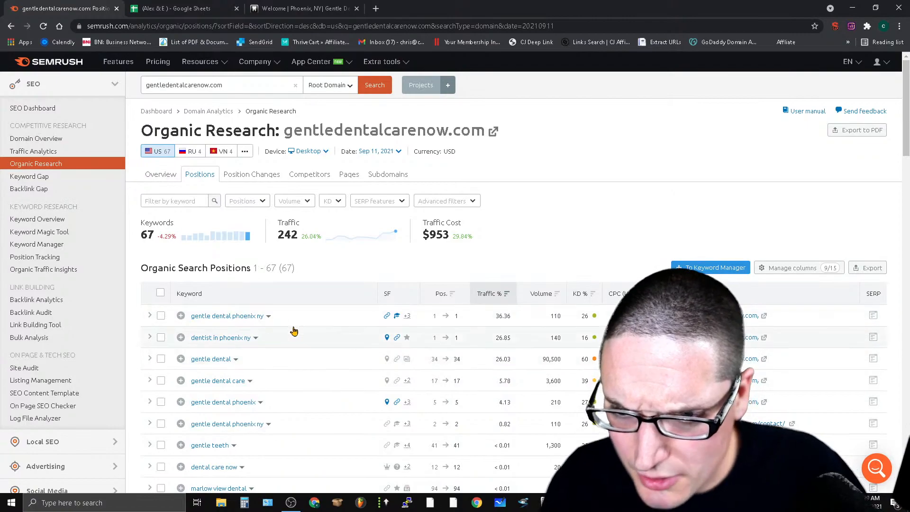
scroll(905, 109, down, 2)
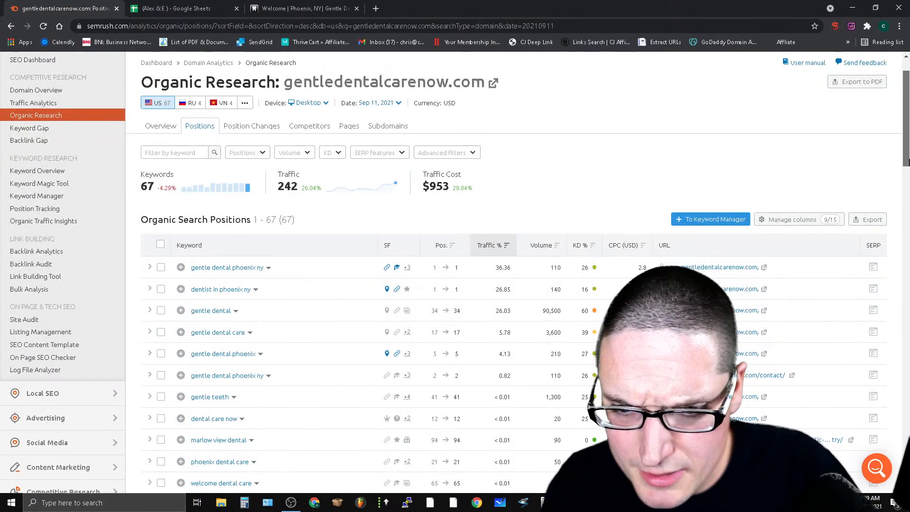
scroll(234, 464, down, 7)
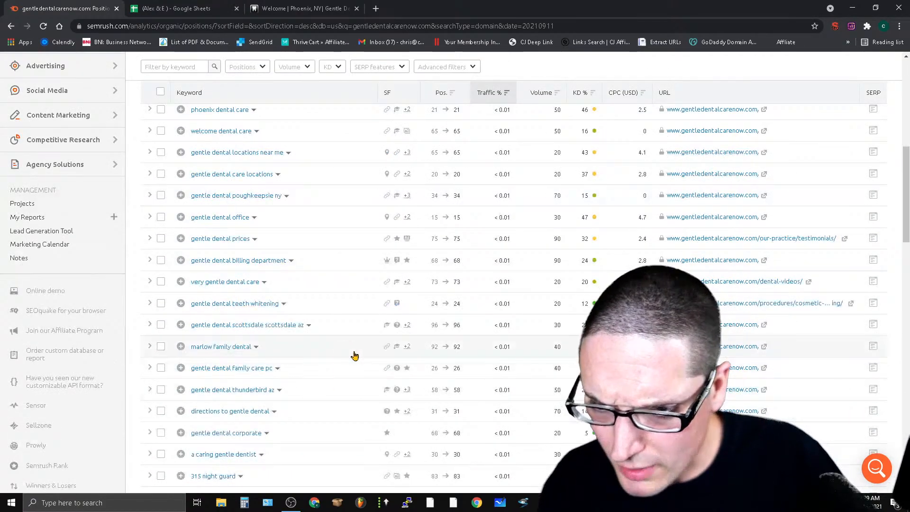
scroll(240, 379, up, 7)
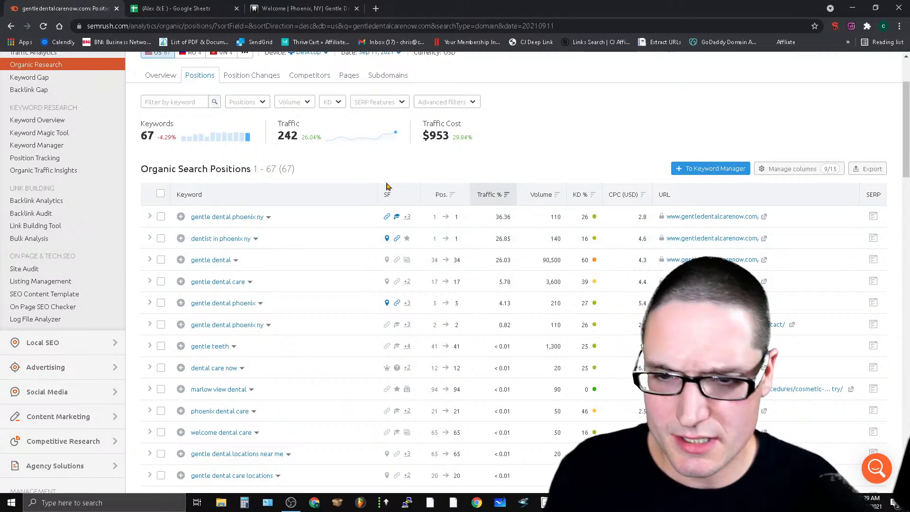
Step: Switch to Calculator and subtract the branded percentage of the traffic from 242
click(244, 503)
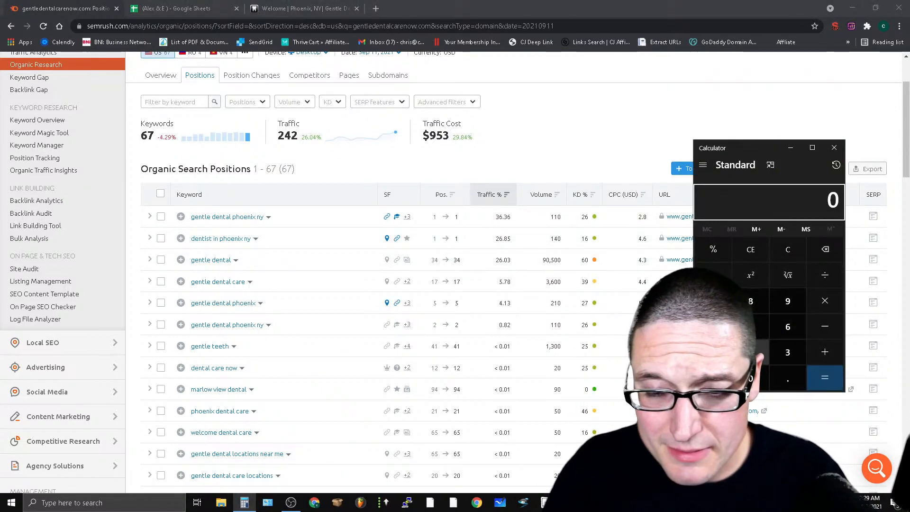
click(750, 352)
click(824, 326)
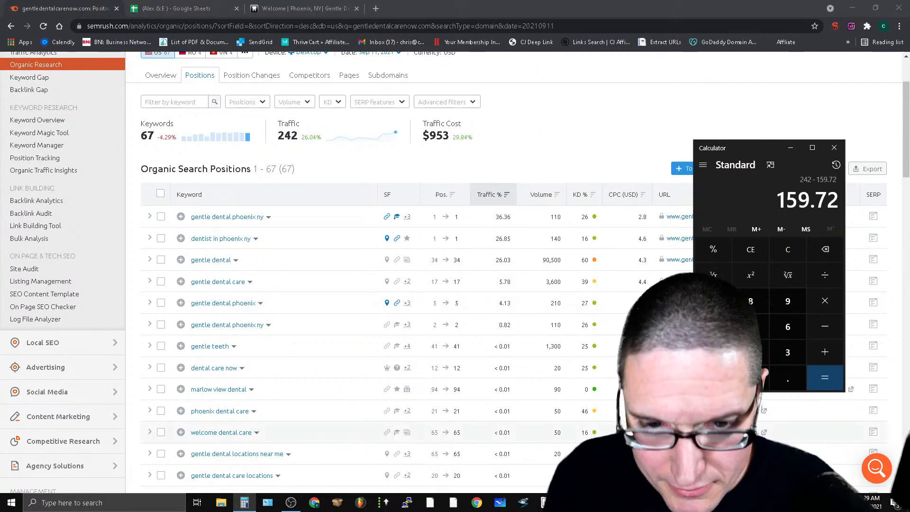
Step: In the Google Sheets competitor spreadsheet, set the font size of all cells to 18 and widen columns A and B
click(68, 6)
click(178, 8)
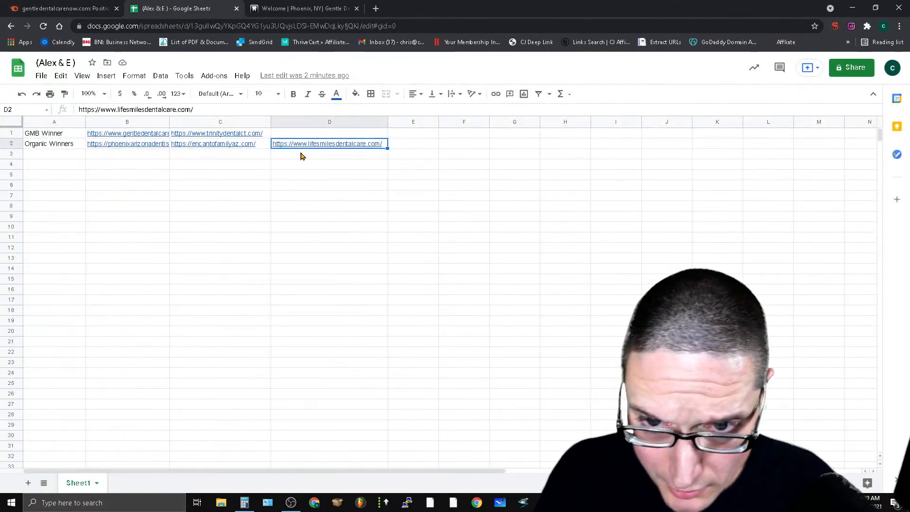
click(3, 124)
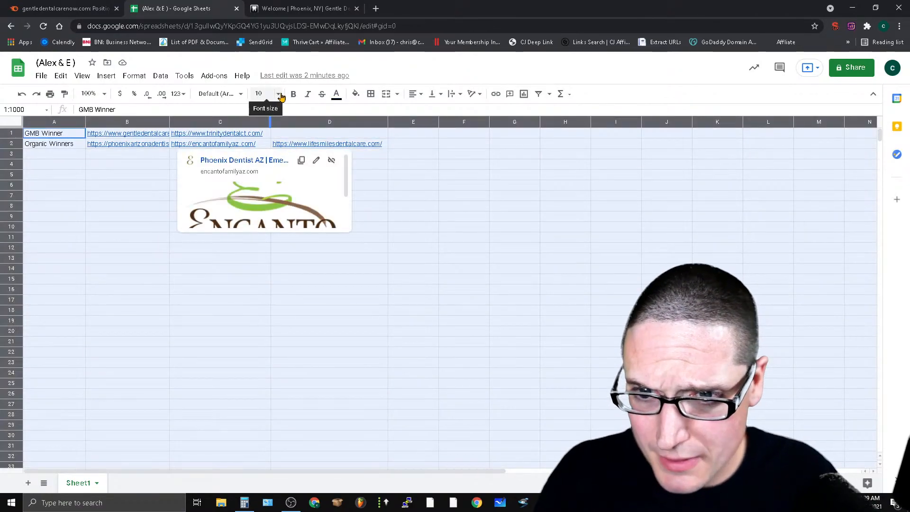
click(263, 93)
click(260, 207)
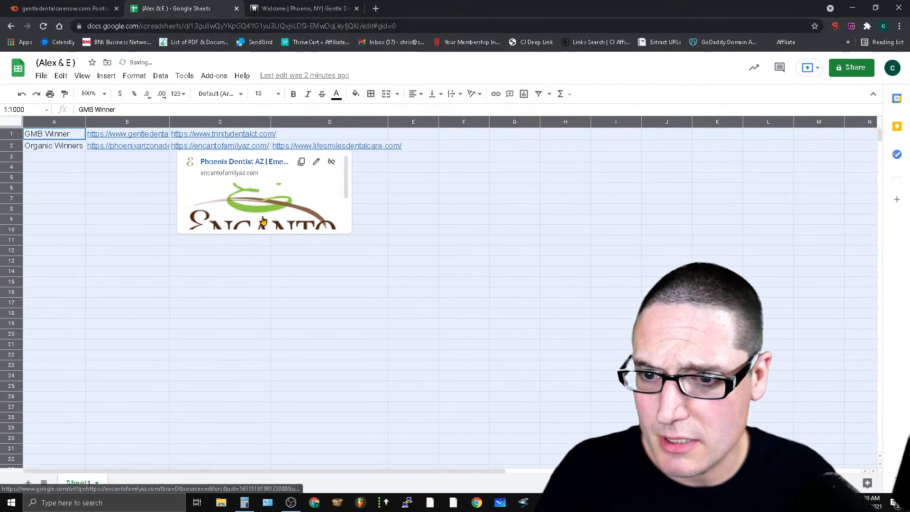
click(279, 97)
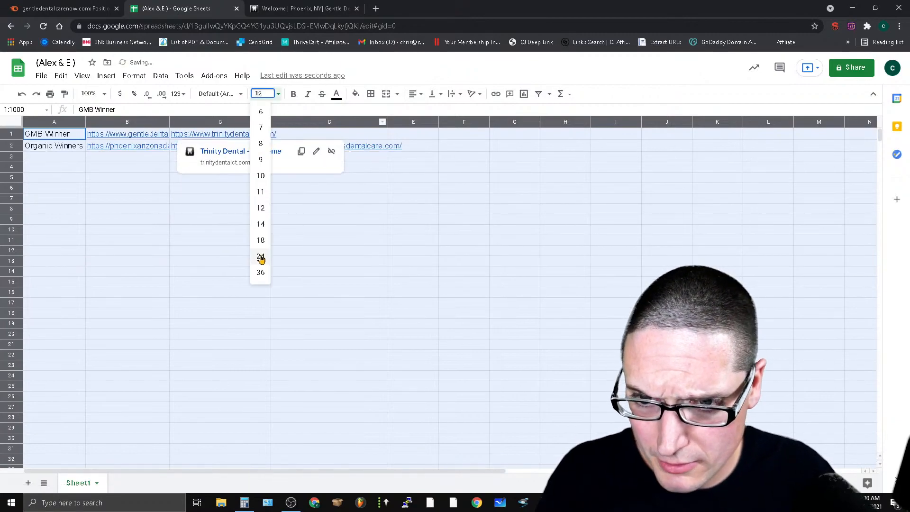
click(262, 242)
click(433, 375)
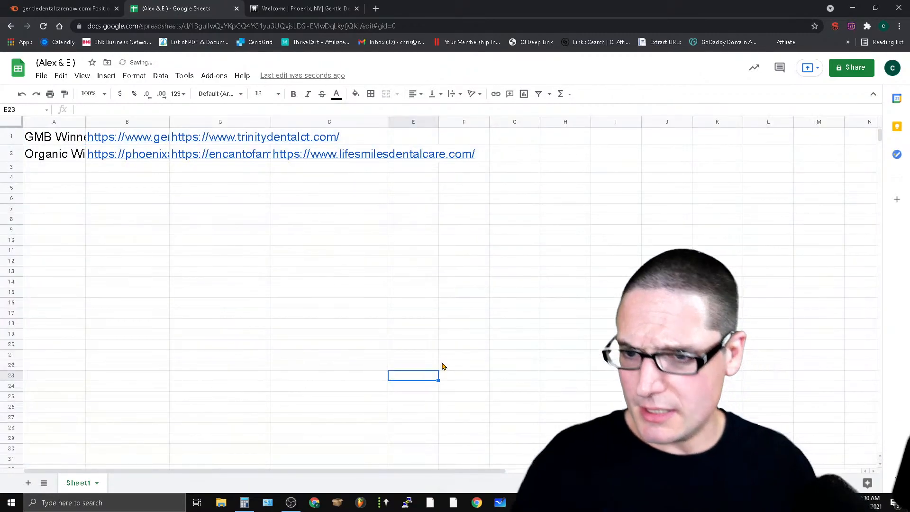
drag(85, 122, 138, 122)
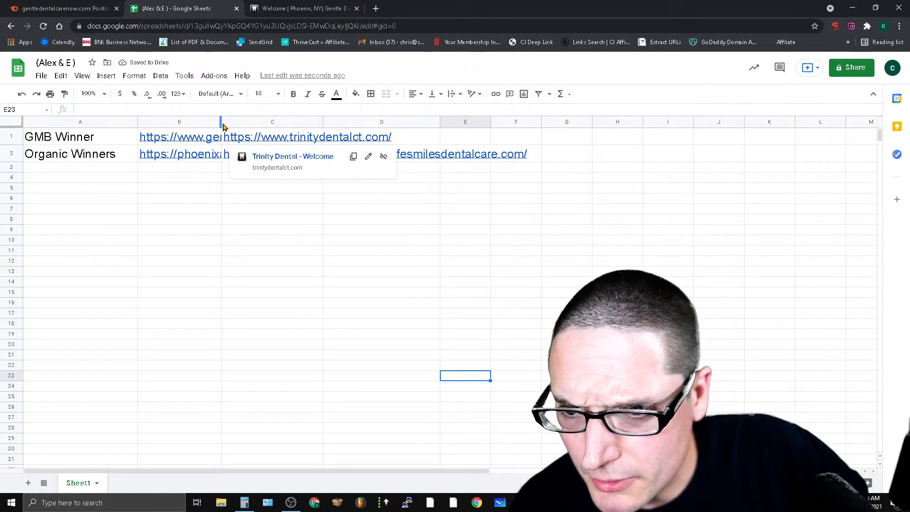
drag(219, 123, 270, 122)
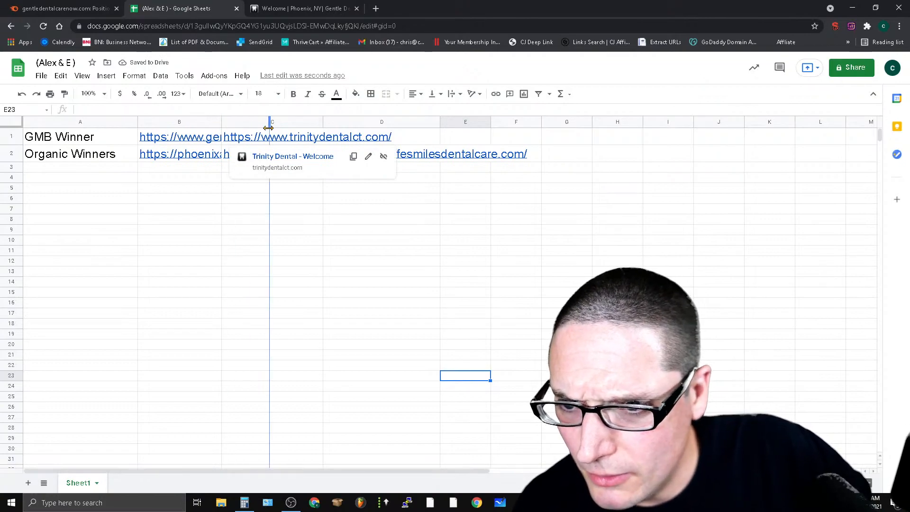
Step: Move the Organic Winners row from row 2 to row 14 and fit column B to its contents
click(6, 155)
right_click(6, 162)
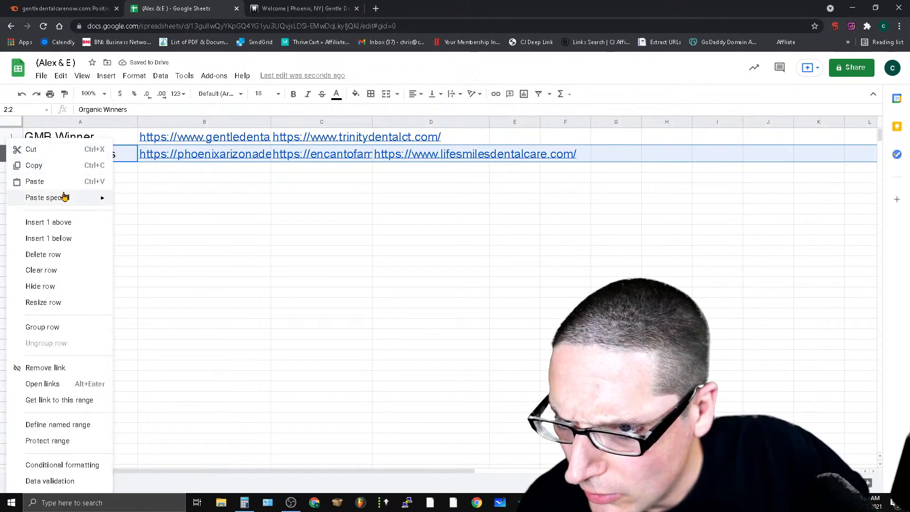
click(46, 150)
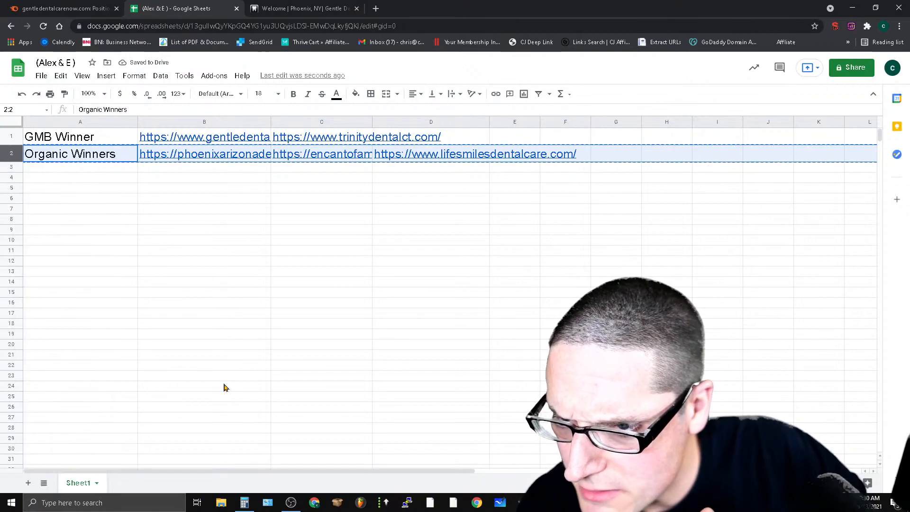
click(11, 282)
right_click(11, 281)
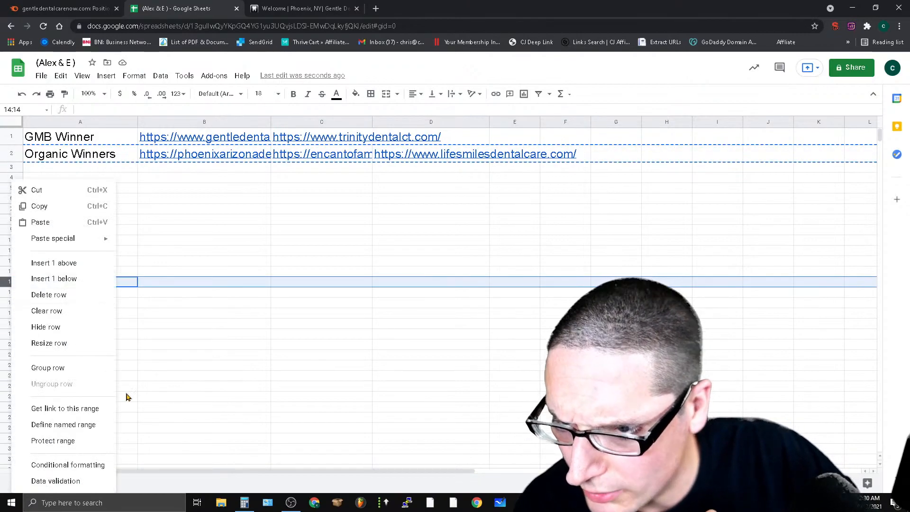
click(61, 222)
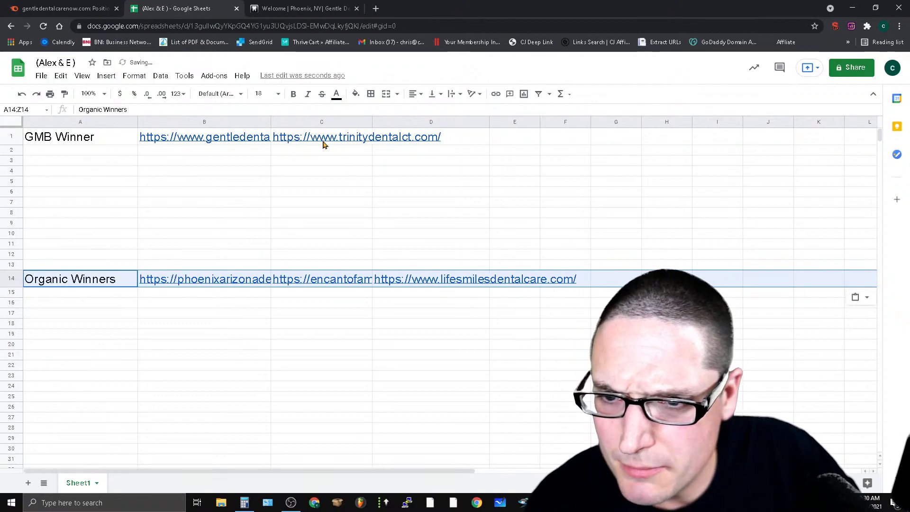
double_click(271, 122)
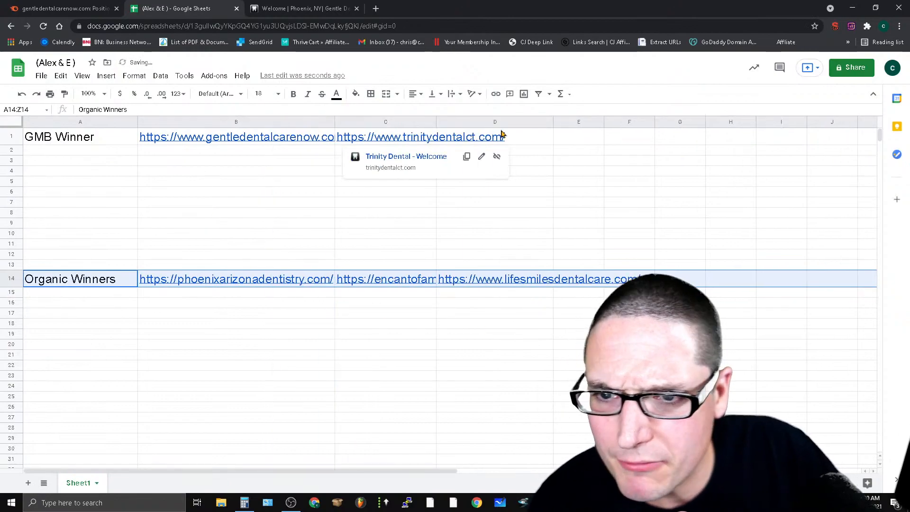
Step: Label cell A2 "Traffic Branded" and enter 160 in B2 under the Gentle Dental Care address
click(292, 7)
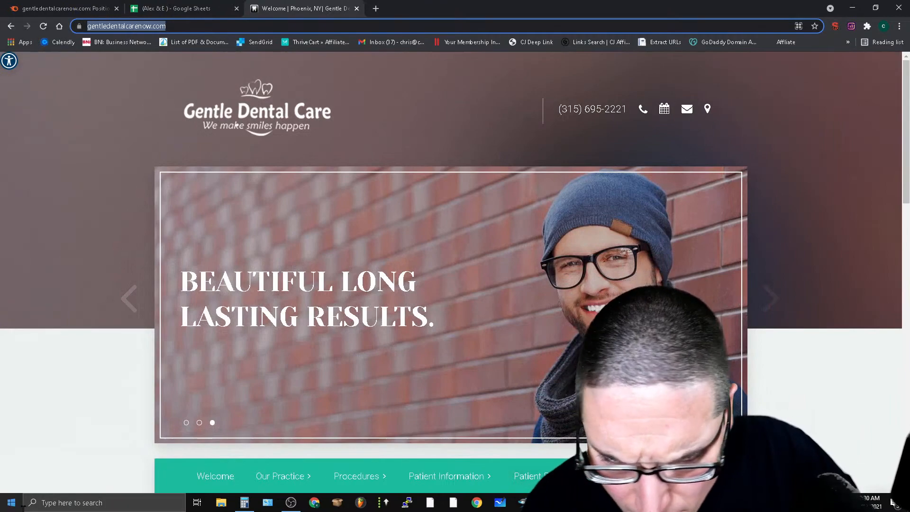
mouse_move(247, 501)
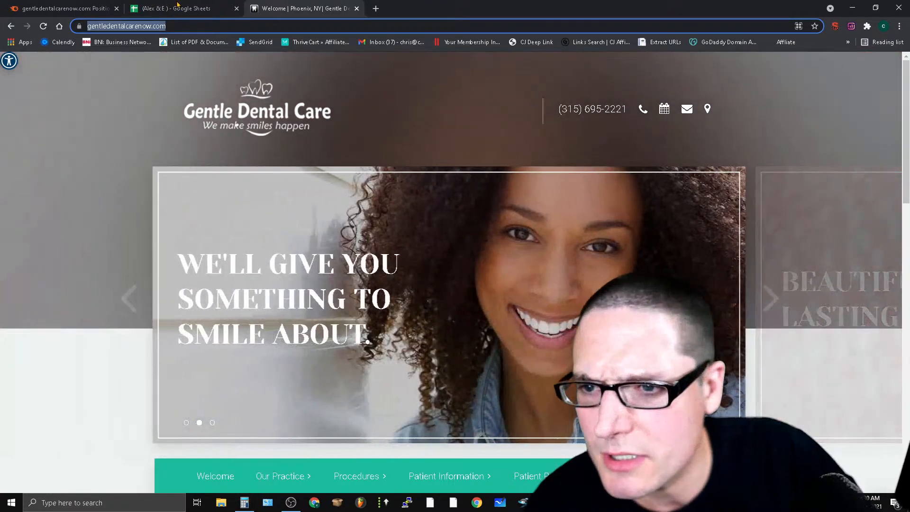
click(181, 14)
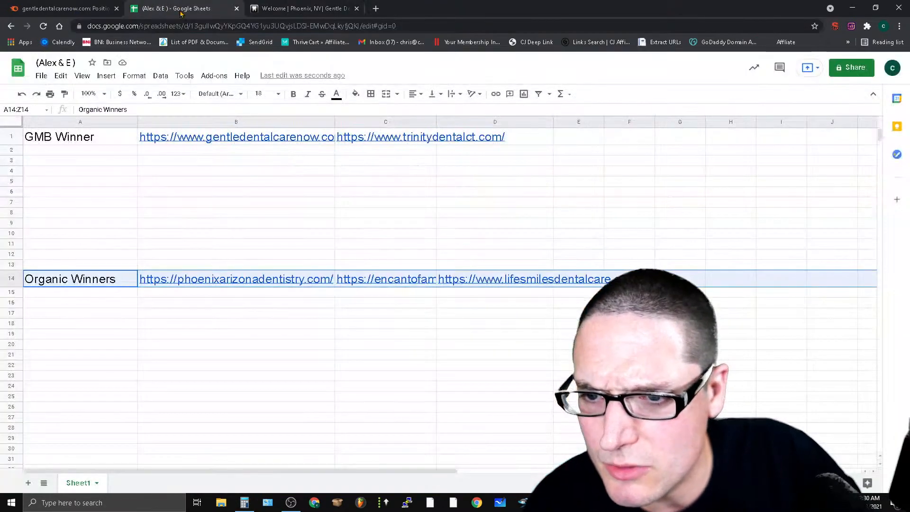
click(181, 152)
click(70, 151)
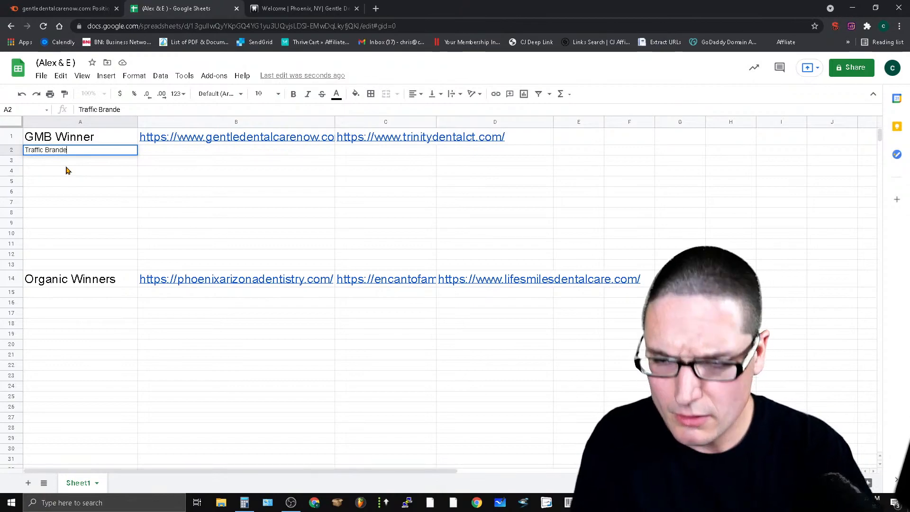
click(187, 152)
text(160)
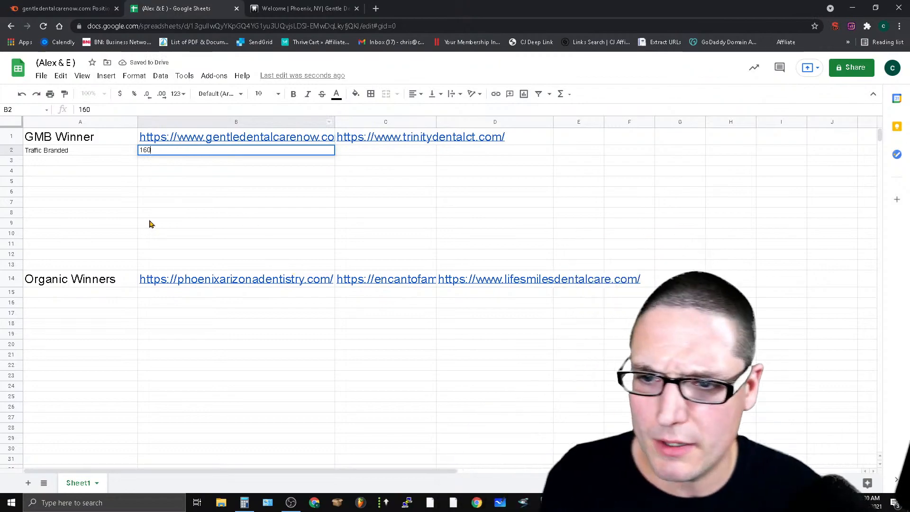
click(372, 154)
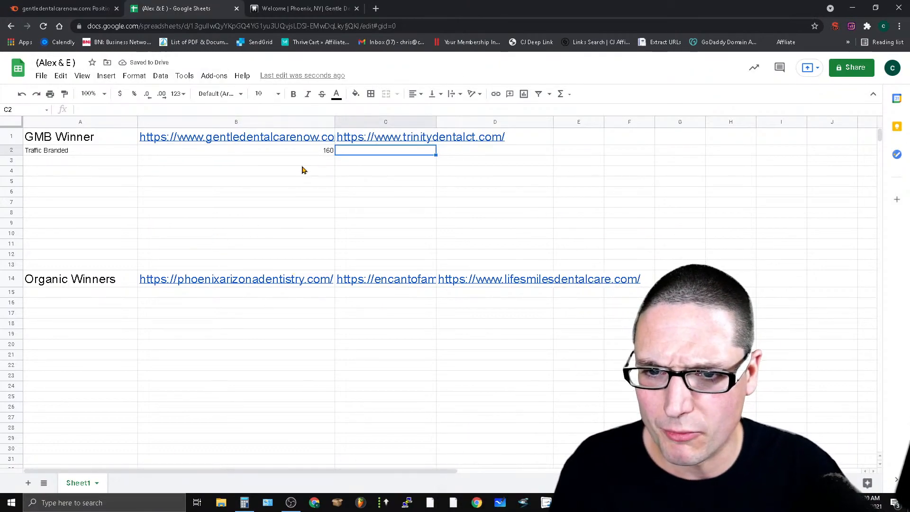
click(177, 151)
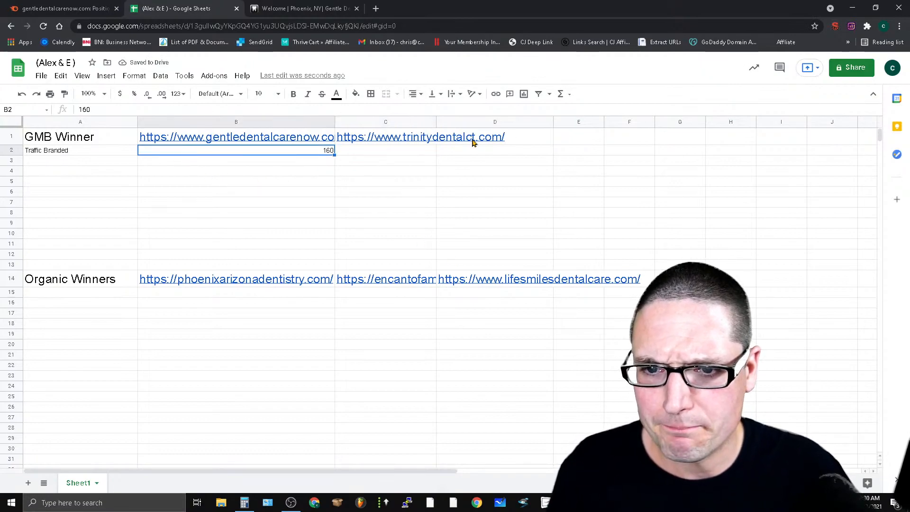
Step: Return to Semrush and review the organic search positions of gentledentalcarenow.com, including the ranking page addresses
click(84, 5)
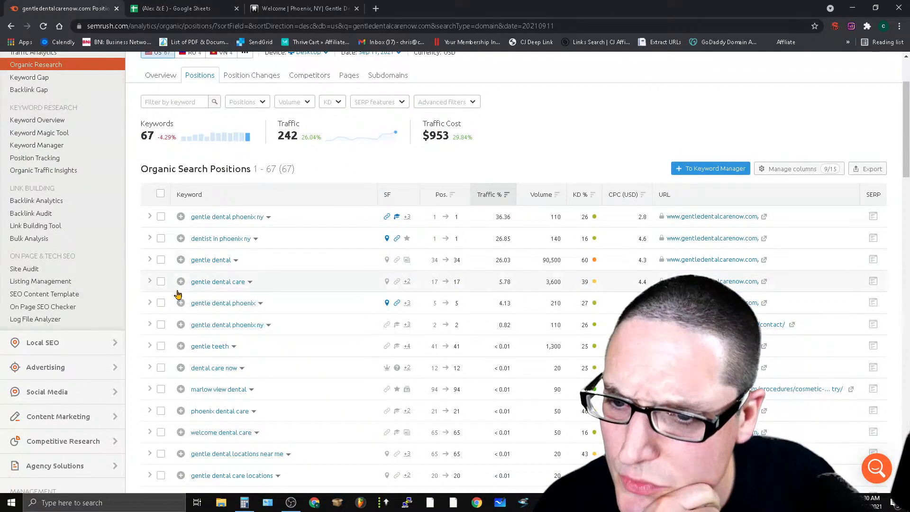
drag(904, 159, 904, 177)
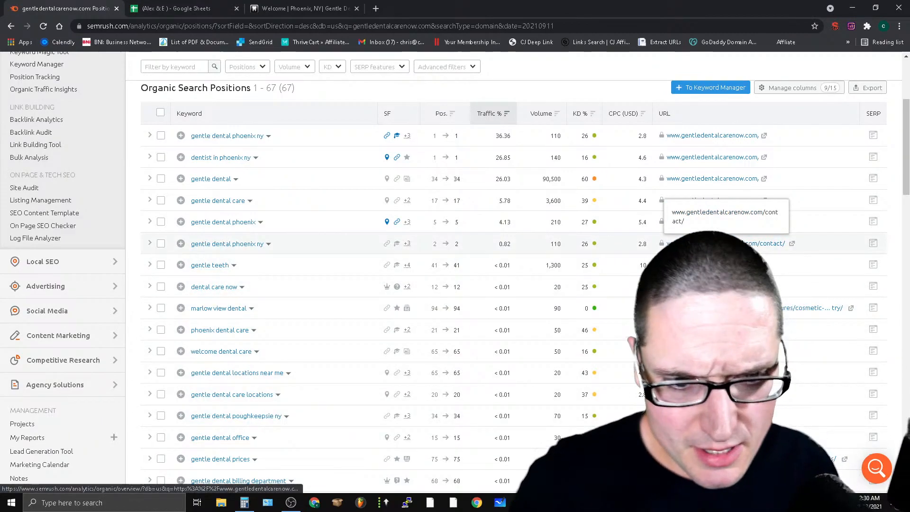
scroll(354, 173, up, 3)
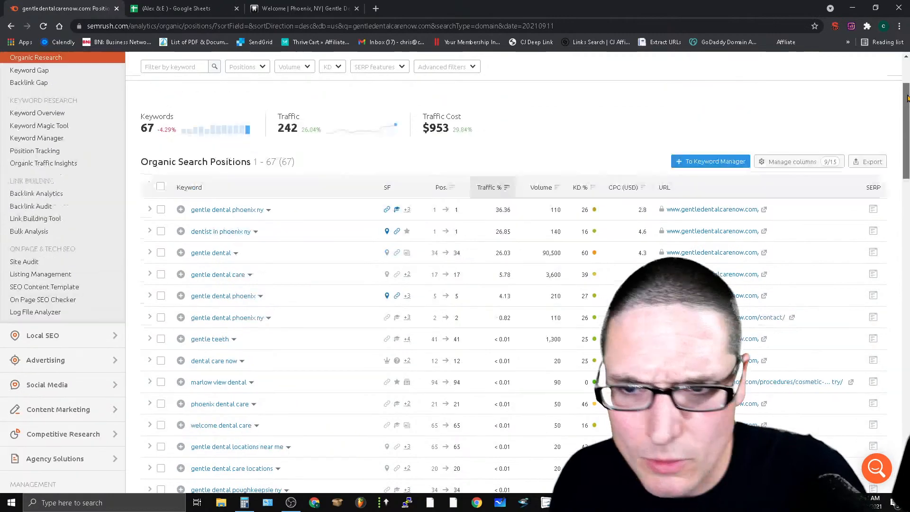
Step: Examine the full organic keyword list of gentledentalcarenow.com, checking positions, volumes and ranking pages down to the last row
scroll(294, 345, down, 3)
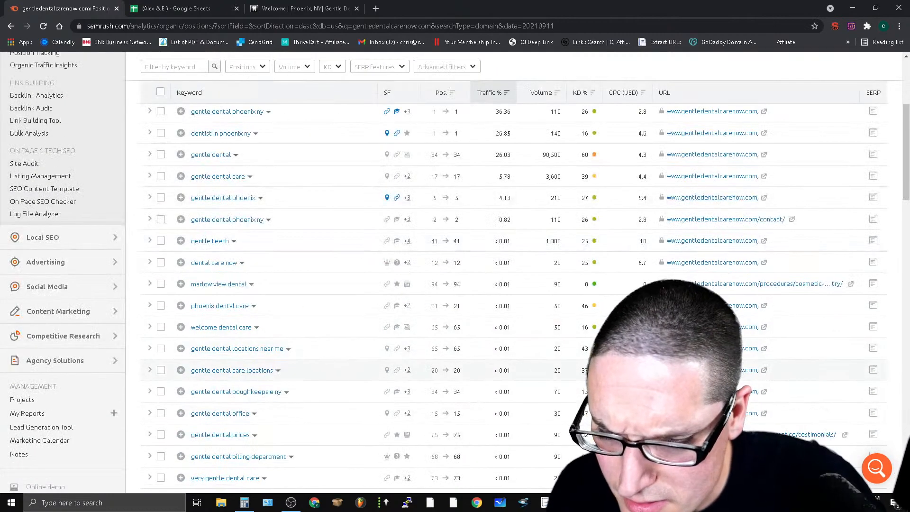
scroll(361, 388, down, 3)
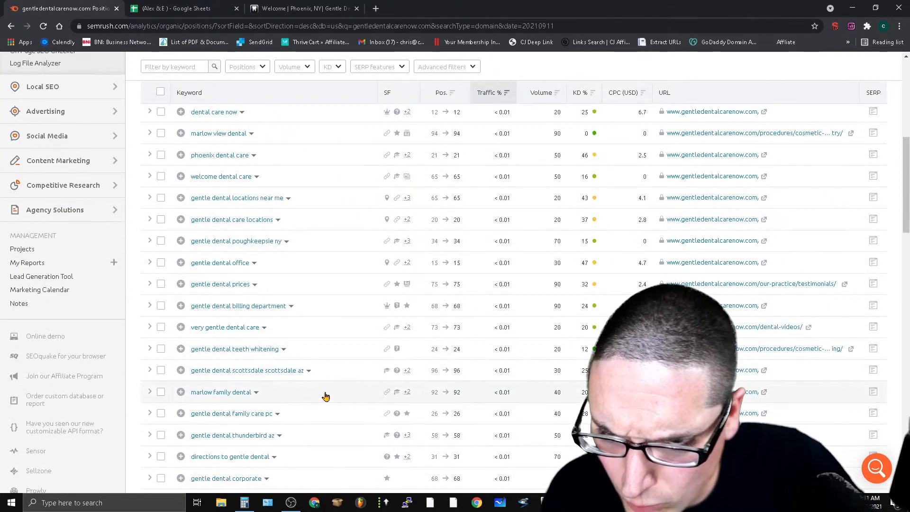
scroll(331, 395, down, 3)
scroll(337, 397, down, 3)
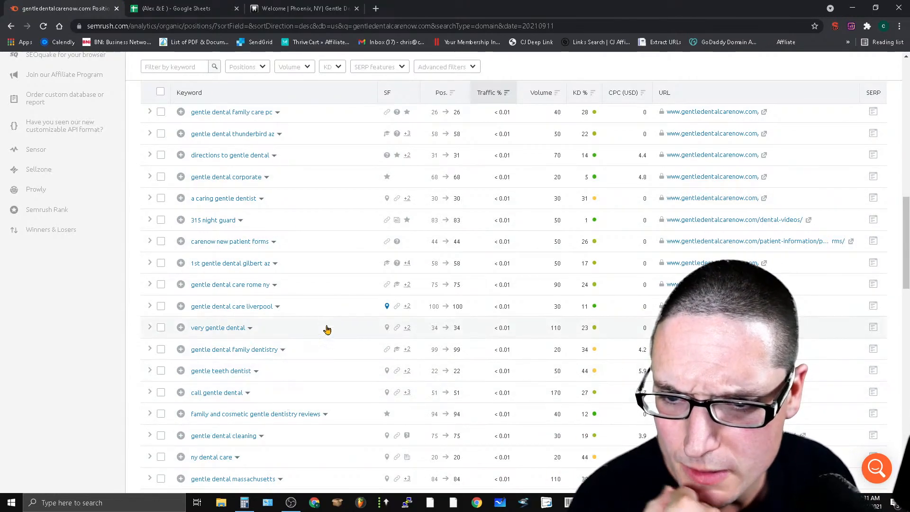
scroll(312, 363, down, 3)
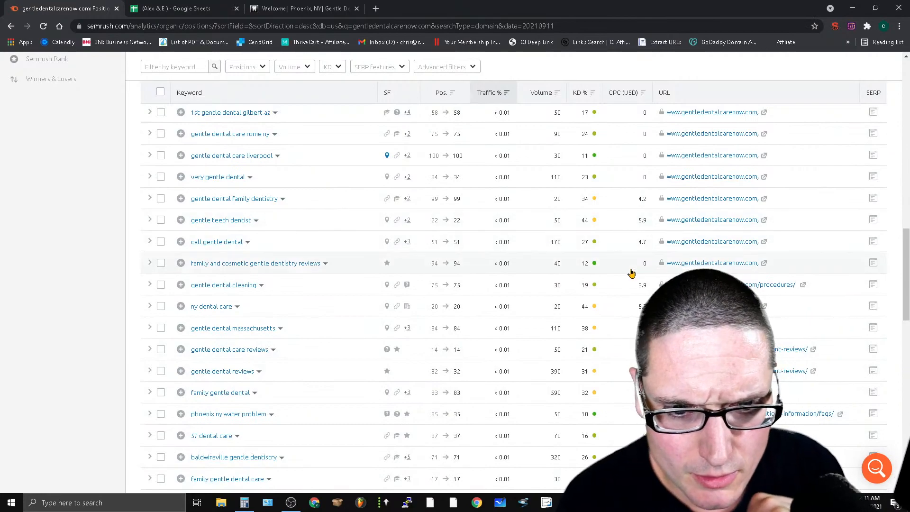
drag(909, 256, 908, 301)
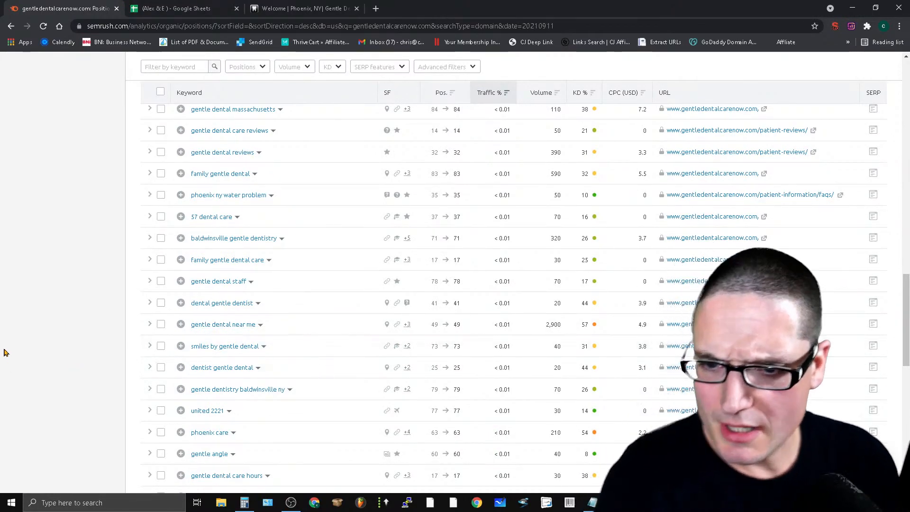
key(ctrl)
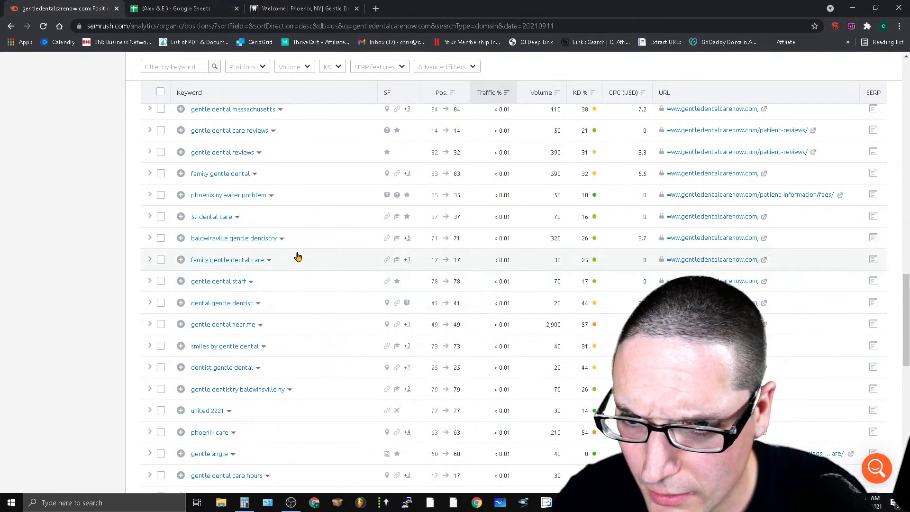
scroll(239, 418, down, 3)
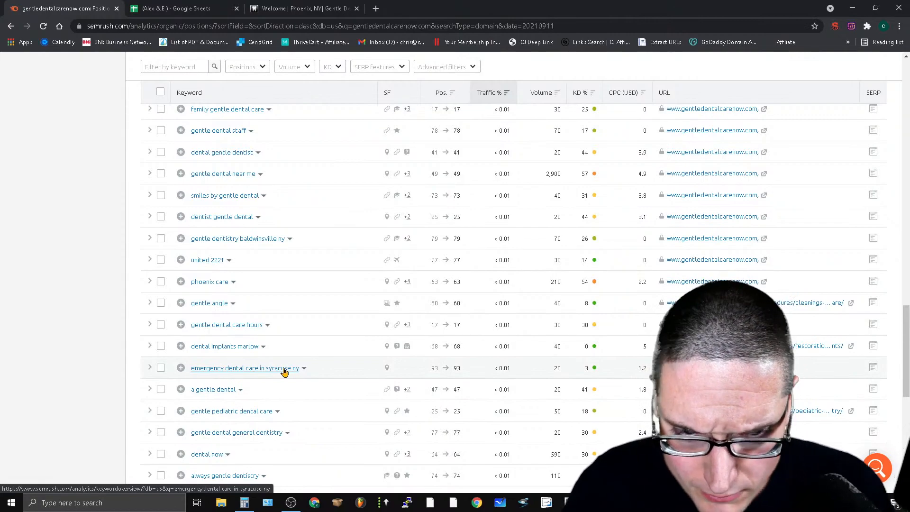
scroll(272, 463, down, 3)
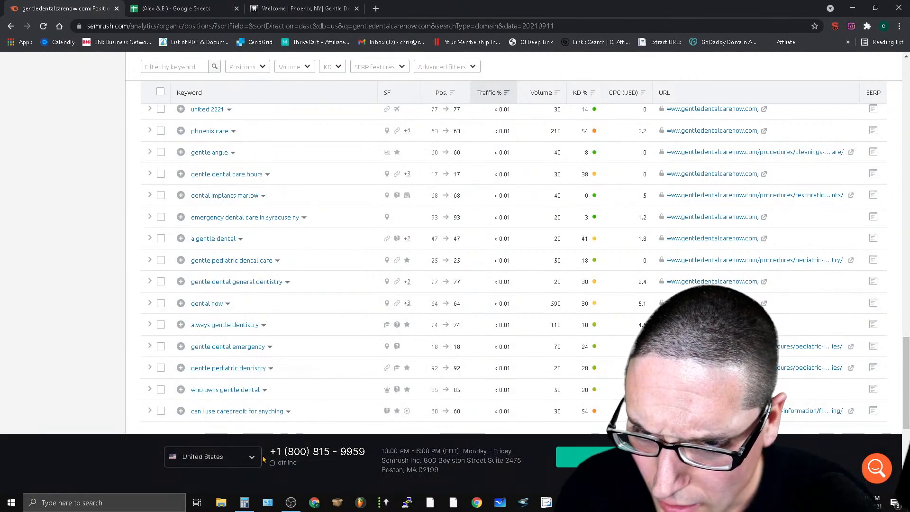
Step: Search Google in a new browser tab for "dentist phoenix"
click(168, 9)
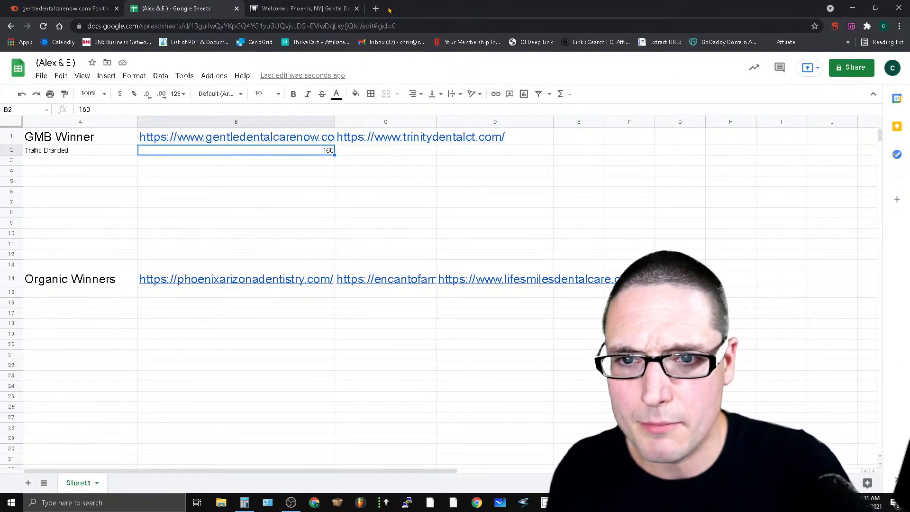
click(376, 9)
click(424, 213)
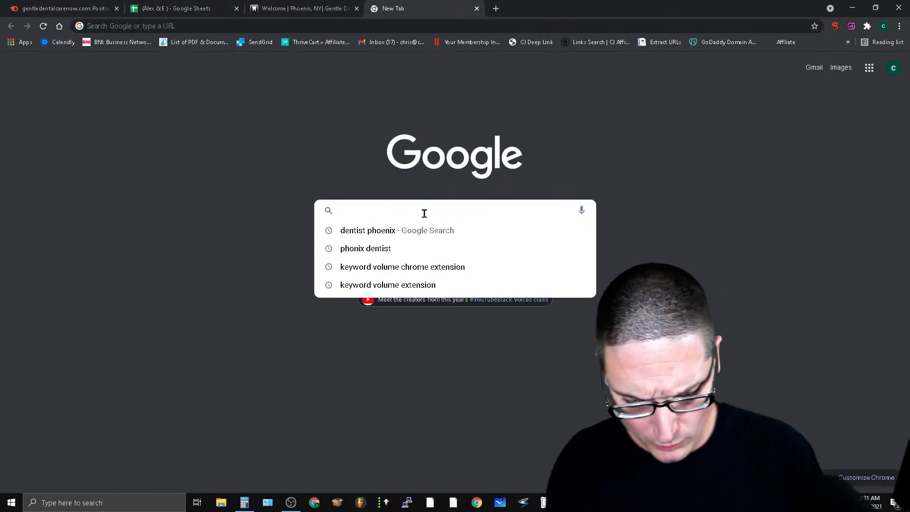
text(ph)
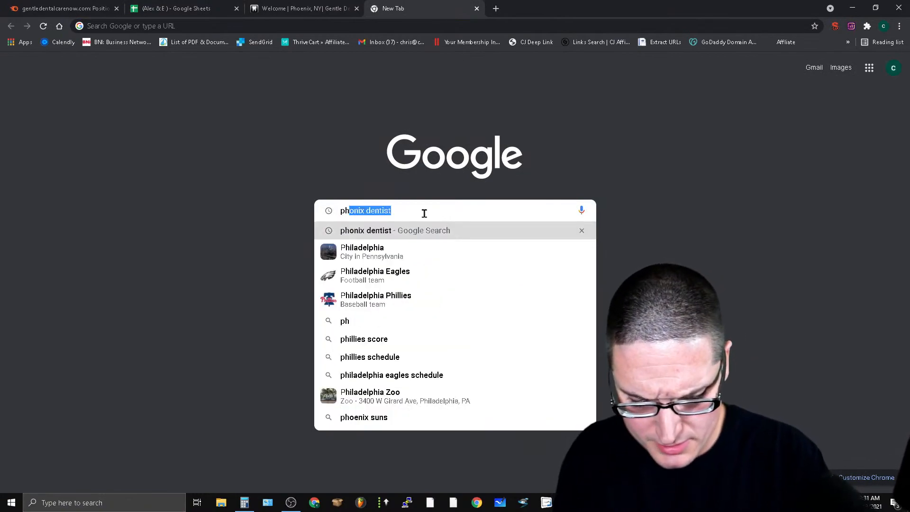
click(398, 236)
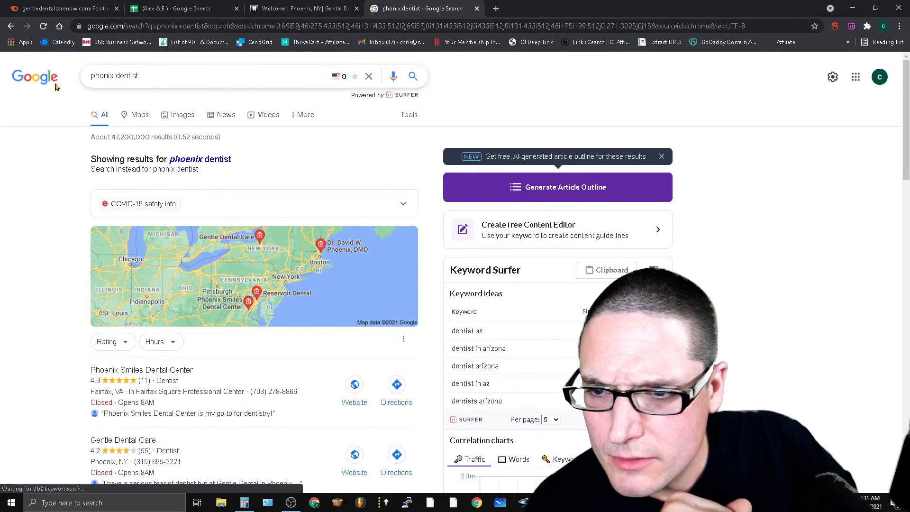
text(dentist pho)
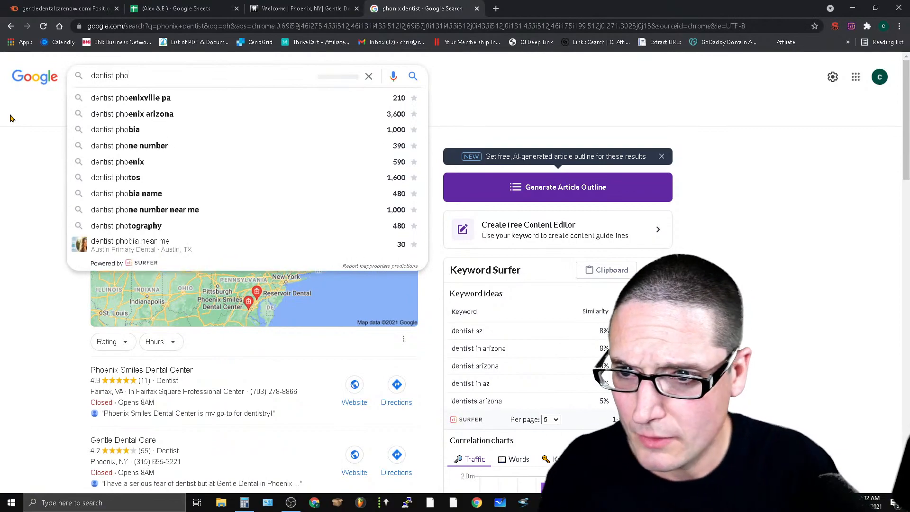
click(242, 113)
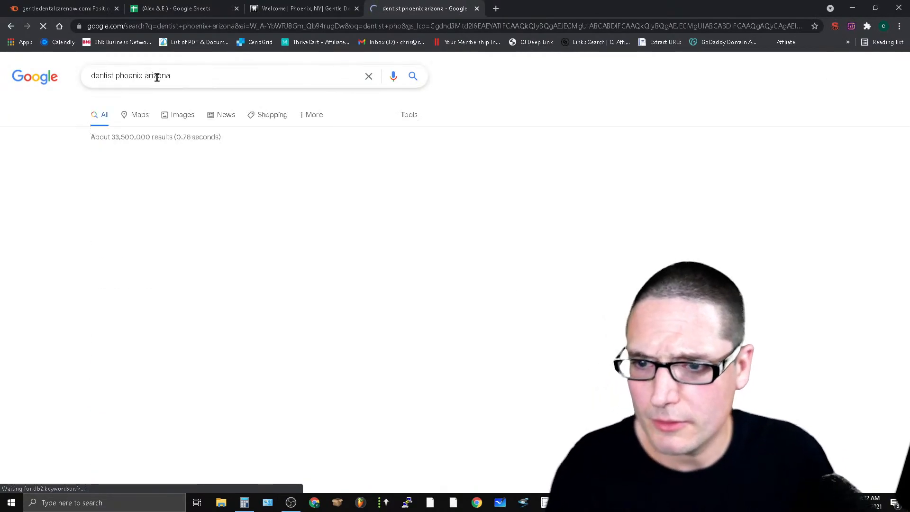
double_click(157, 77)
key(BackSpace)
key(Return)
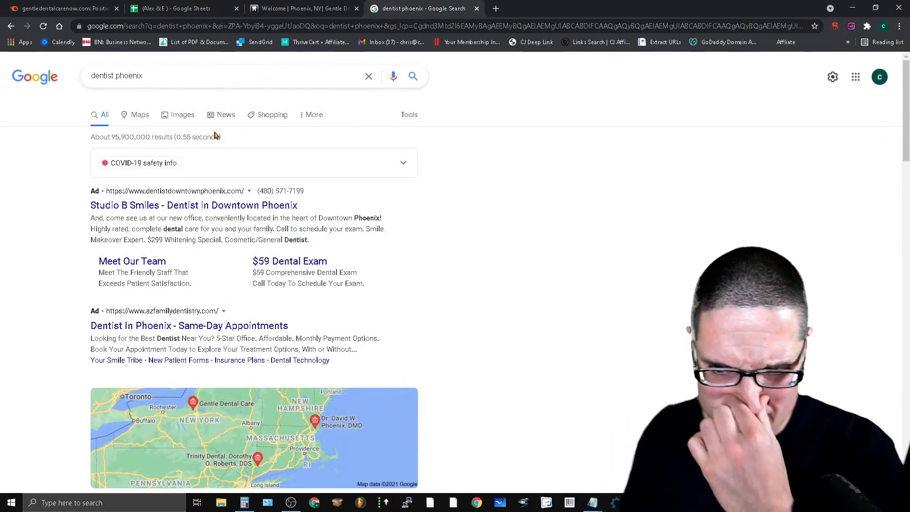
Step: Open the Trinity Dental website from the search results and try to copy its web address
scroll(418, 258, down, 3)
scroll(422, 322, down, 3)
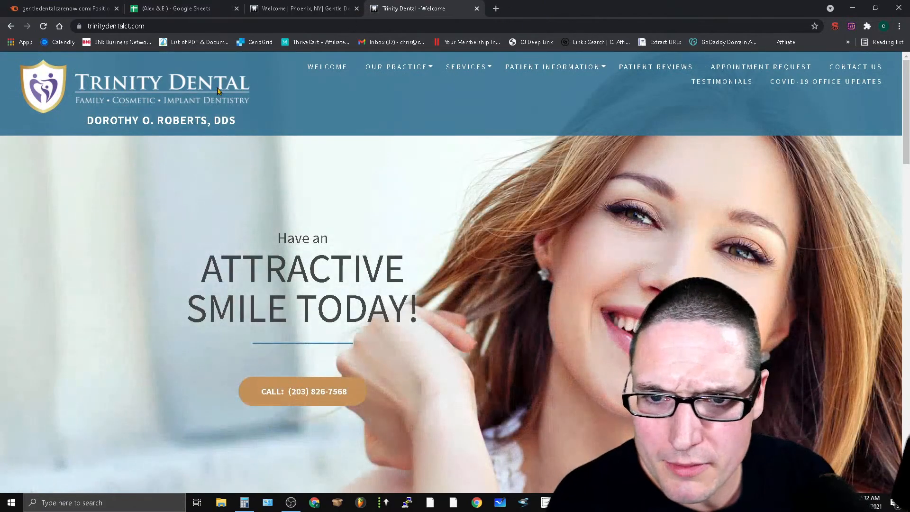
right_click(176, 26)
click(229, 74)
Step: Return to Semrush and run an Organic Research lookup with the clipboard contents in place of gentledentalcarenow.com
click(34, 5)
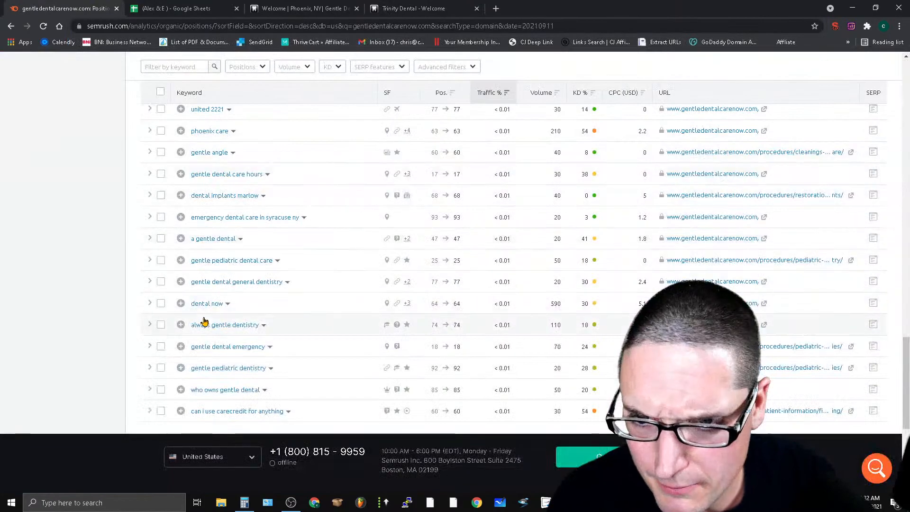
scroll(202, 319, up, 10)
click(246, 85)
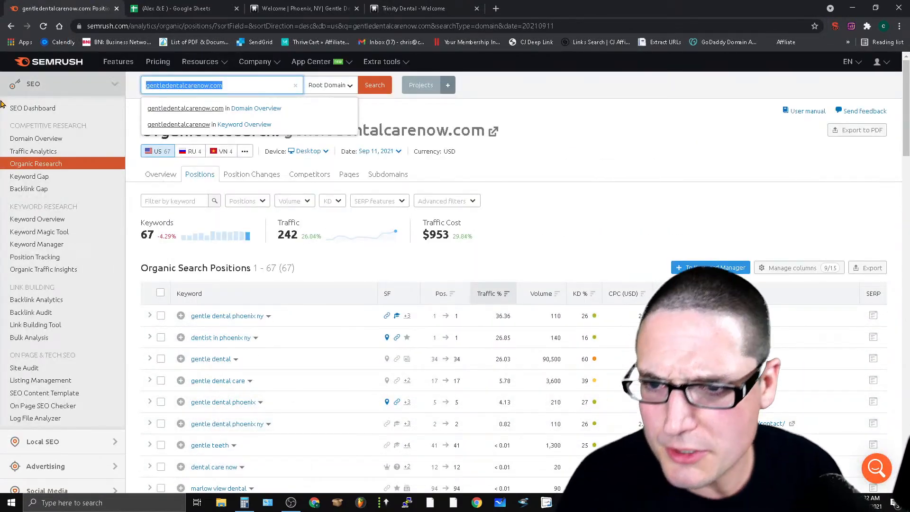
key(ctrl+v)
key(Return)
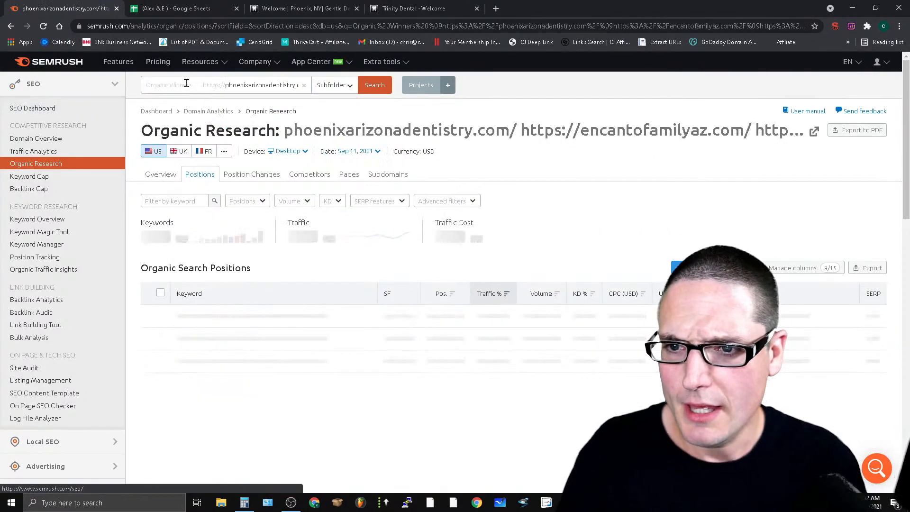
Step: Switch to Semrush Domain Overview and try to replace the wrong search entry with the competitor's address
click(46, 131)
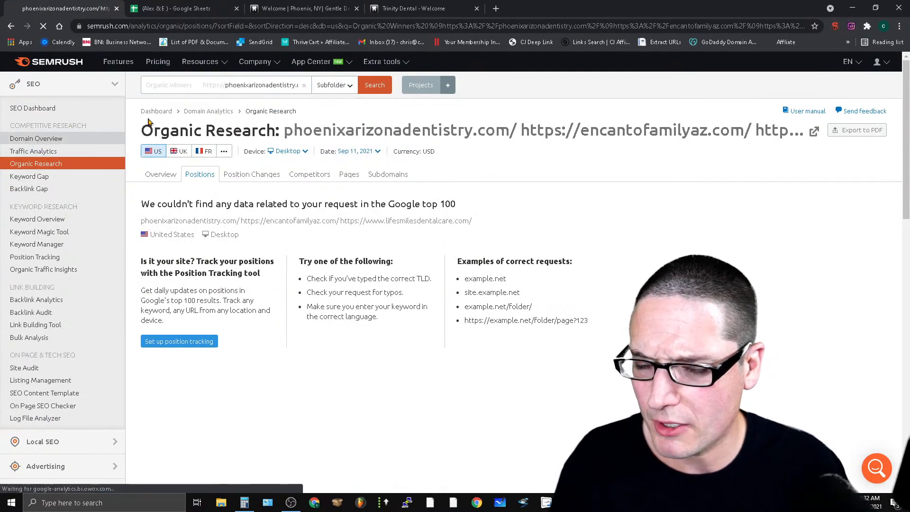
click(257, 81)
key(ctrl+c)
key(BackSpace)
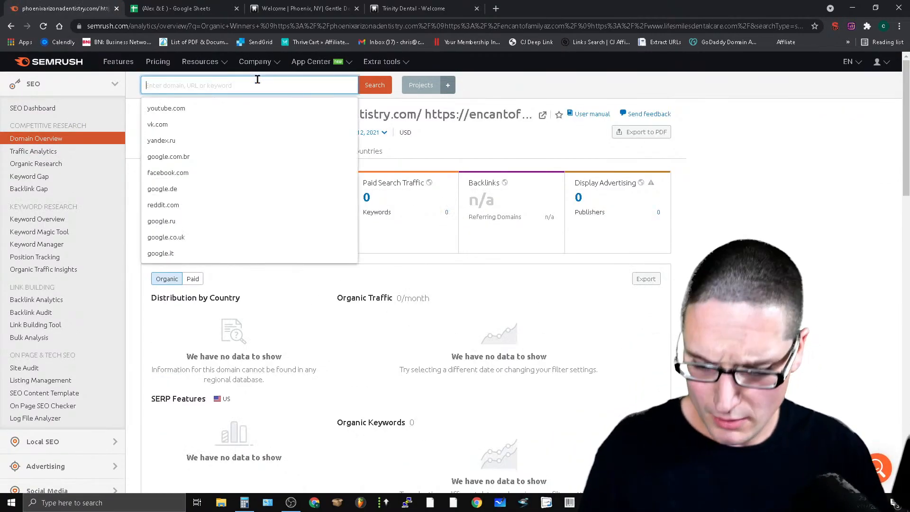
click(239, 76)
triple_click(223, 89)
key(BackSpace)
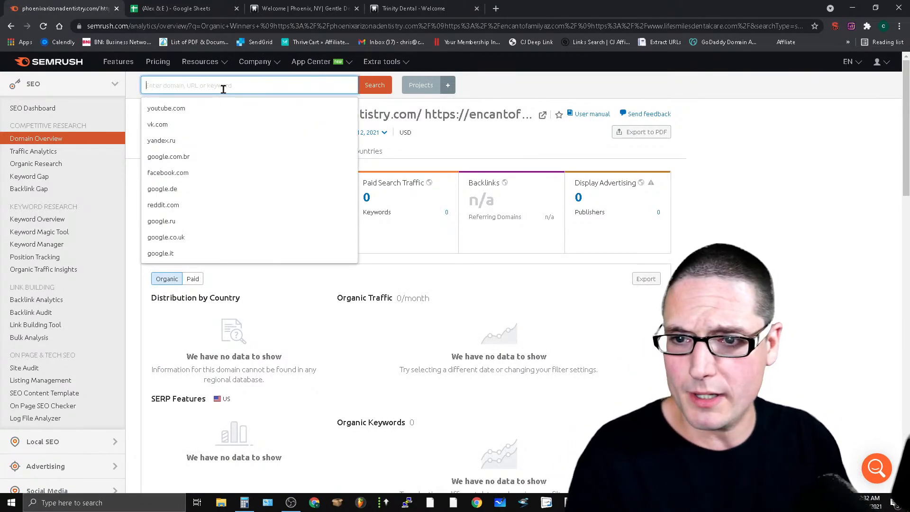
key(ctrl+v)
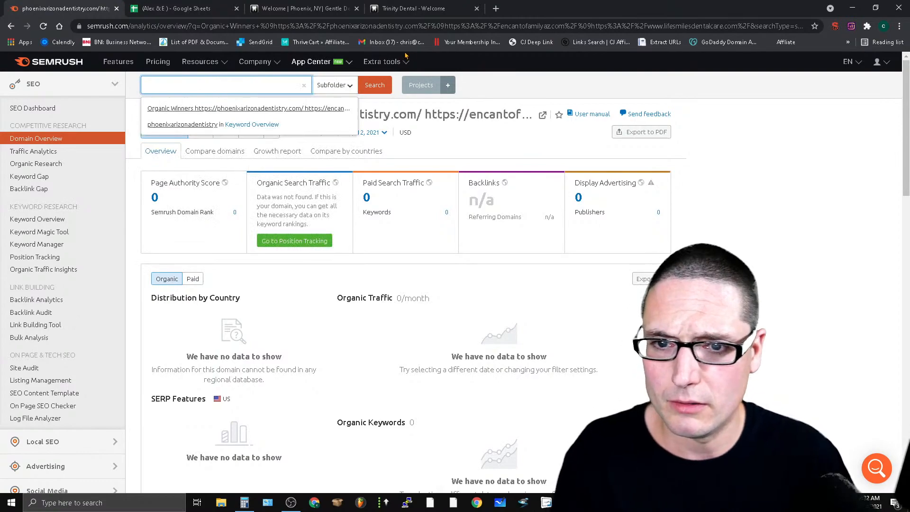
click(521, 83)
Step: Go back to the Trinity Dental site, reload it to restore its address, and copy that address
click(303, 6)
click(431, 6)
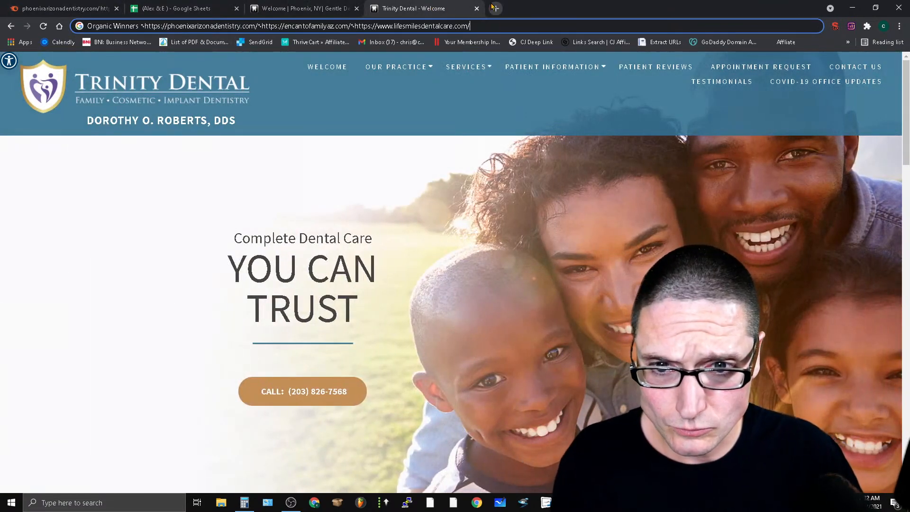
click(43, 27)
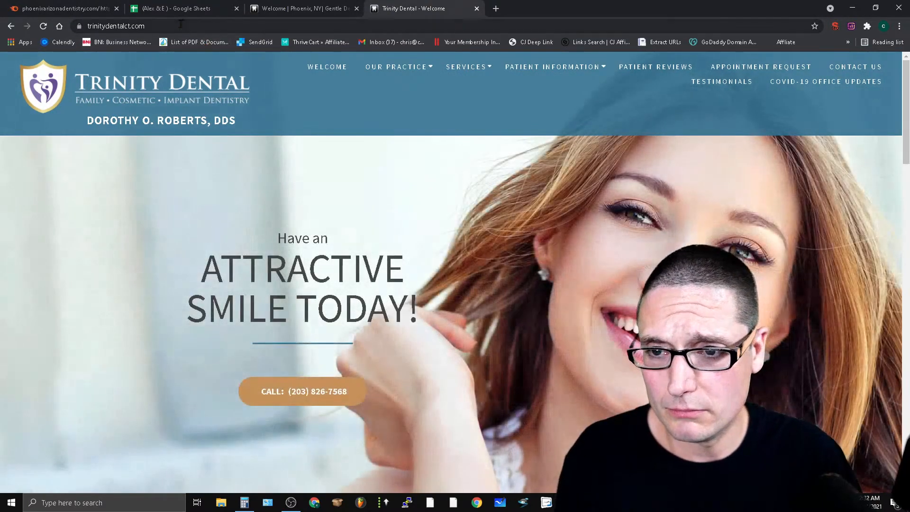
click(180, 26)
right_click(180, 26)
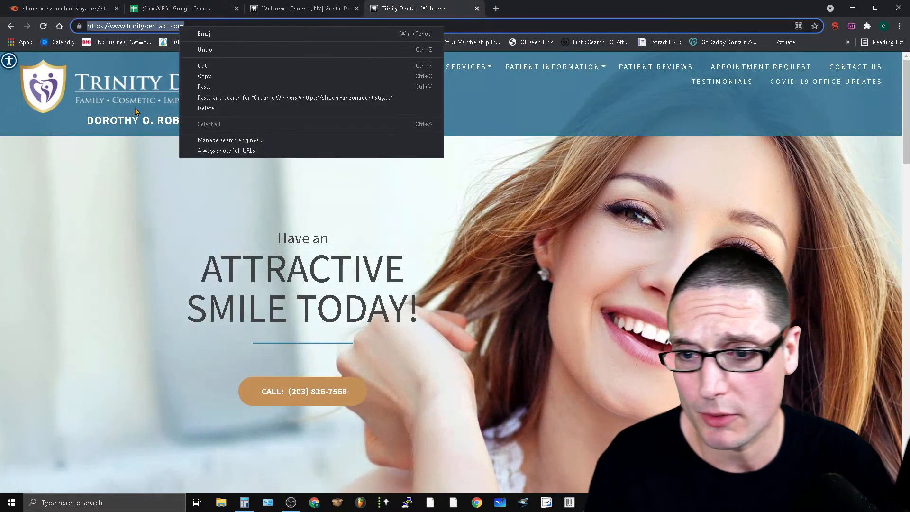
click(202, 77)
Step: Look up the copied trinitydentalct.com address in Semrush Domain Overview, replacing the Organic Winners entry
click(45, 4)
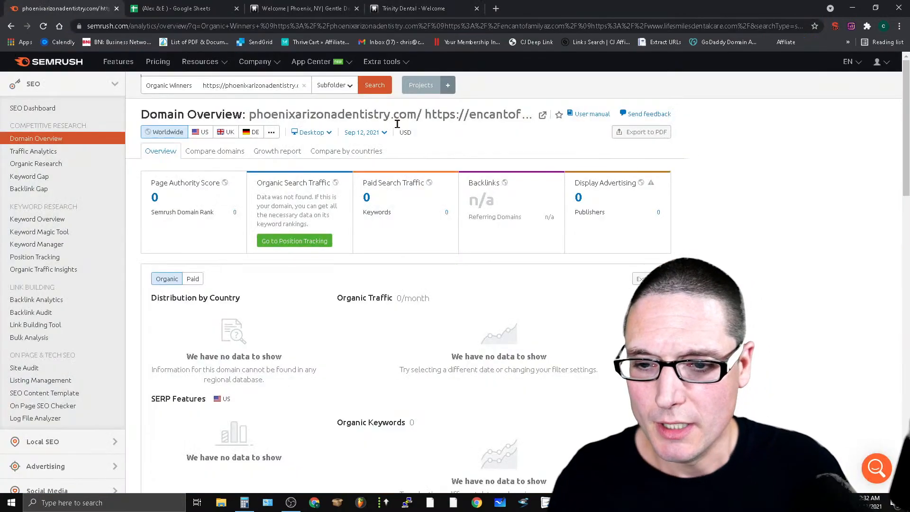
triple_click(200, 84)
right_click(202, 82)
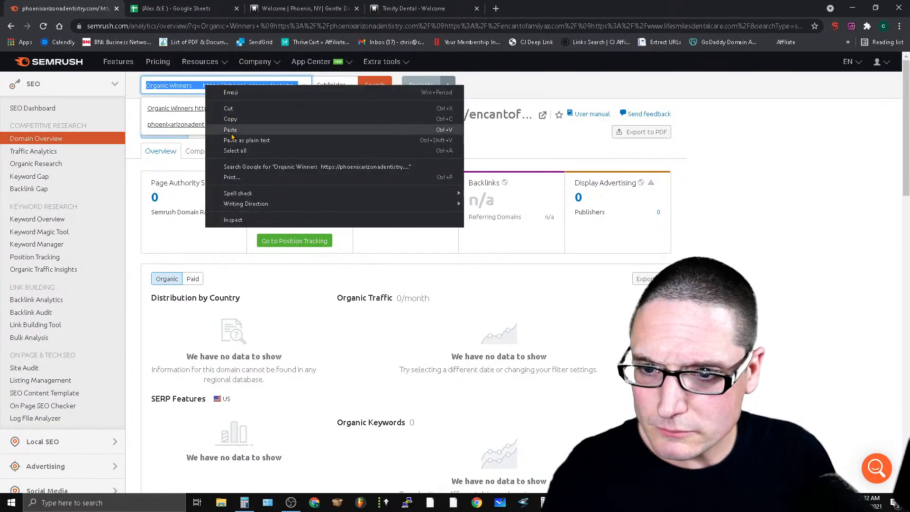
click(227, 129)
key(Return)
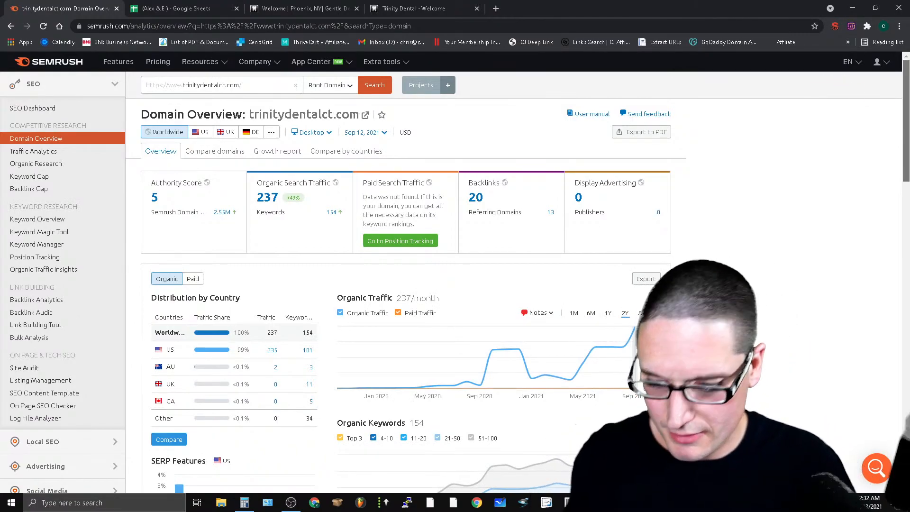
Step: Open the full organic positions report from the top organic keywords of trinitydentalct.com
scroll(455, 284, down, 5)
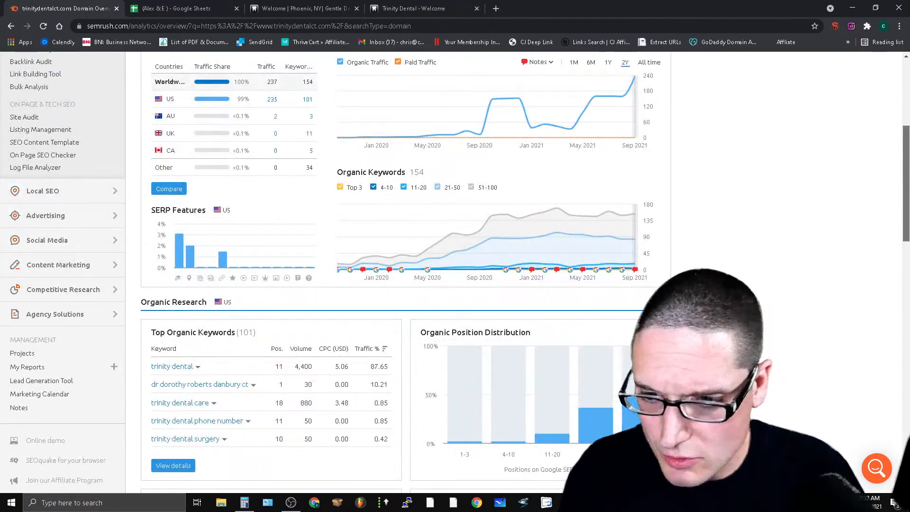
scroll(198, 407, down, 2)
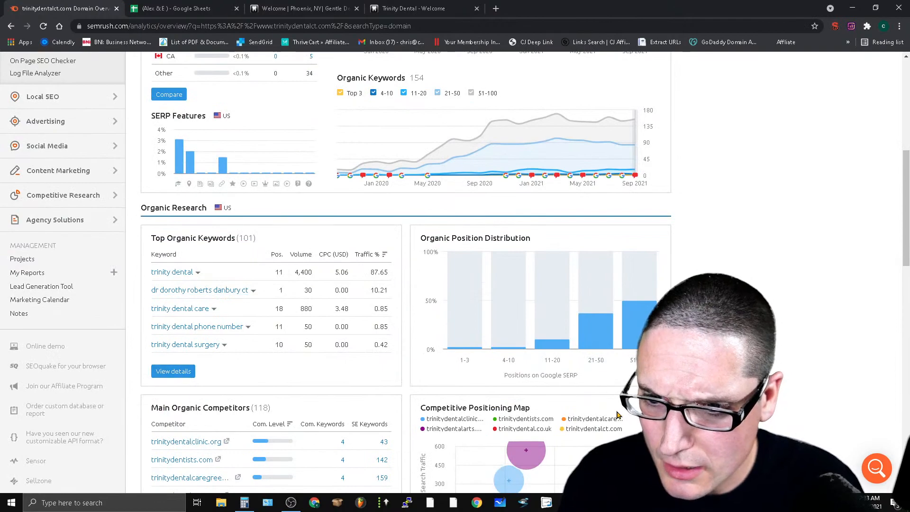
click(171, 373)
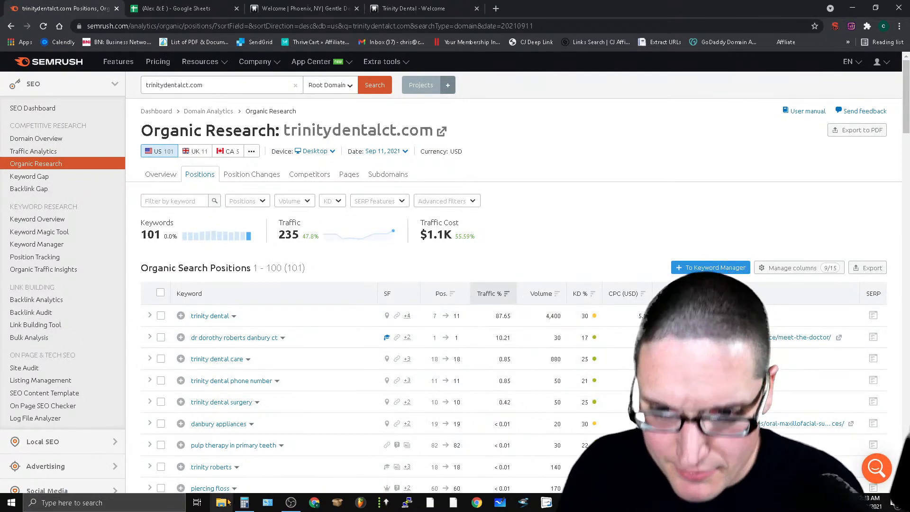
Step: Use Calculator to work out the branded portion of Trinity Dental's organic traffic from the 235 total
click(244, 505)
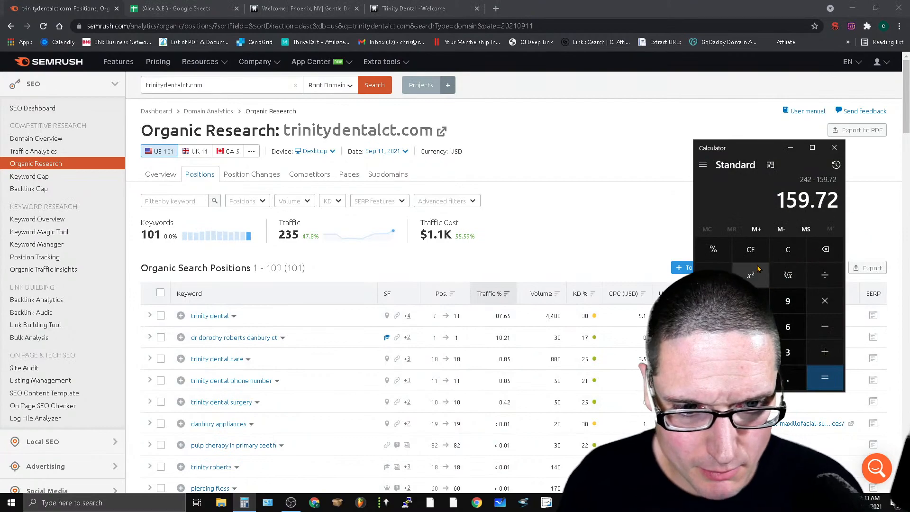
click(787, 250)
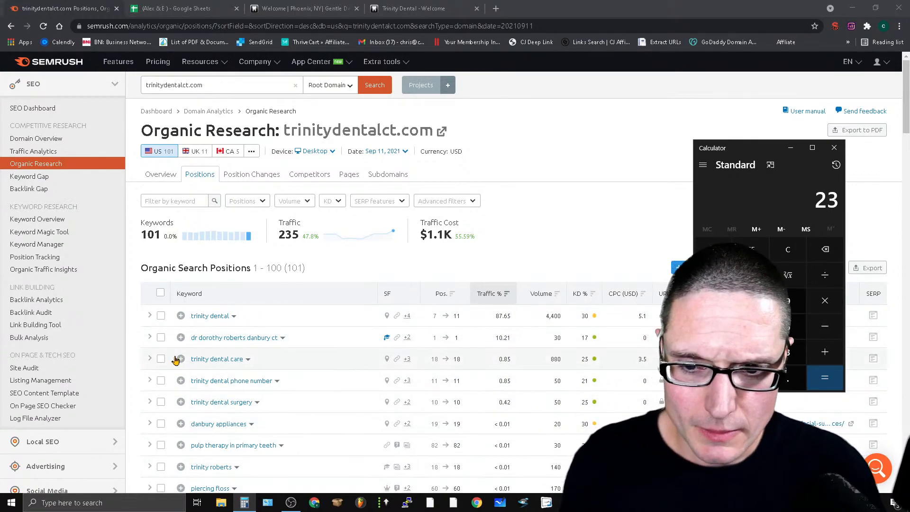
click(750, 326)
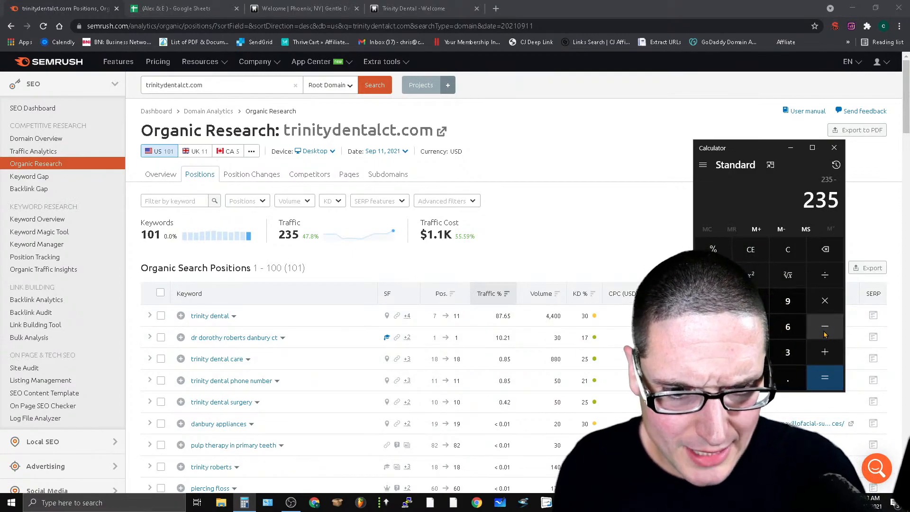
text(206.8)
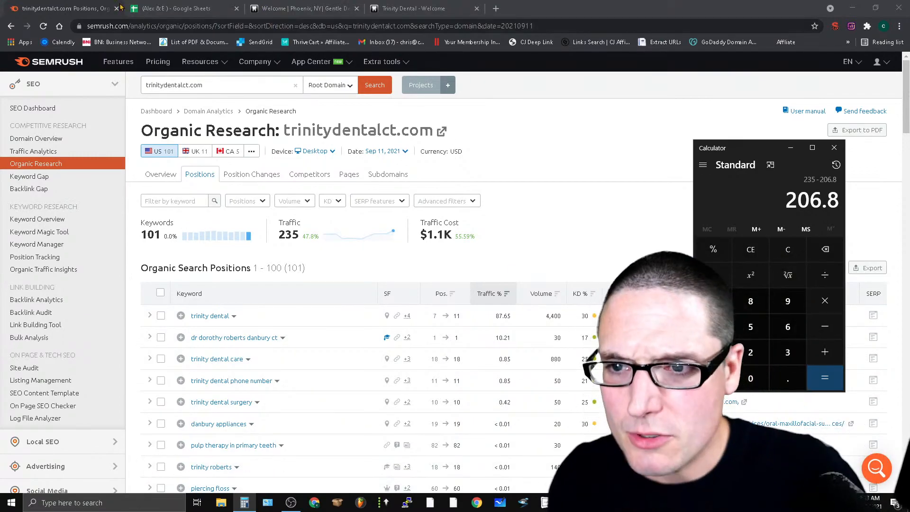
Step: Record 206 as the branded traffic under the Trinity Dental address in the spreadsheet and widen that column to fit the full link
click(195, 6)
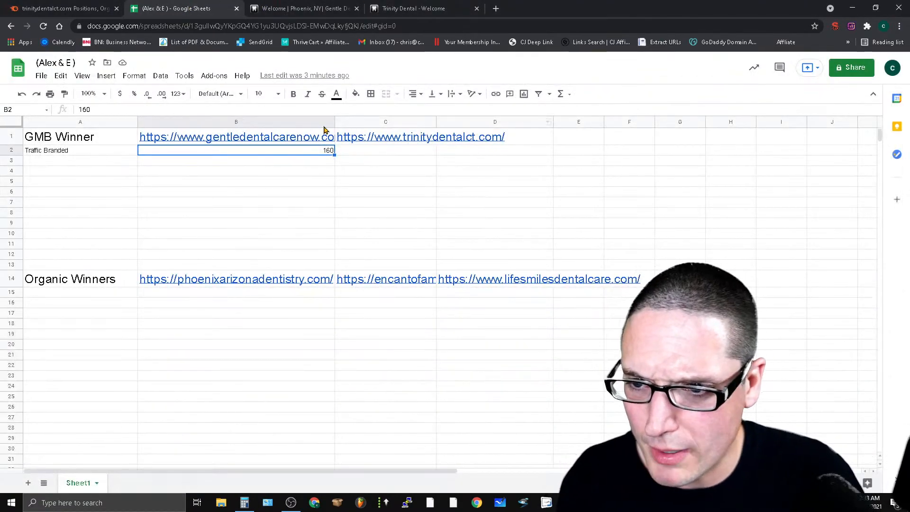
click(356, 152)
text(206)
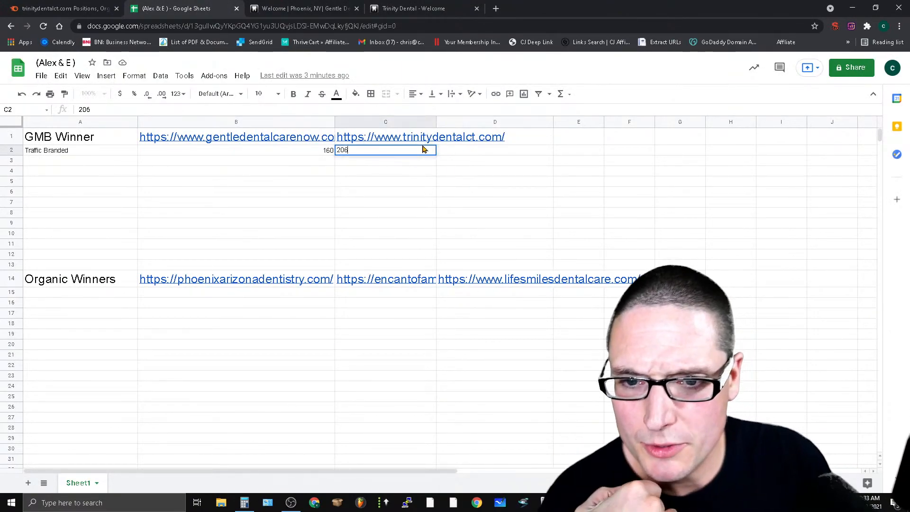
drag(435, 123, 525, 123)
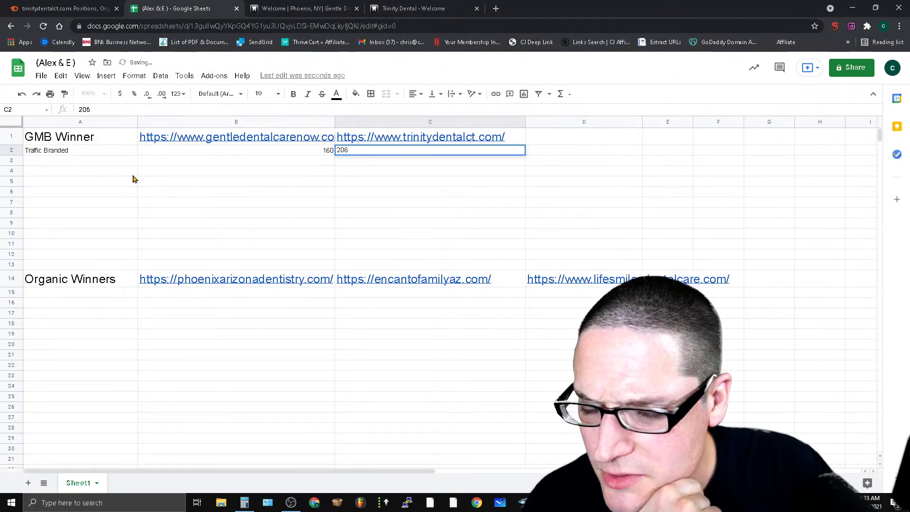
click(311, 152)
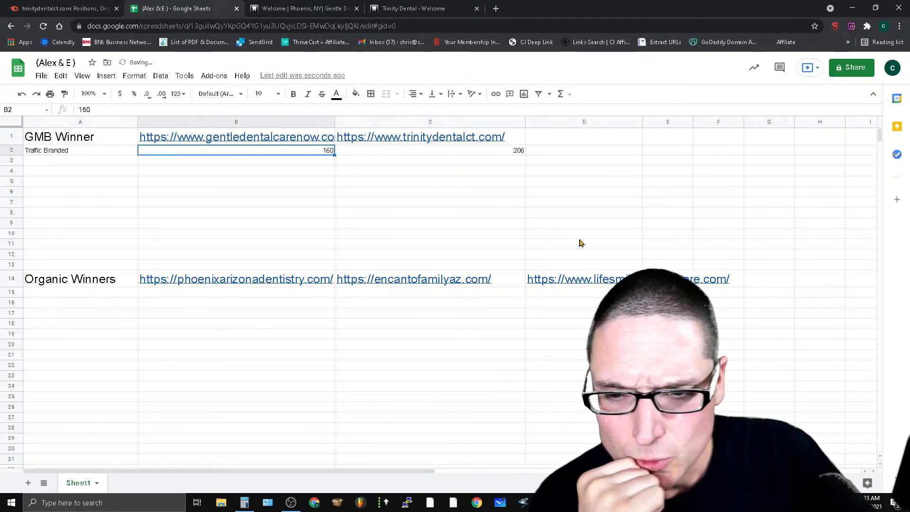
Step: Return to the Google results for "dentist phoenix" and compare the businesses in the map listings with the organic results
mouse_move(530, 281)
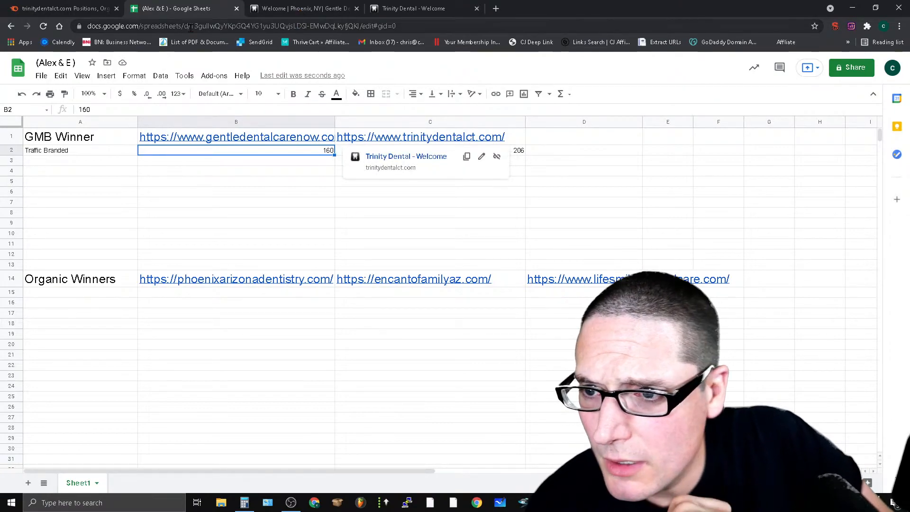
click(61, 8)
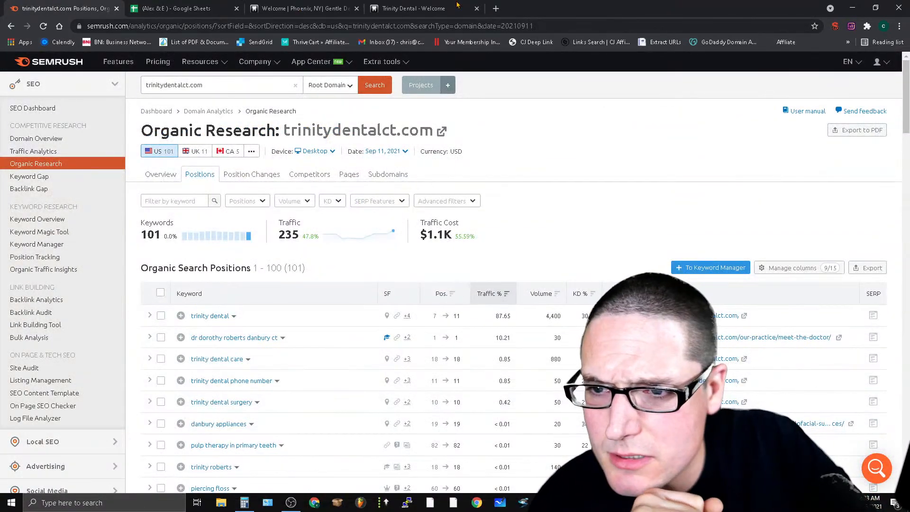
click(284, 8)
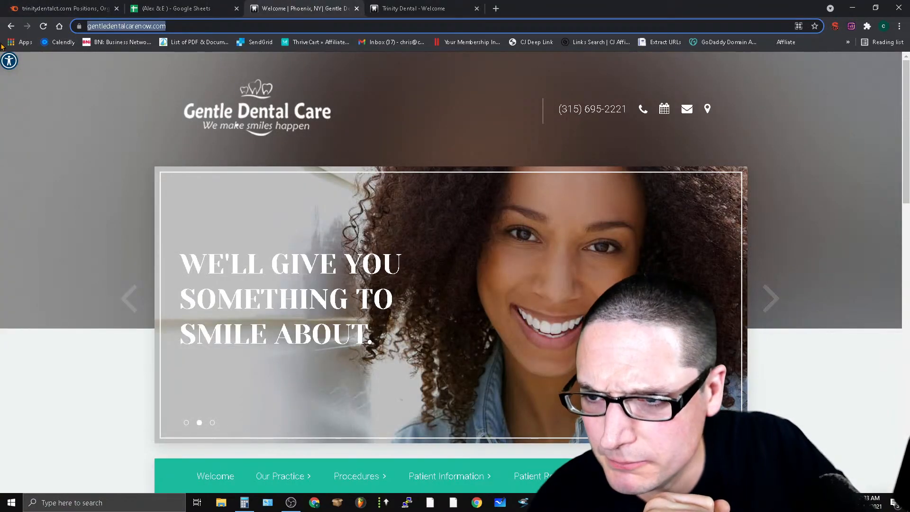
click(11, 26)
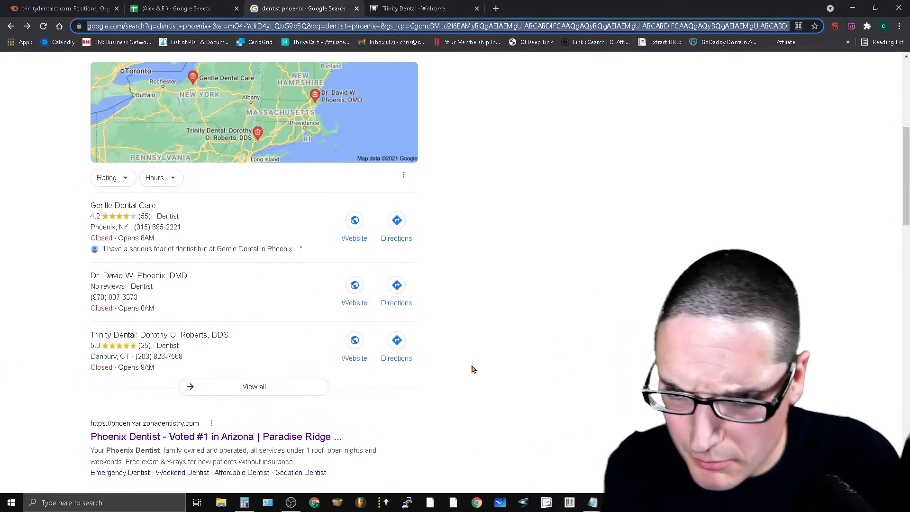
scroll(494, 381, down, 2)
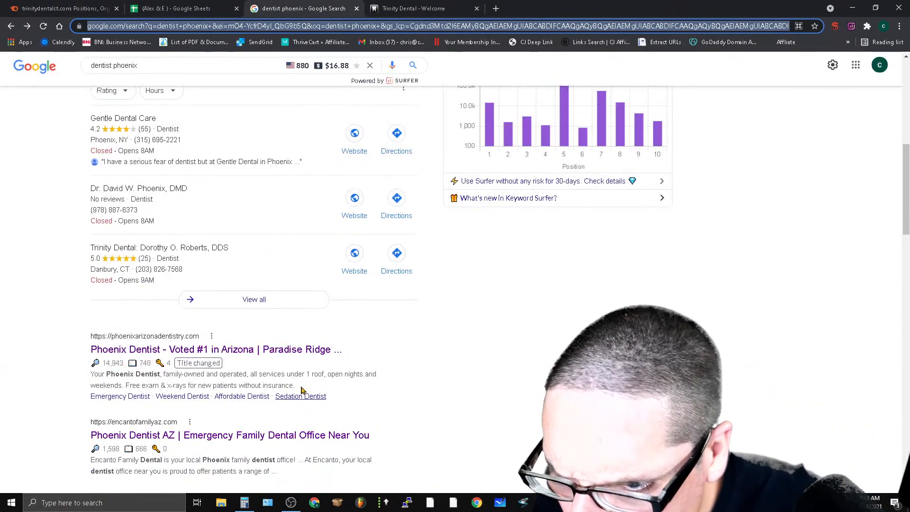
scroll(284, 422, up, 3)
scroll(275, 420, down, 6)
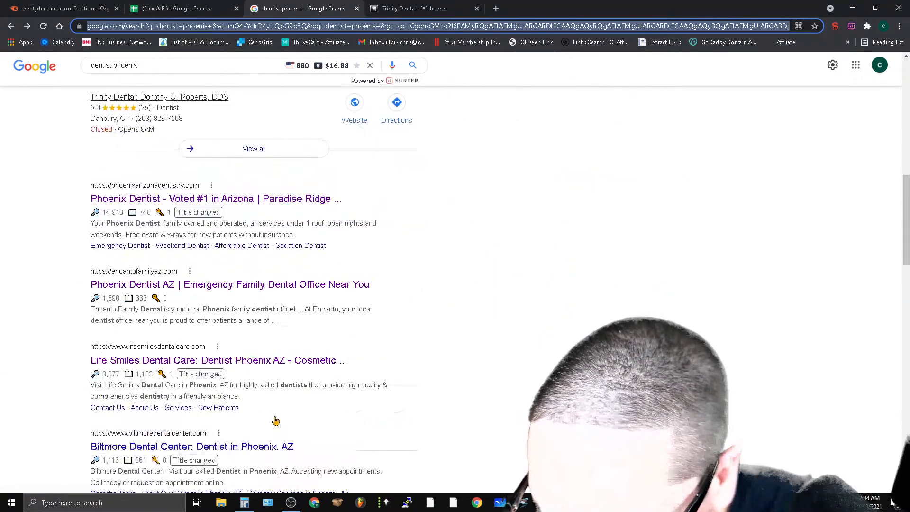
scroll(439, 193, up, 6)
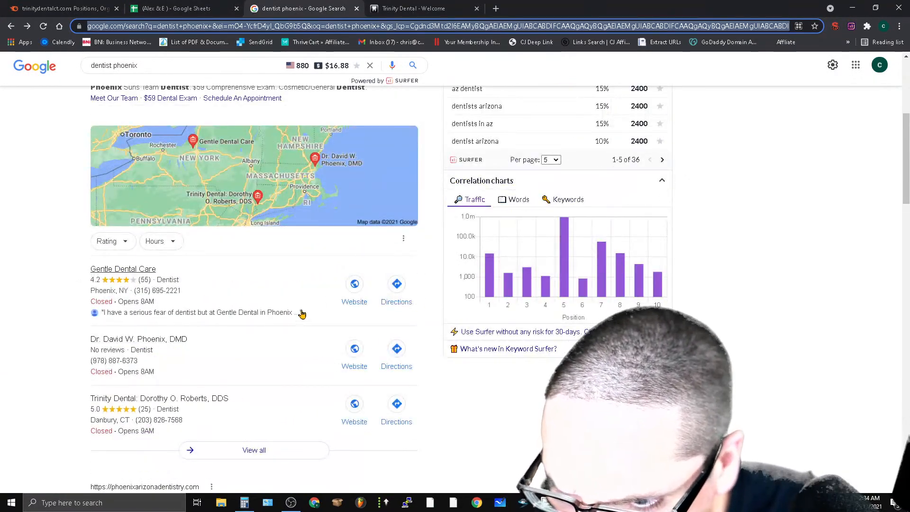
scroll(373, 360, down, 6)
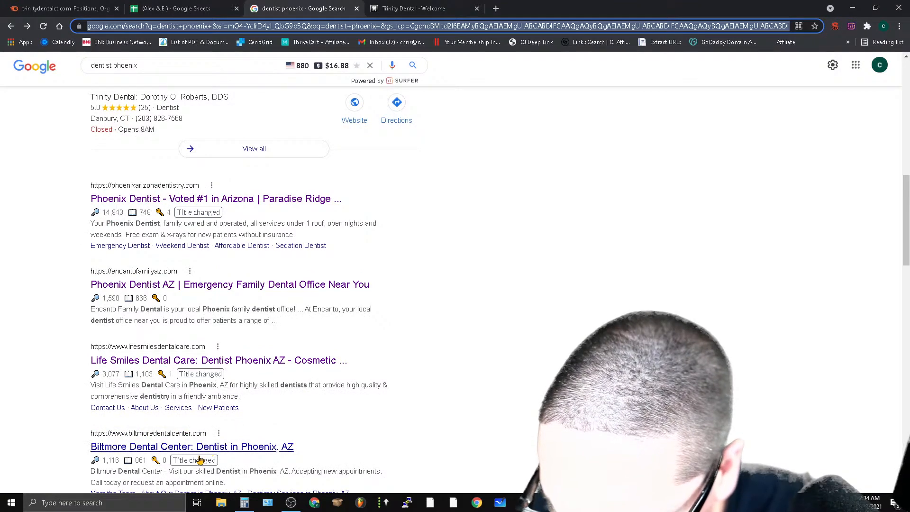
scroll(199, 458, down, 6)
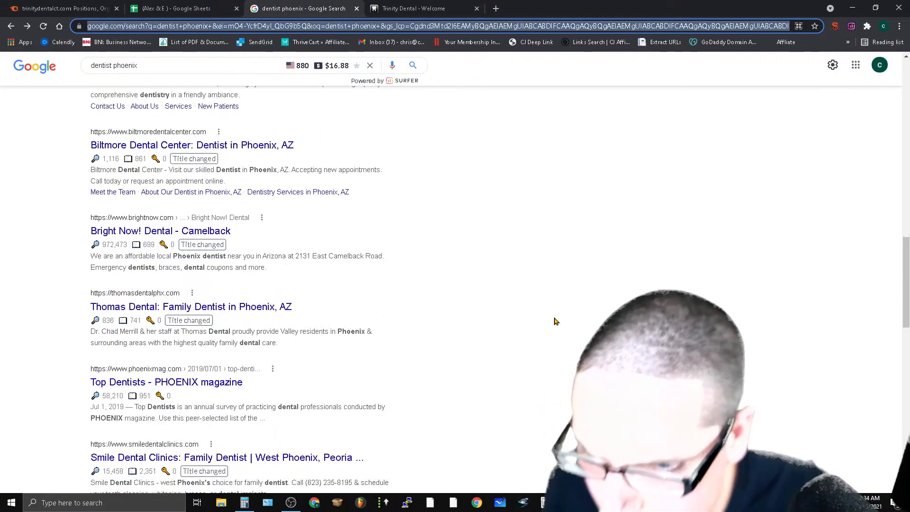
Step: Search the results page for "trin" and "gentl" to check whether the map winners also appear in the organic listings
key(ctrl+f)
text(trin)
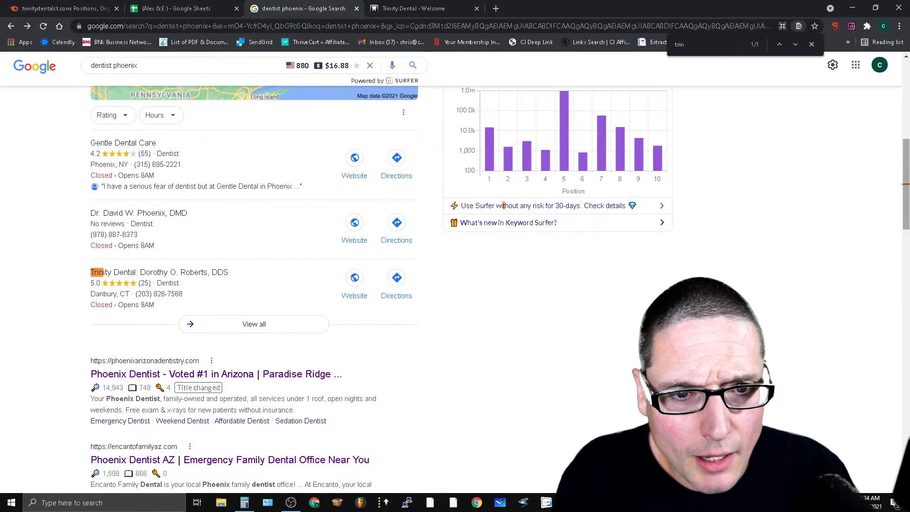
scroll(481, 393, up, 2)
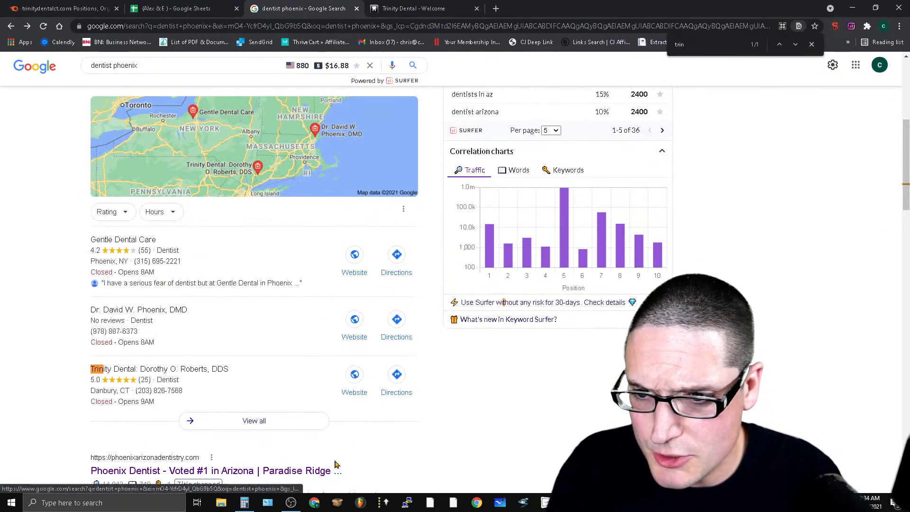
click(696, 41)
text(gent)
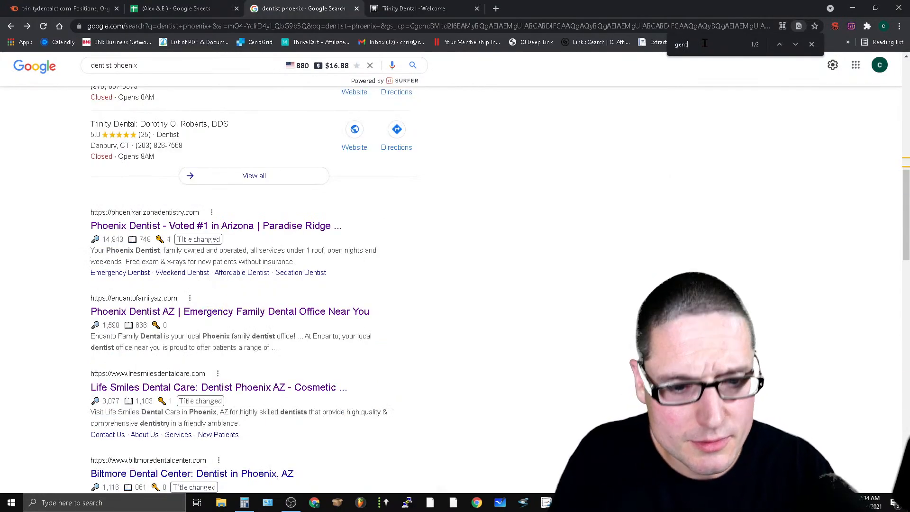
text(l)
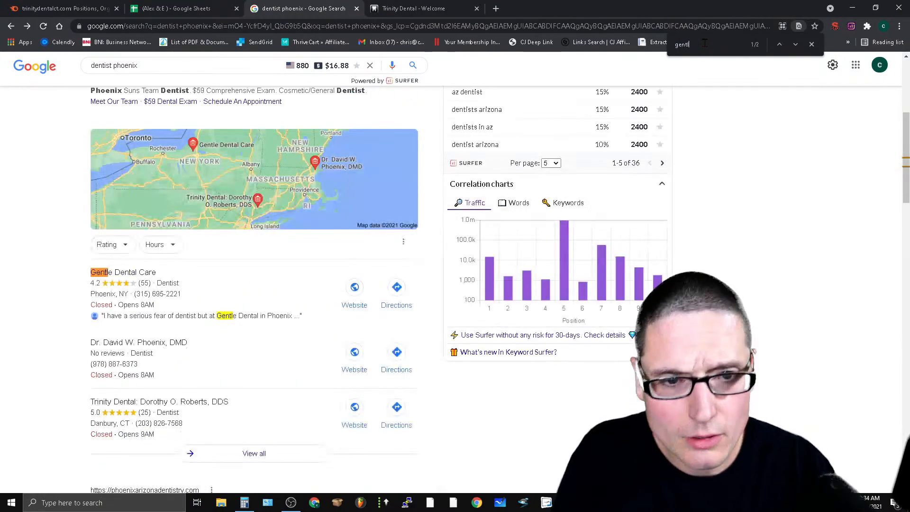
click(796, 45)
click(796, 45)
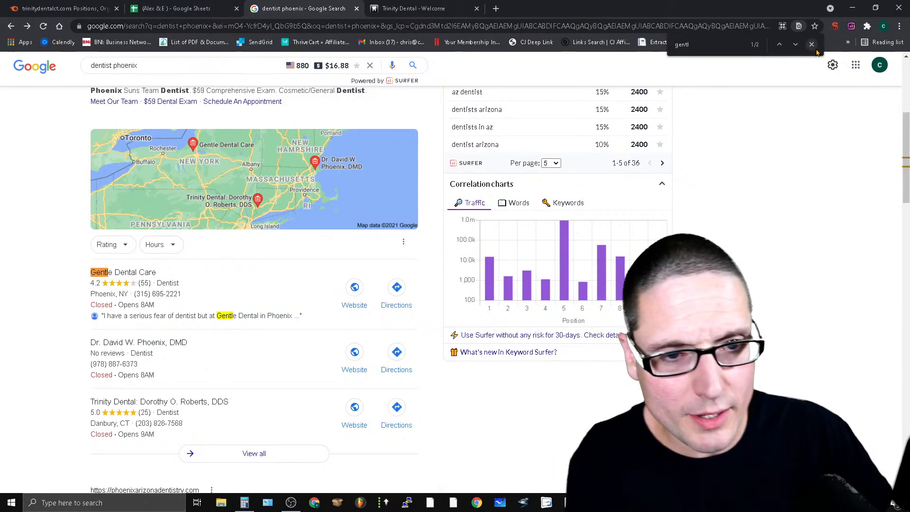
key(Escape)
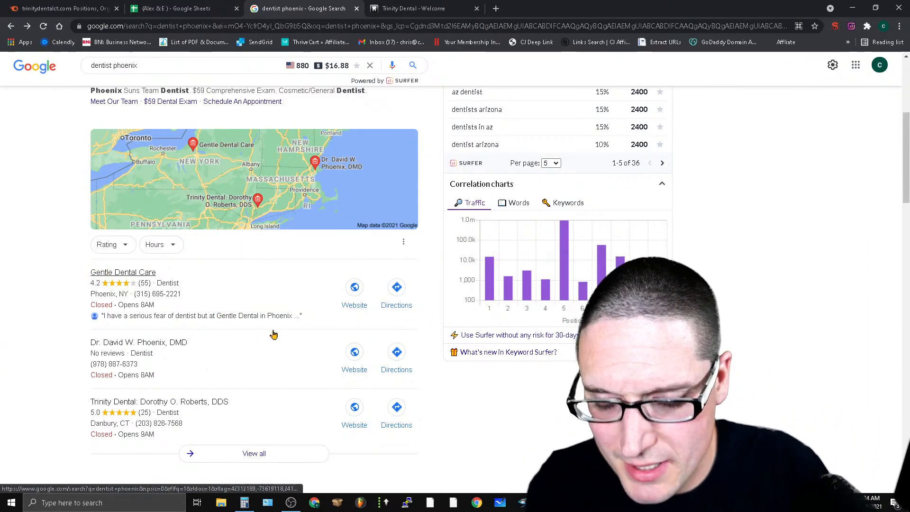
Step: Examine the whole results page again, from the ads and map listings through the last organic dentist results
scroll(269, 306, up, 5)
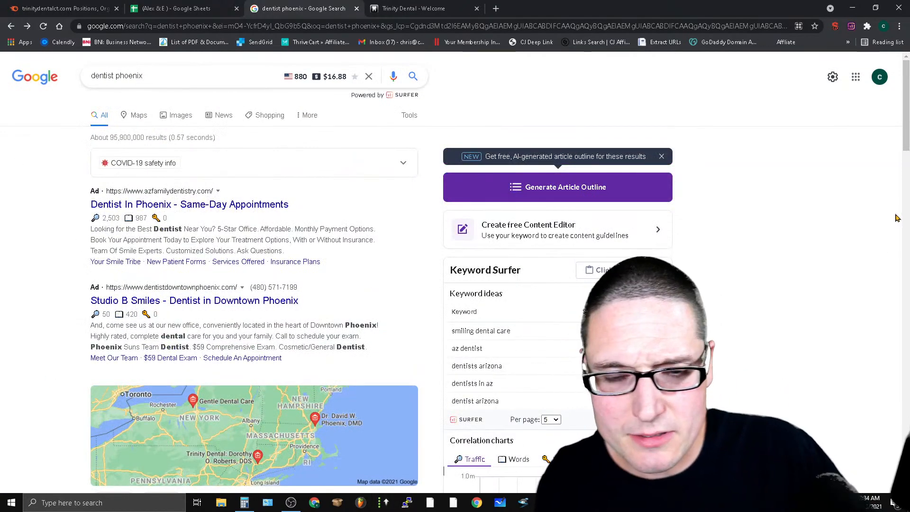
drag(905, 120, 897, 182)
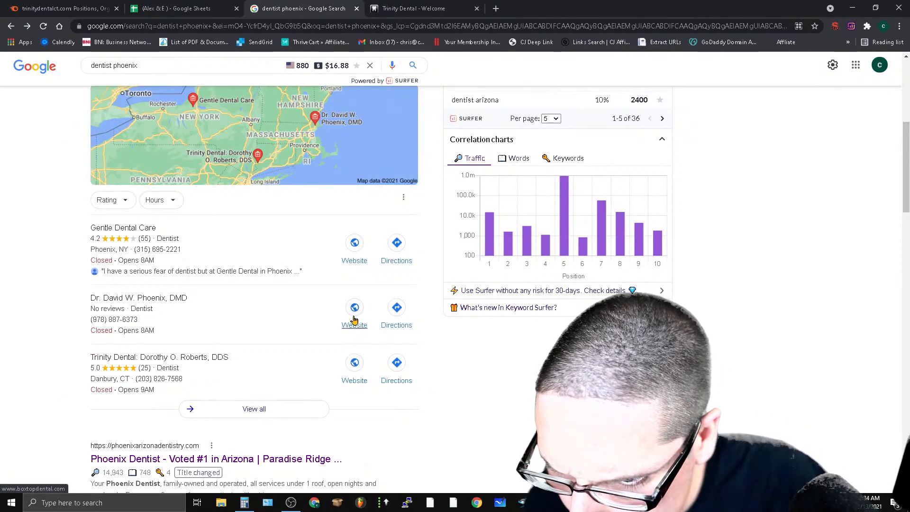
scroll(354, 320, down, 6)
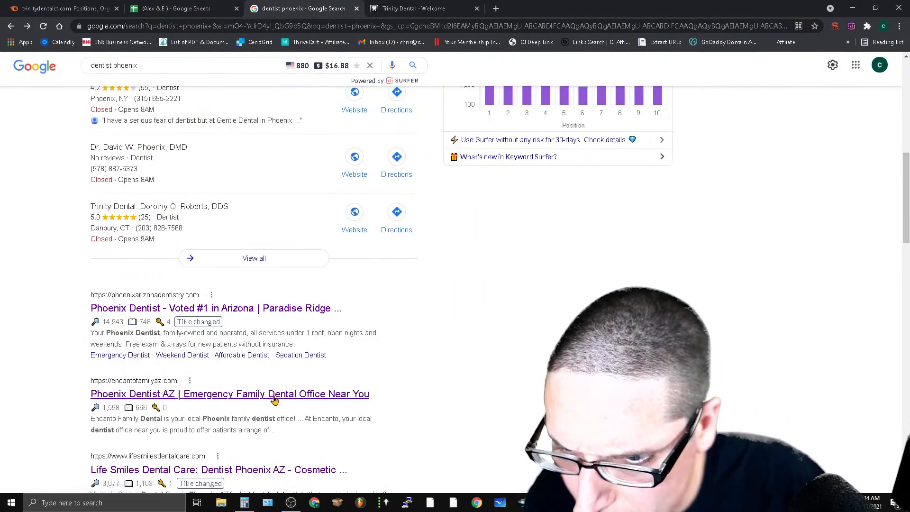
scroll(226, 397, down, 3)
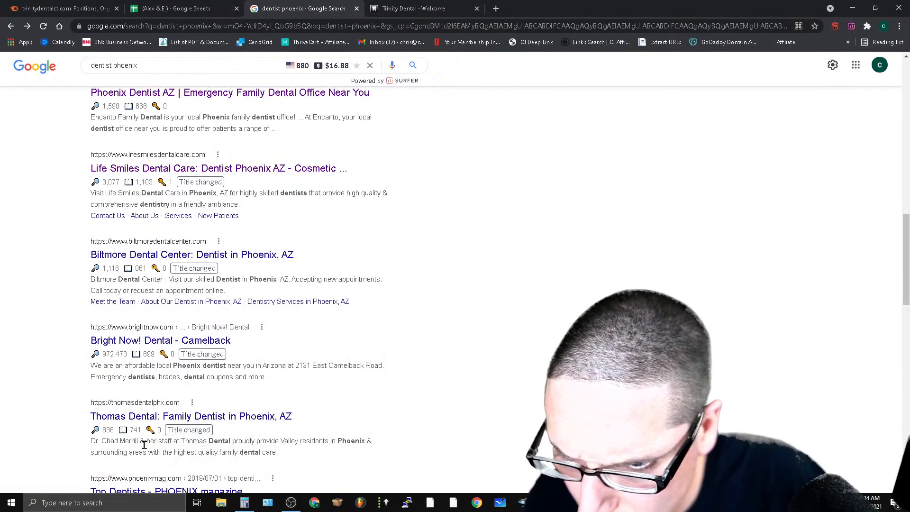
scroll(478, 421, down, 3)
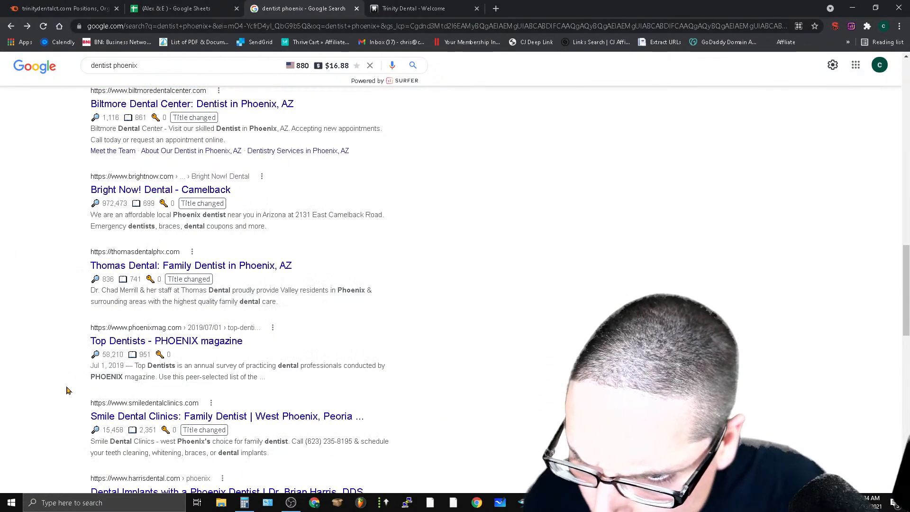
scroll(327, 437, down, 6)
scroll(325, 345, up, 18)
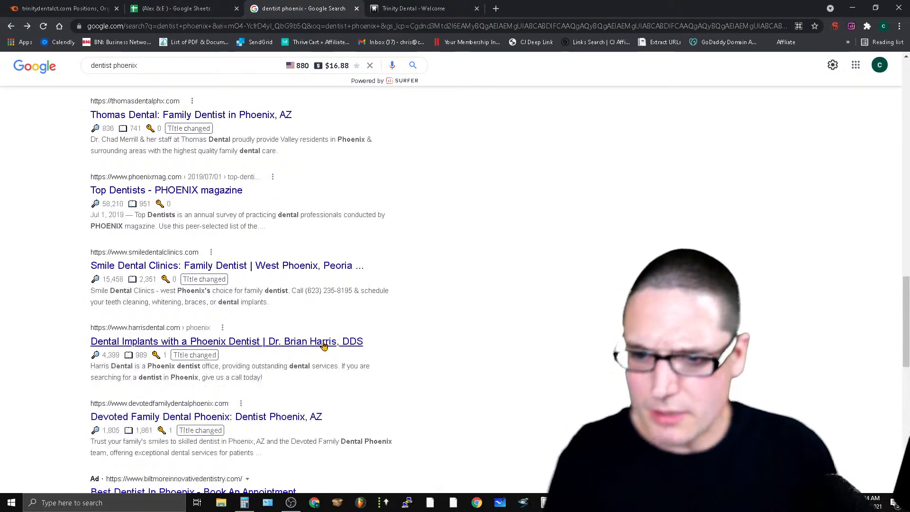
scroll(494, 290, up, 6)
scroll(313, 271, down, 3)
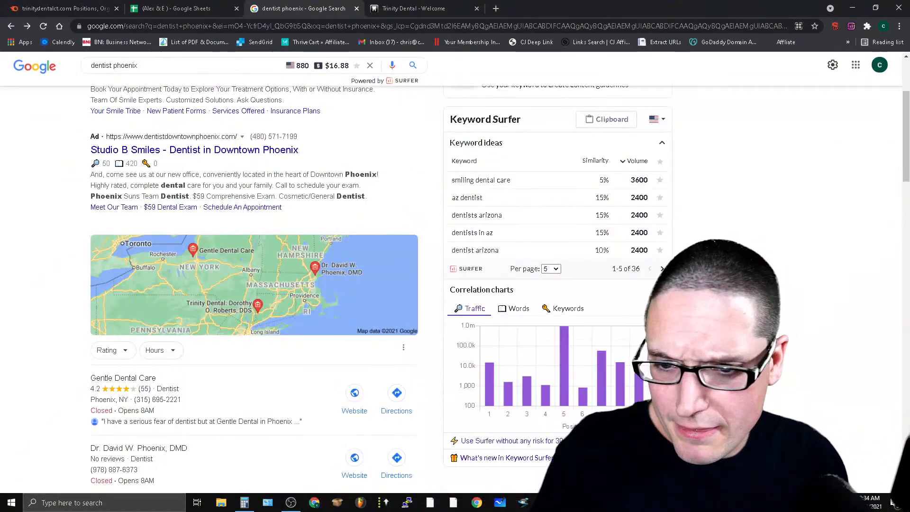
Step: Reopen the Gentle Dental Care website from the map listings, select its address, and switch back to the Semrush report
key(ctrl+1)
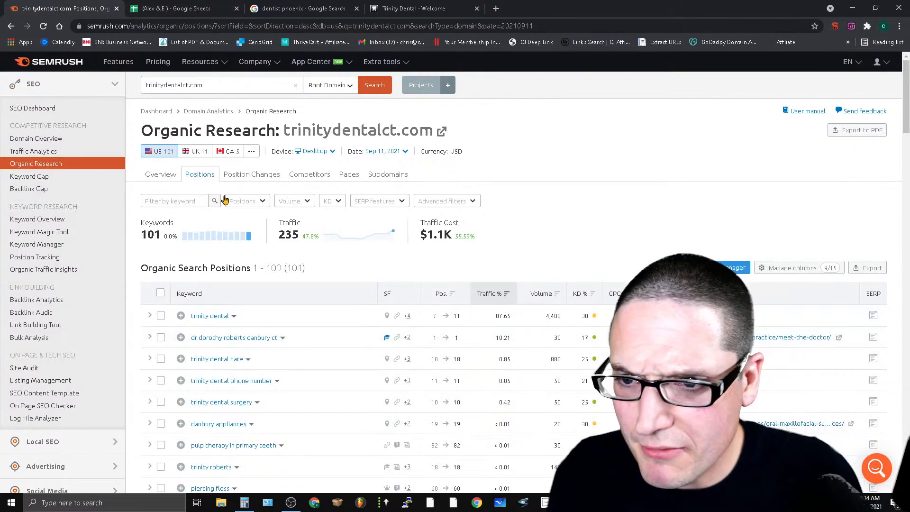
click(423, 8)
click(296, 7)
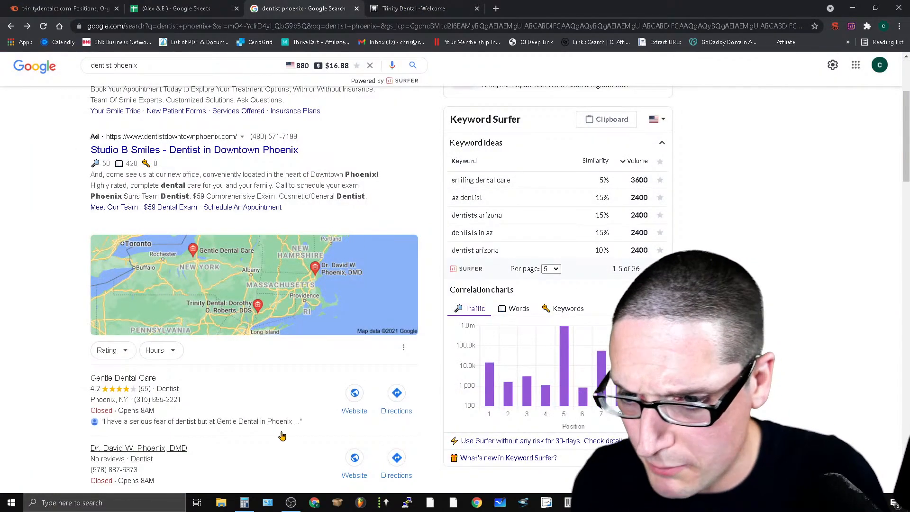
scroll(322, 459, down, 3)
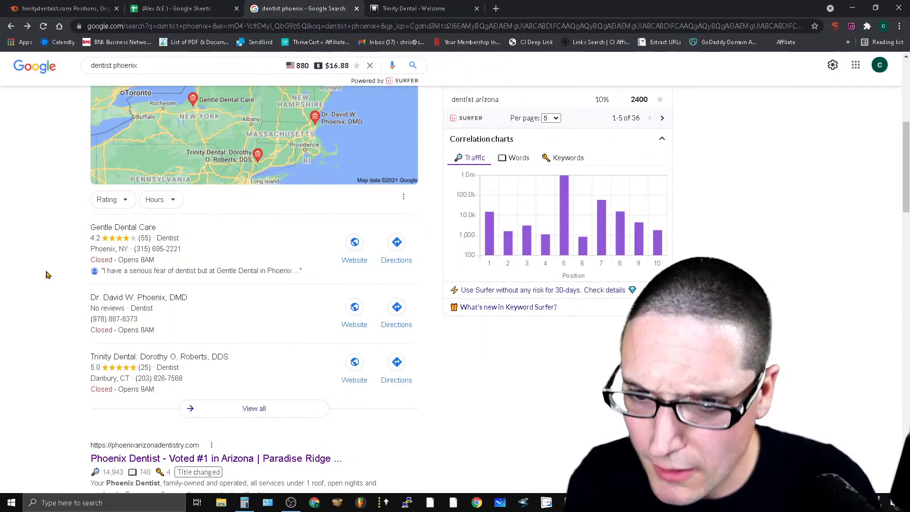
click(363, 243)
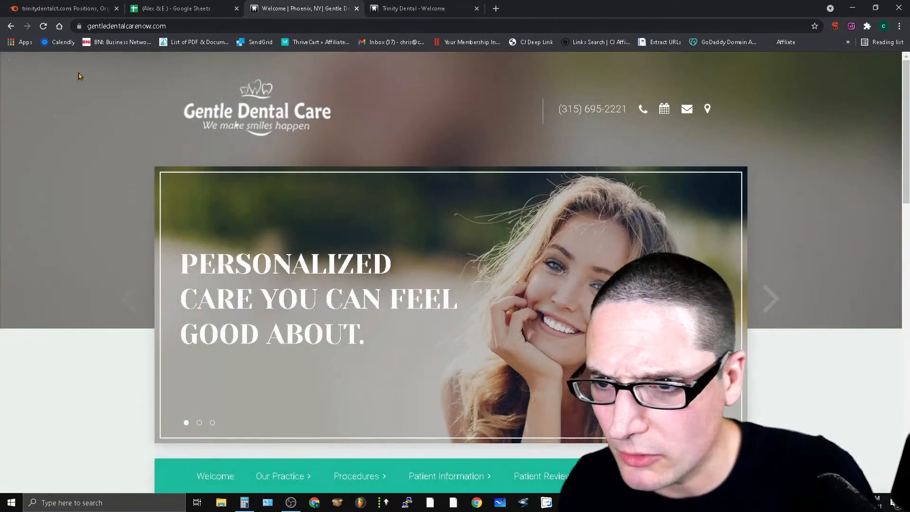
click(185, 25)
click(50, 6)
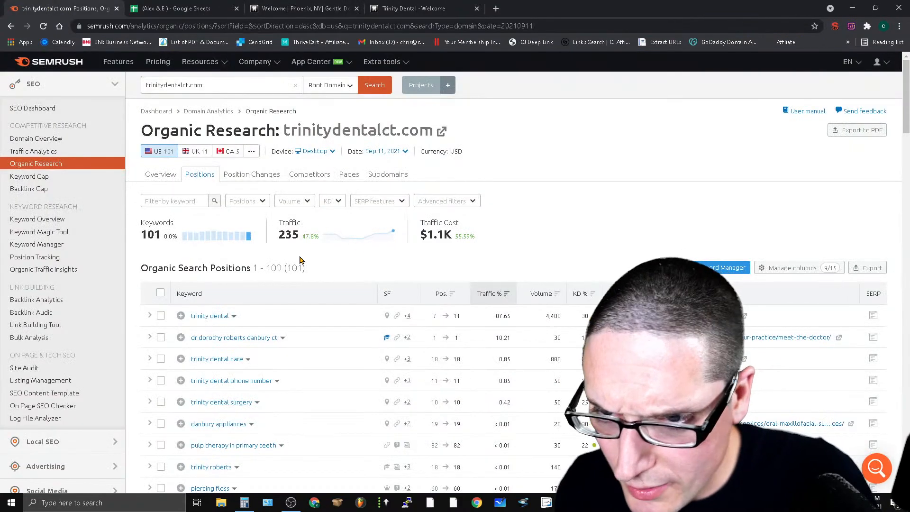
Step: Open the backlink analytics for trinitydentalct.com and review the anchor texts of its links
click(56, 303)
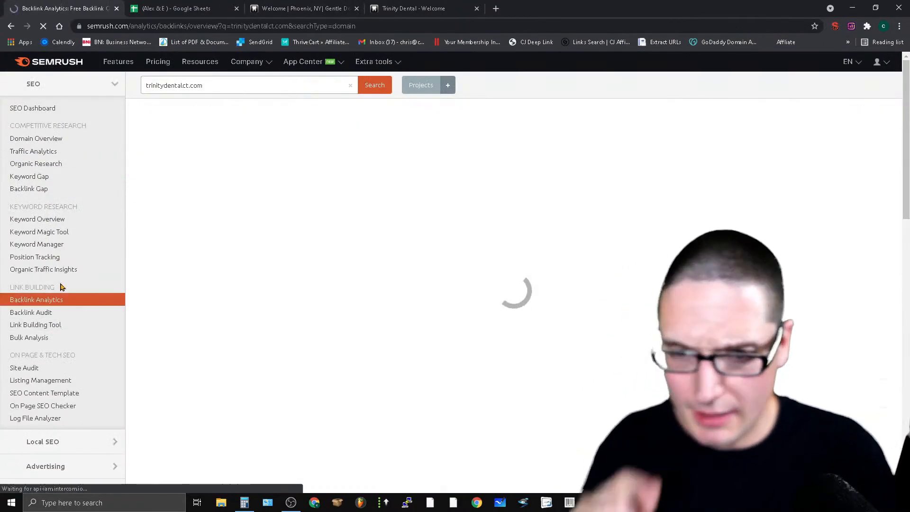
scroll(561, 298, down, 3)
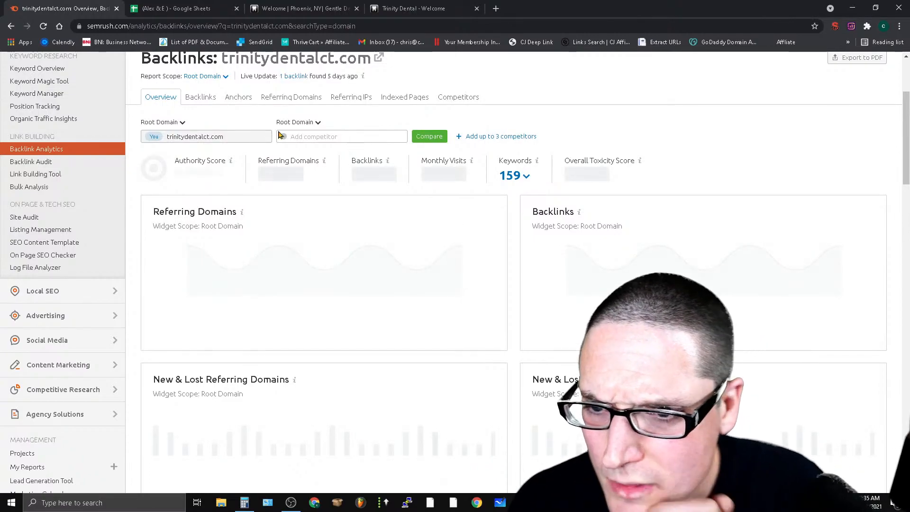
click(238, 97)
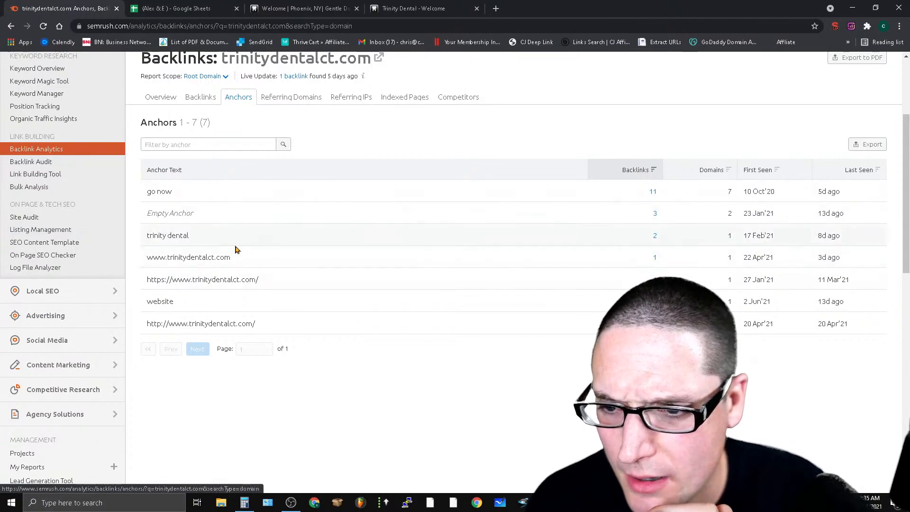
drag(146, 236, 97, 245)
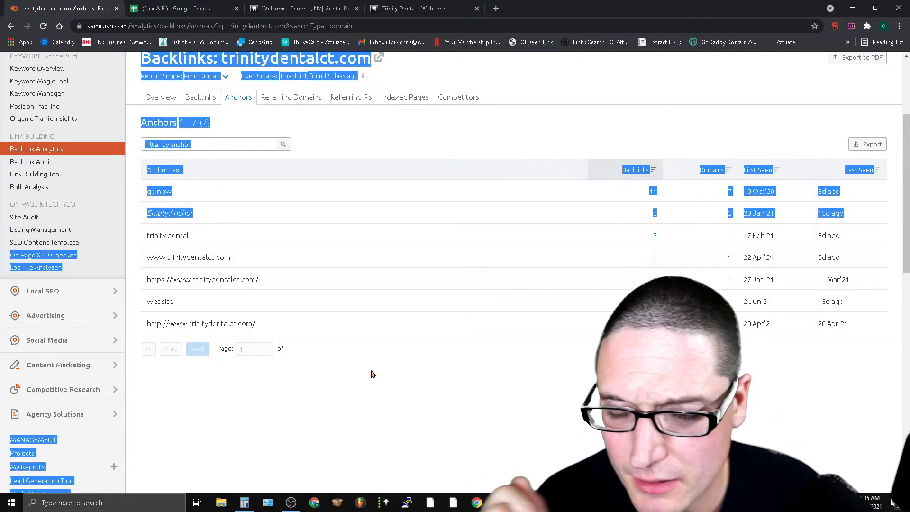
Step: Examine the full backlink list for trinitydentalct.com, including its source pages, link types and follow/nofollow attributes
scroll(375, 360, up, 3)
click(200, 248)
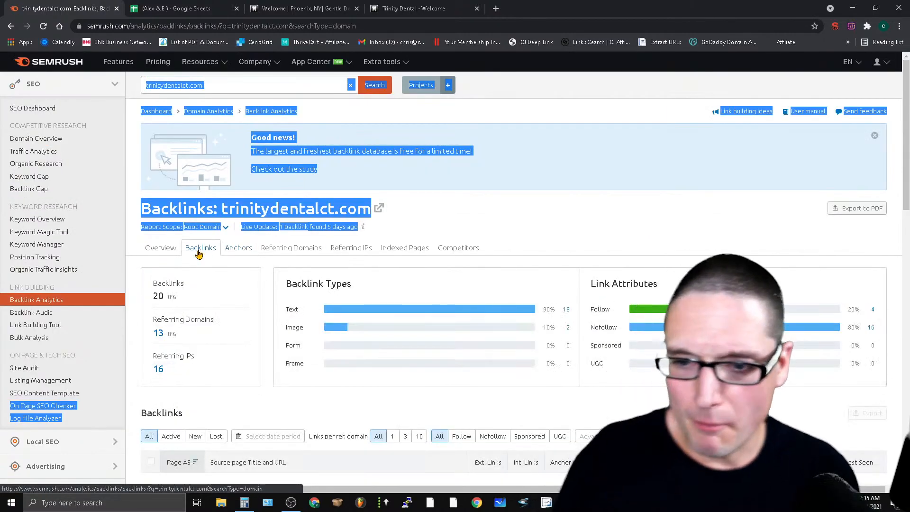
scroll(413, 294, down, 5)
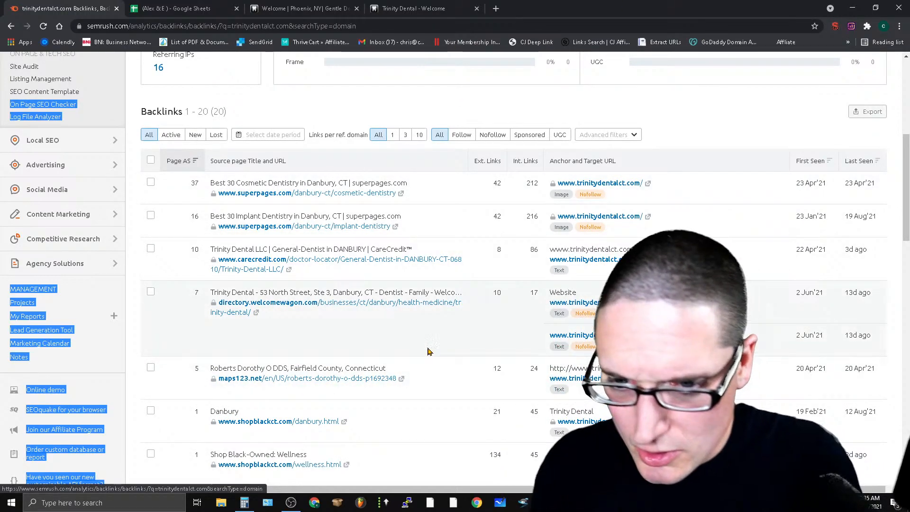
scroll(426, 349, down, 3)
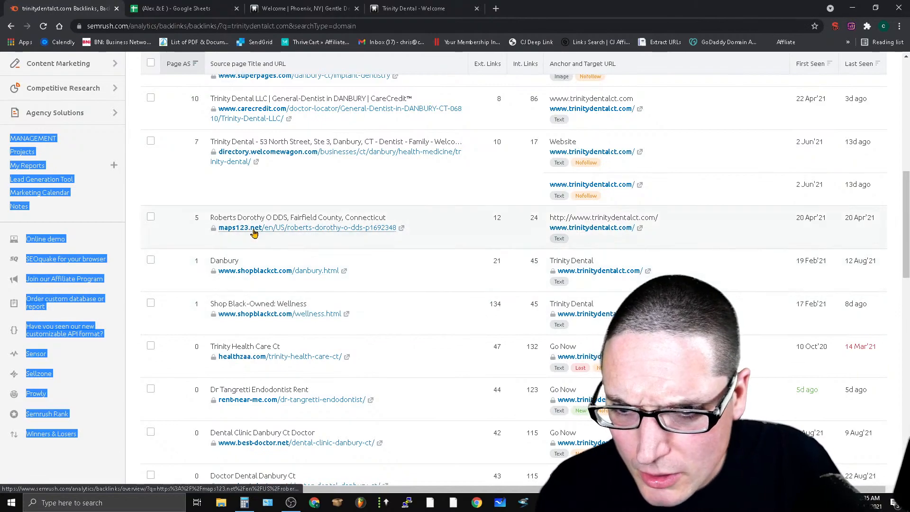
scroll(440, 291, down, 3)
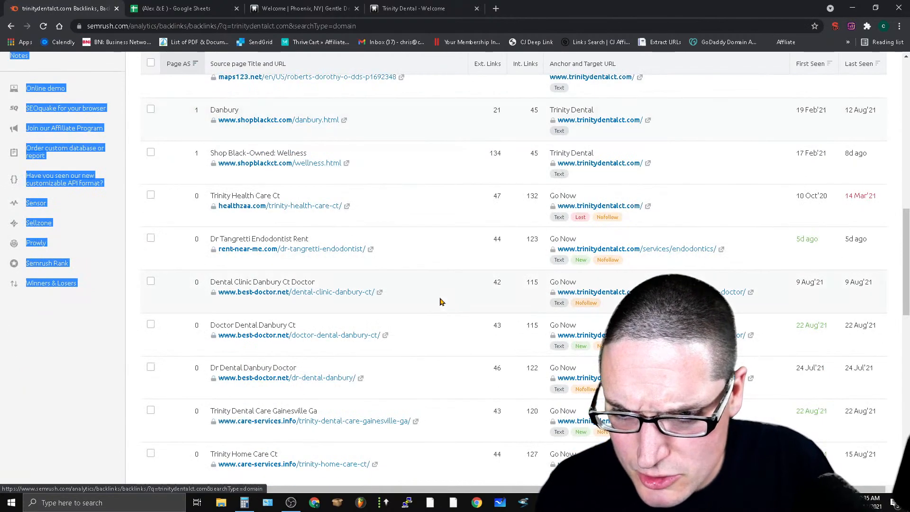
scroll(440, 291, up, 15)
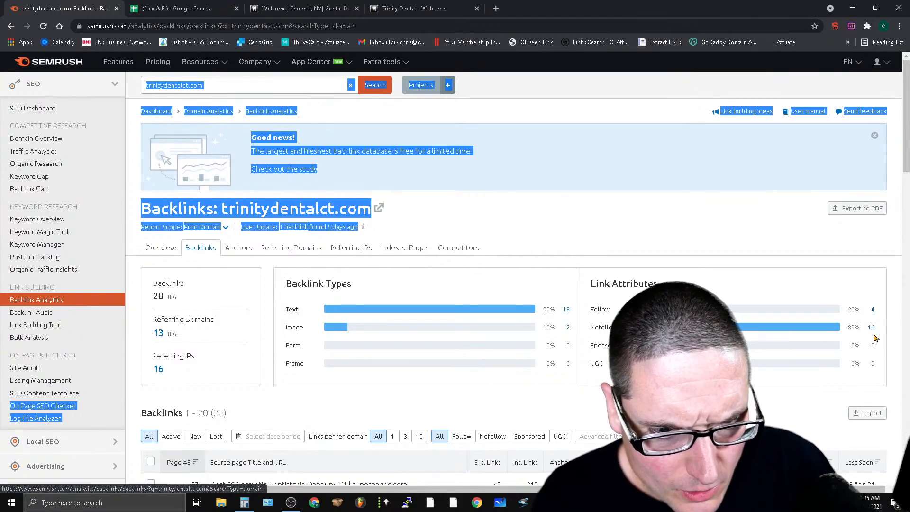
scroll(793, 319, down, 12)
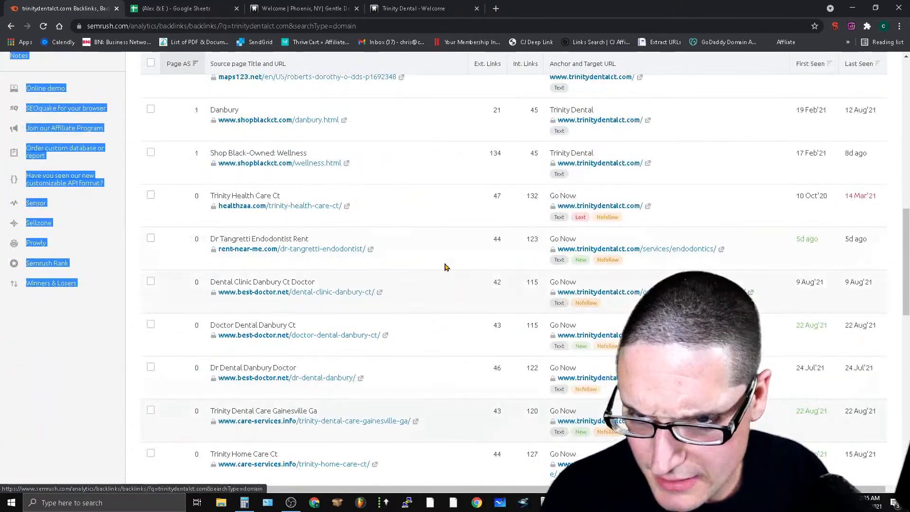
scroll(447, 264, down, 10)
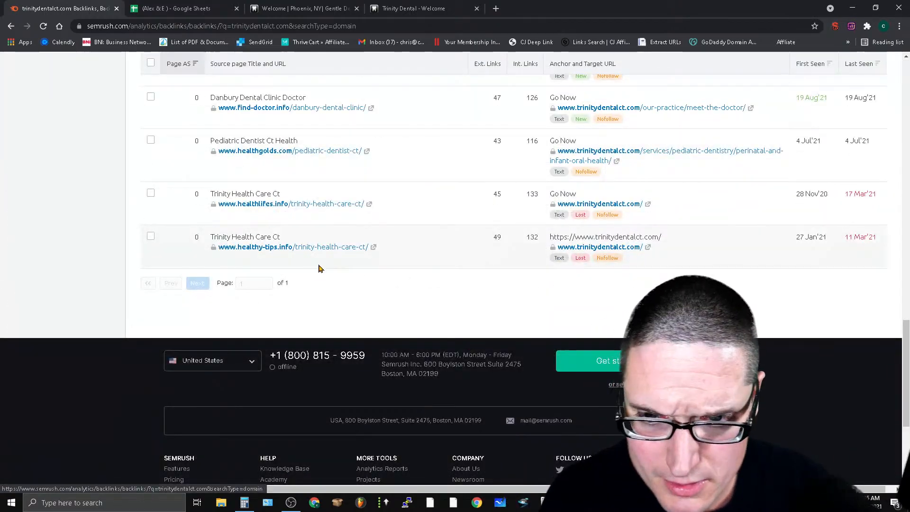
scroll(586, 329, up, 9)
scroll(586, 328, up, 8)
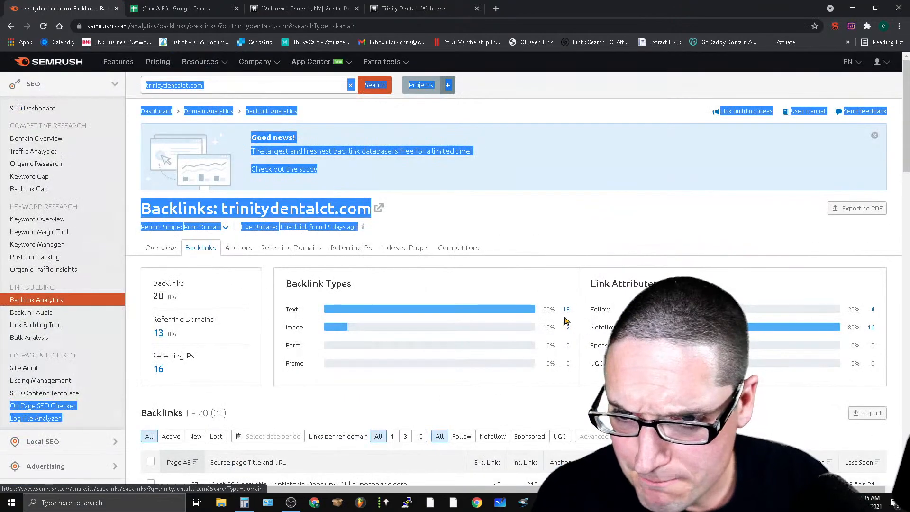
Step: Review the referring domains that link to trinitydentalct.com
click(290, 248)
scroll(478, 333, down, 10)
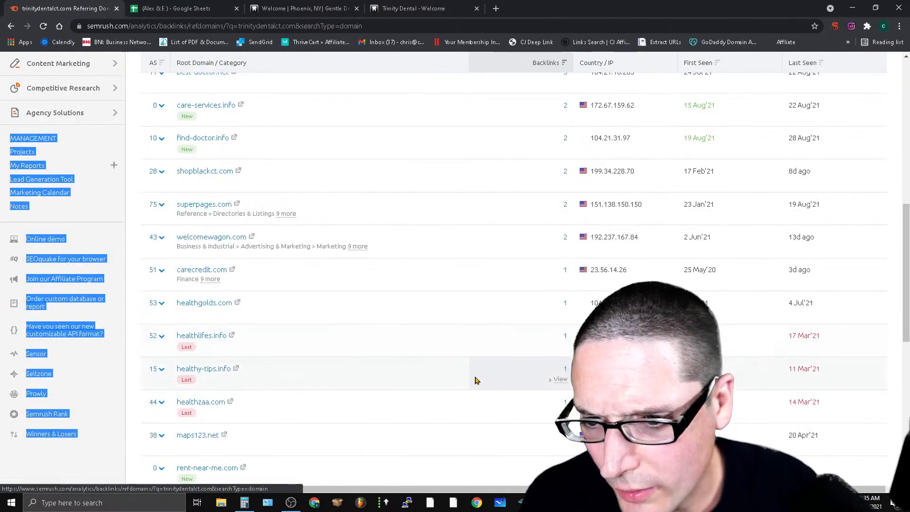
scroll(481, 376, up, 6)
scroll(907, 196, down, 2)
drag(907, 197, 903, 235)
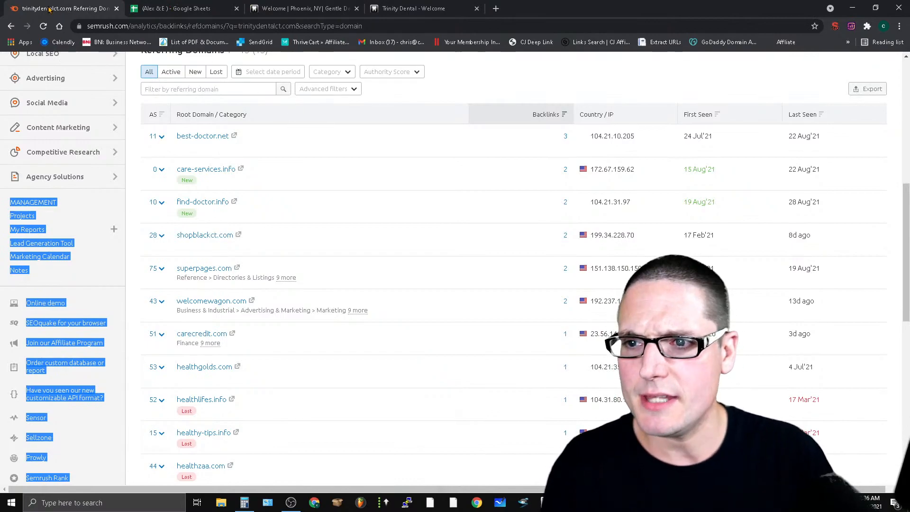
Step: Switch to the Google Sheets spreadsheet and add the row label "Links" in cell A3
click(148, 16)
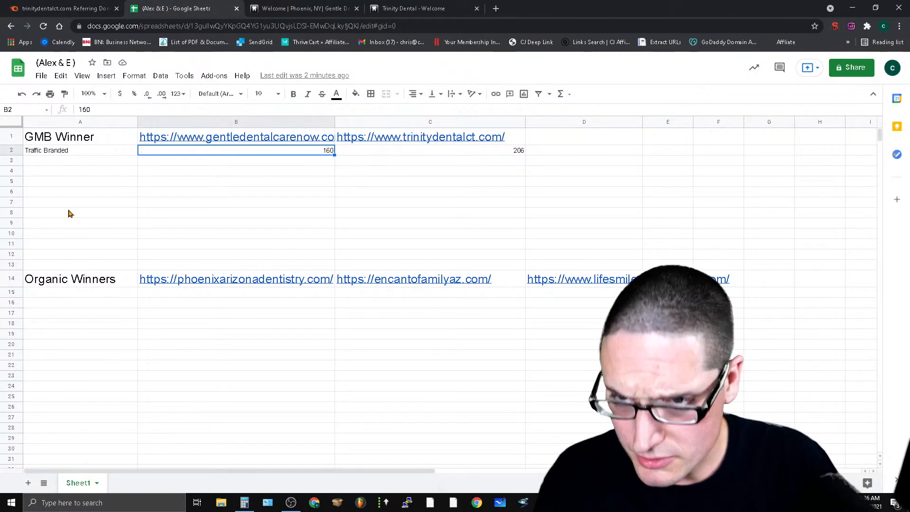
click(56, 163)
text(V)
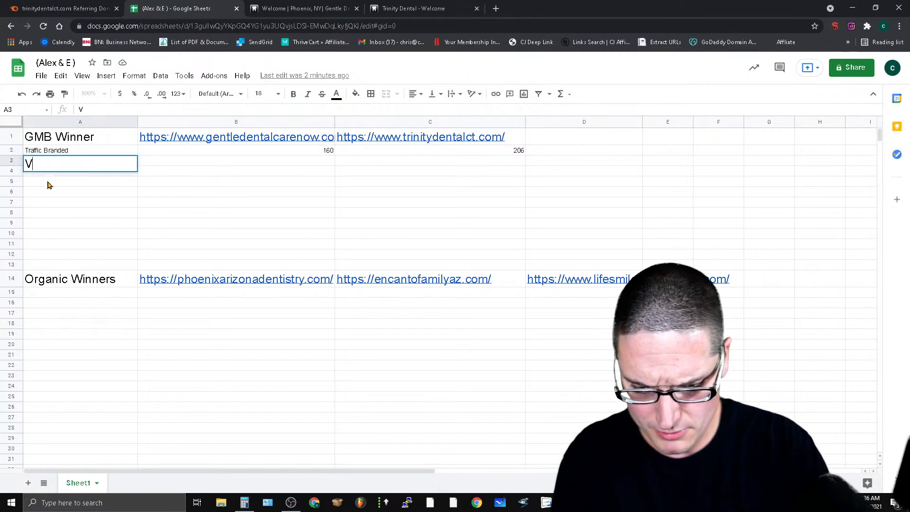
key(BackSpace)
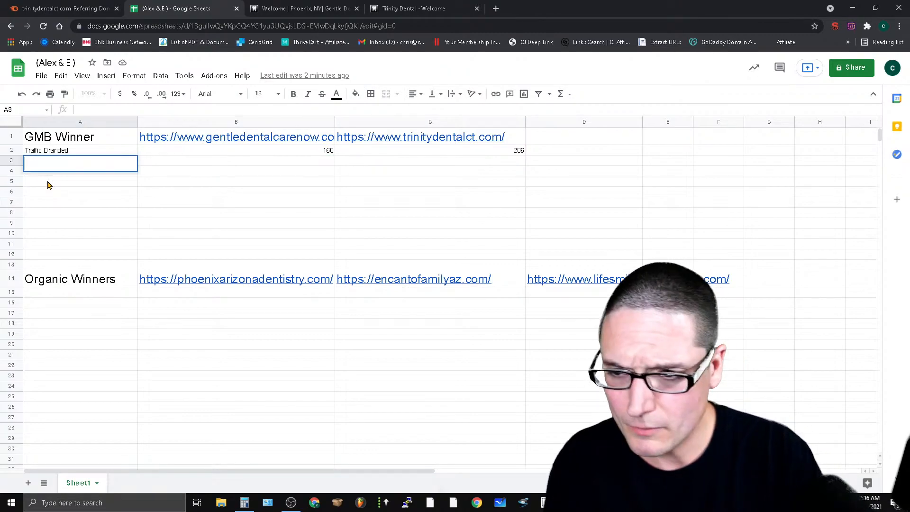
text(lINKS)
key(BackSpace)
key(BackSpace)
key(BackSpace)
key(BackSpace)
key(BackSpace)
text(lin)
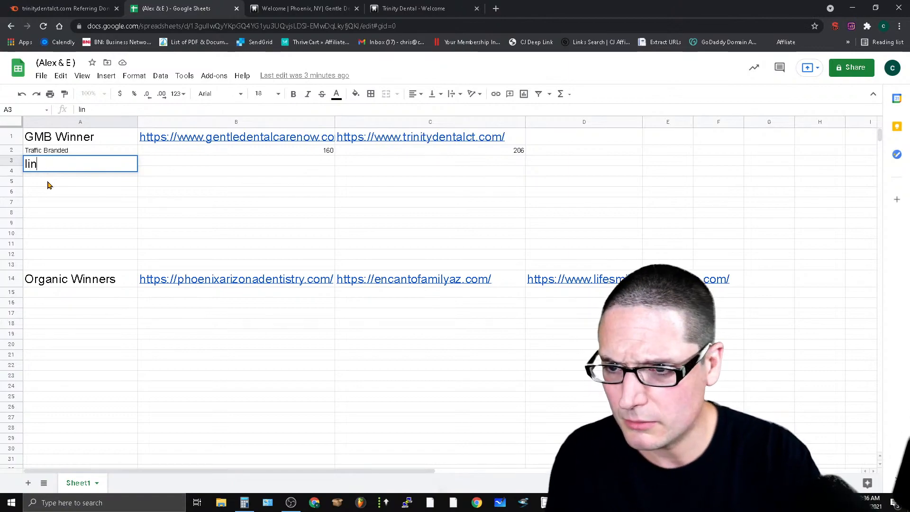
text(ks)
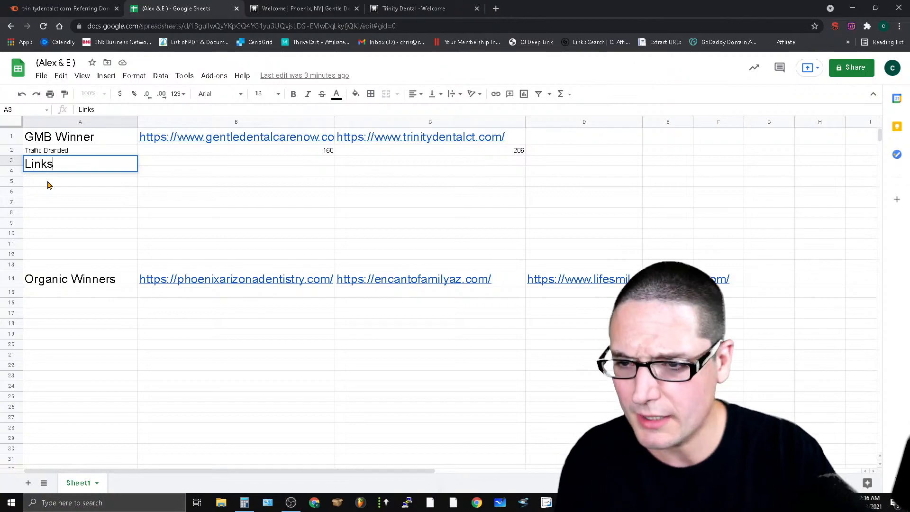
click(165, 162)
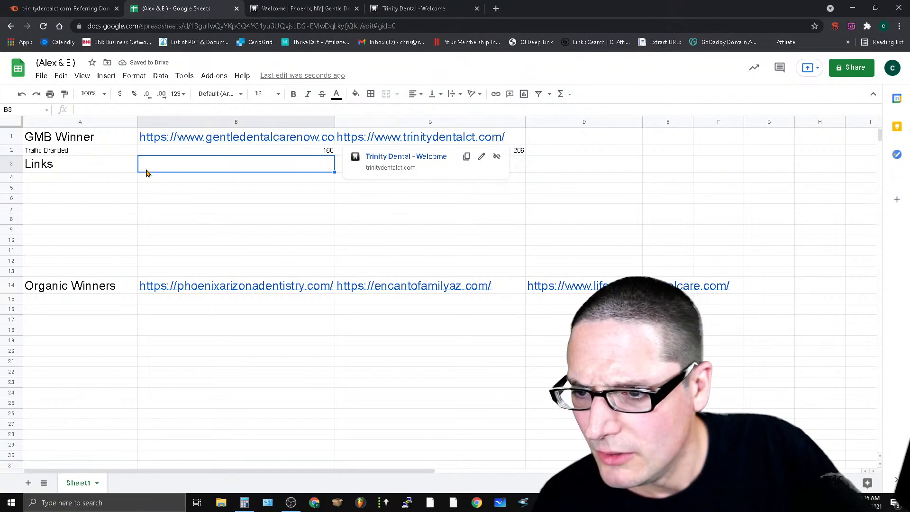
Step: Set the font size of the "Traffic Branded" label in A2 to 18
click(73, 151)
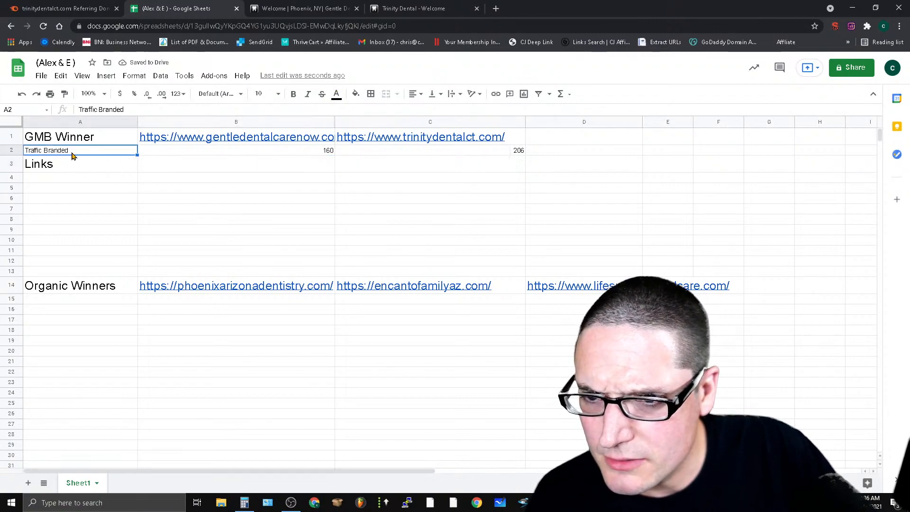
click(77, 163)
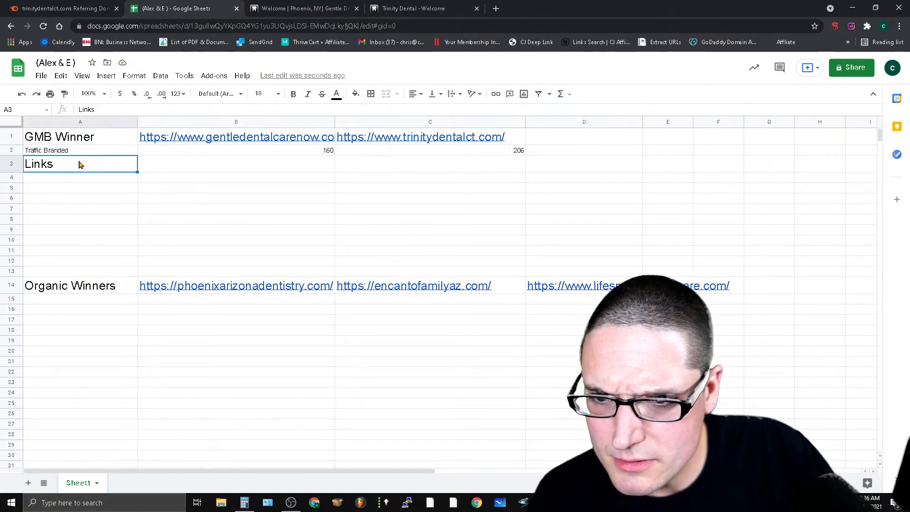
click(76, 151)
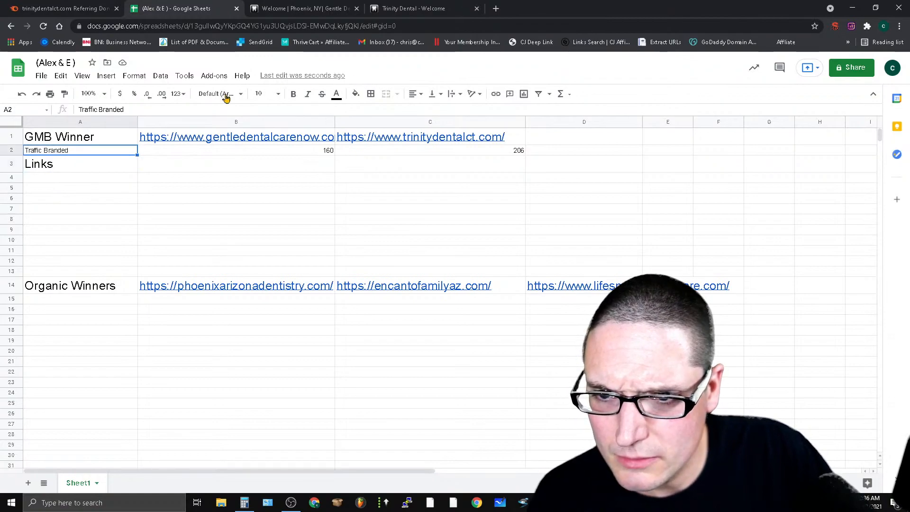
click(259, 94)
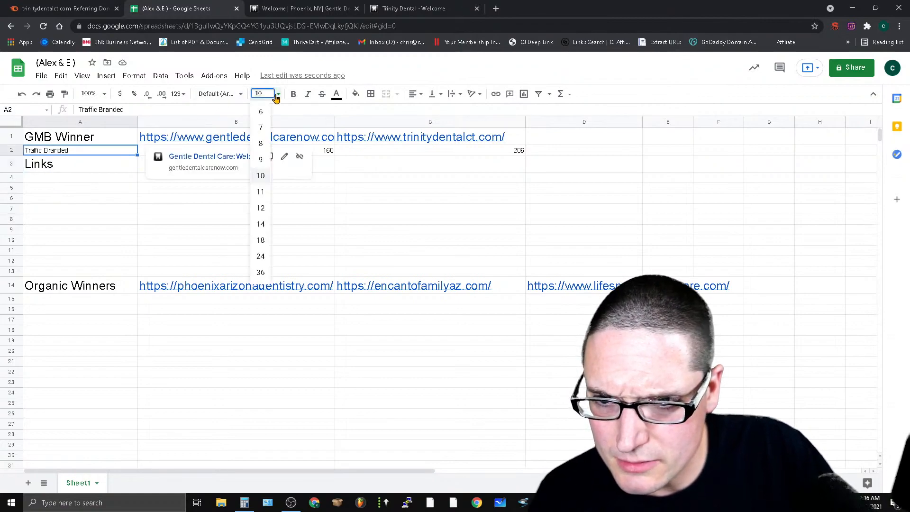
click(260, 241)
click(120, 173)
key(Right)
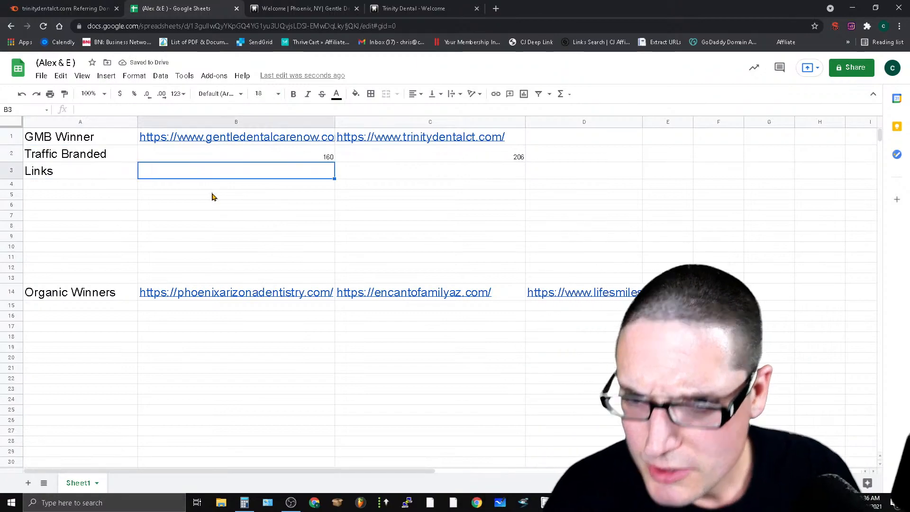
Step: Recheck the Trinity Dental backlink report in Semrush and record "citations only really" as its Links entry in cell C3
click(374, 173)
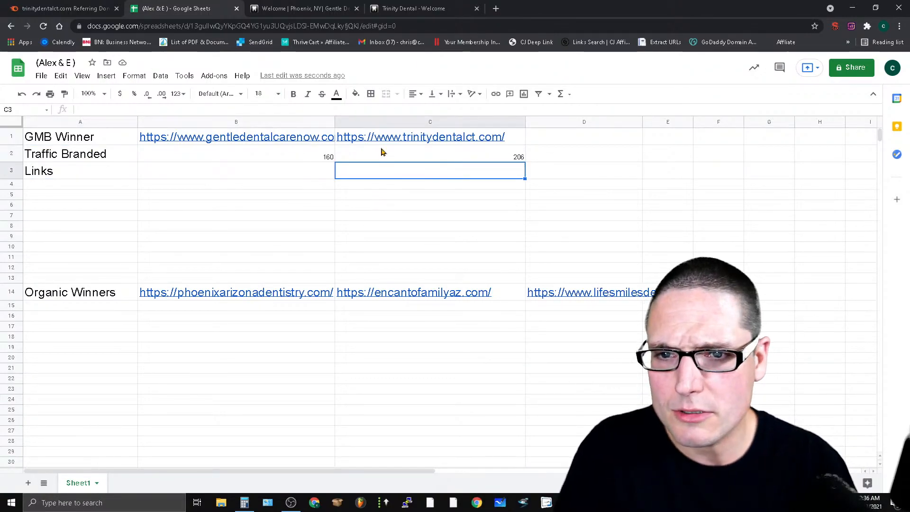
click(63, 5)
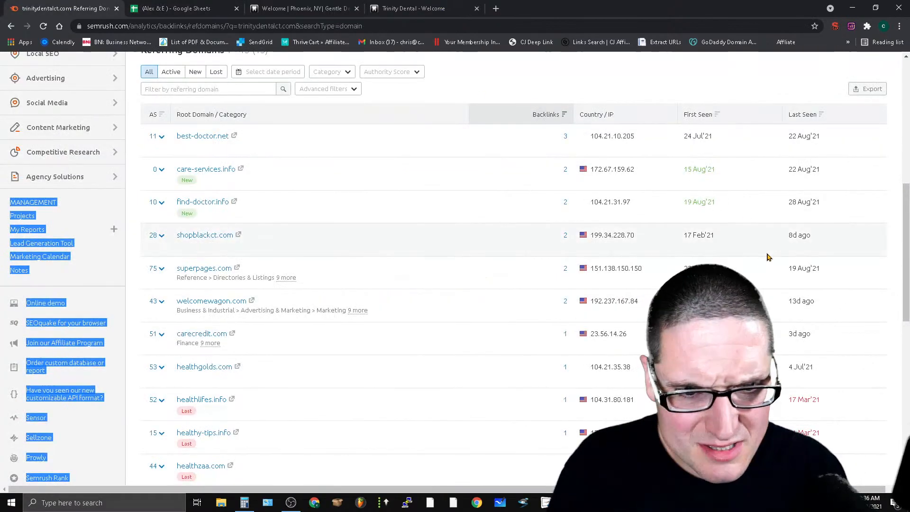
scroll(767, 254, up, 8)
click(408, 6)
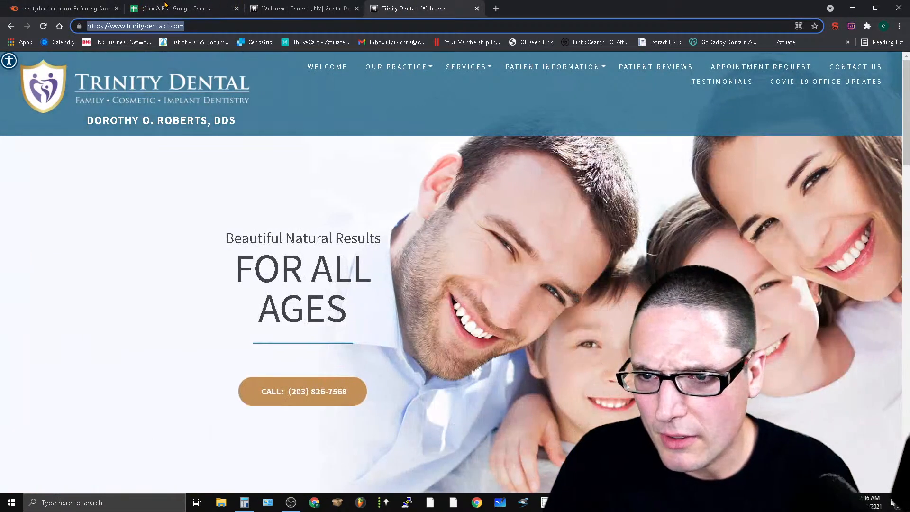
click(166, 6)
text(citations only really)
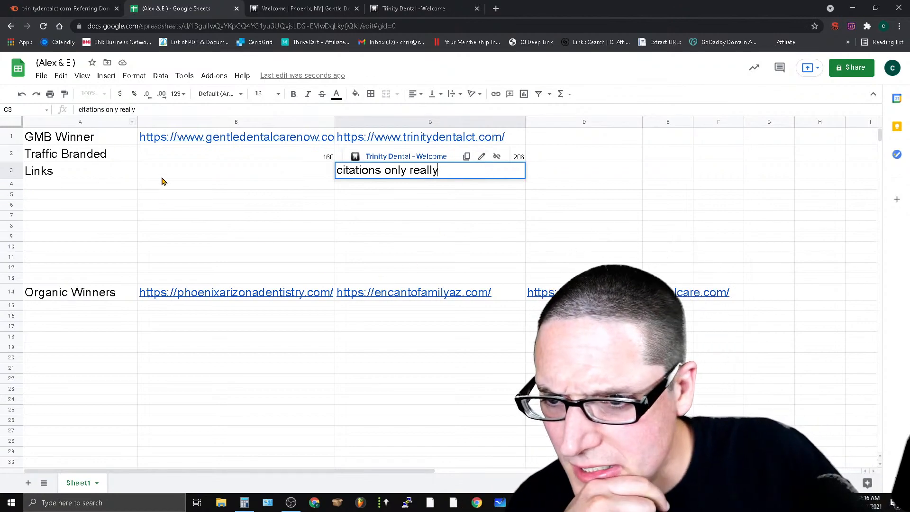
Step: Copy the Gentle Dental Care address from B1, look up its backlinks in Semrush and review its referring domains
click(231, 142)
right_click(230, 142)
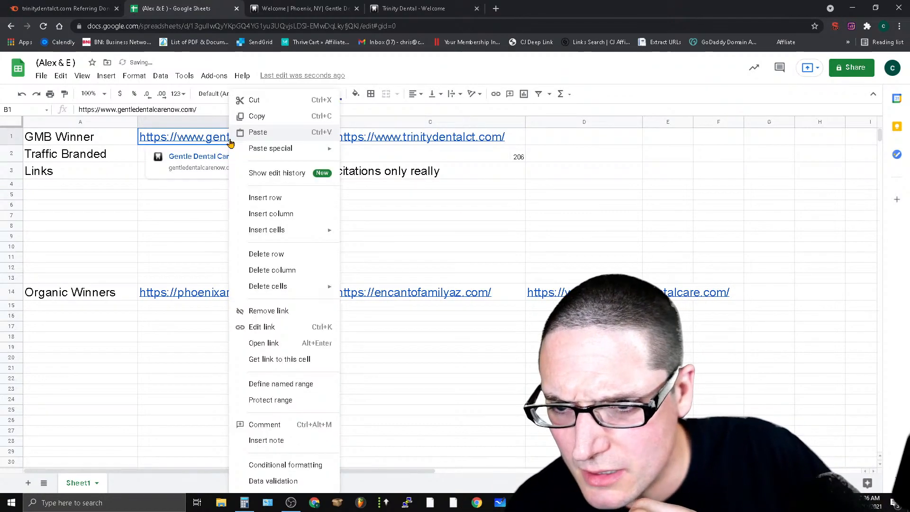
click(261, 116)
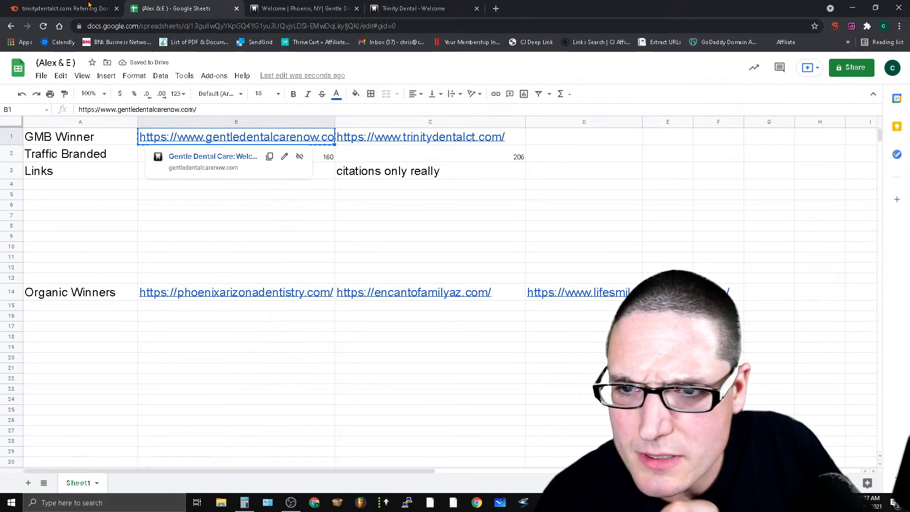
click(99, 7)
click(226, 86)
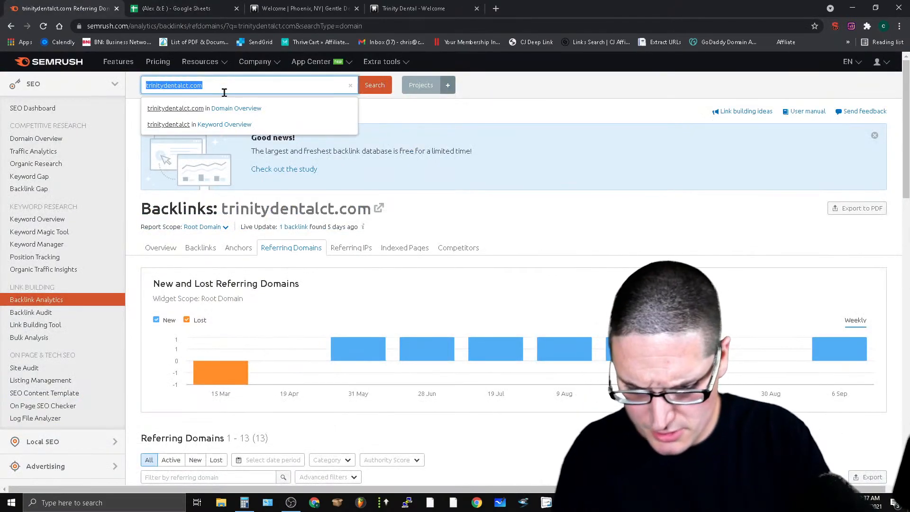
text(https://www.gentledentalcarenow.com/)
key(Return)
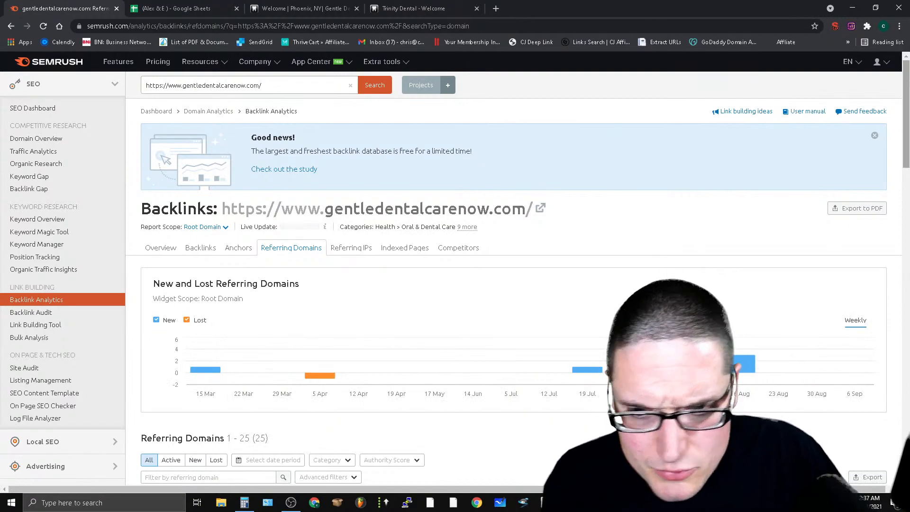
scroll(905, 142, down, 5)
scroll(514, 270, down, 1)
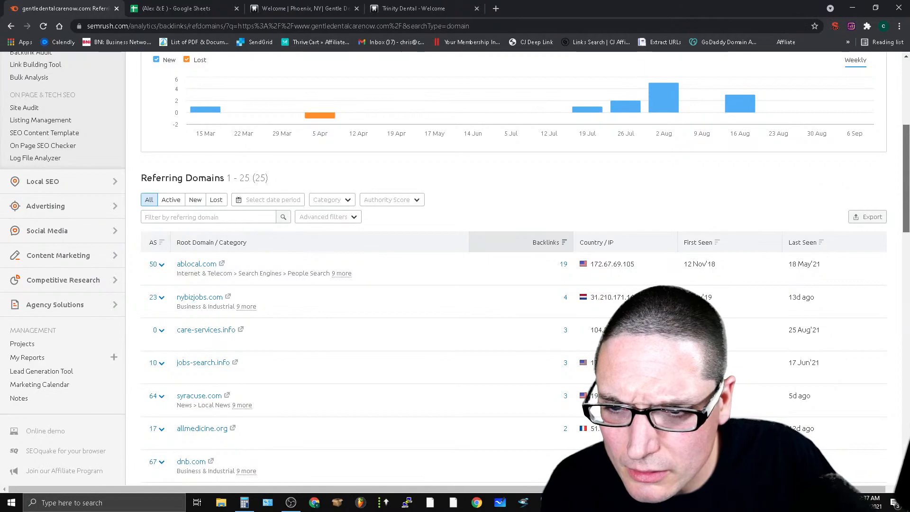
scroll(372, 412, up, 6)
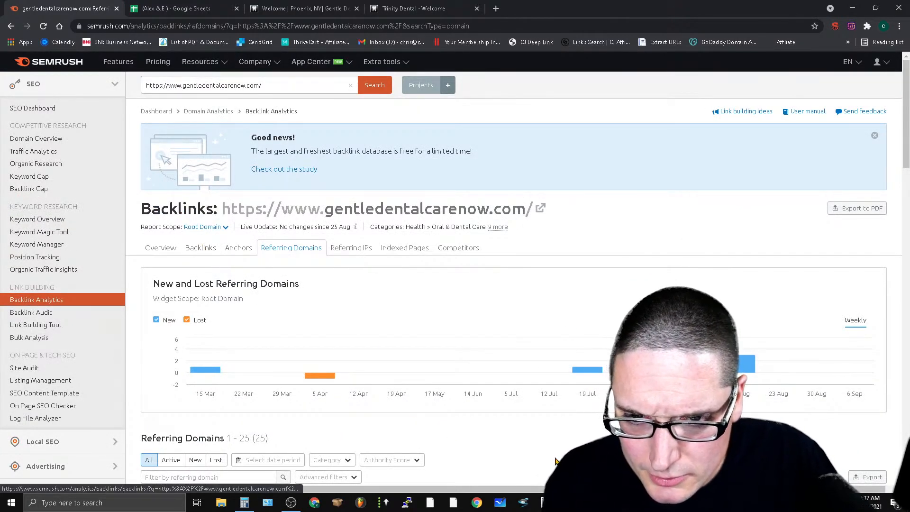
Step: Review the anchor texts and the full backlink list for the Gentle Dental Care site
scroll(521, 472, down, 3)
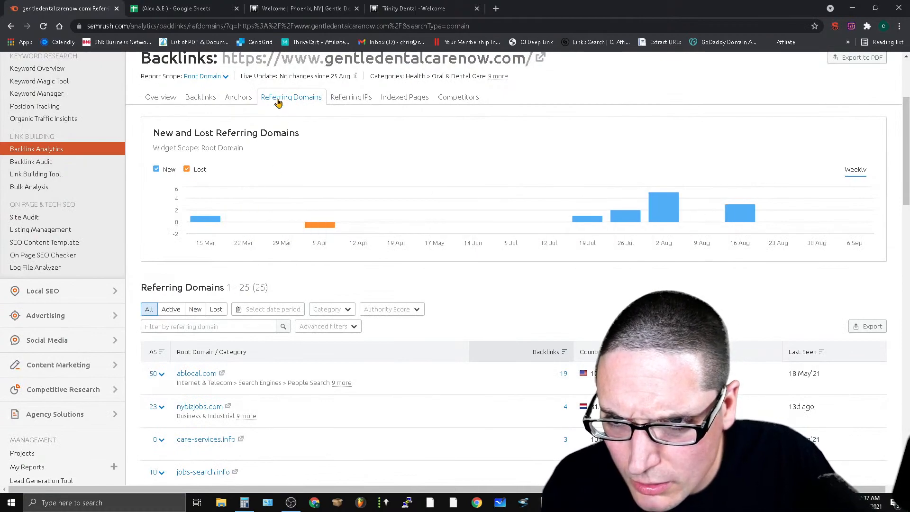
click(239, 100)
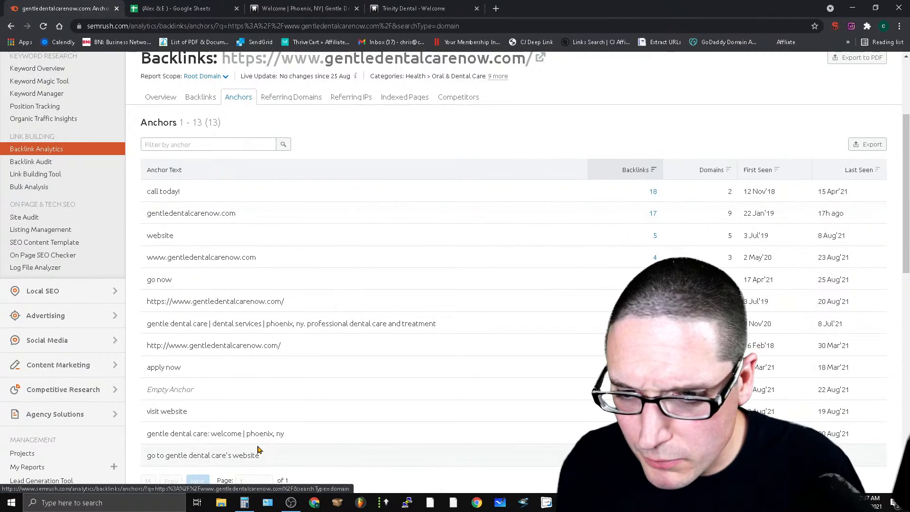
click(201, 100)
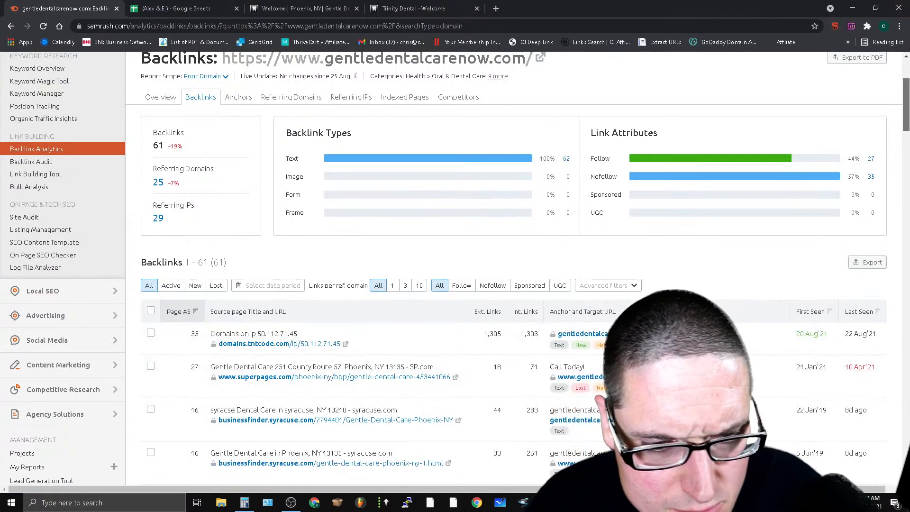
scroll(907, 120, down, 1)
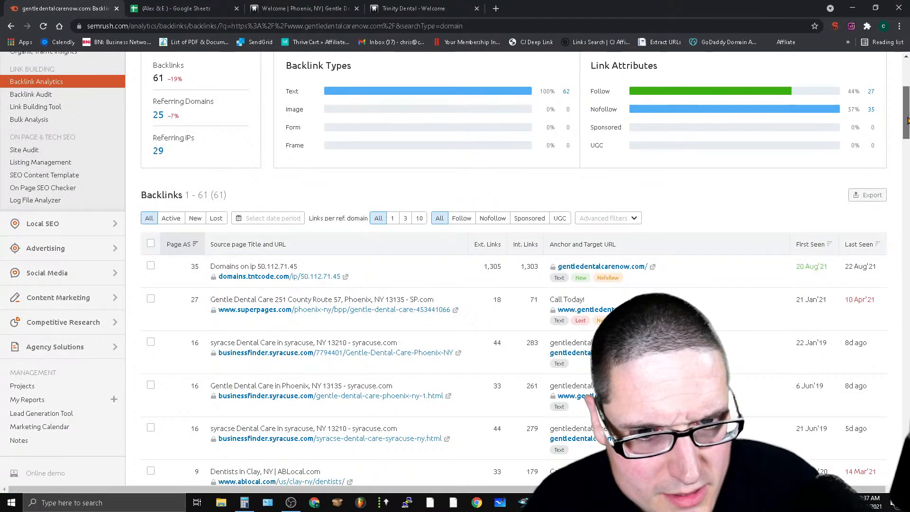
drag(907, 120, 905, 175)
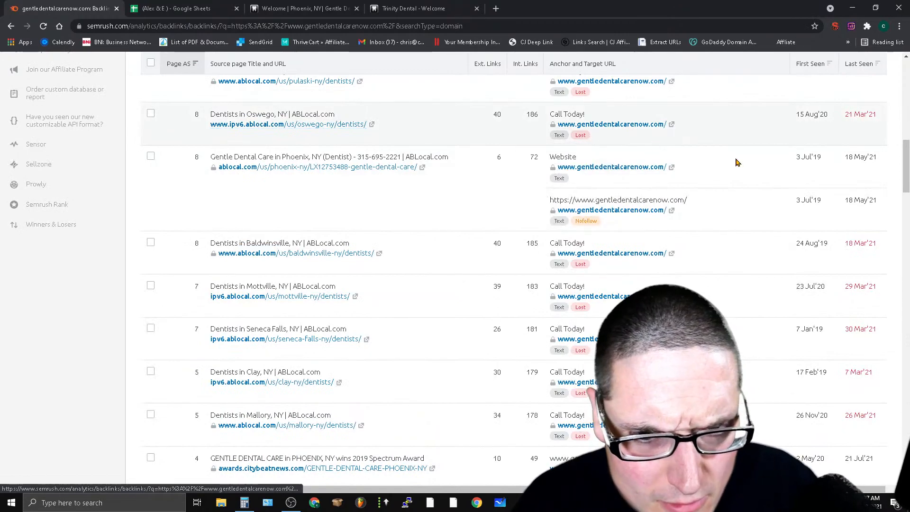
scroll(259, 375, up, 15)
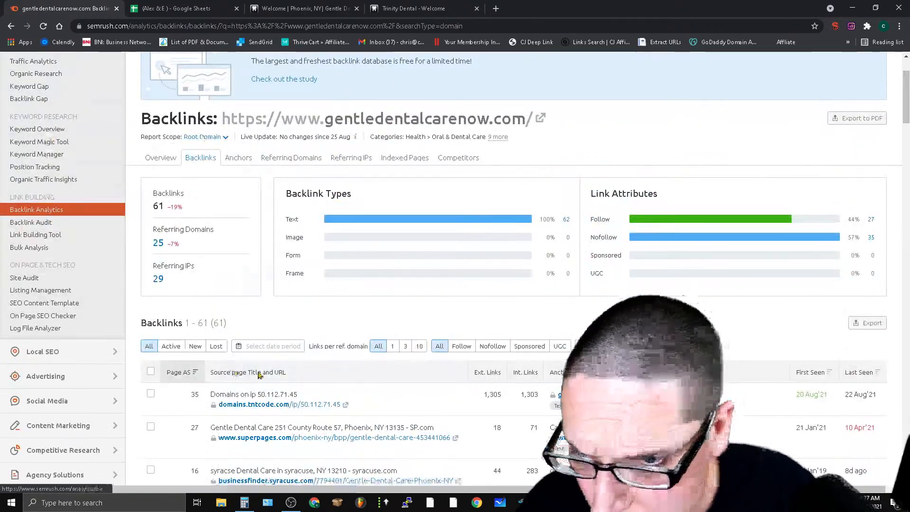
Step: Filter the Gentle Dental Care backlinks to Active and examine their source pages, anchors and link attributes
click(171, 345)
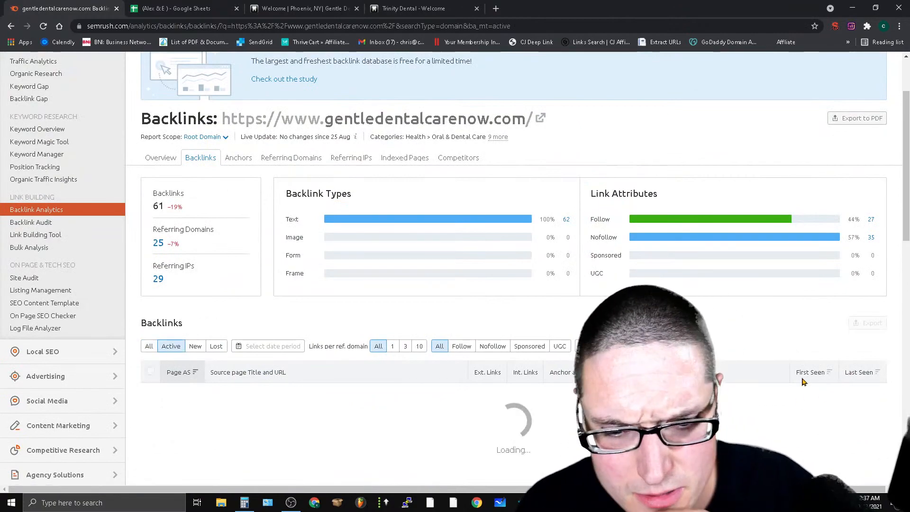
scroll(512, 266, down, 6)
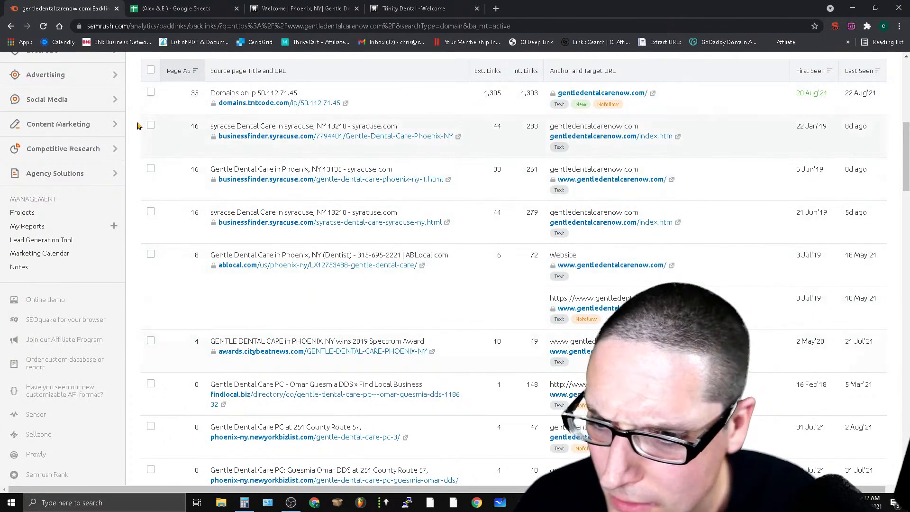
scroll(405, 314, down, 3)
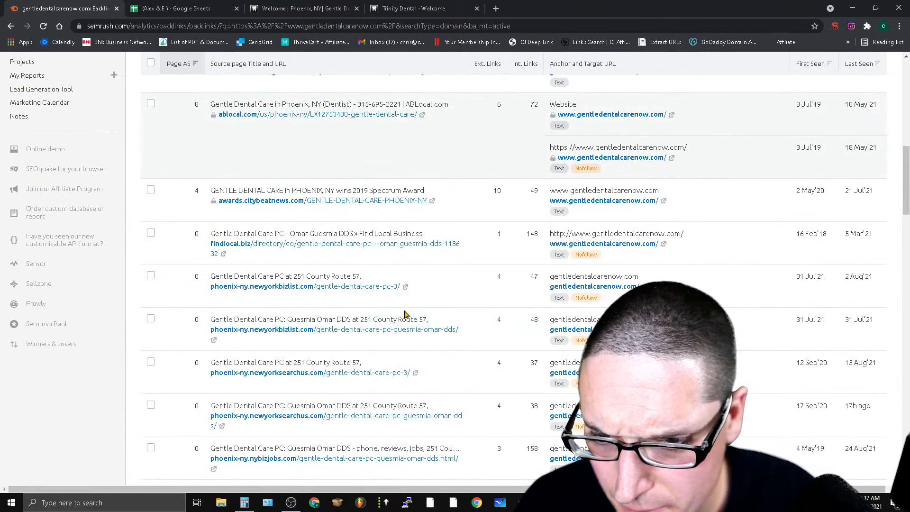
scroll(406, 315, down, 3)
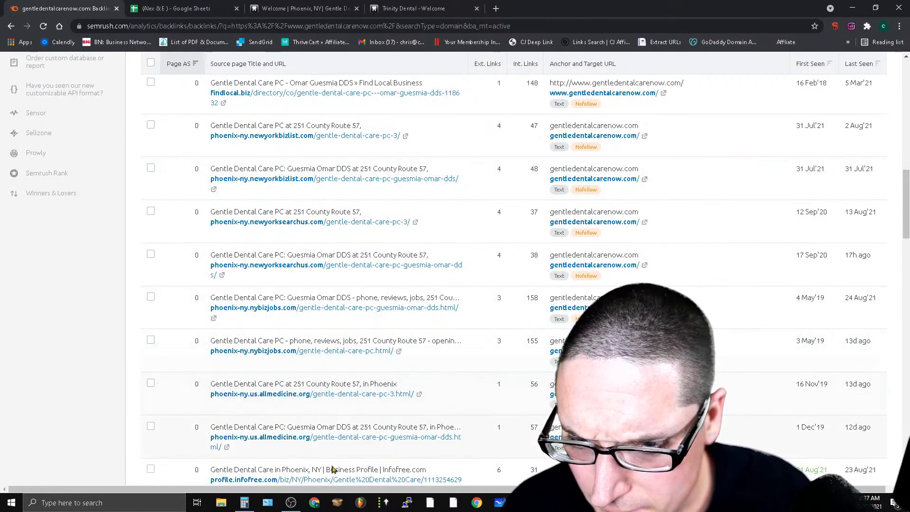
scroll(408, 396, down, 3)
scroll(410, 397, down, 5)
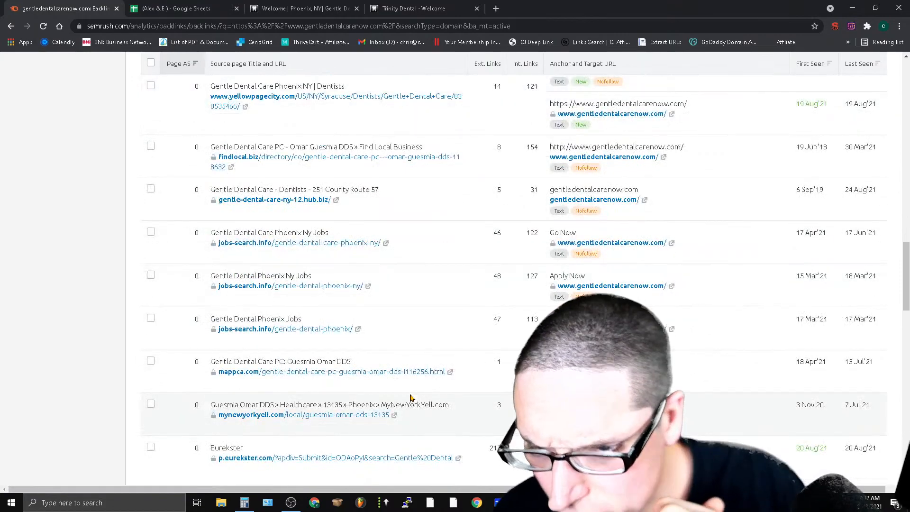
scroll(416, 402, down, 6)
scroll(335, 358, up, 20)
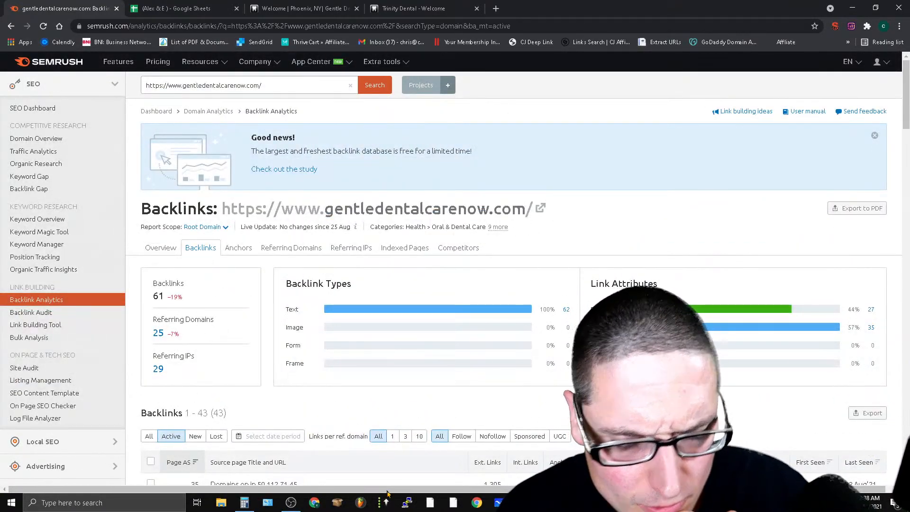
scroll(467, 414, down, 3)
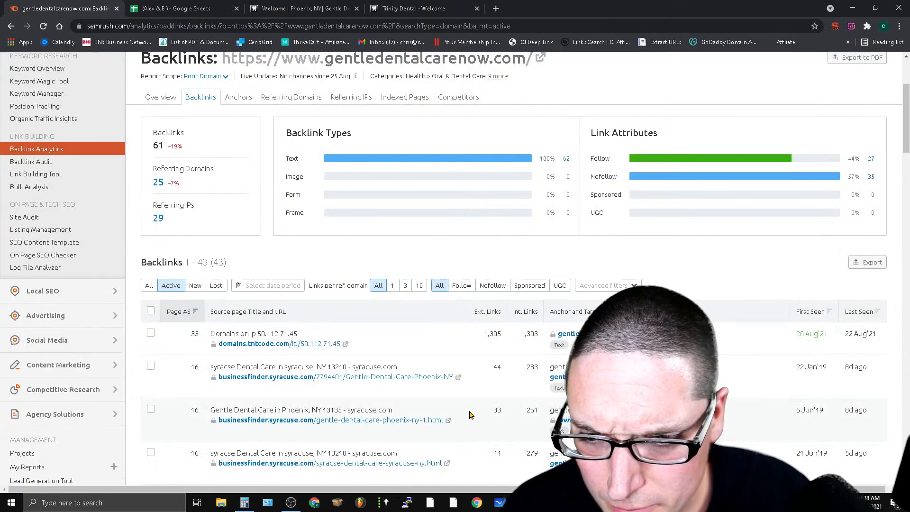
scroll(469, 414, down, 15)
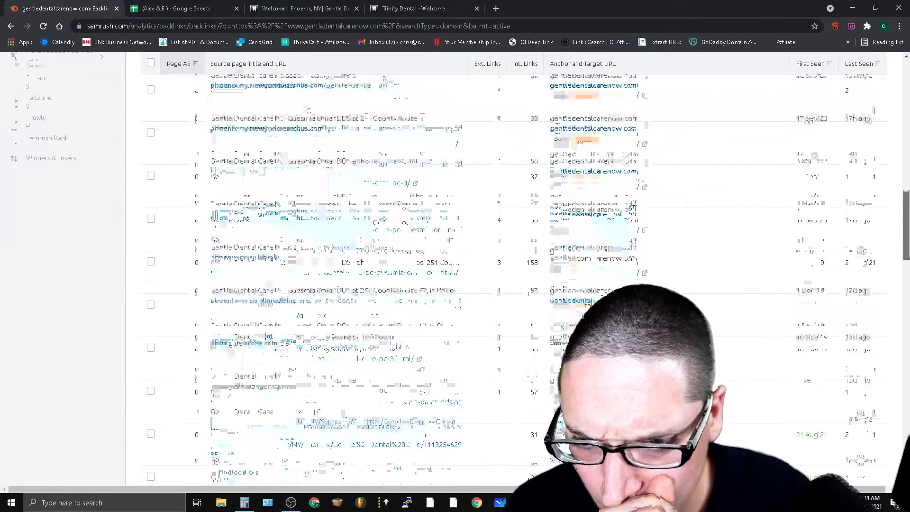
scroll(469, 284, down, 5)
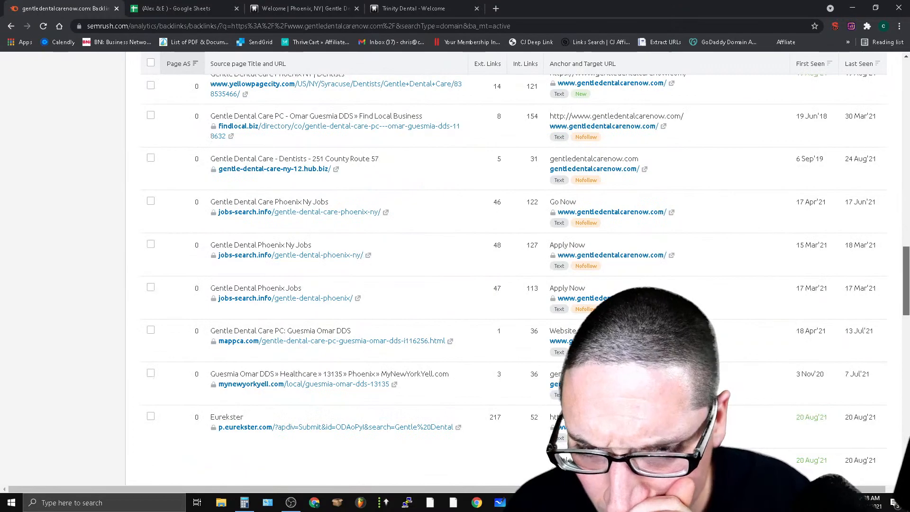
scroll(410, 127, up, 20)
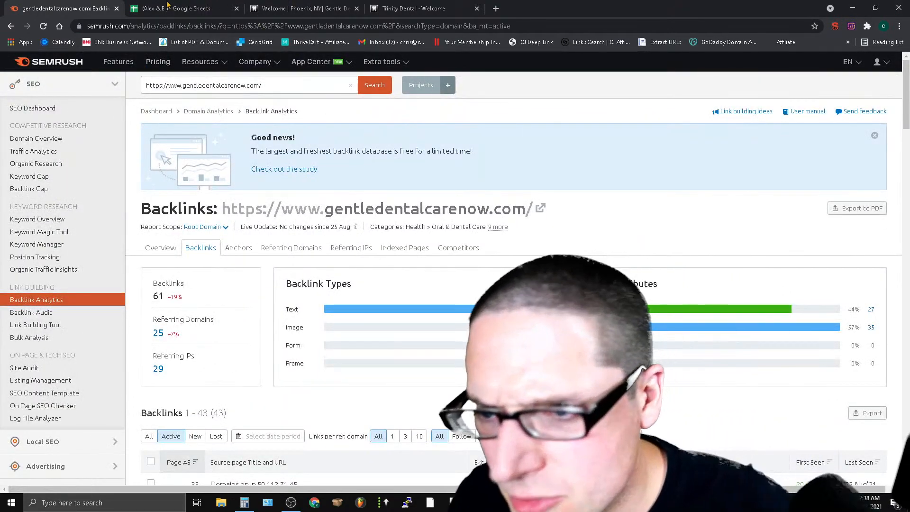
Step: Switch to the Google Sheets spreadsheet and record "citations" as the Gentle Dental Care Links entry in cell B3
click(178, 8)
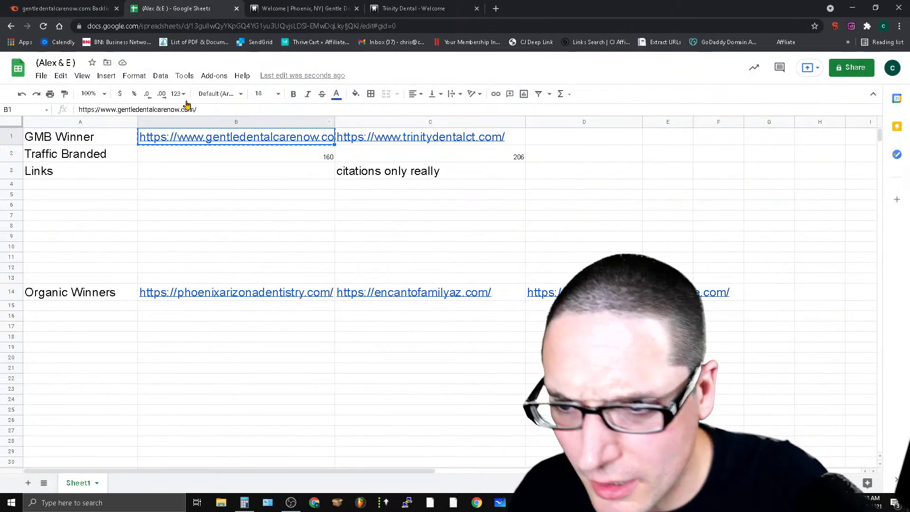
key(ctrl+c)
click(277, 177)
text(citations)
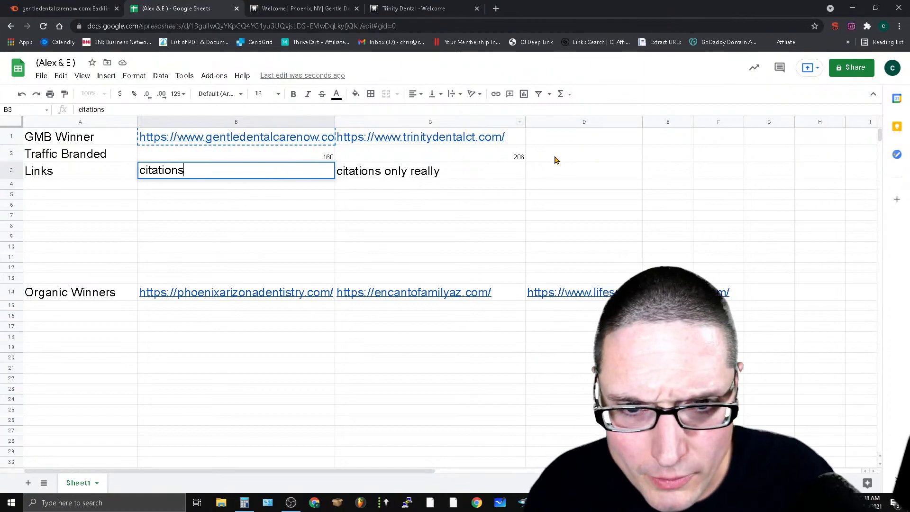
click(583, 143)
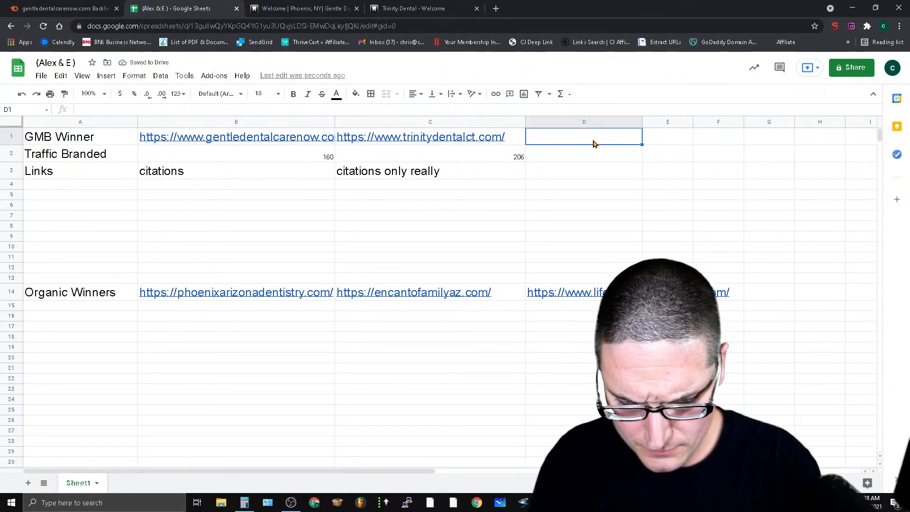
Step: Add the row label "MAPS RECCO:" in cell A4
click(47, 185)
text(MAPS  RECCO:)
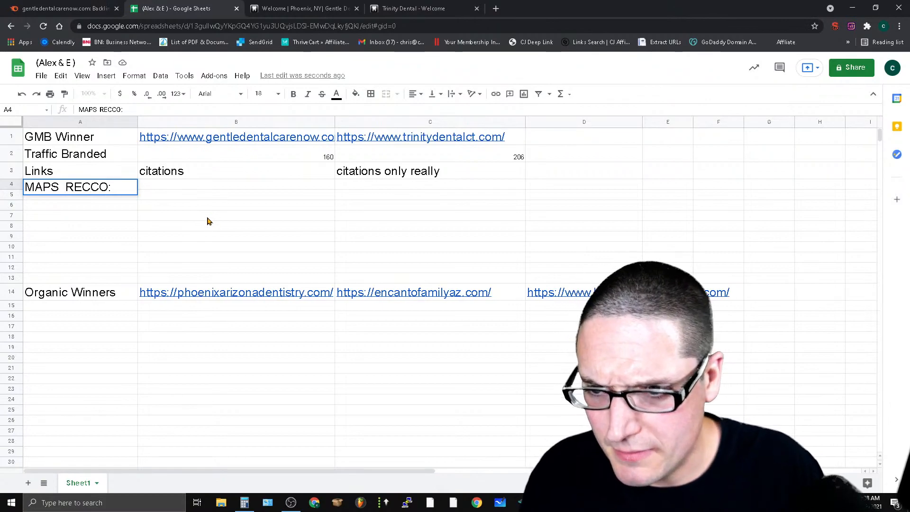
click(180, 191)
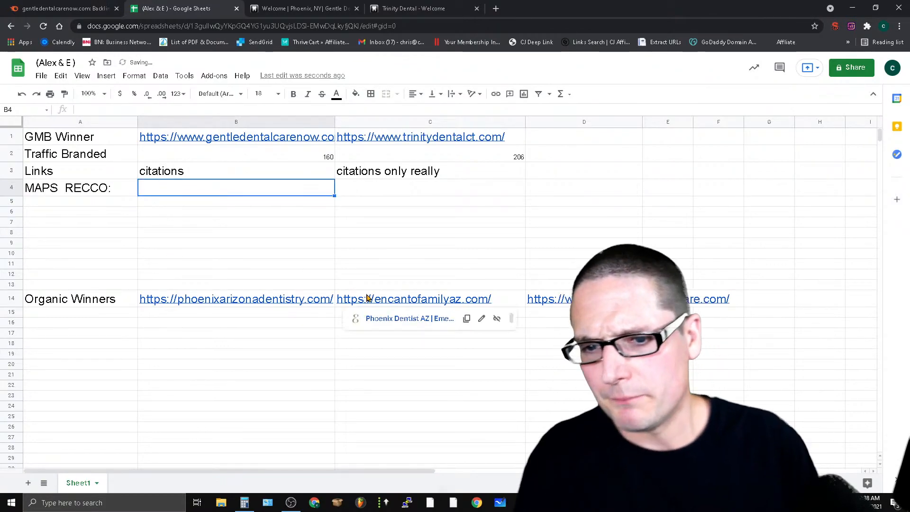
text(pull)
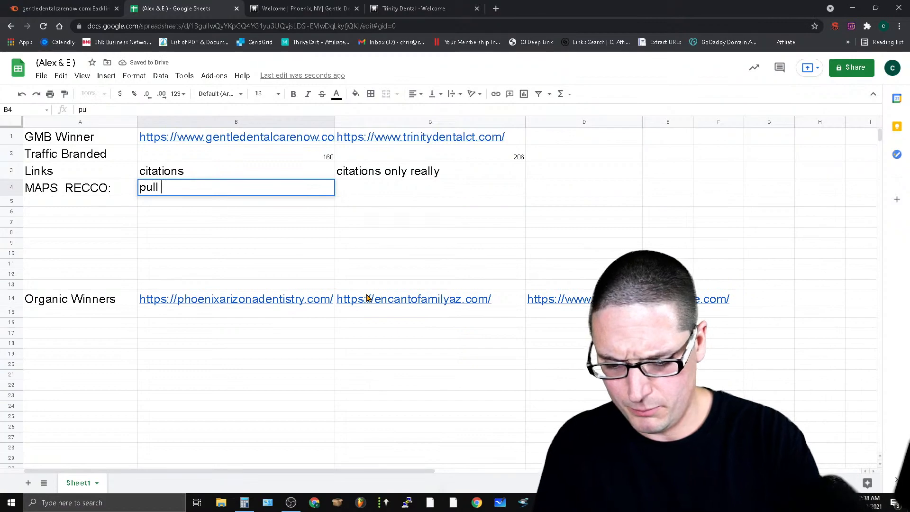
key(BackSpace)
key(BackSpace)
key(BackSpace)
key(BackSpace)
key(BackSpace)
Step: Enter the maps recommendation "export link profiles for these 2 url's then build all relavant citations." in cell B4
text(export link)
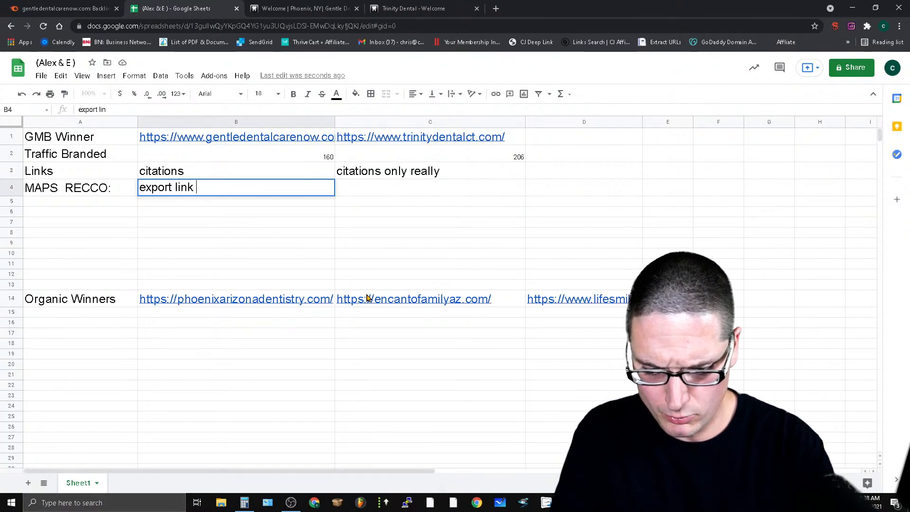
text( profiles for these)
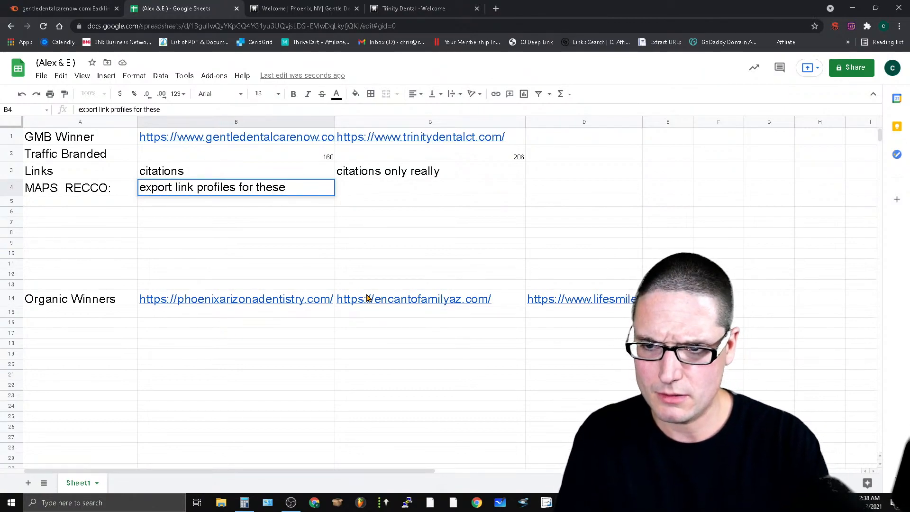
text( 2 )
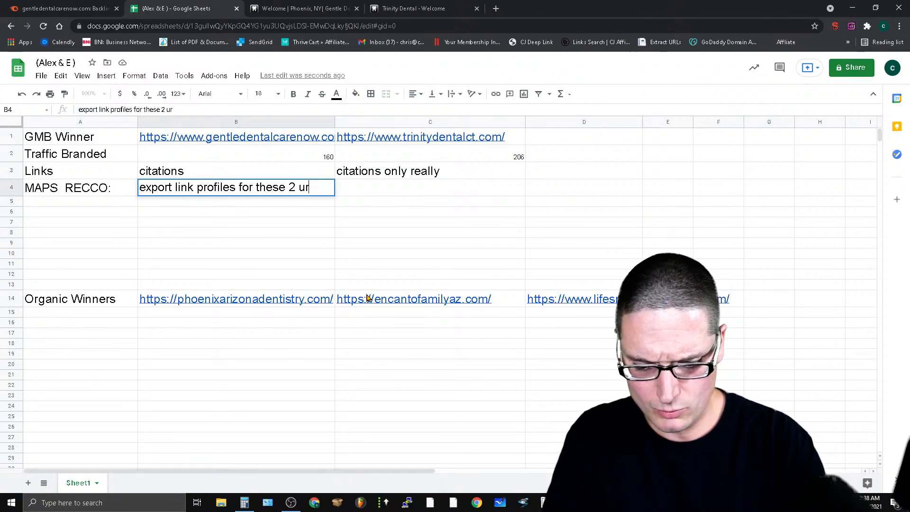
text(url's then )
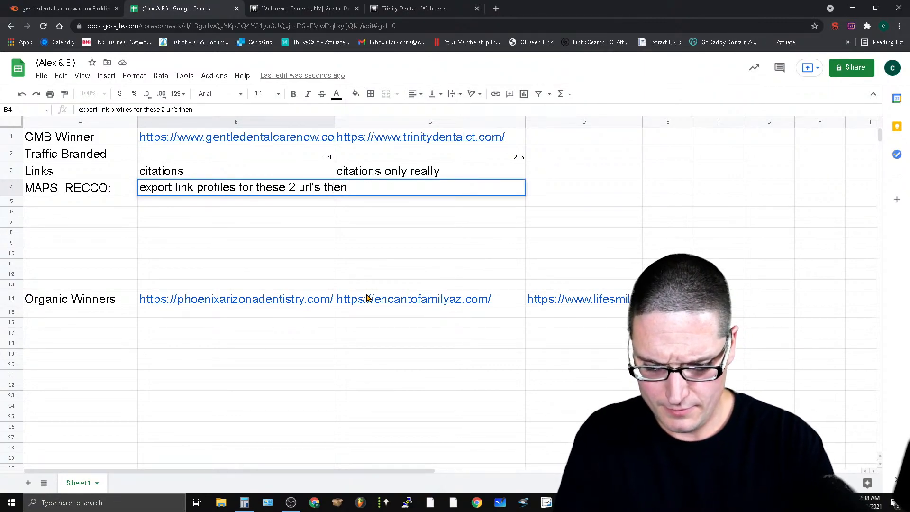
text(buld all relav)
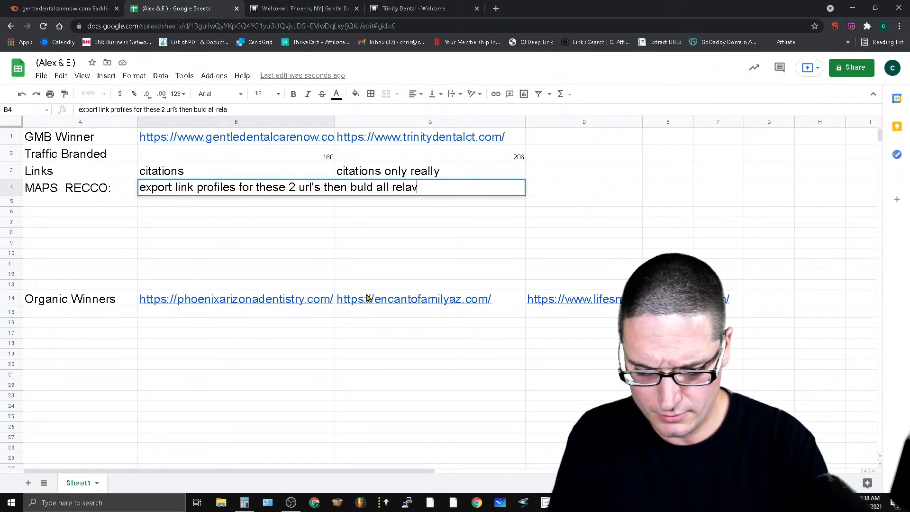
text(ant citations)
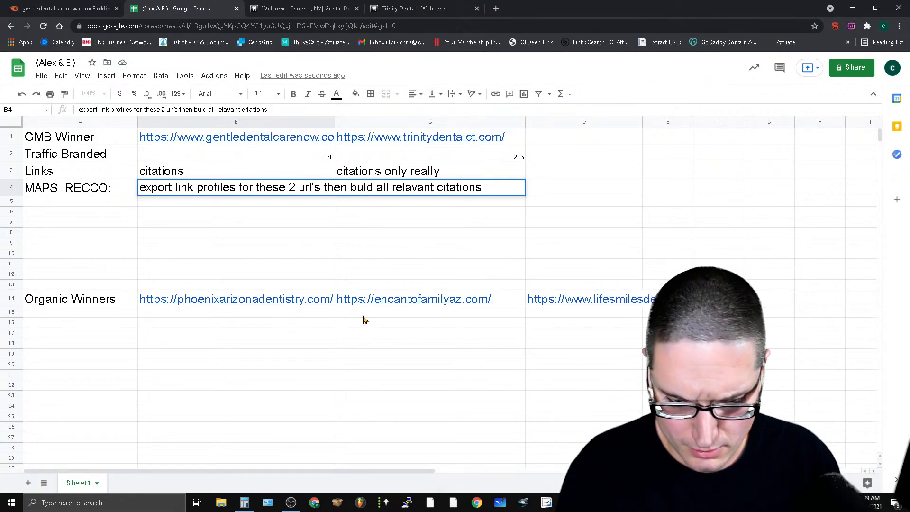
text(i)
click(503, 190)
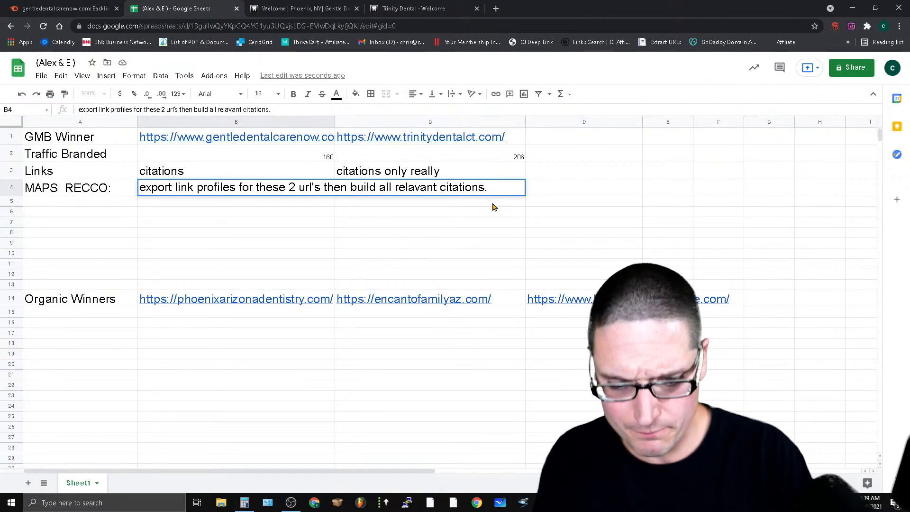
Step: Append "They have paid citations ,we should build the higher quality paid citations ( exp: superpages)" to the maps recommendation in cell B4
text(Th)
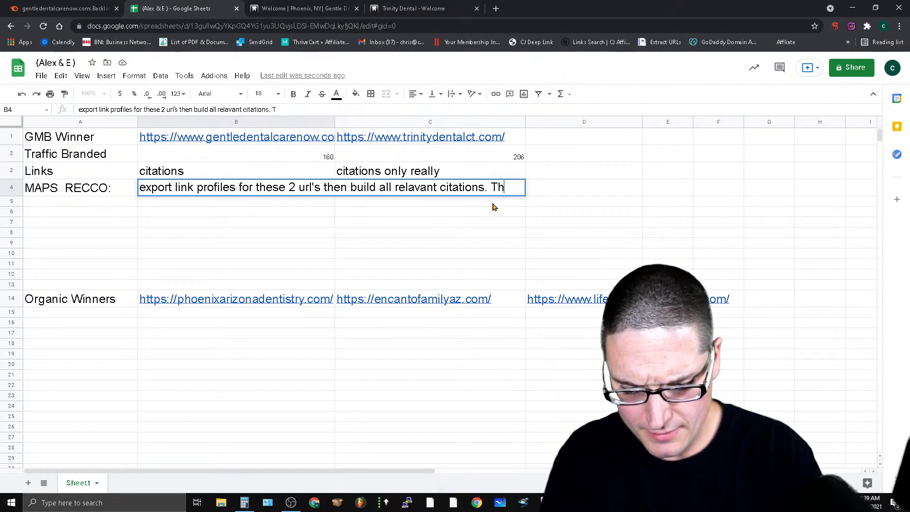
text(ey have paid citations)
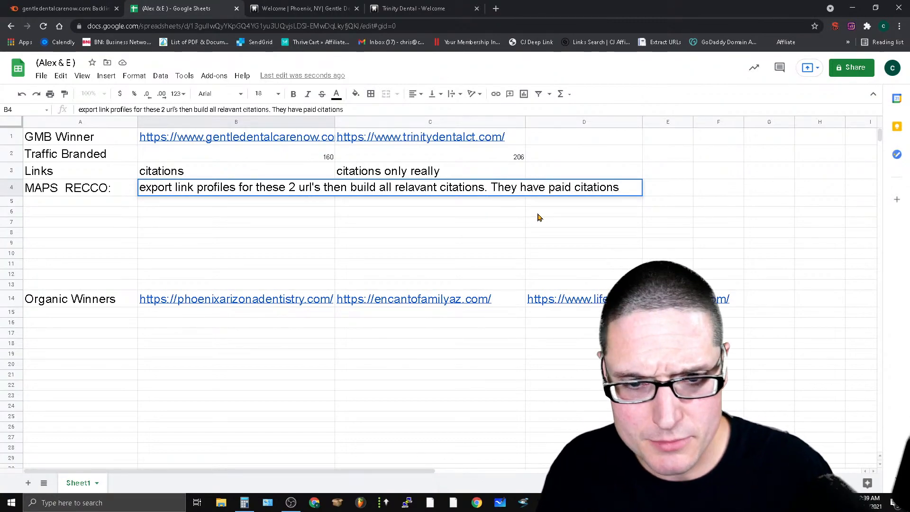
drag(620, 188, 497, 189)
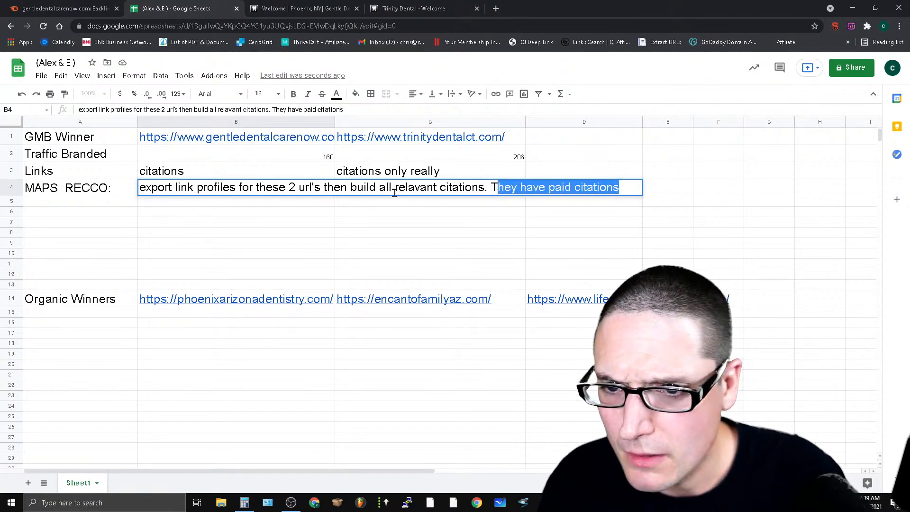
click(341, 107)
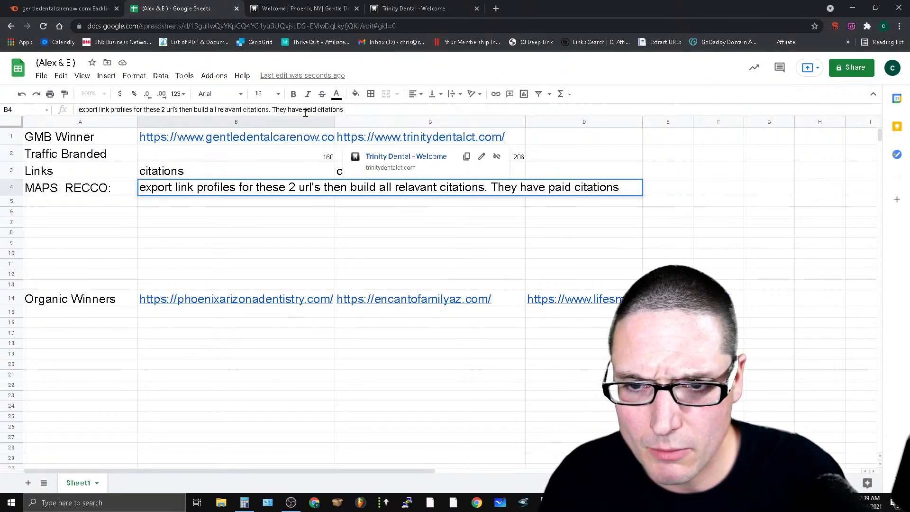
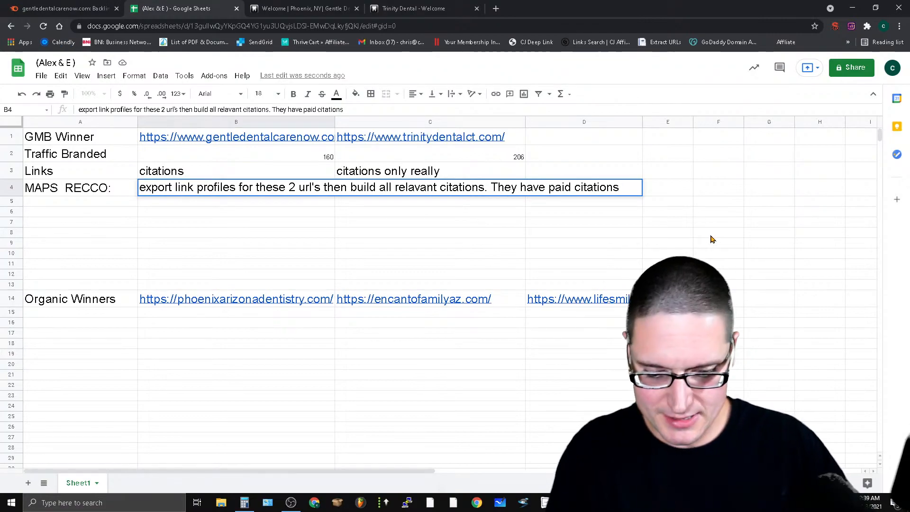
text(,we shoul)
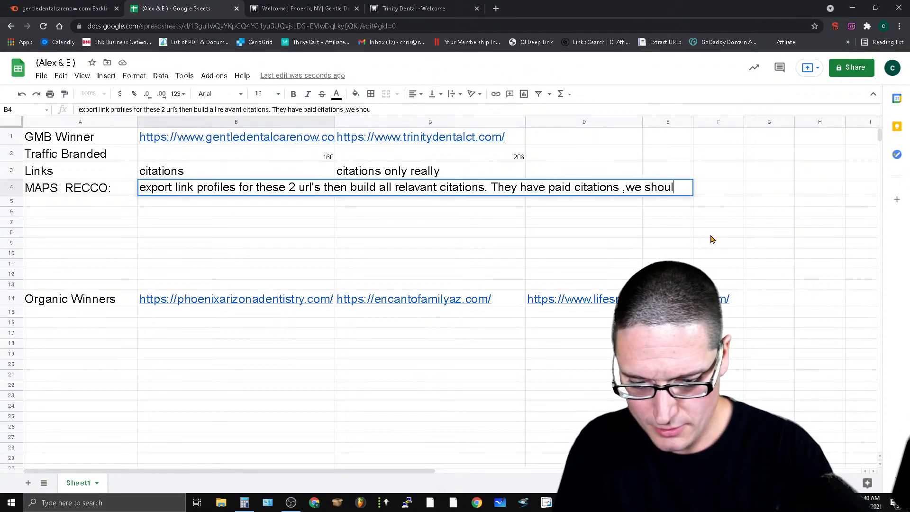
text(d build the higher quality paid citati)
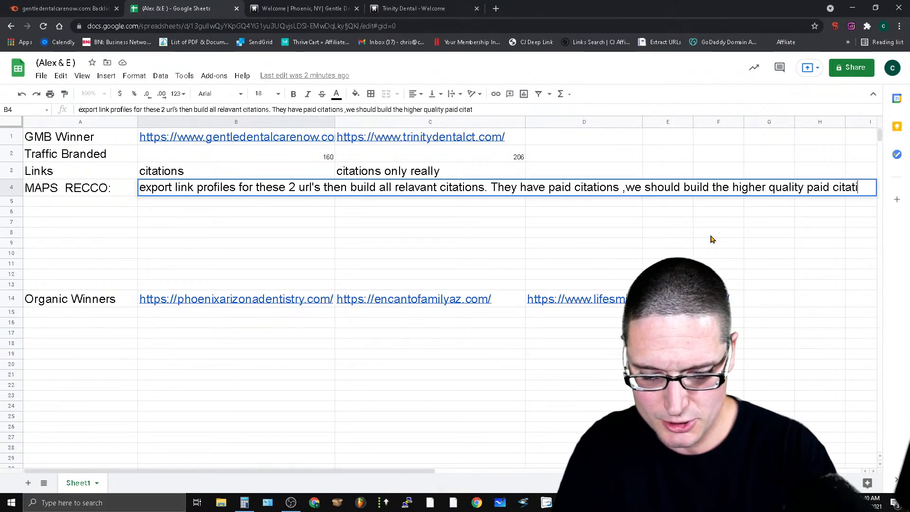
text(ons)
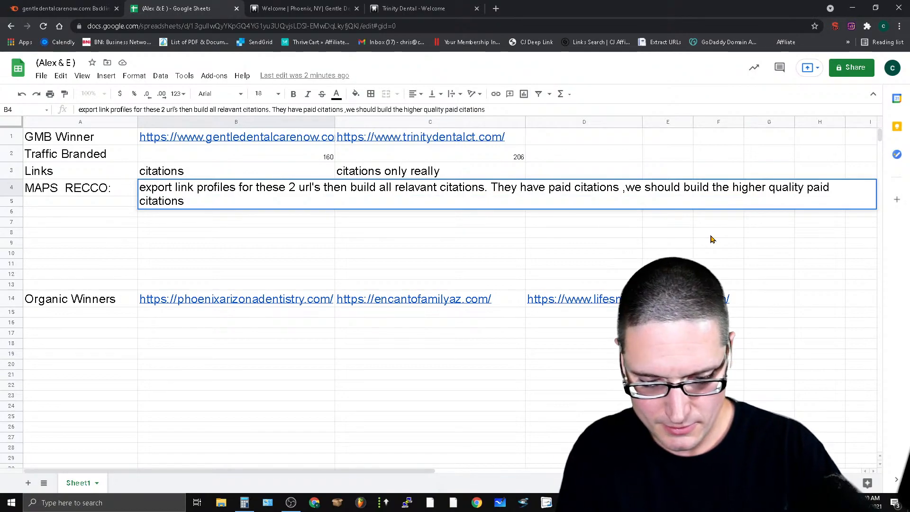
text( ( exp: superpages))
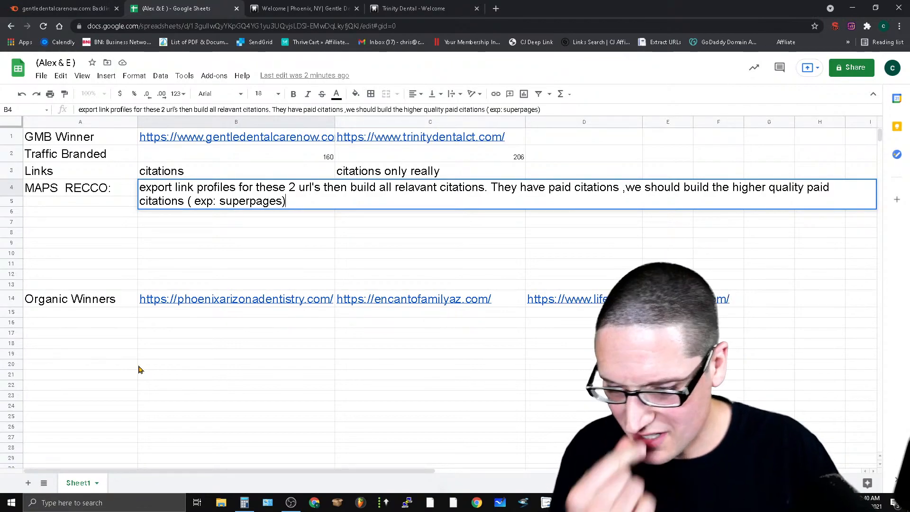
click(166, 222)
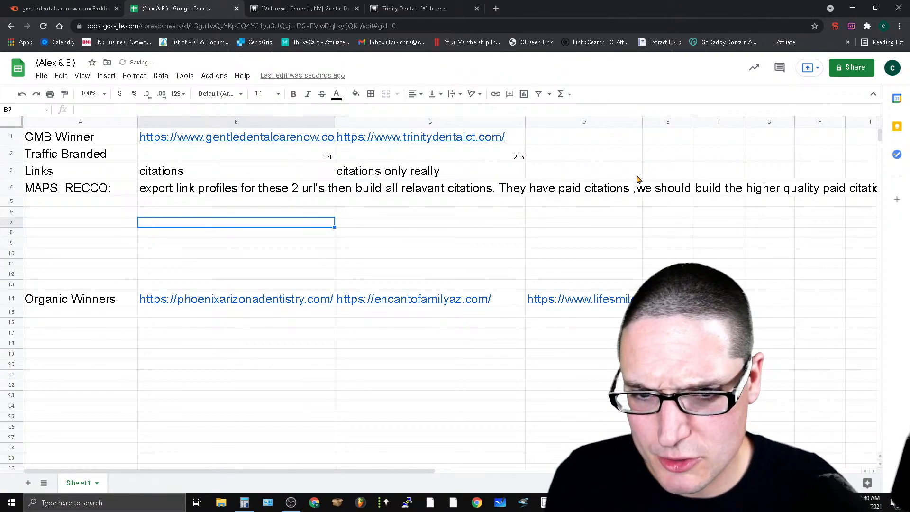
Step: Fill the whole of row 5 with purple as a divider below the maps recommendation
click(570, 161)
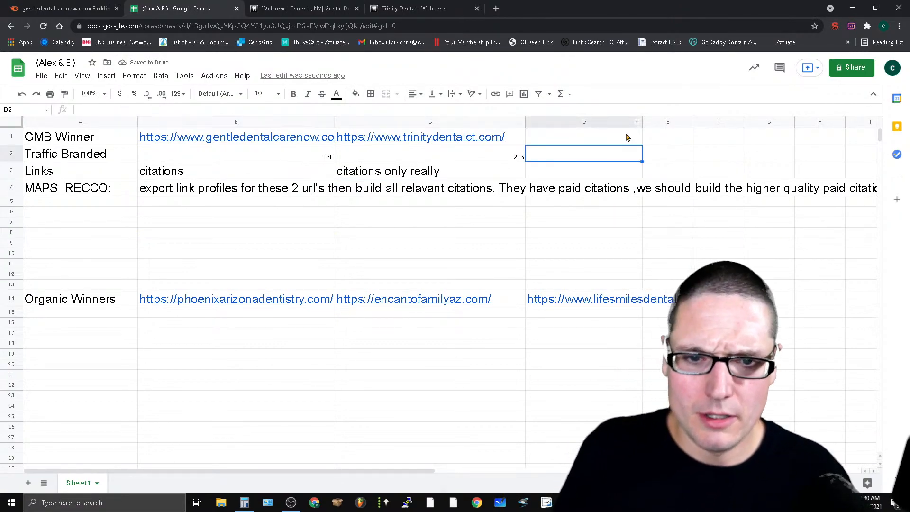
click(12, 200)
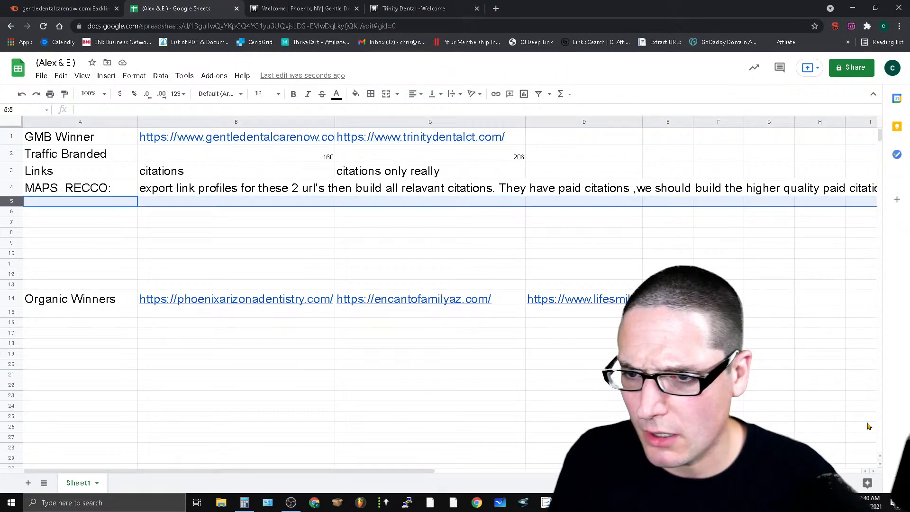
click(355, 93)
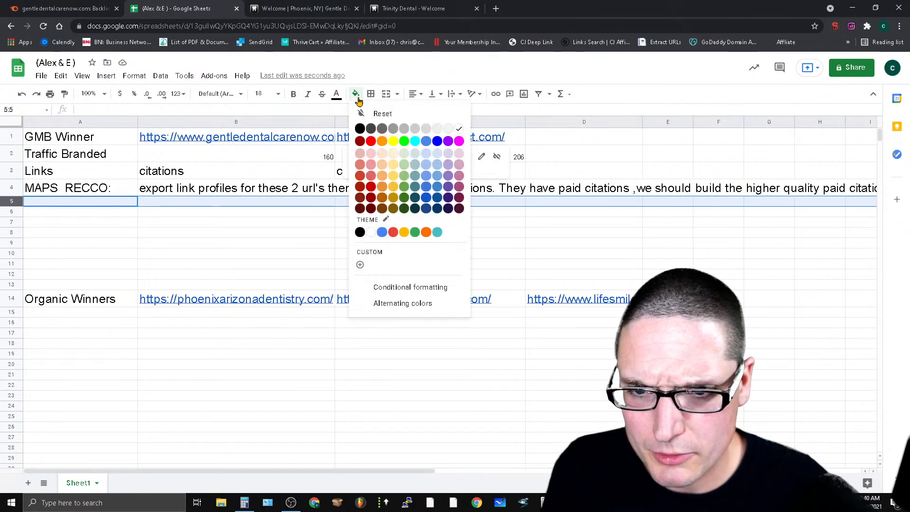
click(449, 142)
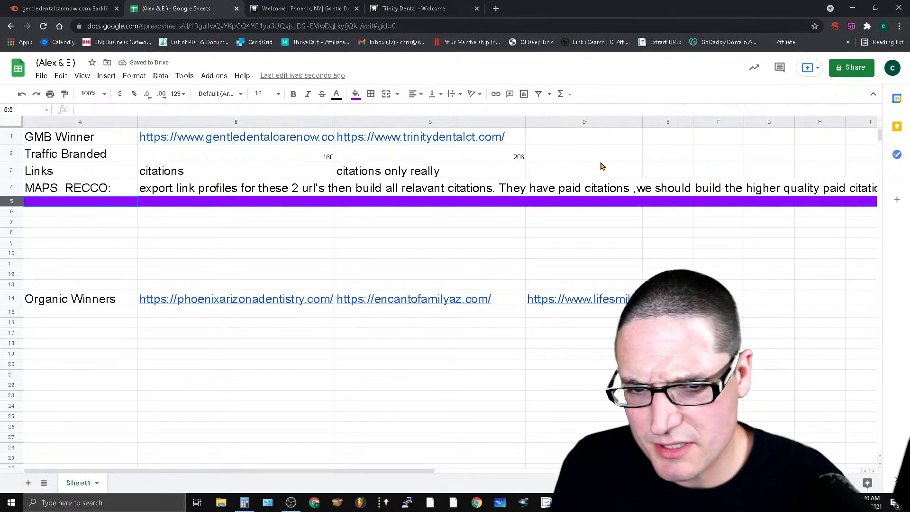
click(563, 157)
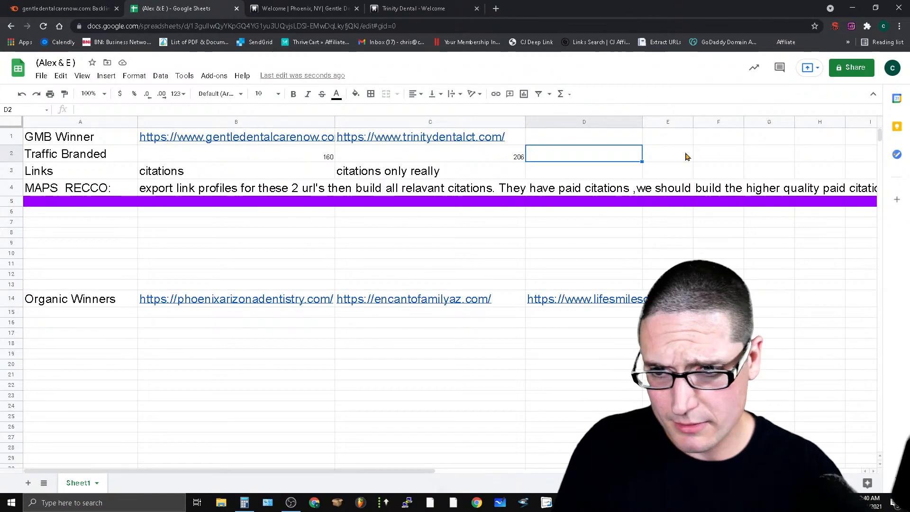
click(7, 191)
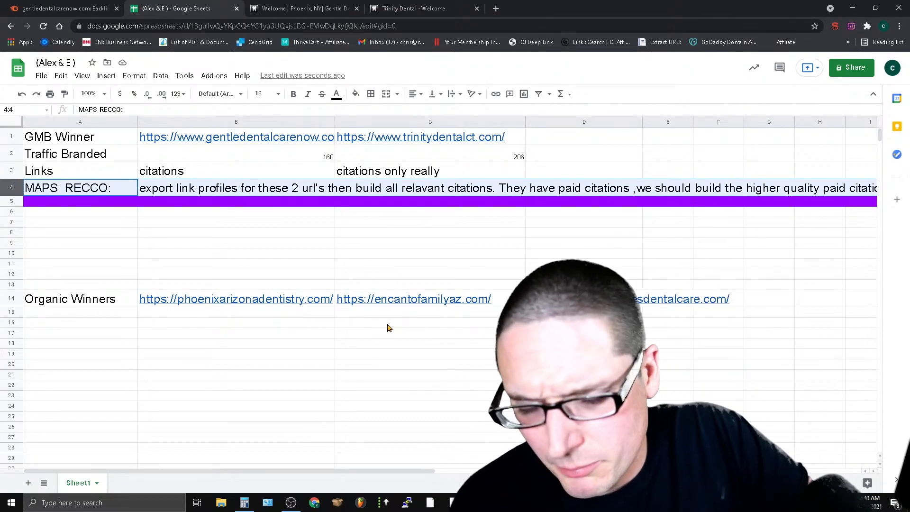
Step: Close the Trinity Dental and Gentle Dental Care website tabs, keeping the Semrush and spreadsheet tabs open
click(432, 5)
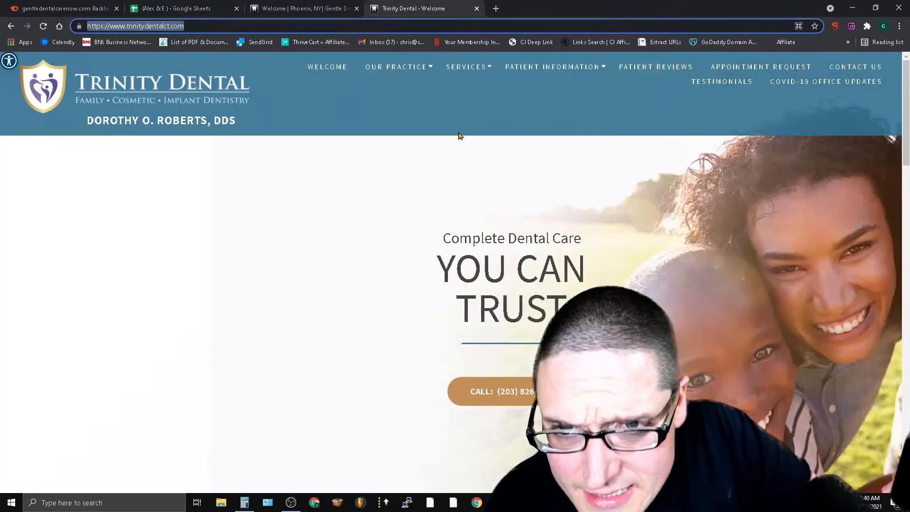
click(203, 5)
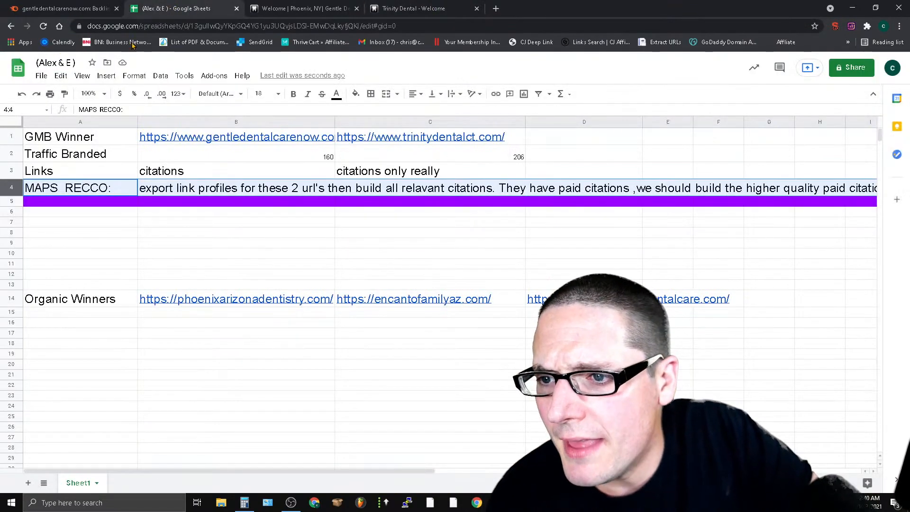
click(61, 6)
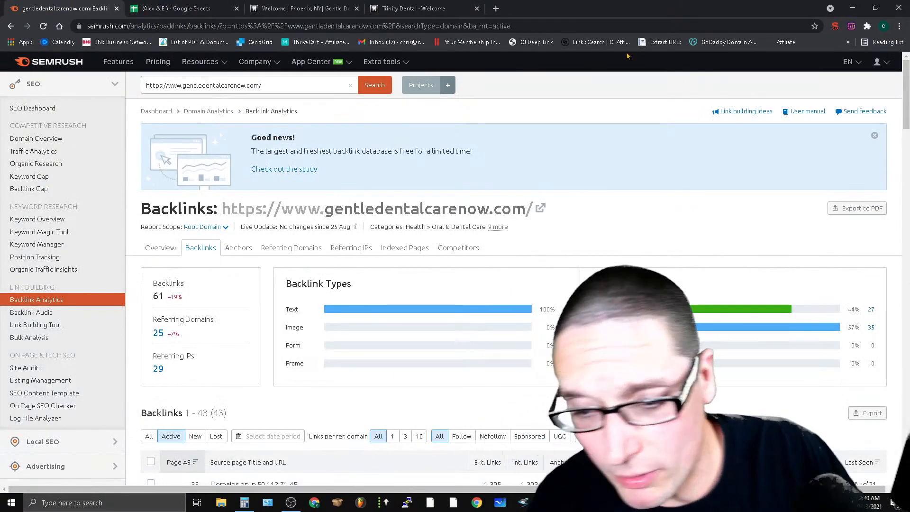
click(180, 8)
click(303, 9)
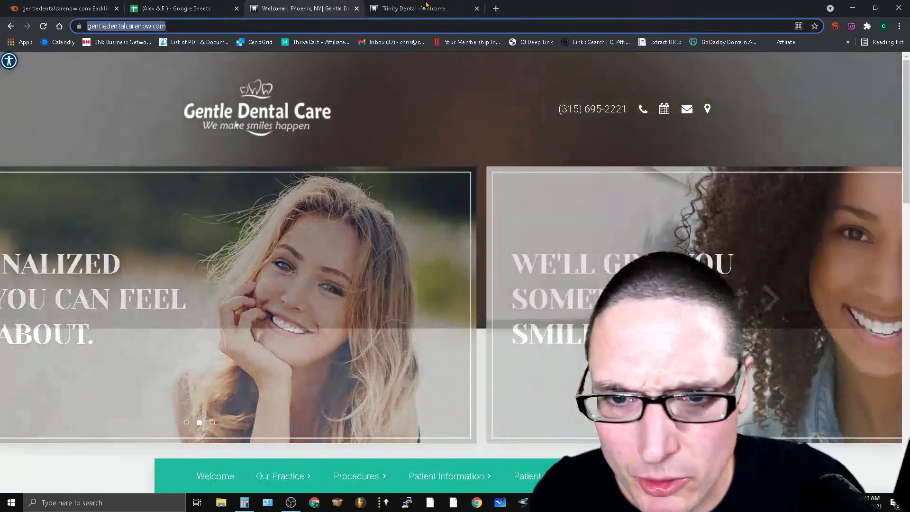
click(425, 6)
click(477, 8)
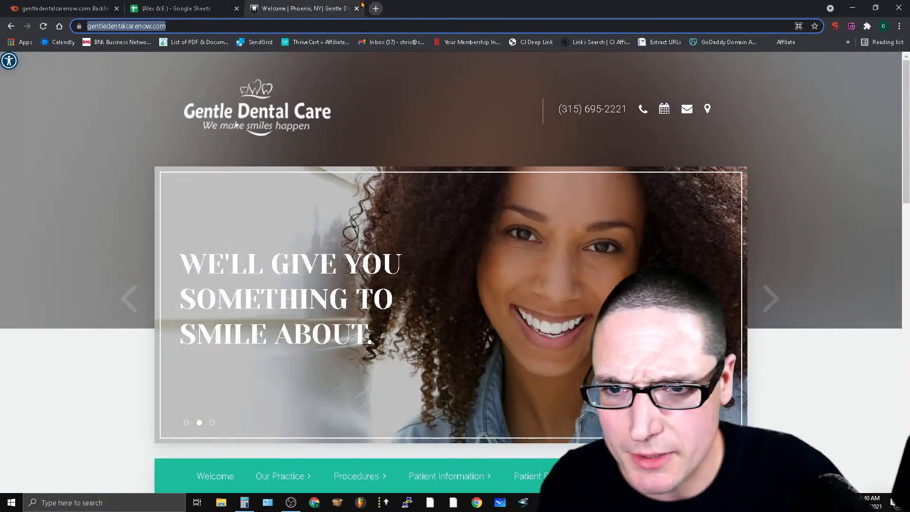
click(356, 8)
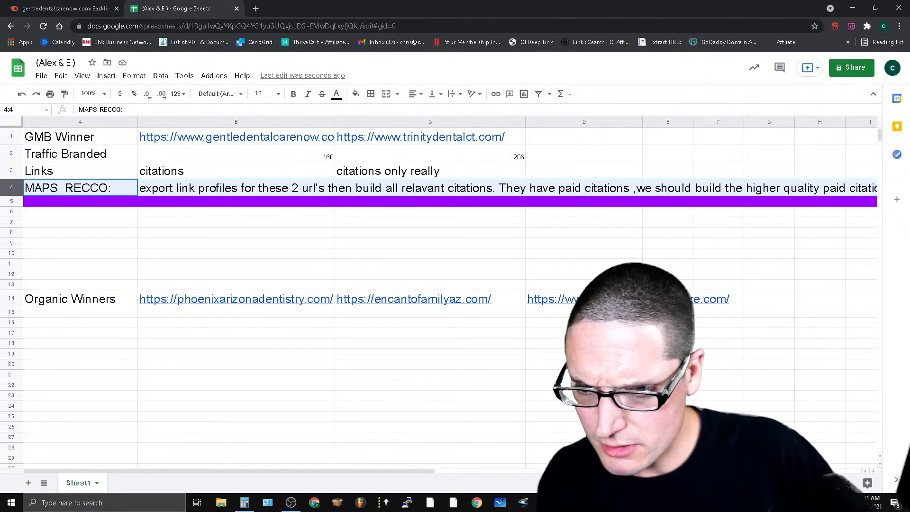
click(199, 300)
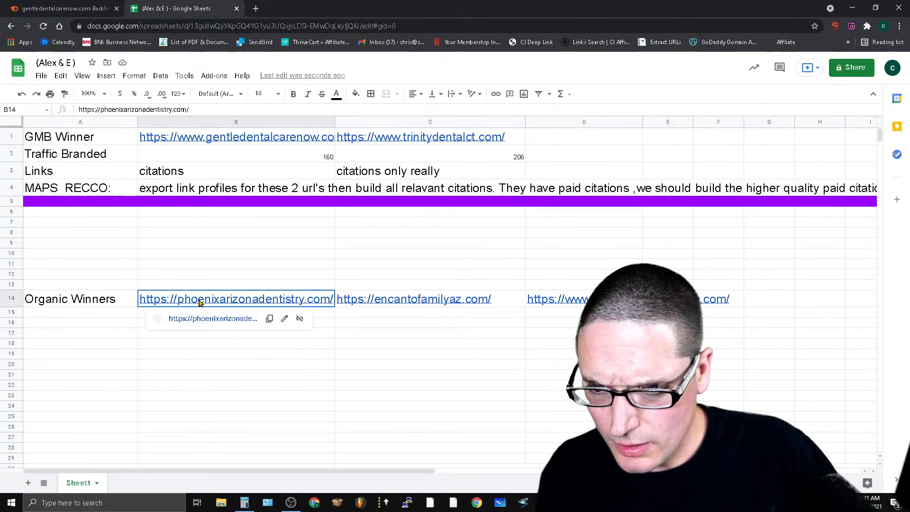
right_click(199, 301)
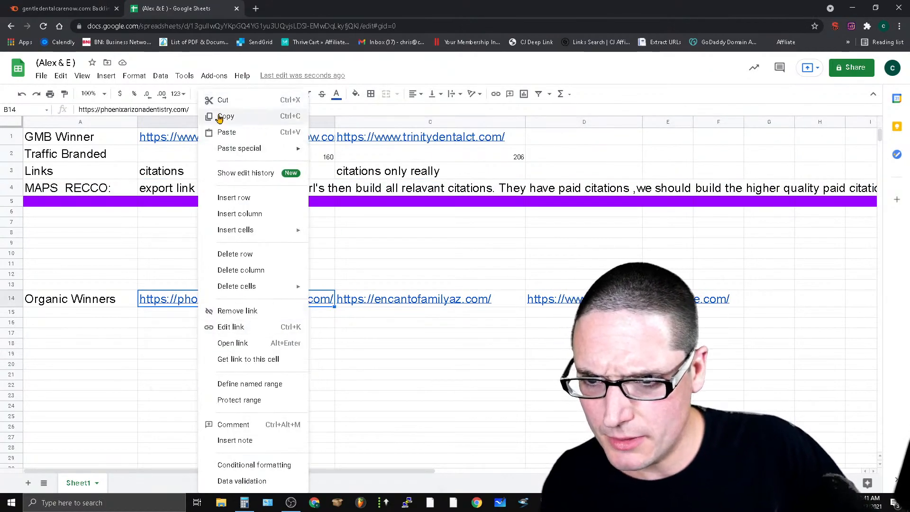
click(245, 104)
click(29, 316)
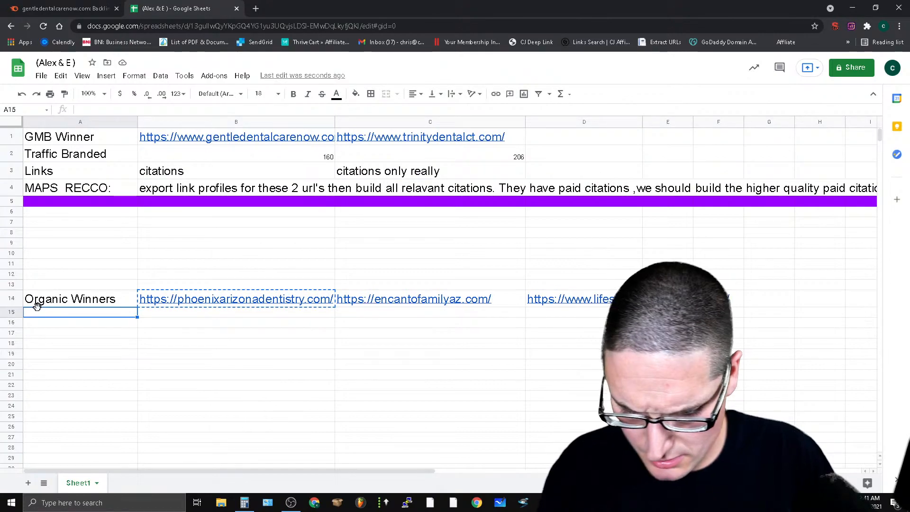
text(https://phoenixarizonadentistry.com/)
click(397, 303)
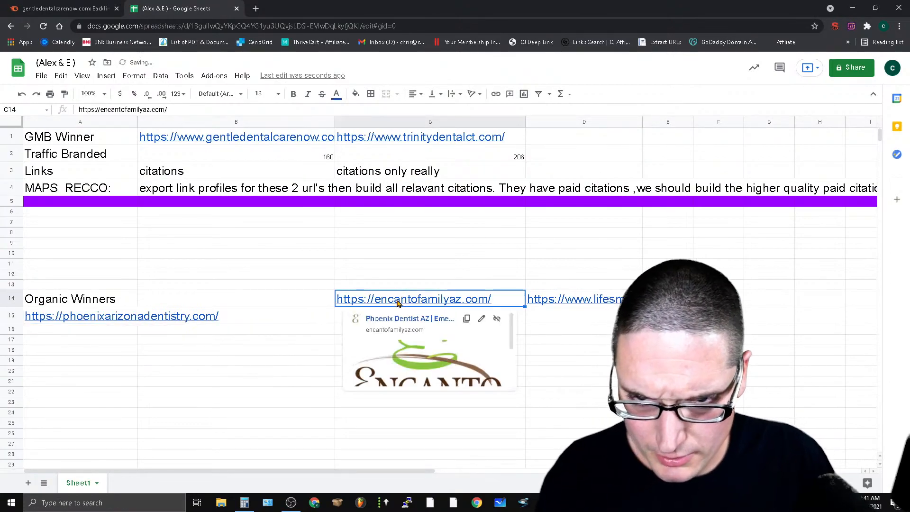
right_click(397, 303)
click(411, 98)
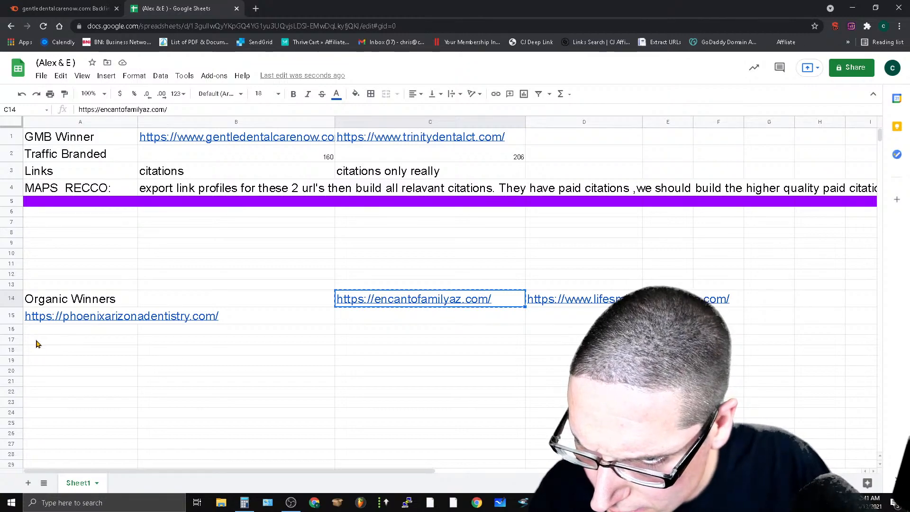
click(37, 341)
key(ctrl+v)
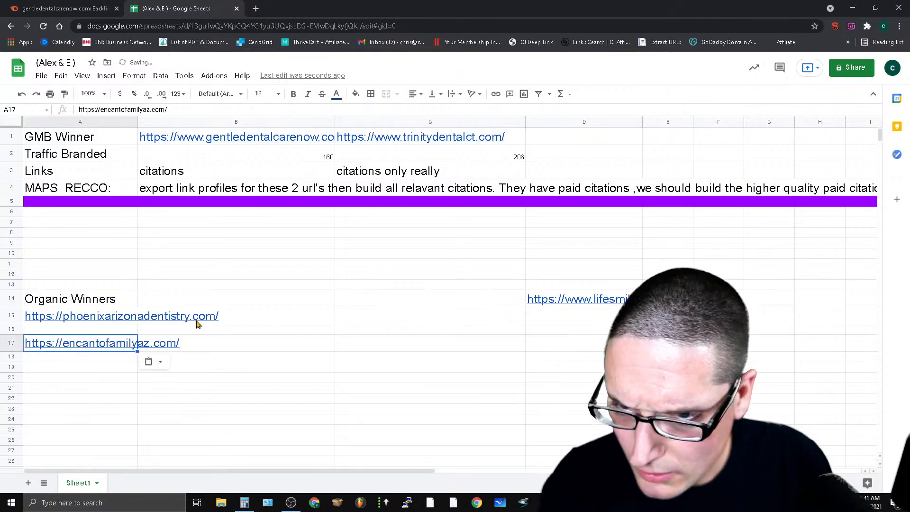
click(591, 306)
right_click(591, 309)
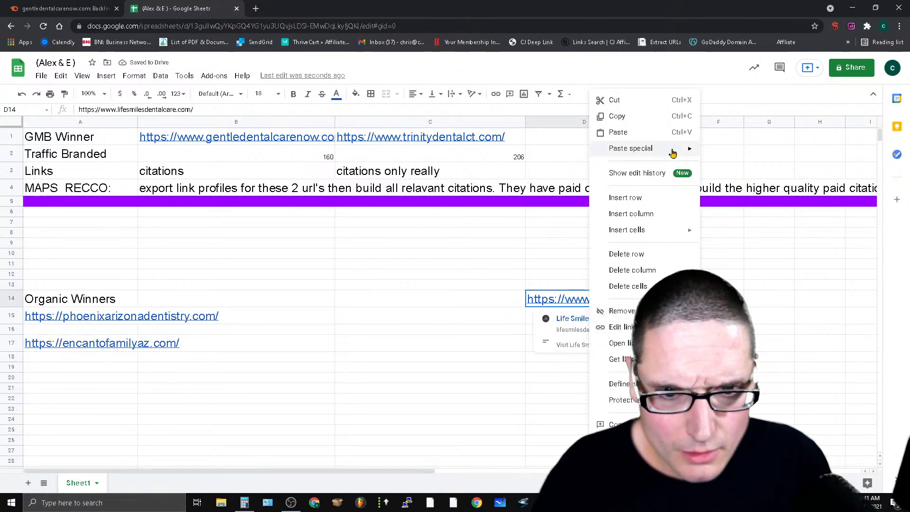
click(598, 97)
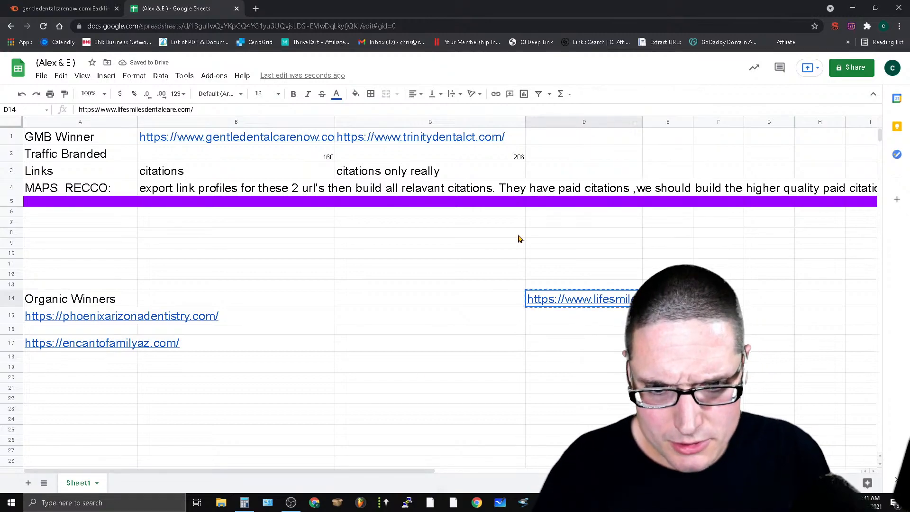
click(34, 372)
key(ctrl+v)
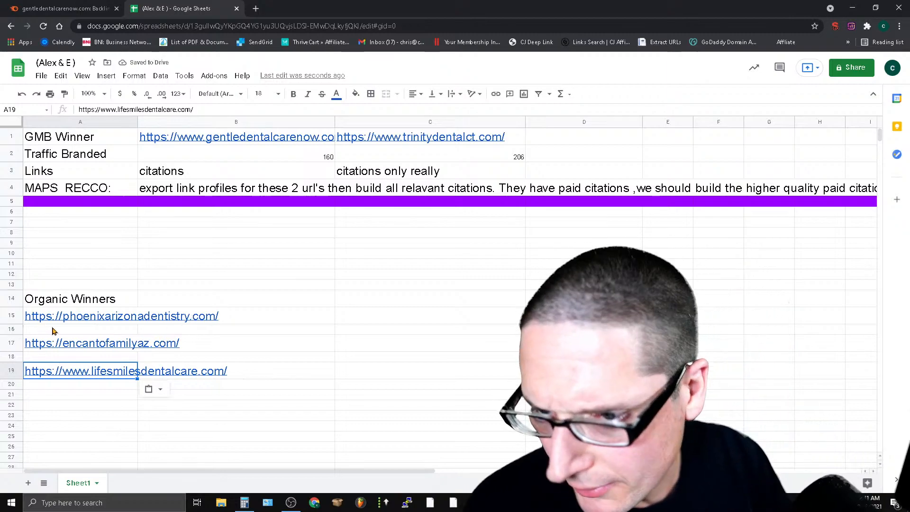
click(76, 311)
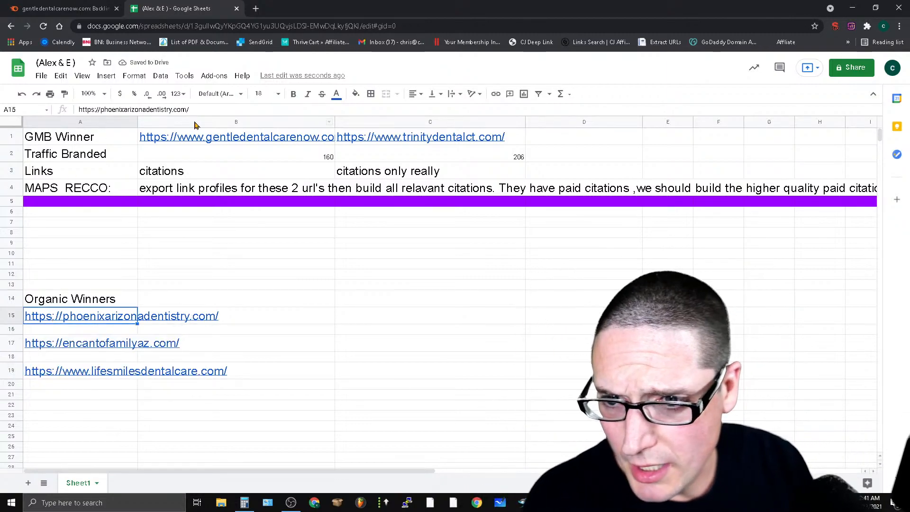
drag(202, 109, 79, 110)
right_click(162, 110)
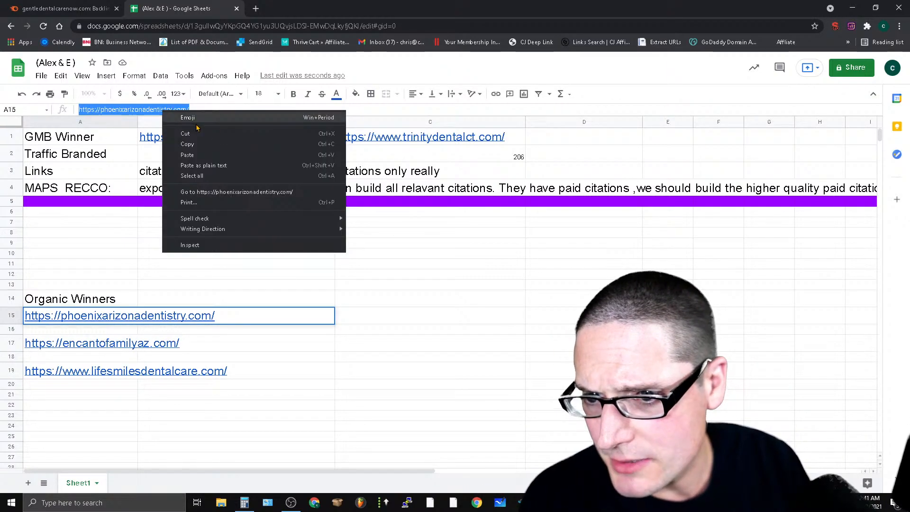
click(227, 144)
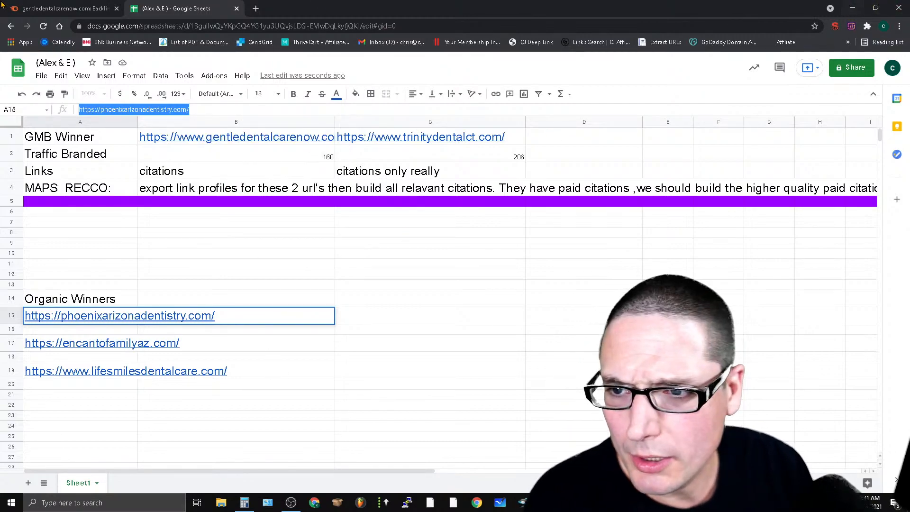
click(27, 5)
click(275, 86)
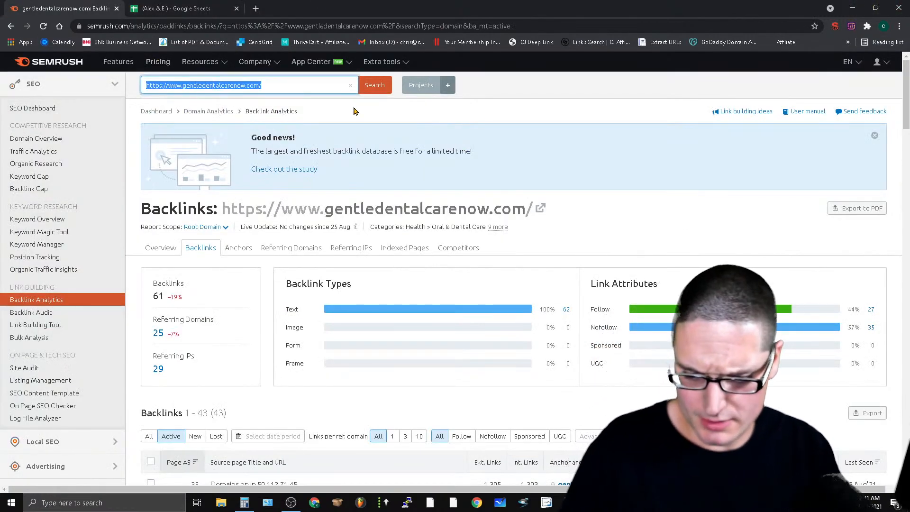
key(ctrl+v)
key(Return)
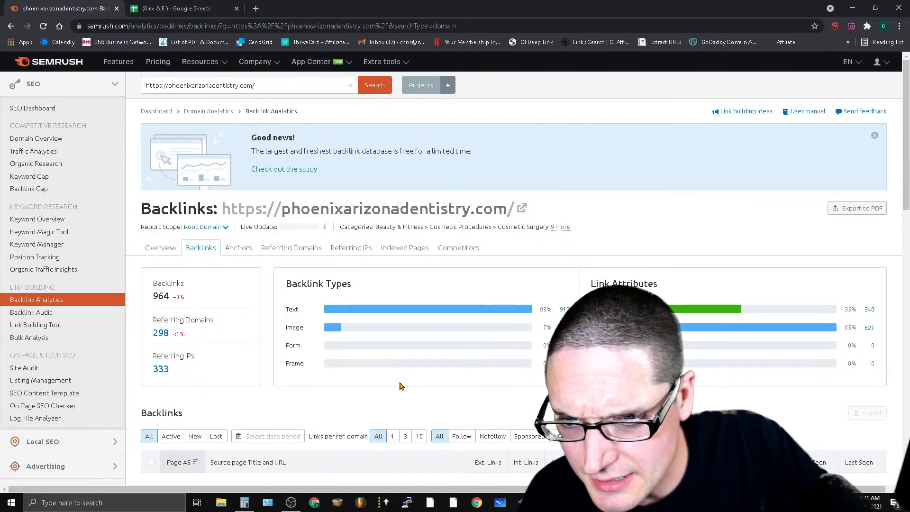
Step: Open the referring domains report for phoenixarizonadentistry.com and filter it to a custom Authority Score range of 50 to 100
click(286, 247)
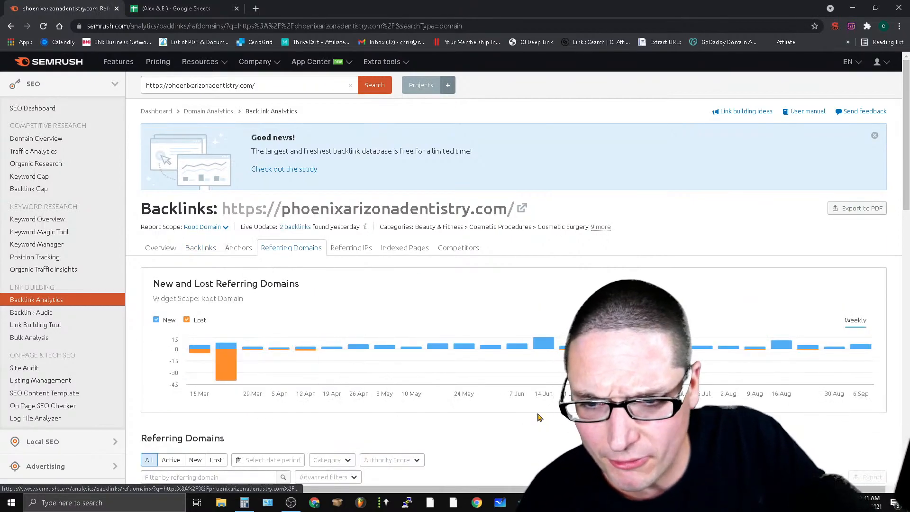
drag(906, 81, 906, 111)
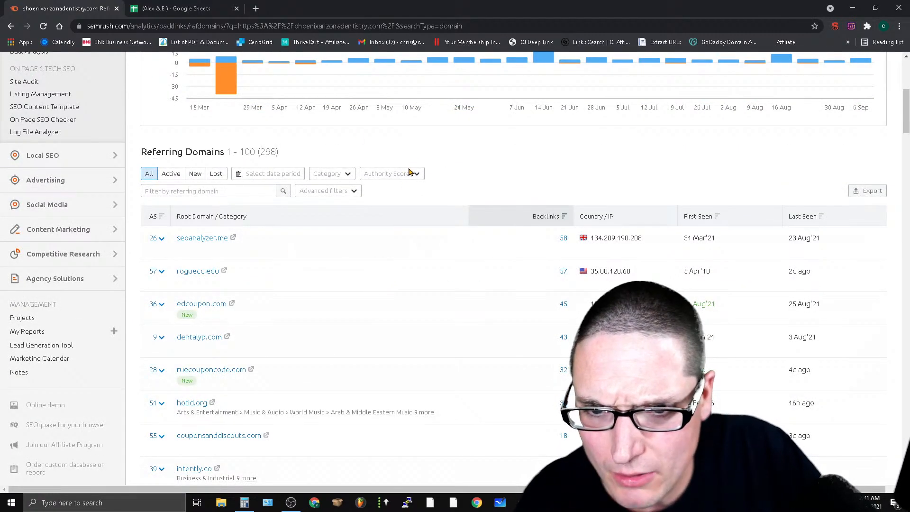
click(394, 174)
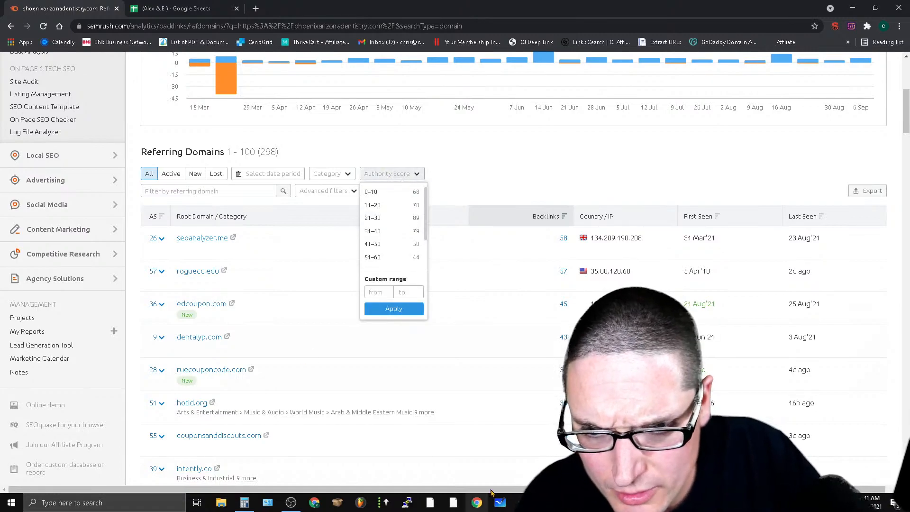
click(375, 291)
key(Tab)
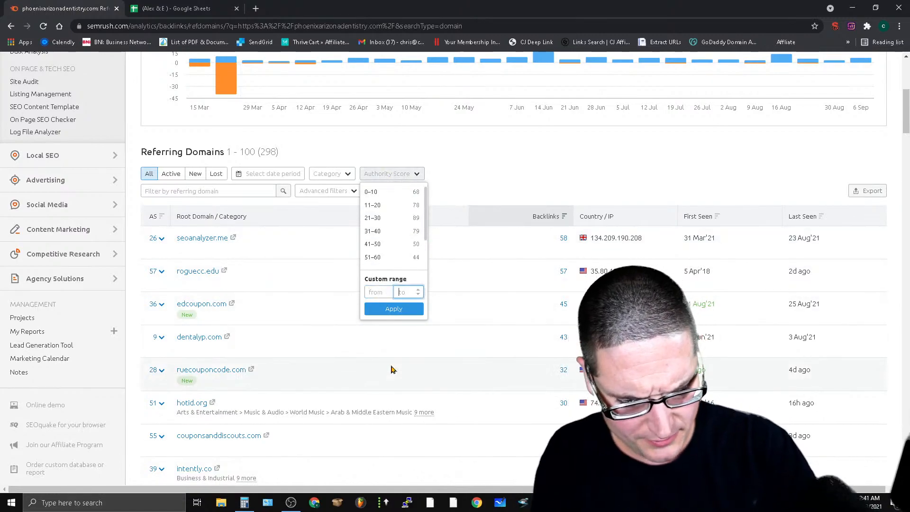
click(386, 293)
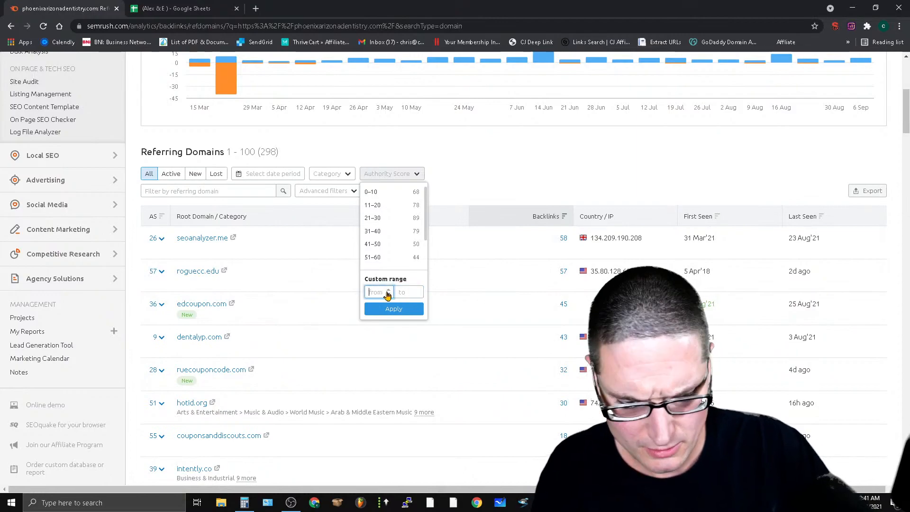
key(Tab)
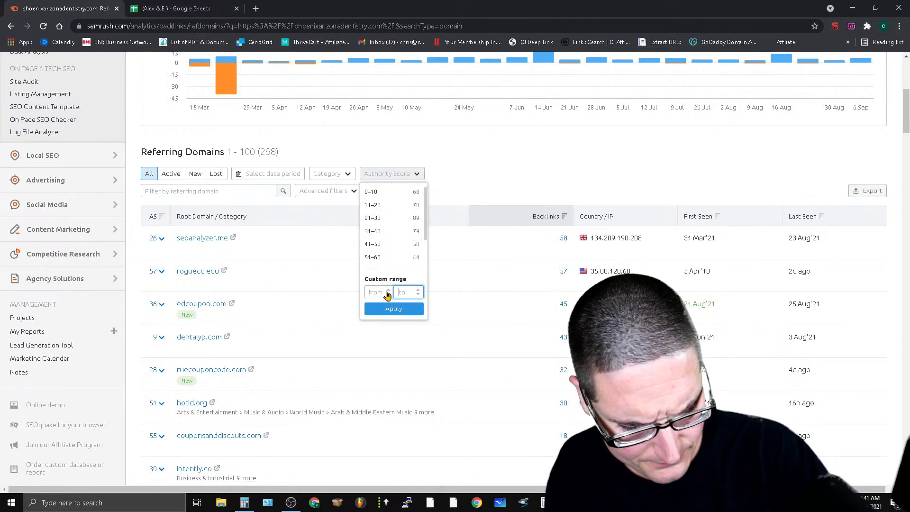
text(50)
click(380, 291)
text(150)
key(Tab)
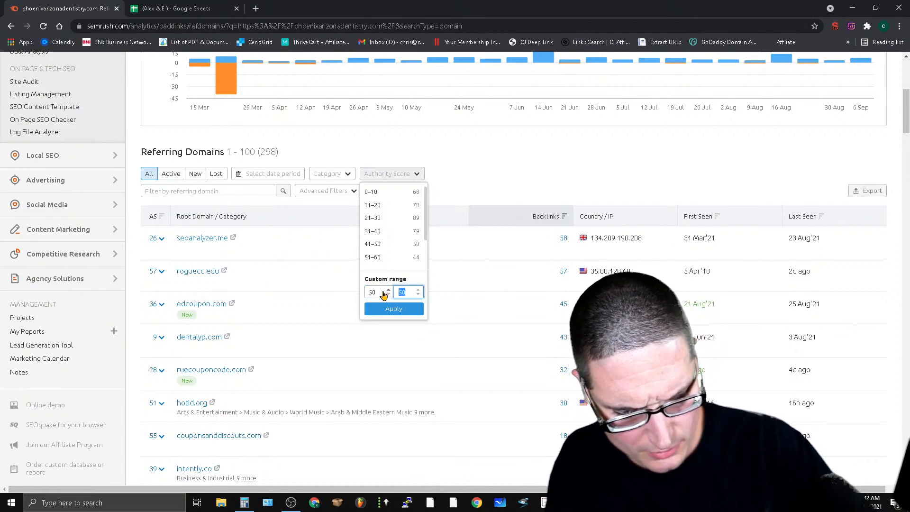
click(385, 311)
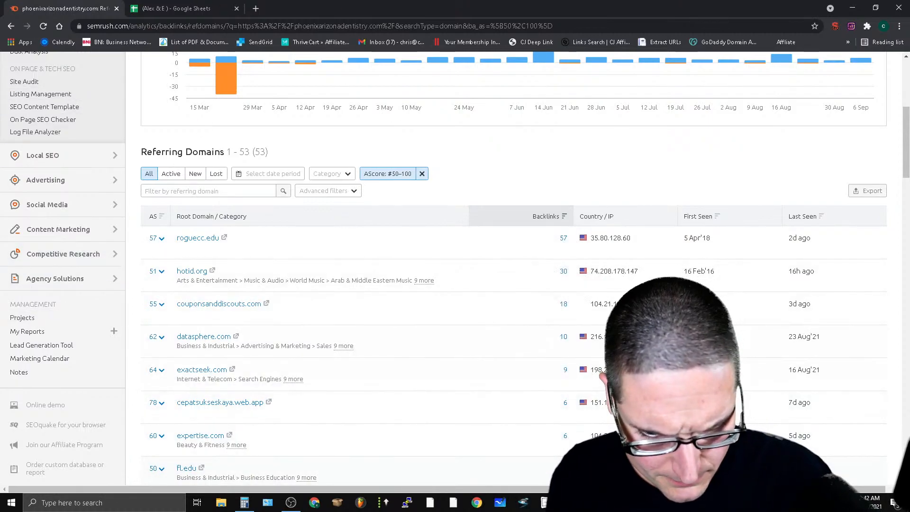
Step: Return to the spreadsheet listing the Organic Winners
click(164, 7)
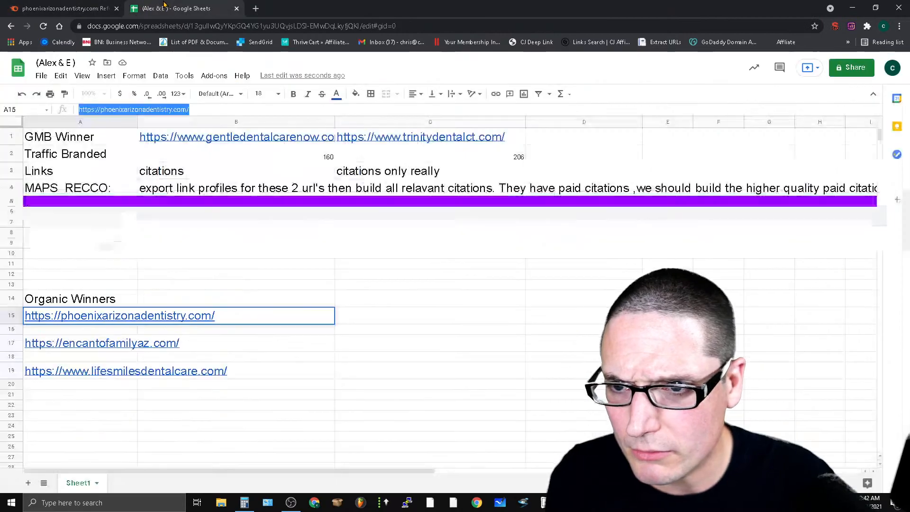
Step: Add the heading "HQ REFERRING DOMAINS:" in C14 and enter 53 below it for phoenixarizonadentistry.com
click(396, 320)
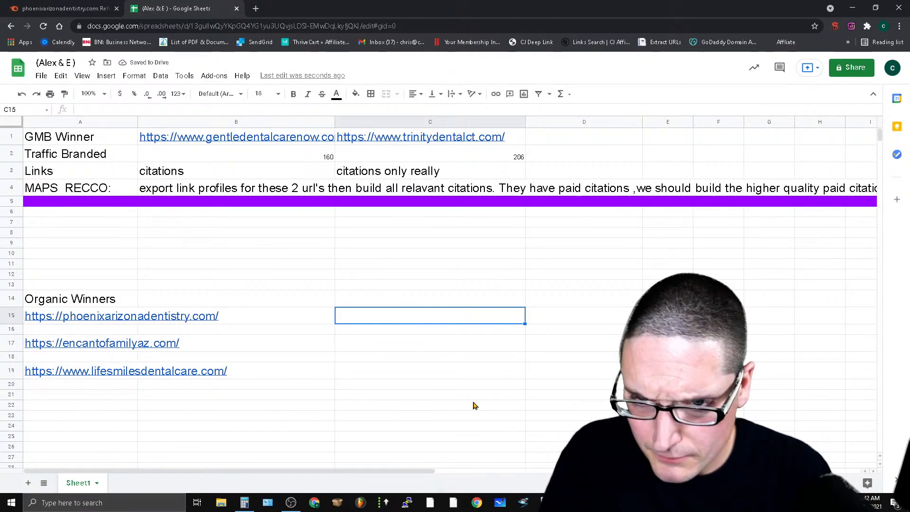
click(425, 303)
text(h)
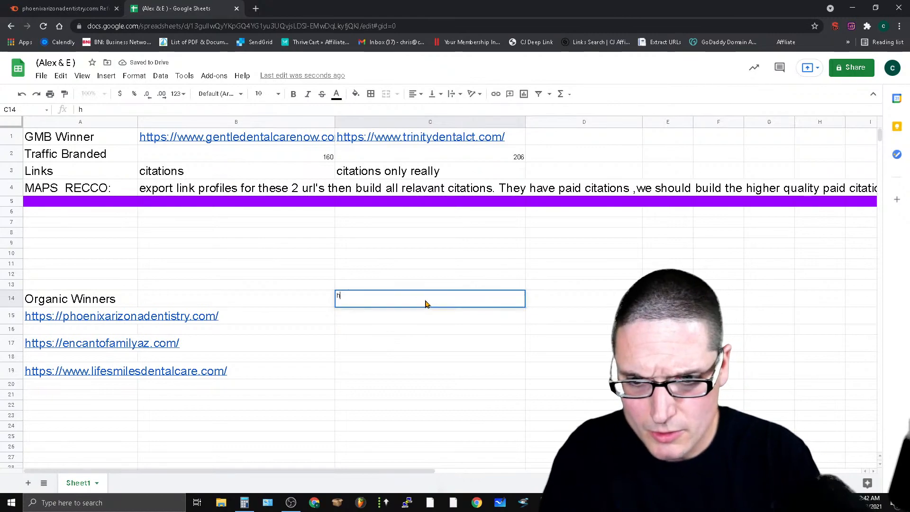
key(BackSpace)
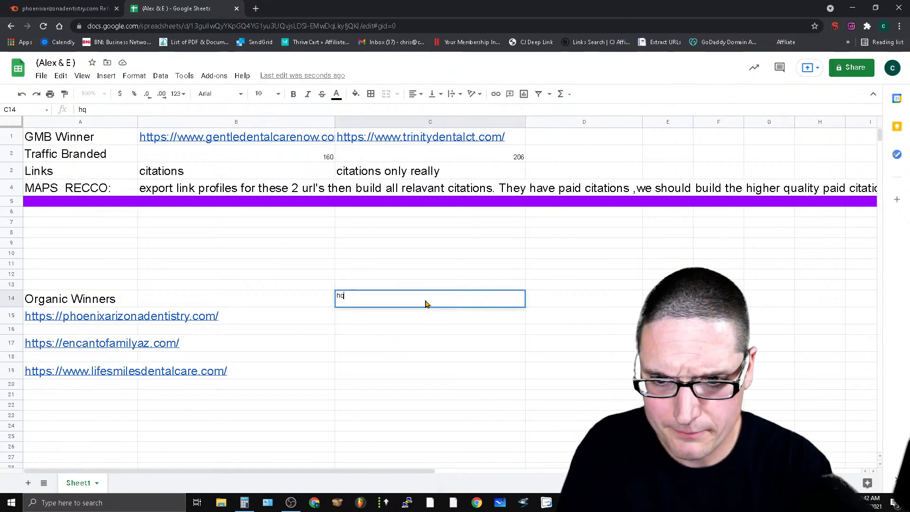
key(BackSpace)
key(BackSpace)
text(h)
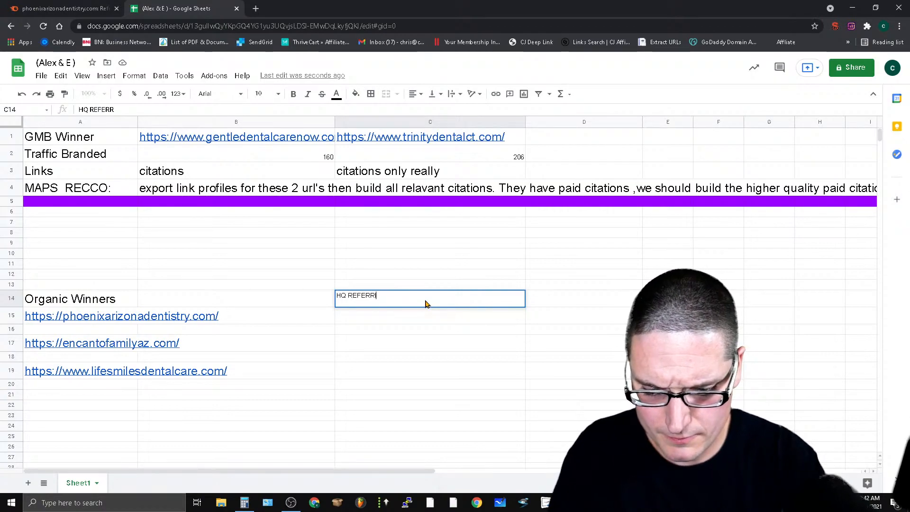
text(OMAINS)
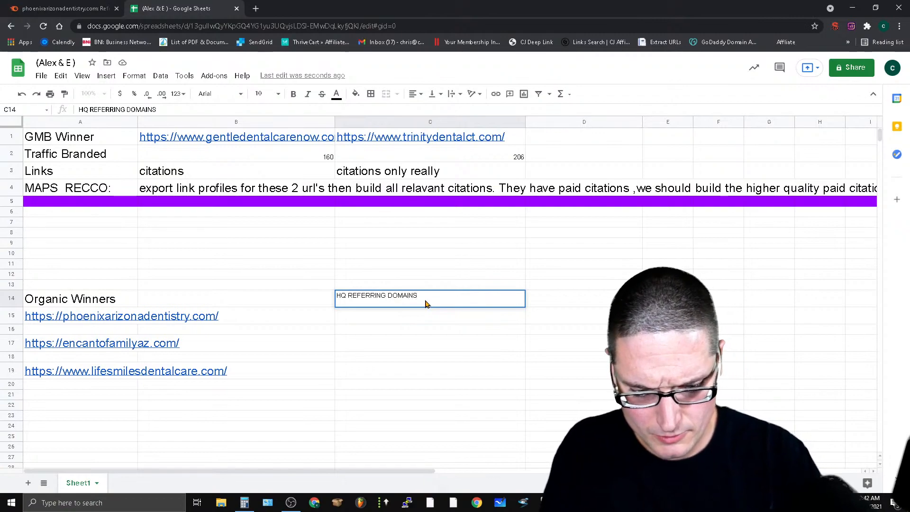
text(:)
key(Return)
text(53)
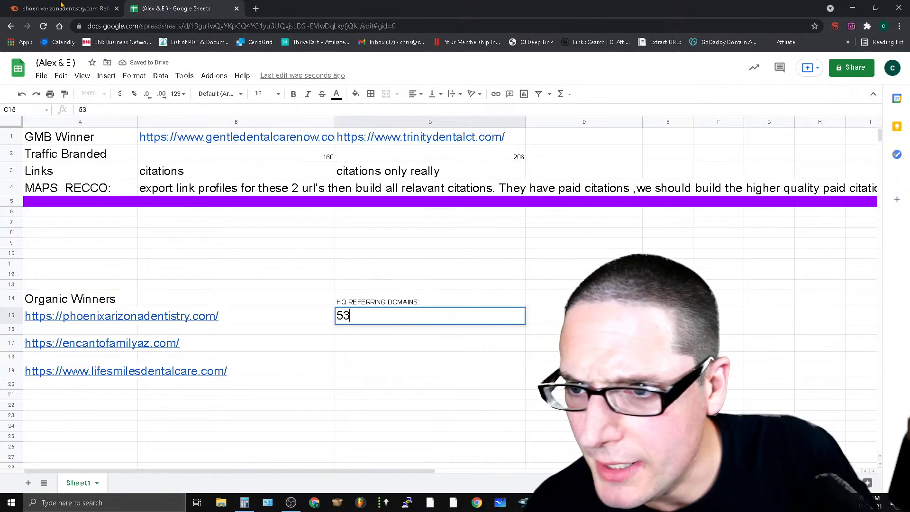
Step: Switch to Semrush and open the Anchors report of the phoenixarizonadentistry.com backlink analysis
key(ctrl+shift+Tab)
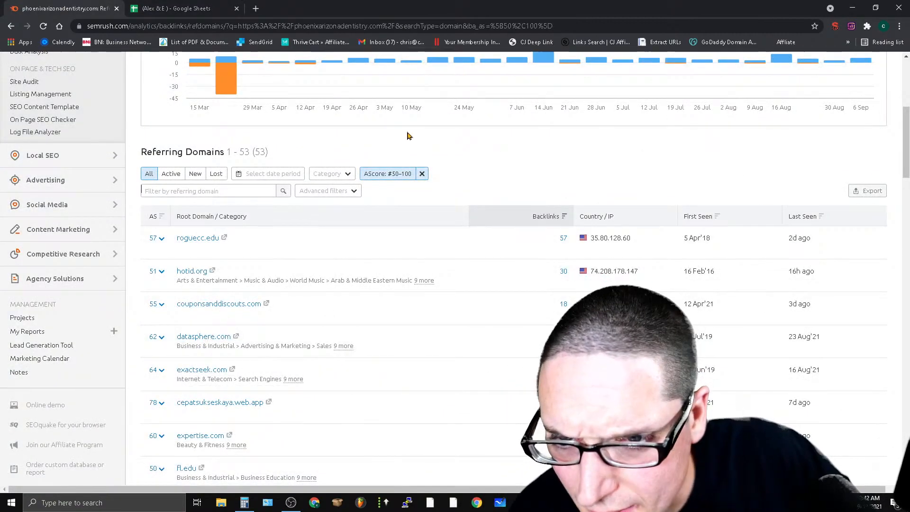
scroll(534, 218, up, 6)
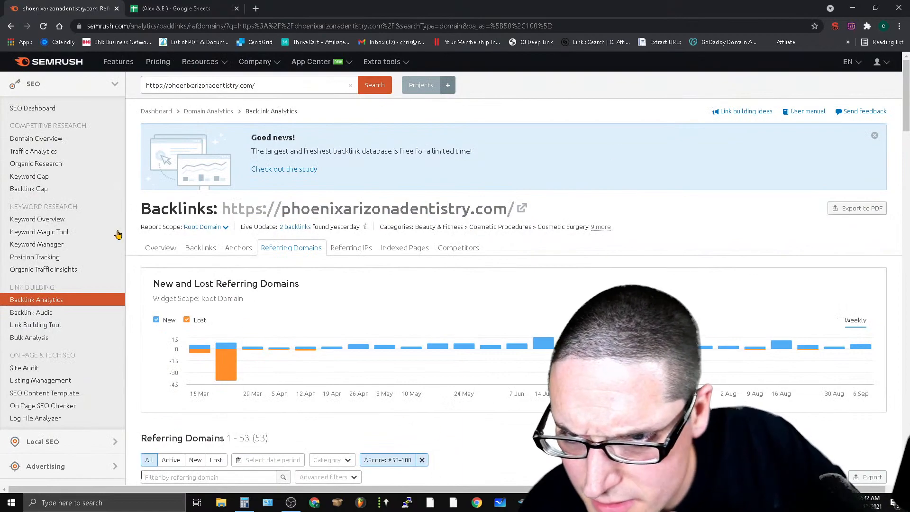
click(238, 247)
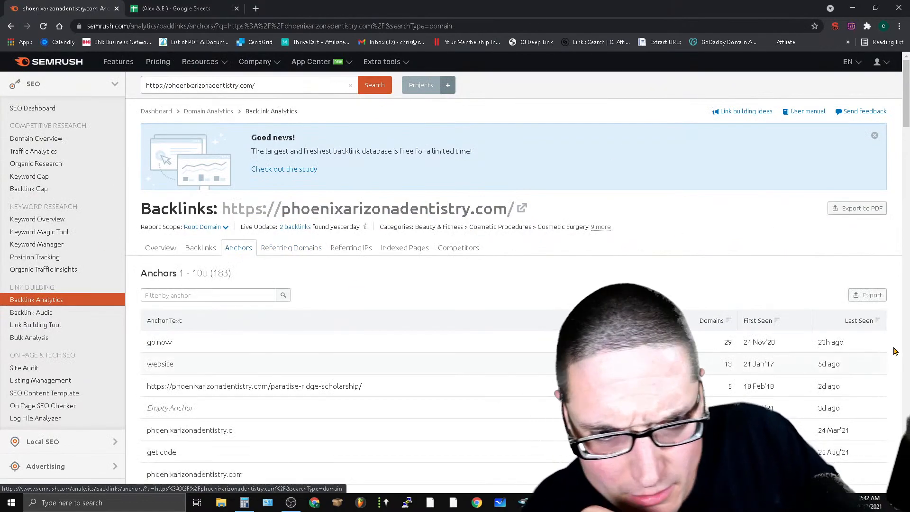
scroll(325, 256, down, 2)
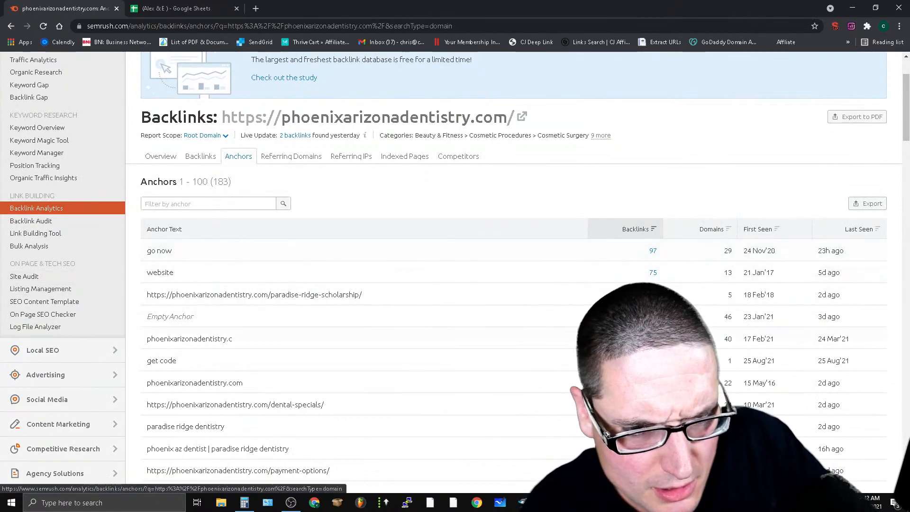
Step: Select and copy the full paradise-ridge-scholarship URL in the anchor text list
drag(147, 294, 368, 299)
click(368, 298)
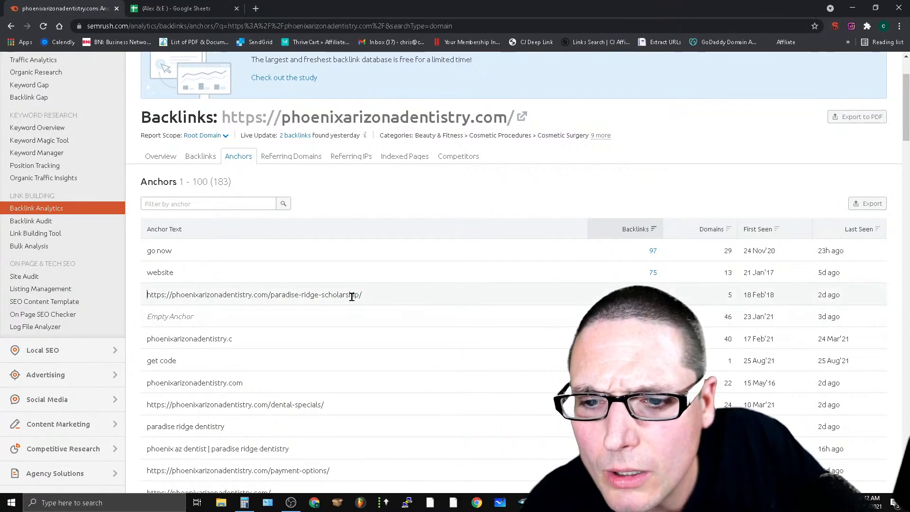
drag(360, 295, 272, 297)
right_click(278, 296)
click(334, 304)
double_click(409, 299)
triple_click(410, 300)
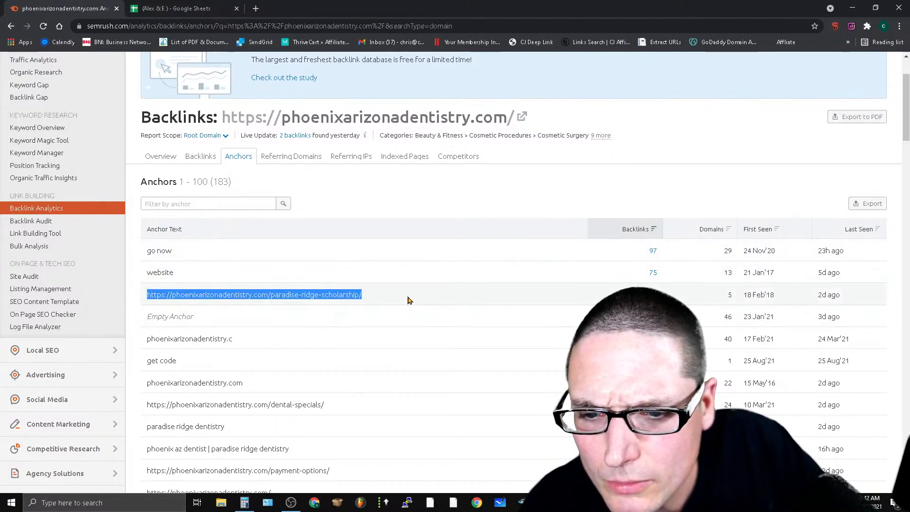
right_click(347, 295)
click(452, 305)
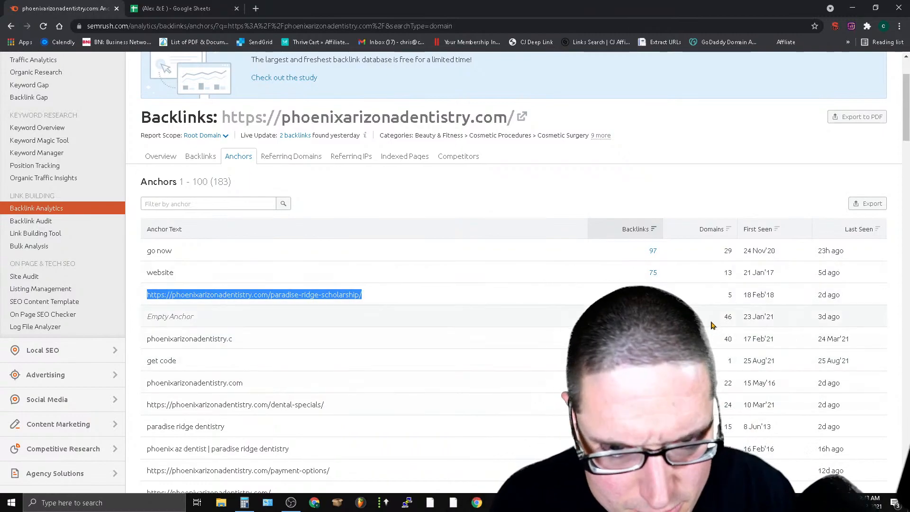
Step: Review the backlinks that use the paradise-ridge-scholarship URL as anchor, and return to the Anchors report
click(653, 294)
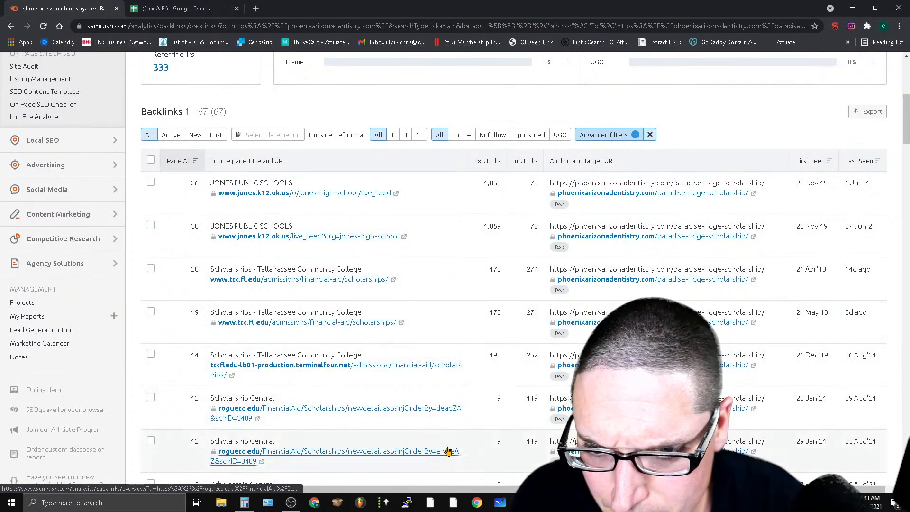
click(6, 30)
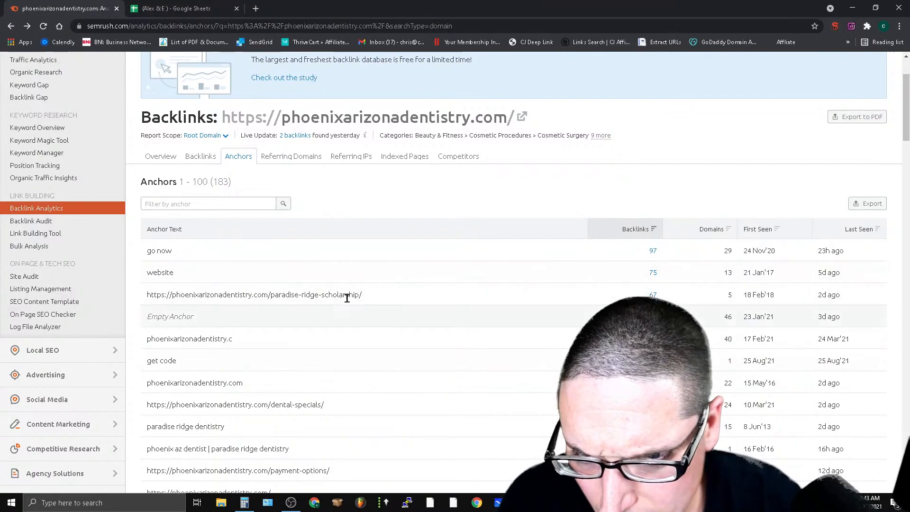
drag(155, 305, 331, 290)
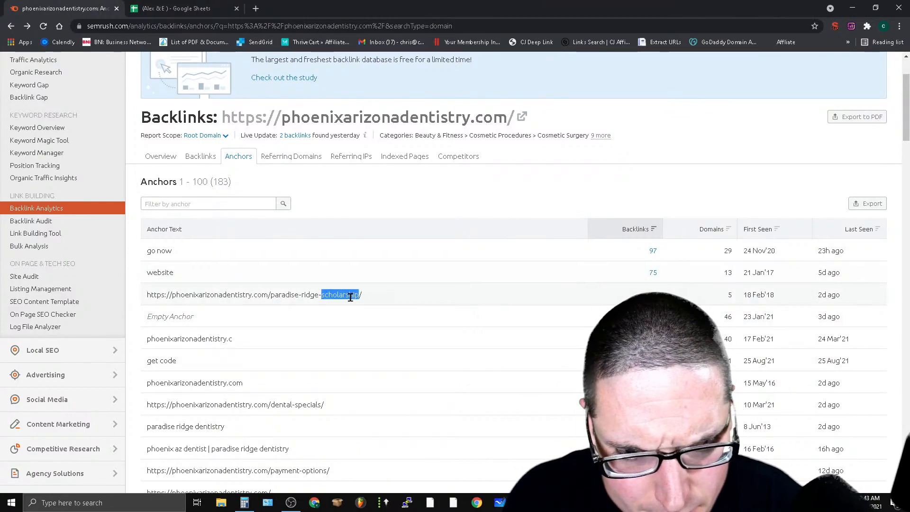
triple_click(350, 297)
right_click(347, 298)
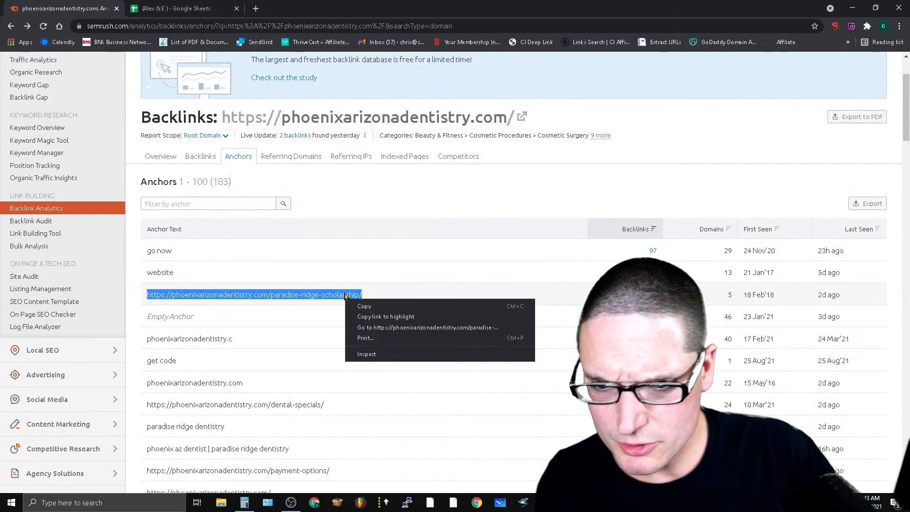
click(374, 308)
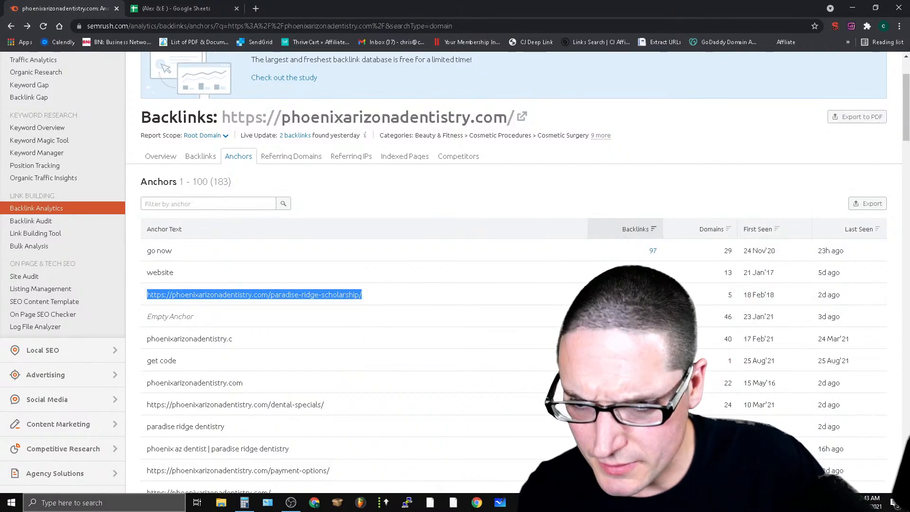
key(ctrl+Tab)
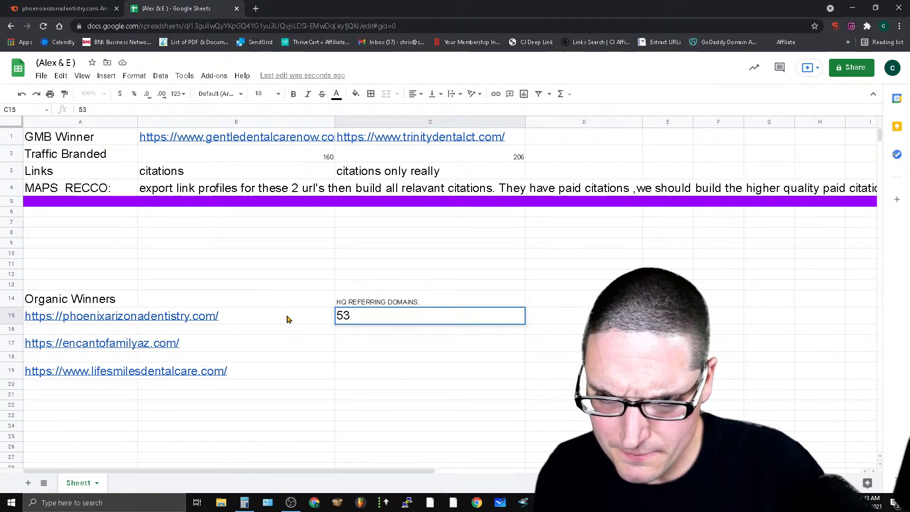
click(537, 319)
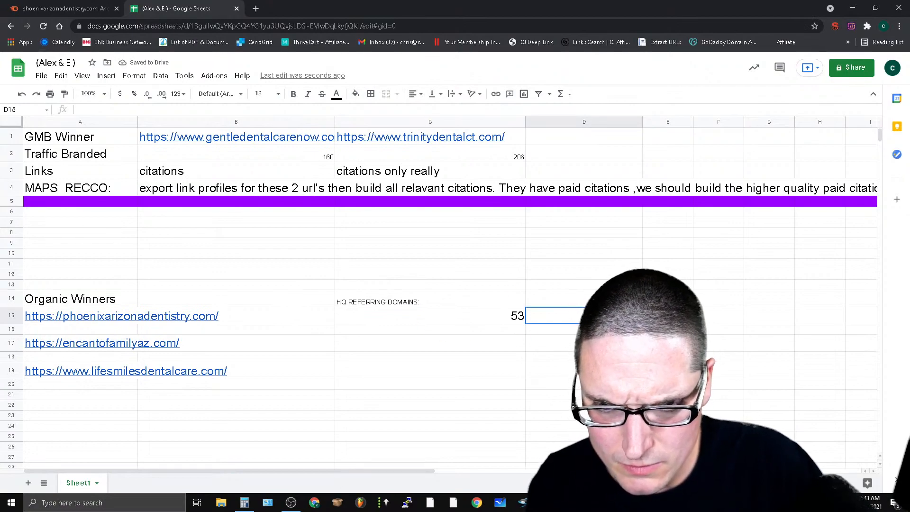
key(ctrl+v)
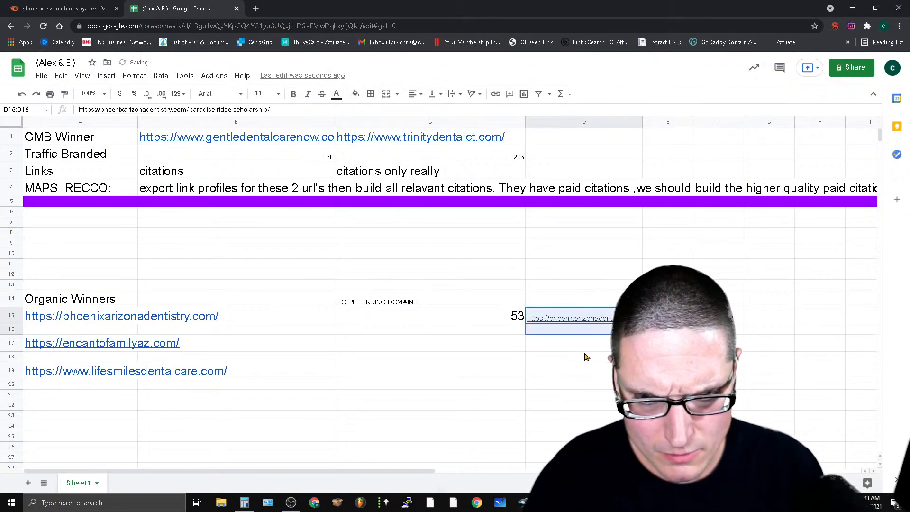
Step: Add the heading "Special Feature:" in D14 above the scholarship URL
click(542, 302)
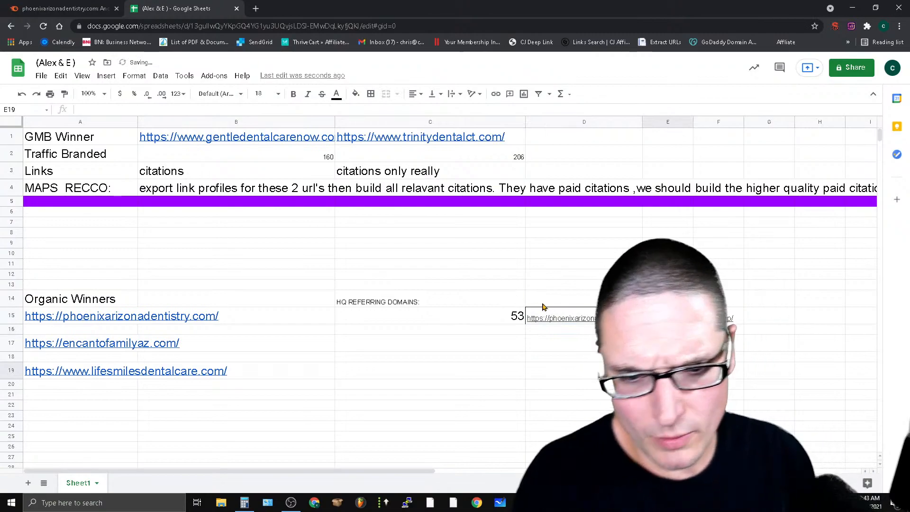
text(sPECIAL)
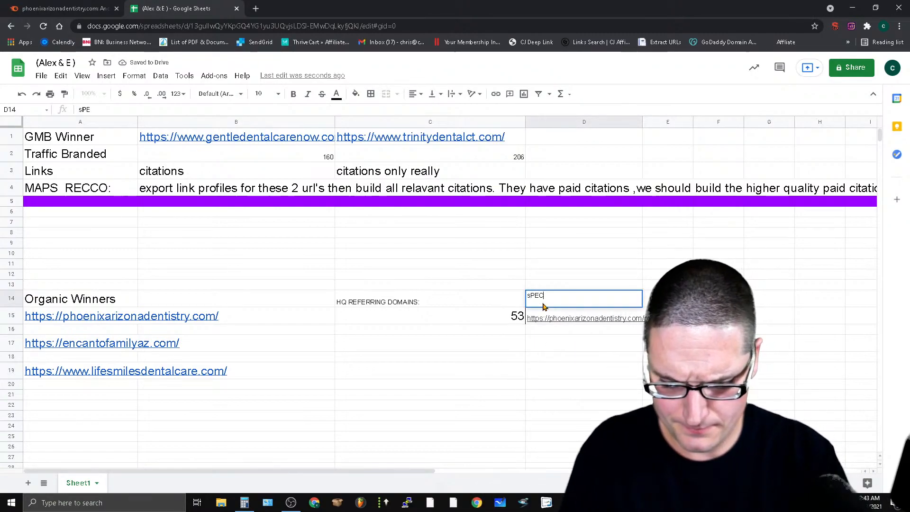
key(BackSpace)
key(BackSpace)
key(BackSpace)
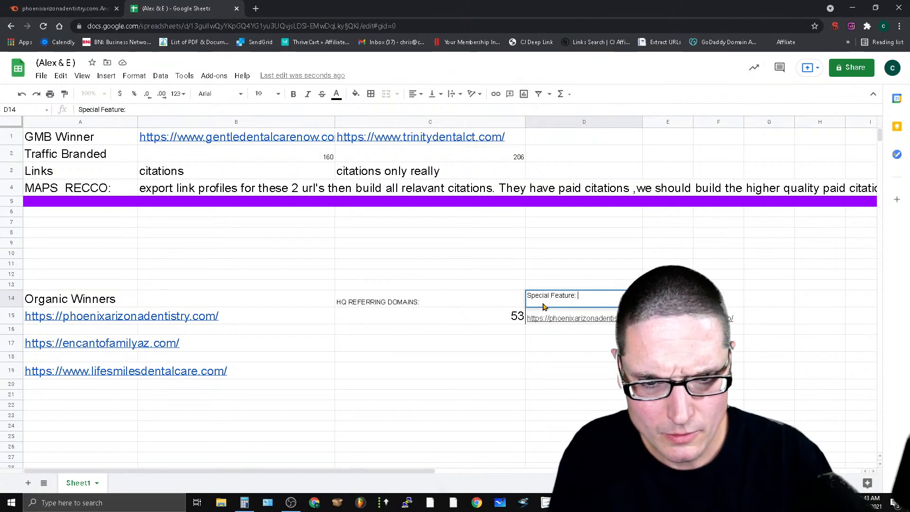
click(553, 318)
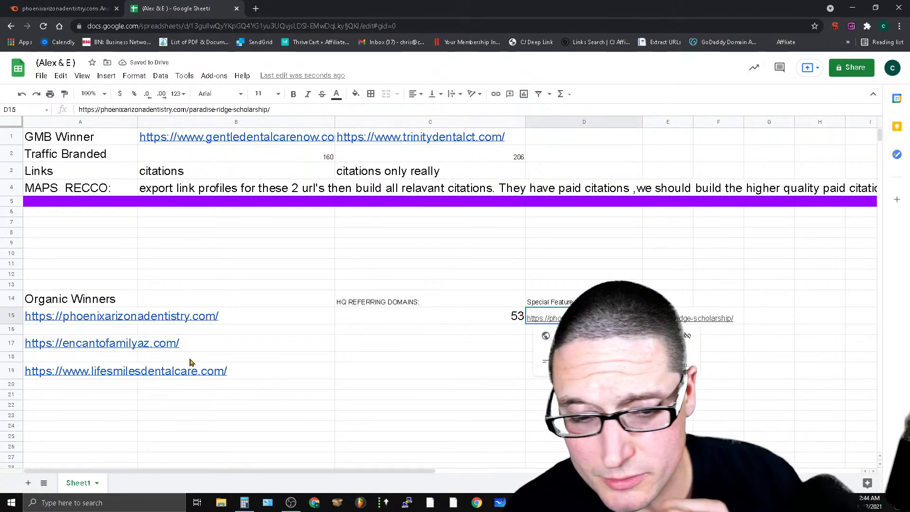
Step: Switch to Semrush and examine the site's anchor texts with their backlinks, domains and first- and last-seen dates
key(ctrl+Tab)
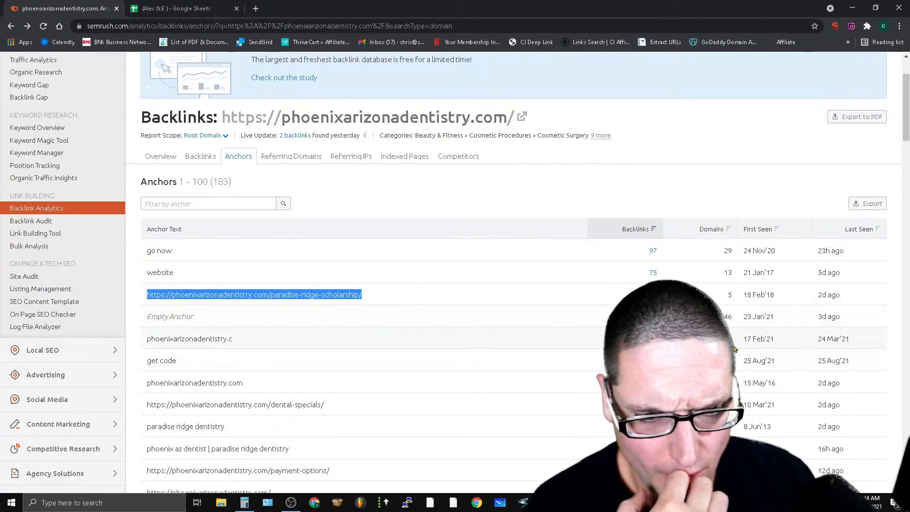
drag(842, 294, 817, 294)
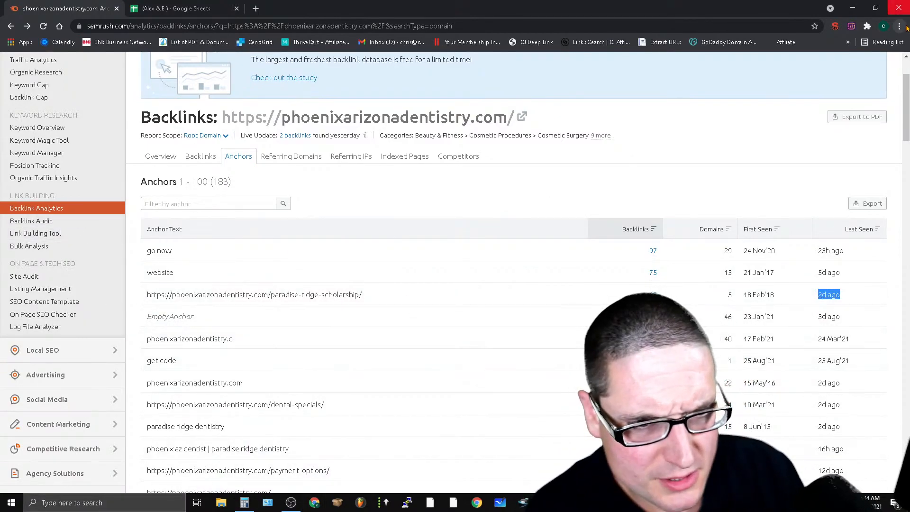
scroll(522, 284, down, 1)
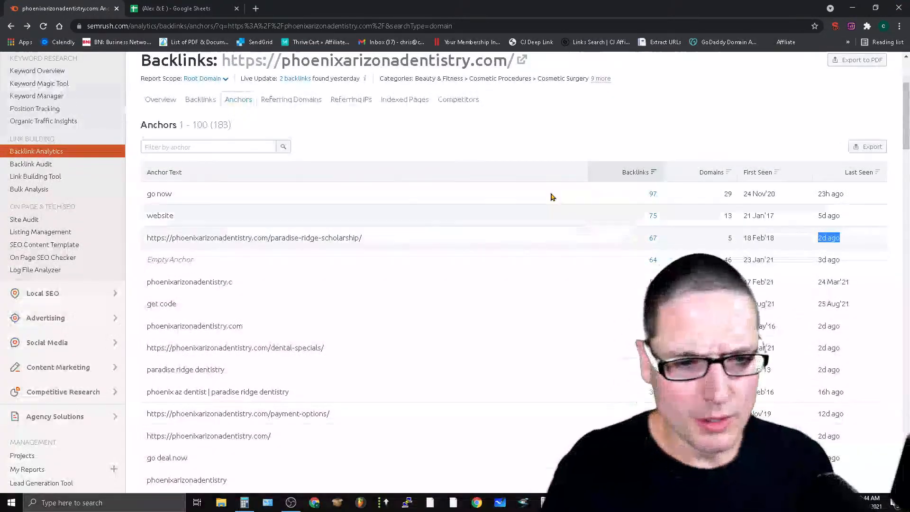
mouse_move(147, 238)
mouse_down()
mouse_move(337, 236)
mouse_move(147, 238)
mouse_up()
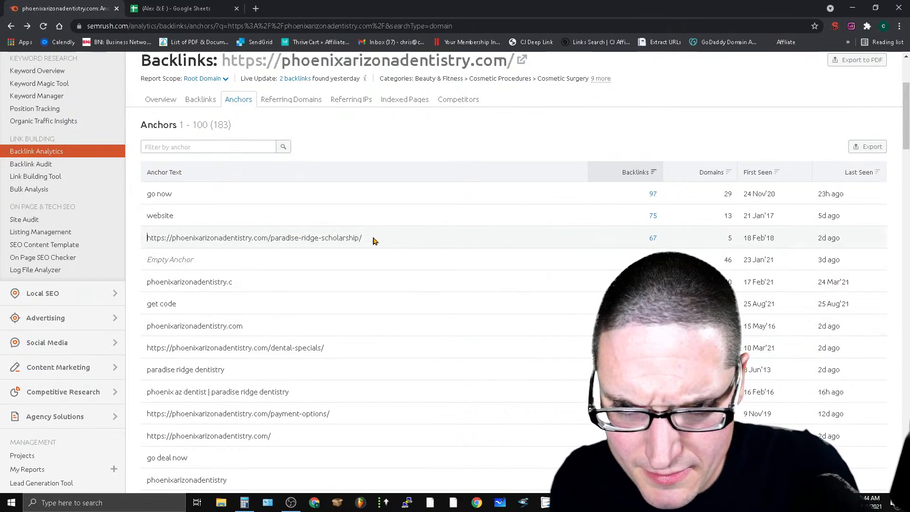
shift+click(350, 240)
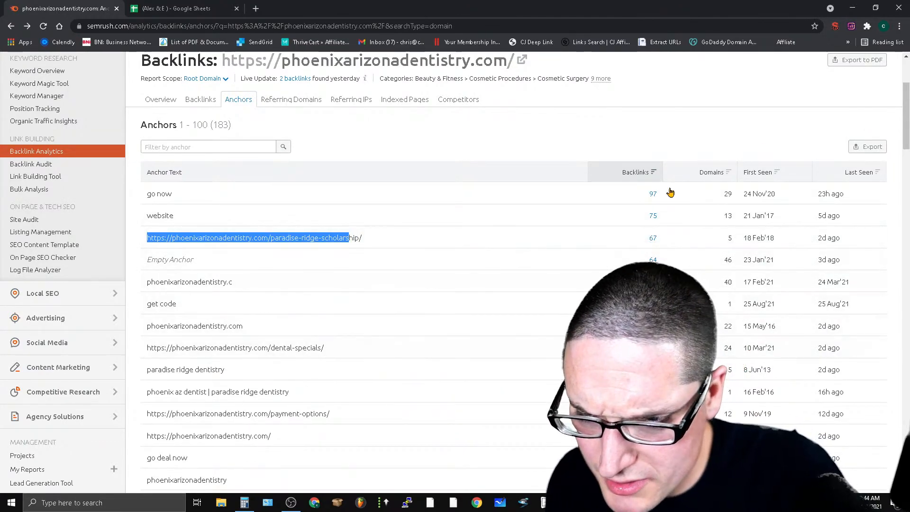
scroll(513, 390, up, 3)
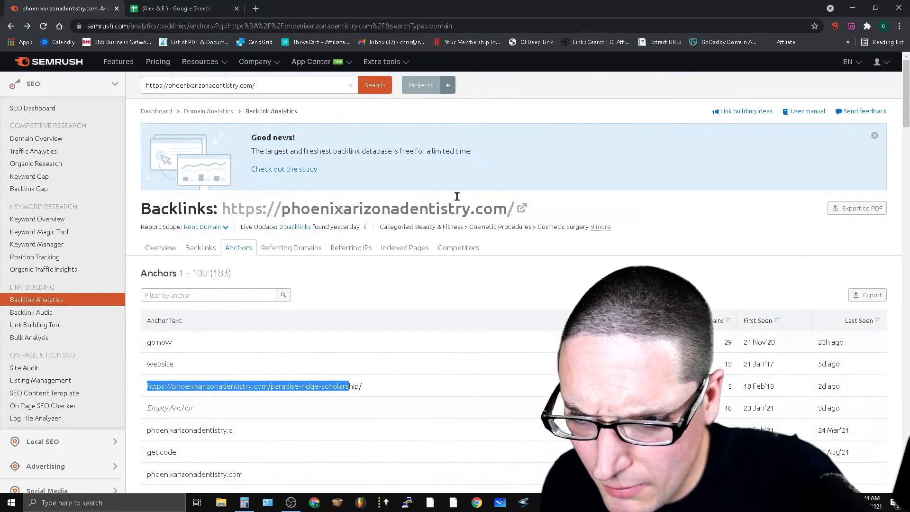
scroll(451, 343, down, 3)
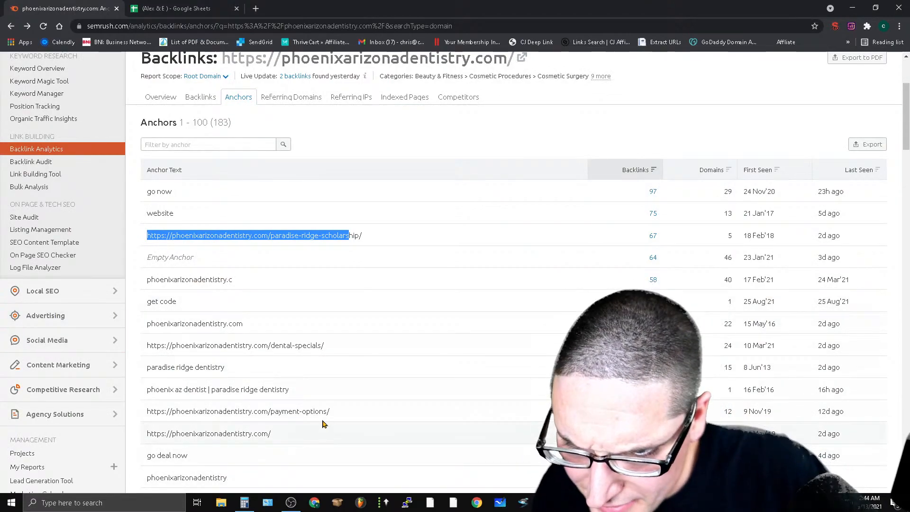
scroll(400, 325, down, 3)
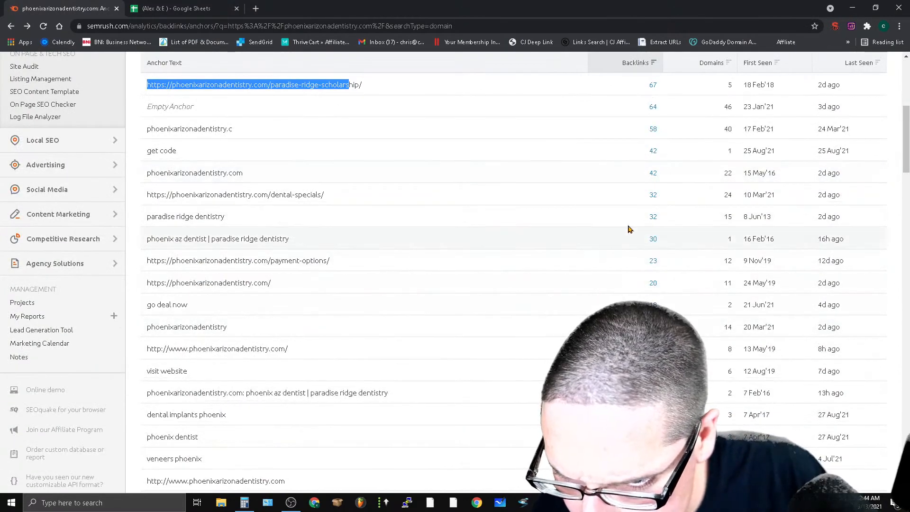
drag(905, 148, 909, 176)
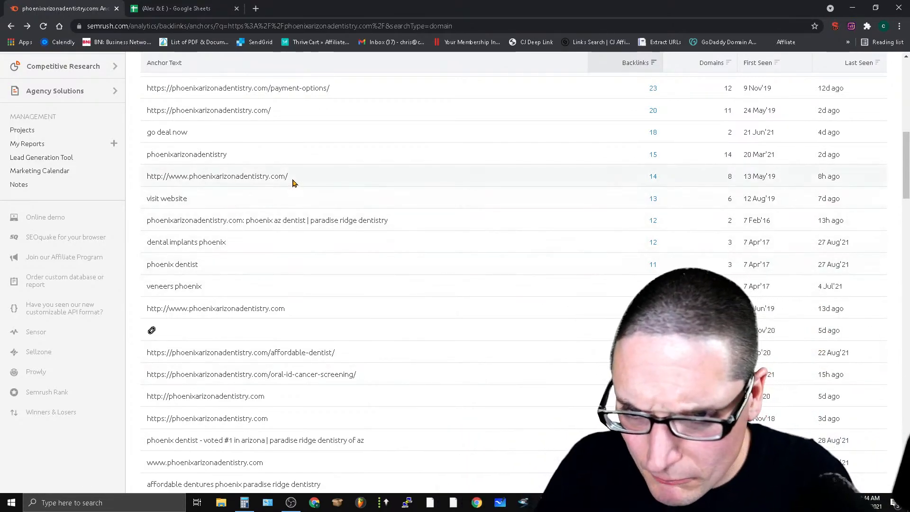
drag(324, 173, 183, 199)
click(402, 281)
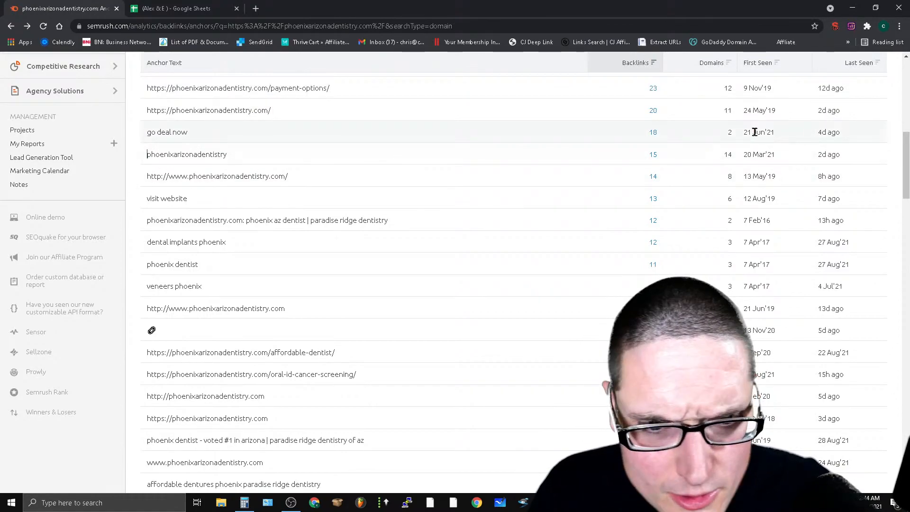
Step: Open the backlinks that use the anchor phoenixarizonadentistry, limit them to follow links, and examine their source pages and dates
click(653, 155)
scroll(488, 369, down, 10)
scroll(432, 397, up, 3)
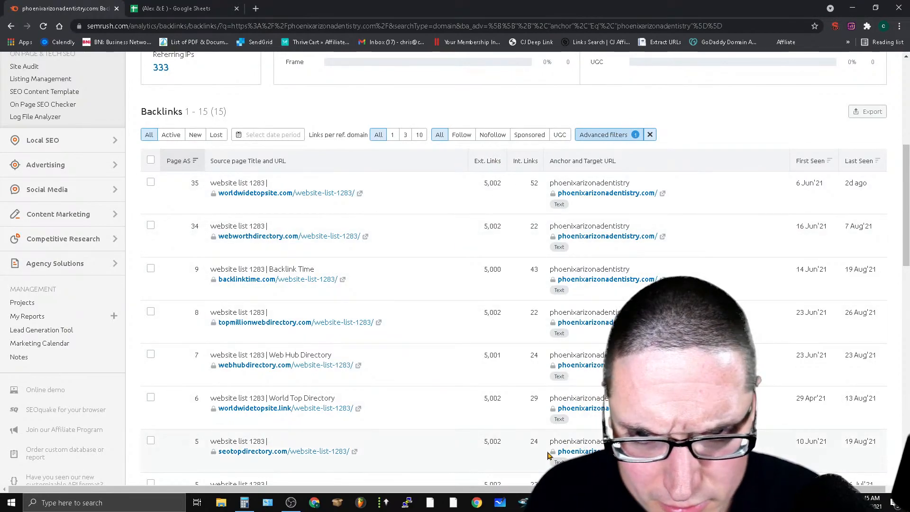
click(460, 136)
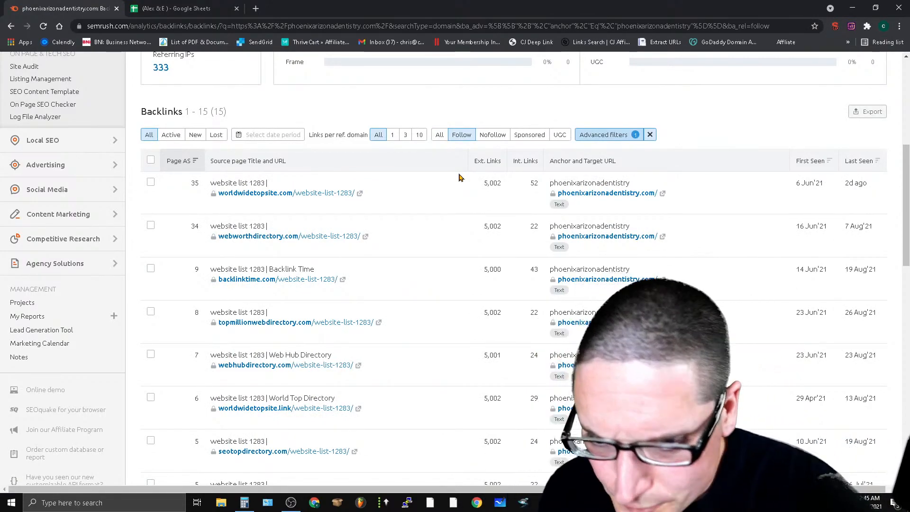
scroll(445, 315, down, 3)
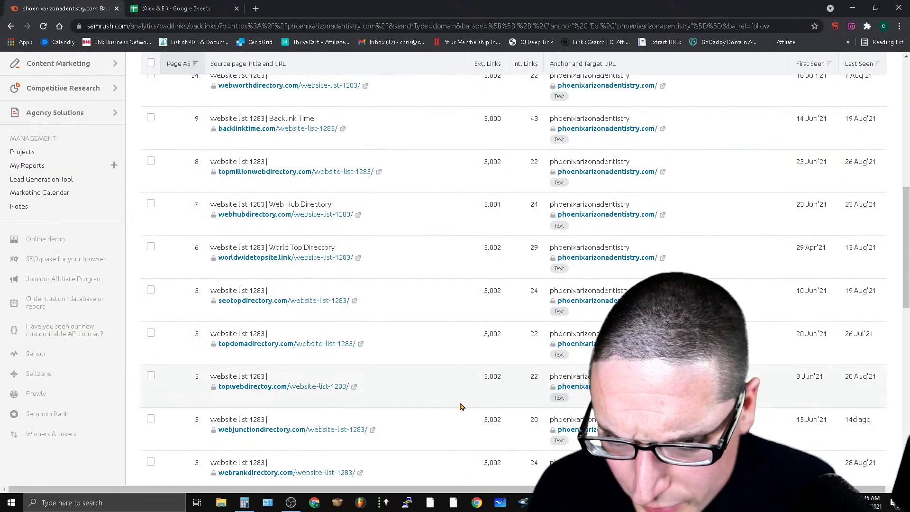
scroll(459, 404, down, 4)
scroll(261, 441, down, 3)
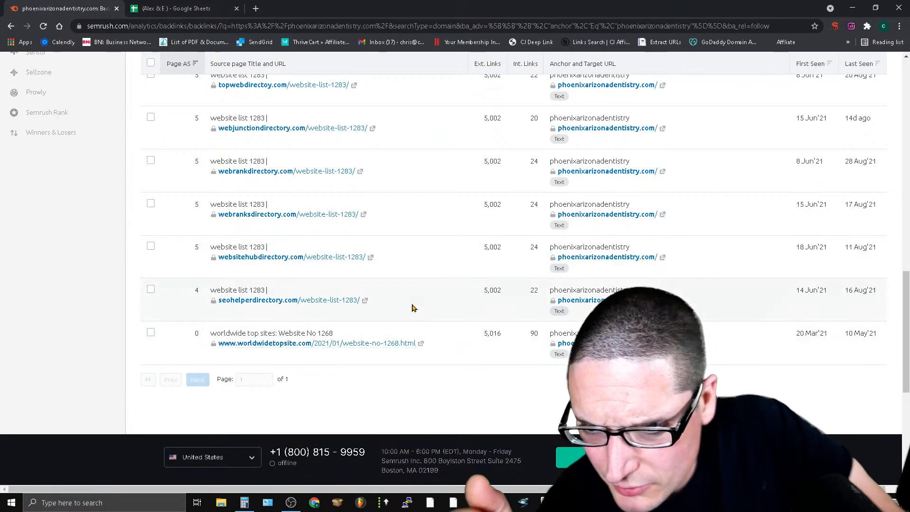
scroll(451, 372, up, 3)
scroll(452, 372, up, 6)
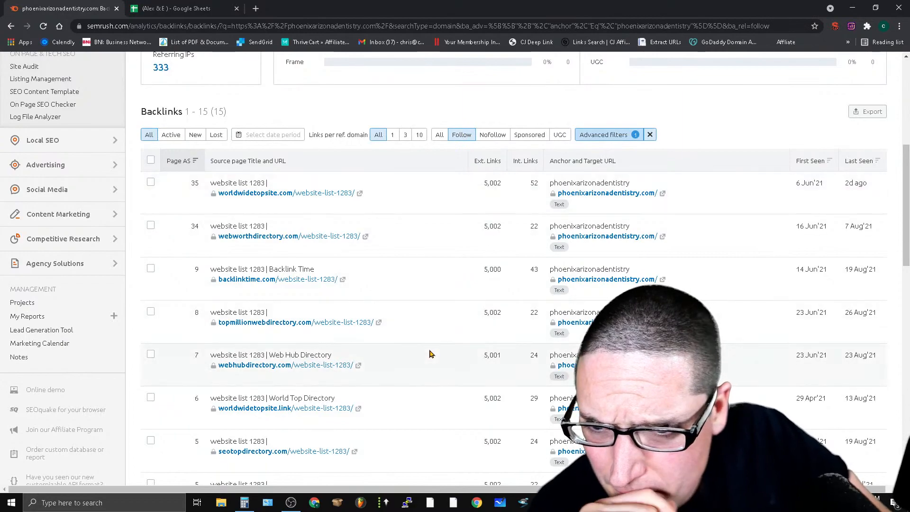
scroll(429, 353, up, 3)
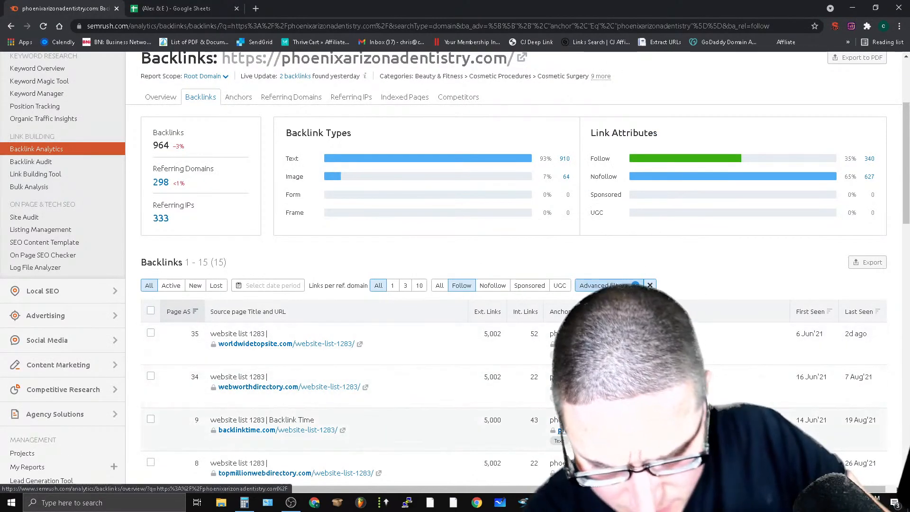
Step: Check the webworthdirectory.com/website-list-1283/ source page in its own tab, and close it again
click(365, 388)
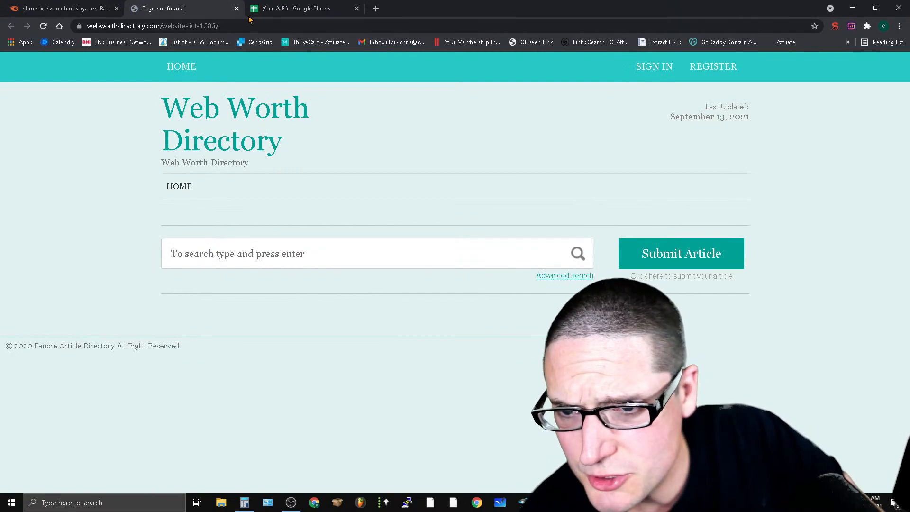
click(237, 9)
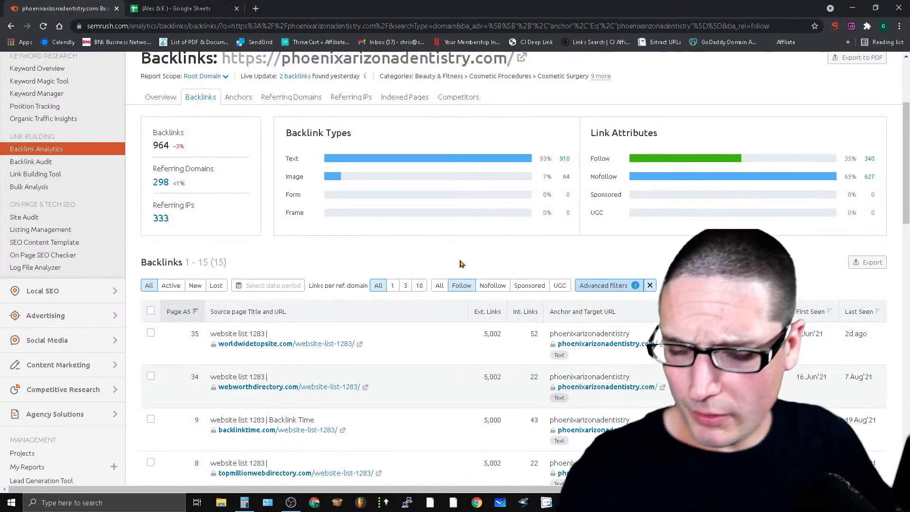
scroll(458, 261, down, 3)
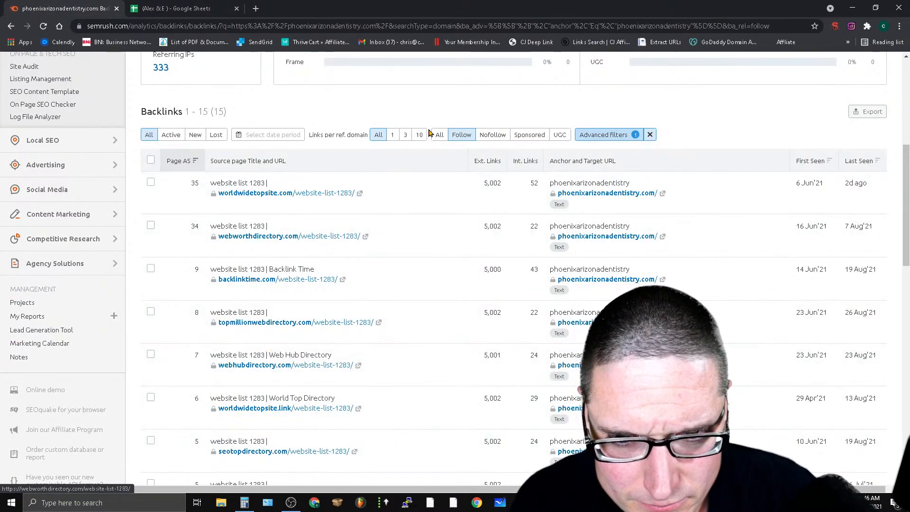
Step: Remove the follow-only restriction from the backlinks list and return to the Anchors report
click(439, 135)
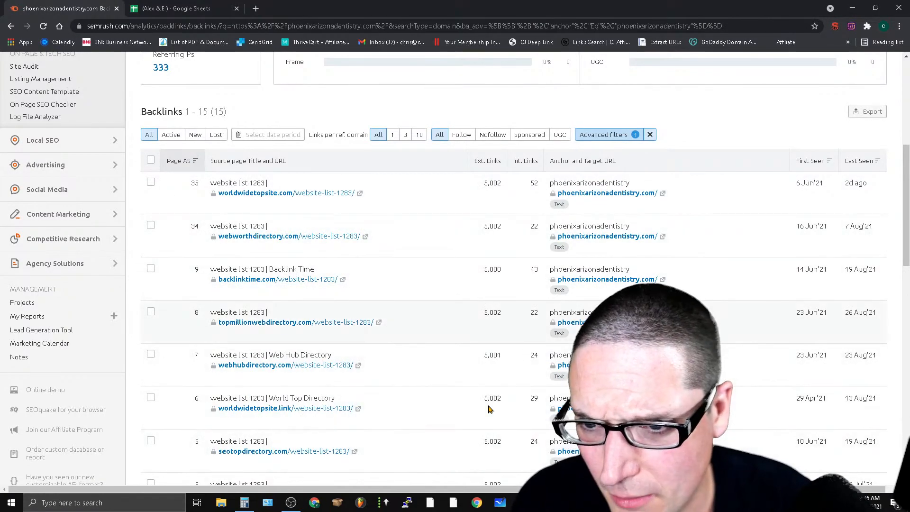
scroll(474, 445, up, 3)
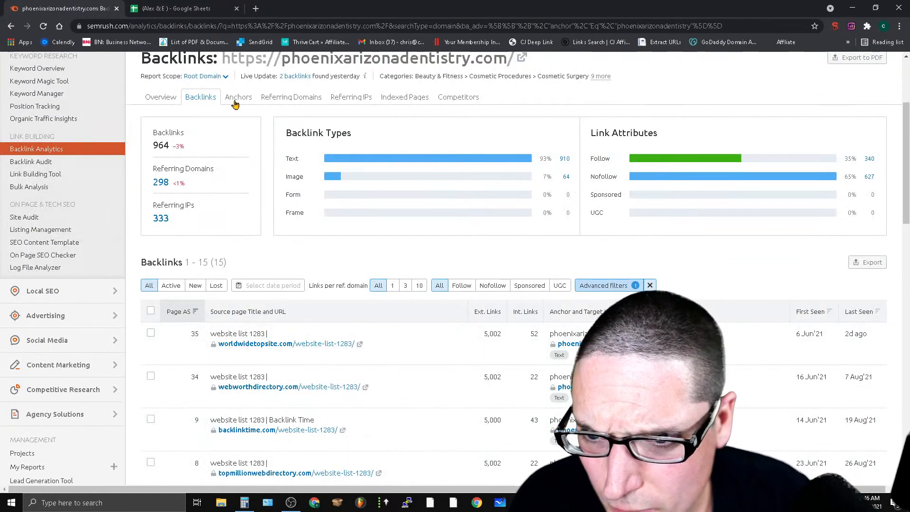
click(239, 98)
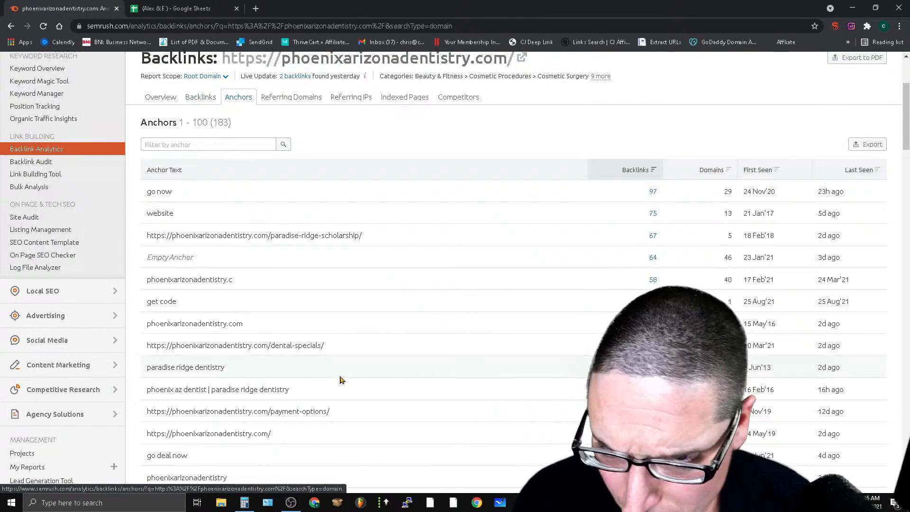
Step: Switch to the Google Sheets document and enter "Visable PBN" in E14, beside the "Special Feature:" heading
scroll(503, 370, down, 6)
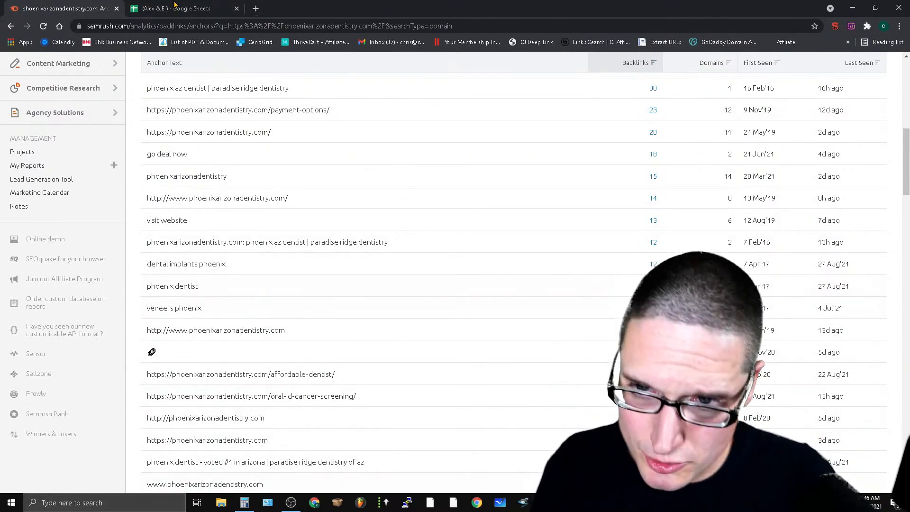
click(176, 8)
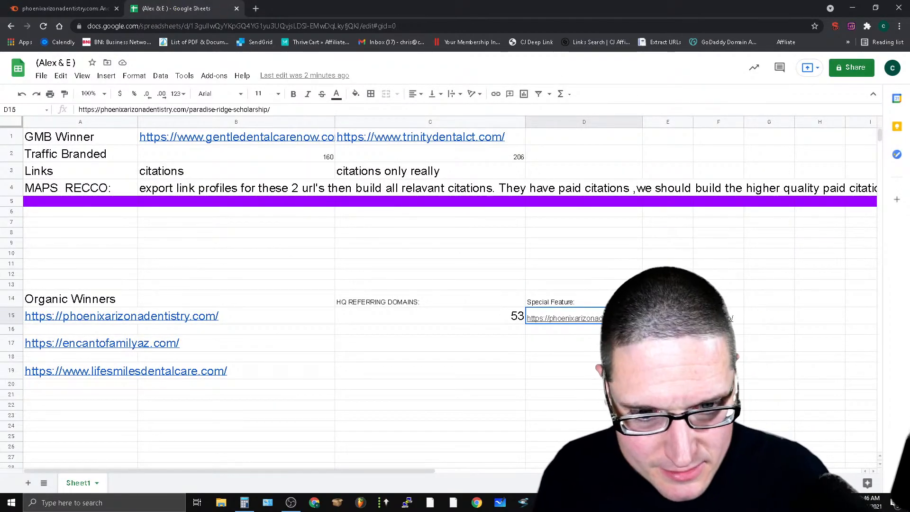
click(667, 299)
text(Vi)
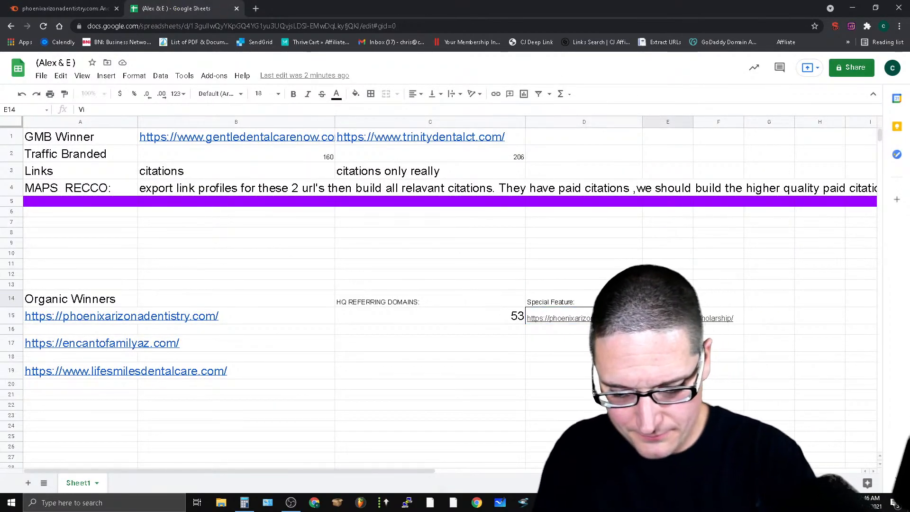
text(sable PBN)
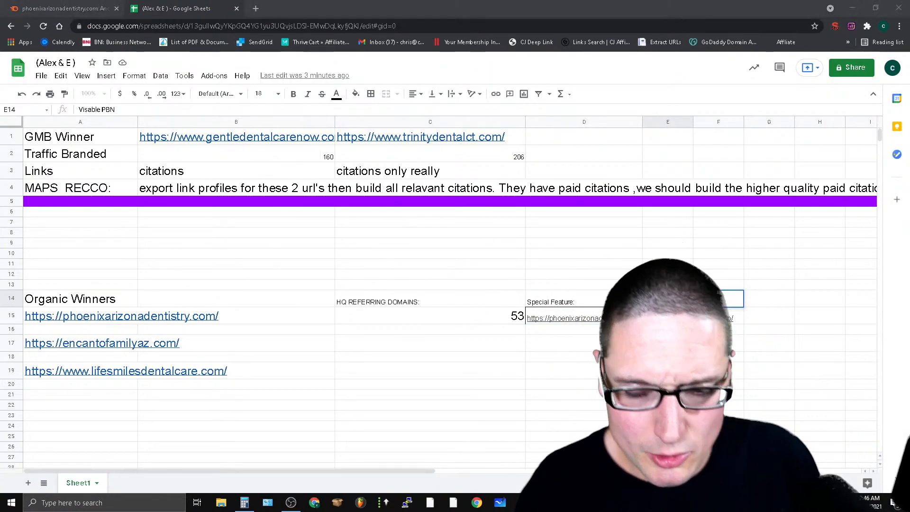
Step: Switch to the other browser window and close its blank (Alex & E) spreadsheet, discarding unsaved changes
key(alt+Tab)
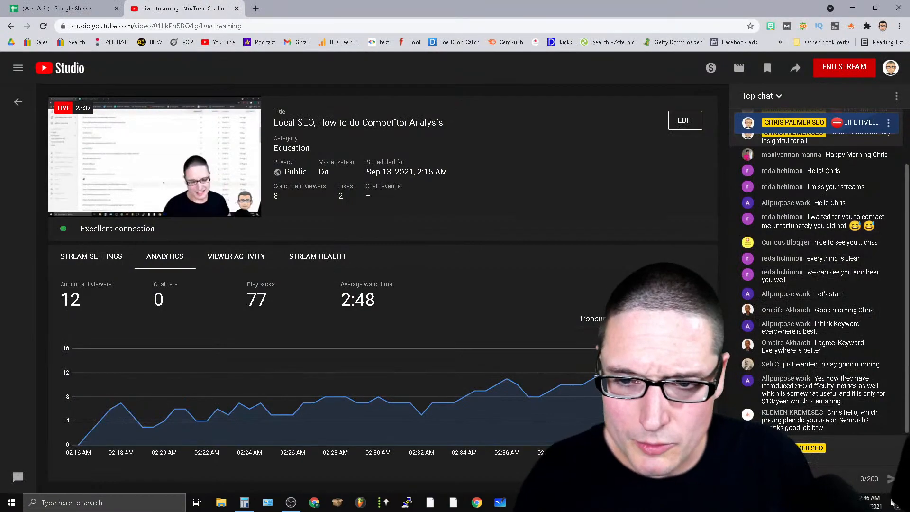
click(41, 5)
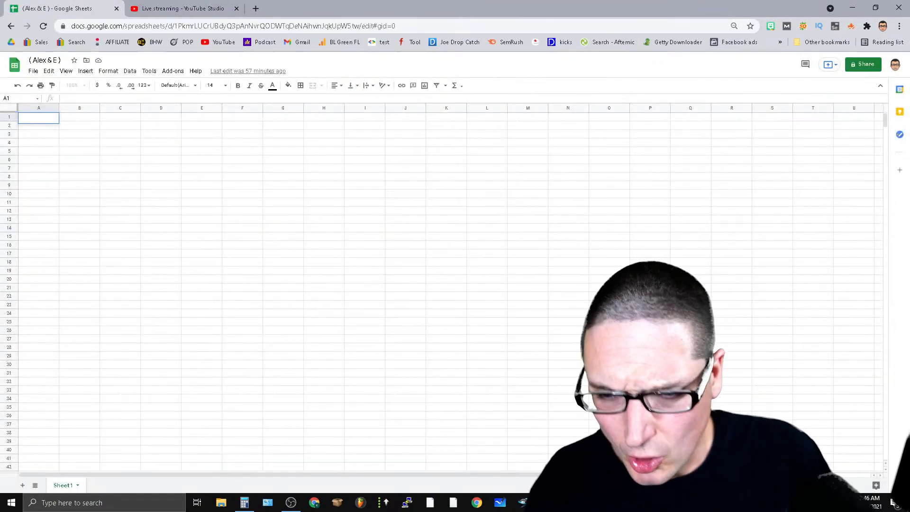
click(899, 7)
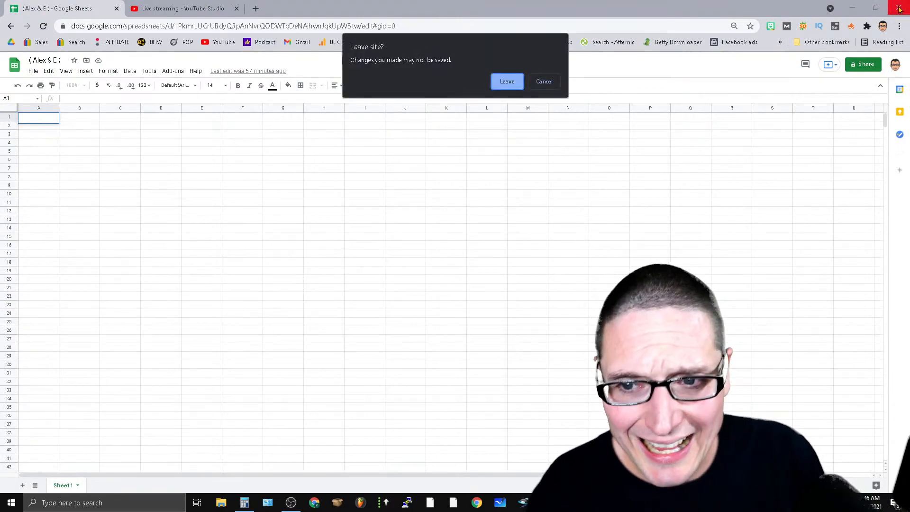
click(506, 84)
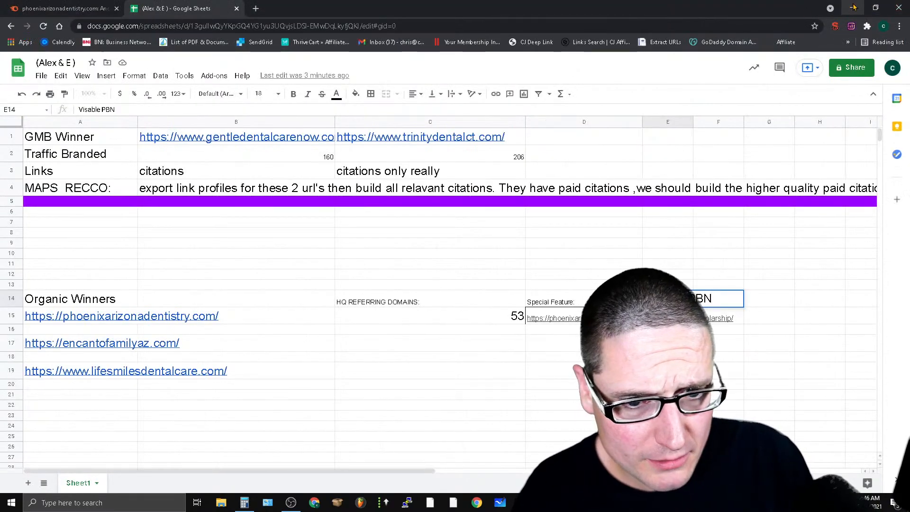
Step: Switch to Semrush, review the source pages of the backlinks anchored "phoenix dentist", and return to the Anchors report
click(77, 7)
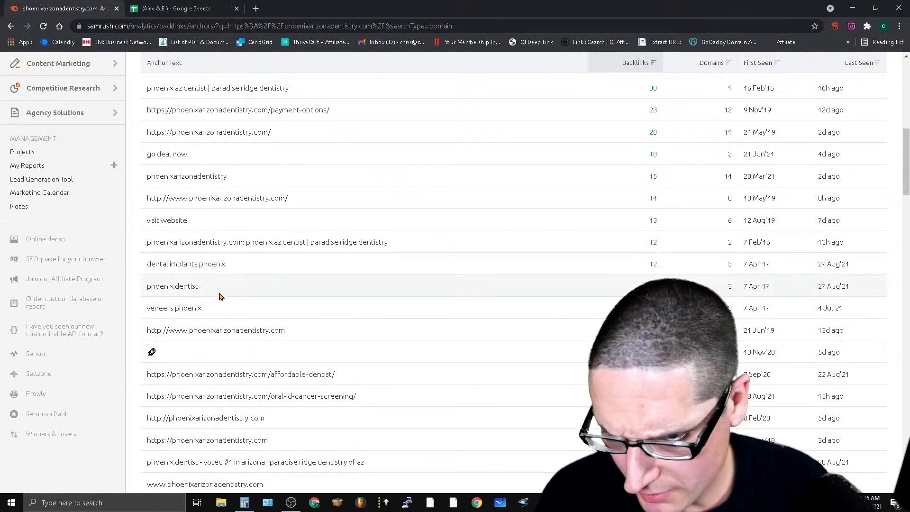
triple_click(194, 286)
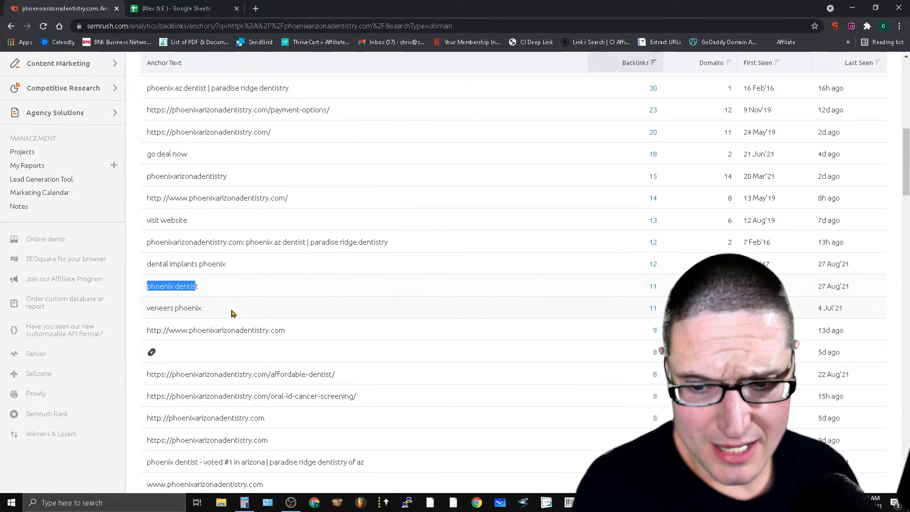
click(652, 286)
scroll(540, 346, down, 3)
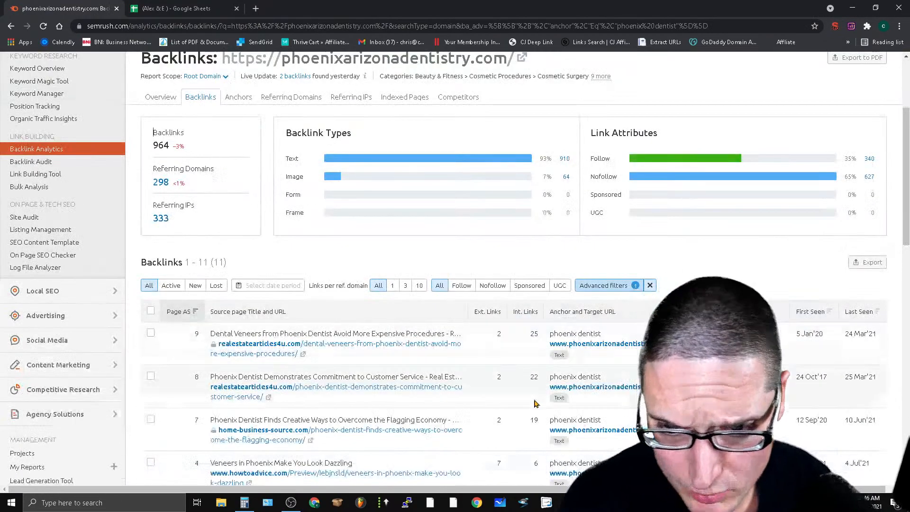
scroll(555, 368, down, 3)
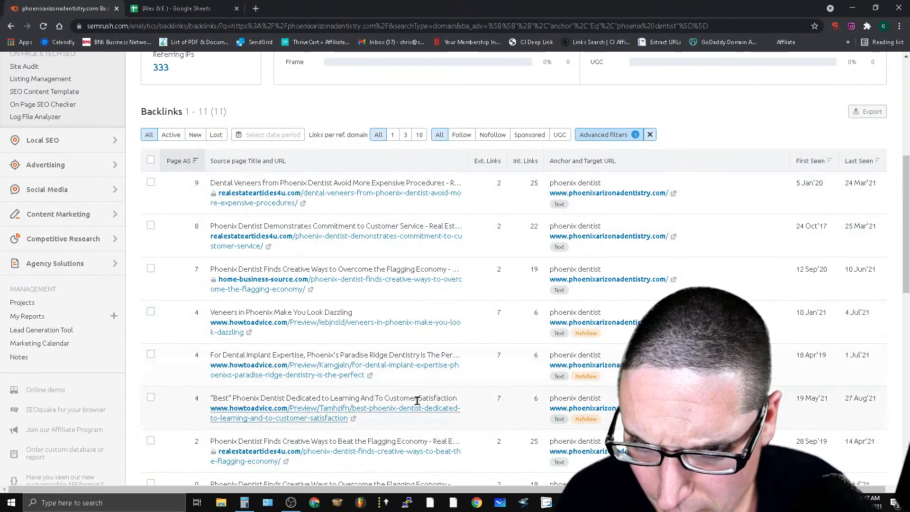
scroll(313, 284, down, 3)
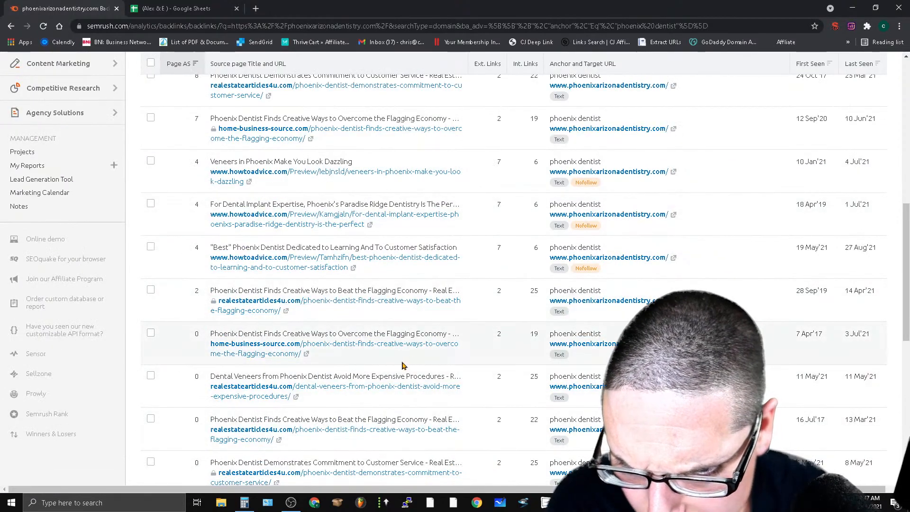
scroll(402, 365, down, 3)
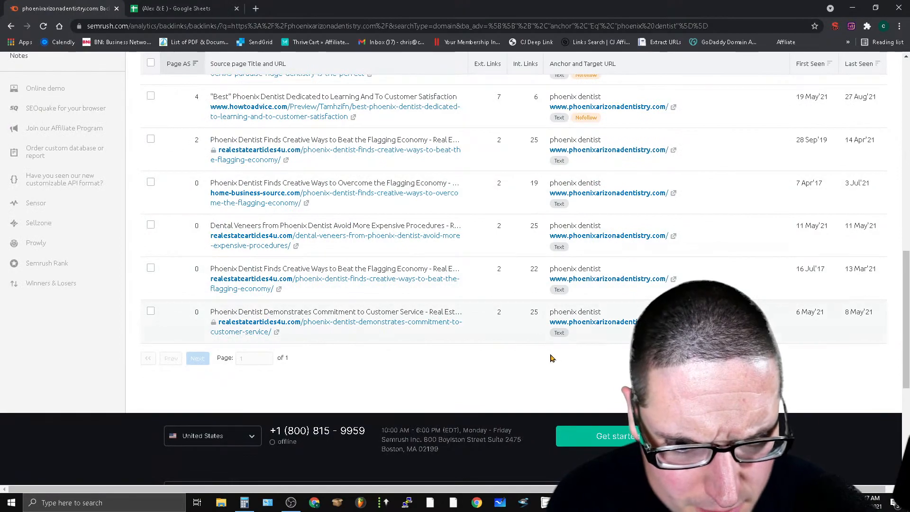
scroll(359, 382, up, 12)
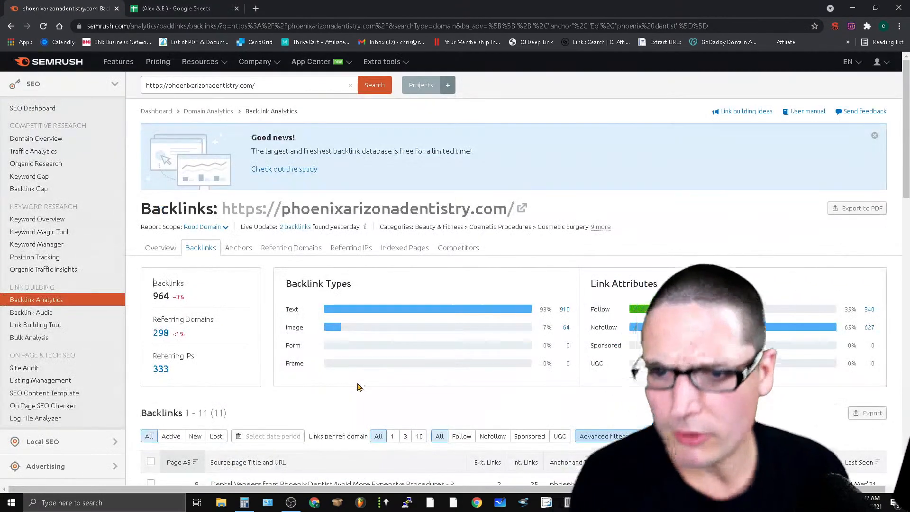
click(239, 250)
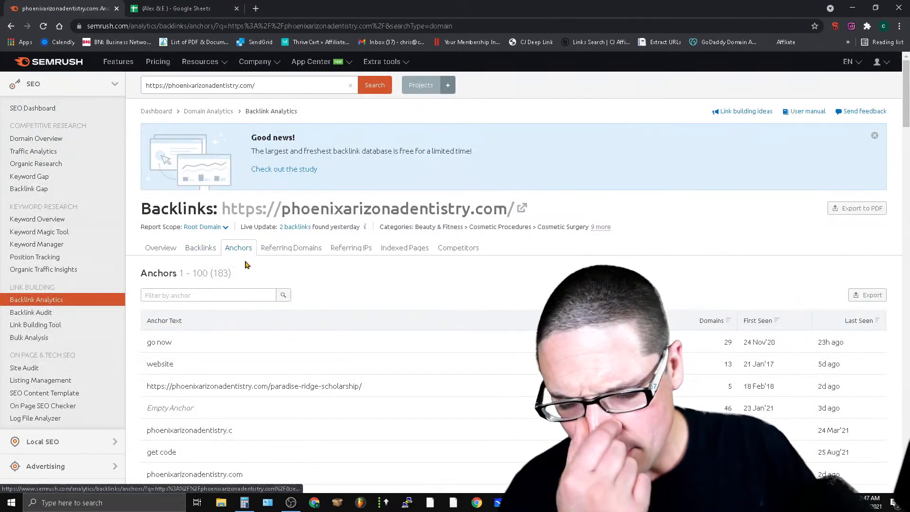
Step: Examine the site's most-used anchor texts with their backlink and domain counts, and return to the Google Sheets document
scroll(417, 429, down, 3)
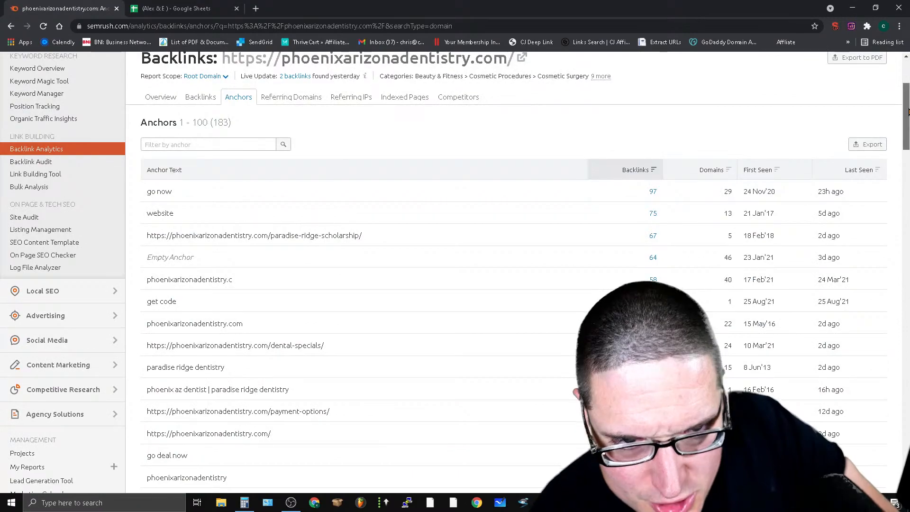
drag(907, 111, 906, 133)
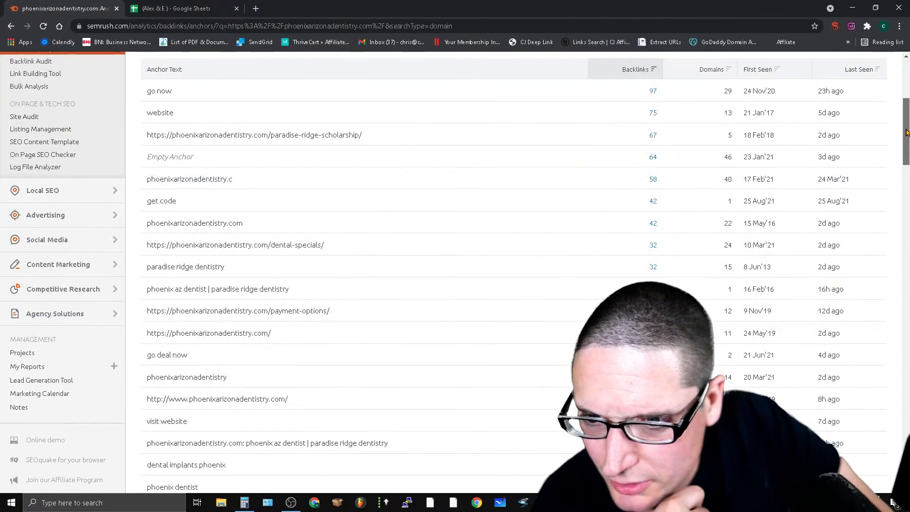
scroll(905, 132, down, 1)
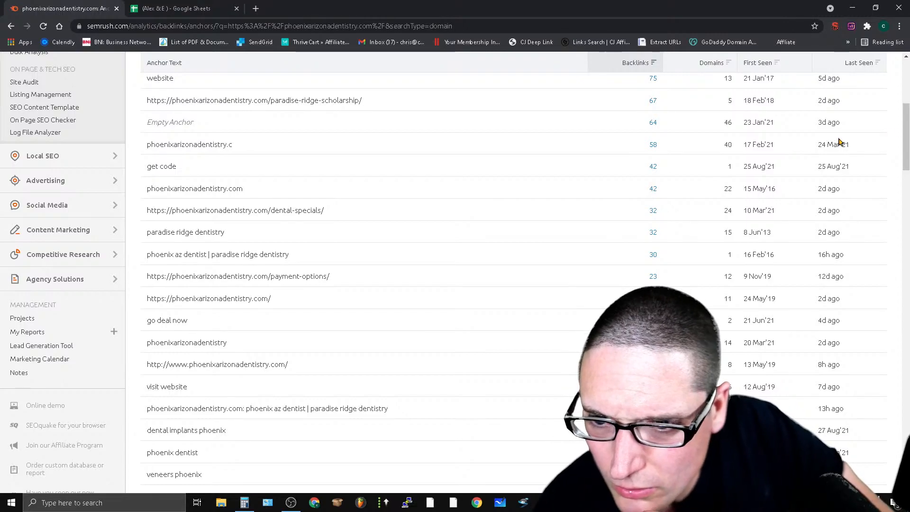
scroll(279, 305, up, 3)
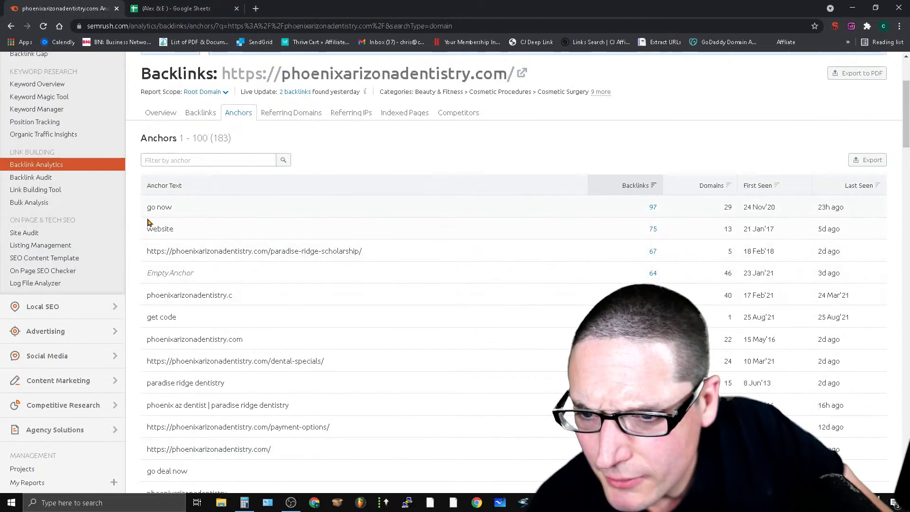
drag(142, 182, 392, 302)
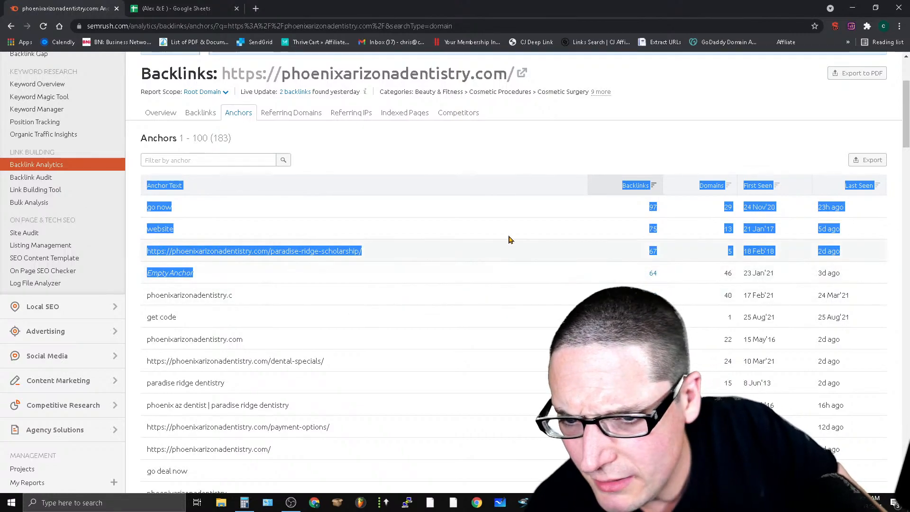
click(470, 157)
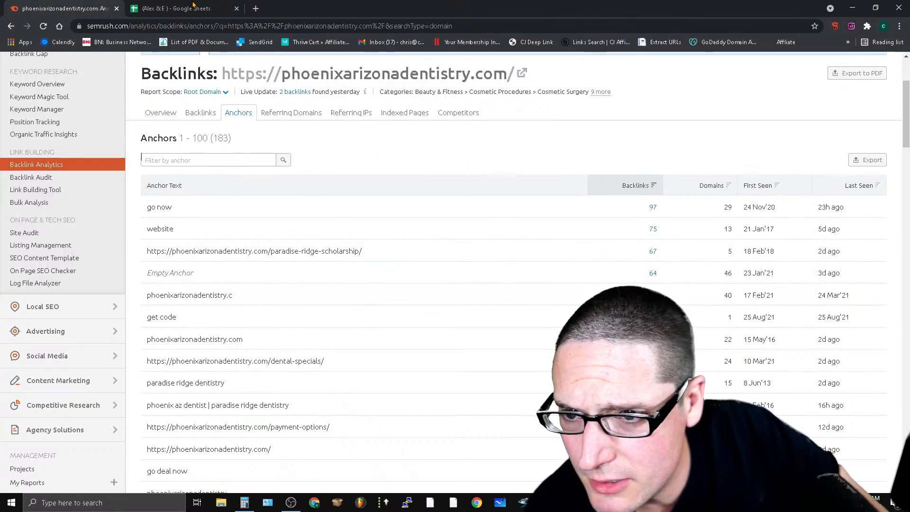
click(193, 6)
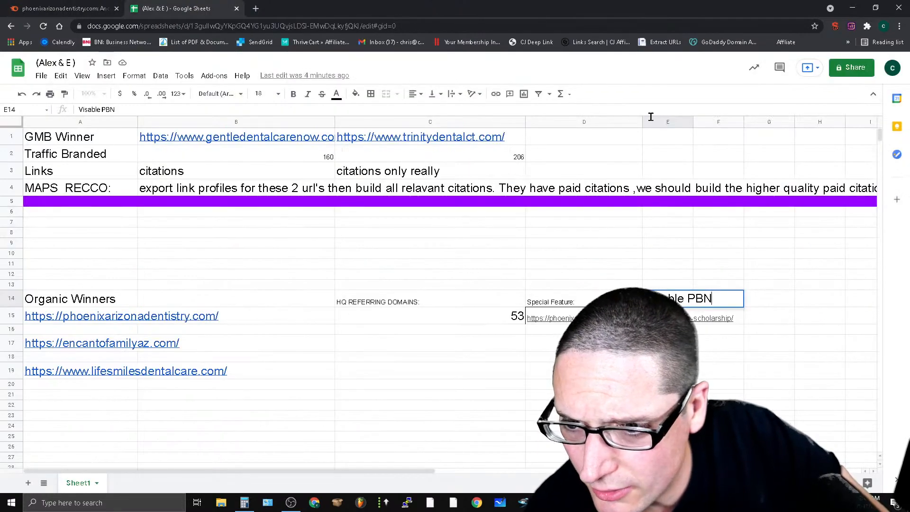
Step: Enter the heading "Primary Anchor" in G14 and "Generic and Branded" in G15 for the phoenixarizonadentistry.com row
click(757, 322)
click(758, 301)
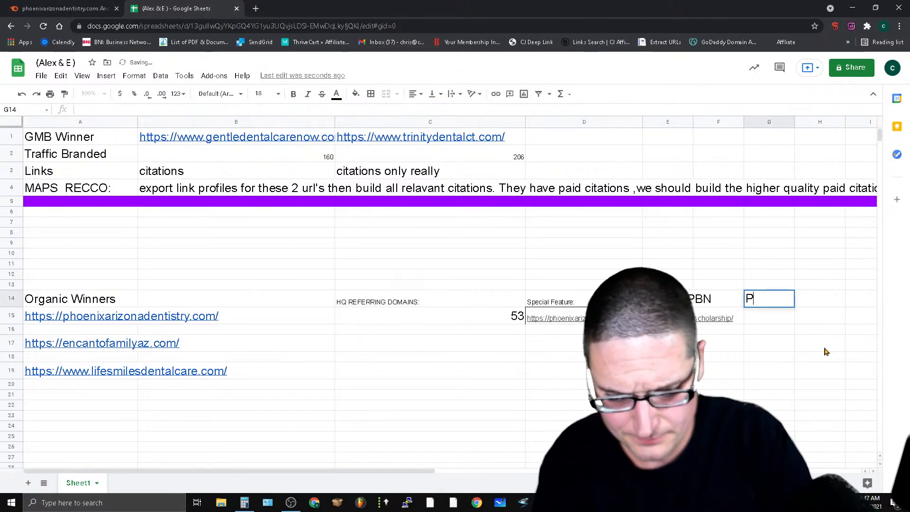
text(Primary Anchor)
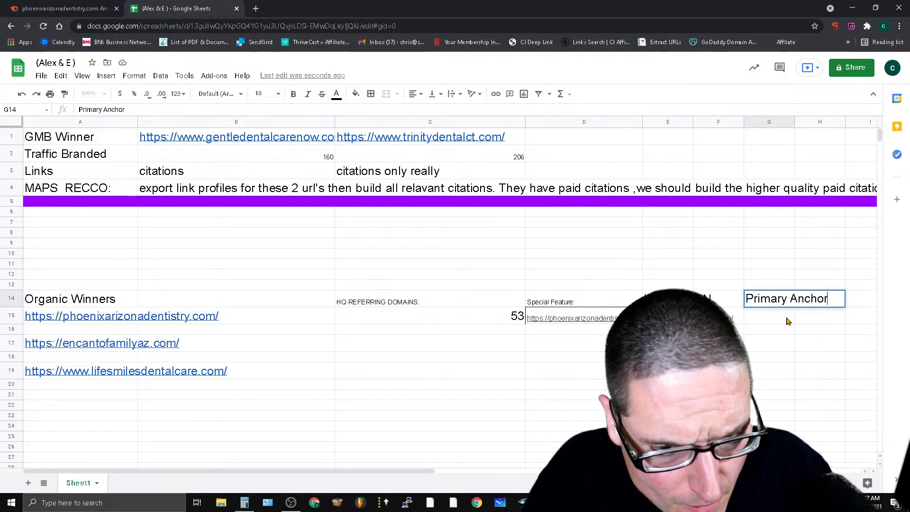
key(Return)
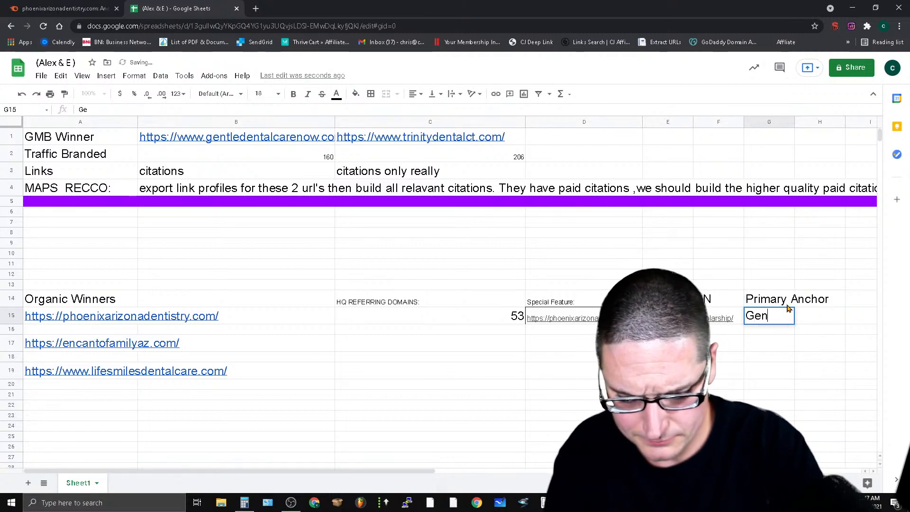
text(Generic and Branded)
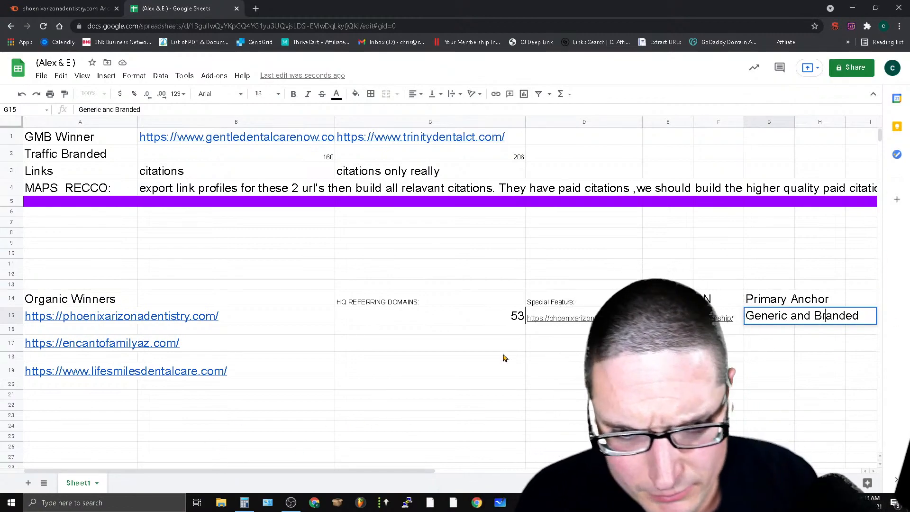
click(397, 324)
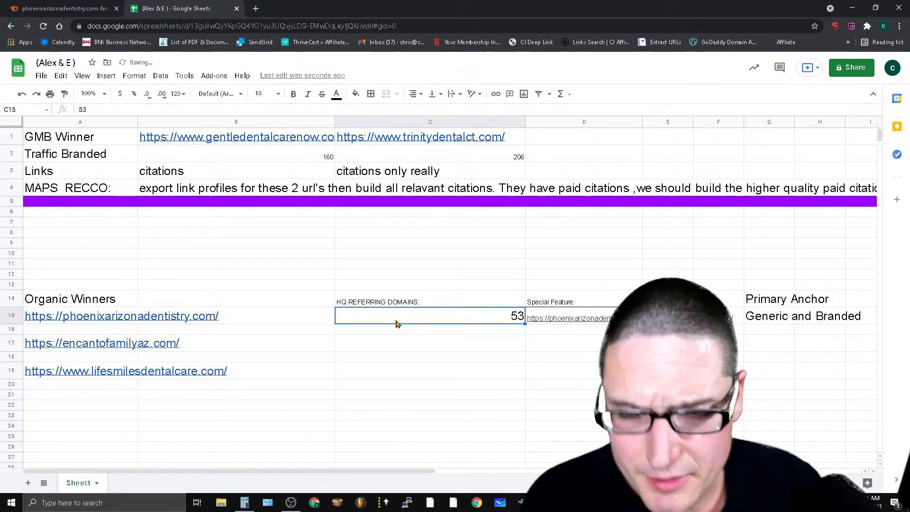
Step: Switch to Semrush and examine the phoenixarizonadentistry.com anchor texts with their backlink and domain counts
click(38, 7)
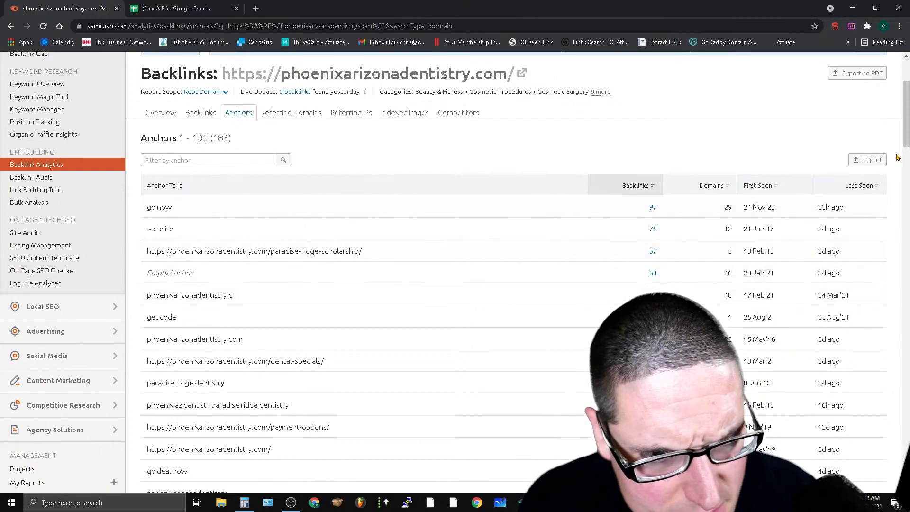
scroll(905, 161, down, 3)
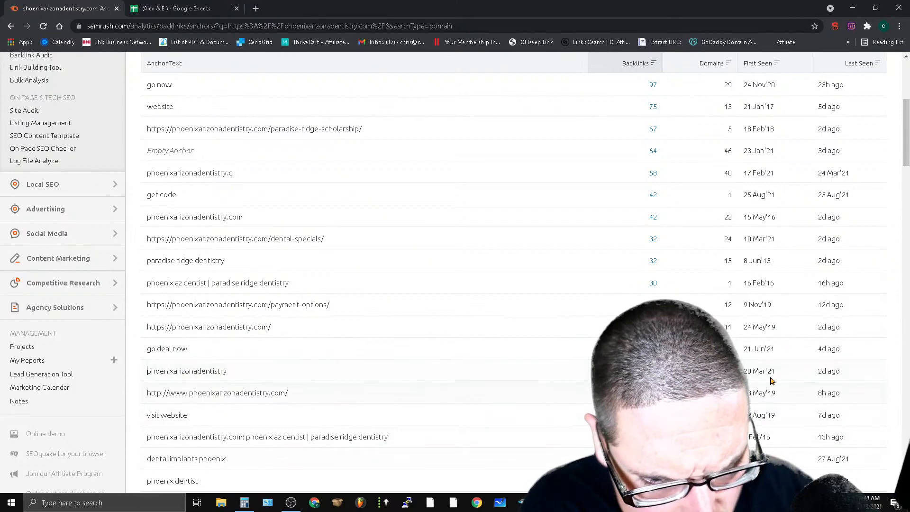
scroll(223, 403, down, 3)
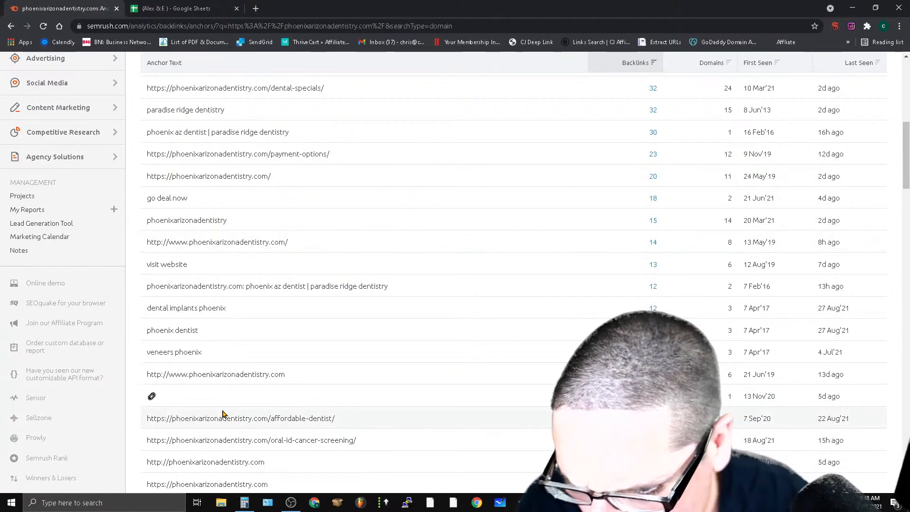
scroll(482, 398, down, 3)
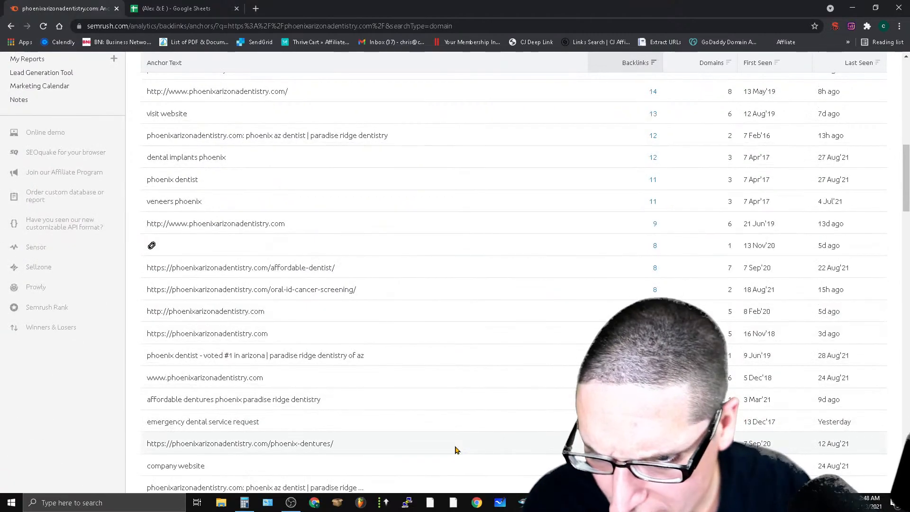
scroll(435, 382, down, 6)
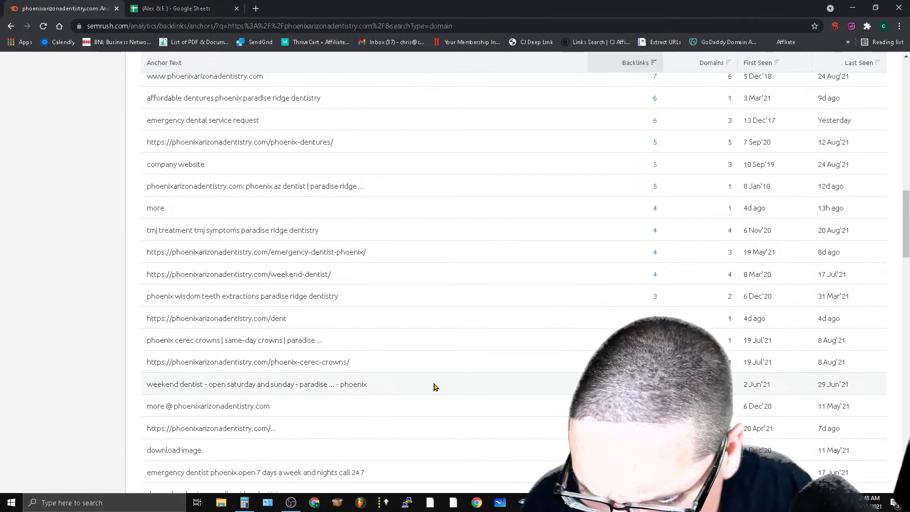
scroll(348, 410, up, 15)
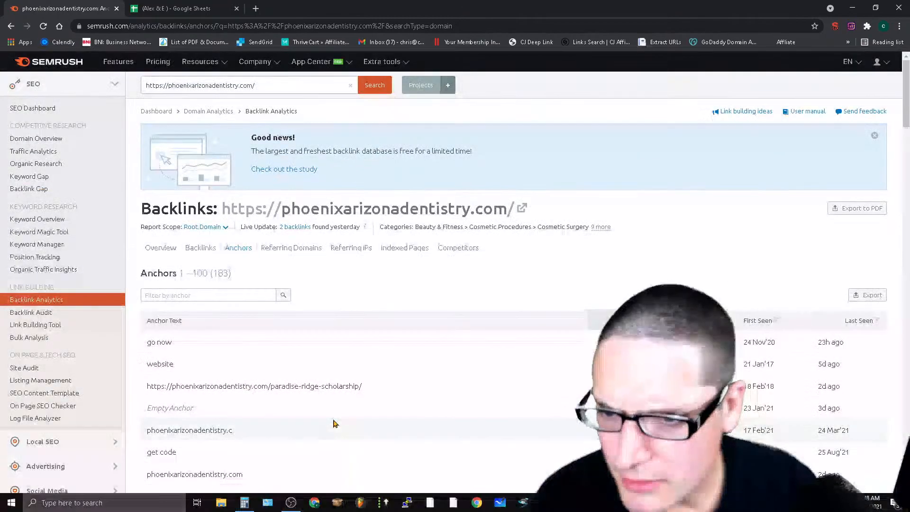
Step: Open the backlink Overview for phoenixarizonadentistry.com and examine its backlink trends, referring domains by authority score and link attributes
click(157, 252)
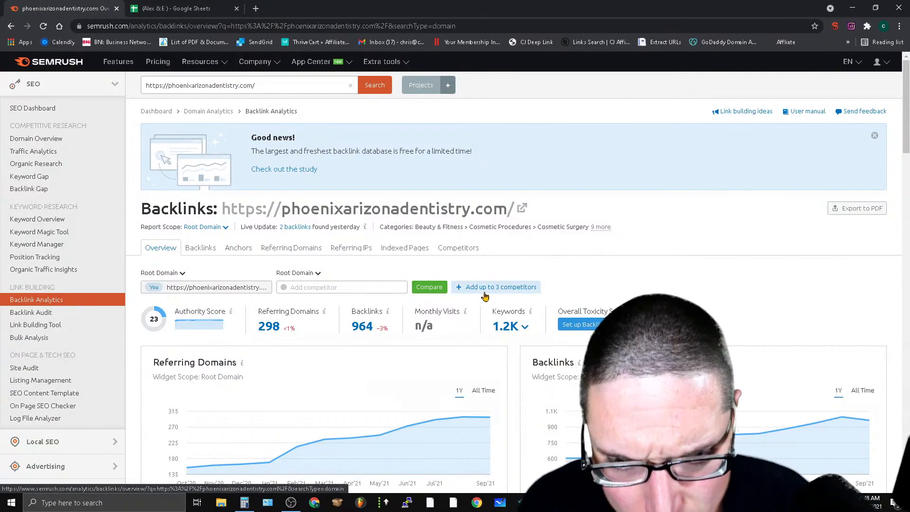
scroll(62, 324, down, 5)
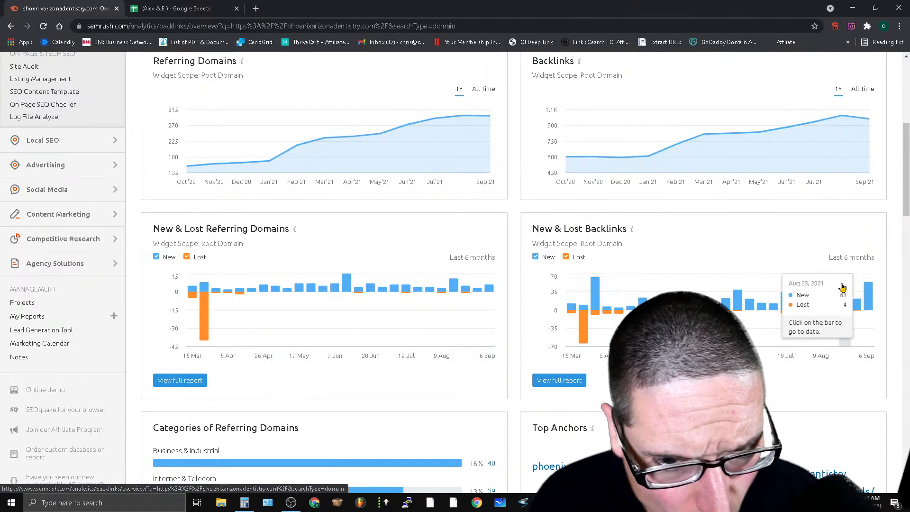
mouse_move(870, 297)
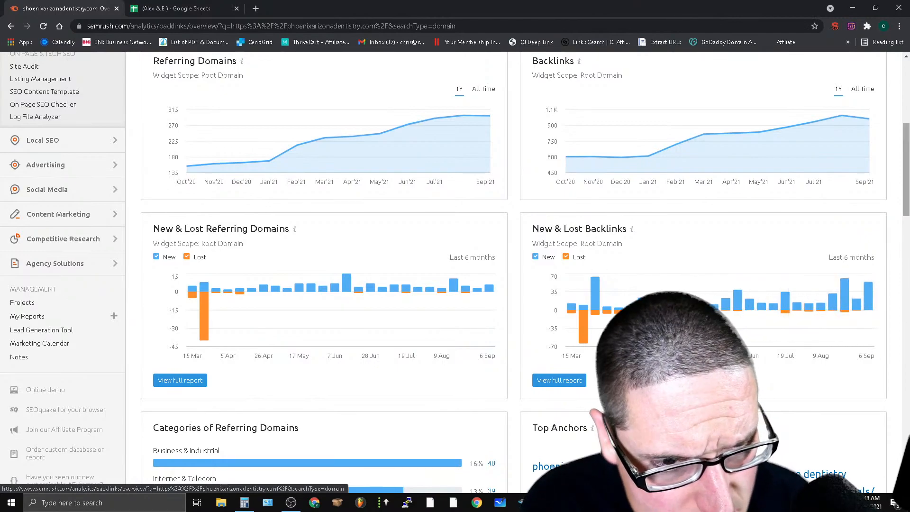
scroll(455, 272, down, 3)
scroll(455, 272, down, 2)
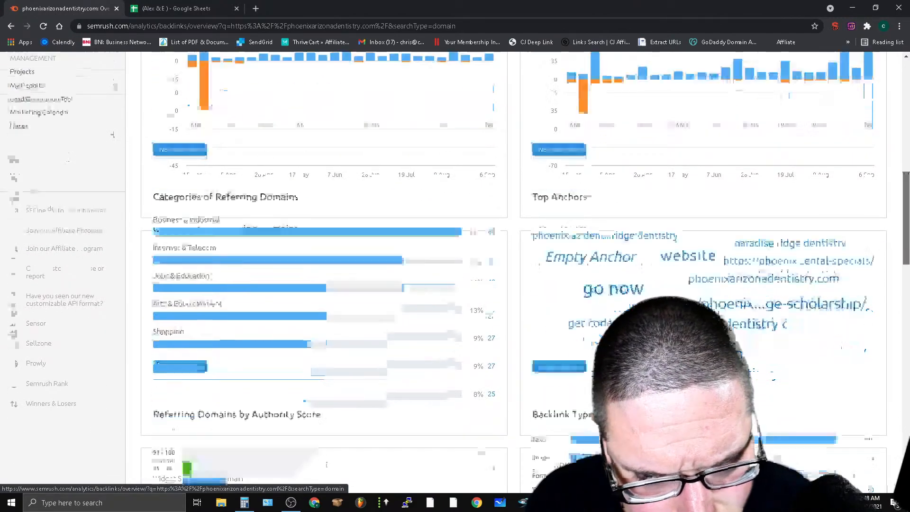
scroll(455, 272, down, 4)
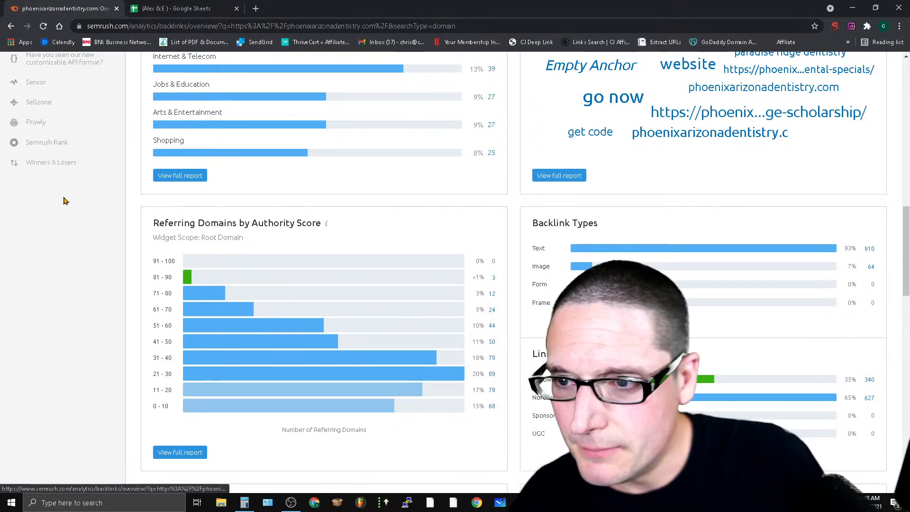
Step: Return to the Google Sheets document and enter the heading "Follow to Nofollow" in J14
click(182, 8)
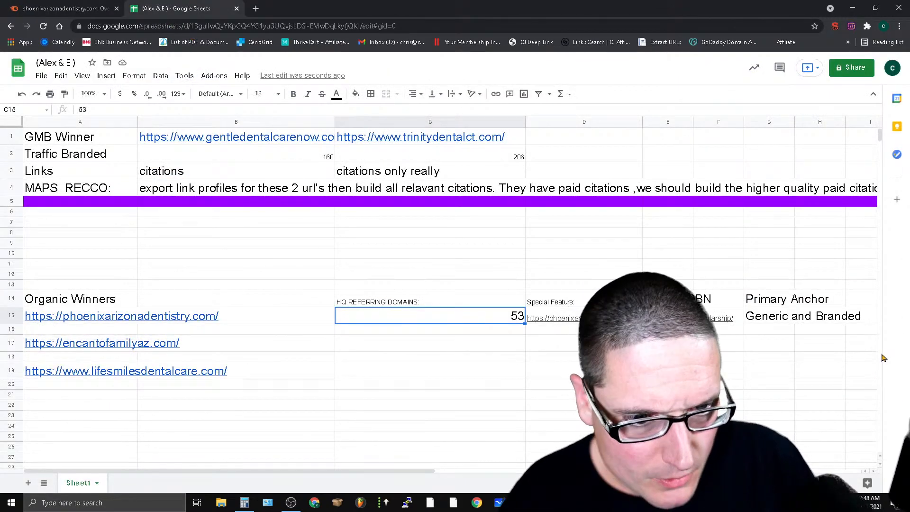
drag(315, 471, 588, 471)
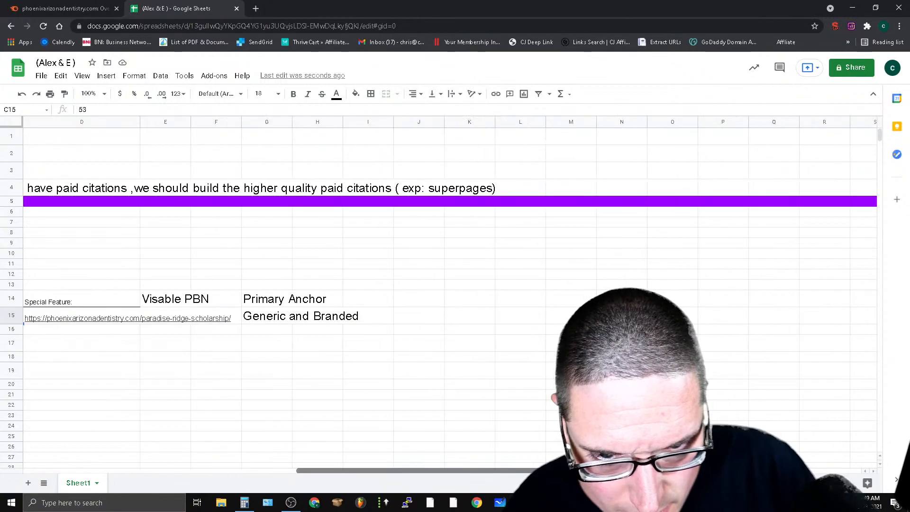
click(412, 300)
text(Fol)
text(o )
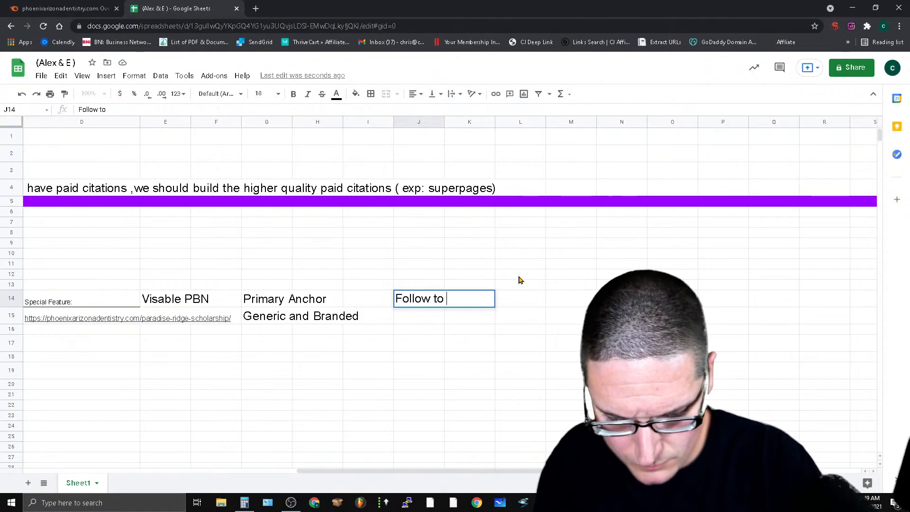
text(Nofollow)
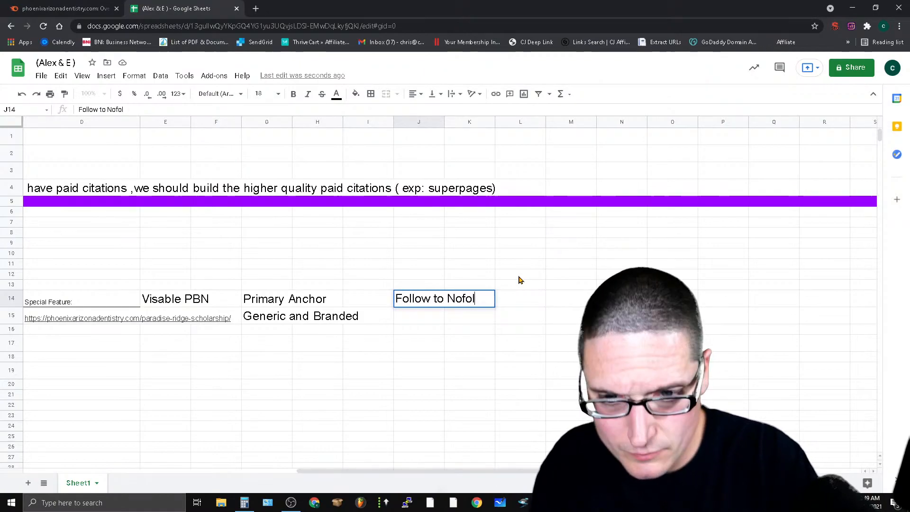
Step: Check the follow and nofollow link counts in Semrush and record "627 nofollow 340 follow" in J15 of the spreadsheet
click(425, 322)
key(ctrl+shift+Tab)
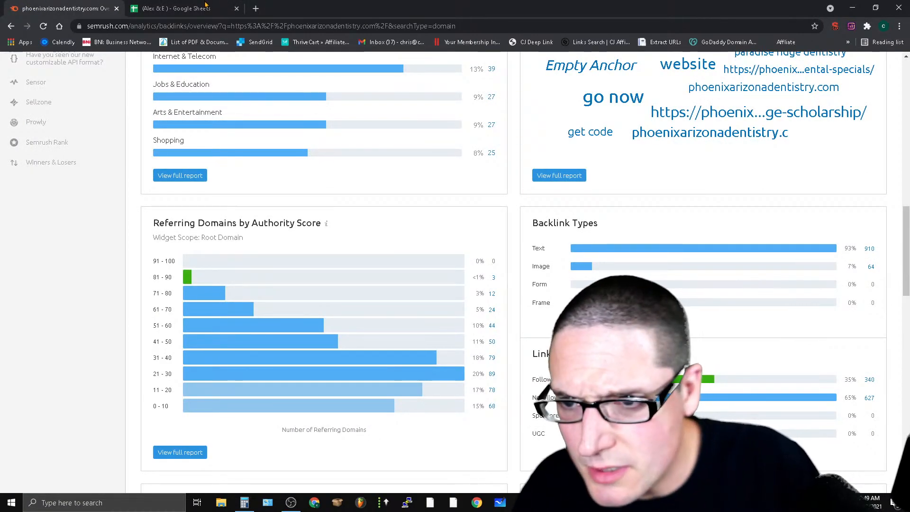
key(ctrl+Tab)
text(627)
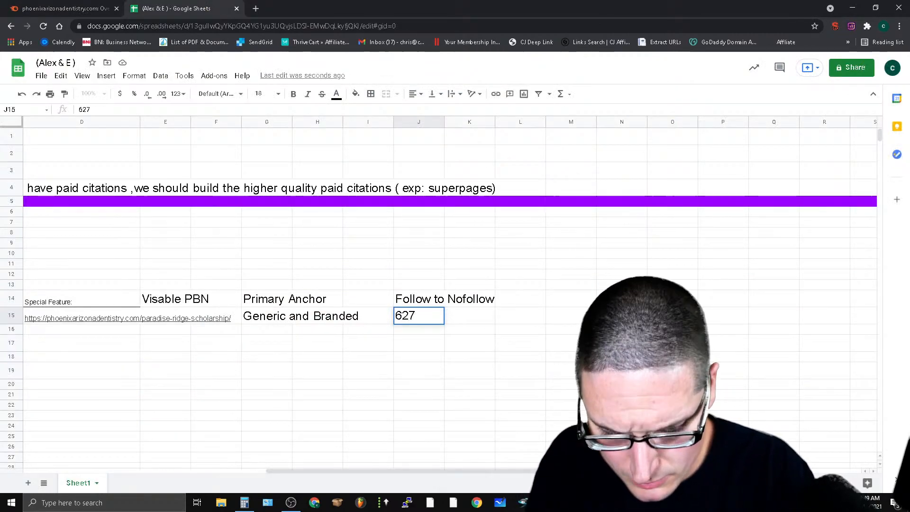
text( follow)
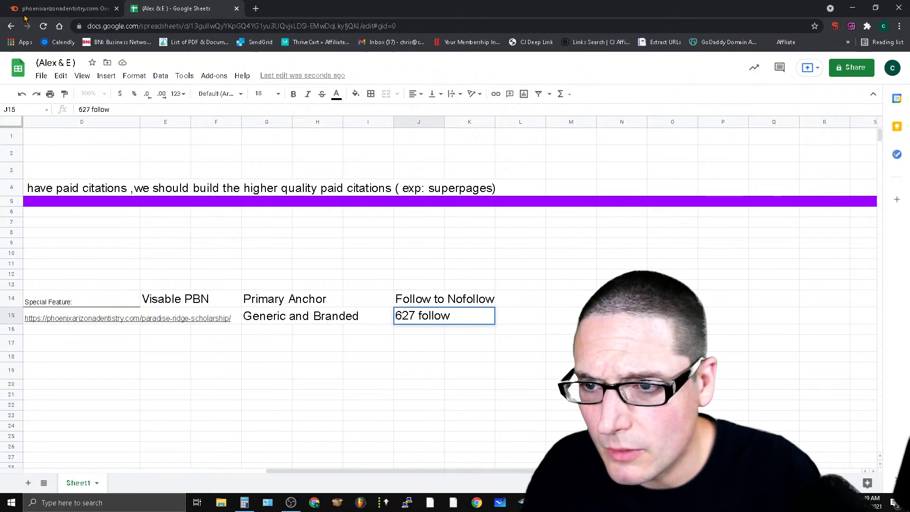
click(47, 6)
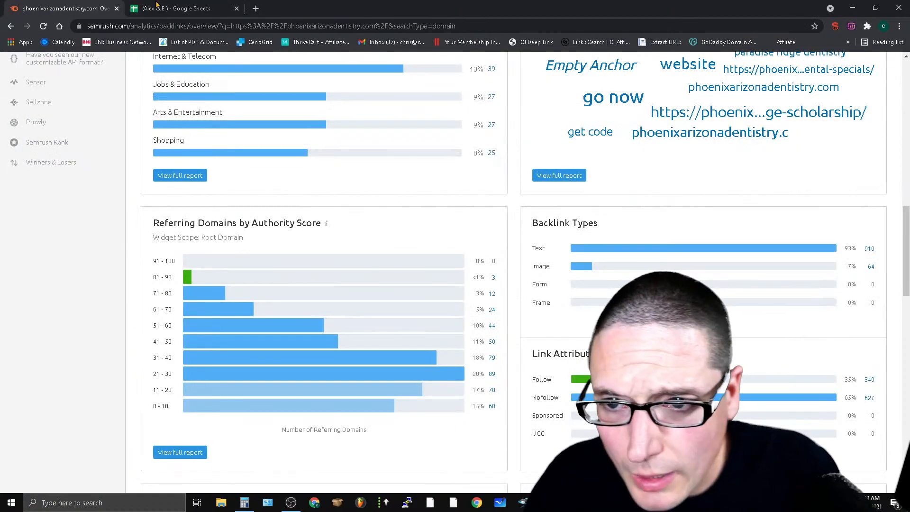
click(156, 6)
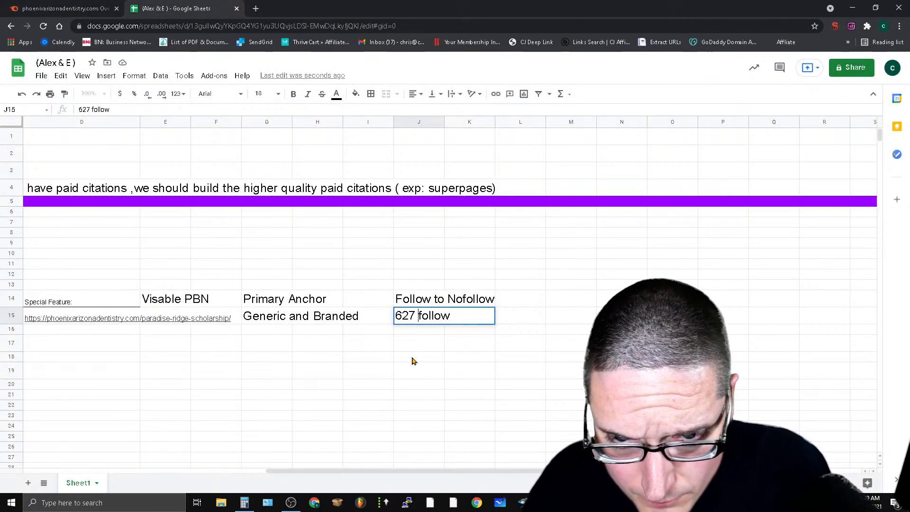
text(nofollow )
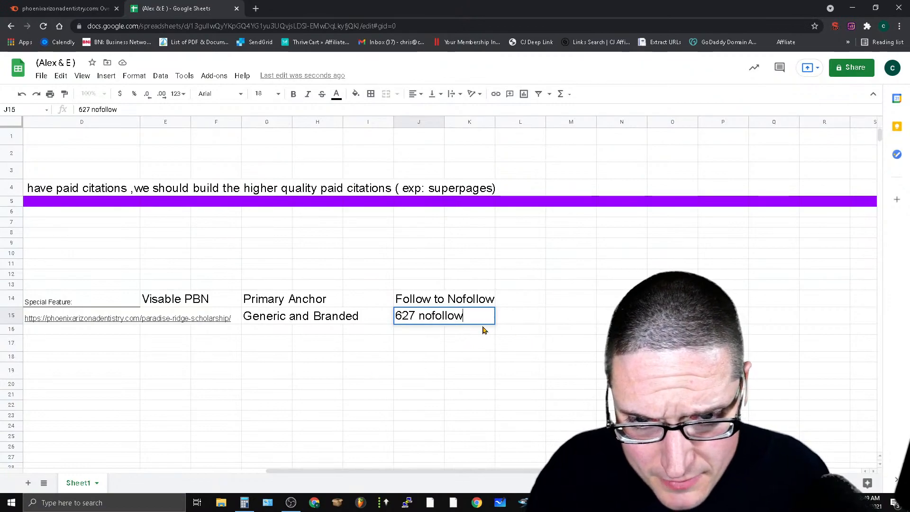
text(340 follow)
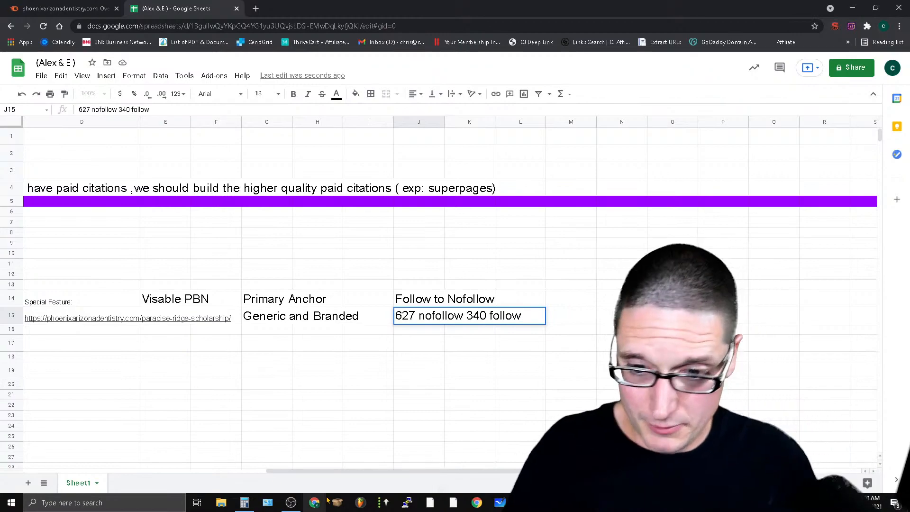
Step: Enter "yes cheaper type 12 links" in E15 under the "Visable PBN" heading
drag(342, 474, 310, 475)
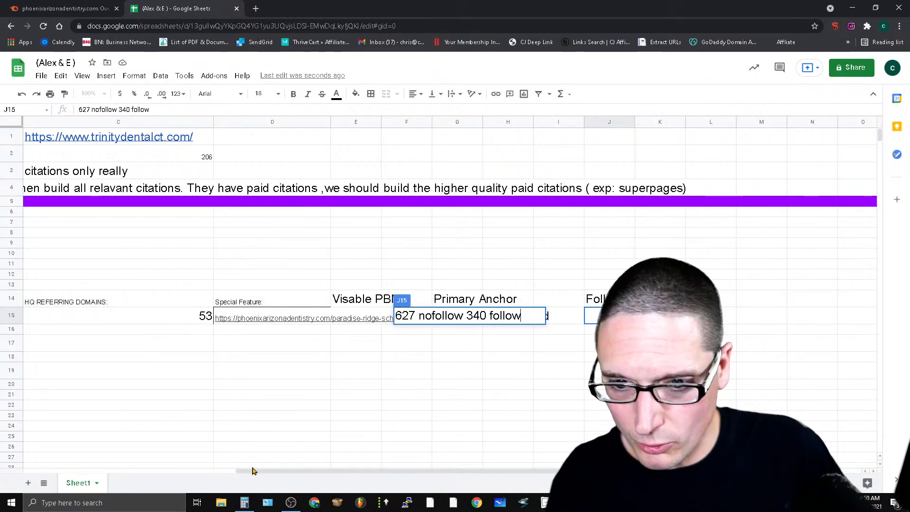
click(347, 304)
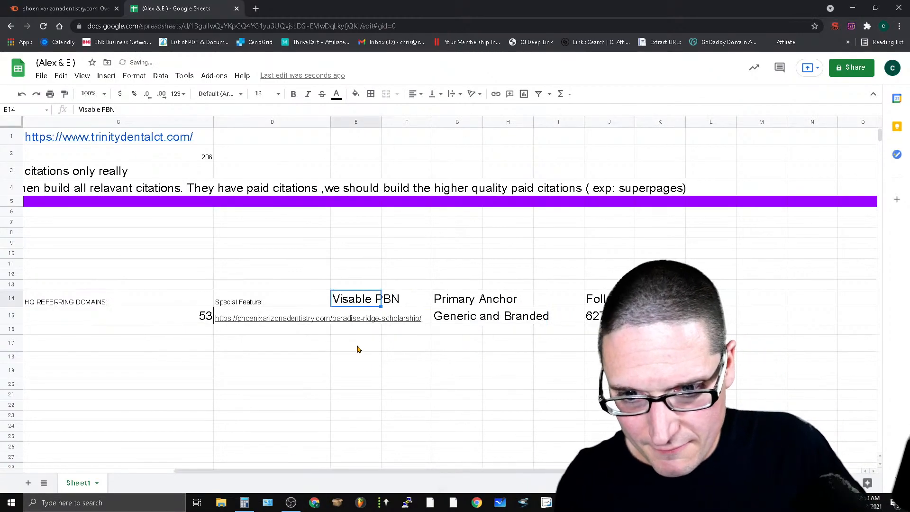
key(Right)
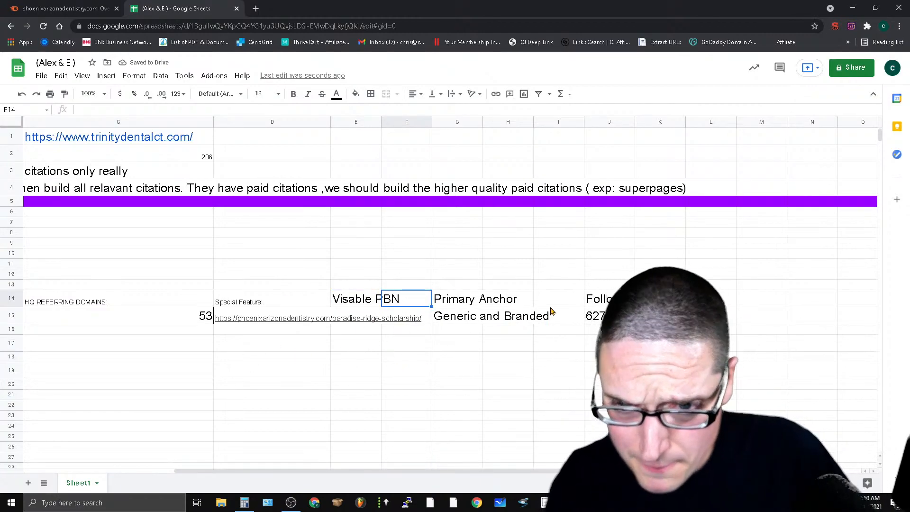
click(365, 305)
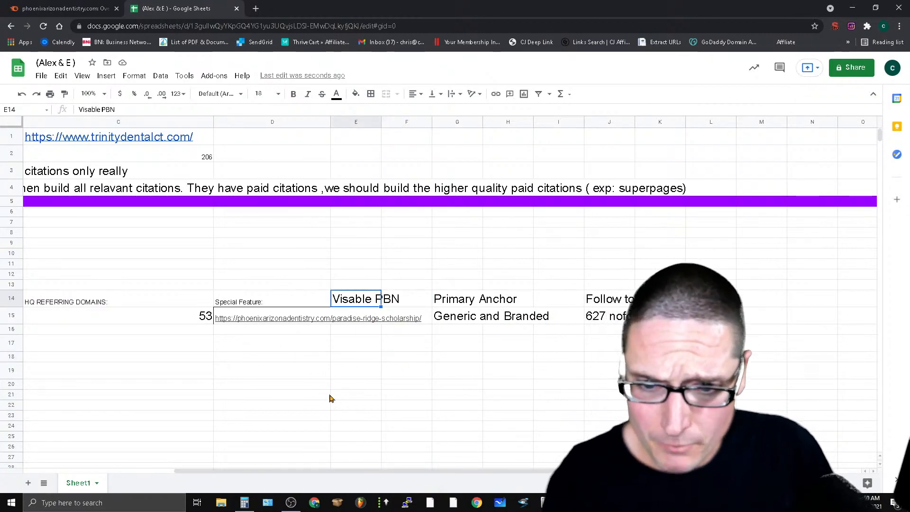
click(364, 316)
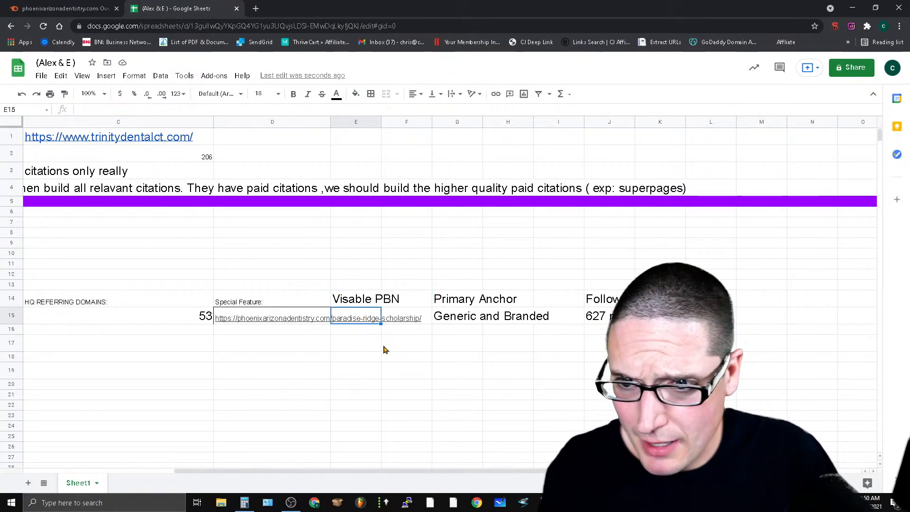
click(119, 111)
text(yes cheaper)
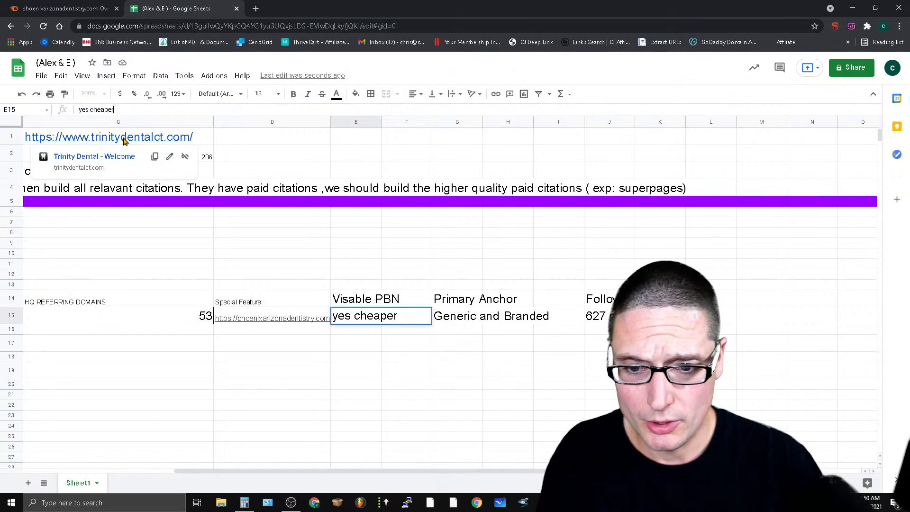
text( type 12 links)
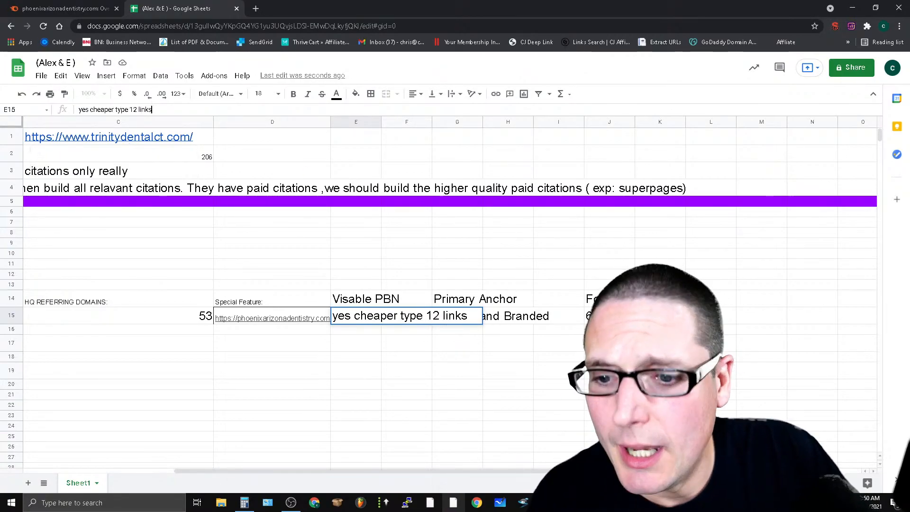
click(271, 301)
click(286, 320)
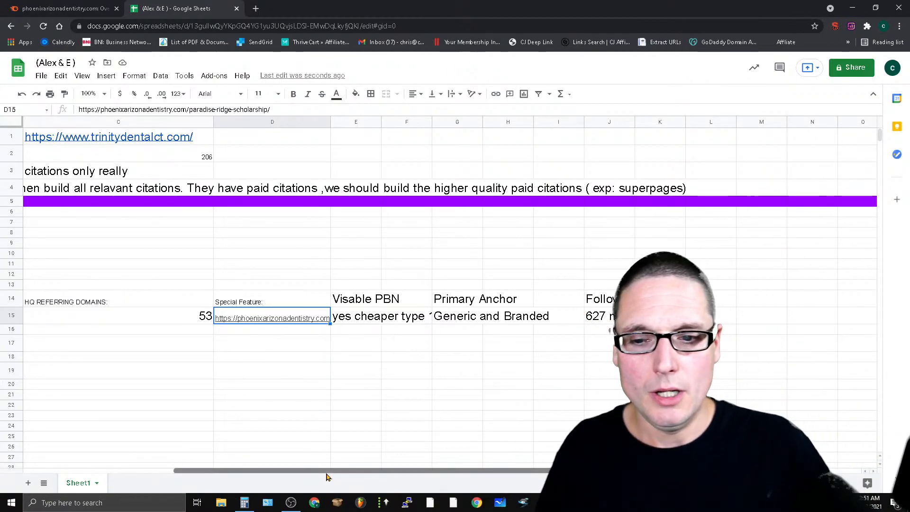
Step: Review the phoenixarizonadentistry.com findings in rows 14 and 15, from HQ referring domains and special feature through visible PBN, primary anchor and follow to nofollow
drag(325, 472, 284, 460)
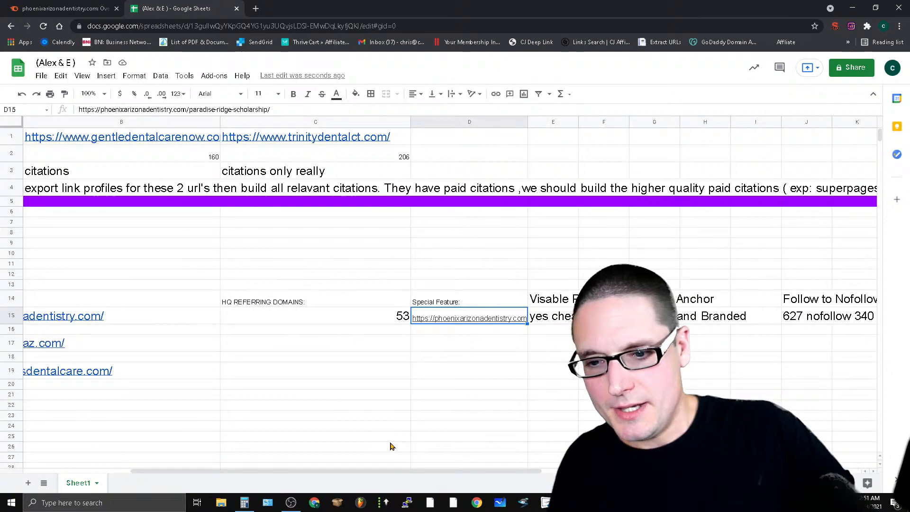
key(Left)
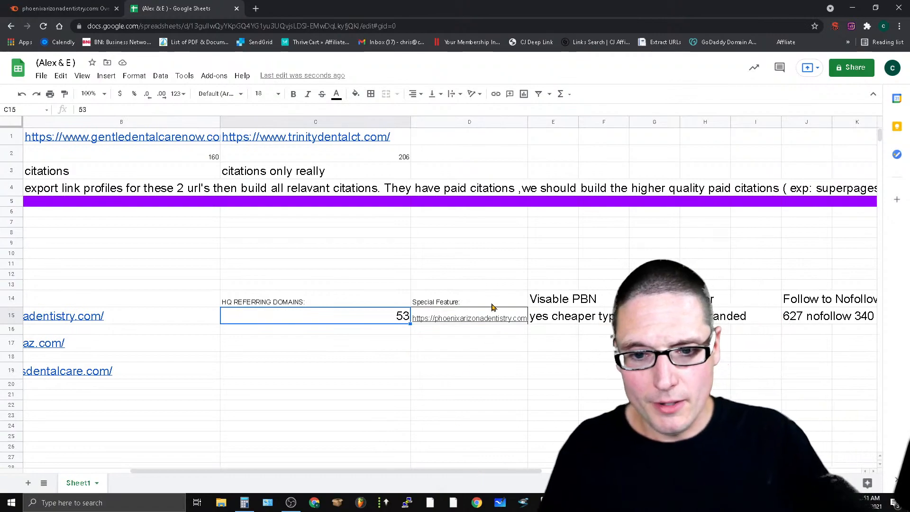
drag(518, 470, 548, 477)
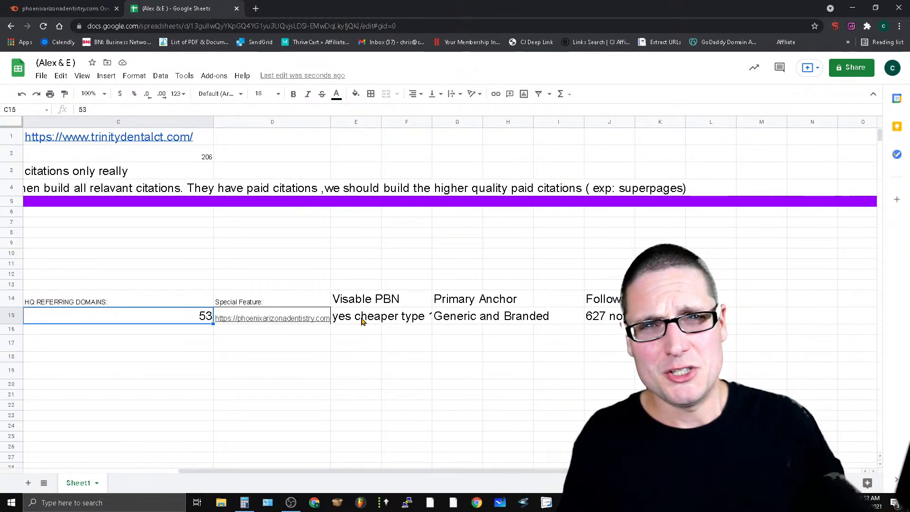
click(471, 326)
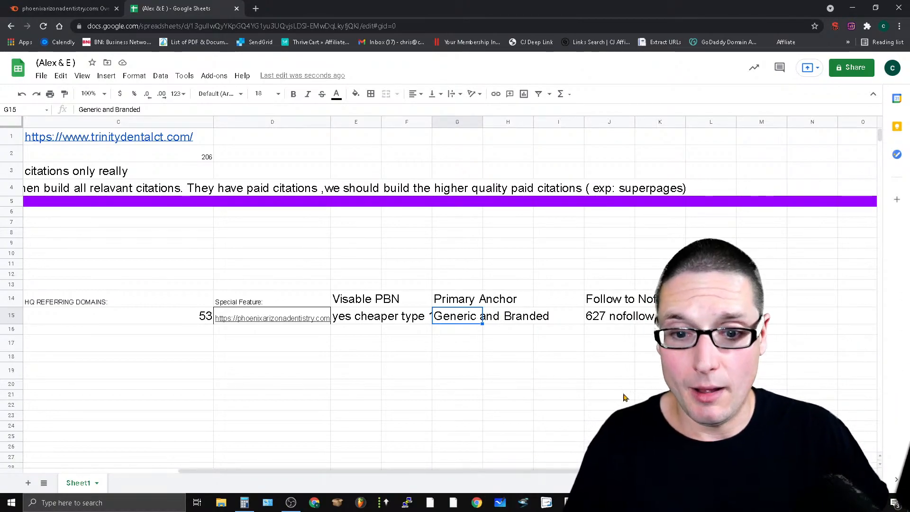
click(478, 303)
click(518, 313)
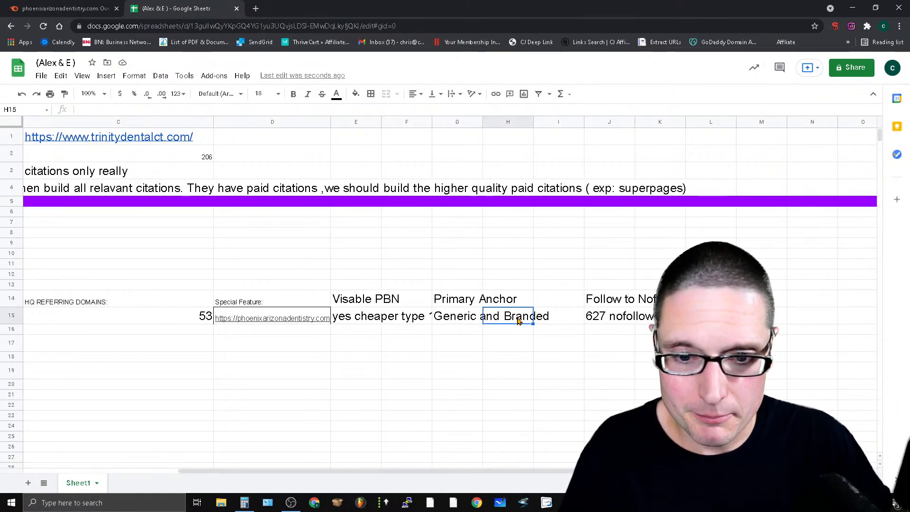
click(451, 329)
click(610, 300)
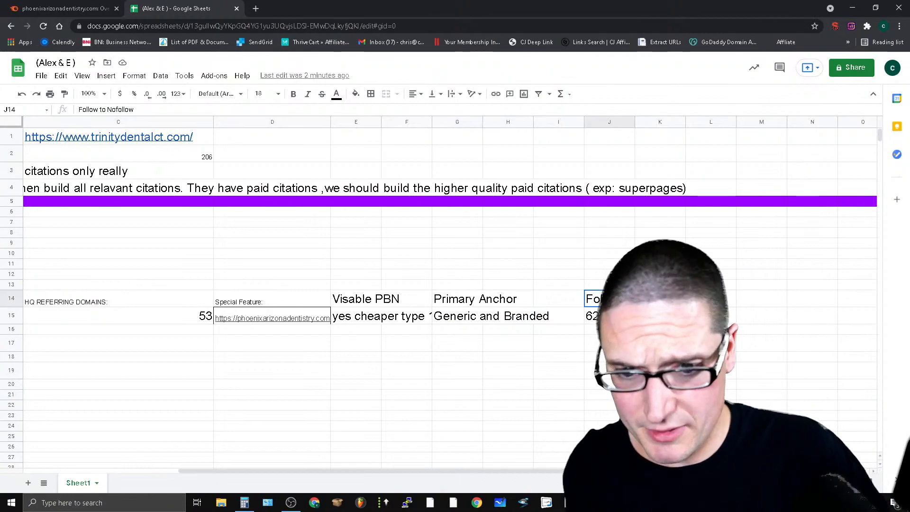
click(450, 322)
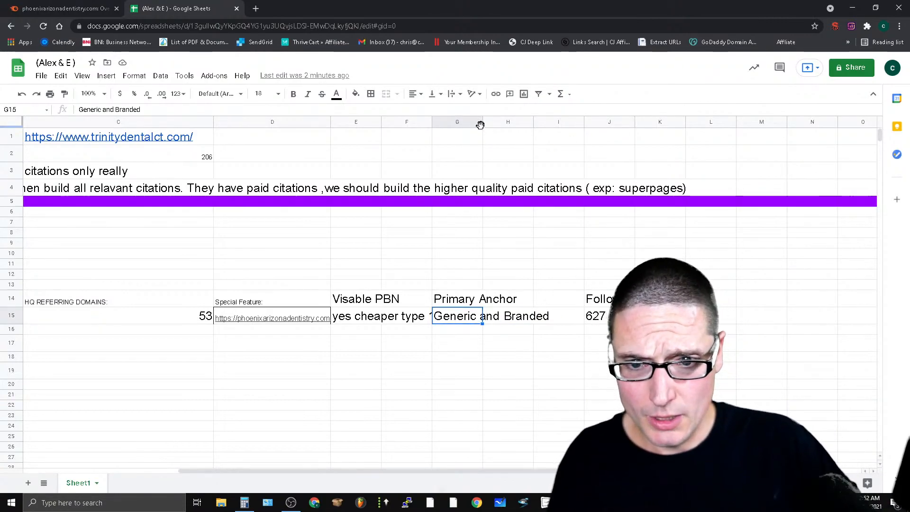
click(494, 329)
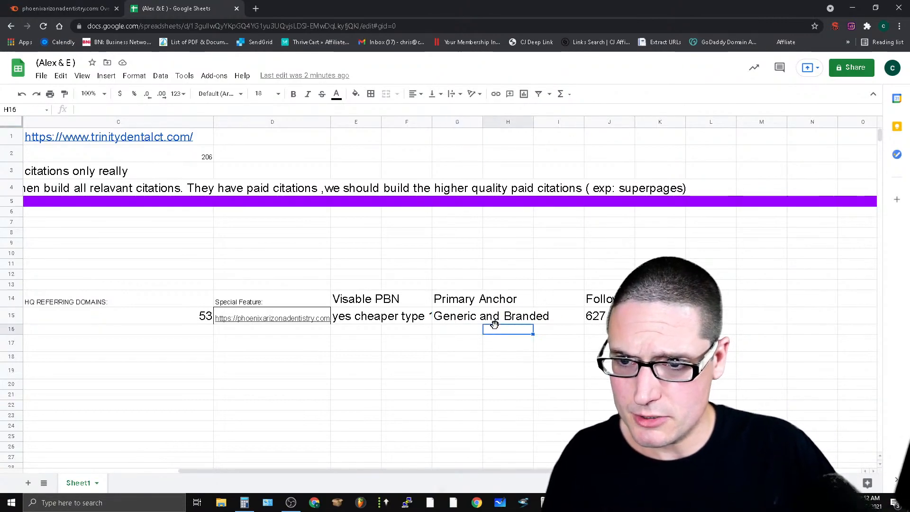
click(514, 319)
click(477, 301)
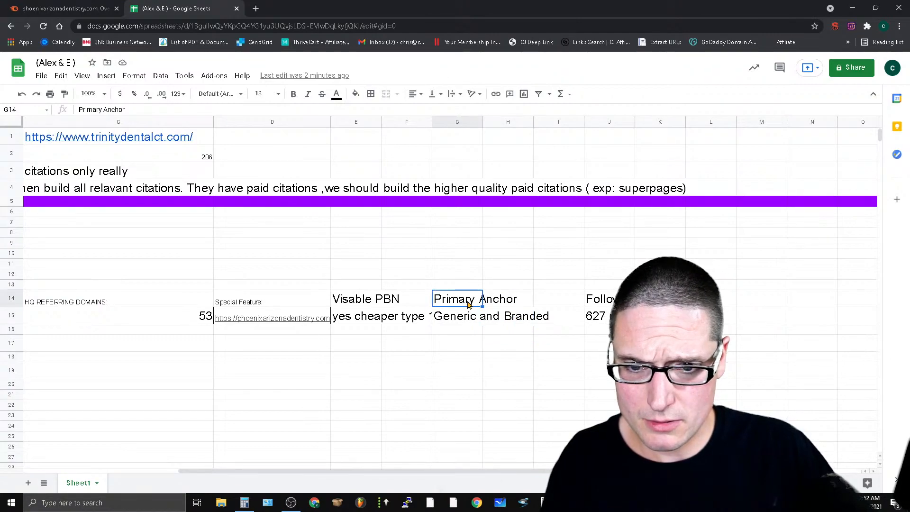
click(518, 306)
click(458, 303)
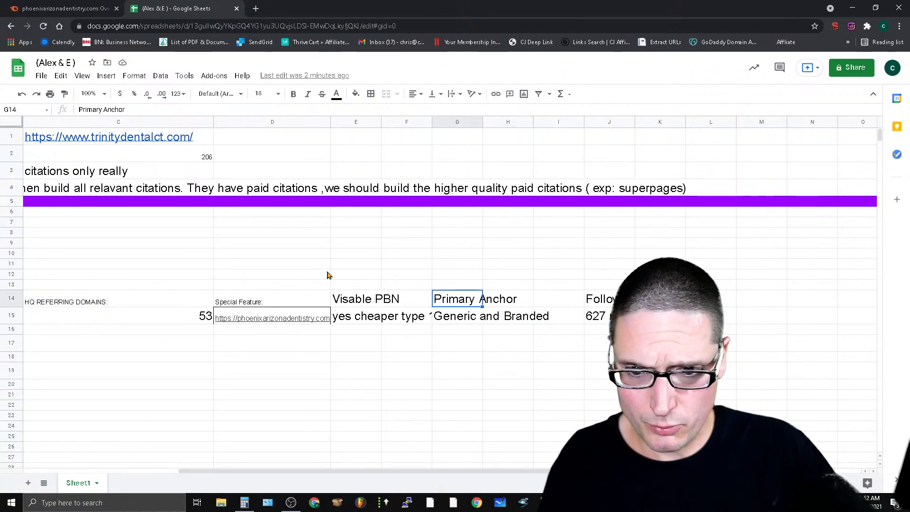
click(350, 304)
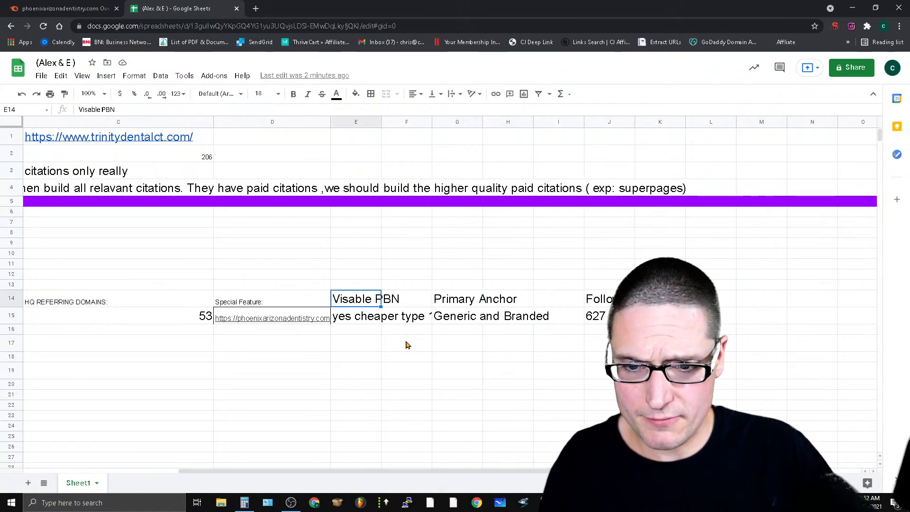
click(457, 322)
click(504, 315)
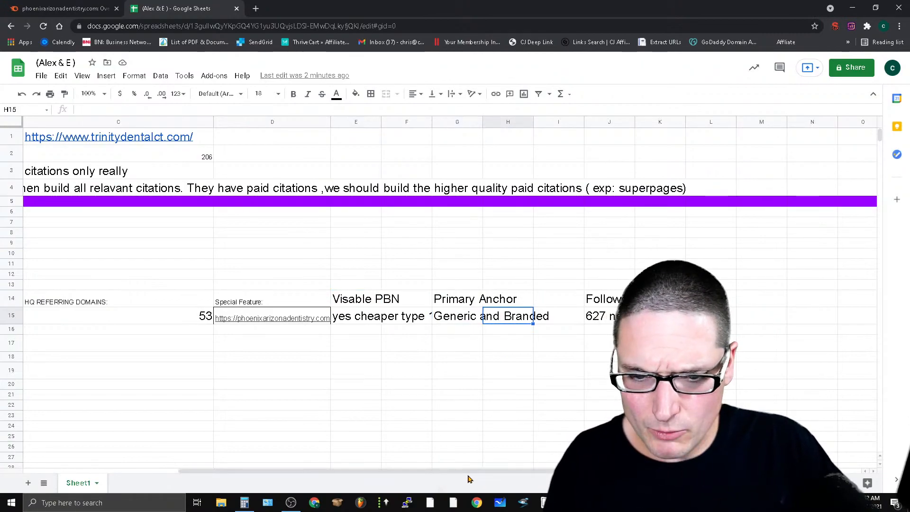
Step: Narrow column C, which holds the HQ referring domains figures, slightly
drag(469, 477, 433, 477)
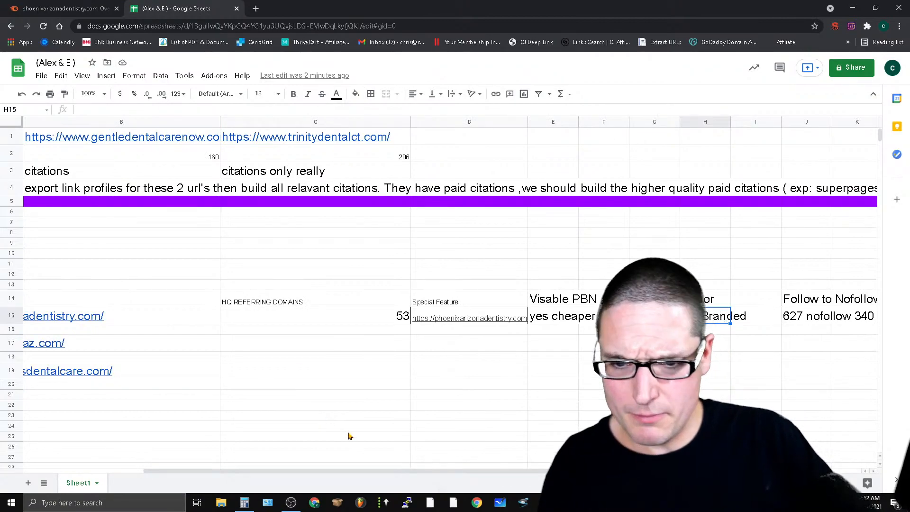
drag(411, 120, 385, 120)
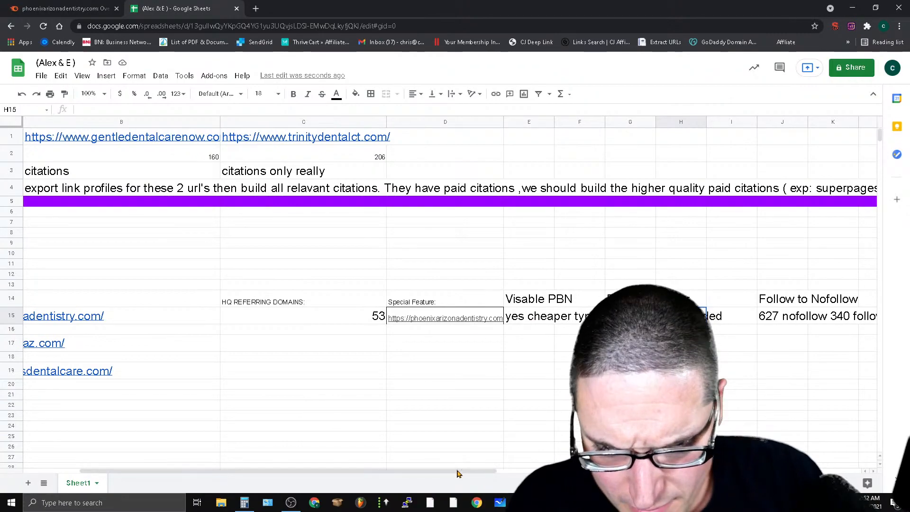
Step: Enter the heading "notes" in M14, past the "Follow to Nofollow" heading
drag(459, 471, 633, 471)
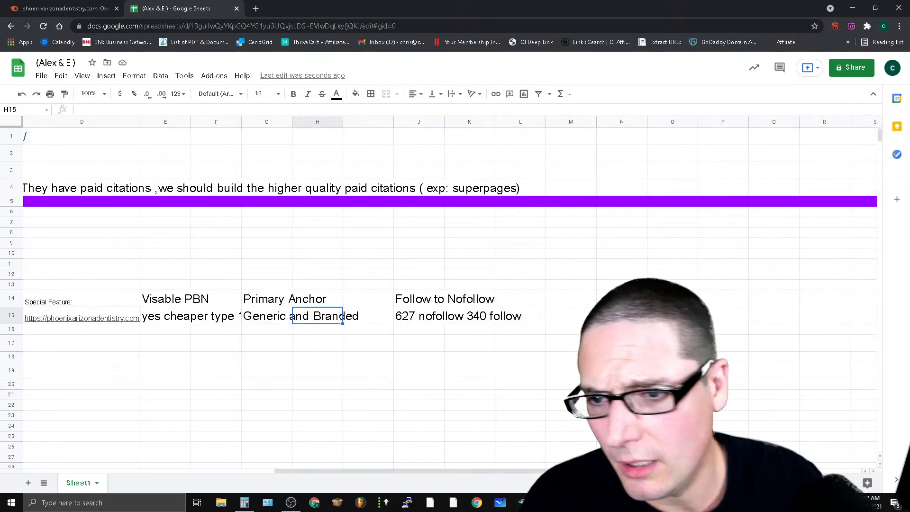
click(58, 6)
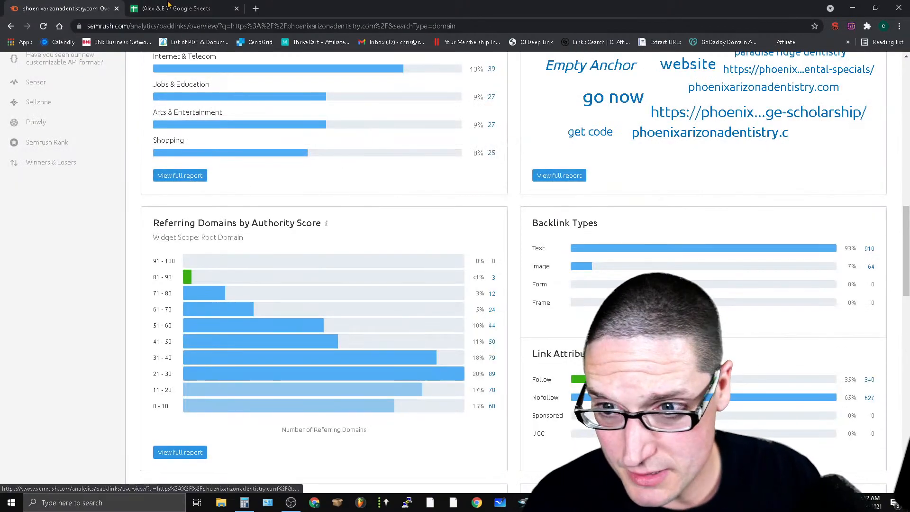
click(169, 6)
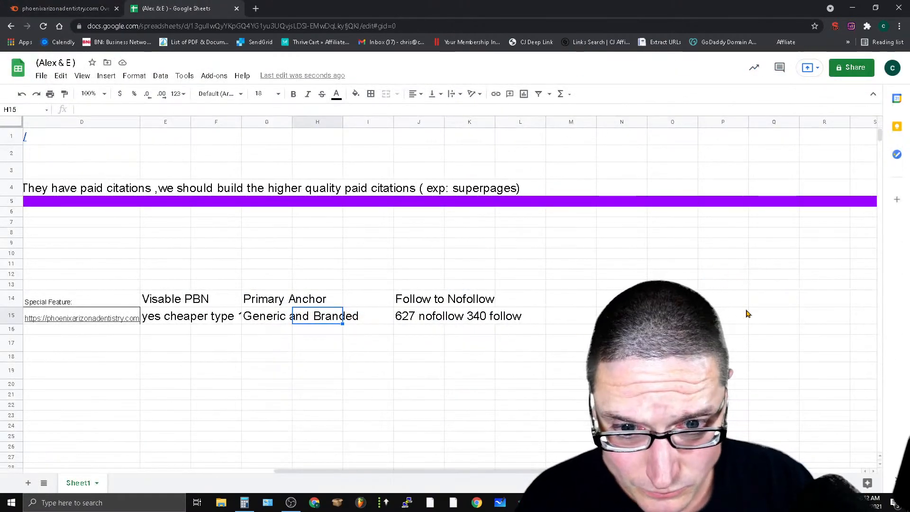
click(557, 298)
text(notes)
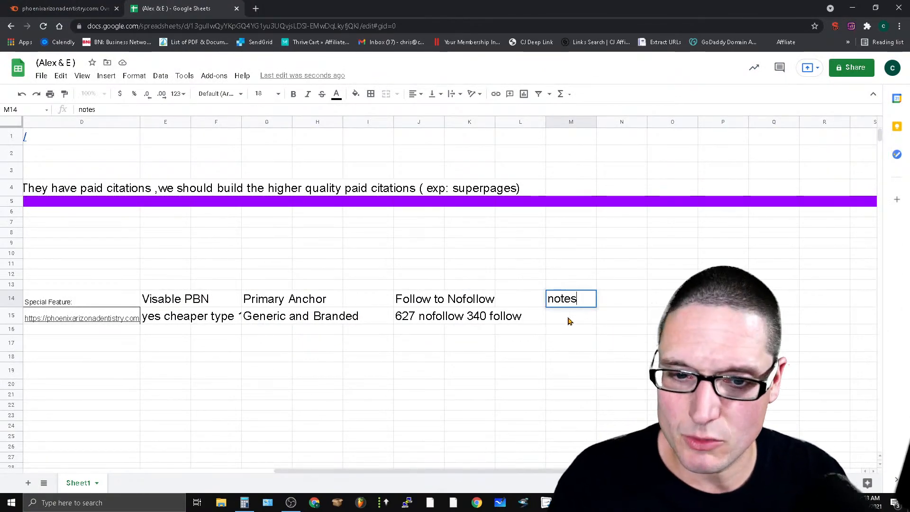
key(Return)
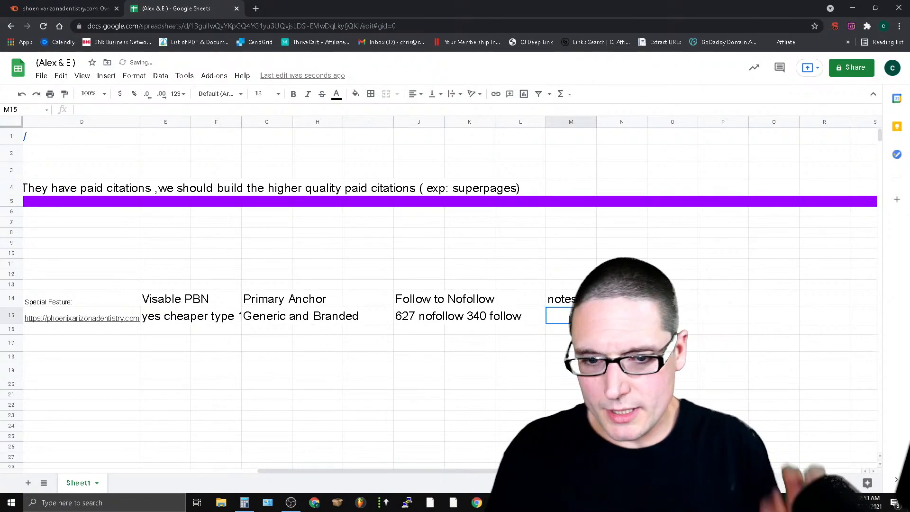
Step: Enter the recommendation "download active follow links , have Va manuel build" in M15 under the "notes" heading
text(download)
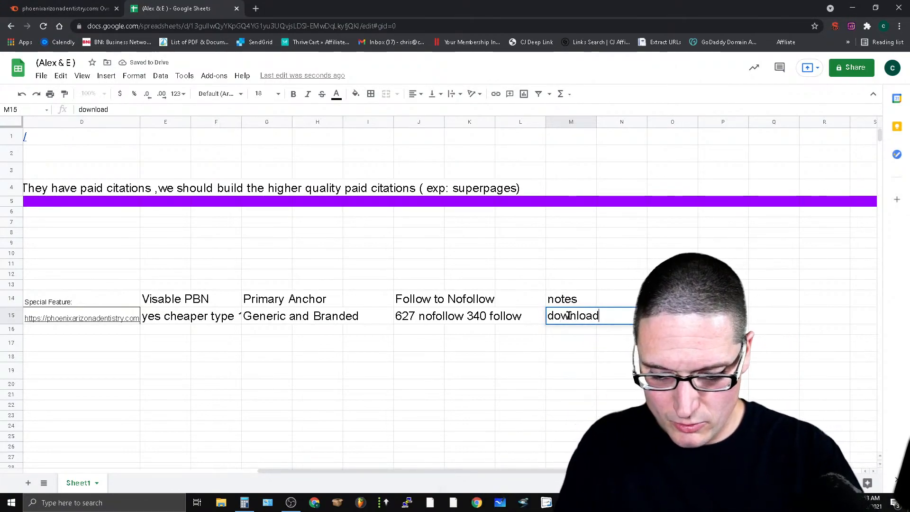
text( active follow links , have)
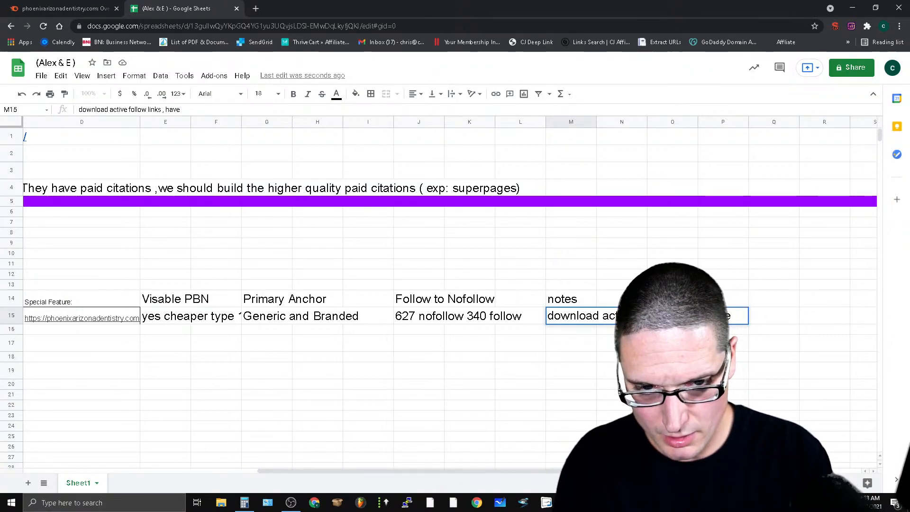
text(Va)
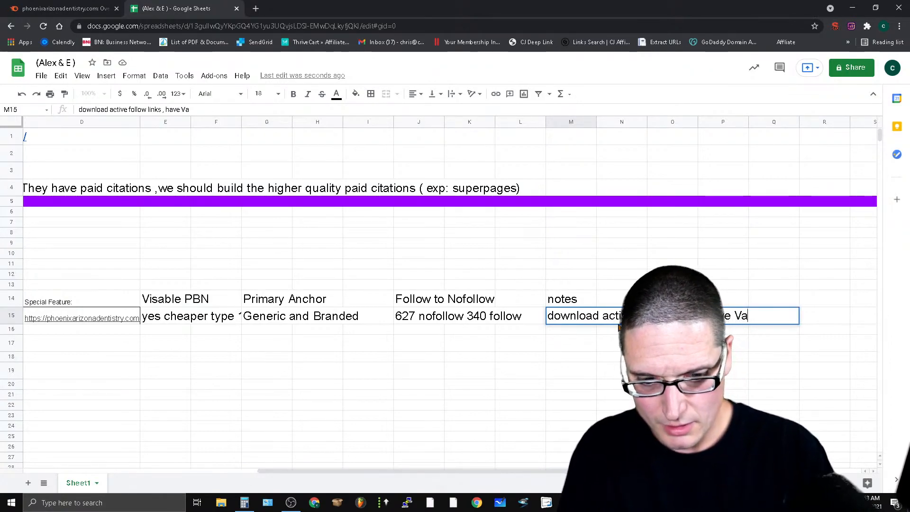
text( manuel build)
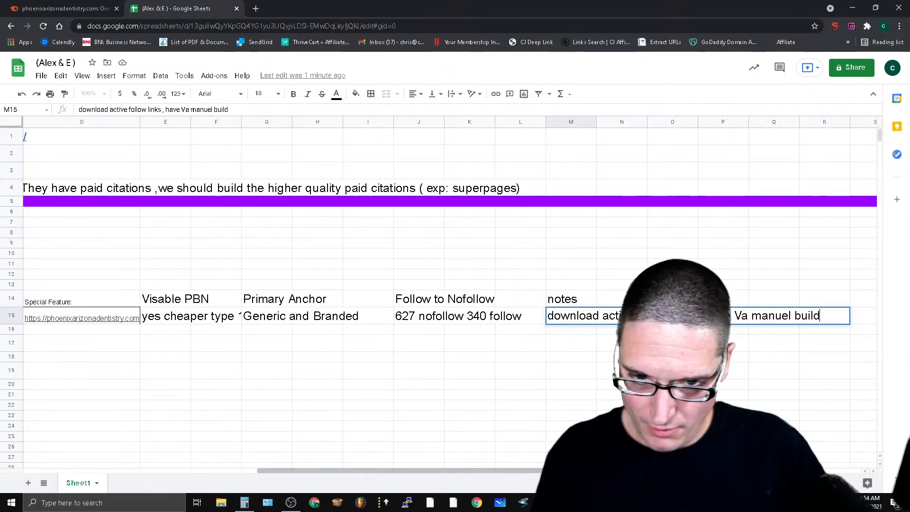
drag(558, 470, 402, 480)
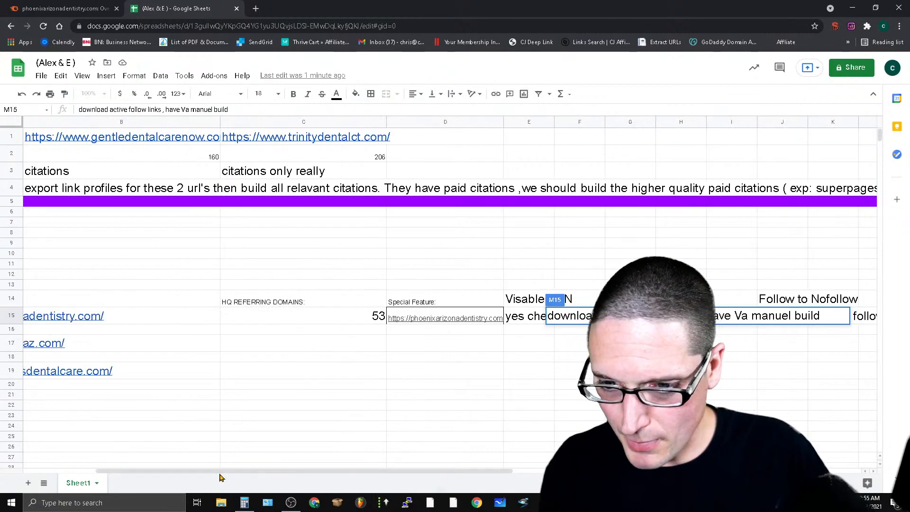
drag(211, 470, 172, 470)
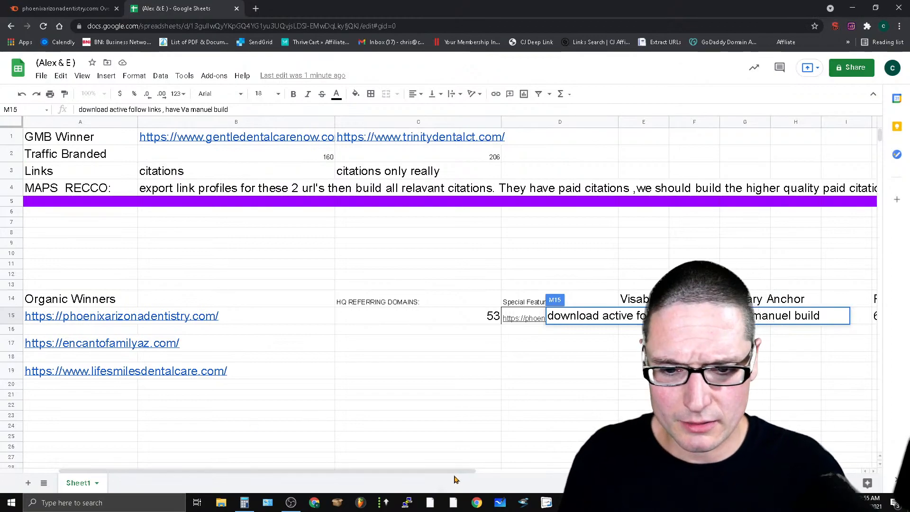
drag(450, 471, 600, 471)
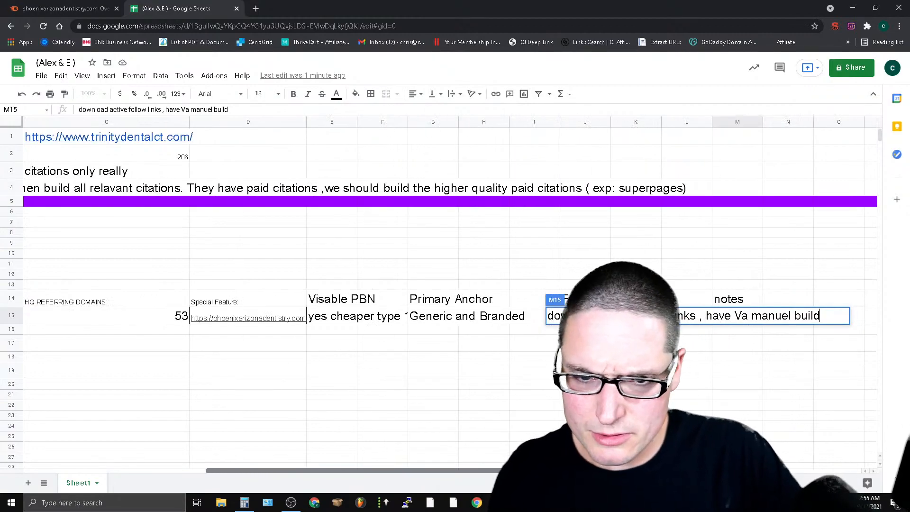
click(636, 394)
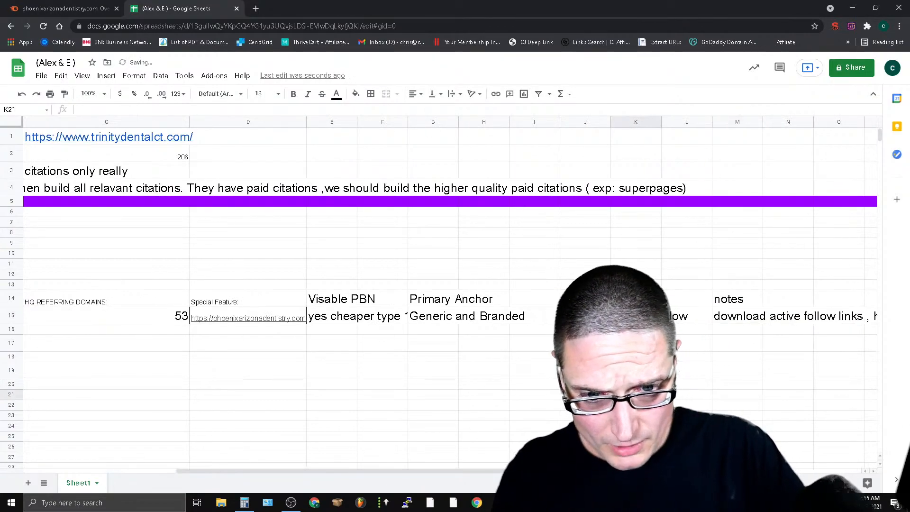
click(737, 425)
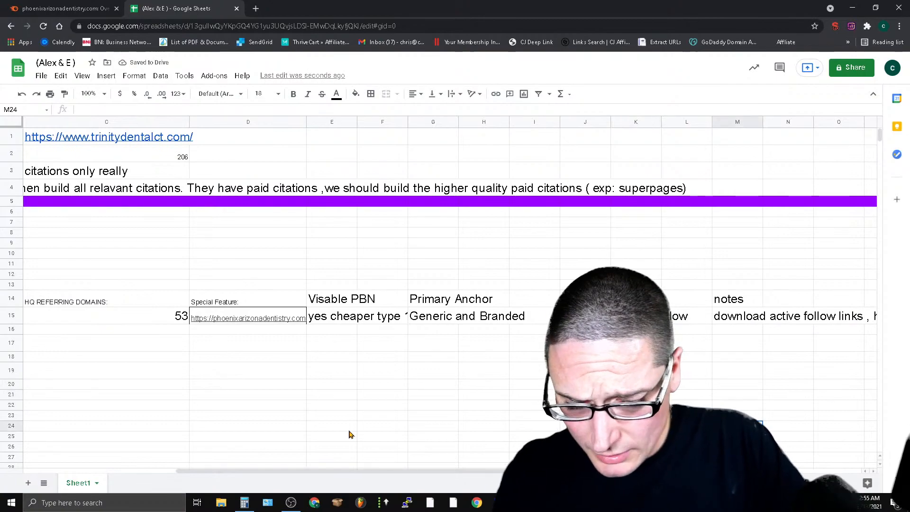
Step: Go back to the Organic Winners list and copy the phoenixarizonadentistry.com URL from A15
drag(358, 475, 287, 475)
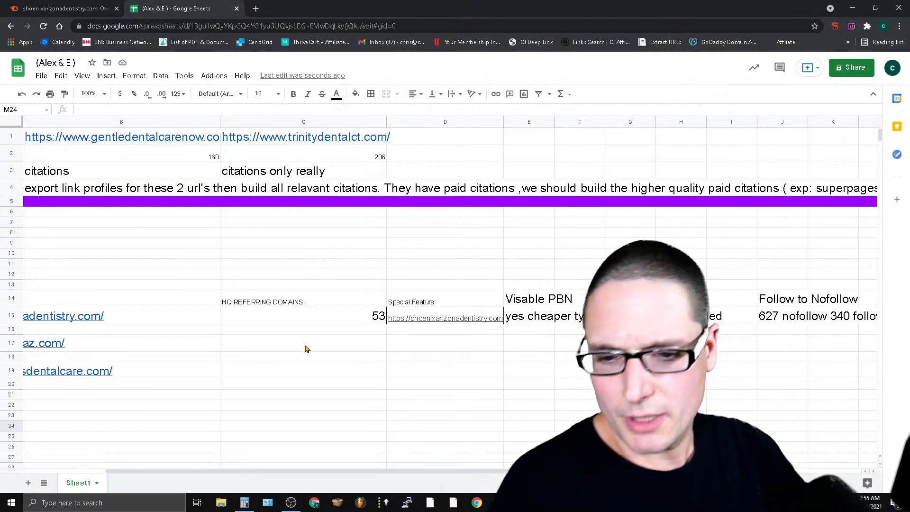
drag(234, 475, 152, 476)
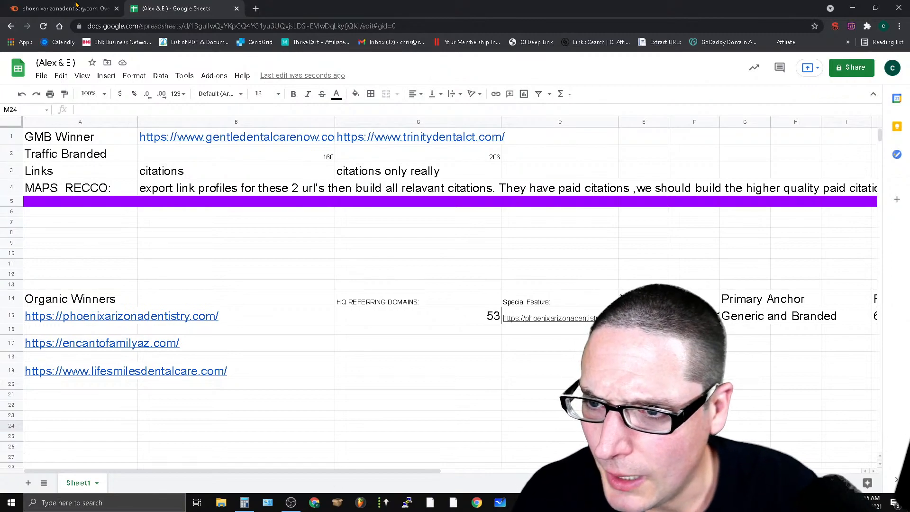
click(129, 320)
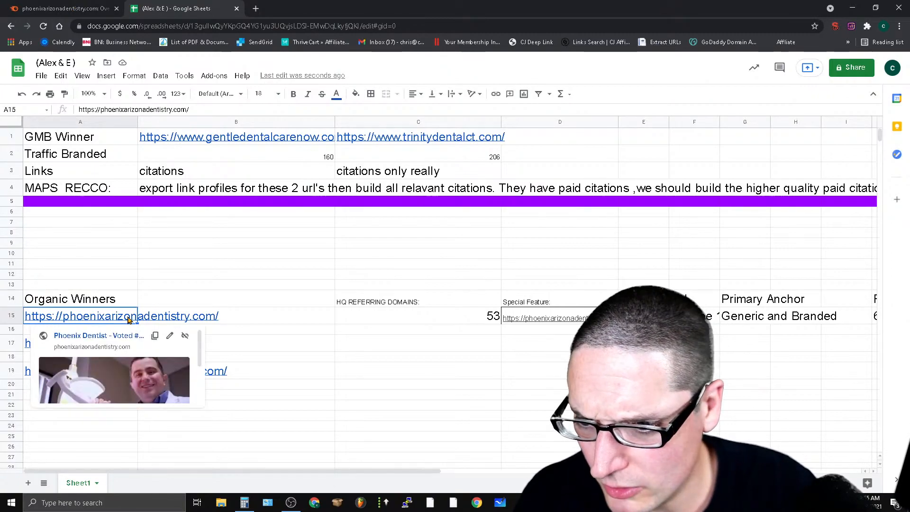
right_click(88, 321)
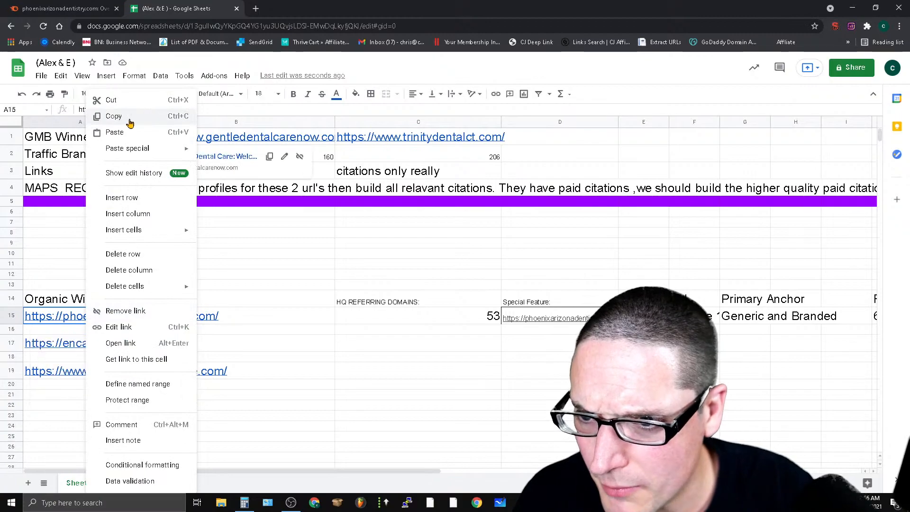
click(114, 116)
Step: Switch to Semrush and open the Domain Overview report for phoenixarizonadentistry.com
click(76, 8)
scroll(386, 412, up, 12)
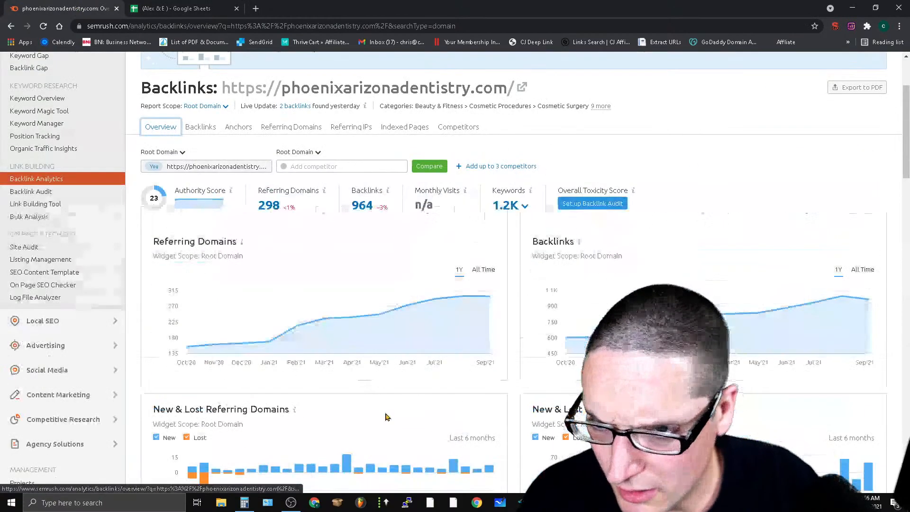
scroll(308, 445, up, 3)
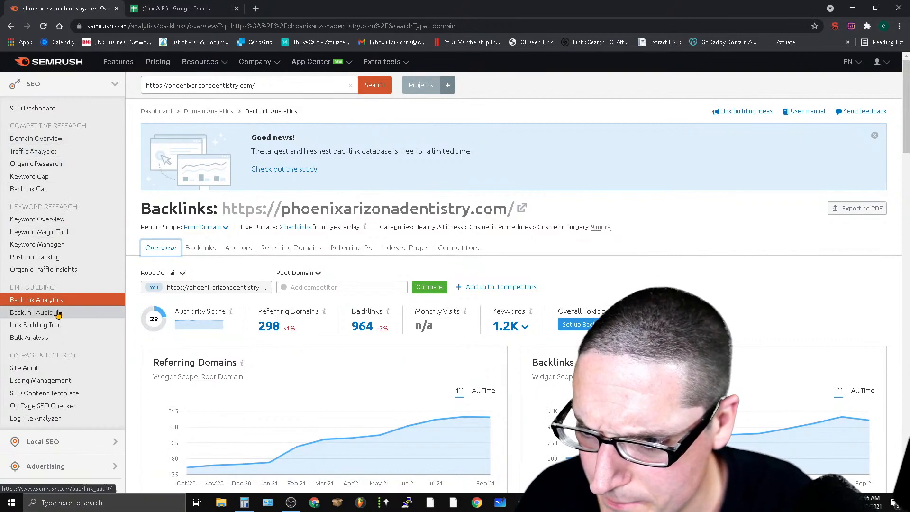
click(50, 140)
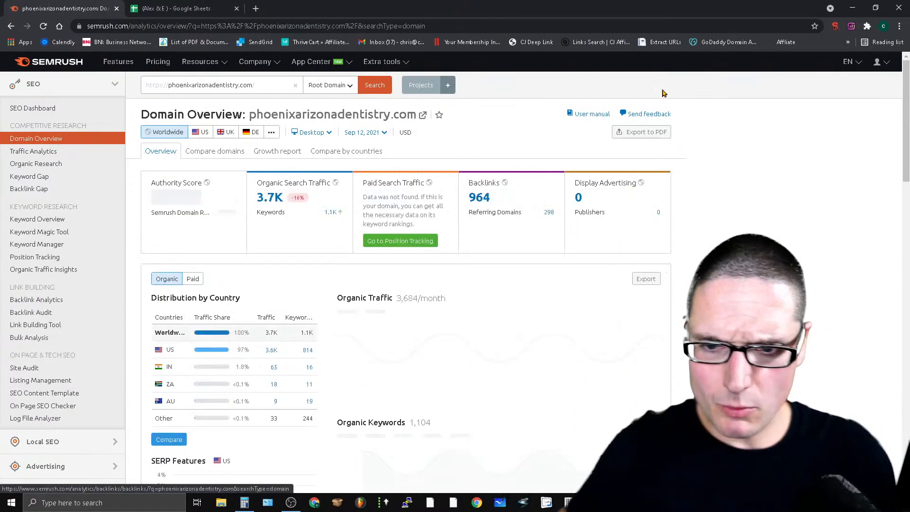
Step: Open the site's full organic keyword positions, and in Calculator subtract 3600 and take 17% to estimate the top keyword's traffic
scroll(443, 302, down, 6)
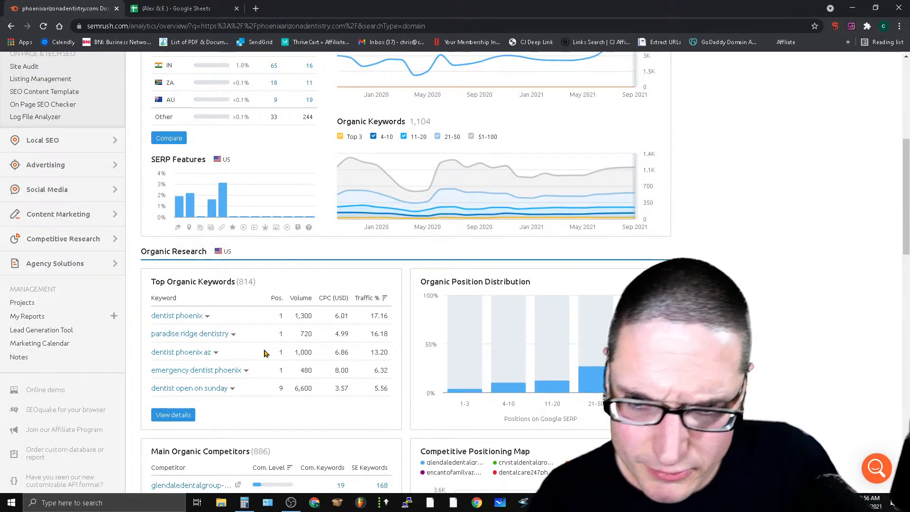
click(173, 414)
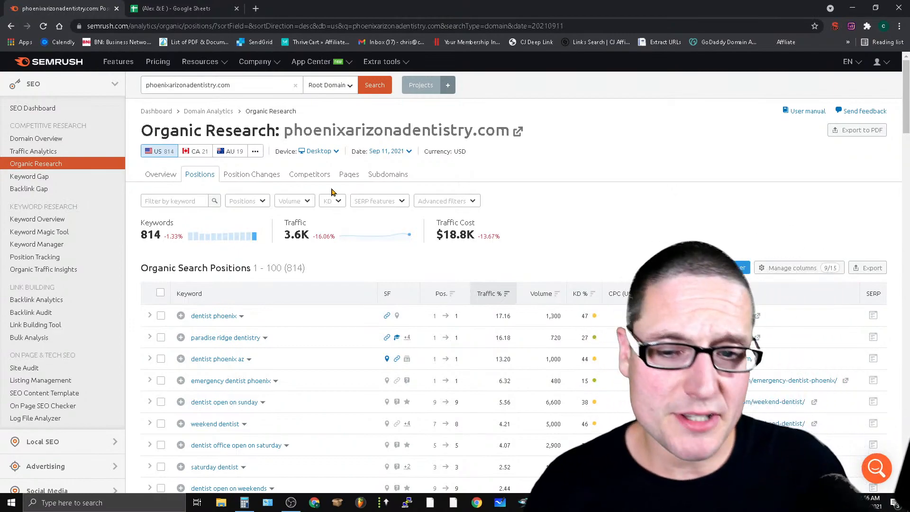
click(244, 503)
drag(723, 151, 678, 93)
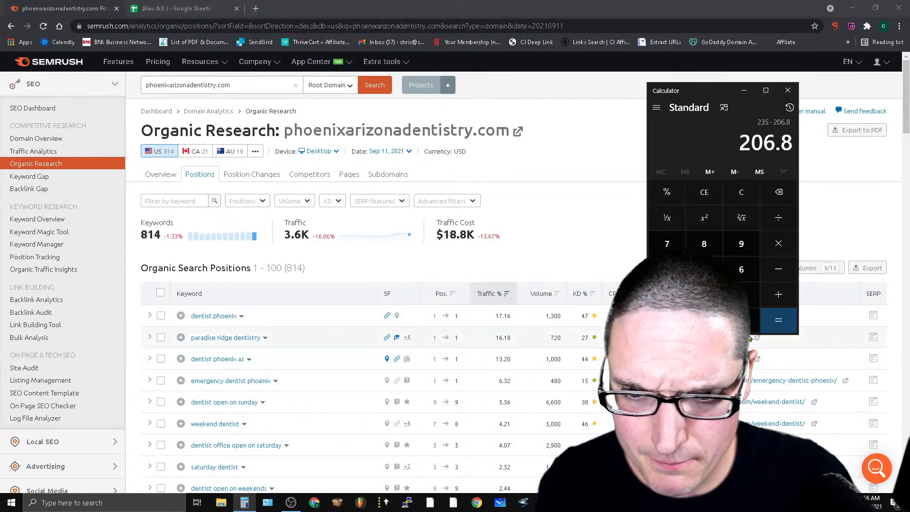
click(745, 295)
double_click(705, 320)
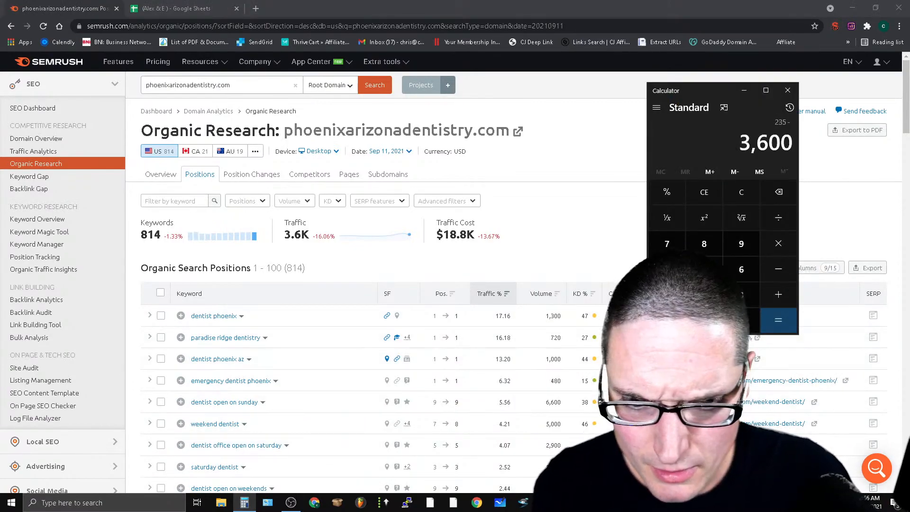
click(787, 279)
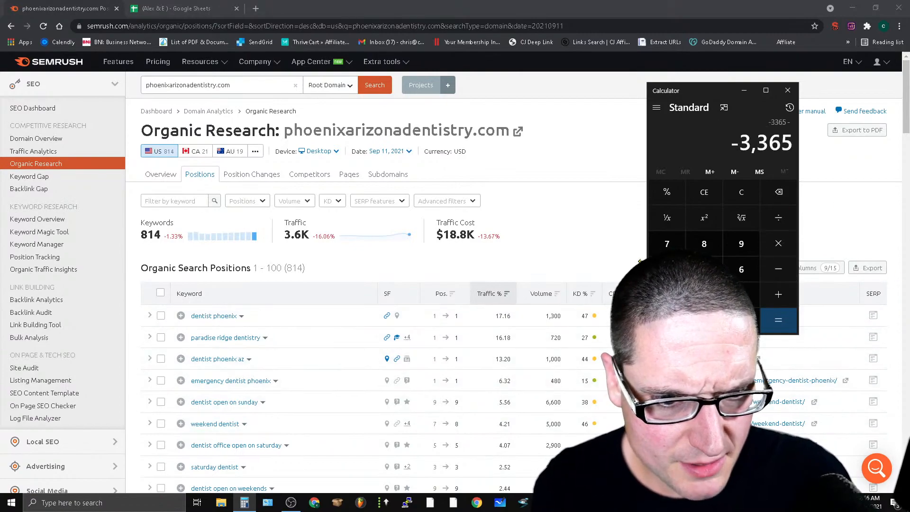
click(667, 294)
click(666, 243)
click(667, 194)
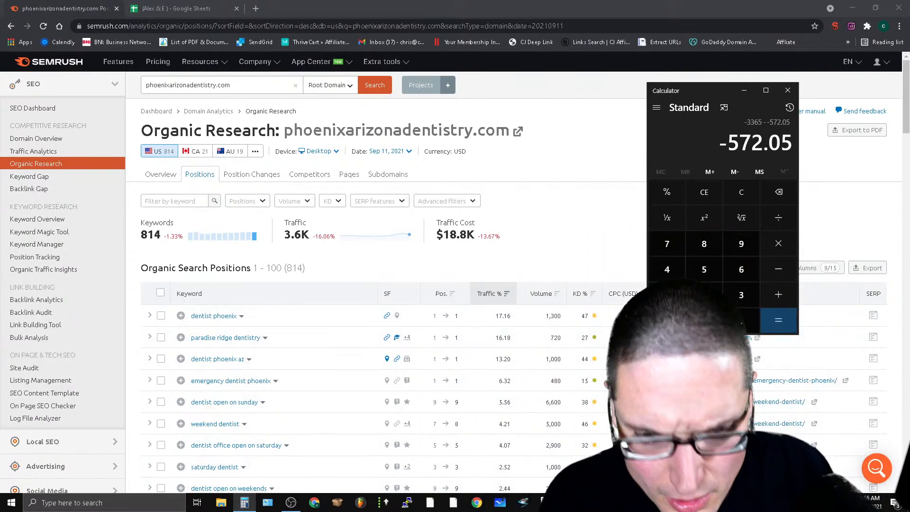
Step: Return to the Google Sheets comparison and enter the heading "traffic" in O14, past the "notes" heading
click(155, 6)
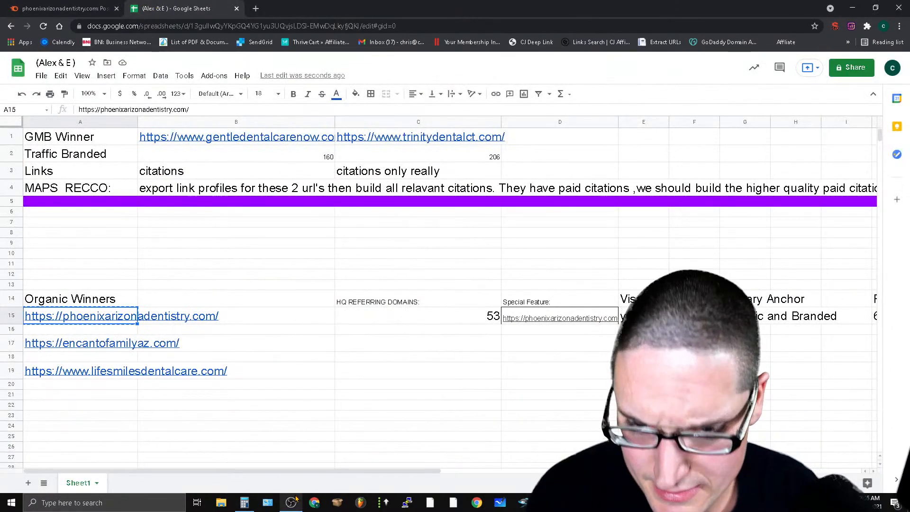
drag(290, 469, 655, 470)
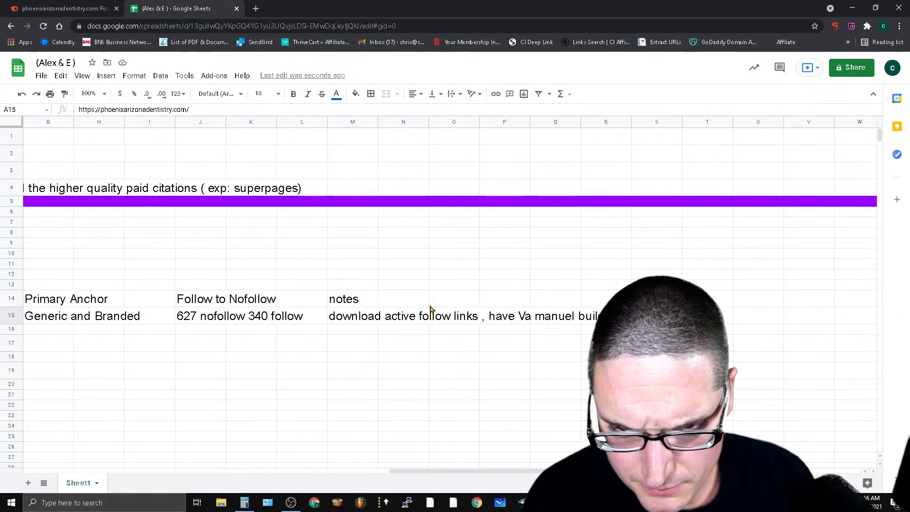
click(444, 299)
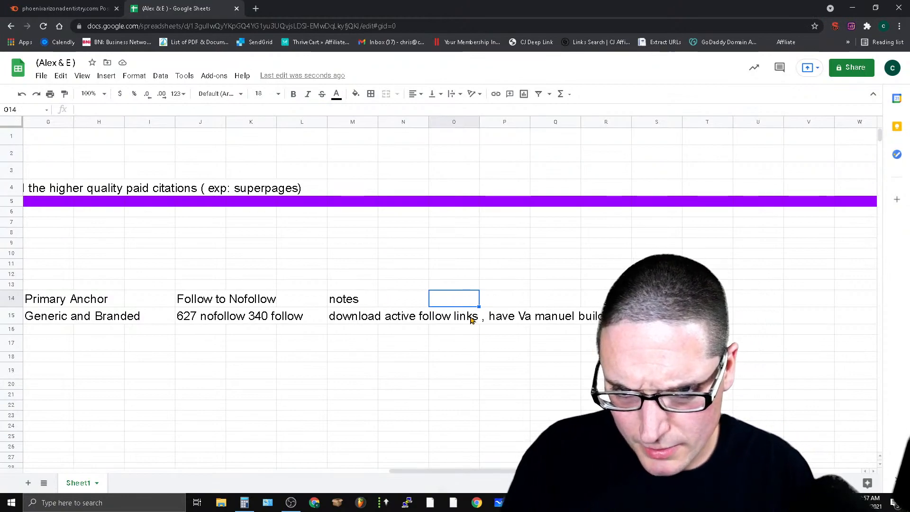
text(traffic)
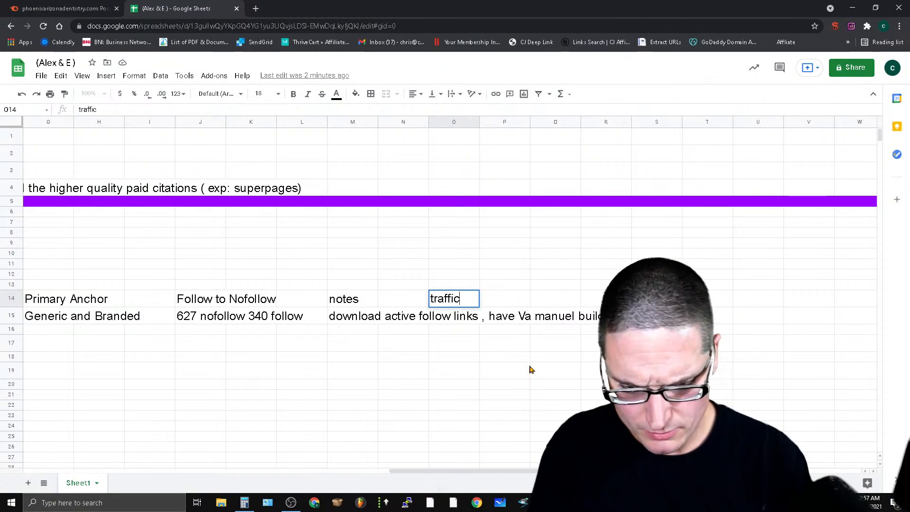
Step: Enter "572 for primary keyword" in O15 under the "traffic" heading
click(456, 316)
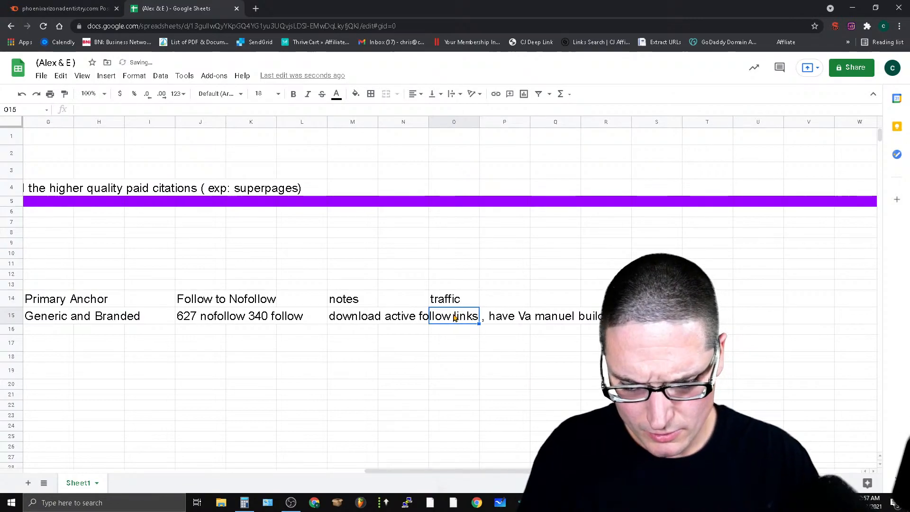
text(572)
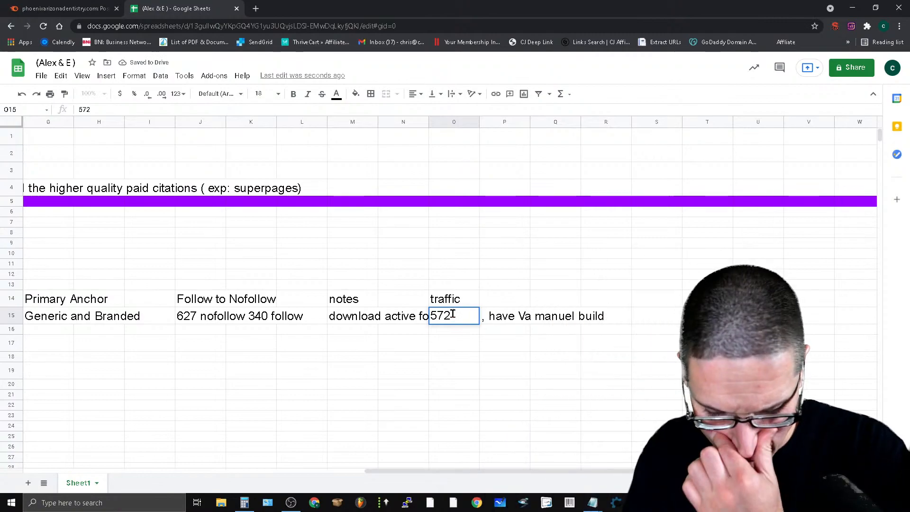
text( for)
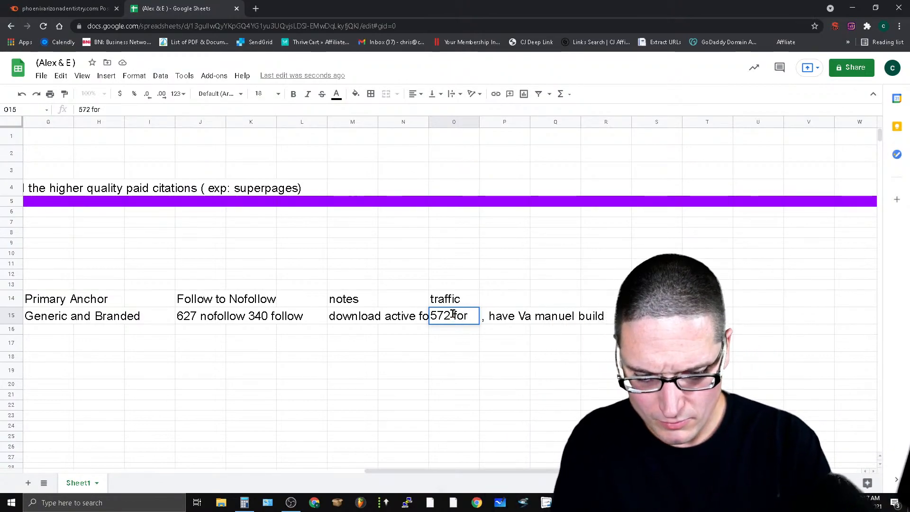
text( primary keyword)
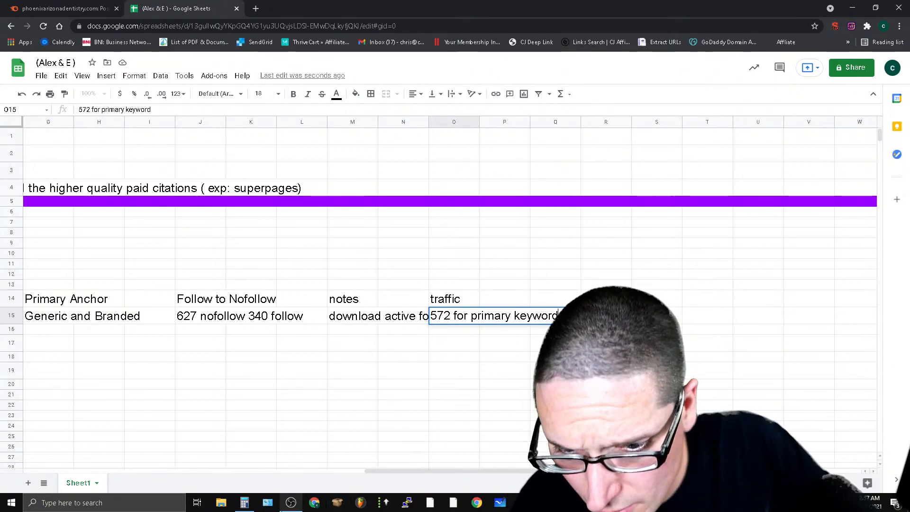
Step: Clear the previous calculation in Calculator and work out 8% of 572
click(244, 502)
click(704, 192)
click(743, 194)
click(676, 246)
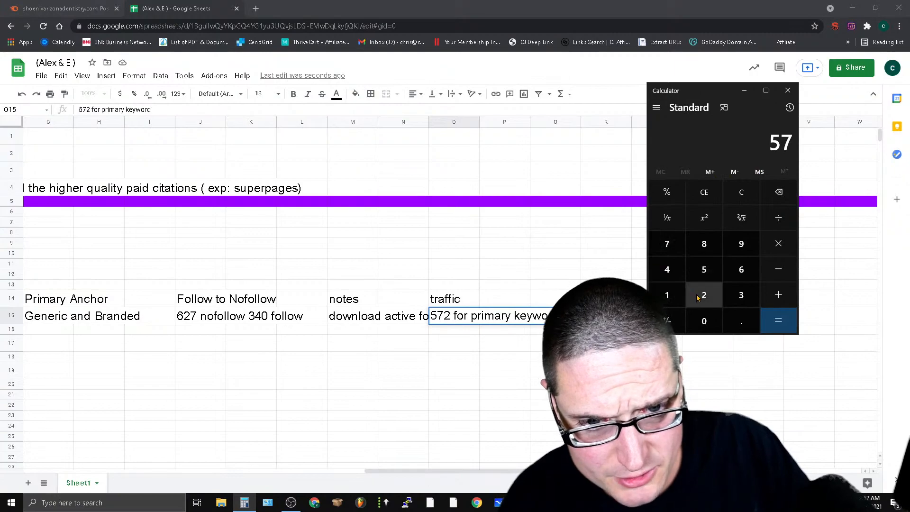
click(701, 292)
click(704, 243)
click(681, 186)
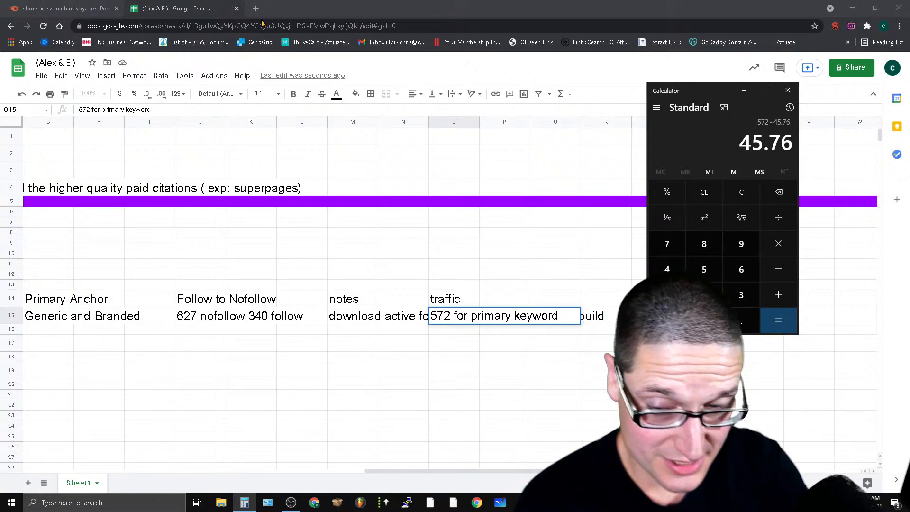
Step: Go back to Semrush and review the ranking keywords and their URLs in the phoenixarizonadentistry.com organic positions
click(184, 4)
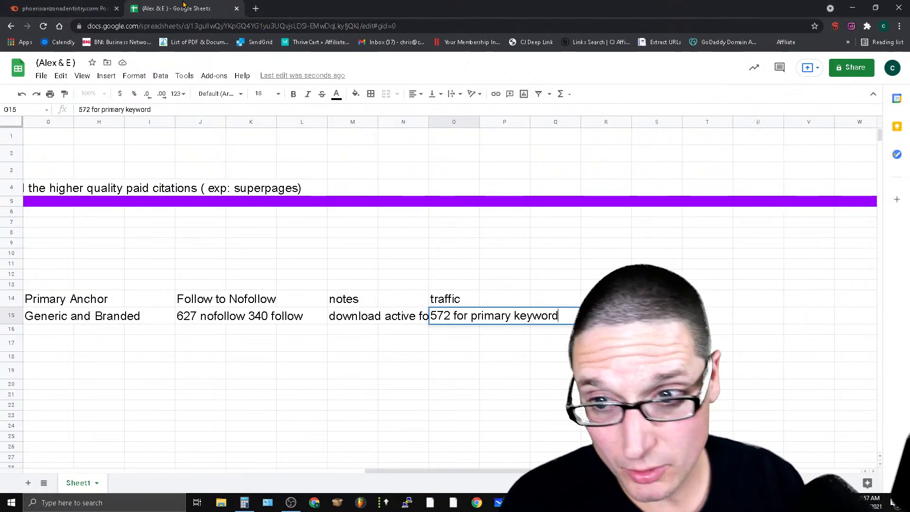
click(17, 6)
scroll(768, 290, down, 3)
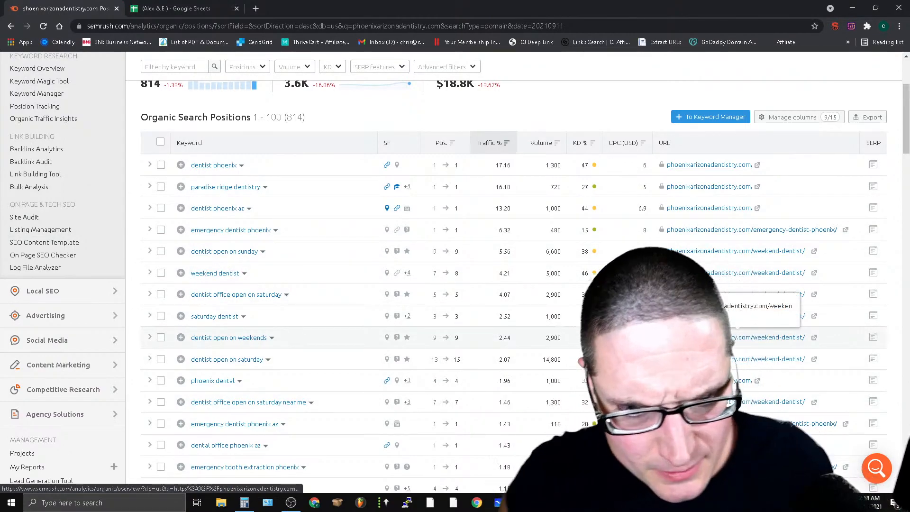
scroll(365, 379, up, 3)
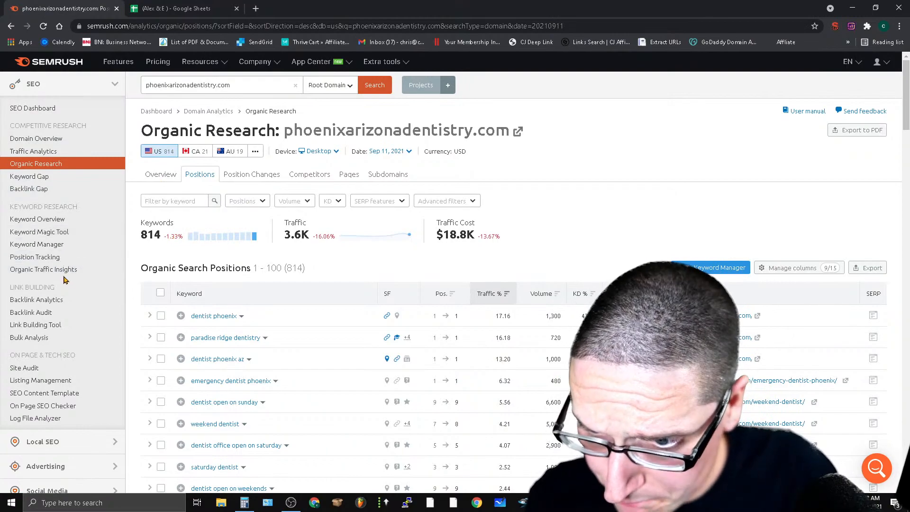
Step: Open the backlinks list in Backlink Analytics for phoenixarizonadentistry.com and filter it to active follow links
click(69, 305)
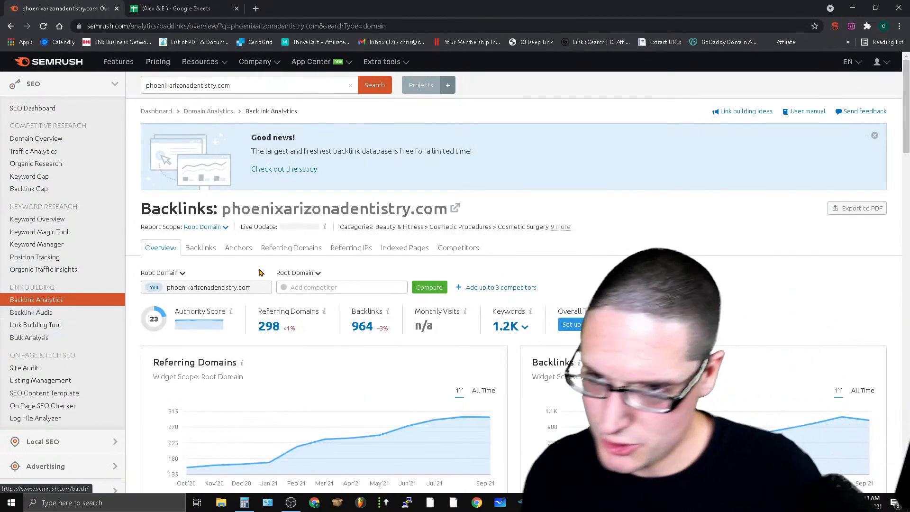
click(201, 251)
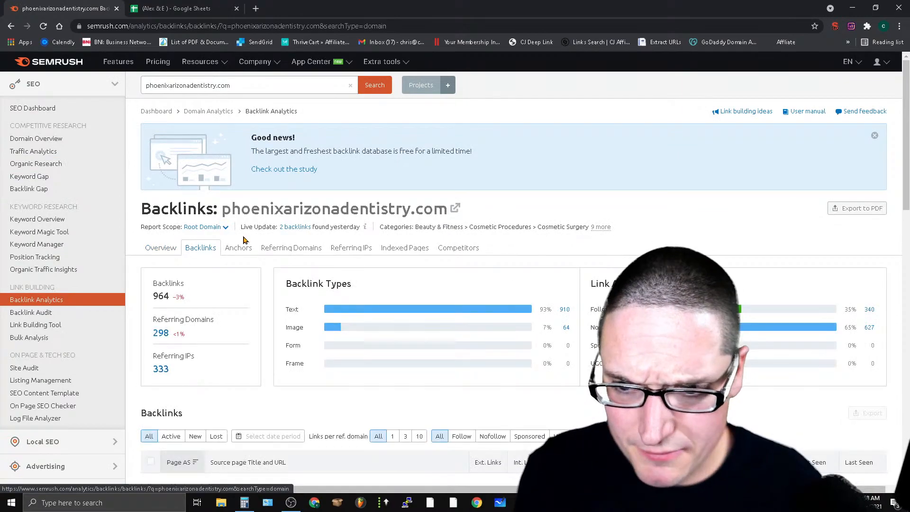
scroll(554, 191, down, 6)
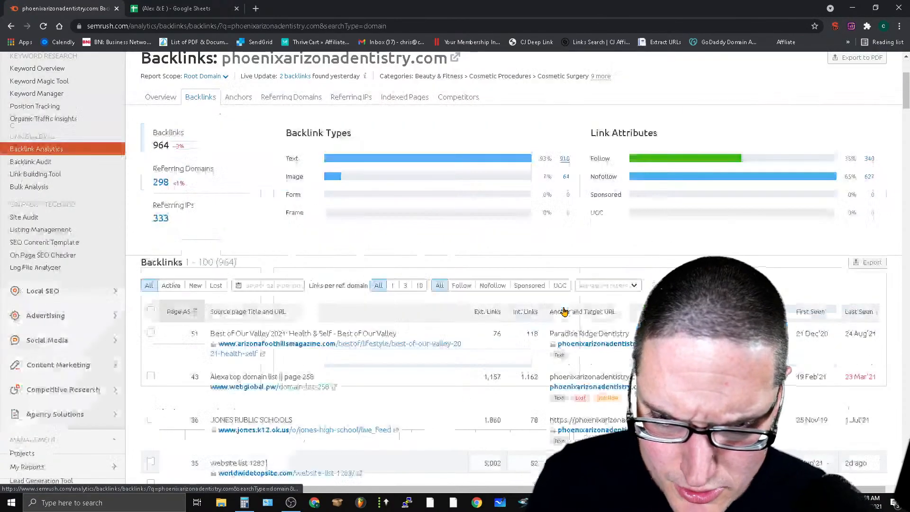
click(460, 135)
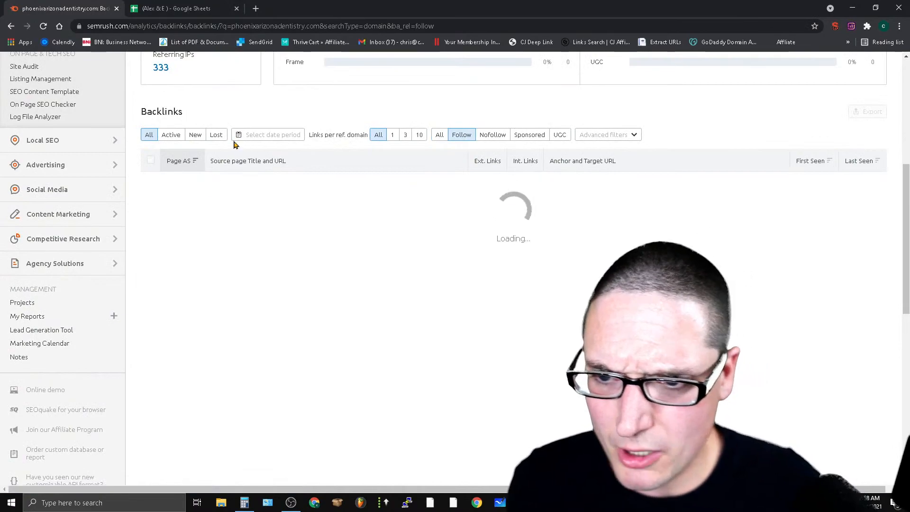
click(164, 138)
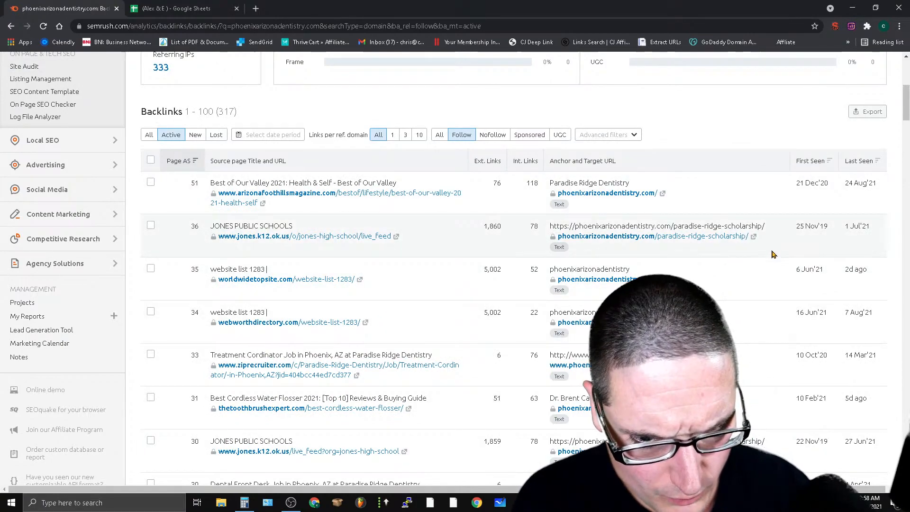
Step: Examine the source pages and target URLs of the active follow backlinks, including those pointing to the paradise-ridge-scholarship page
drag(760, 242, 656, 240)
drag(905, 118, 905, 128)
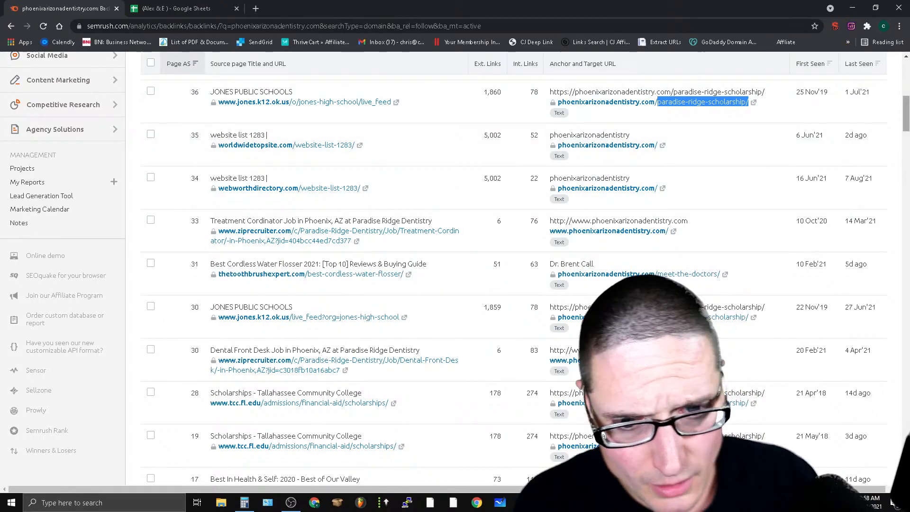
scroll(805, 227, down, 3)
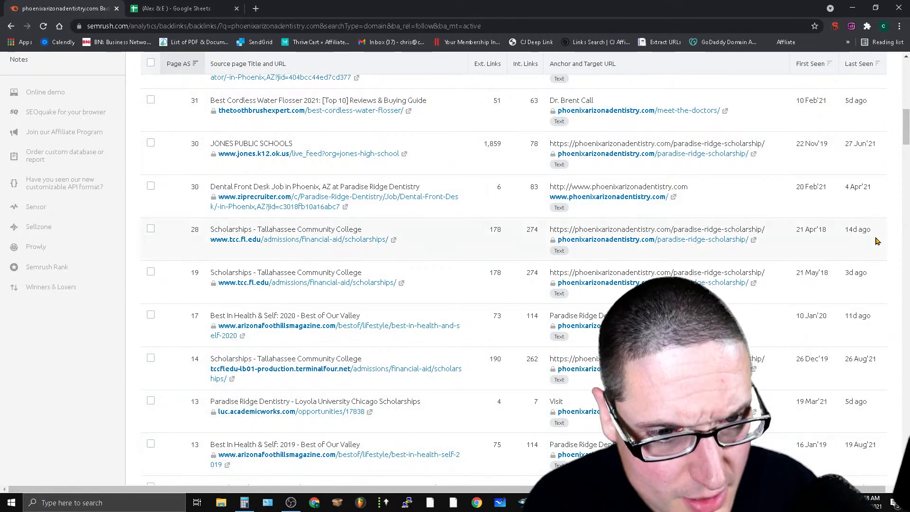
drag(906, 129, 906, 89)
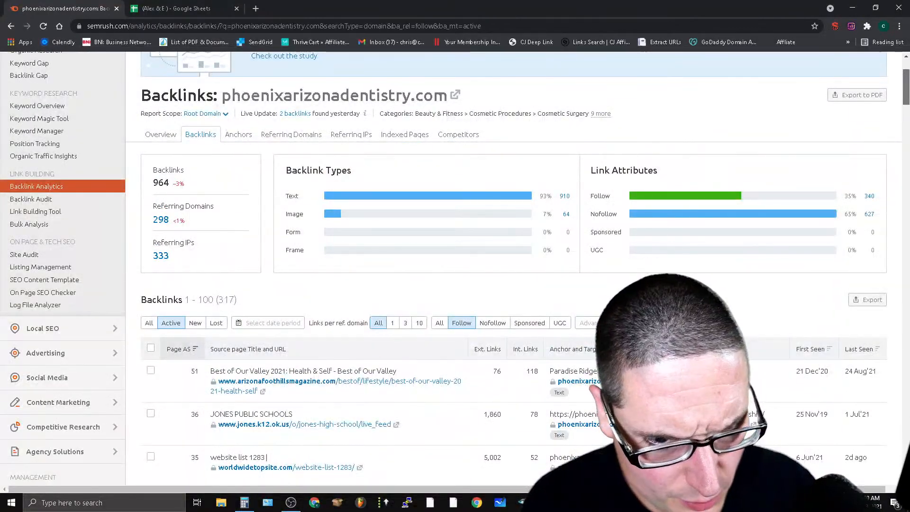
drag(905, 87, 883, 180)
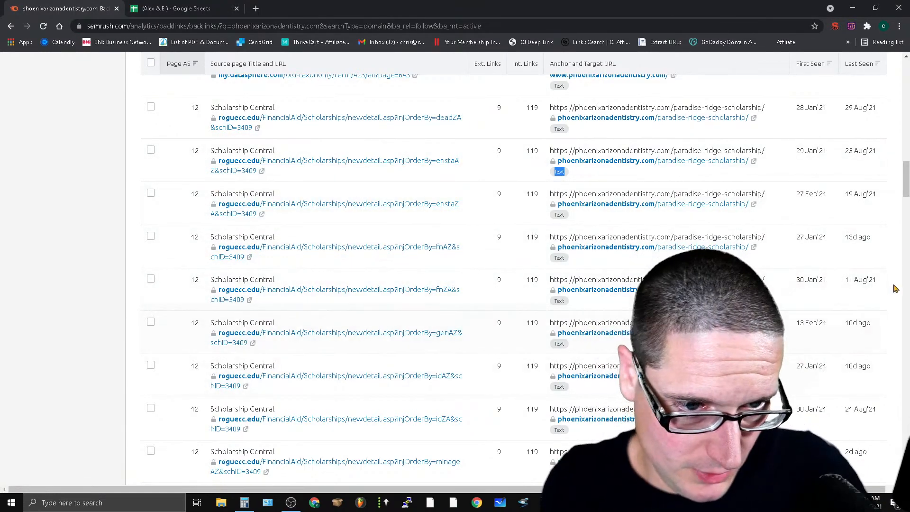
drag(906, 182, 904, 268)
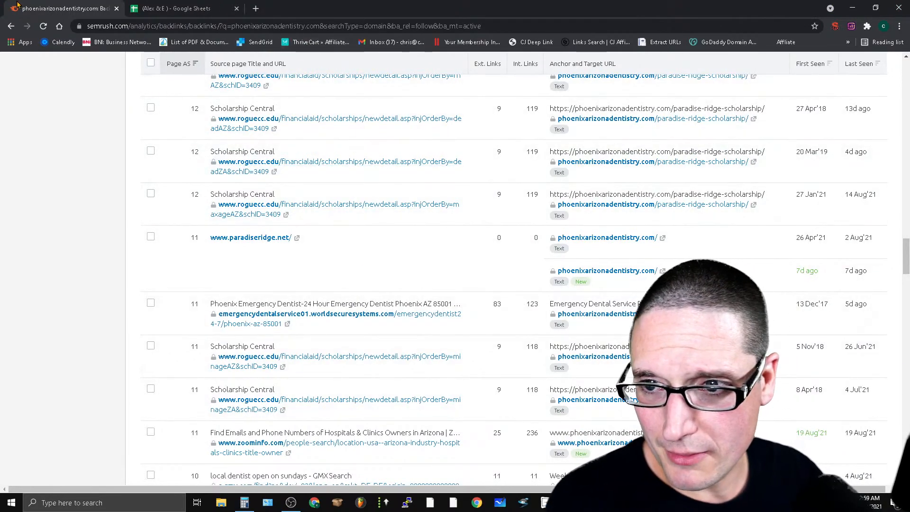
Step: Reload the backlinks report and examine the anchors and source sites of the lower-authority active follow links
click(43, 25)
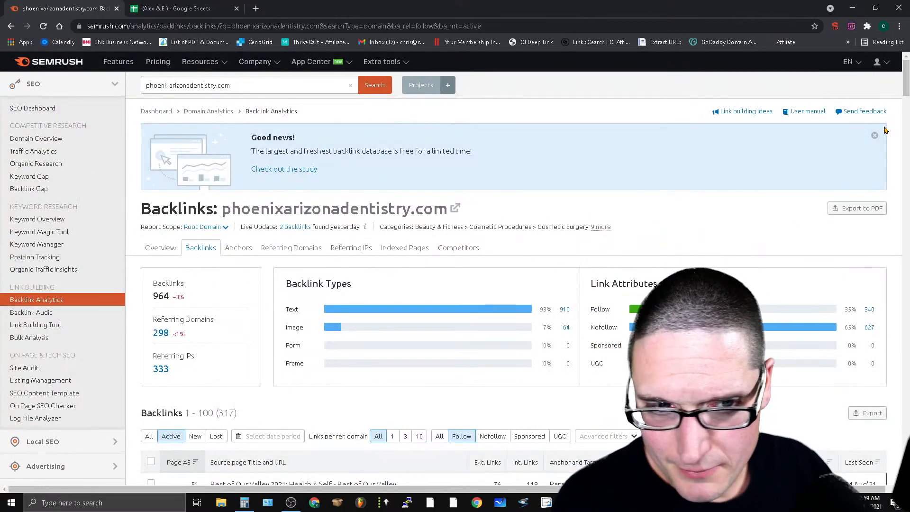
drag(906, 87, 909, 318)
scroll(684, 120, down, 1)
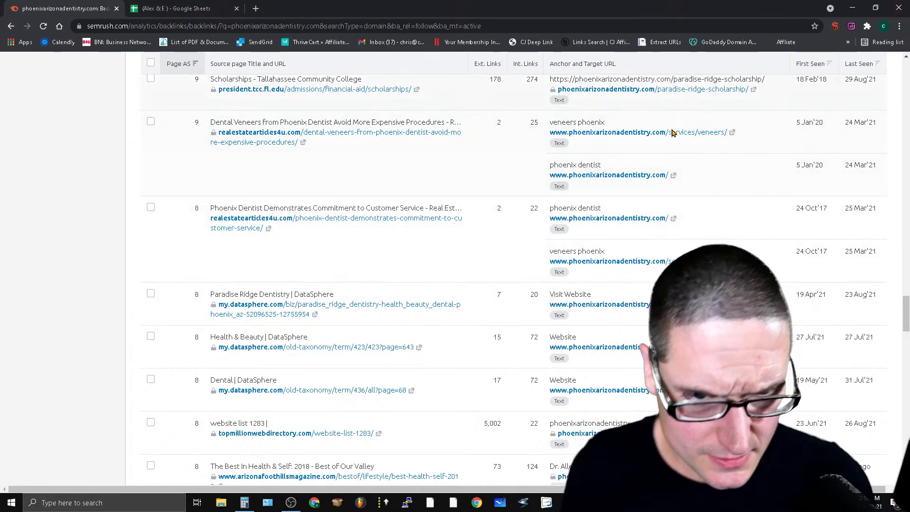
drag(905, 319, 905, 346)
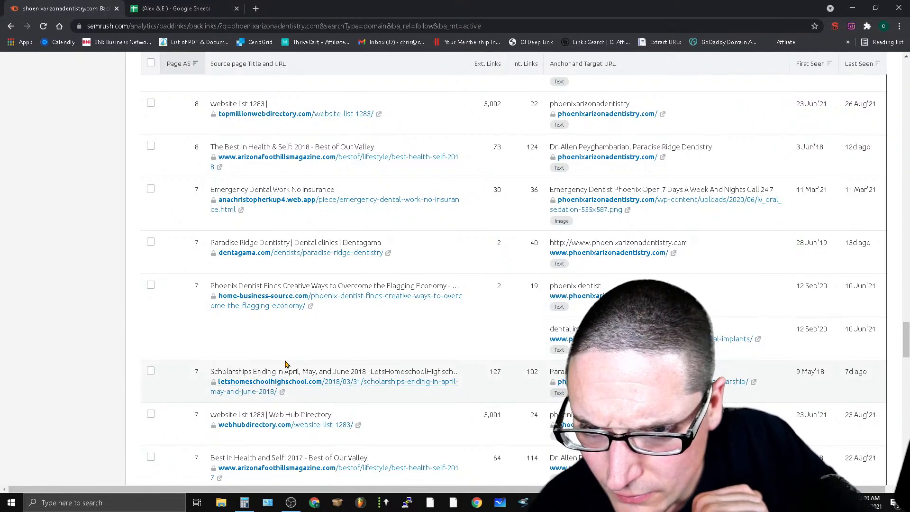
scroll(285, 364, down, 5)
drag(908, 352, 909, 371)
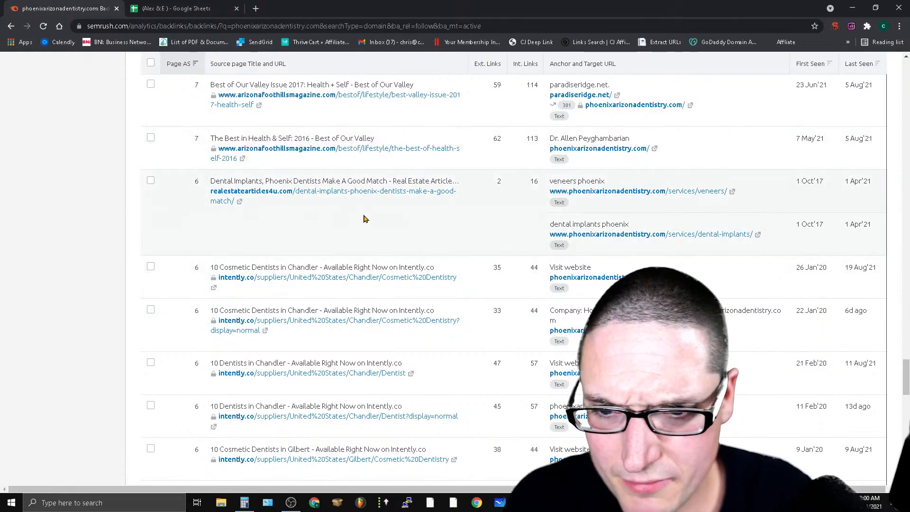
Step: Open the realestatearticles4u.com dental implants article from the backlinks list and copy the domain part of its address
click(240, 202)
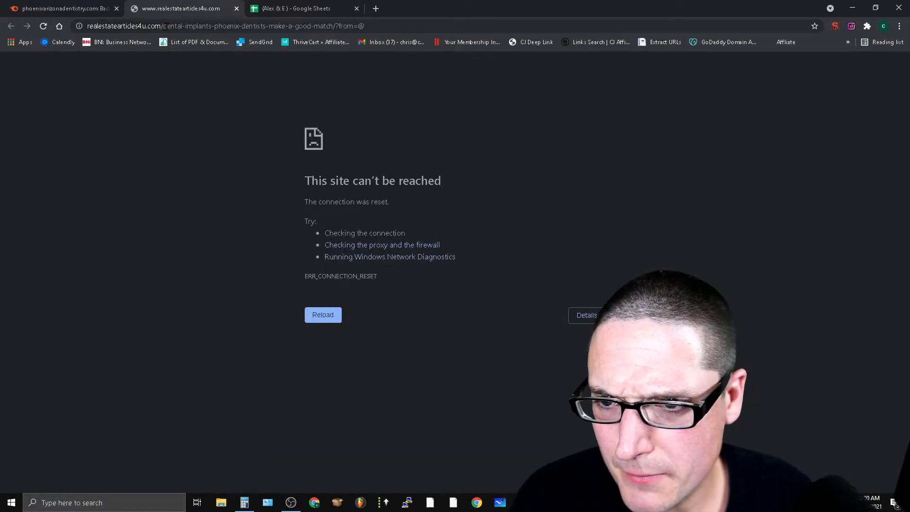
drag(163, 26, 87, 26)
right_click(134, 30)
click(162, 77)
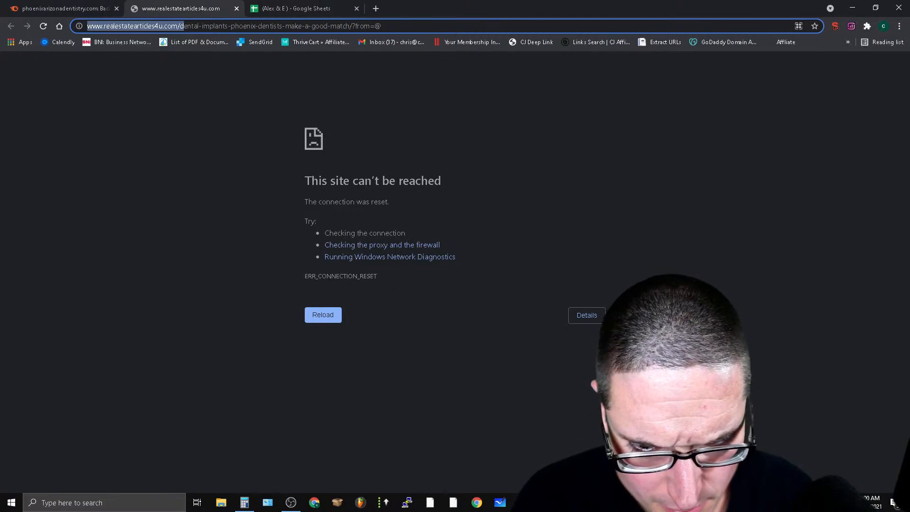
Step: Open a separate browser window under the Main profile and bring it to the front
click(852, 7)
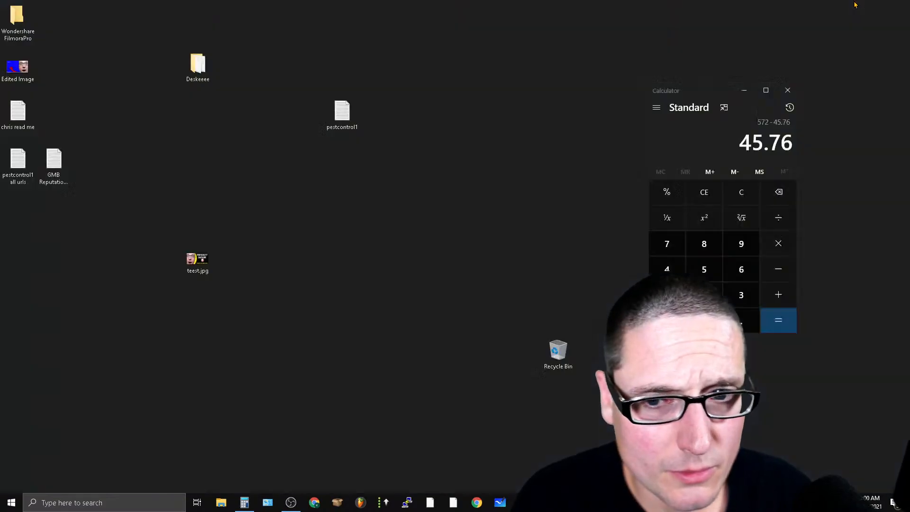
key(alt+Tab)
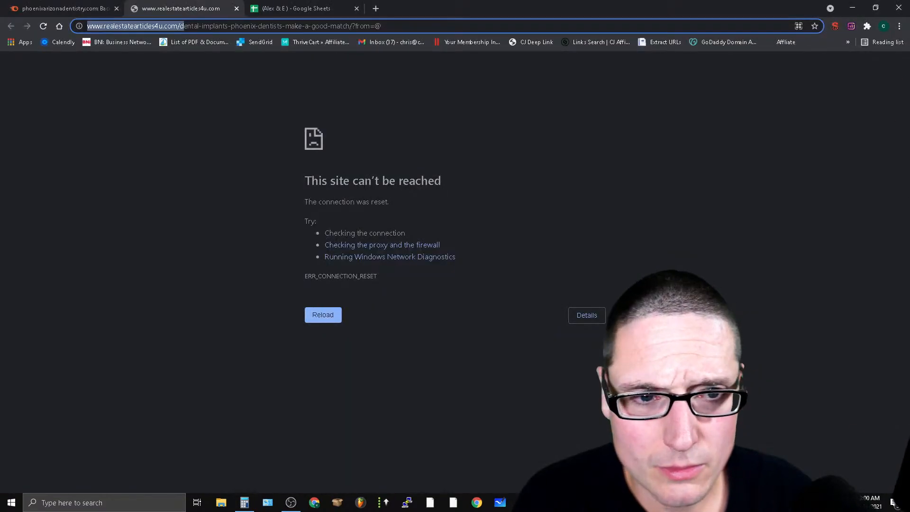
click(883, 27)
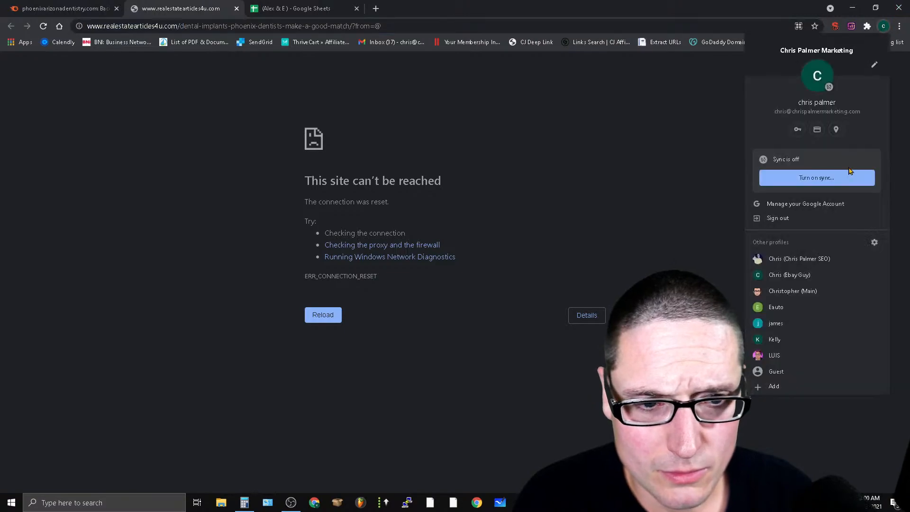
click(813, 293)
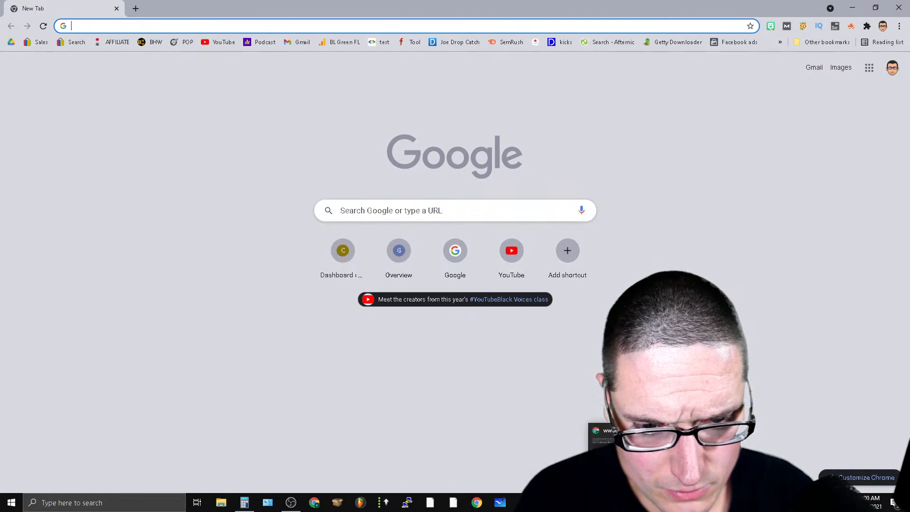
key(alt+Tab)
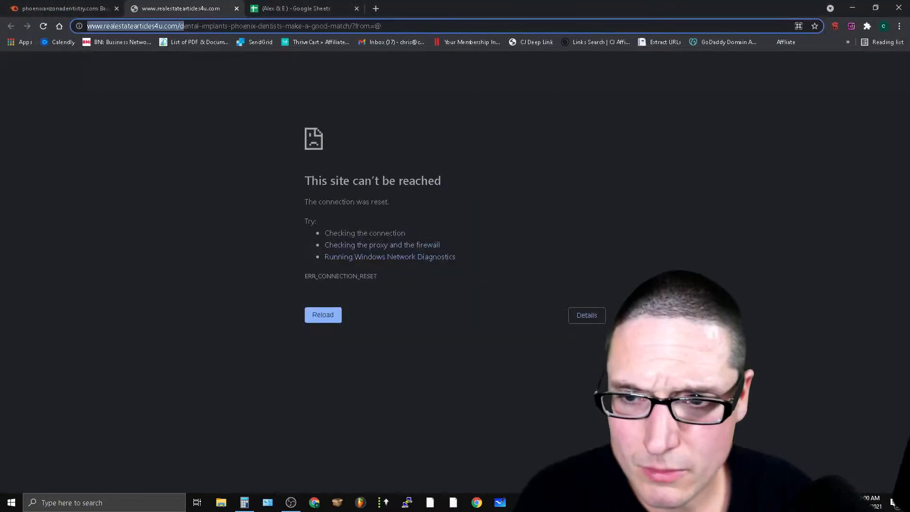
click(880, 10)
click(480, 9)
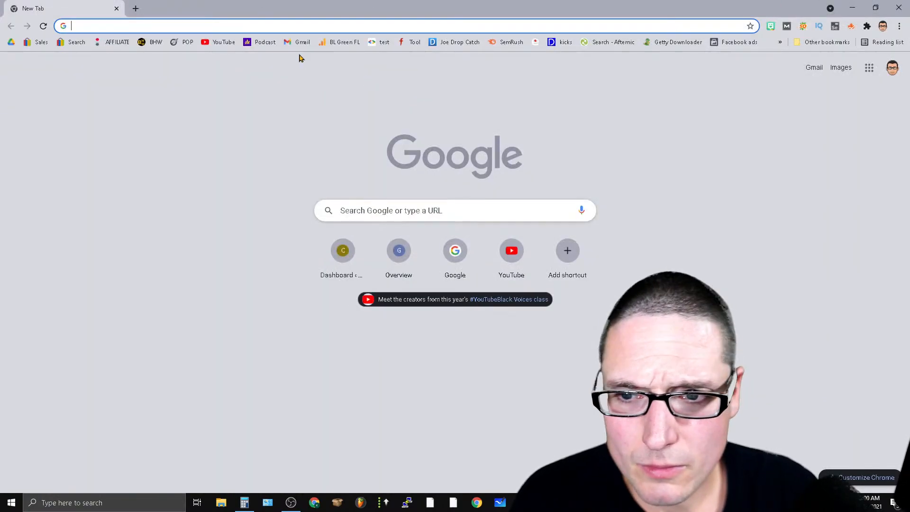
Step: Open YouTube in the Main profile window and paste the copied realestatearticles4u.com address into a new tab
click(217, 43)
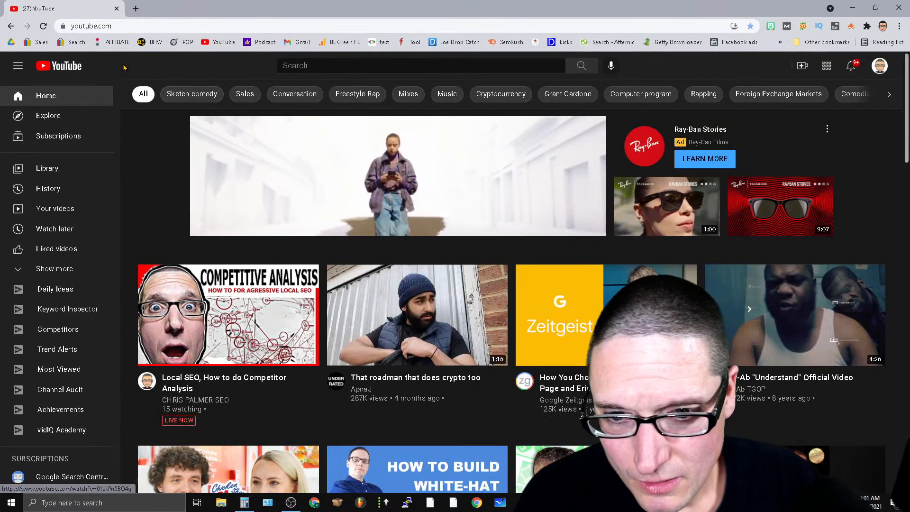
click(136, 9)
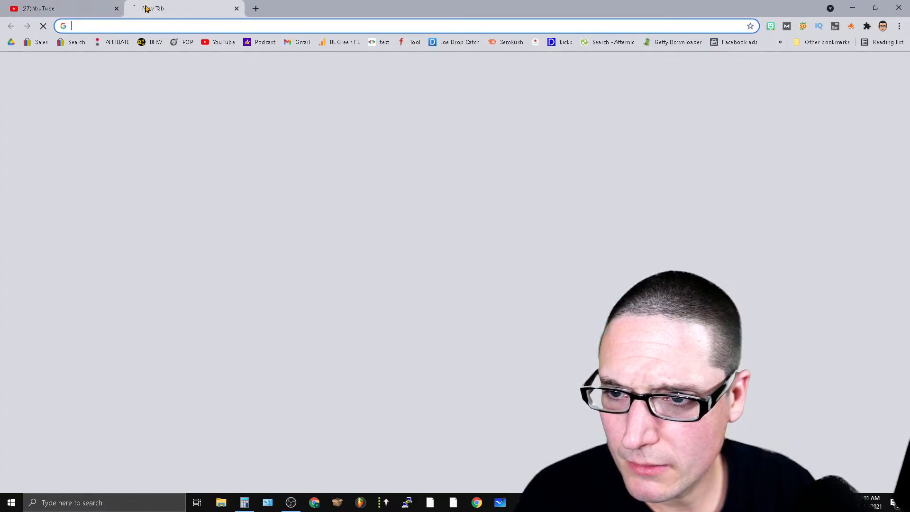
right_click(99, 25)
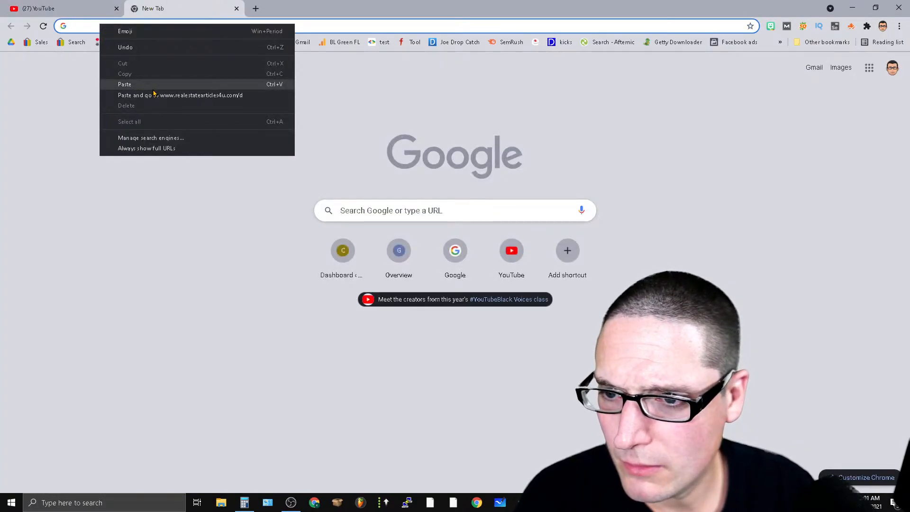
click(112, 85)
Step: Open the control room of the current live stream from YouTube Studio's live content and read the viewers' chat messages
click(78, 8)
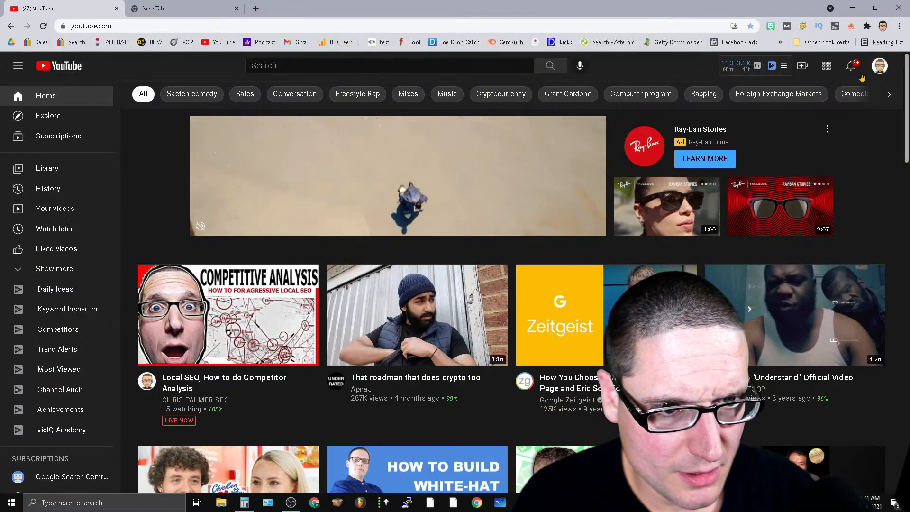
click(879, 65)
click(768, 171)
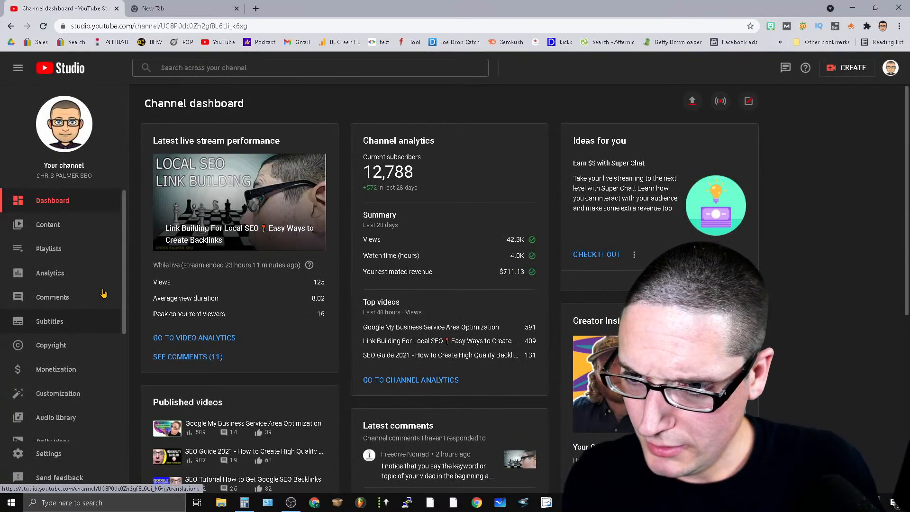
click(35, 232)
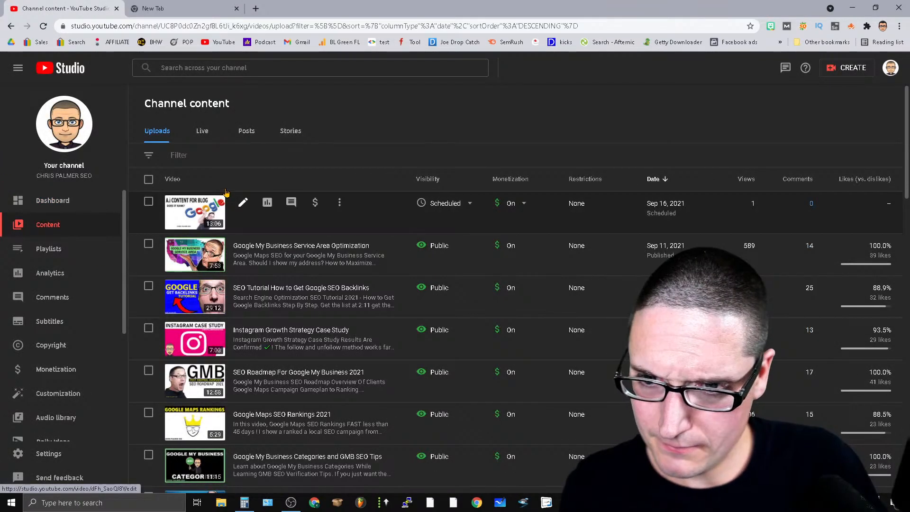
click(202, 134)
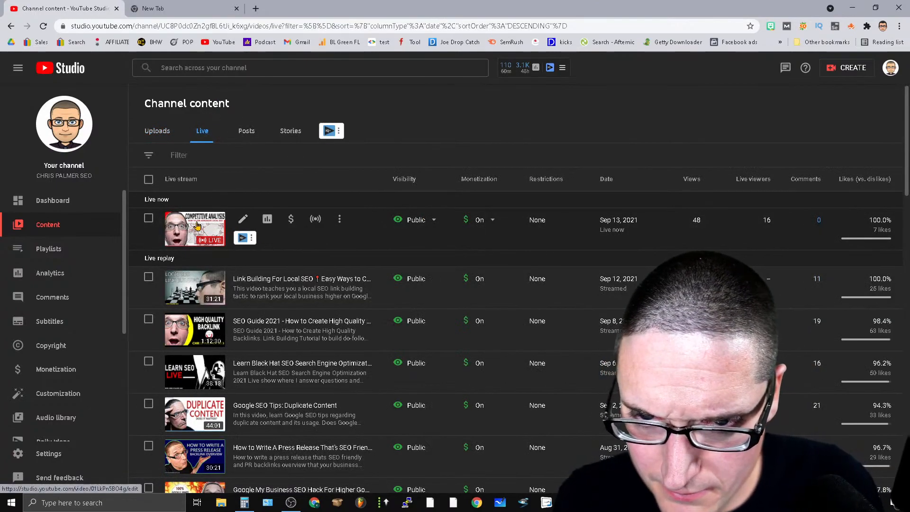
click(315, 219)
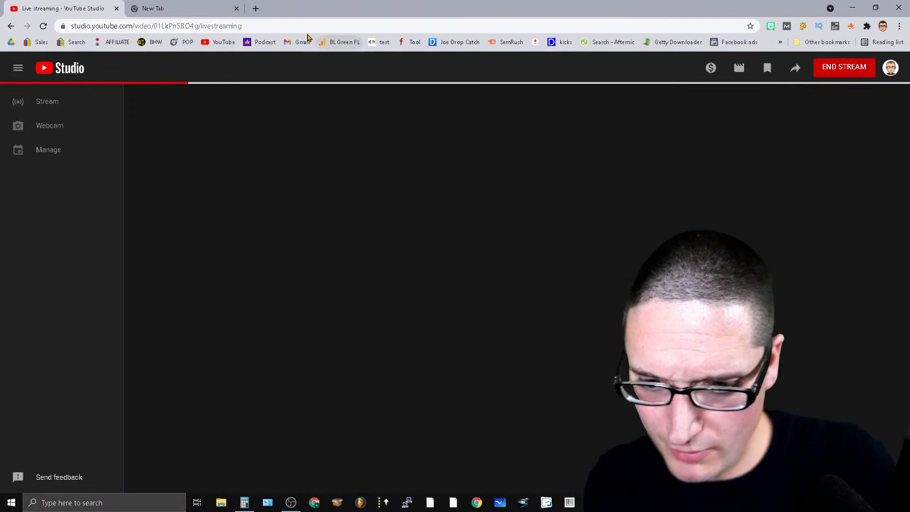
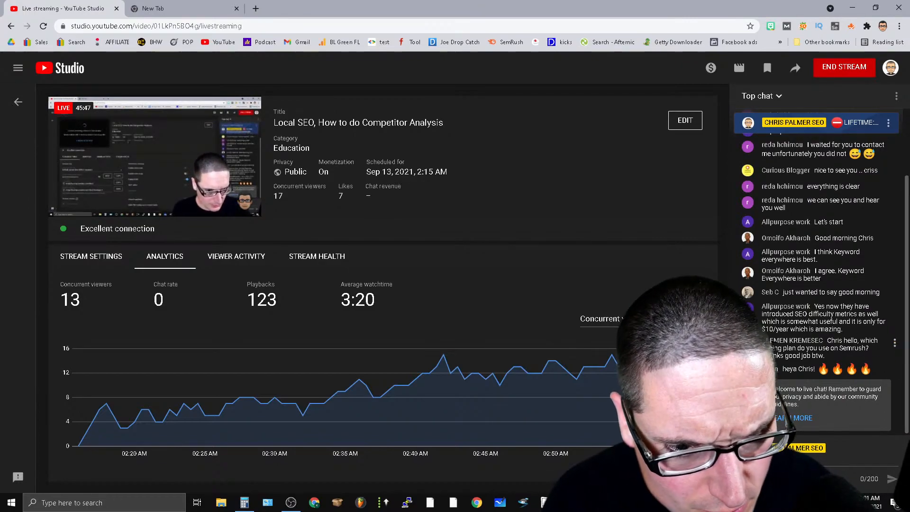
drag(844, 331, 771, 314)
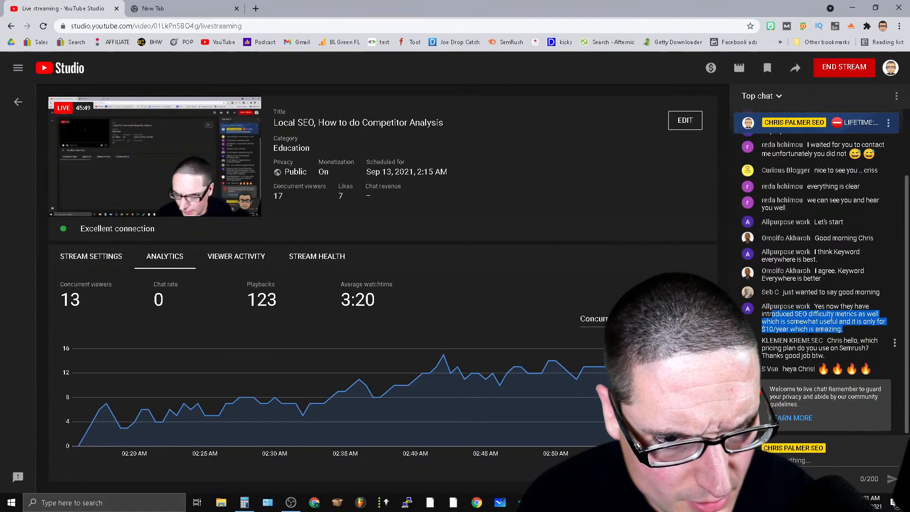
click(863, 352)
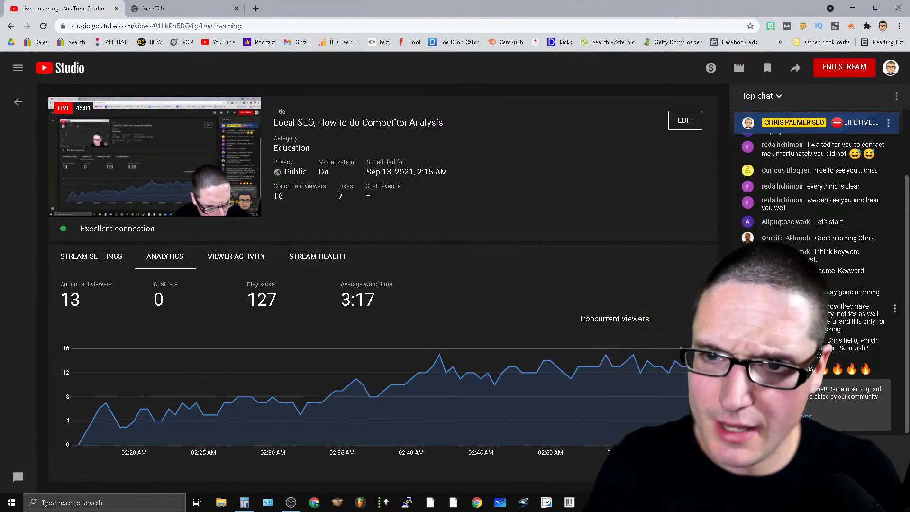
Step: Trim the pasted address to the realestatearticles4u.com root domain and load the site
click(169, 6)
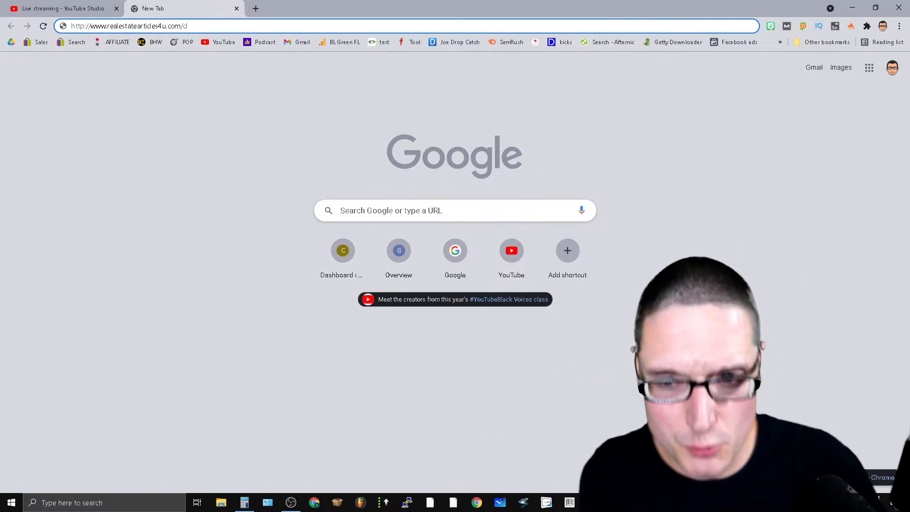
click(381, 206)
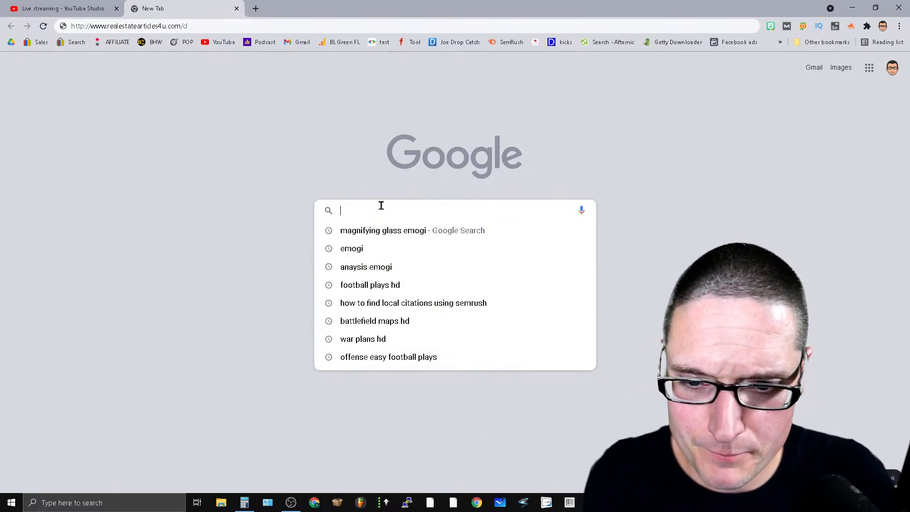
click(170, 26)
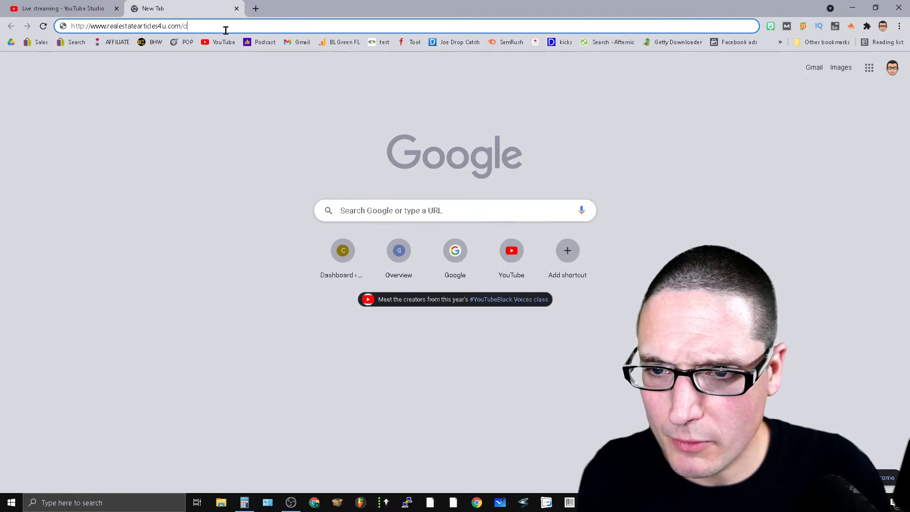
key(BackSpace)
key(Return)
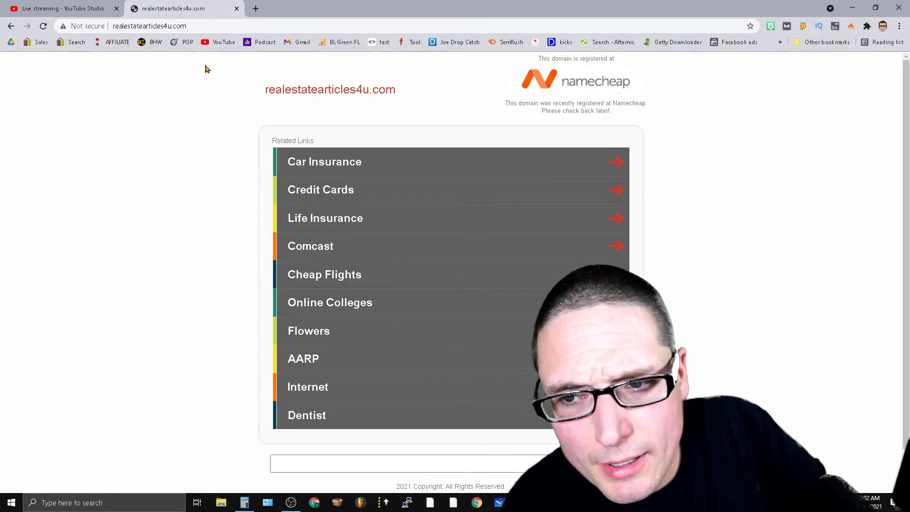
Step: Turn on MozBar, log out of Moz and back in with the saved credentials, and return to realestatearticles4u.com for its link metrics
click(787, 27)
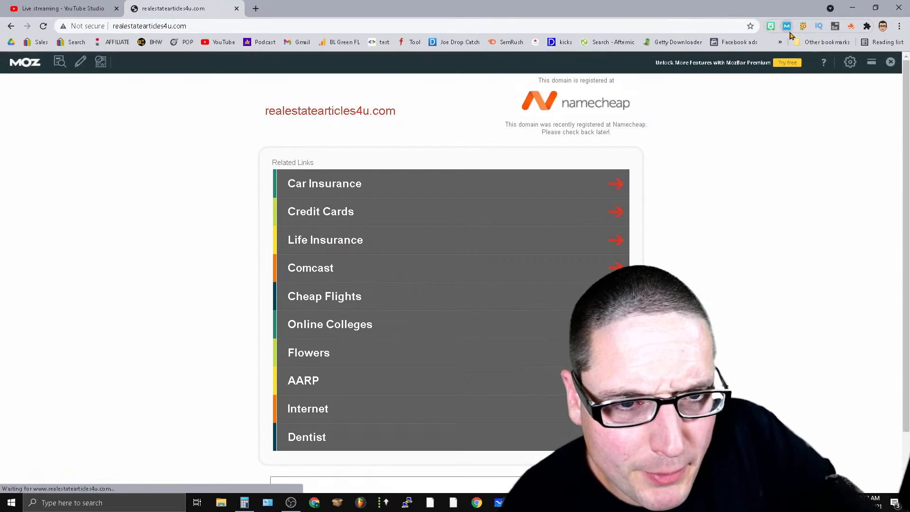
click(841, 63)
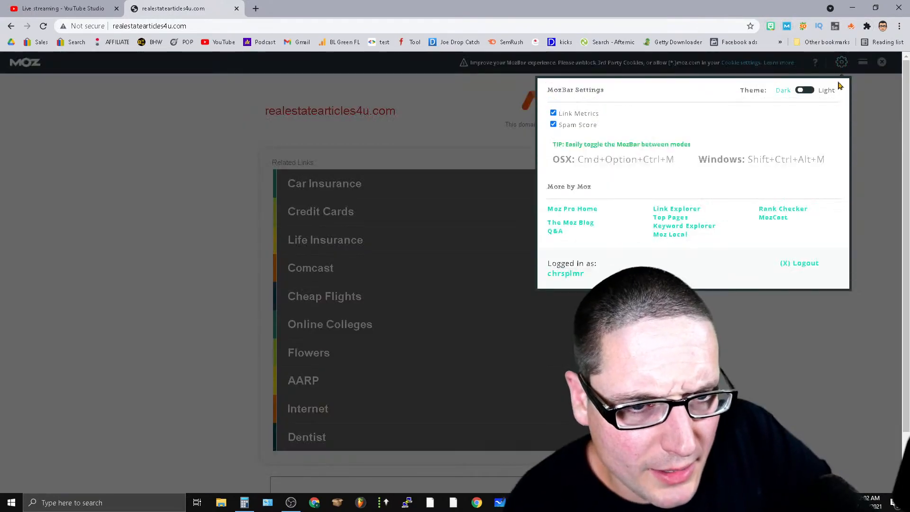
click(805, 268)
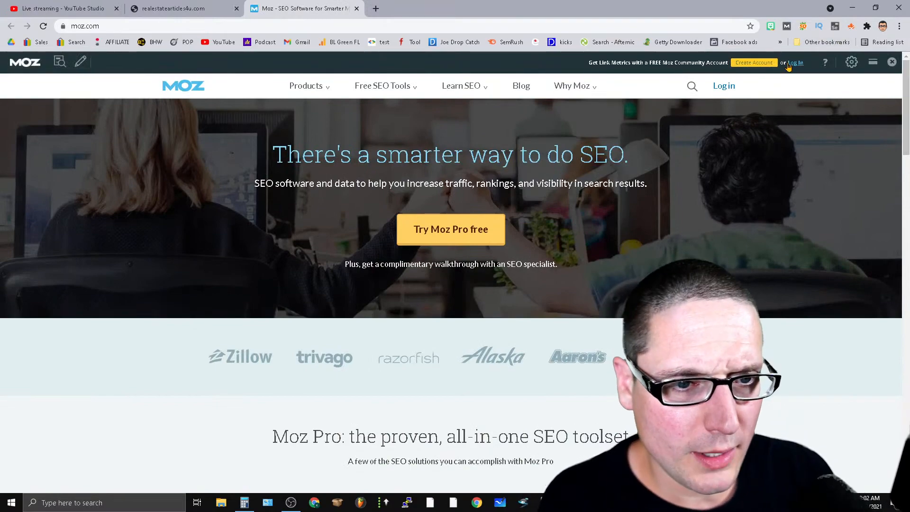
click(795, 63)
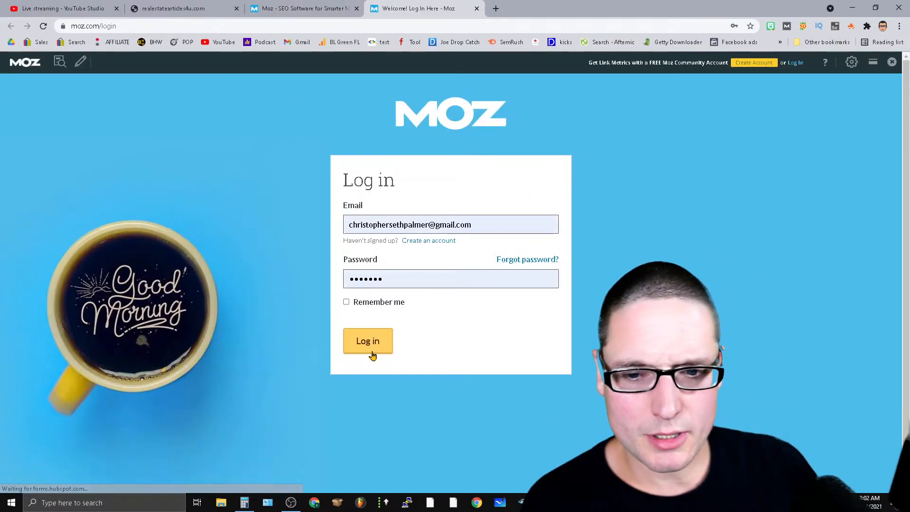
click(369, 345)
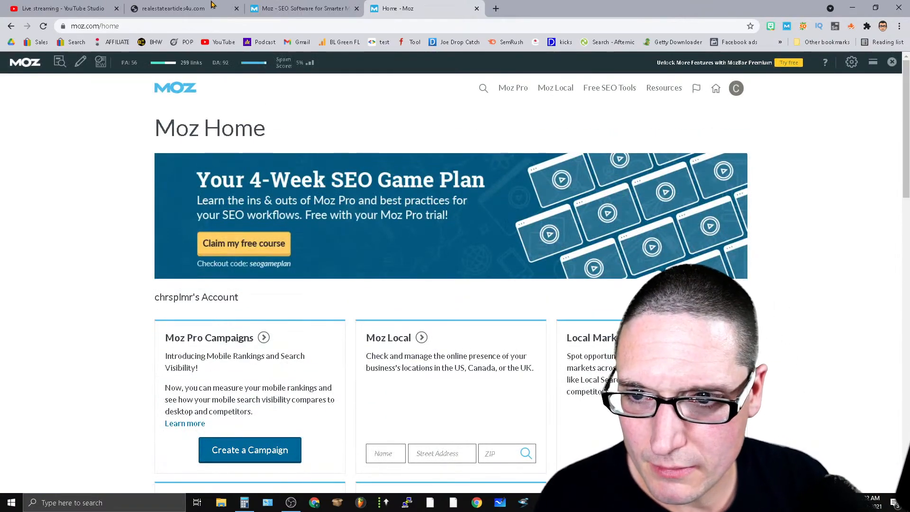
click(196, 6)
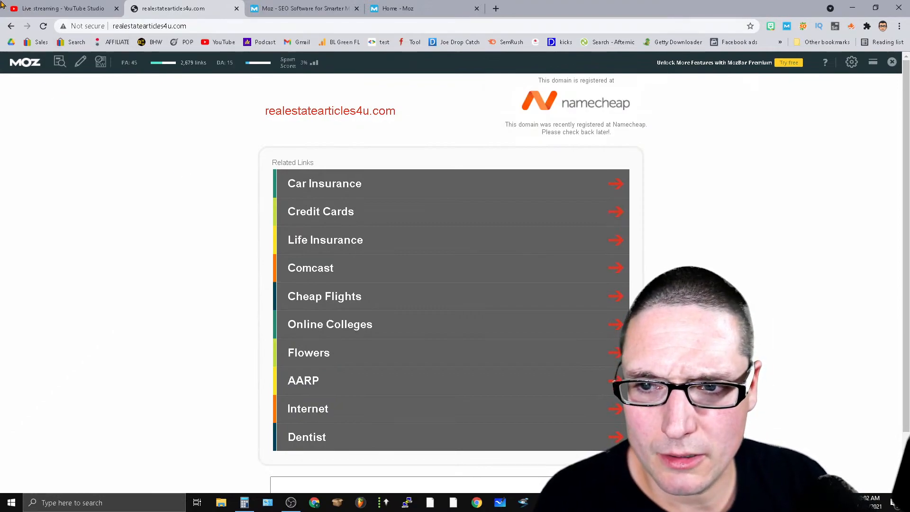
Step: Check the full address of realestatearticles4u.com, and look over the Moz home page and the live stream control room
click(180, 26)
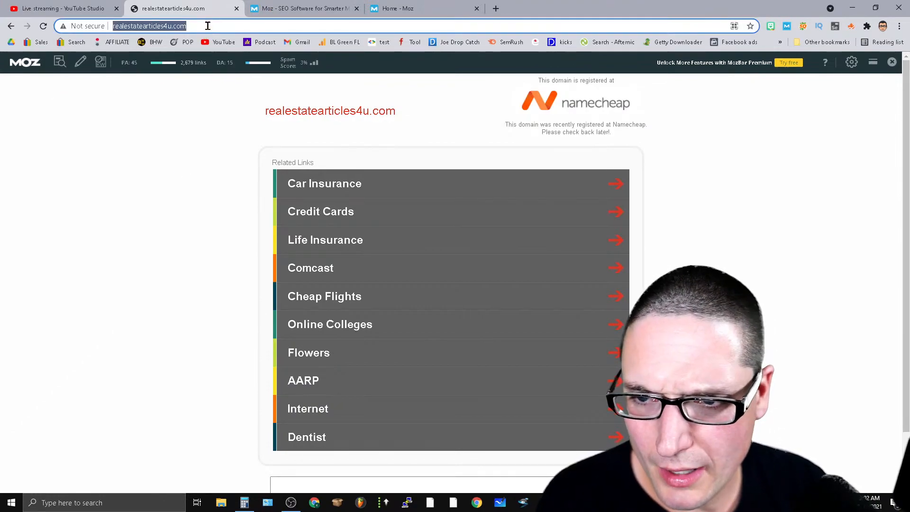
drag(189, 26, 208, 26)
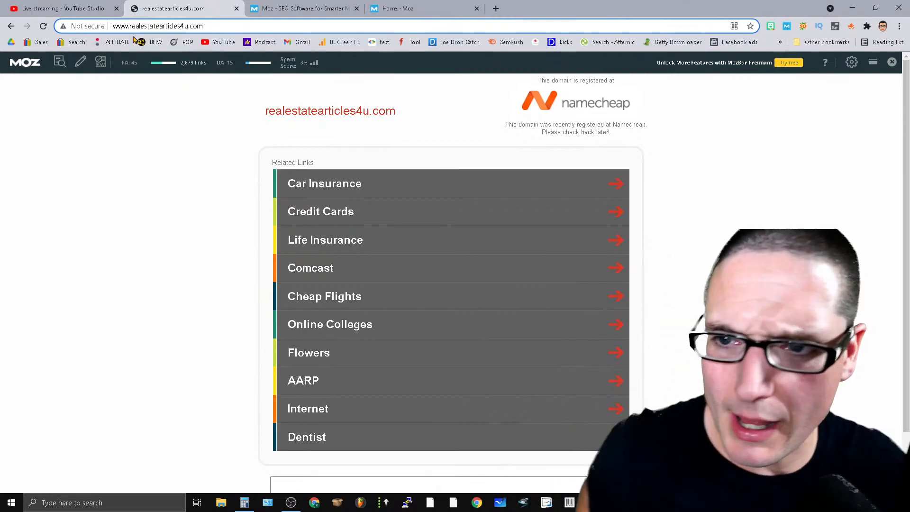
click(415, 6)
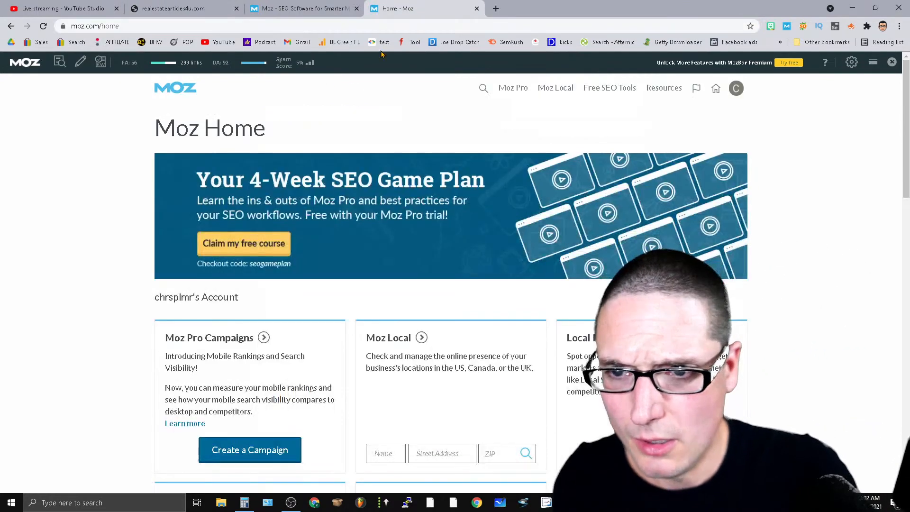
click(60, 7)
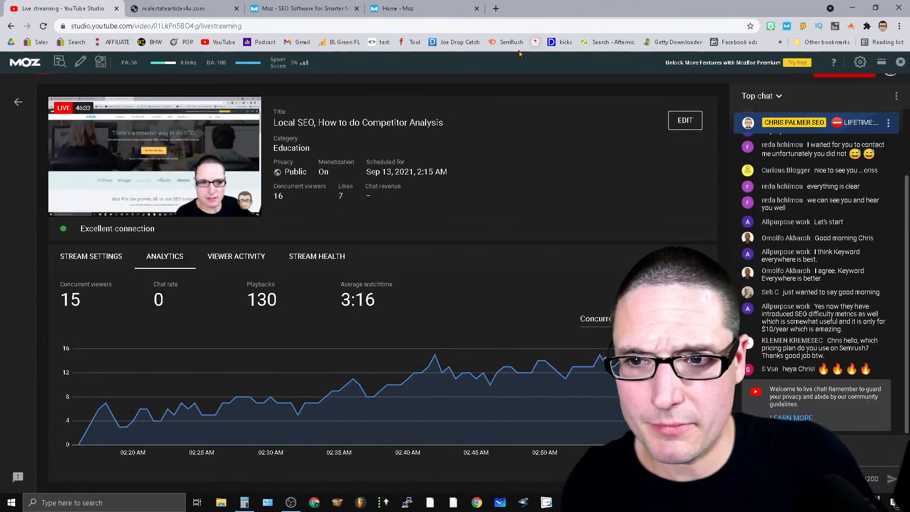
Step: Switch back to the Google Sheets comparison and add the heading "301's" in cell P14 beside the traffic heading
key(alt+Tab)
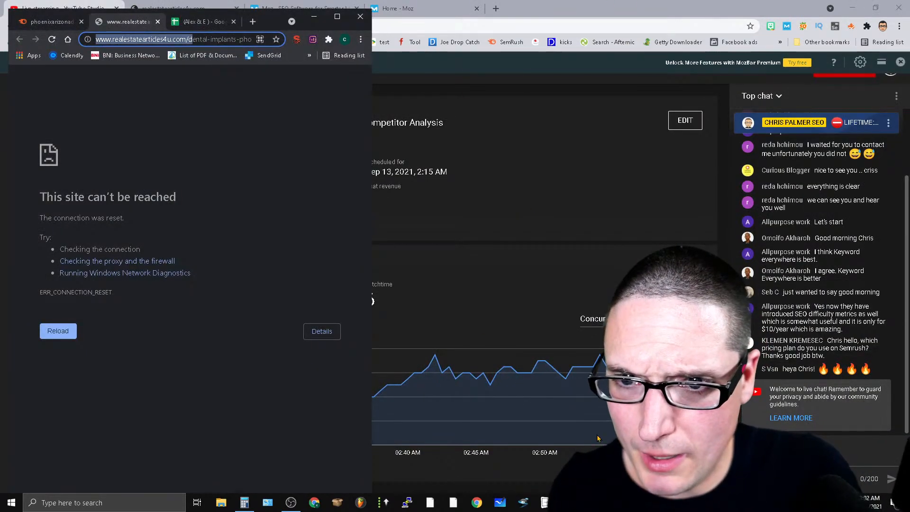
click(336, 16)
click(307, 9)
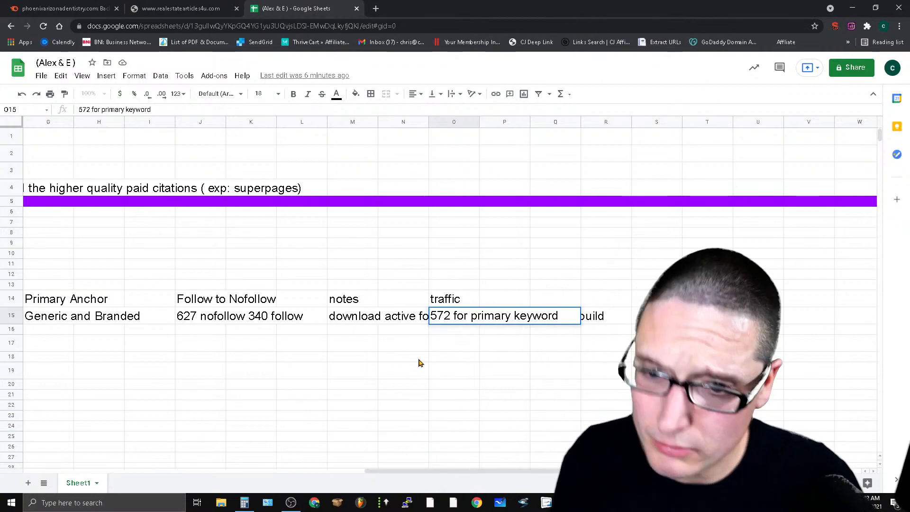
click(510, 299)
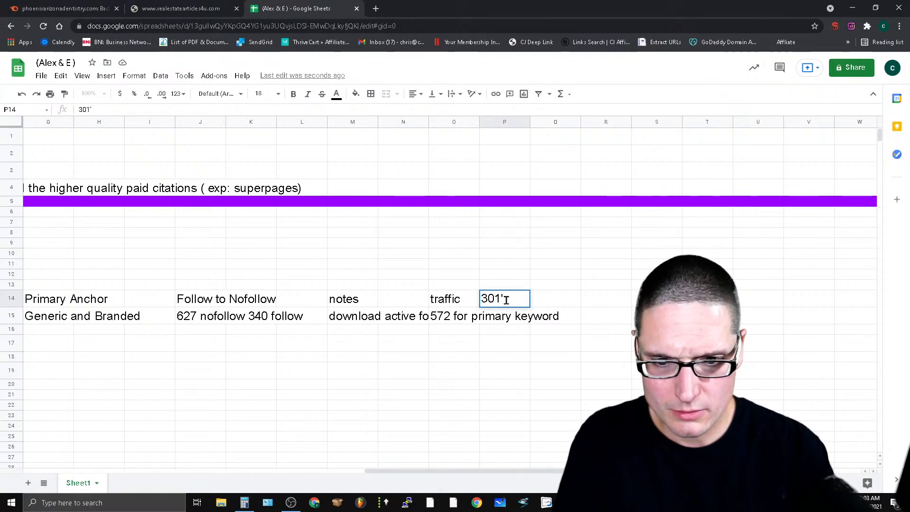
click(502, 323)
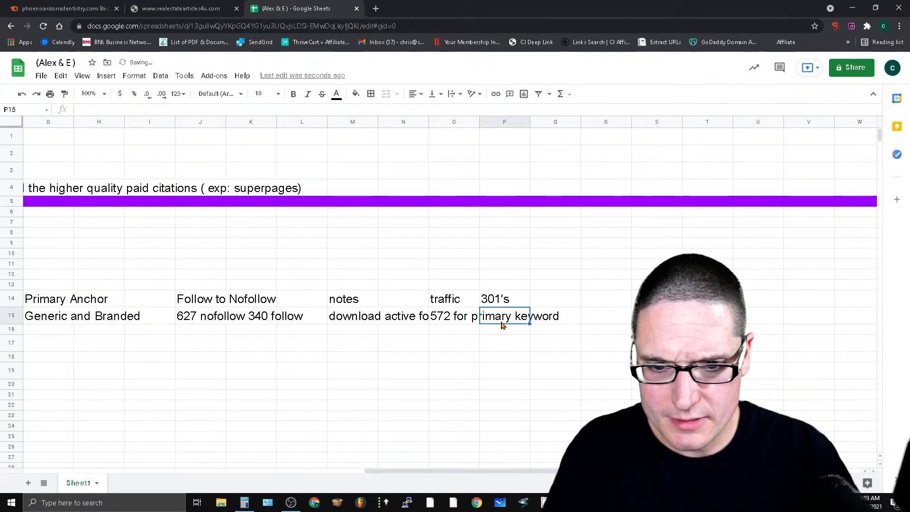
text(yes)
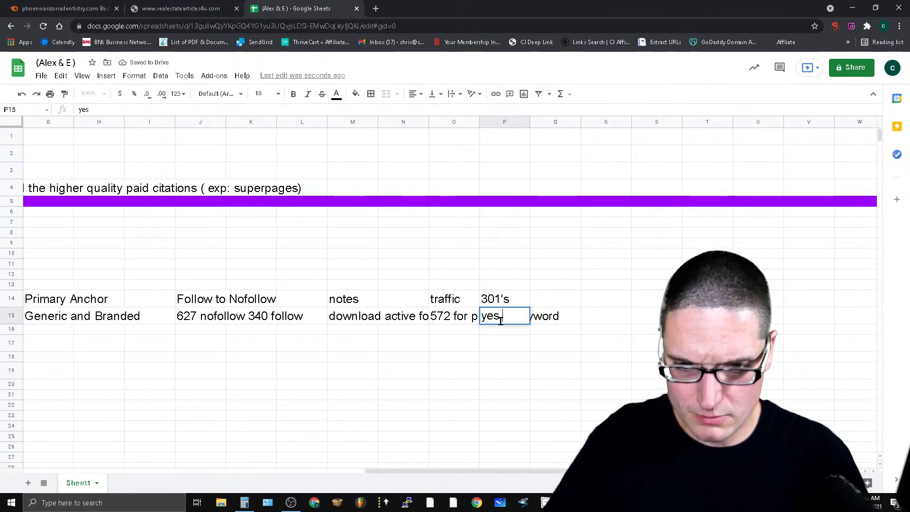
text(http://www.realestatearticles4u.com/d)
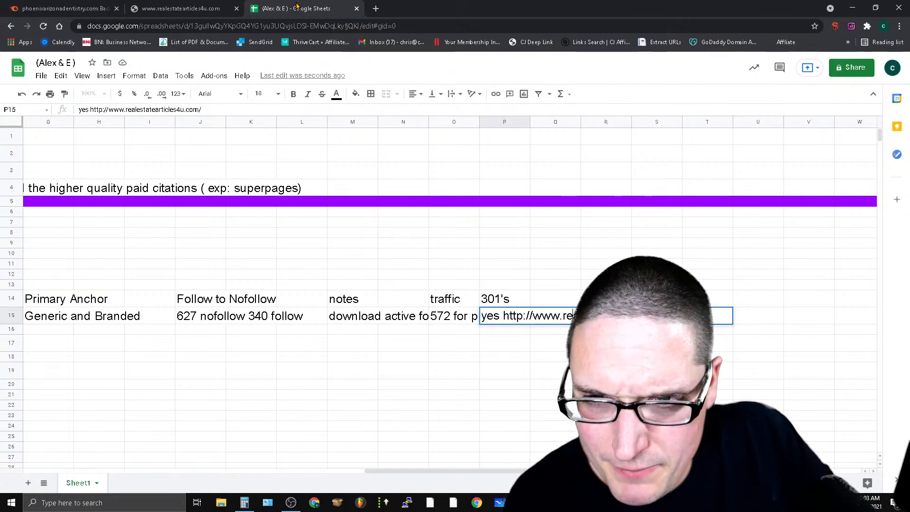
click(223, 8)
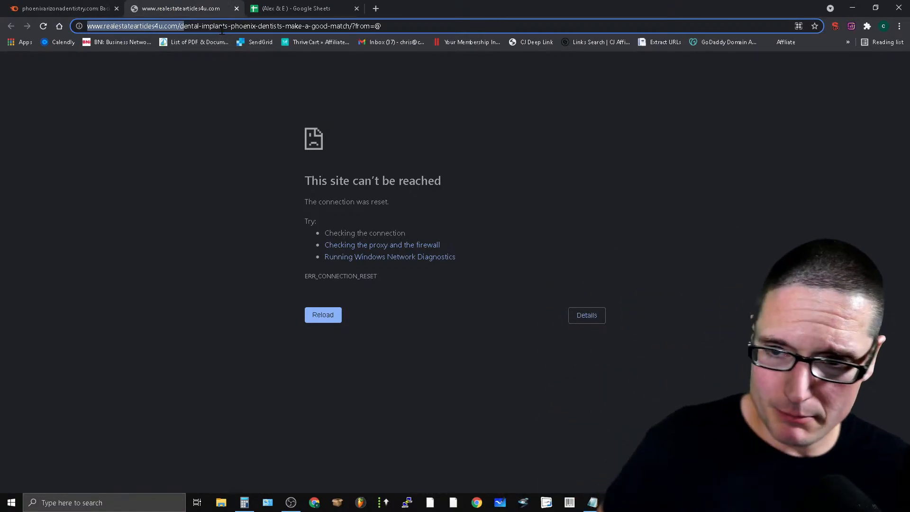
click(236, 8)
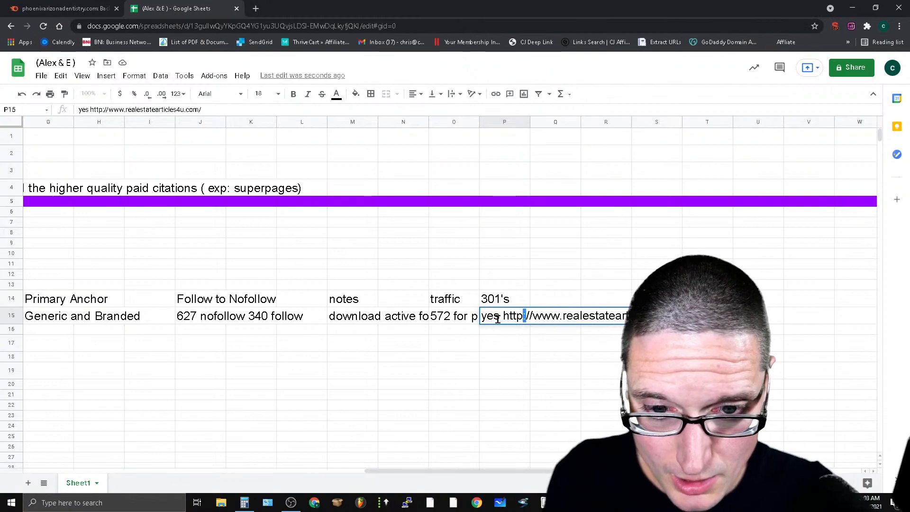
text(internall)
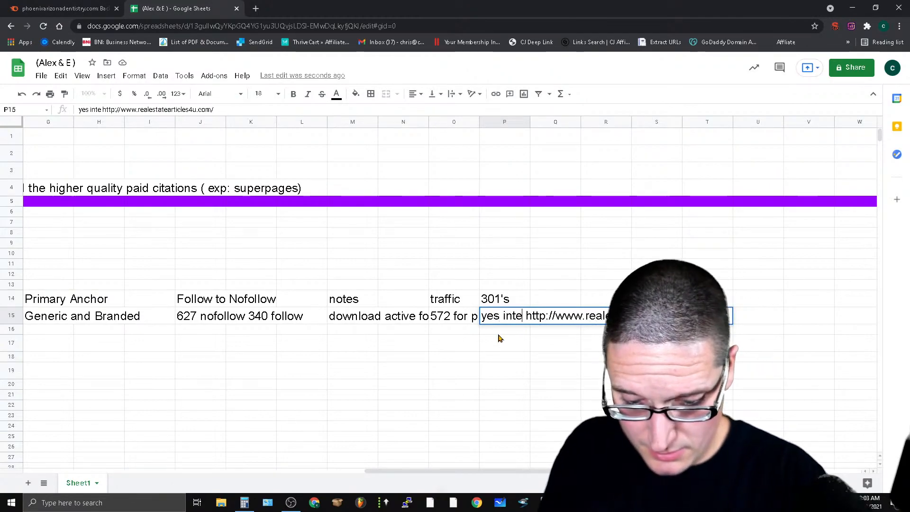
key(BackSpace)
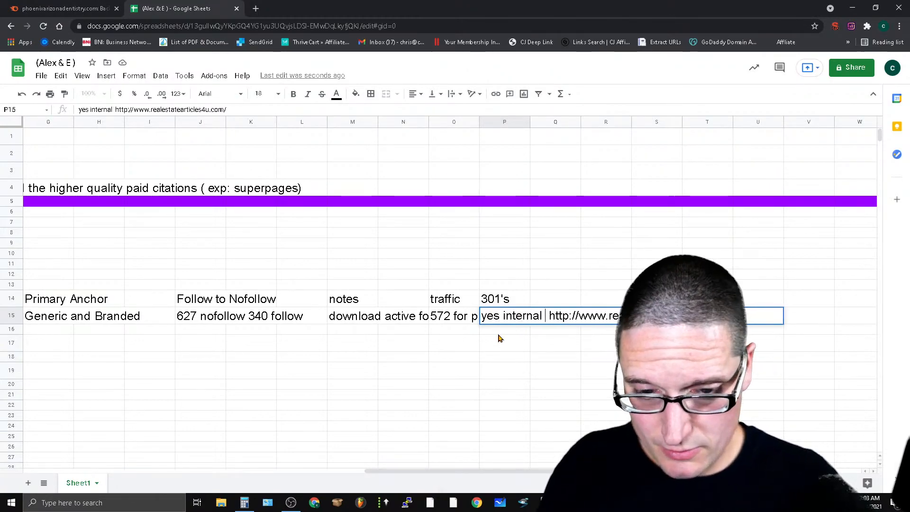
text(ot)
key(BackSpace)
key(BackSpace)
text(to )
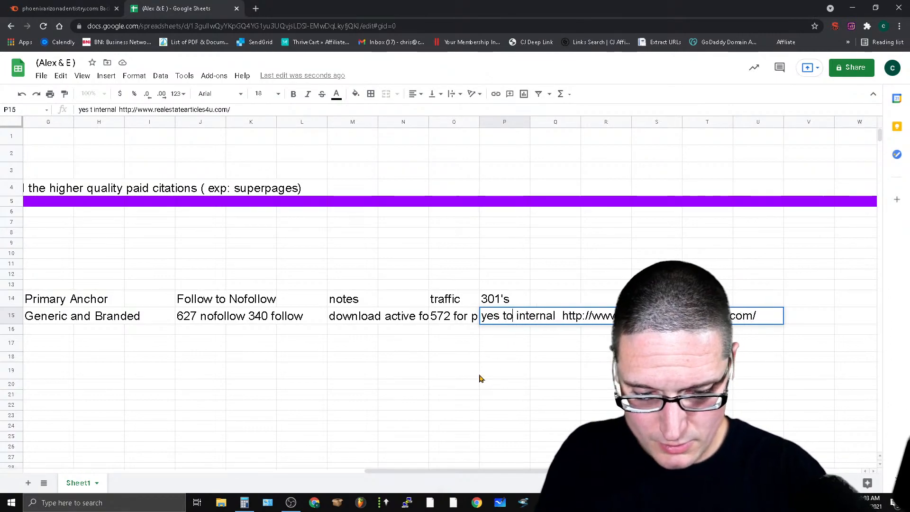
text( internal page)
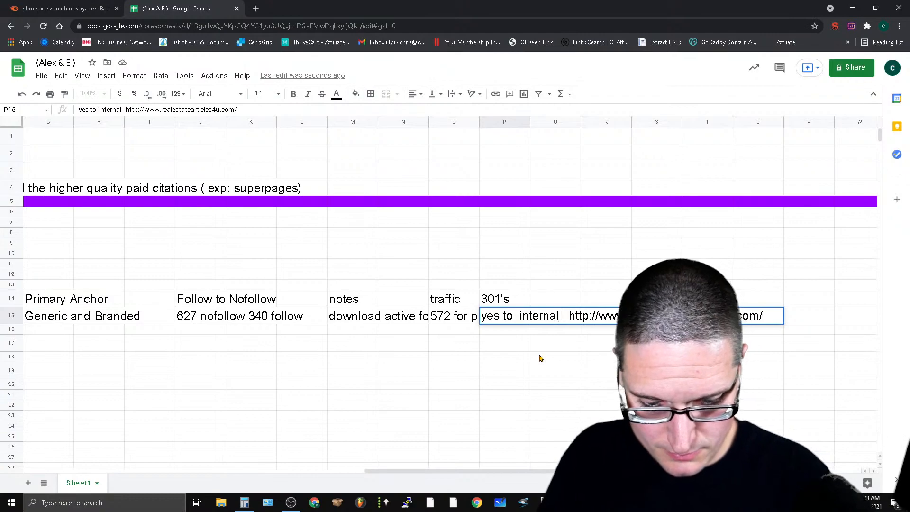
text( :)
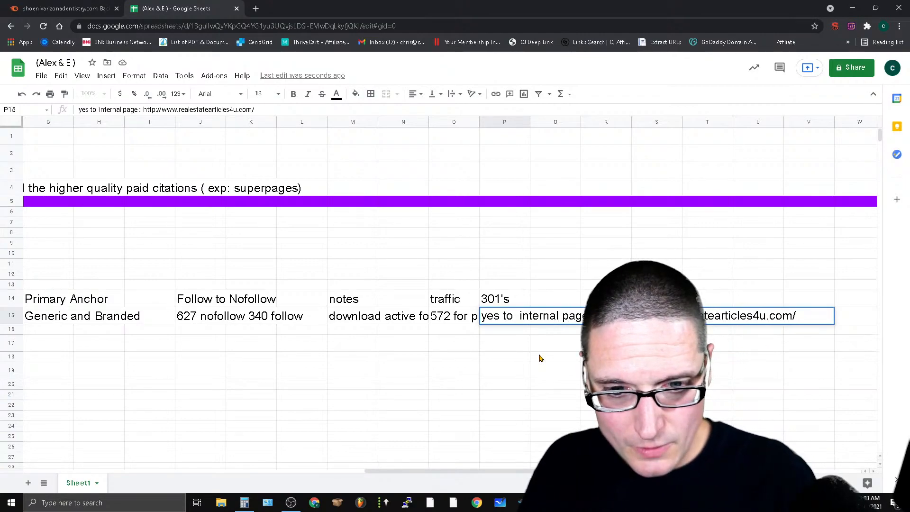
click(449, 304)
click(442, 317)
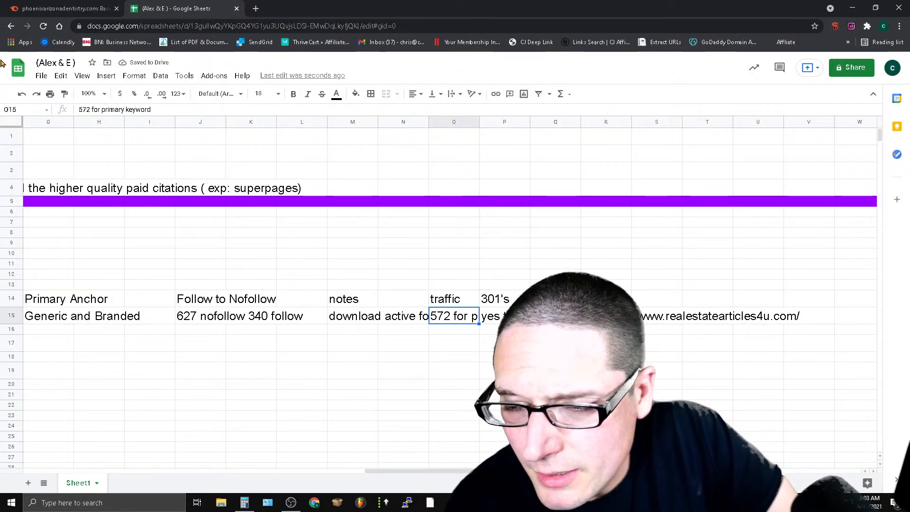
Step: Glance at the Semrush backlinks list and add the heading "building inner links to $ pages" in cell Q14
click(27, 6)
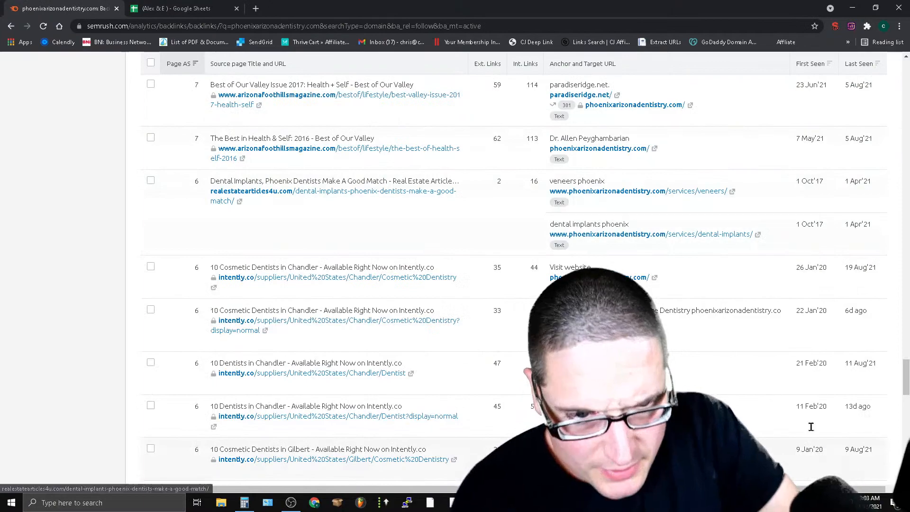
click(174, 6)
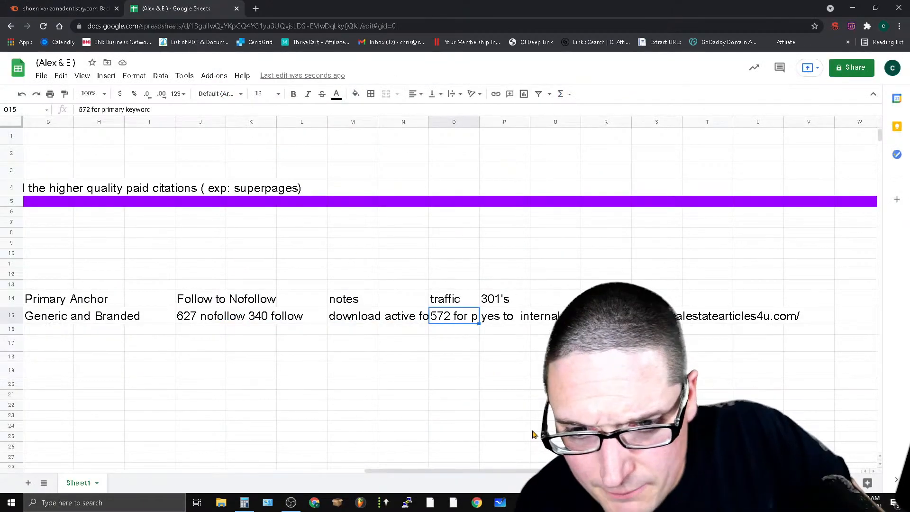
click(552, 298)
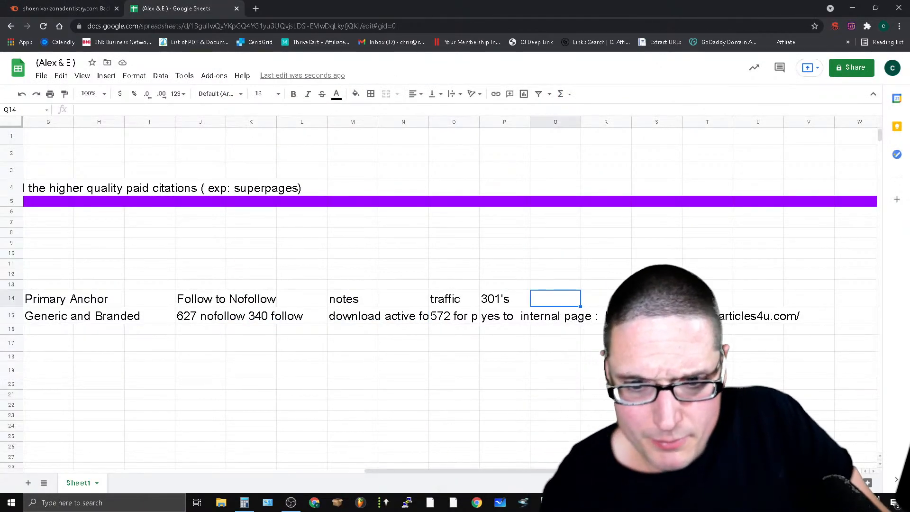
text(building inn)
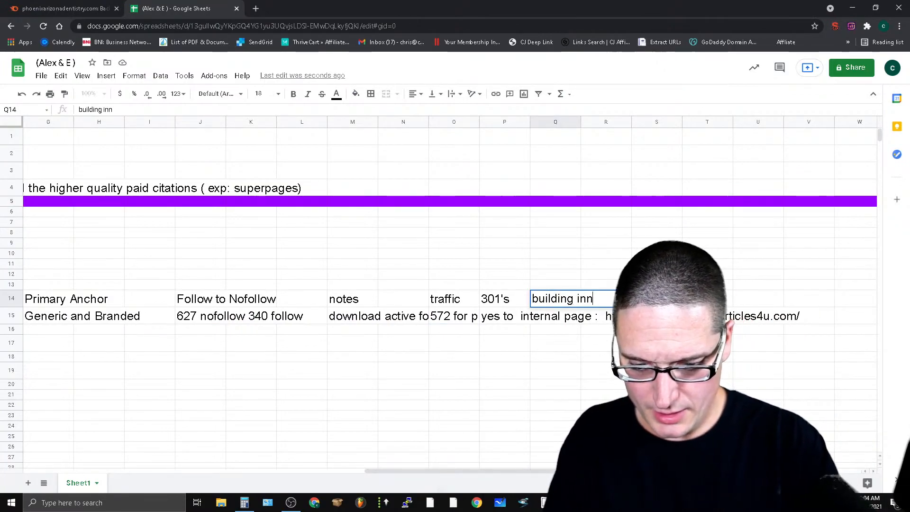
text(er links to $)
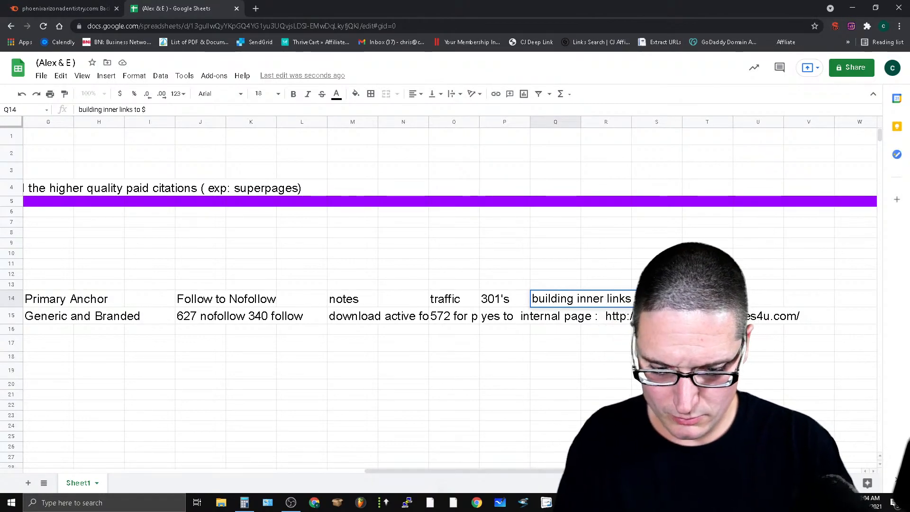
text( pages)
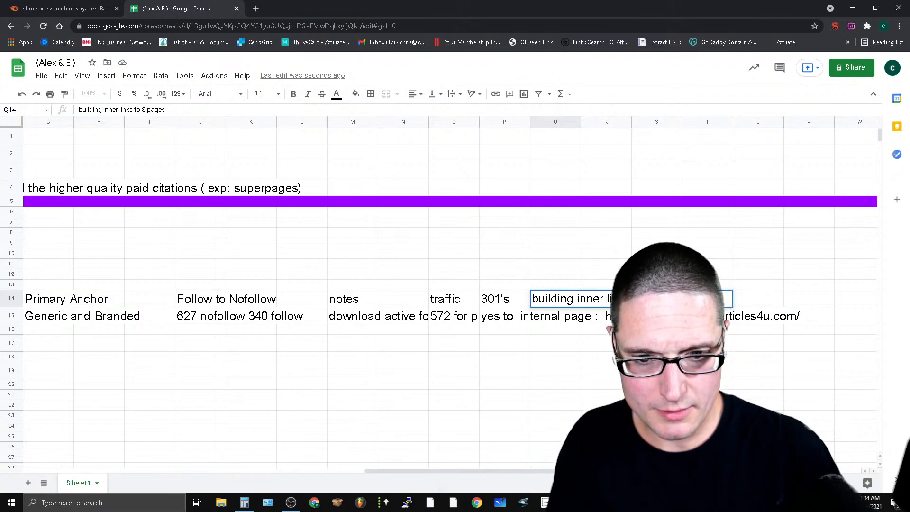
key(Return)
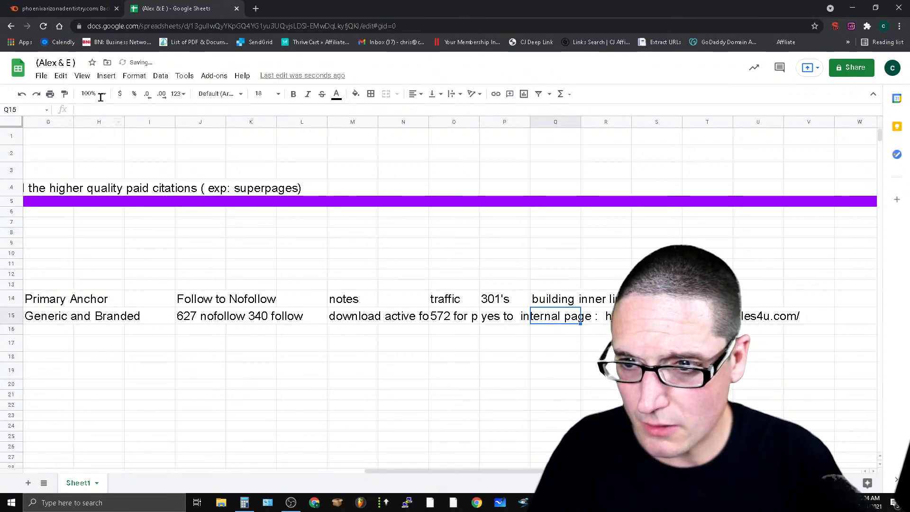
Step: Enter "YES BUT LOW VOLUME" in cell Q15 under the inner links heading
click(106, 108)
text(YES BUT LOW VOLUM)
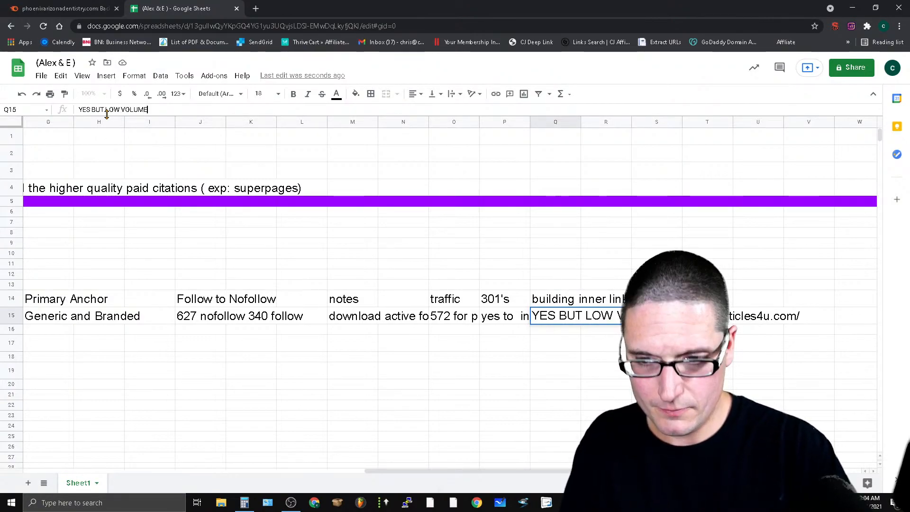
text(E)
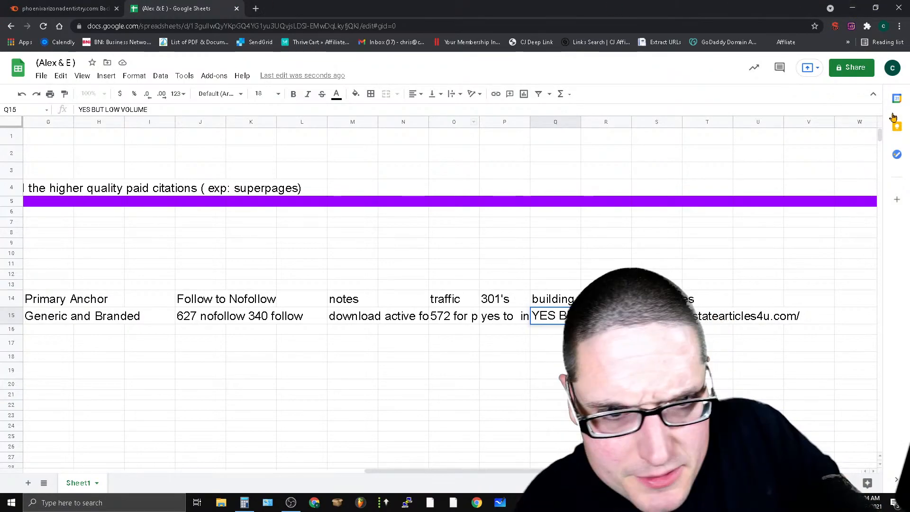
Step: Recheck realestatearticles4u.com in the other browser window, and copy the phoenixarizonadentistry.com address from cell A15 of the sheet
click(852, 8)
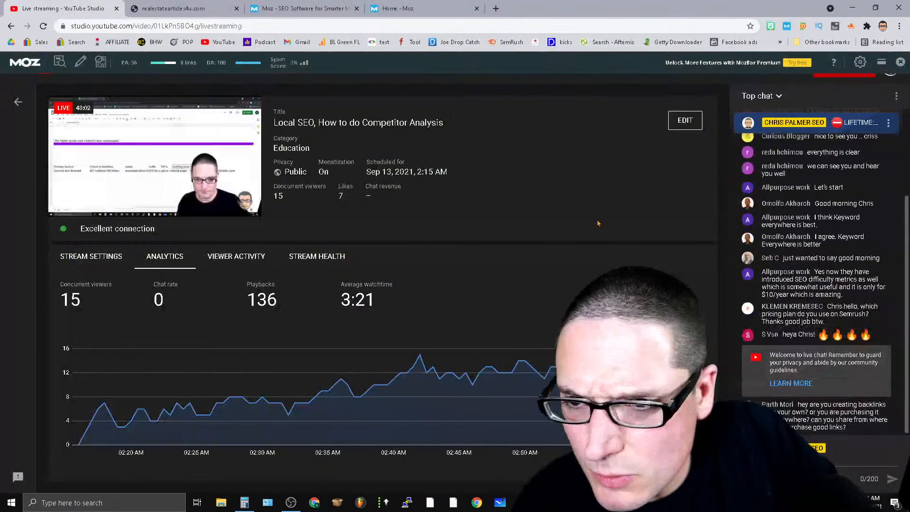
click(180, 8)
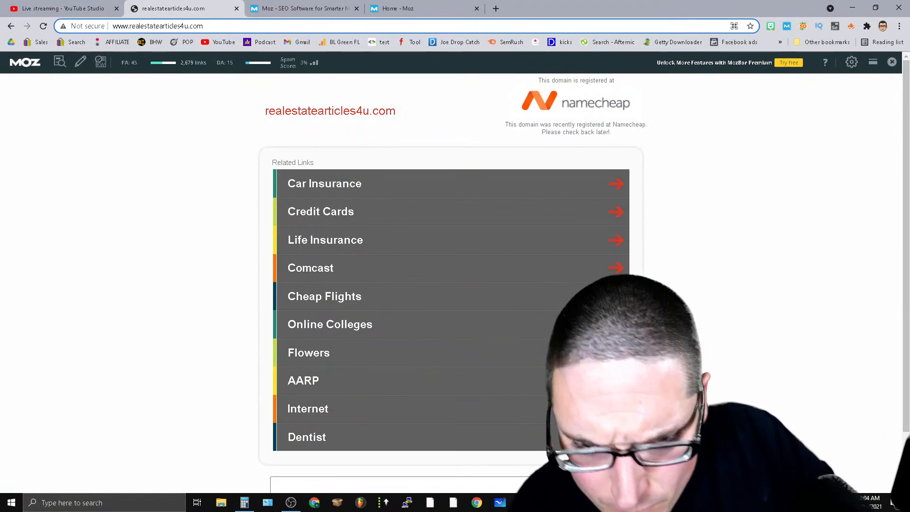
click(523, 502)
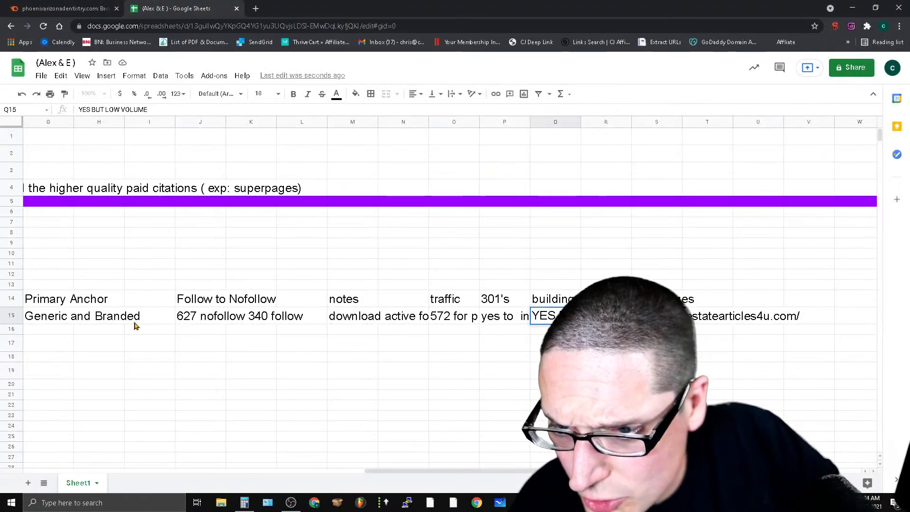
drag(568, 471, 242, 493)
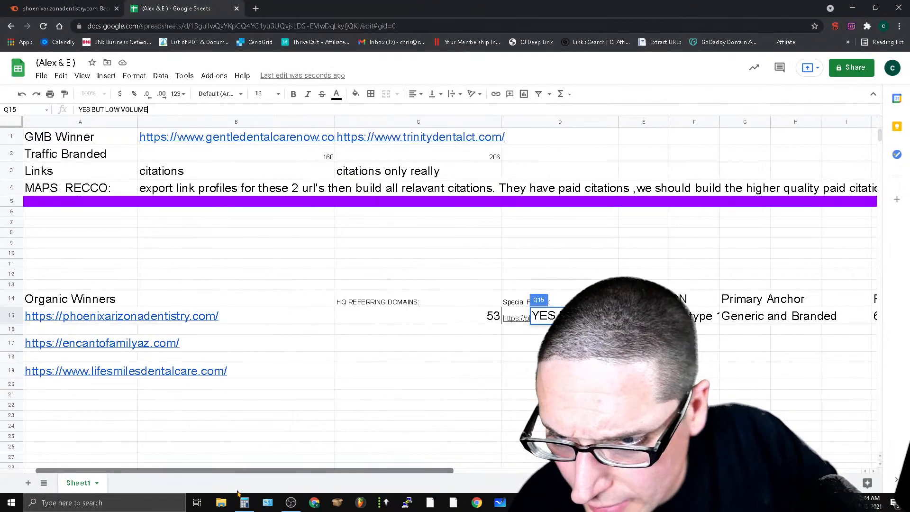
click(169, 320)
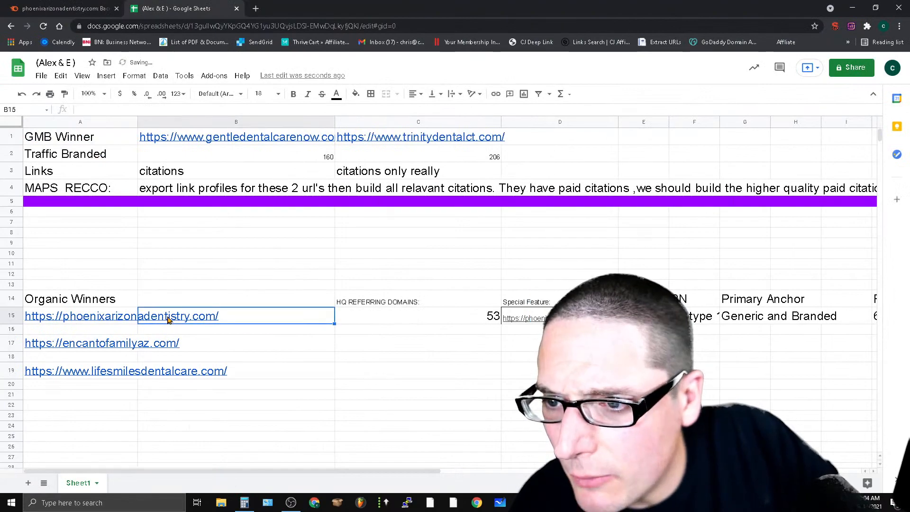
click(59, 322)
triple_click(142, 109)
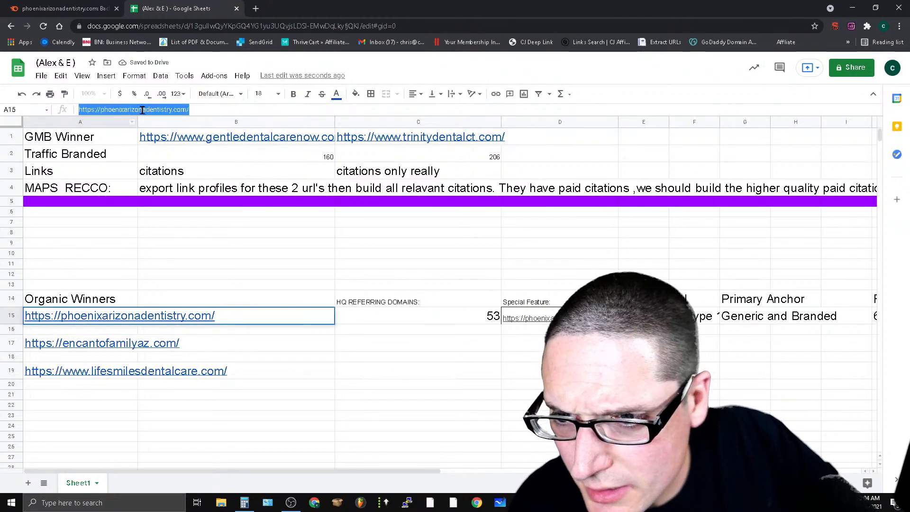
right_click(136, 106)
click(151, 133)
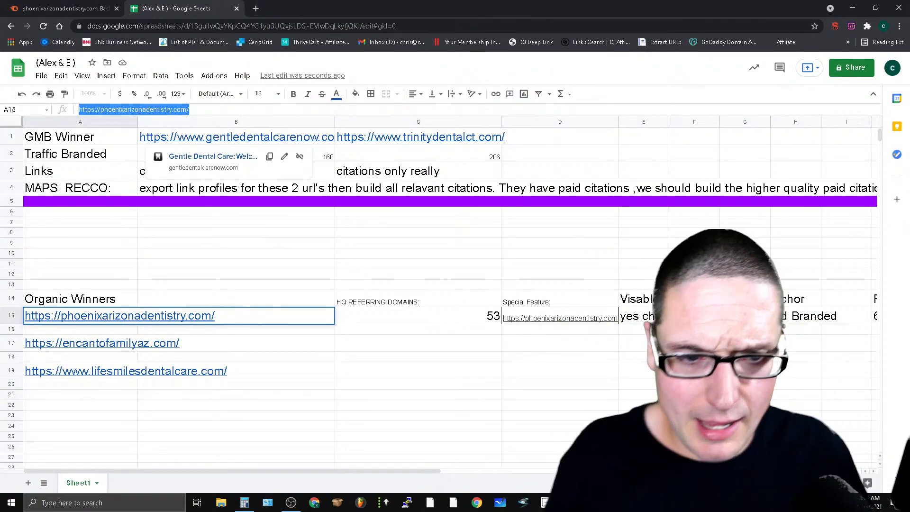
Step: Switch to the browser window with MozBar and close the two Moz pages
key(alt+Tab)
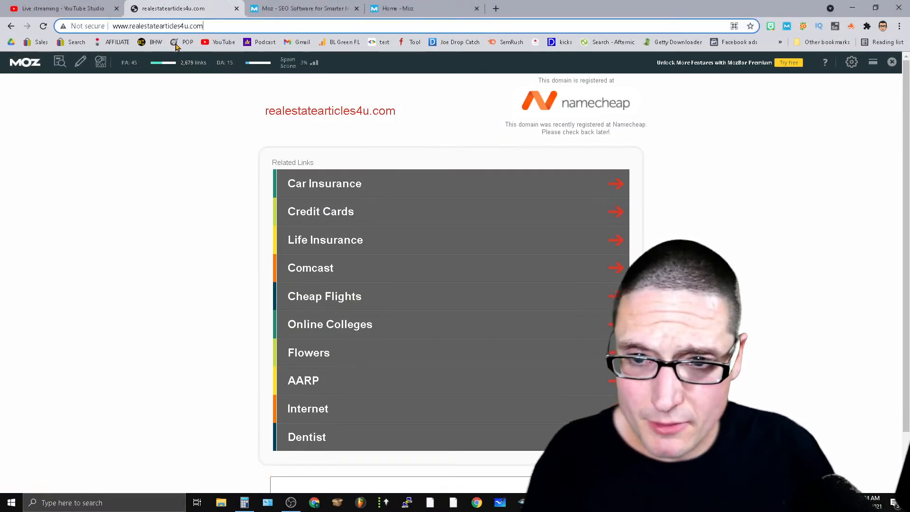
click(407, 14)
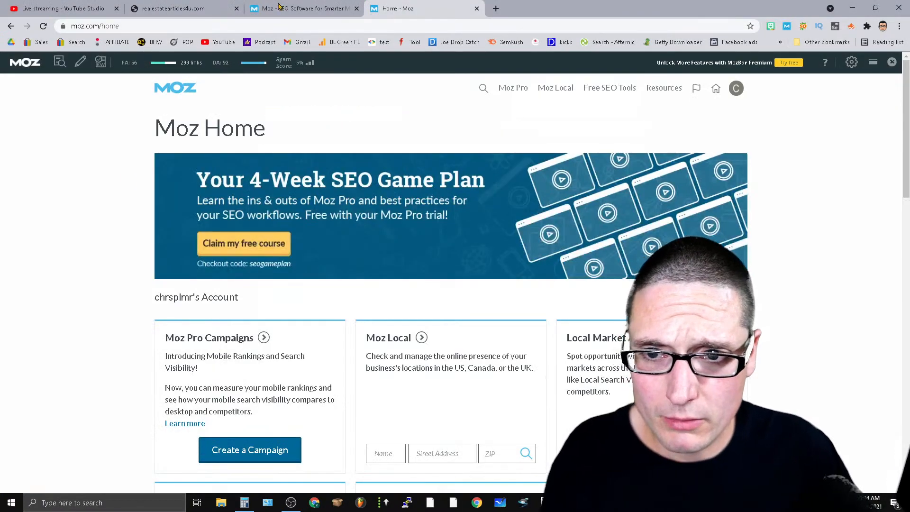
click(476, 9)
click(358, 10)
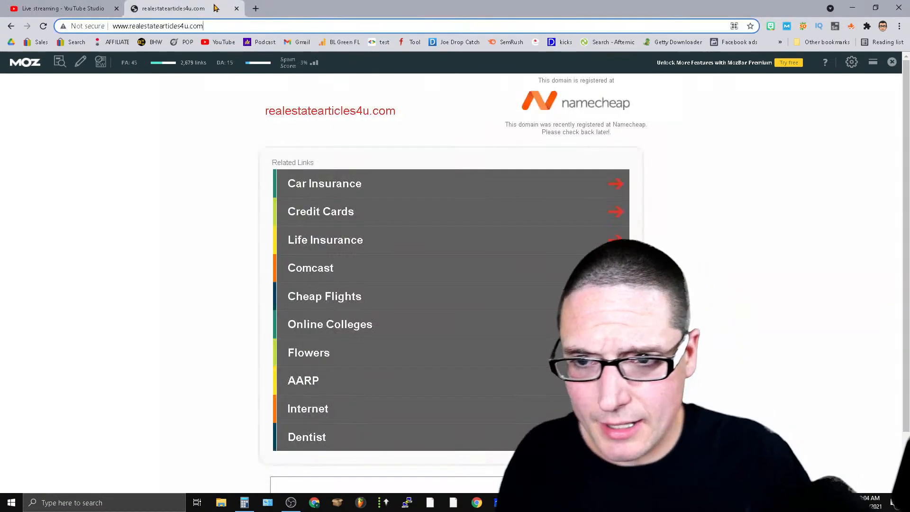
Step: Load the copied phoenixarizonadentistry.com address in place of realestatearticles4u.com and look over its home page with the MozBar metrics
click(213, 26)
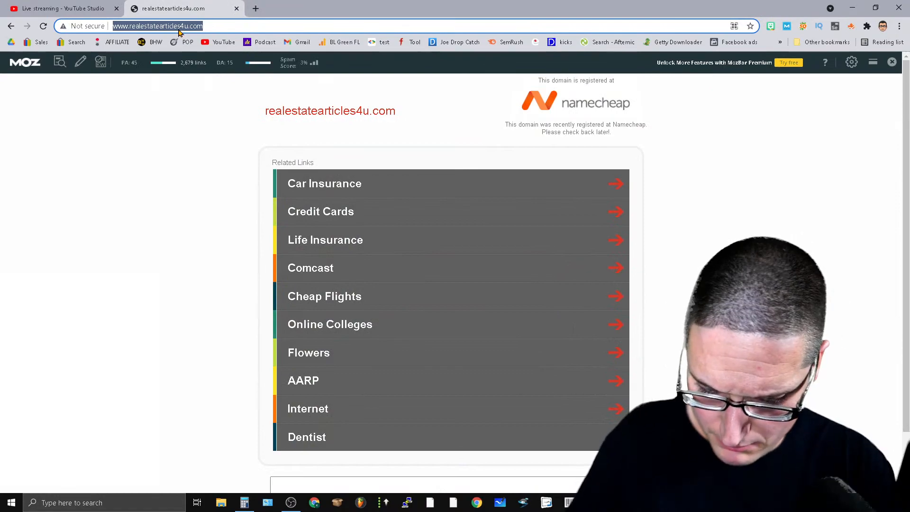
key(ctrl+v)
key(Return)
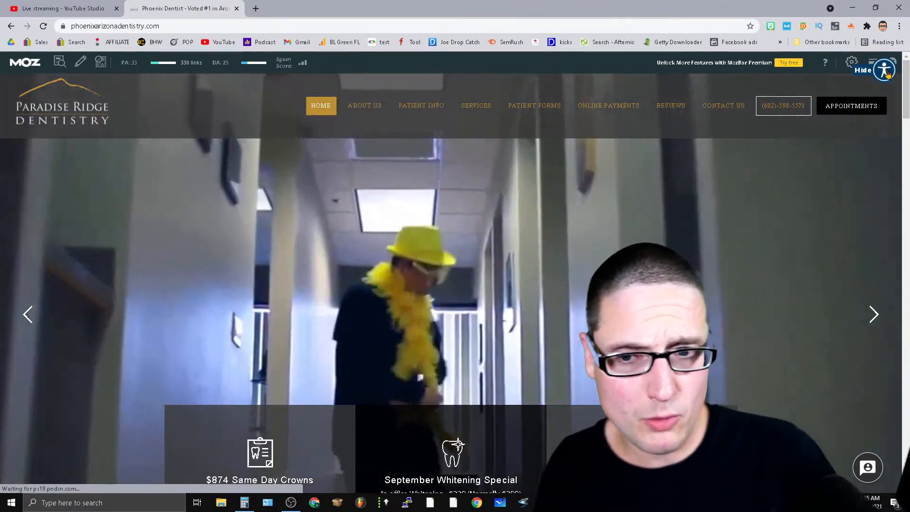
mouse_move(476, 106)
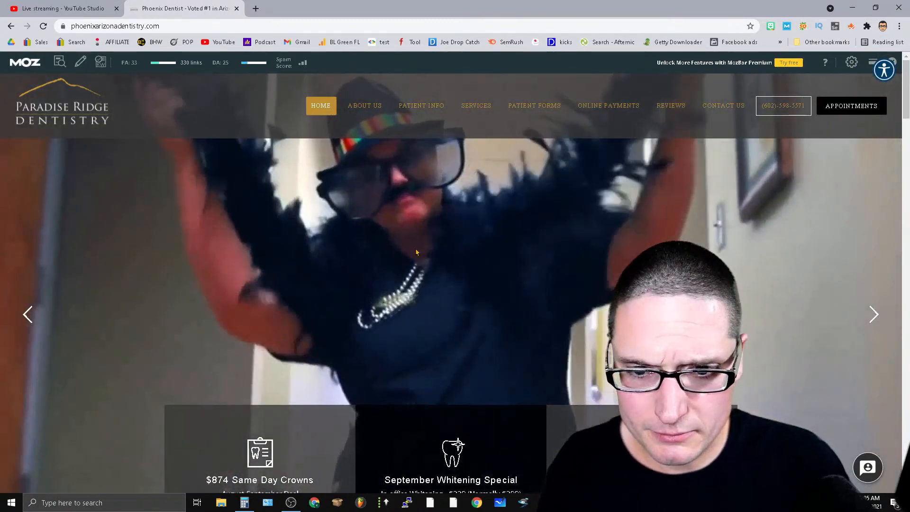
scroll(455, 285, down, 15)
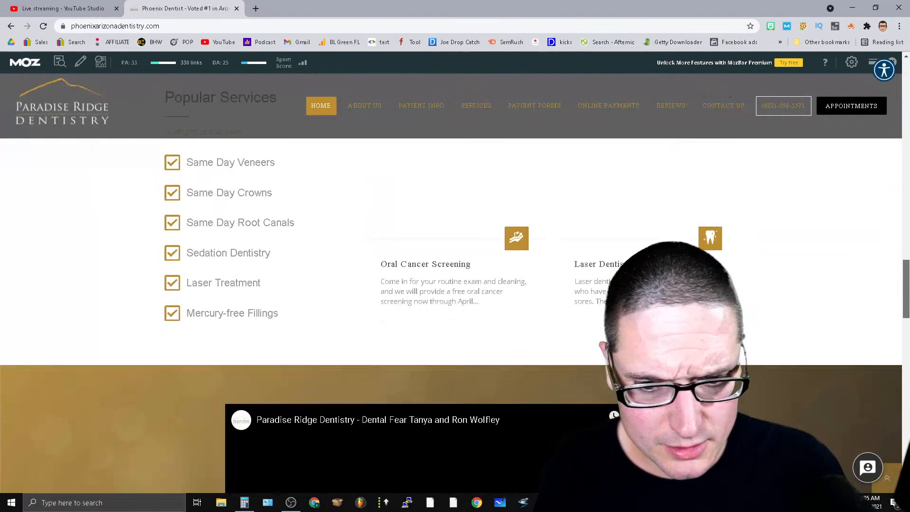
scroll(455, 284, up, 10)
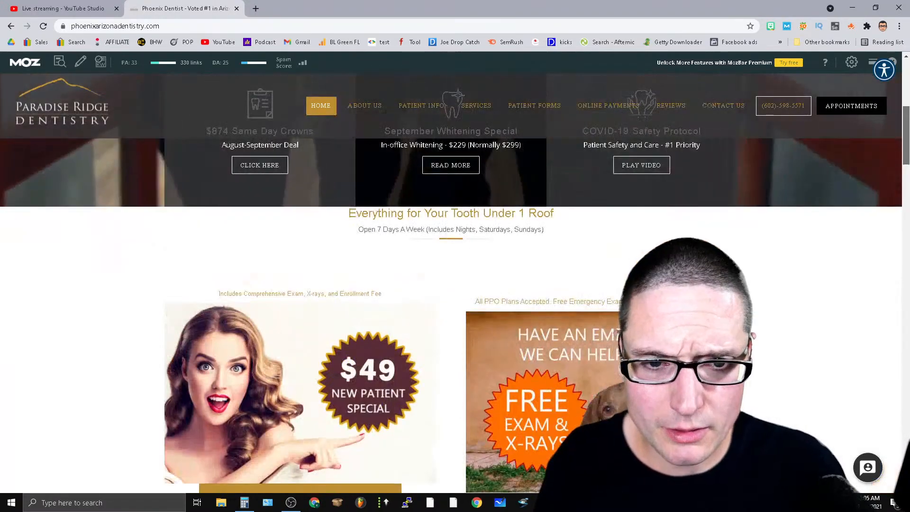
scroll(455, 284, up, 6)
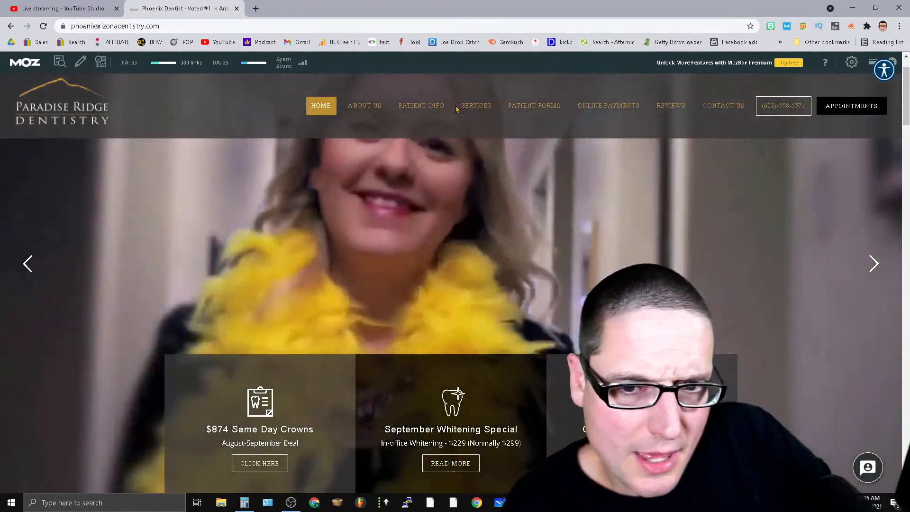
Step: Examine the phoenixarizonadentistry.com home page down to the footer, including its navigation, popular services and linked service pages
mouse_move(362, 104)
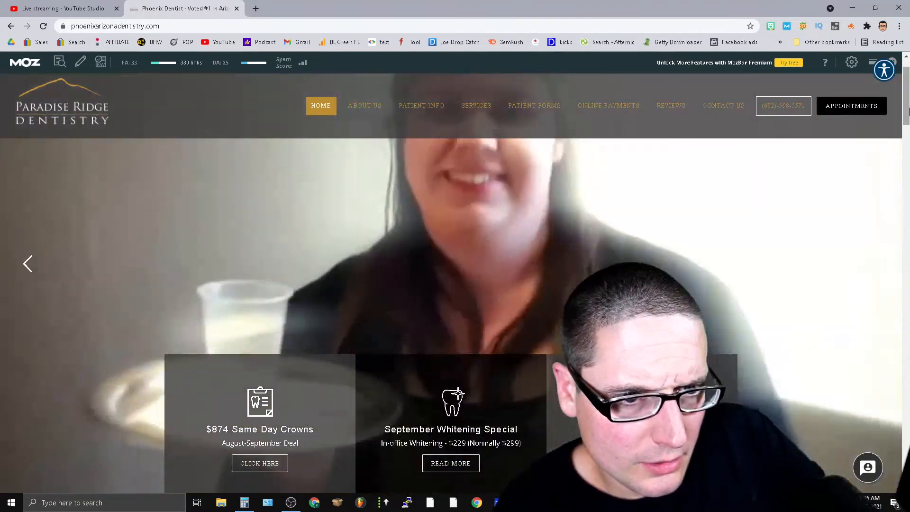
scroll(455, 285, down, 20)
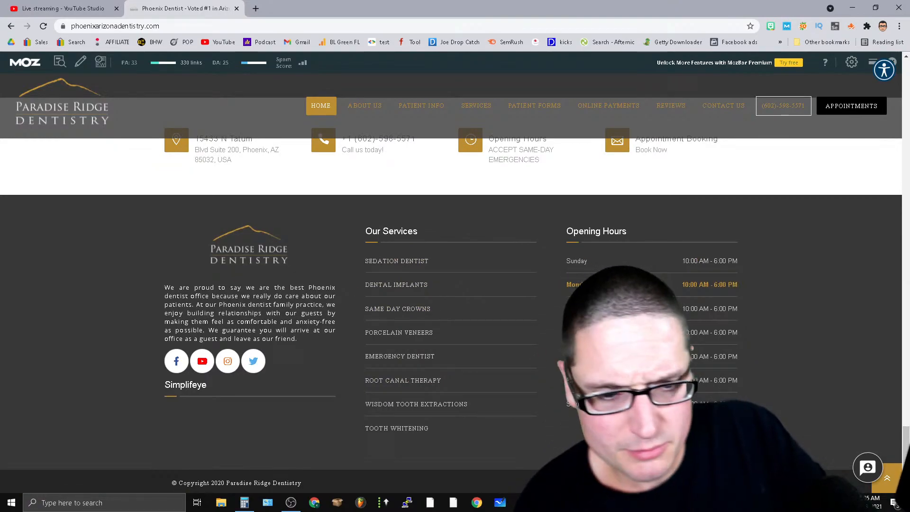
click(893, 467)
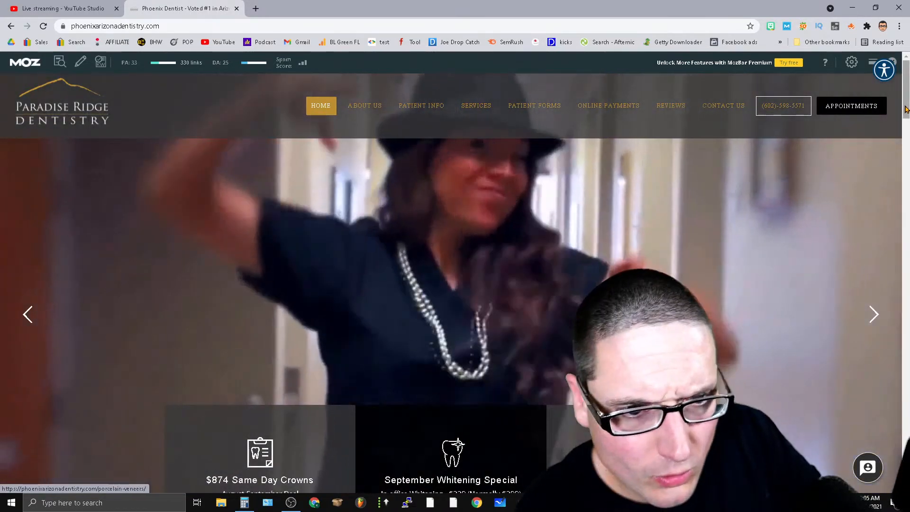
drag(905, 109, 905, 272)
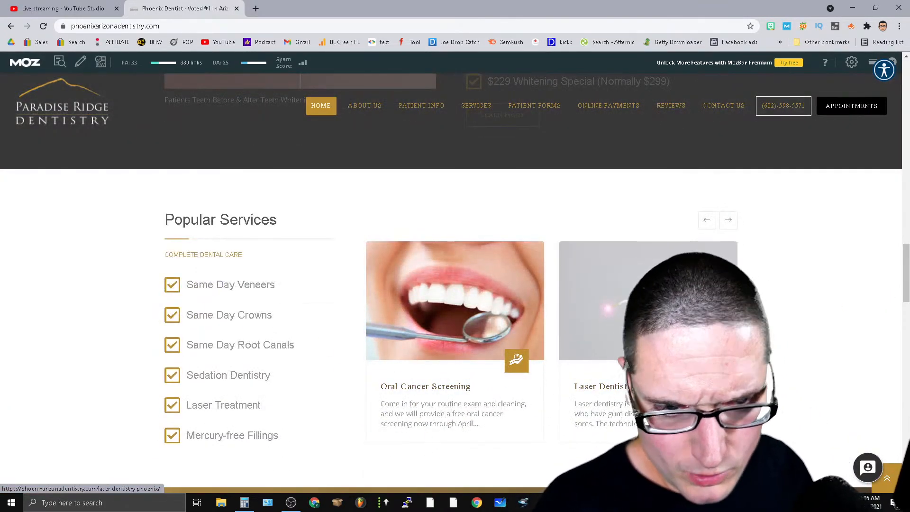
drag(906, 261, 906, 386)
scroll(906, 415, down, 5)
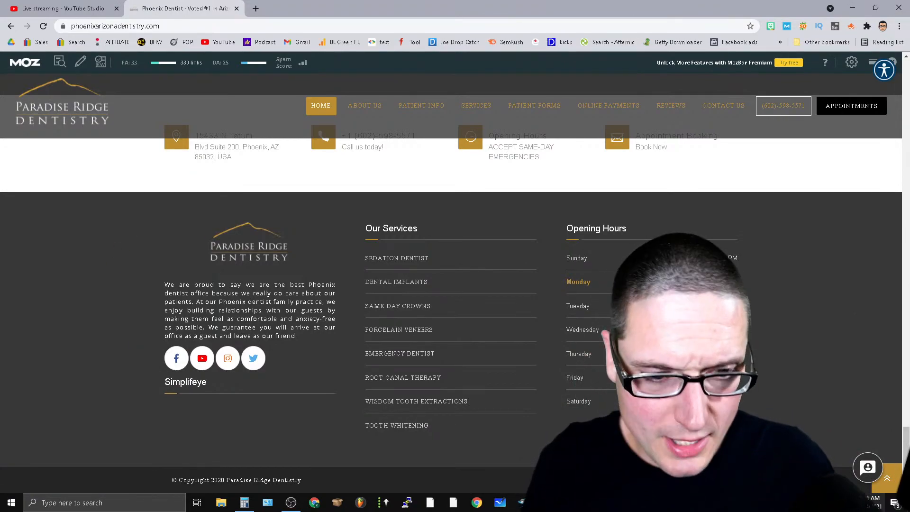
scroll(451, 289, up, 15)
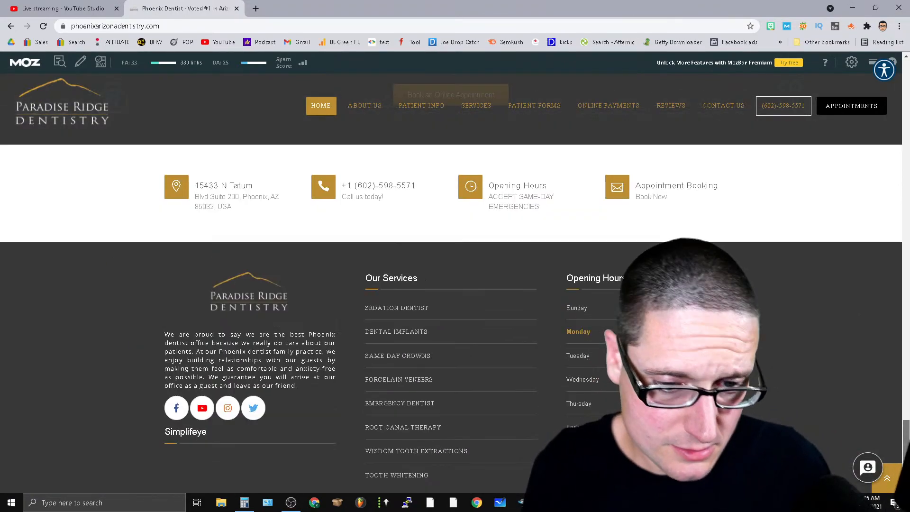
scroll(649, 75, up, 10)
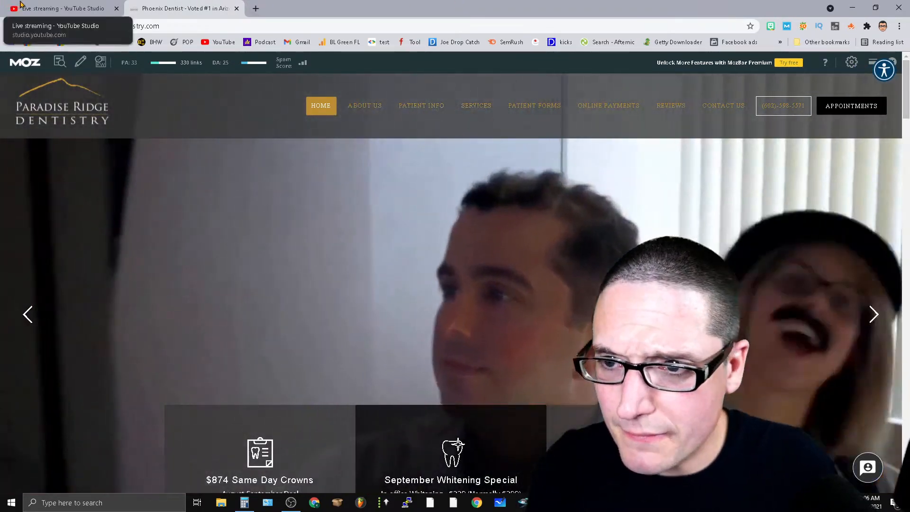
Step: Check the live stream's chat in YouTube Studio, and look through the phoenixarizonadentistry.com backlinks list in Semrush again
click(19, 6)
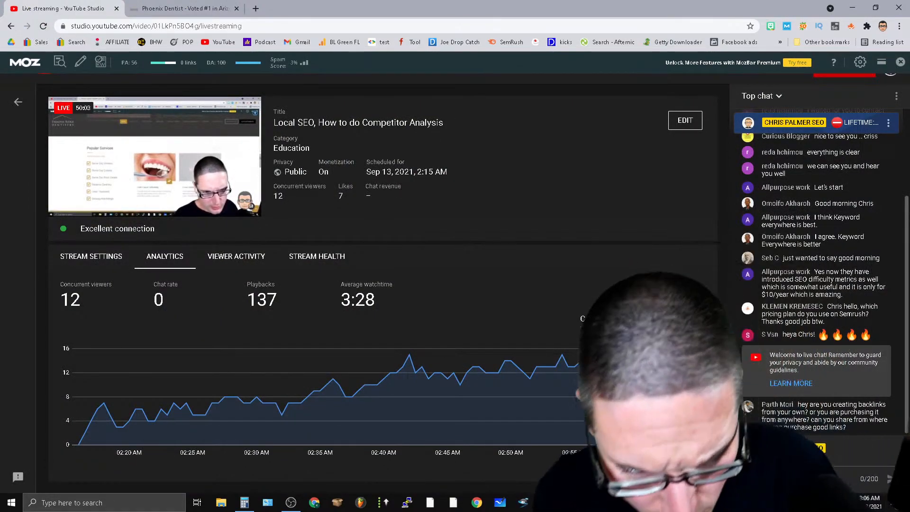
key(alt+Tab)
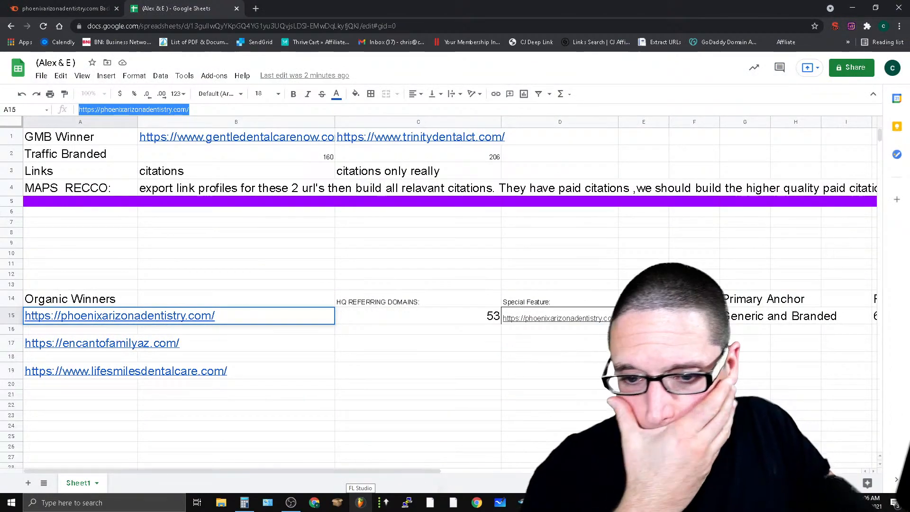
key(Tab)
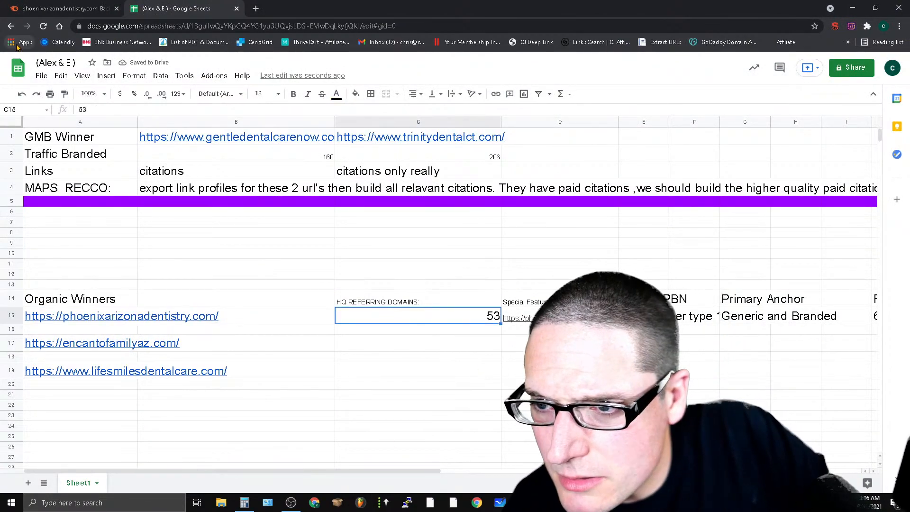
click(38, 6)
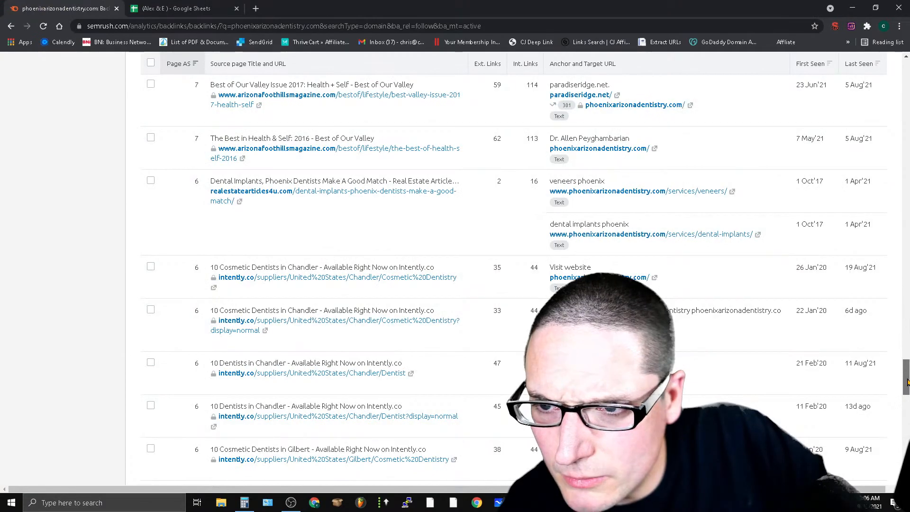
drag(908, 382, 907, 356)
scroll(371, 423, down, 3)
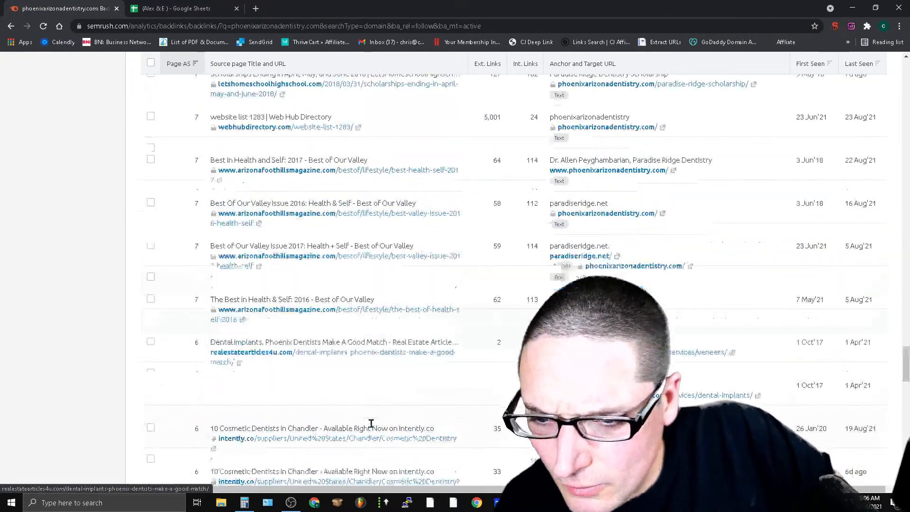
scroll(371, 423, down, 10)
Step: Copy the encantofamilyaz.com address from cell A17 of the Google Sheets comparison
click(176, 8)
click(99, 349)
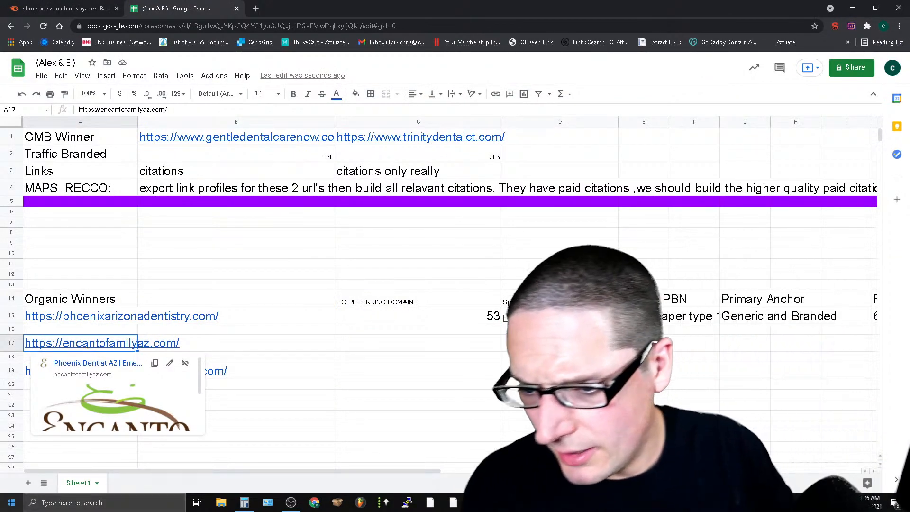
mouse_move(592, 502)
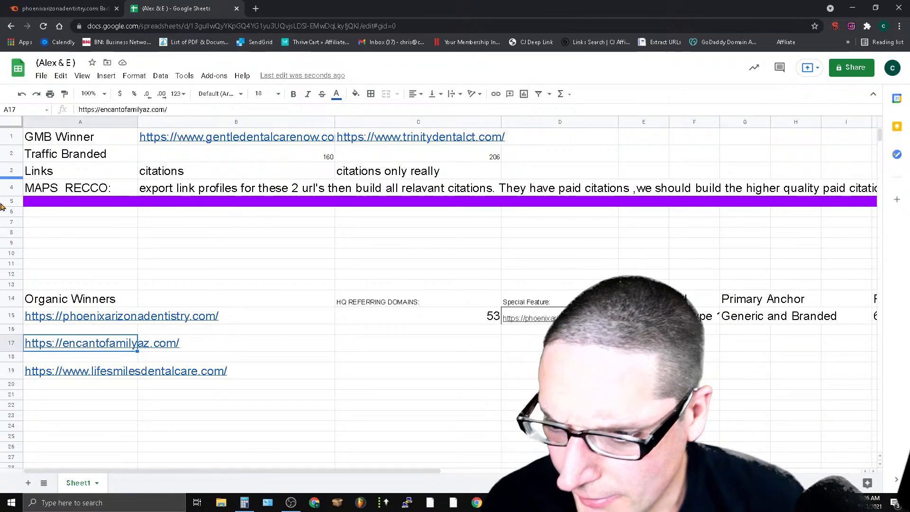
click(178, 108)
key(ctrl+a)
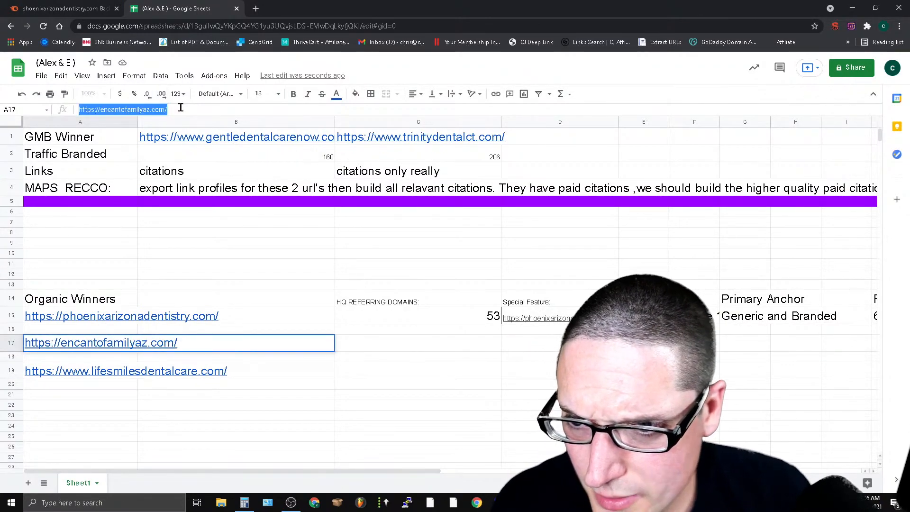
right_click(179, 108)
click(223, 141)
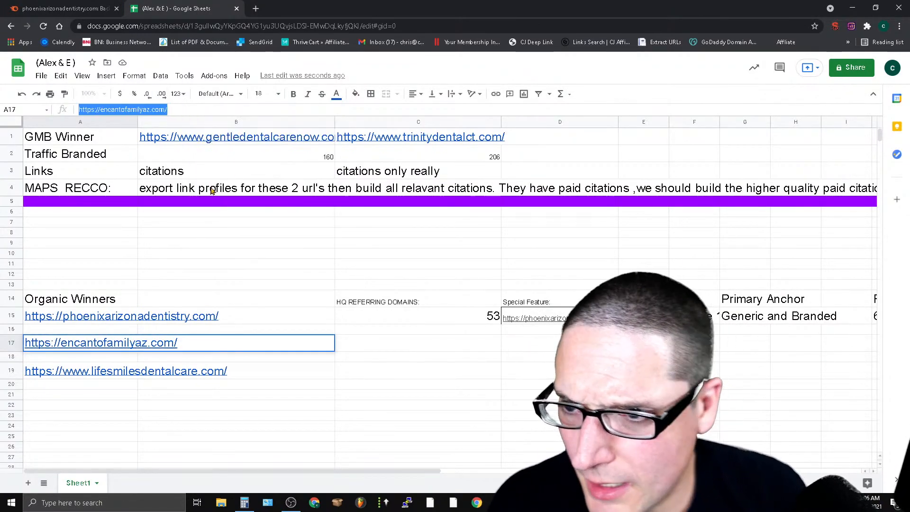
click(68, 6)
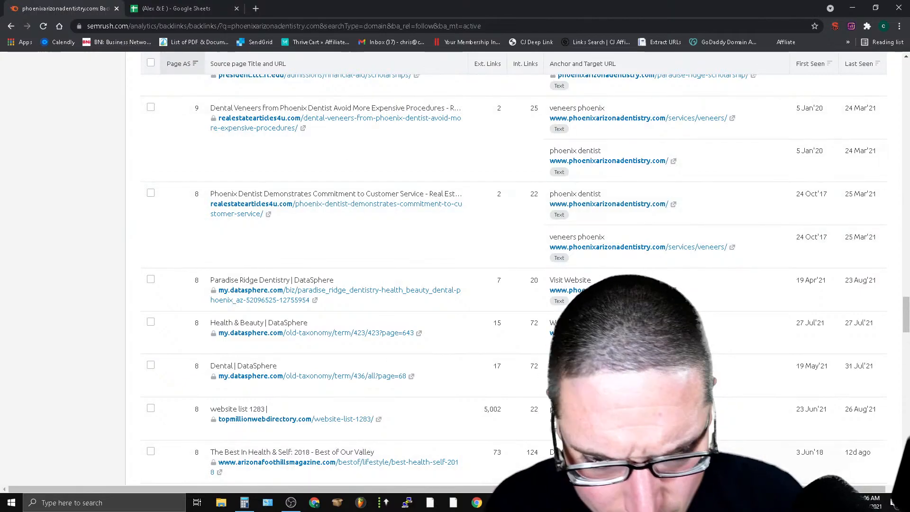
key(alt+Tab)
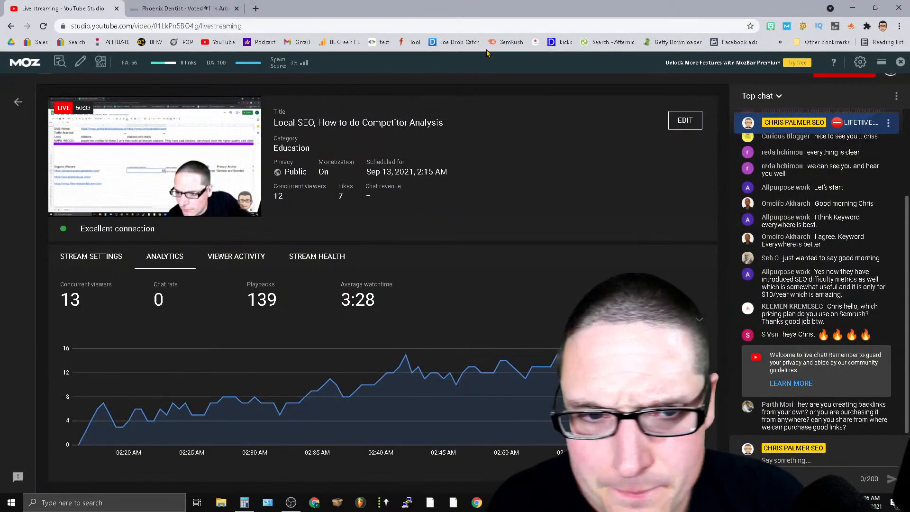
key(alt+Tab)
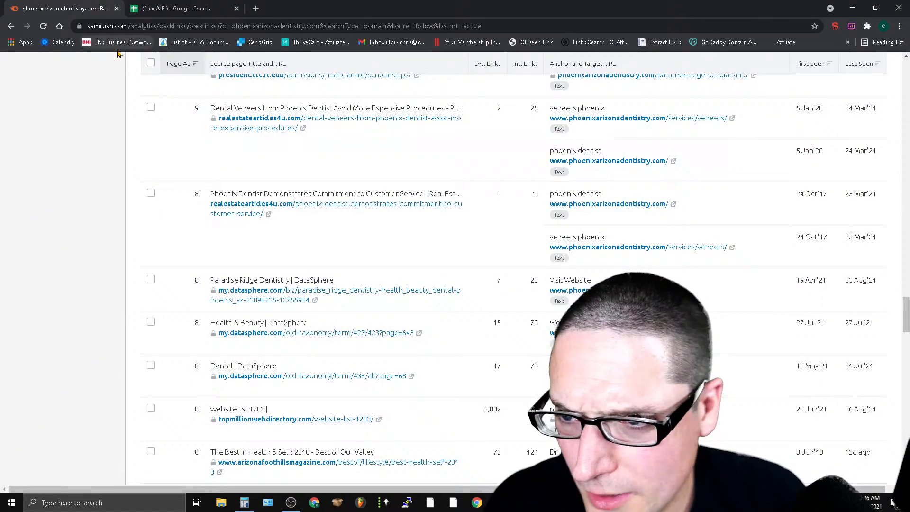
scroll(166, 84, up, 20)
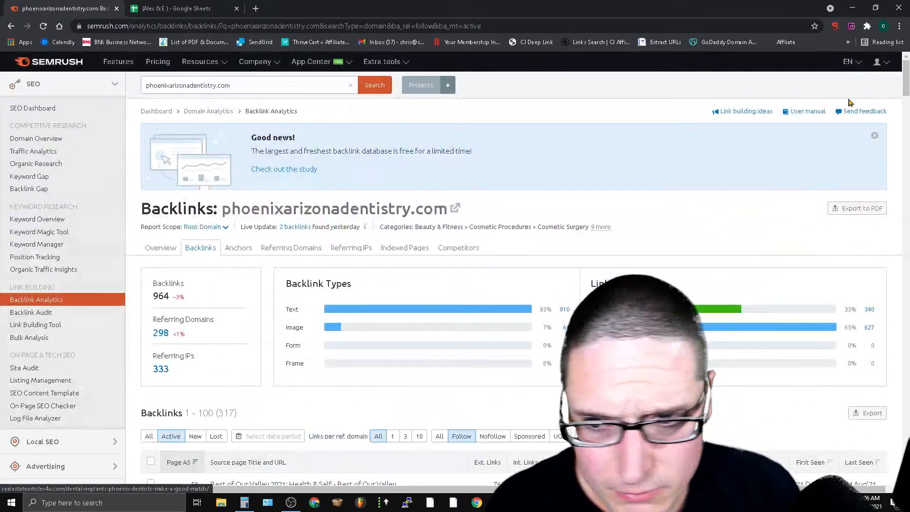
click(210, 79)
key(ctrl+a)
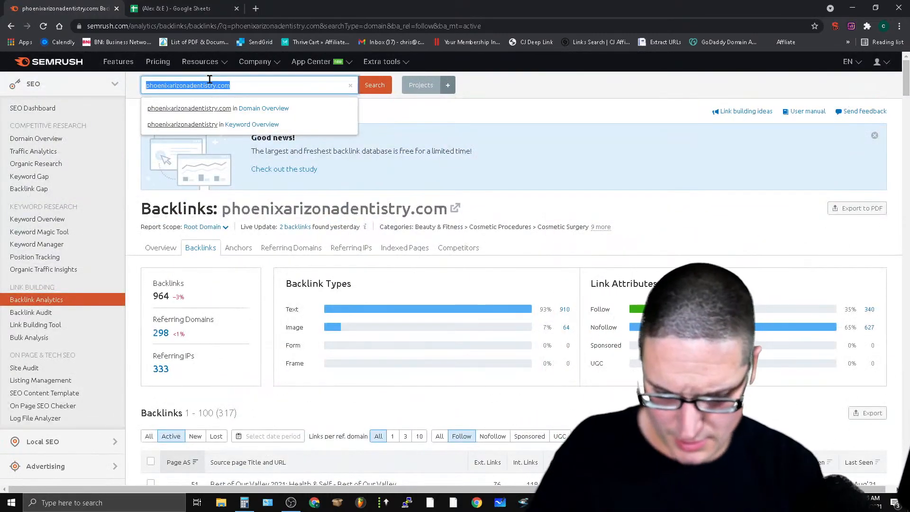
key(ctrl+v)
key(Return)
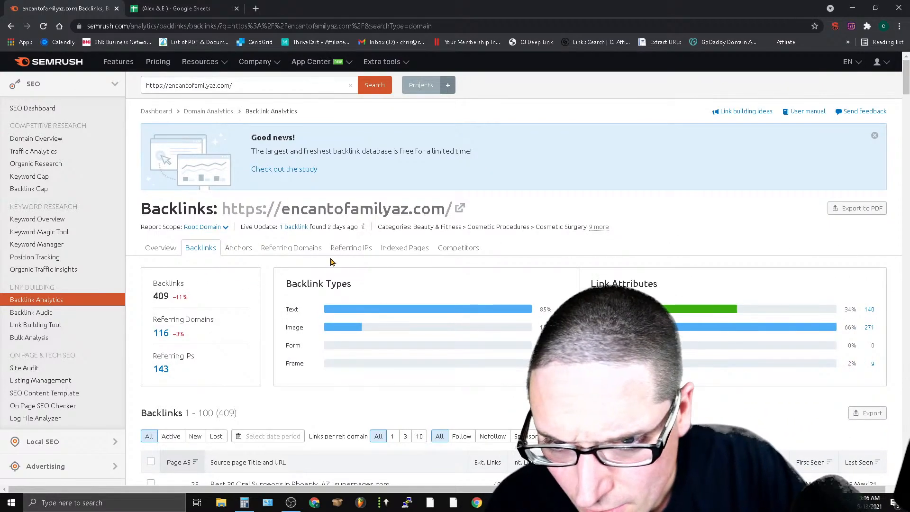
Step: Open the referring domains report for encantofamilyaz.com and filter it to a custom authority score range of 50 to 100
click(278, 249)
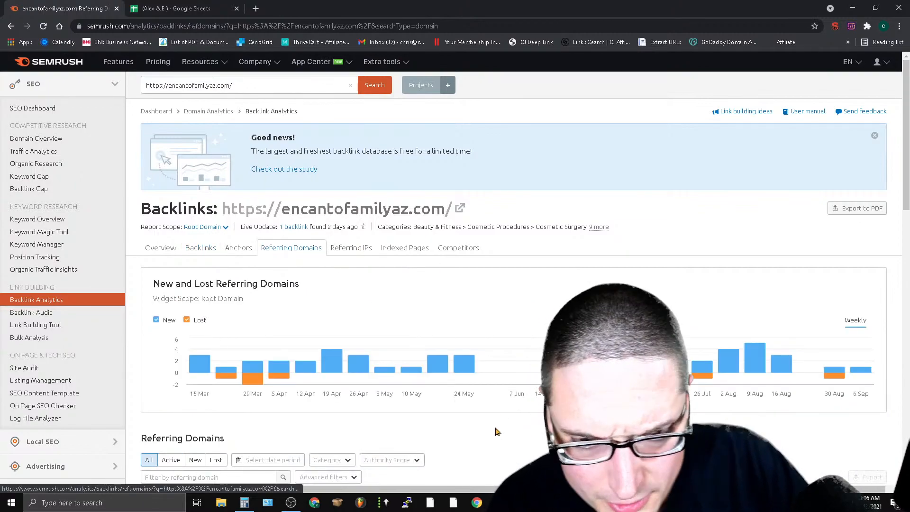
scroll(361, 323, down, 3)
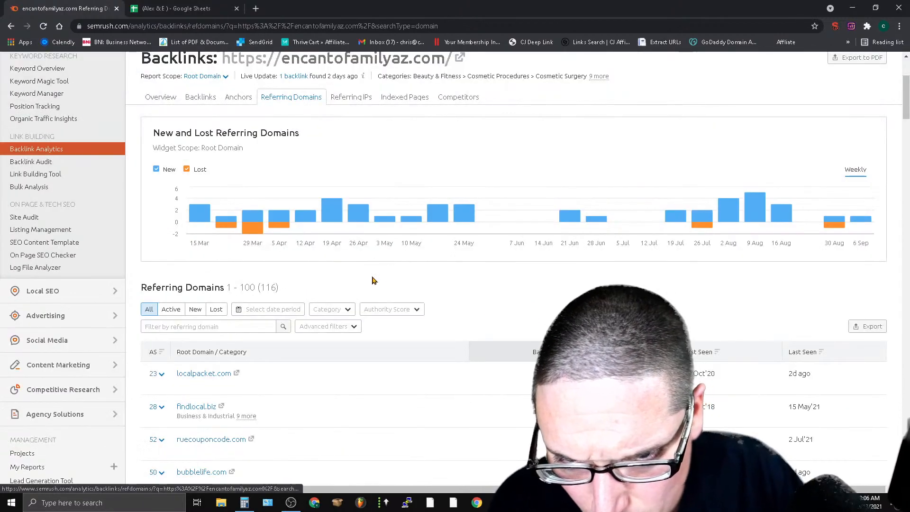
click(390, 310)
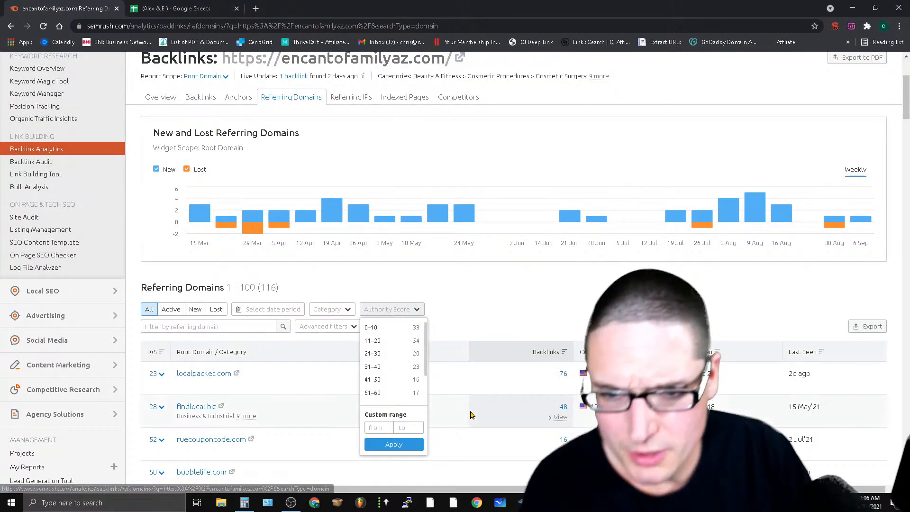
click(382, 428)
text(50)
key(Tab)
text(1)
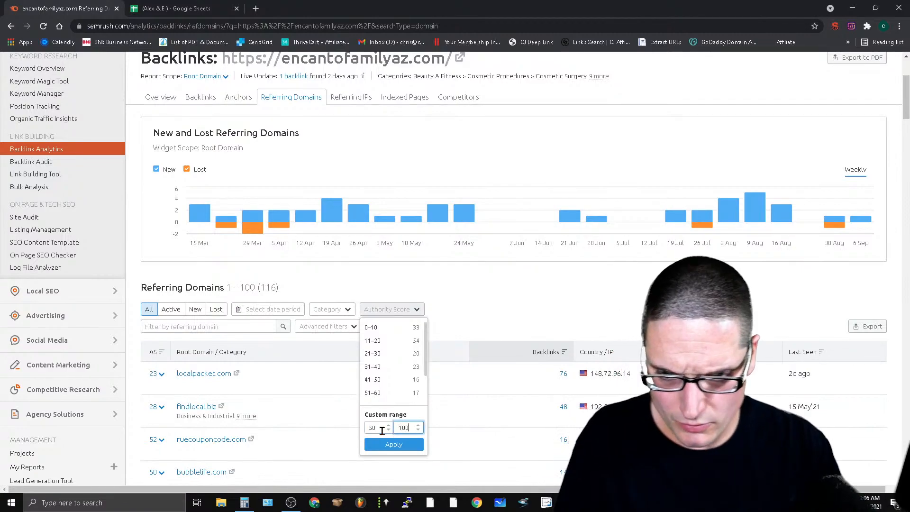
click(397, 445)
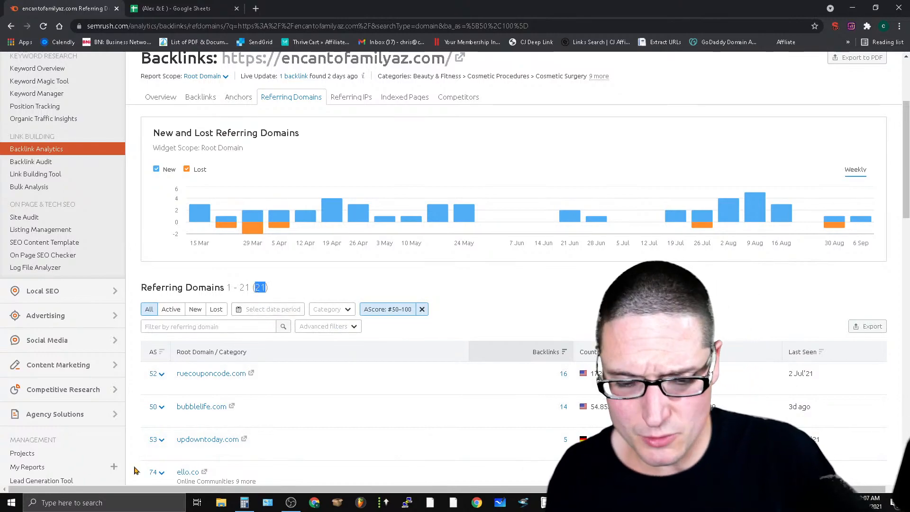
Step: Enter 21 in cell C17 of the sheet as encantofamilyaz.com's HQ referring domains, checking the figure against Semrush
click(171, 5)
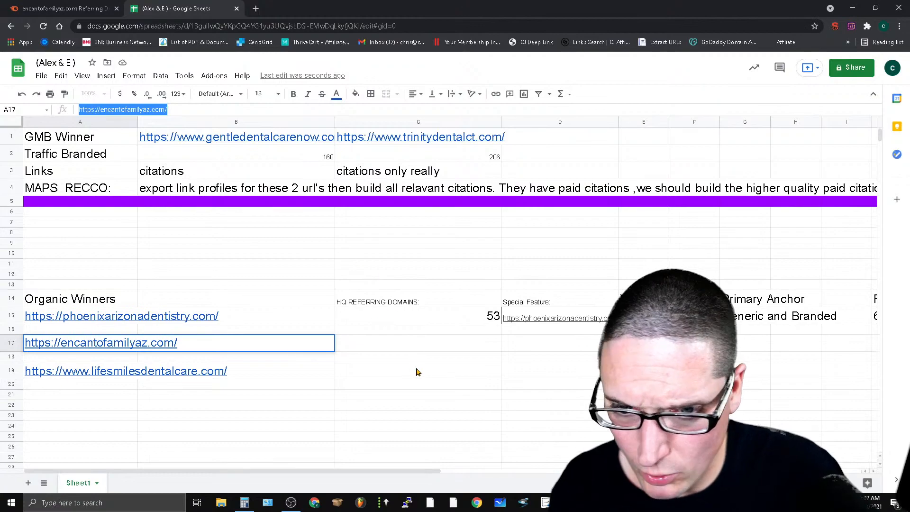
click(419, 349)
click(48, 5)
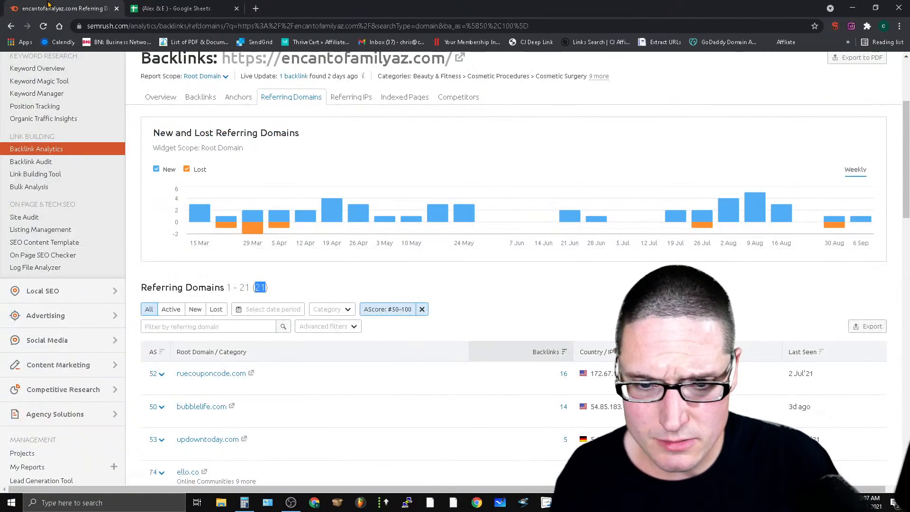
click(164, 6)
text(21)
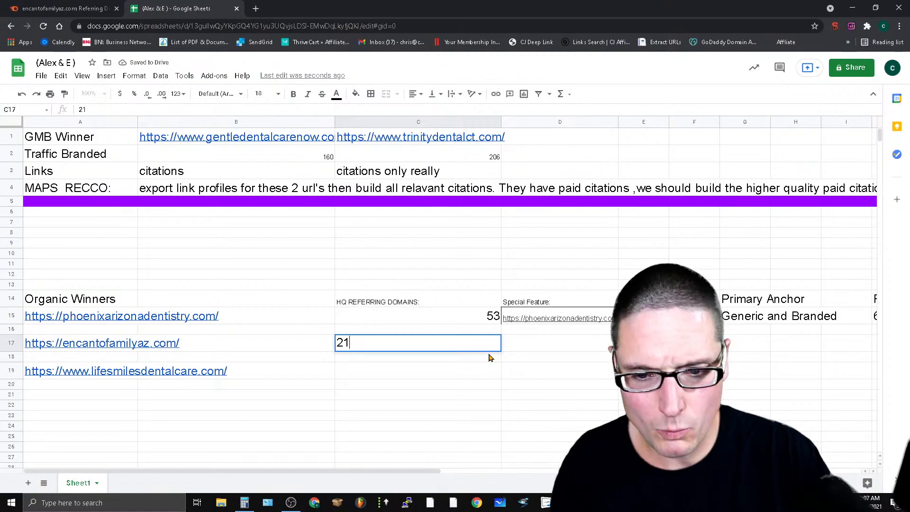
click(58, 5)
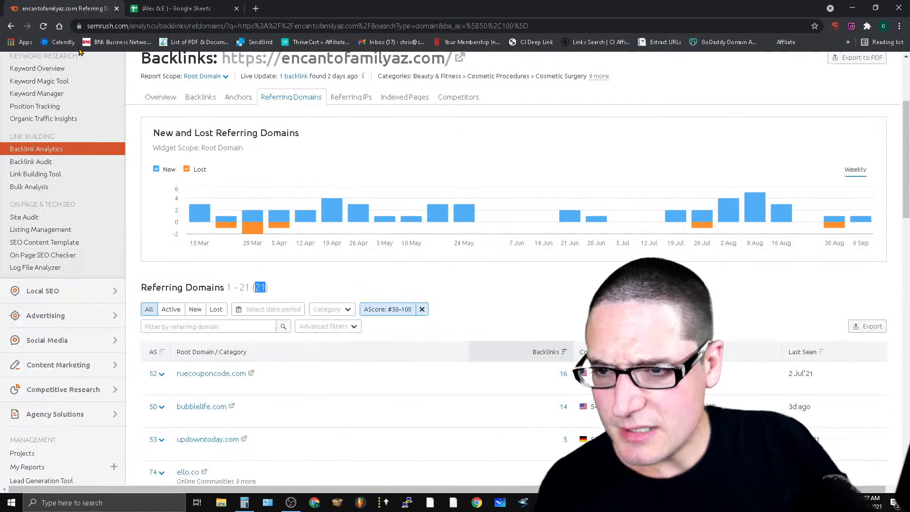
click(168, 5)
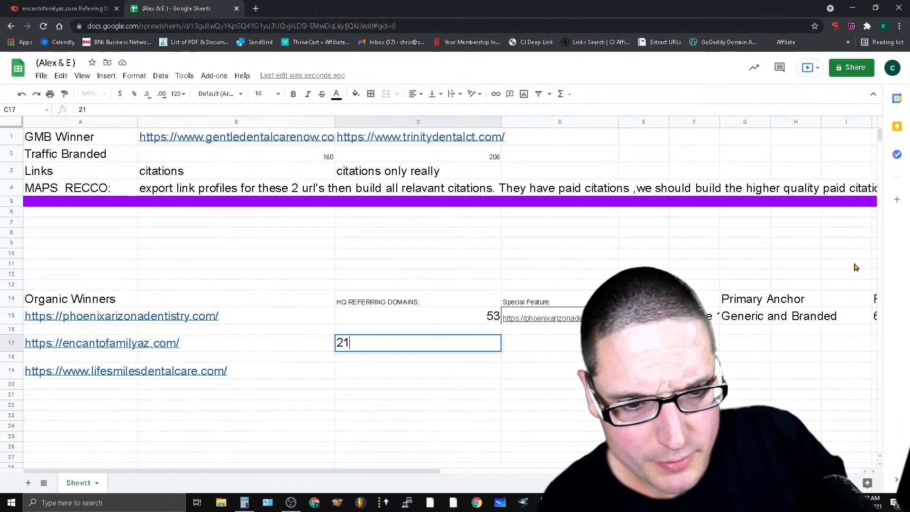
Step: Open the anchors report for encantofamilyaz.com in Semrush and examine its most used anchor texts
click(44, 5)
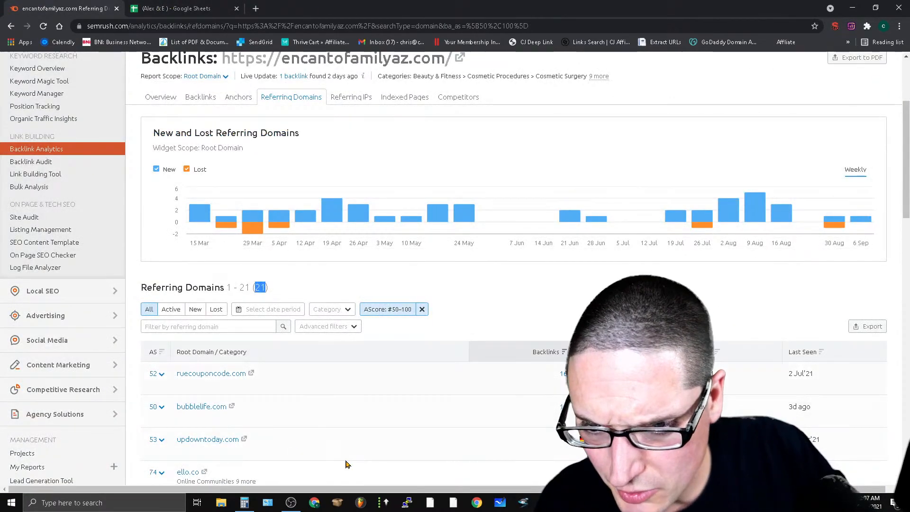
click(233, 99)
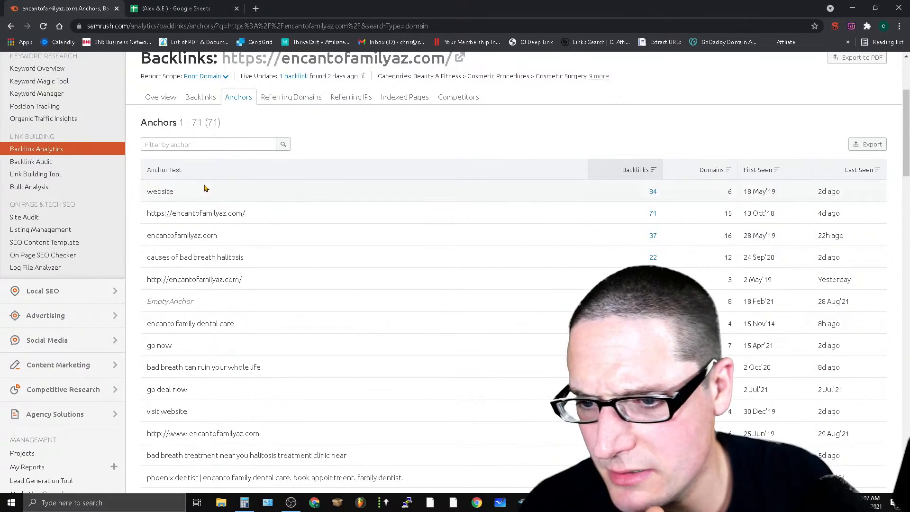
drag(147, 214, 185, 217)
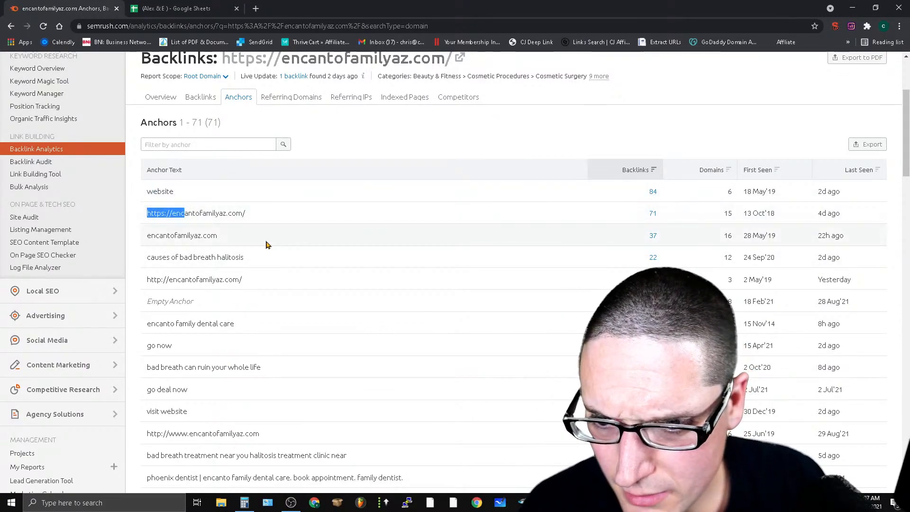
Step: Examine the bad-breath, dental and phoenix keyword anchors in the encantofamilyaz.com anchors report, from "causes of bad breath halitosis" downward
click(148, 237)
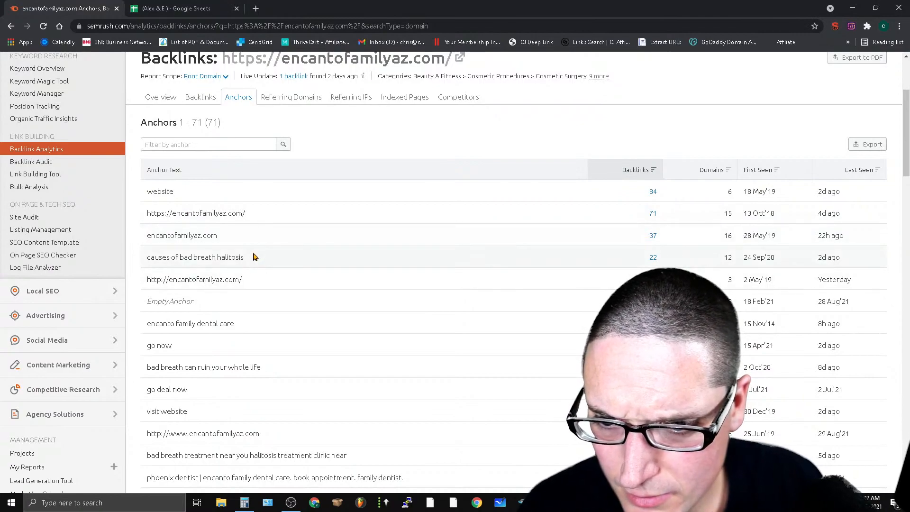
drag(148, 258, 226, 265)
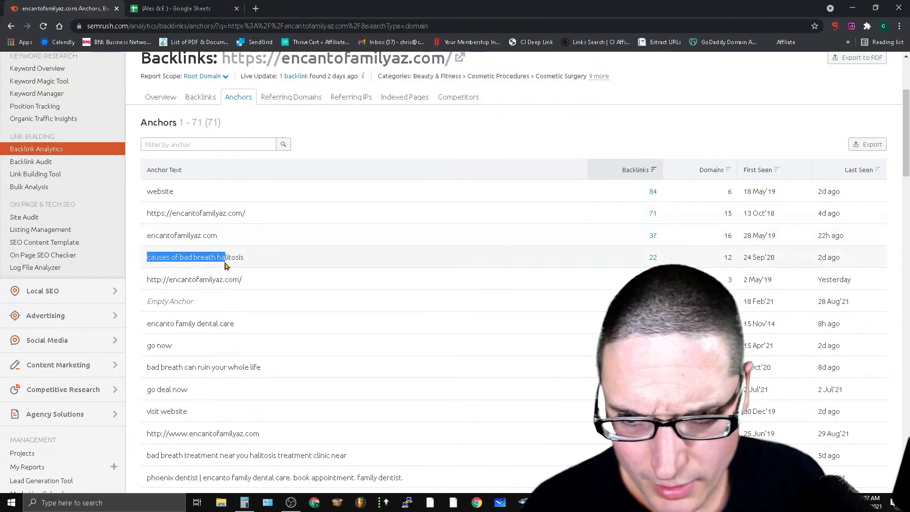
click(251, 259)
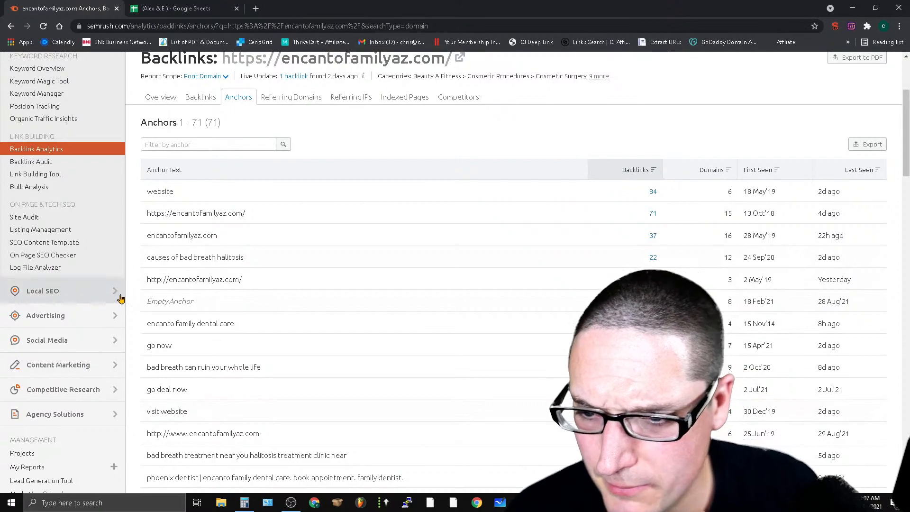
triple_click(202, 258)
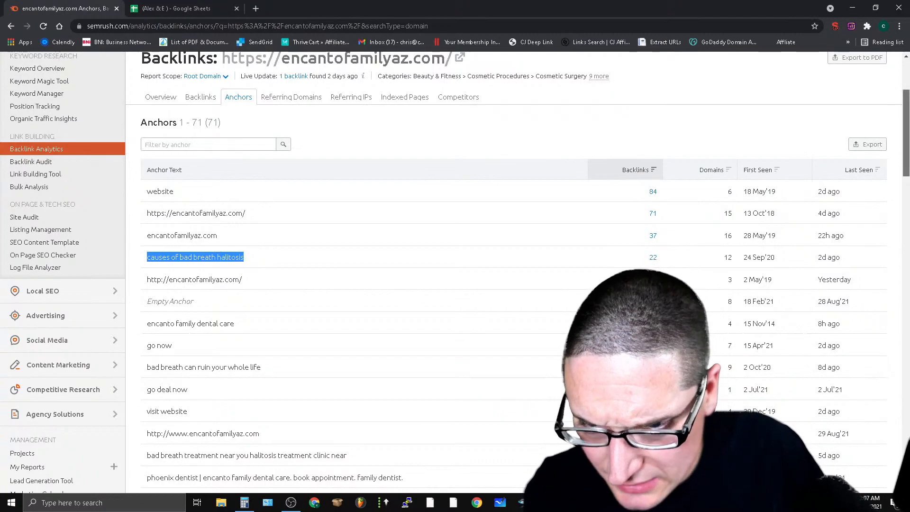
scroll(211, 381, down, 5)
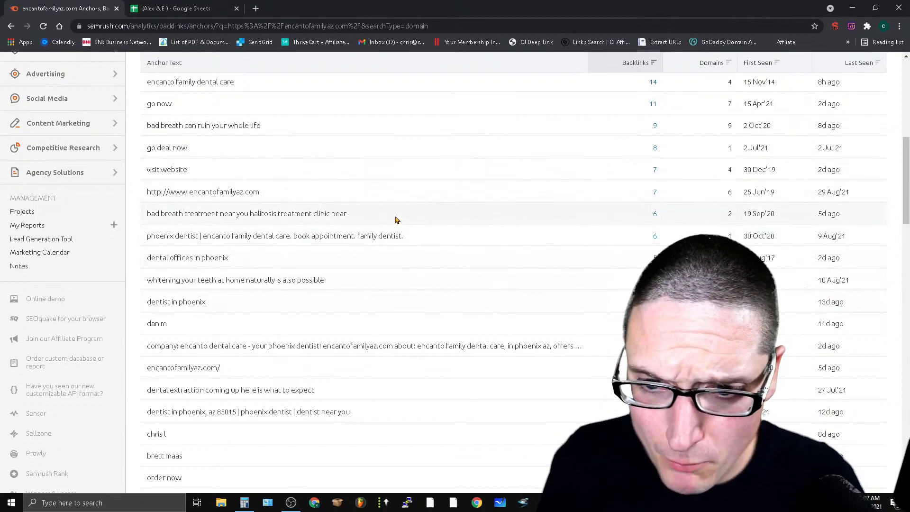
drag(339, 217, 287, 215)
click(412, 237)
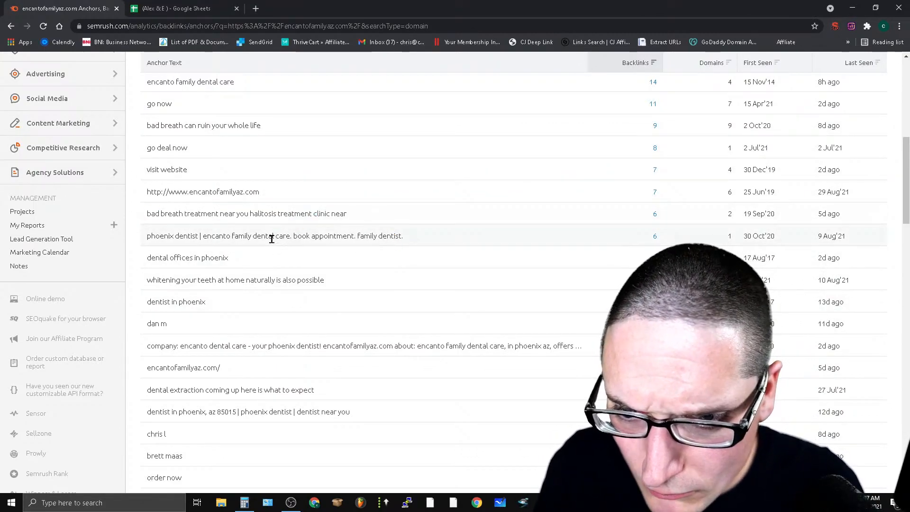
key(Down)
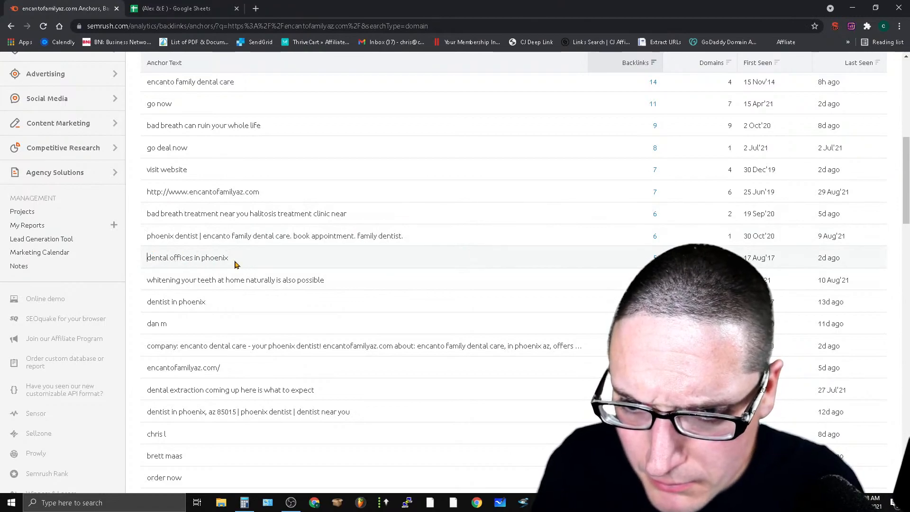
drag(377, 281, 288, 279)
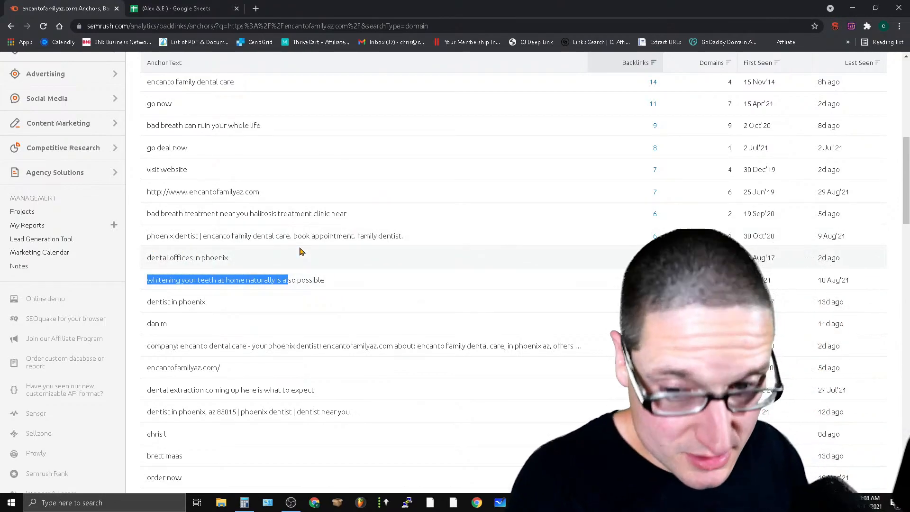
Step: Open the backlinks that use the anchor "dentist in phoenix", review their source pages, and return to the anchors report
drag(148, 302, 244, 317)
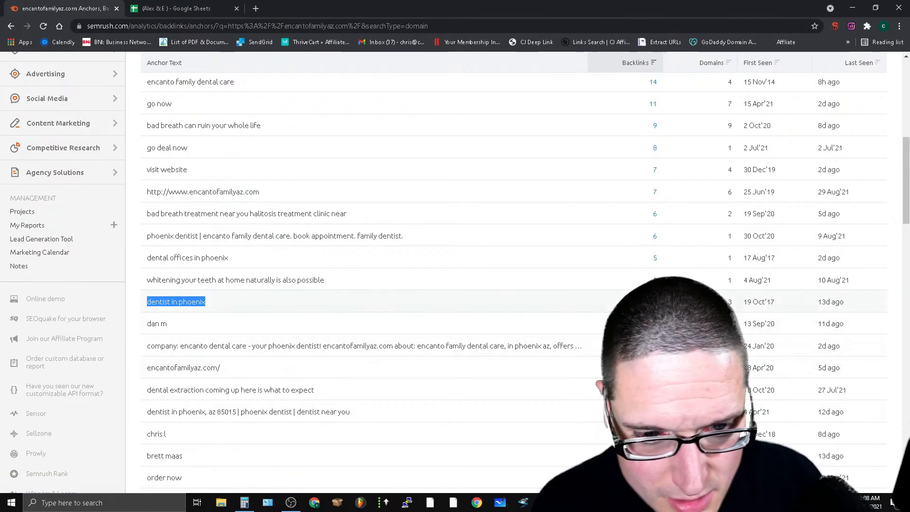
click(655, 302)
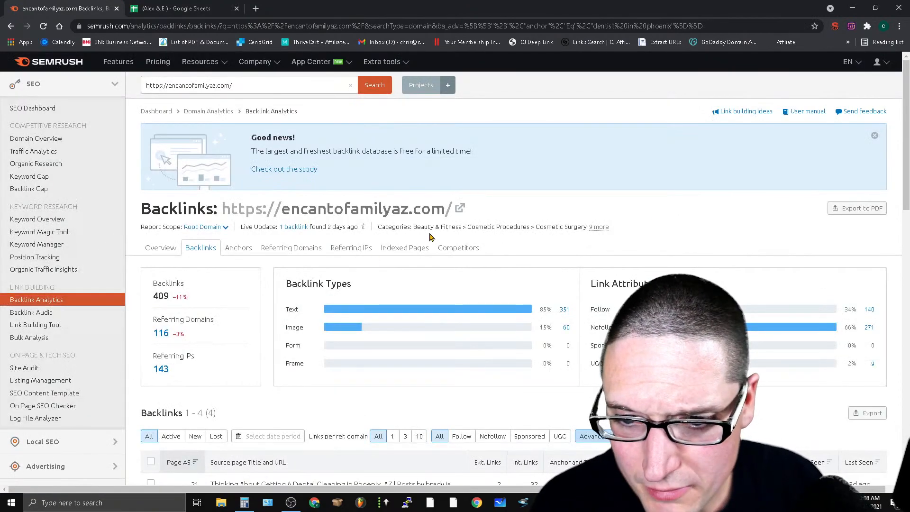
scroll(427, 241, down, 5)
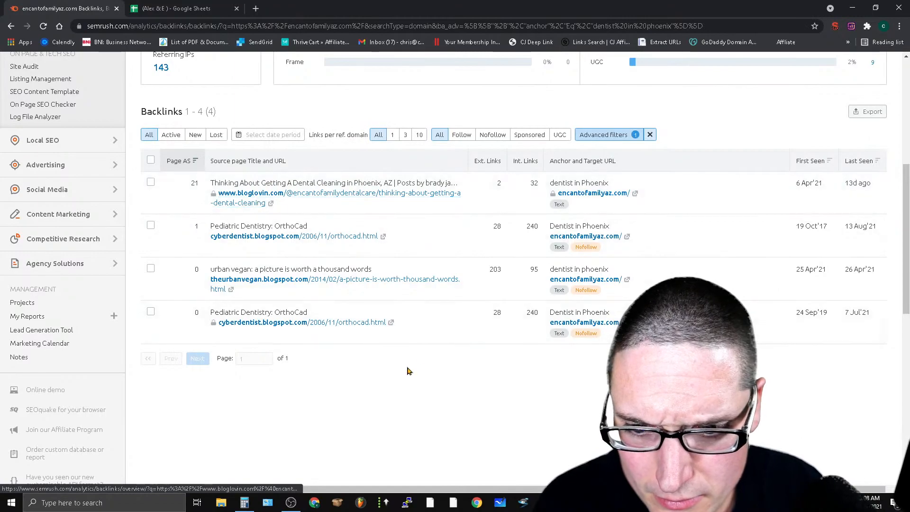
click(14, 35)
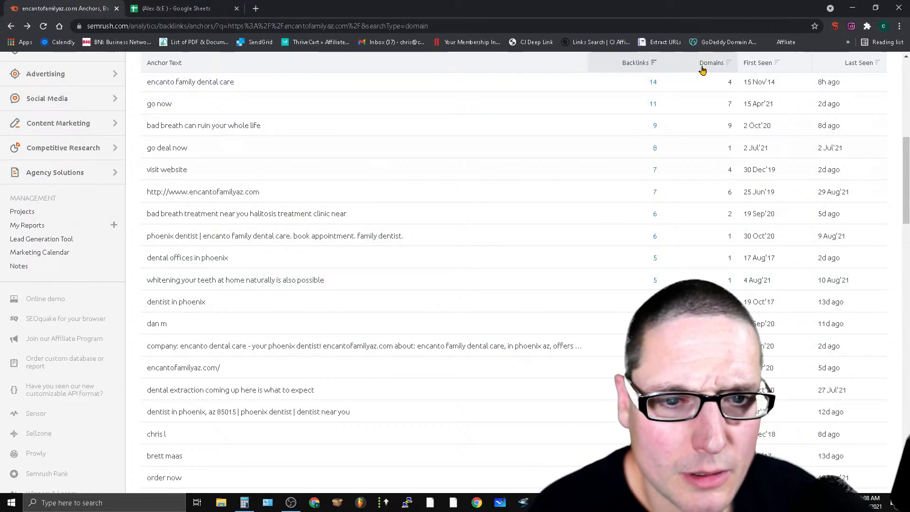
Step: Review the rest of the encantofamilyaz.com anchor list and compare it with the top generic and branded anchors
scroll(409, 124, up, 3)
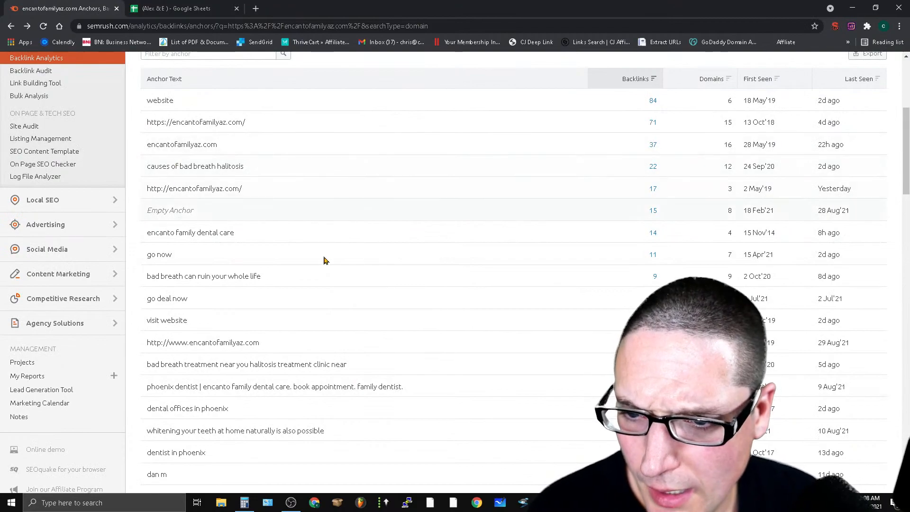
scroll(291, 255, down, 6)
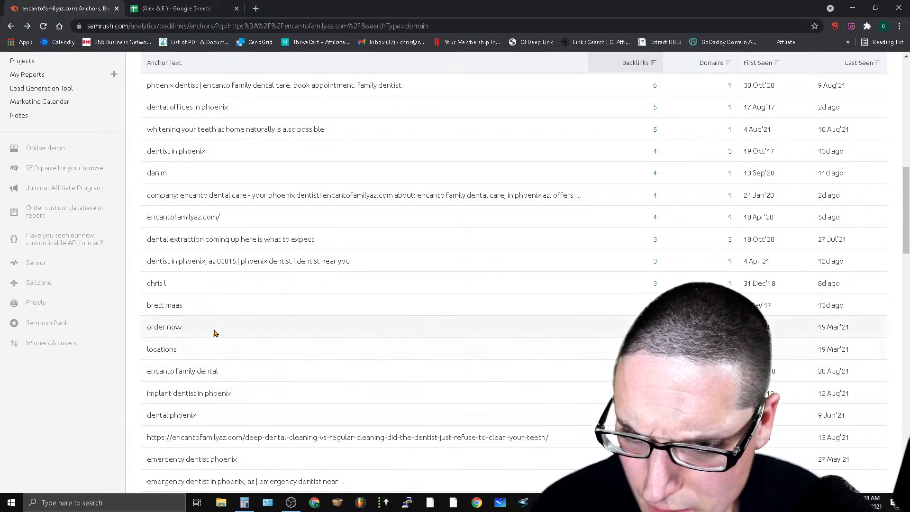
scroll(312, 326, down, 3)
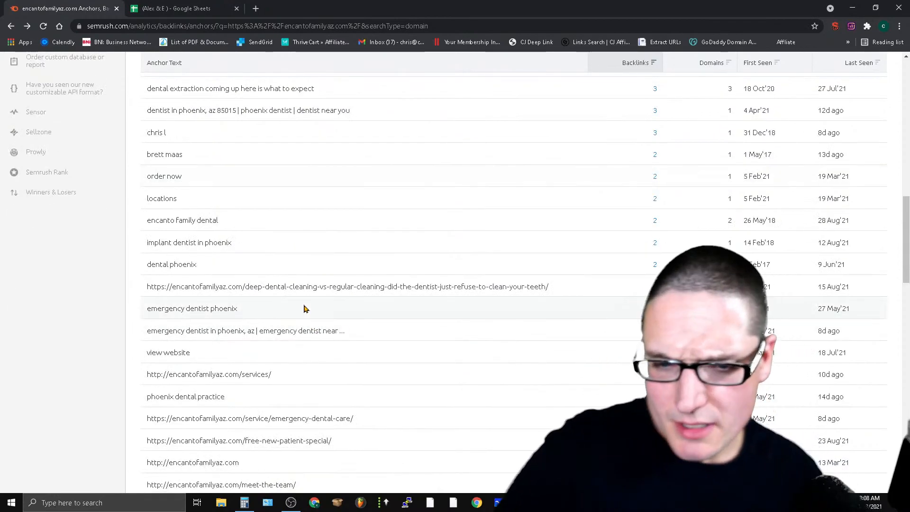
scroll(557, 425, up, 10)
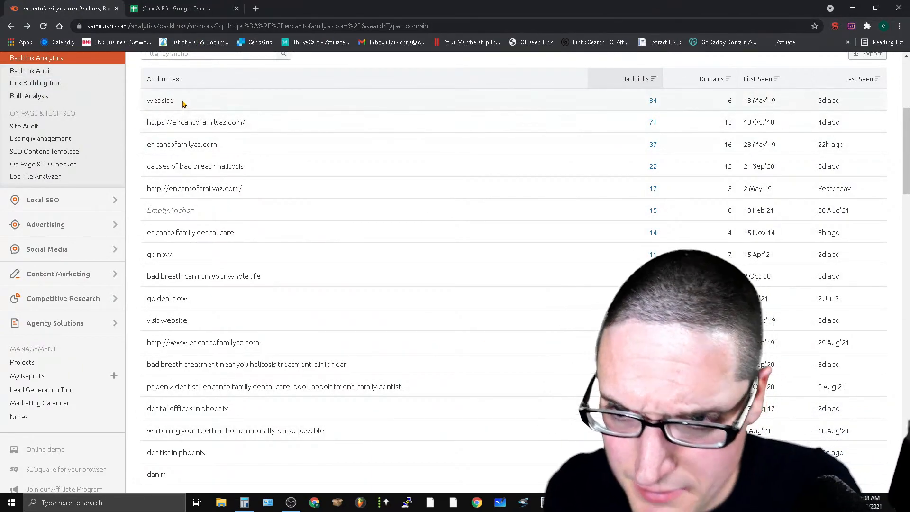
double_click(163, 103)
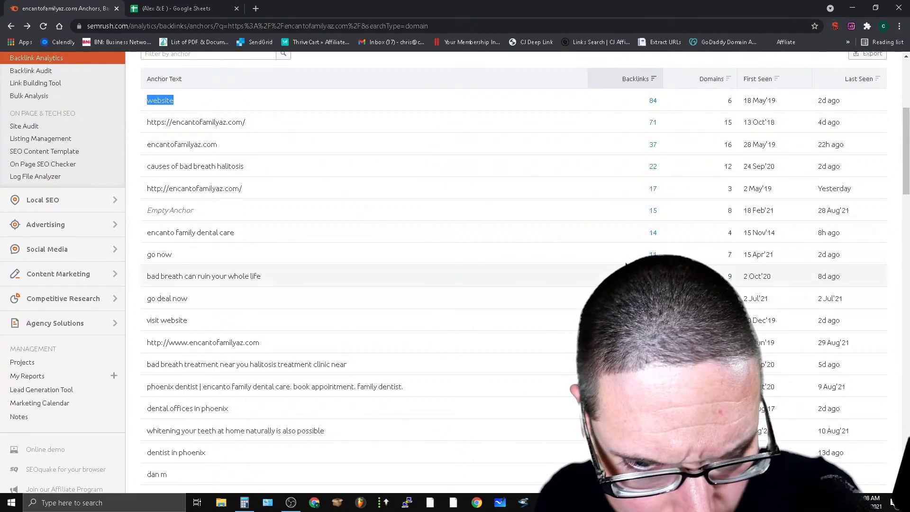
click(267, 237)
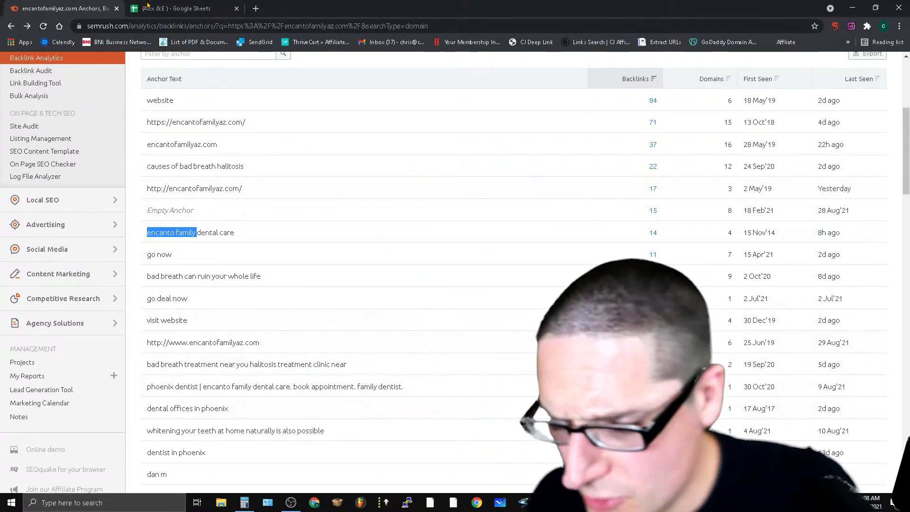
Step: Switch to the Google Sheet and enter GENERIC AND BRANDED in cell G17 as encantofamilyaz.com's primary anchor
click(158, 6)
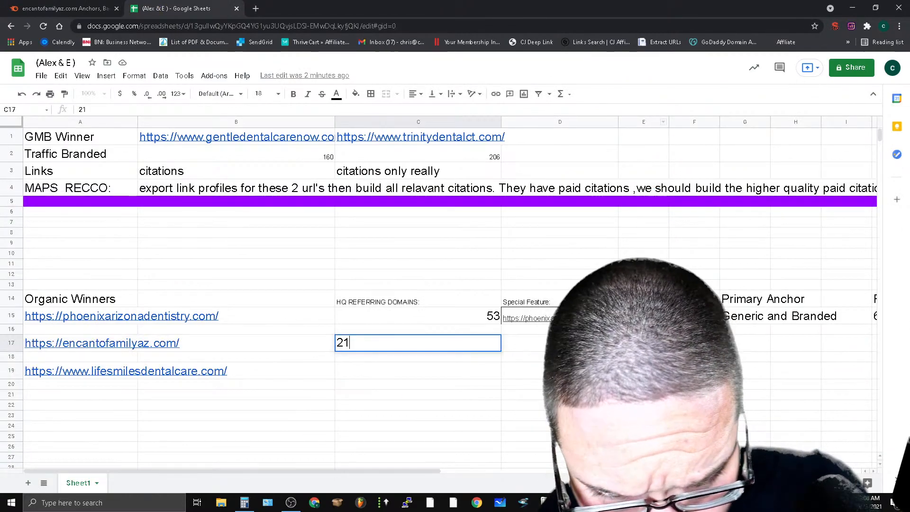
click(733, 343)
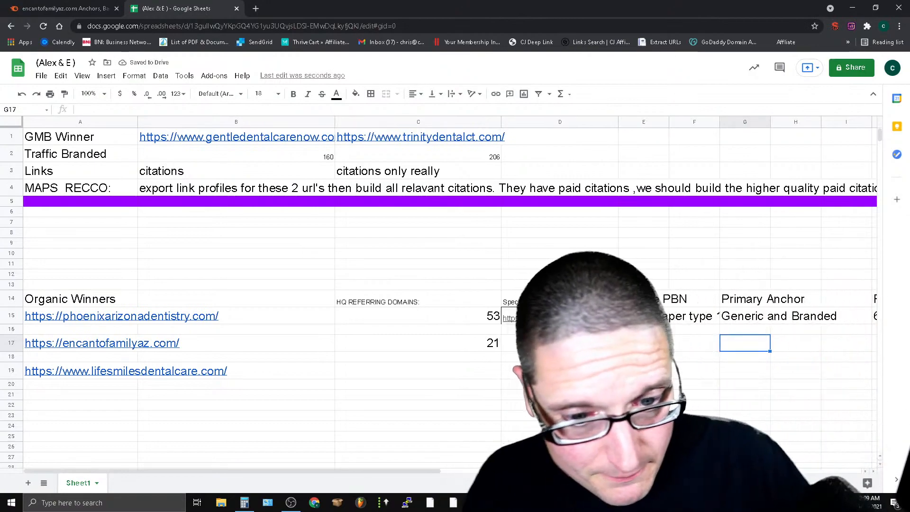
drag(286, 481, 355, 481)
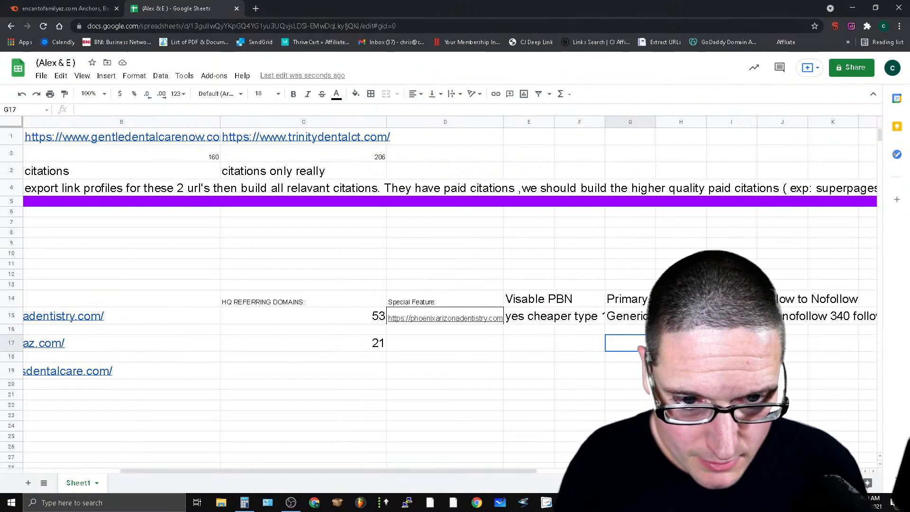
text(GENERIC AND BRANDED)
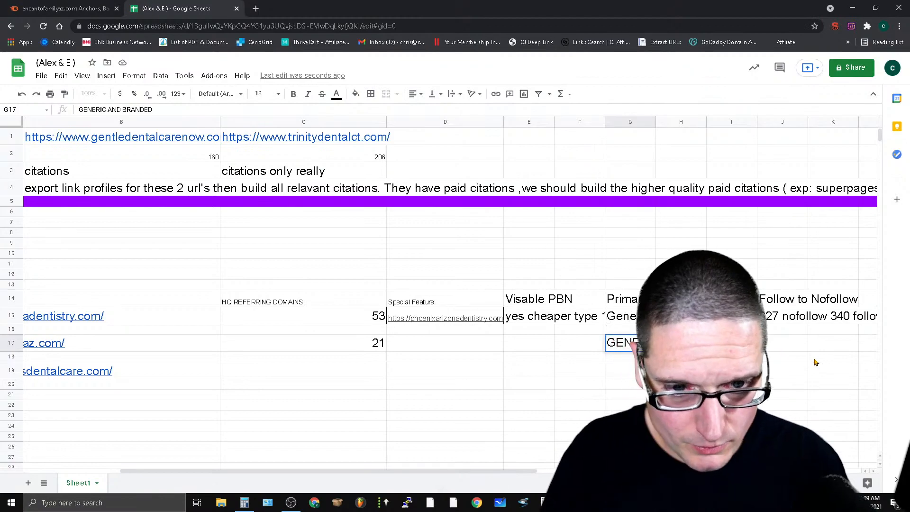
Step: Change the text color of the HQ REFERRING DOMAINS and Special Feature headers in C14 and D14 to purple
click(267, 305)
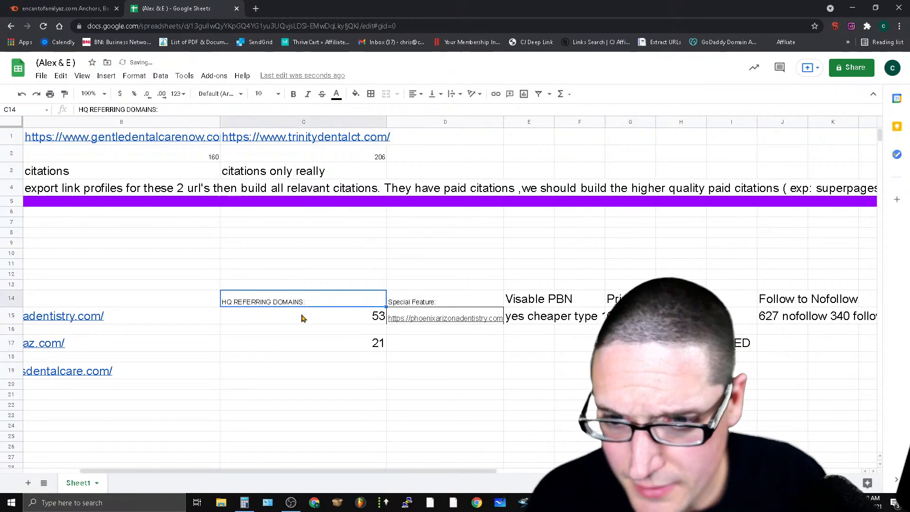
click(336, 94)
click(429, 143)
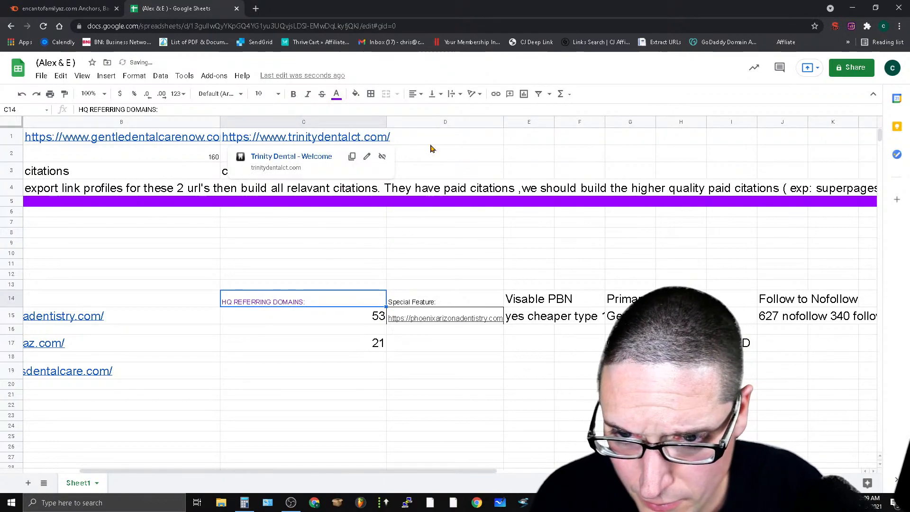
click(415, 306)
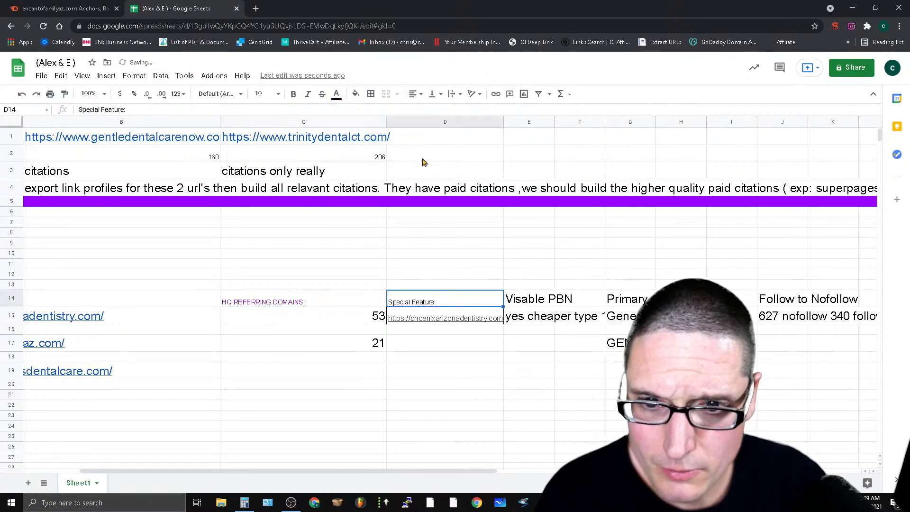
click(337, 94)
click(426, 144)
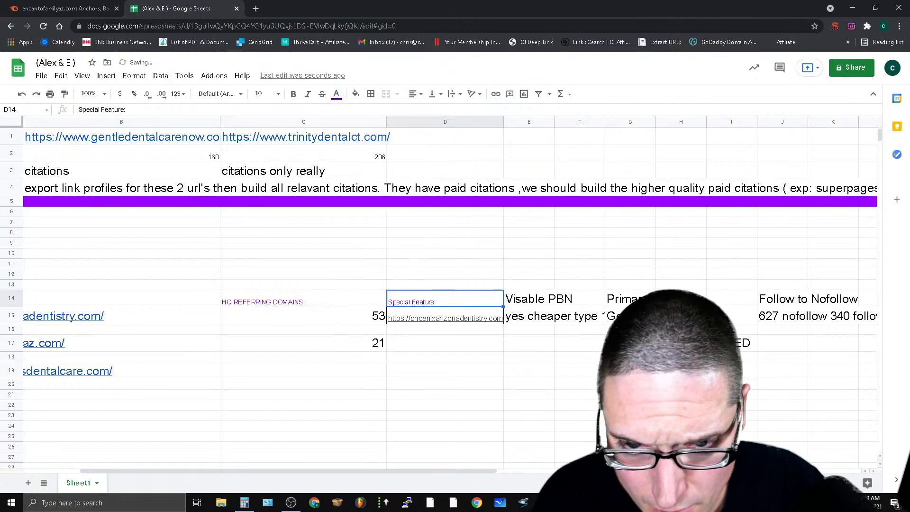
click(564, 299)
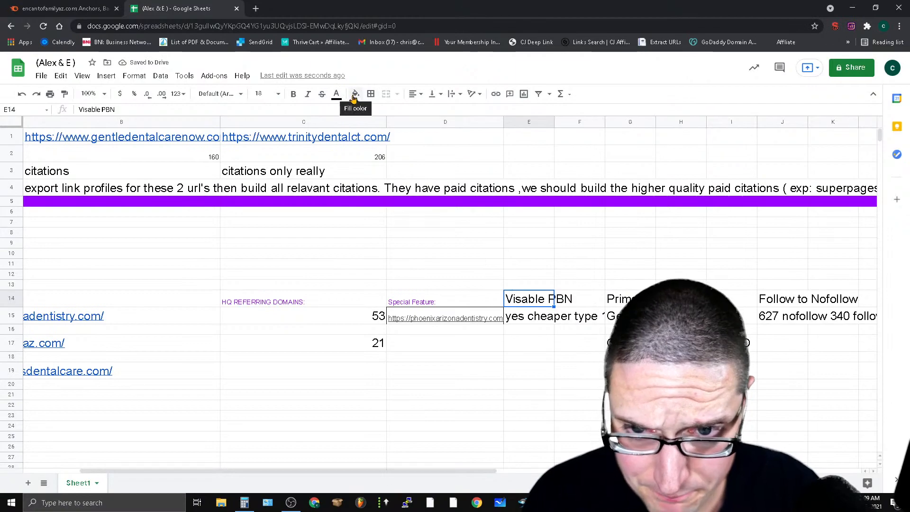
click(355, 93)
click(448, 142)
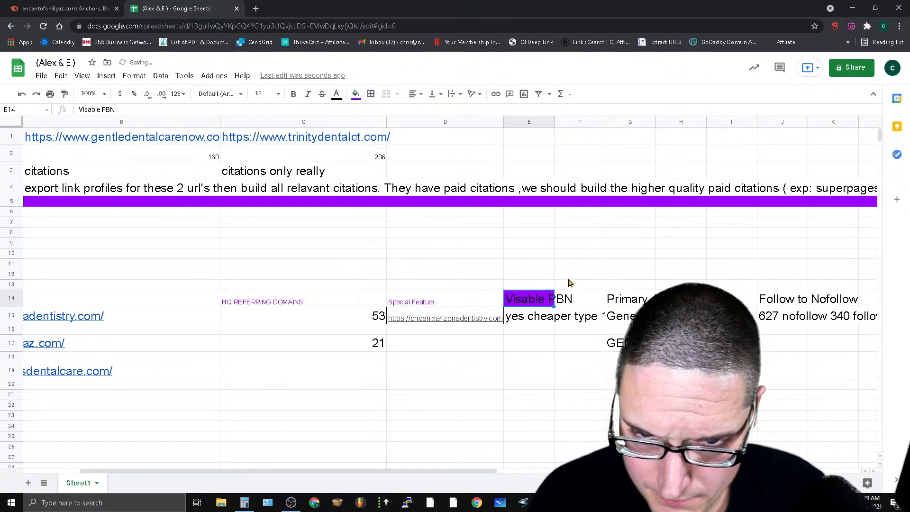
click(355, 94)
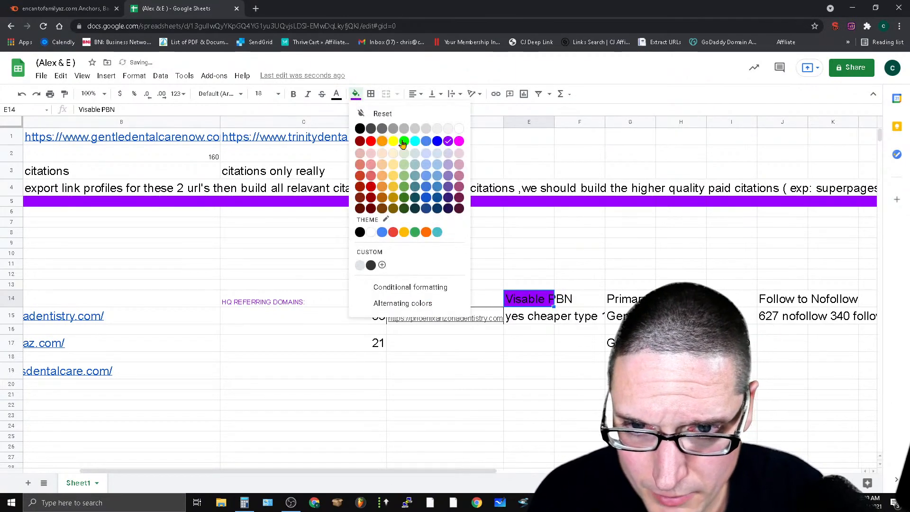
click(455, 130)
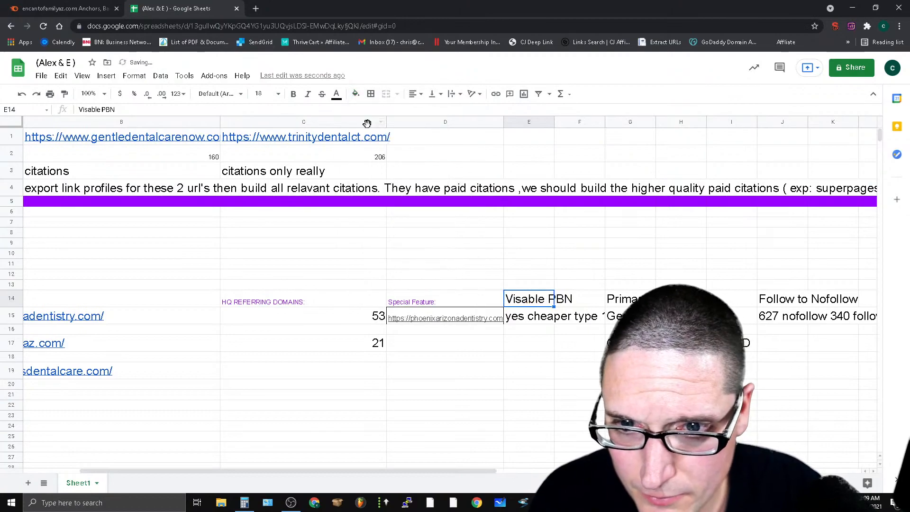
Step: Change the text color of the Visable PBN, Primary Anchor and Follow to Nofollow headers in E14, G14 and J14 to purple
click(339, 94)
click(429, 141)
click(633, 300)
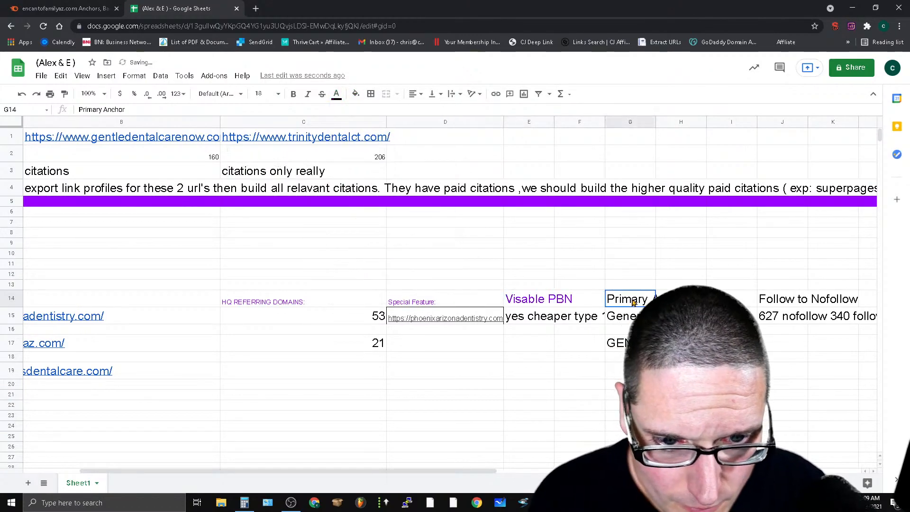
click(336, 93)
click(432, 142)
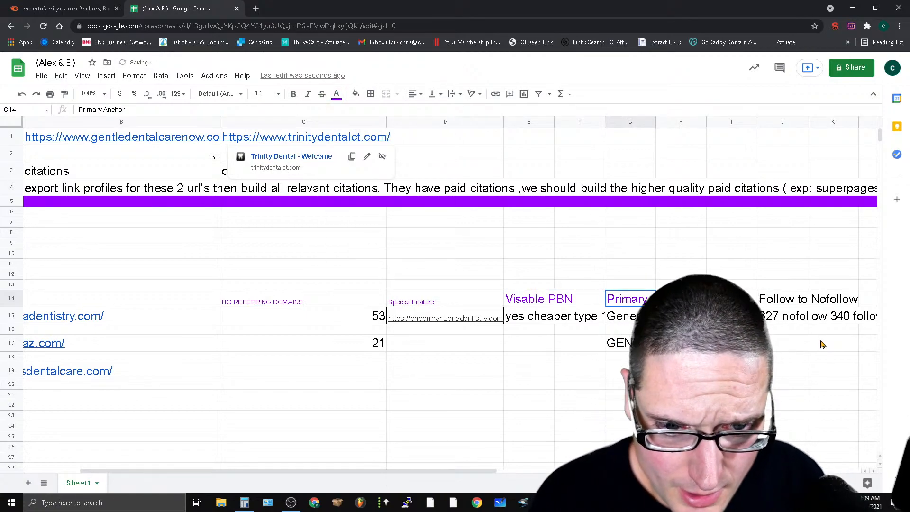
click(786, 304)
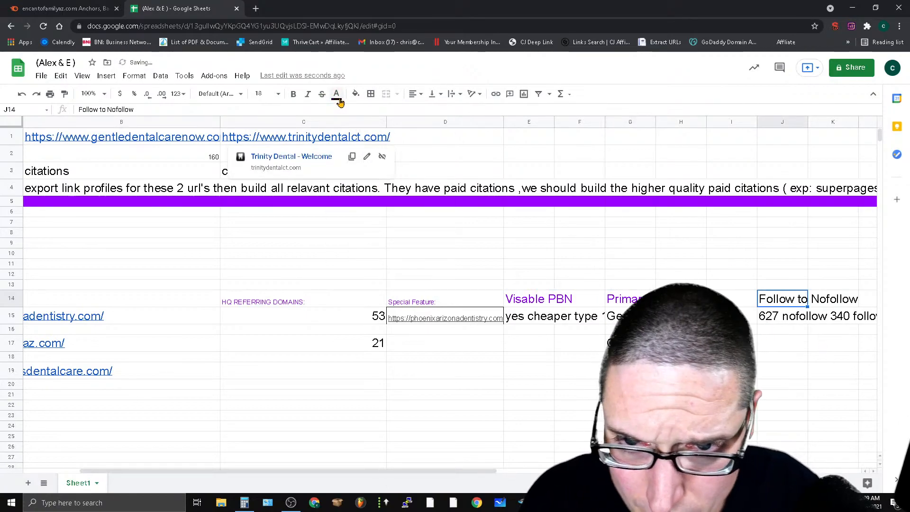
click(336, 94)
click(432, 142)
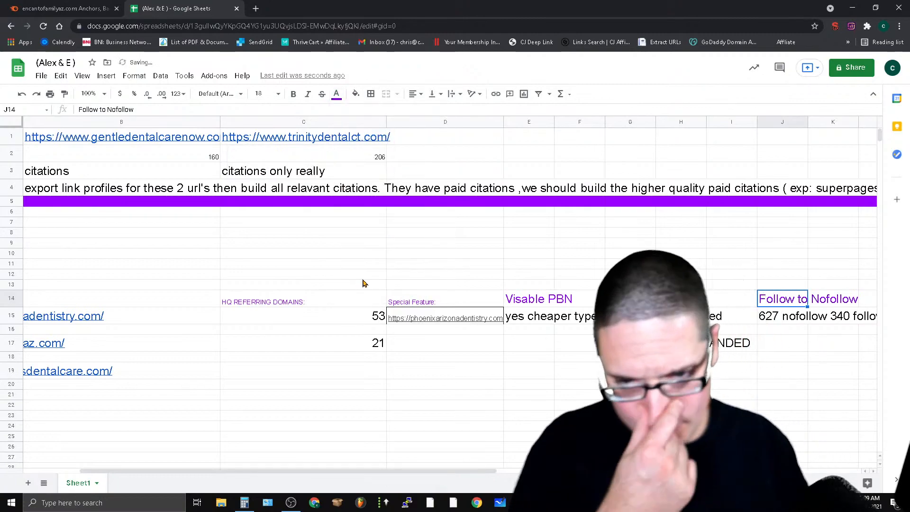
Step: Change the text color of the notes header in cell M14
drag(360, 471, 615, 488)
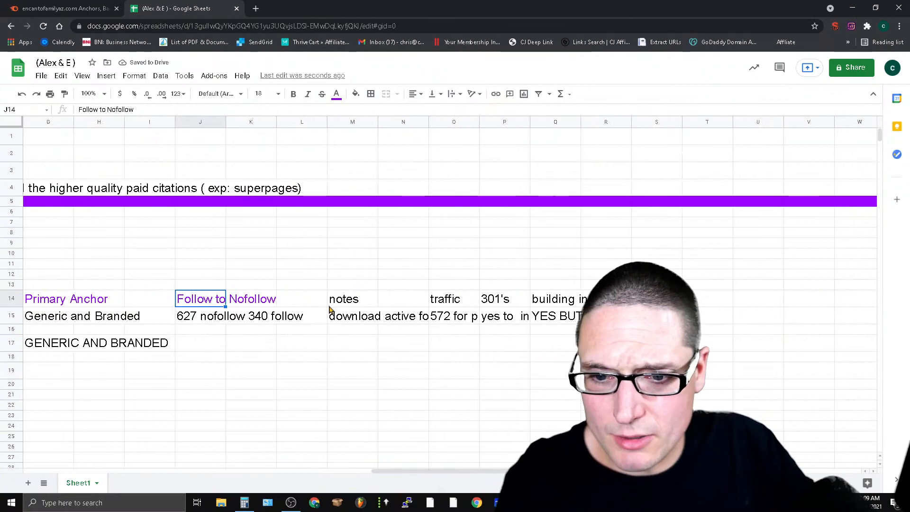
click(343, 304)
click(337, 94)
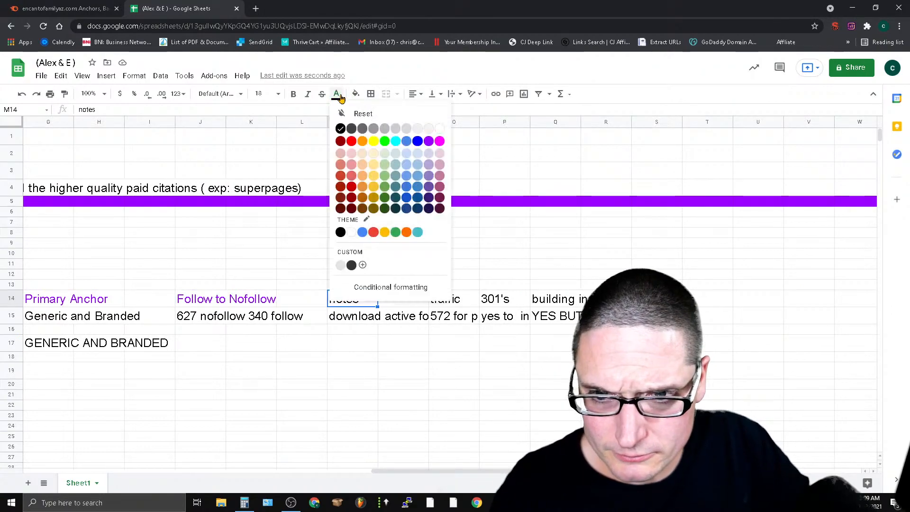
Step: Set the text color of the row 14 headers "notes", "traffic", "301's" and "building inner links to $ pages" to purple
click(429, 141)
click(443, 299)
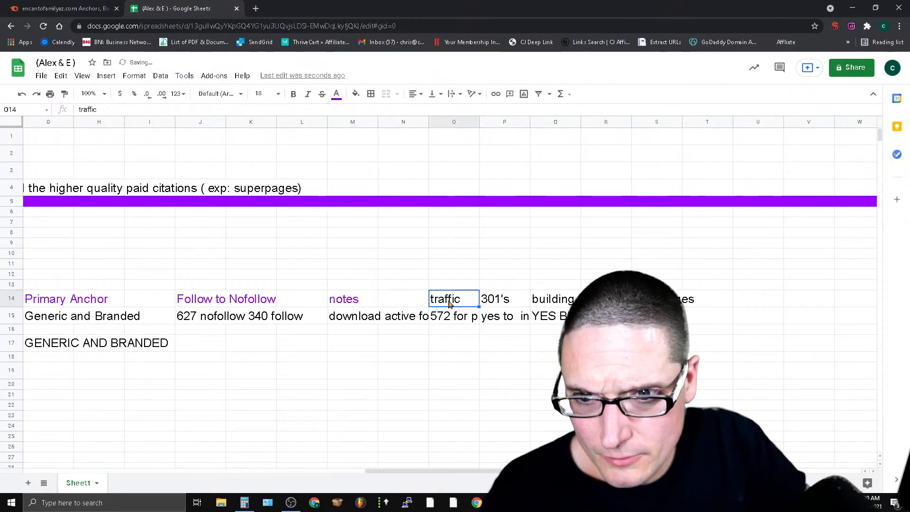
click(337, 94)
click(428, 141)
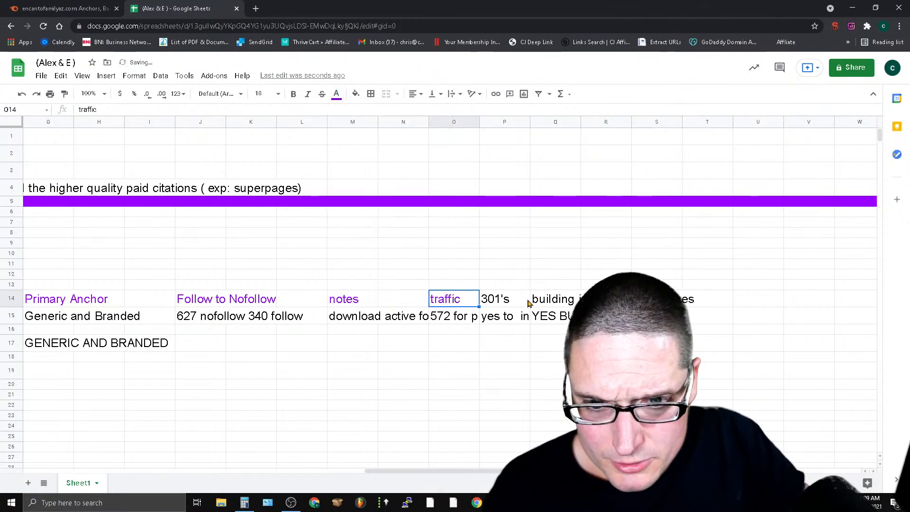
click(504, 299)
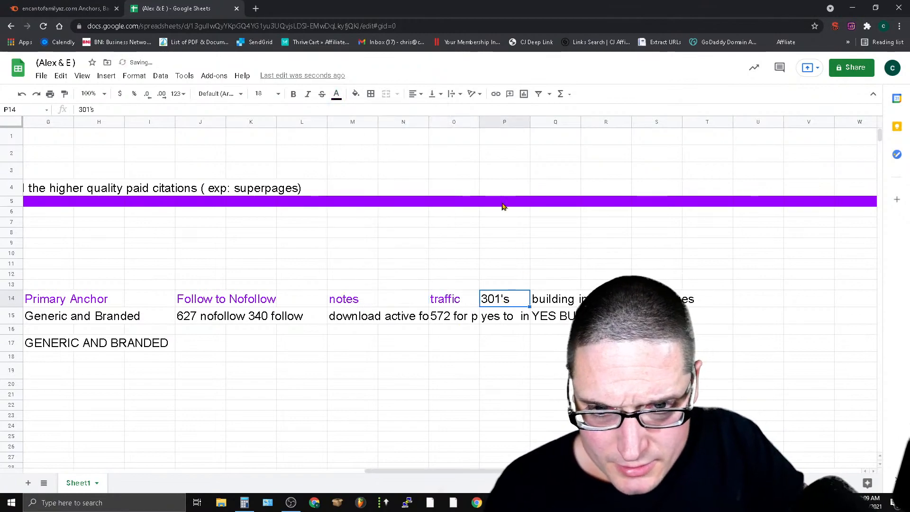
click(336, 95)
click(429, 141)
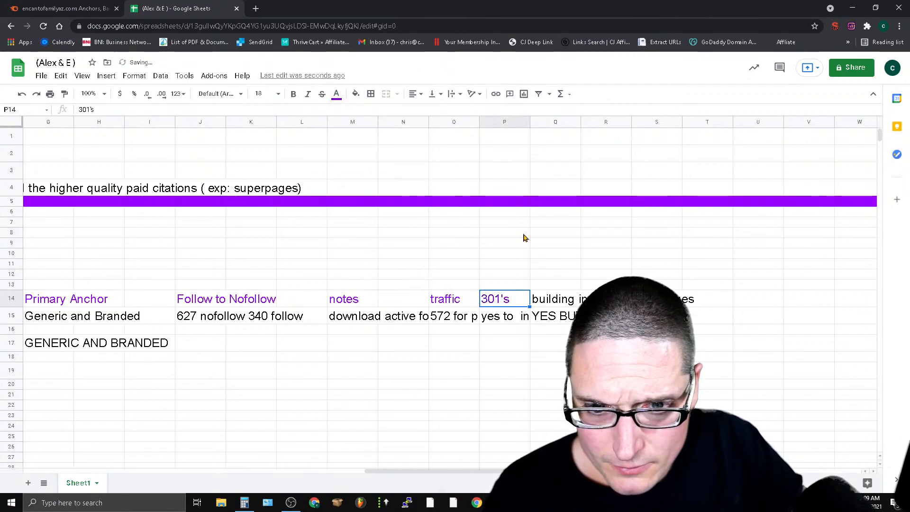
click(552, 298)
click(336, 95)
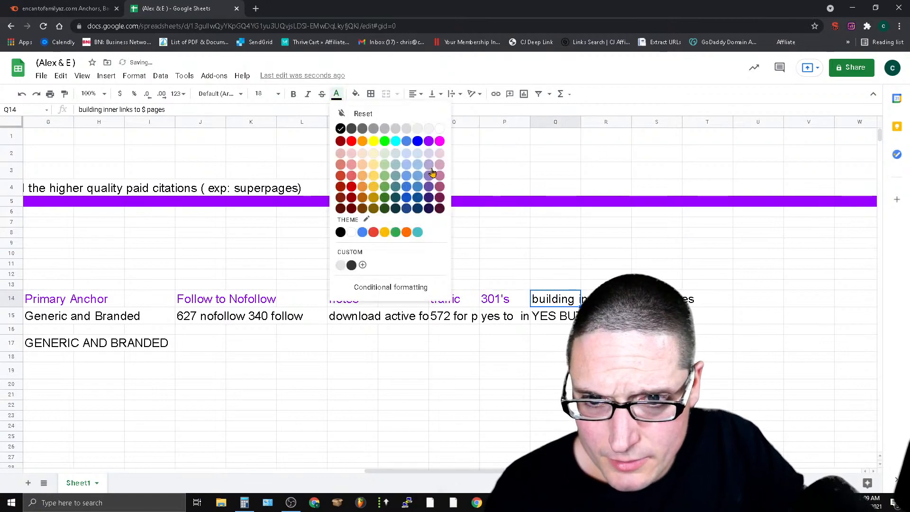
click(428, 141)
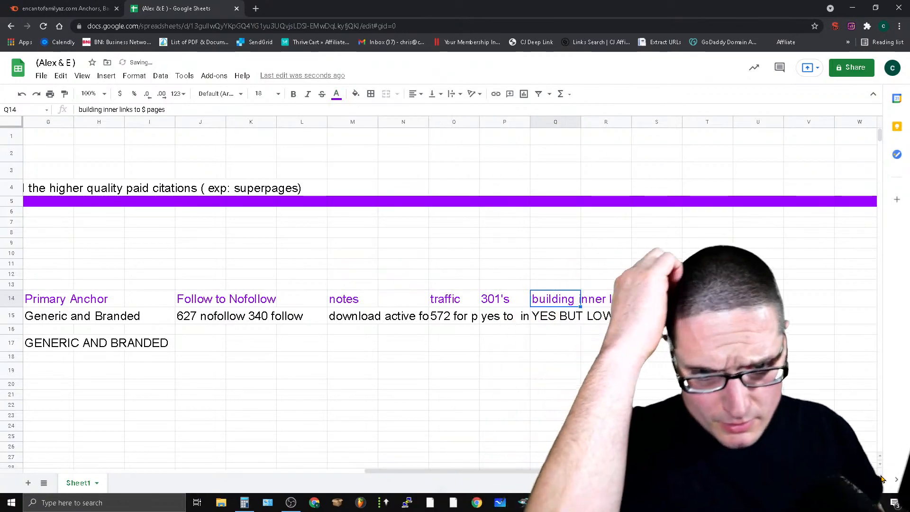
Step: Enter "NO" under Visable PBN in the encantofamilyaz.com row, cell E17
drag(597, 471, 230, 471)
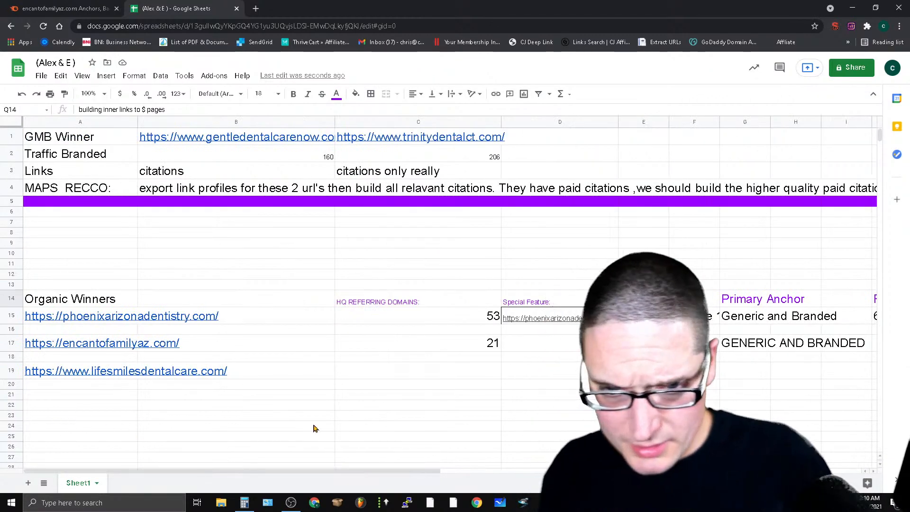
click(445, 349)
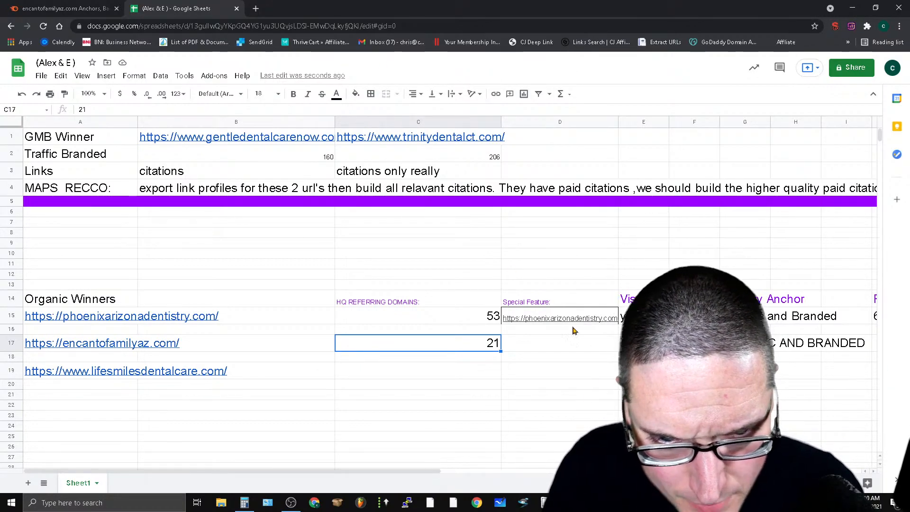
drag(386, 471, 541, 487)
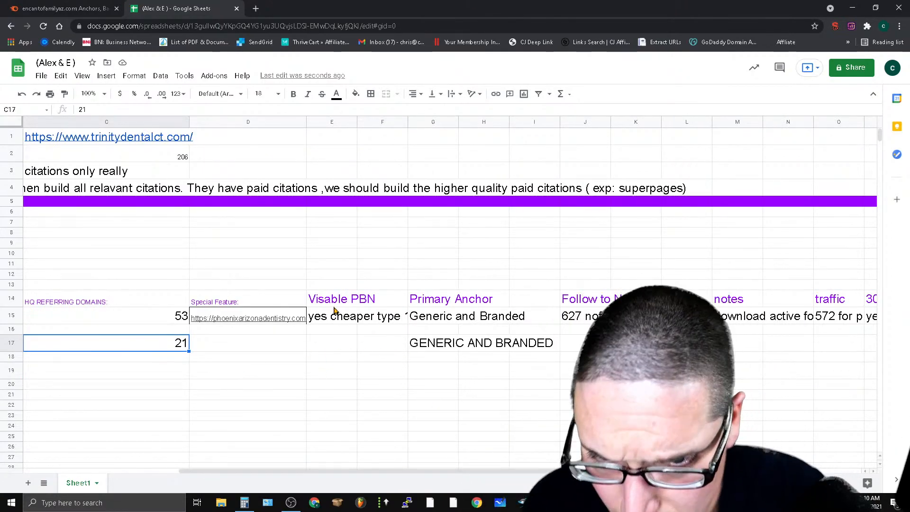
click(331, 349)
text(no)
key(BackSpace)
key(BackSpace)
text(NO)
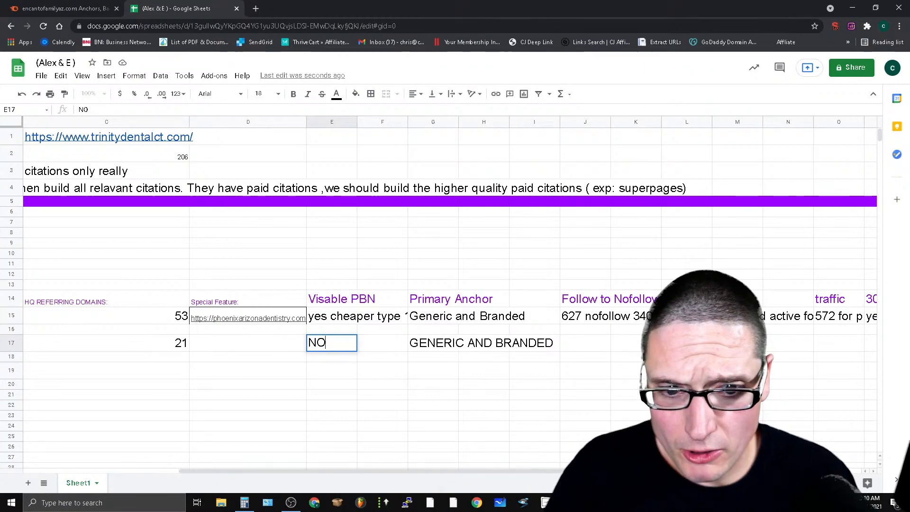
Step: Check the link attributes in Semrush's Backlinks report for encantofamilyaz.com and record "271 NO FOLLOW 171 FOLLOW" in cell J17 of the sheet
click(47, 7)
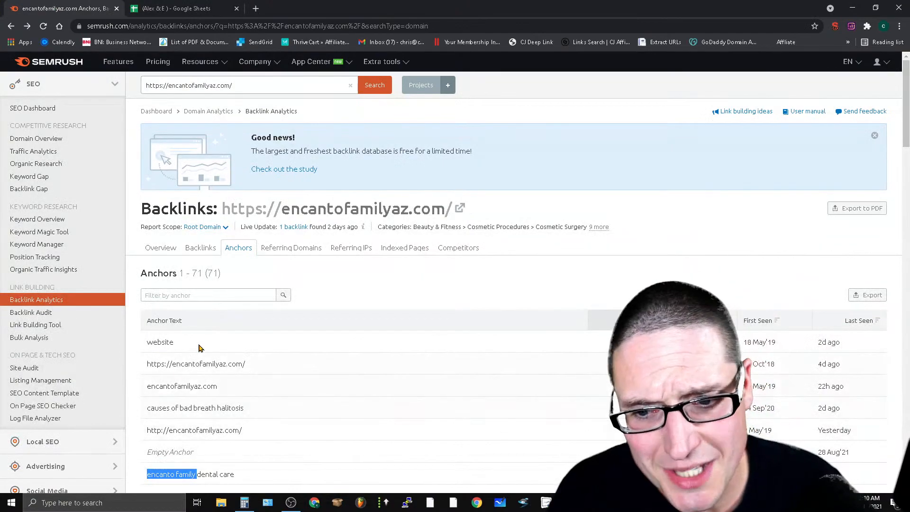
click(204, 250)
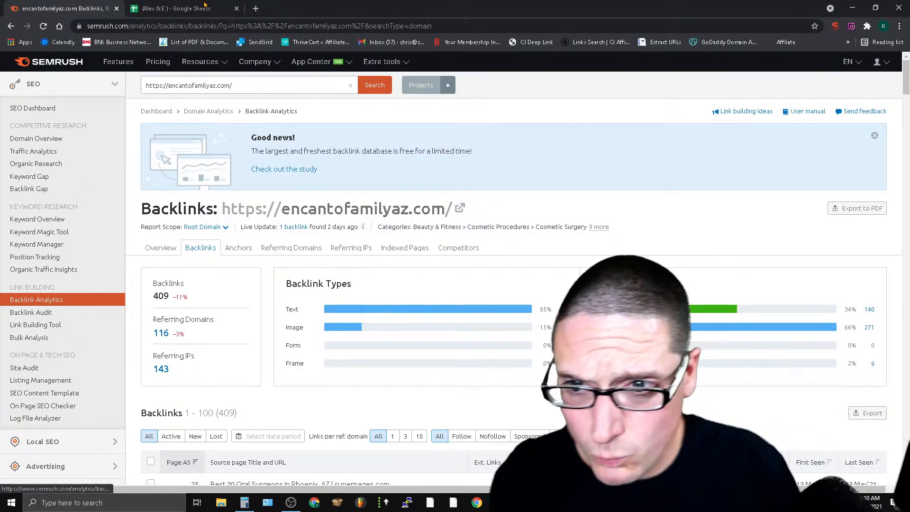
click(179, 7)
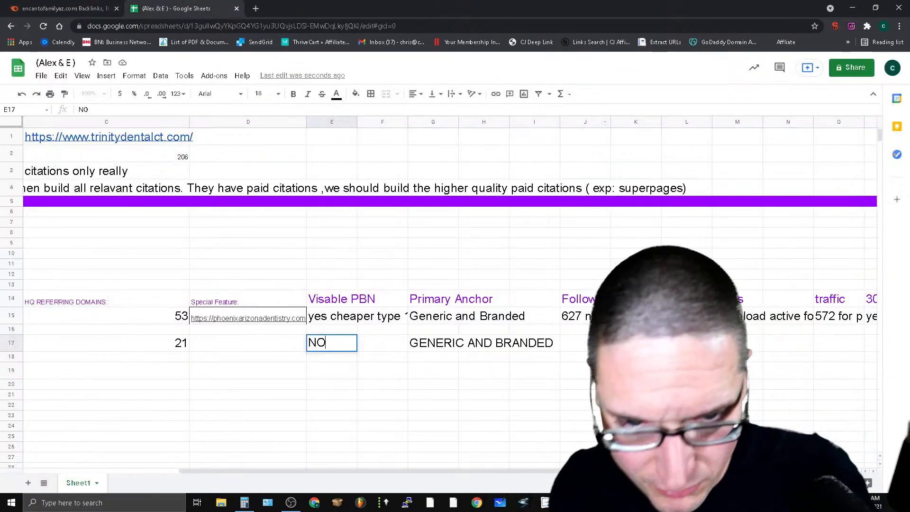
click(579, 344)
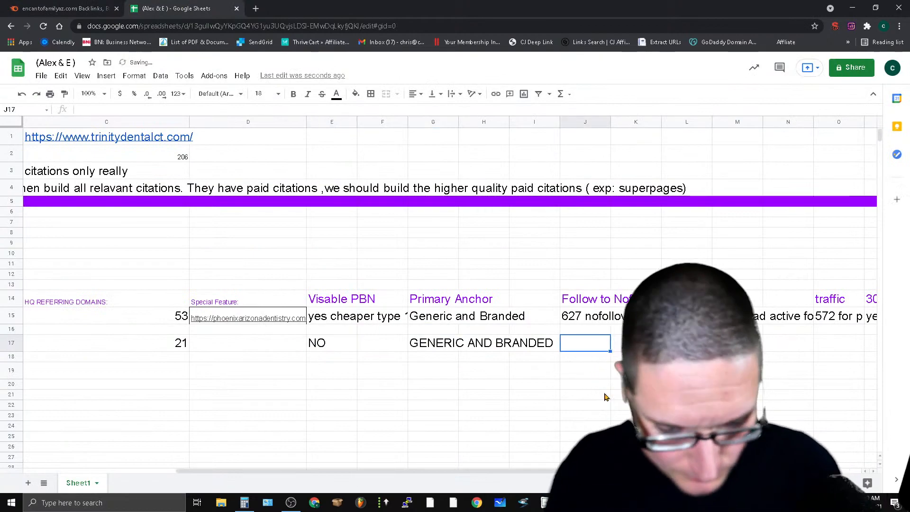
text(271 NO)
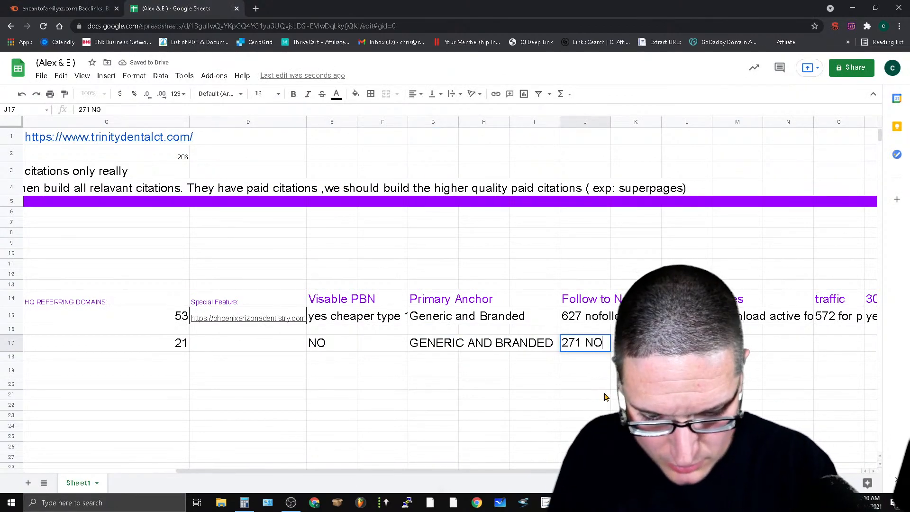
text( FOLLOW)
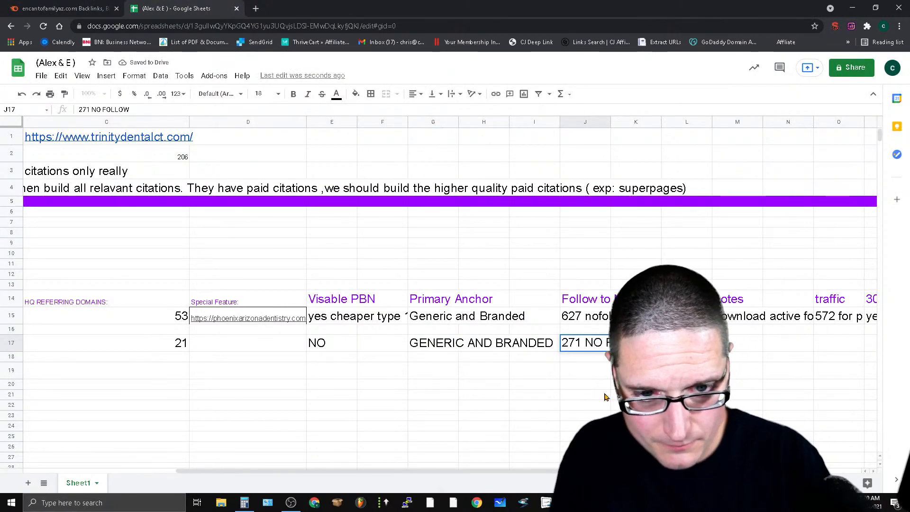
text( 171 FOLL)
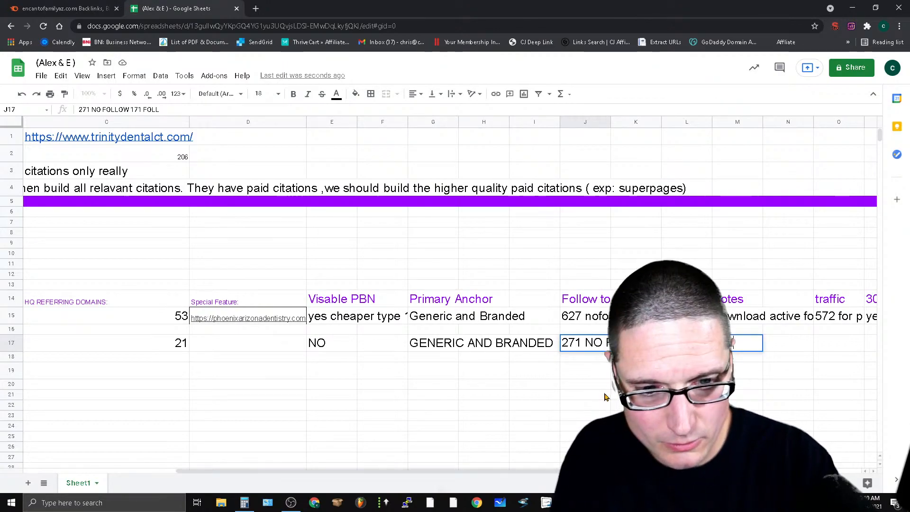
text(OW)
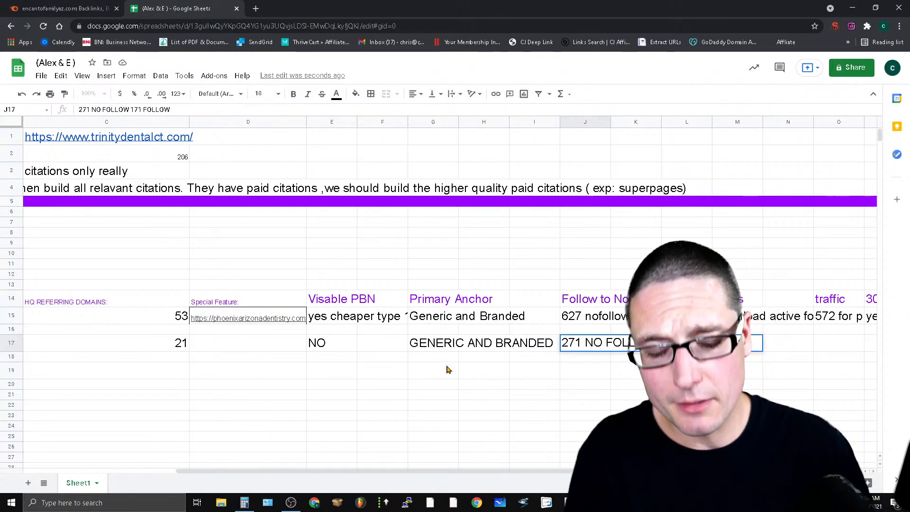
click(791, 346)
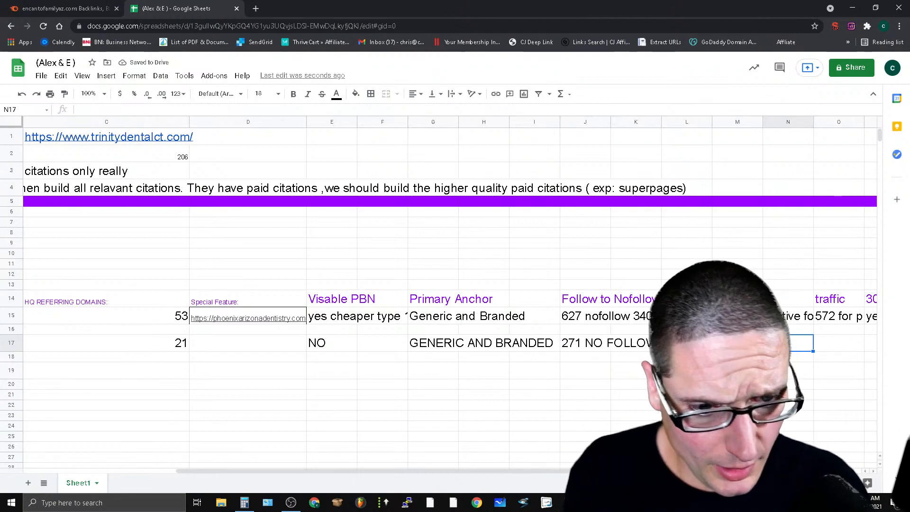
Step: Check the existing note in M15, switch to Semrush and open the full organic keyword positions from encantofamilyaz.com's Domain Overview
click(746, 317)
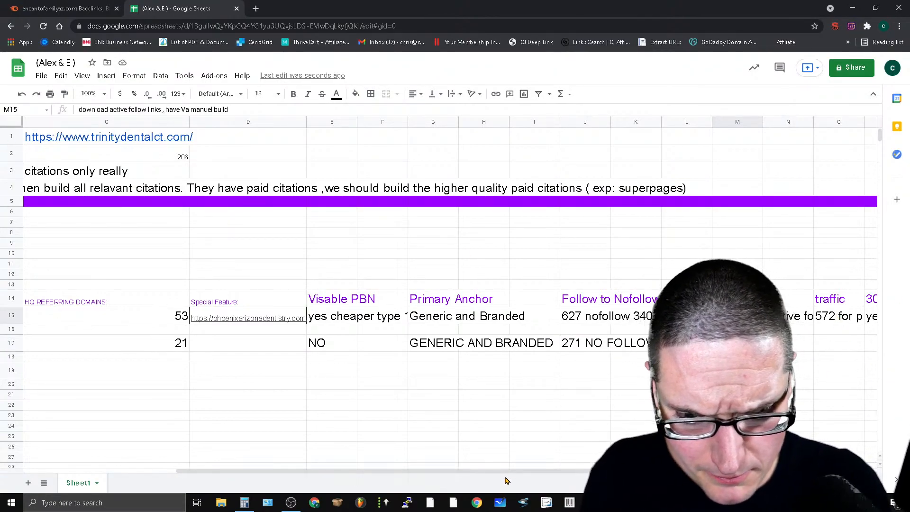
drag(505, 475, 657, 476)
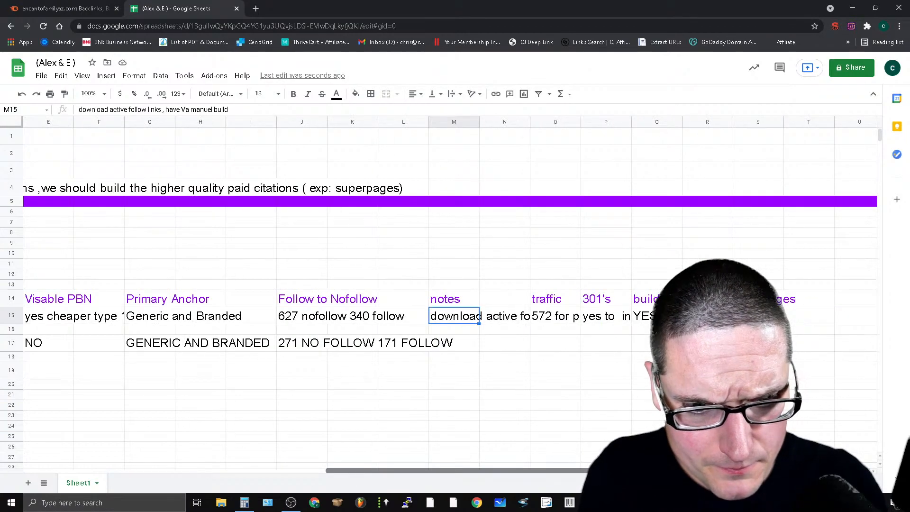
click(98, 6)
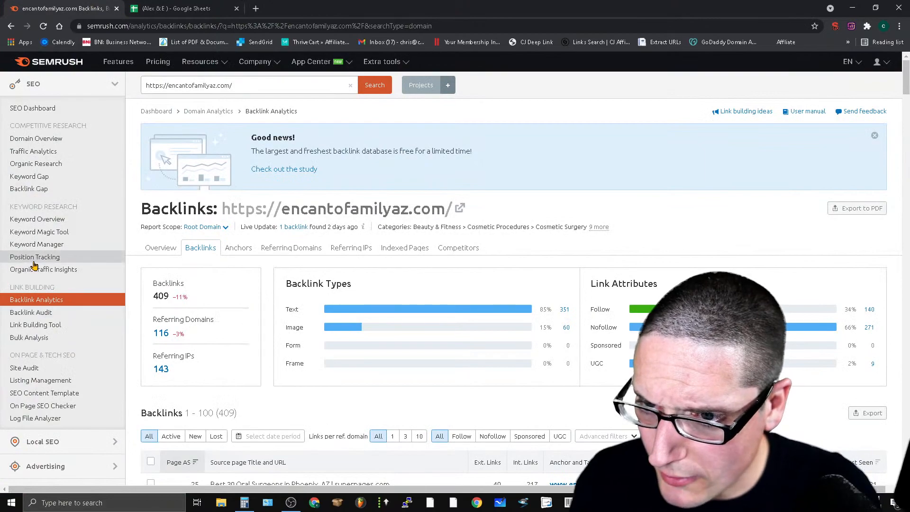
click(63, 144)
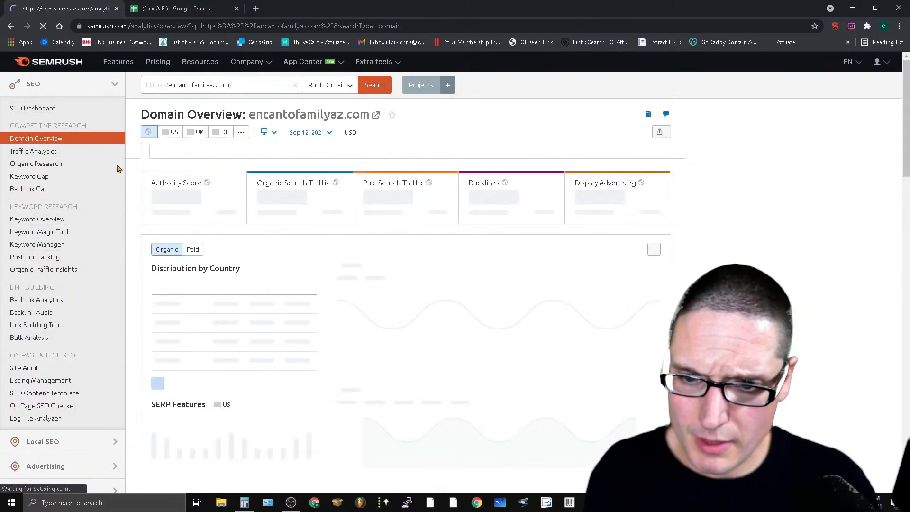
scroll(339, 334, down, 5)
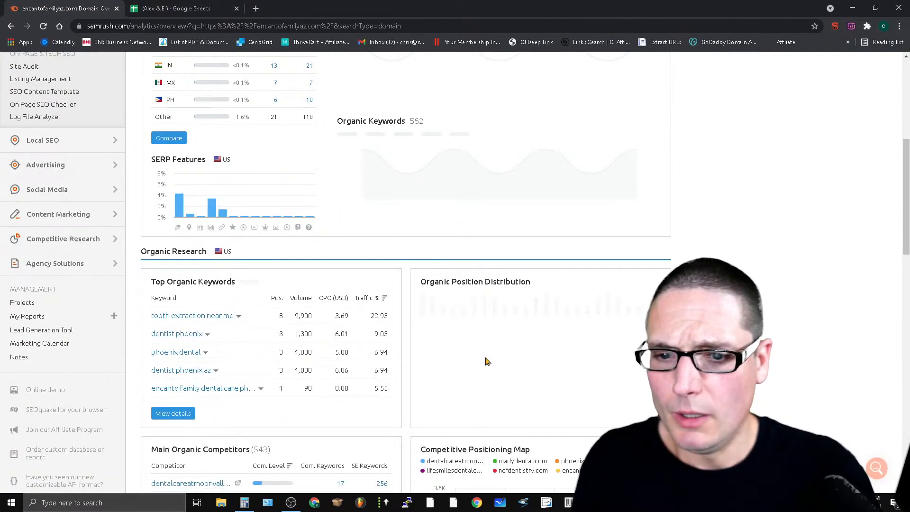
scroll(227, 293, down, 3)
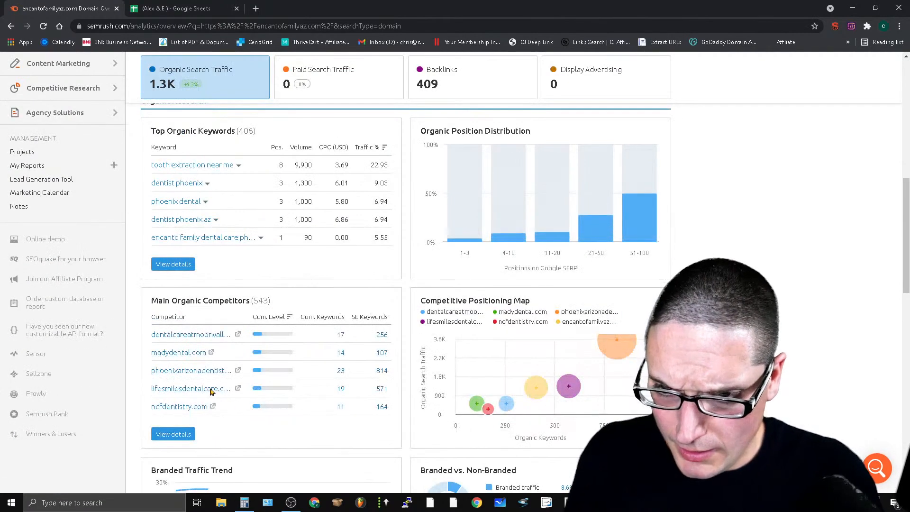
click(173, 265)
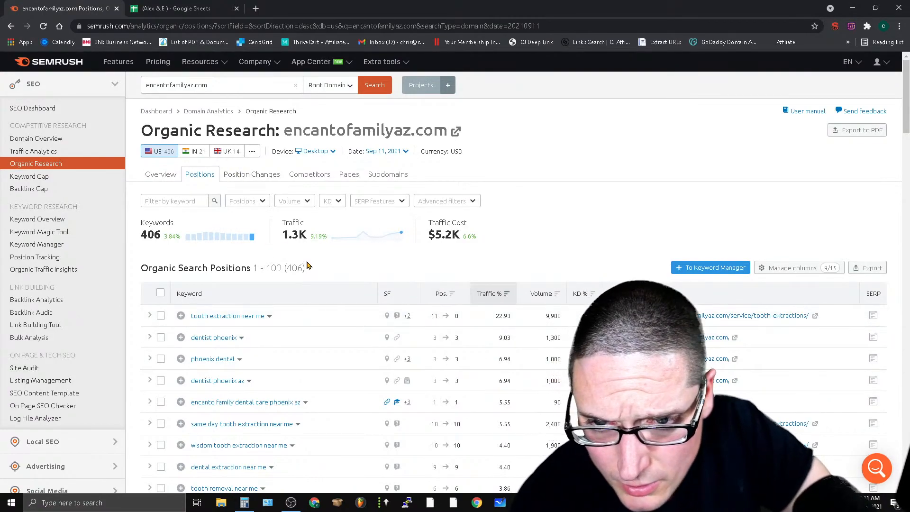
Step: Switch to Calculator and work out 23% of 1300 by entering 1300 minus 23%
click(244, 503)
click(667, 294)
click(741, 295)
double_click(704, 321)
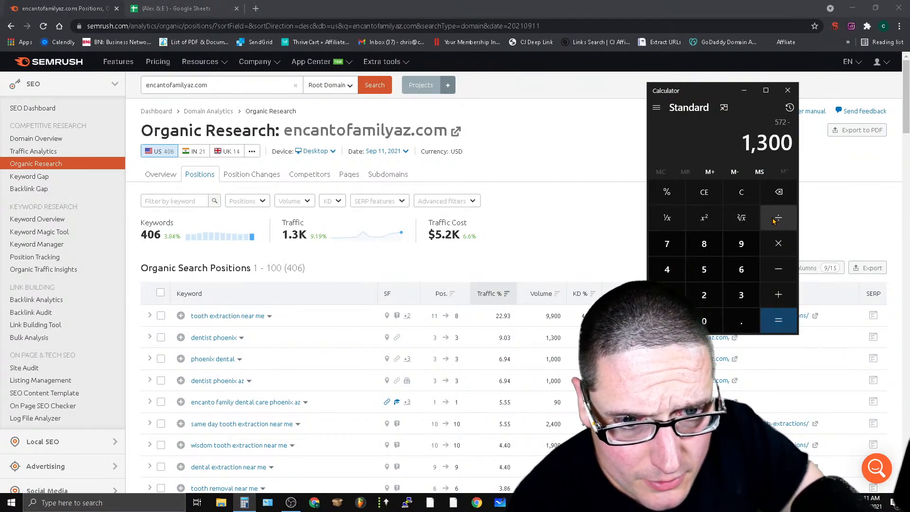
click(741, 192)
click(666, 295)
click(741, 295)
double_click(700, 319)
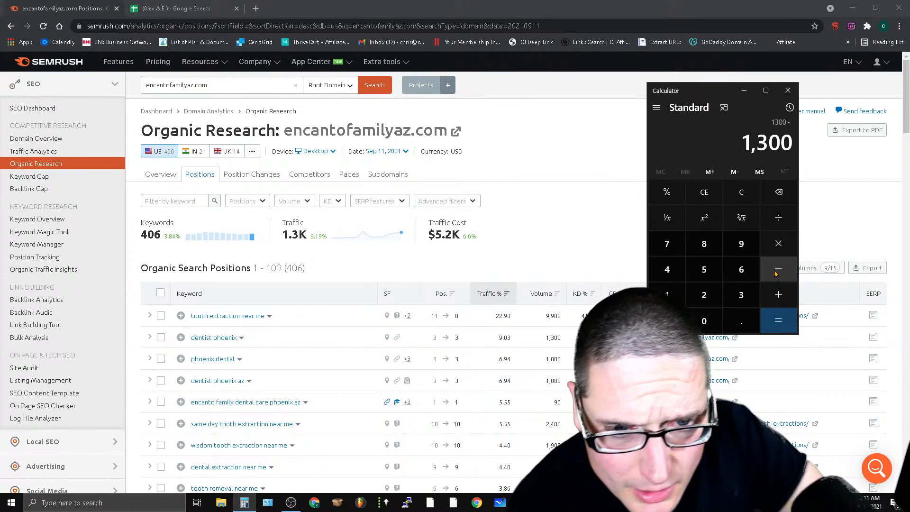
click(704, 295)
click(741, 295)
click(667, 192)
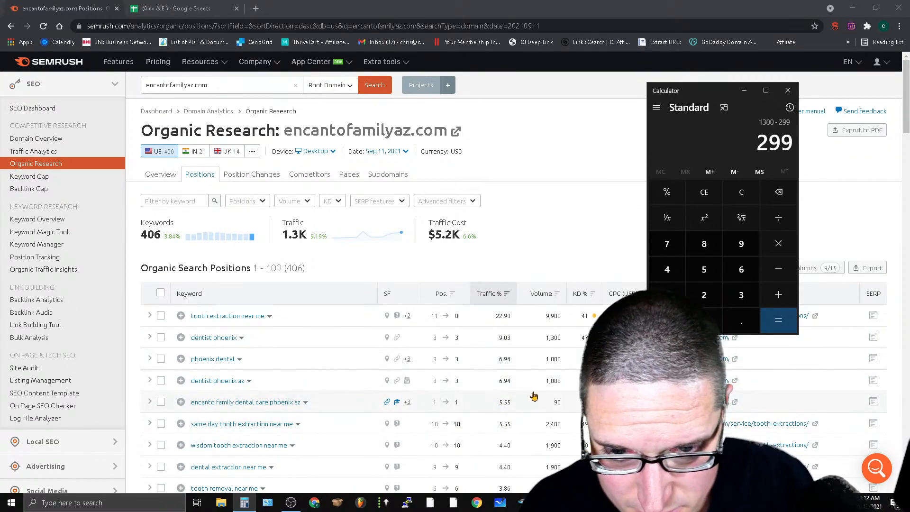
Step: Copy the keyword "tooth extraction near me" from the Semrush positions list and paste it into notes cell M17 of the sheet
drag(271, 385, 550, 291)
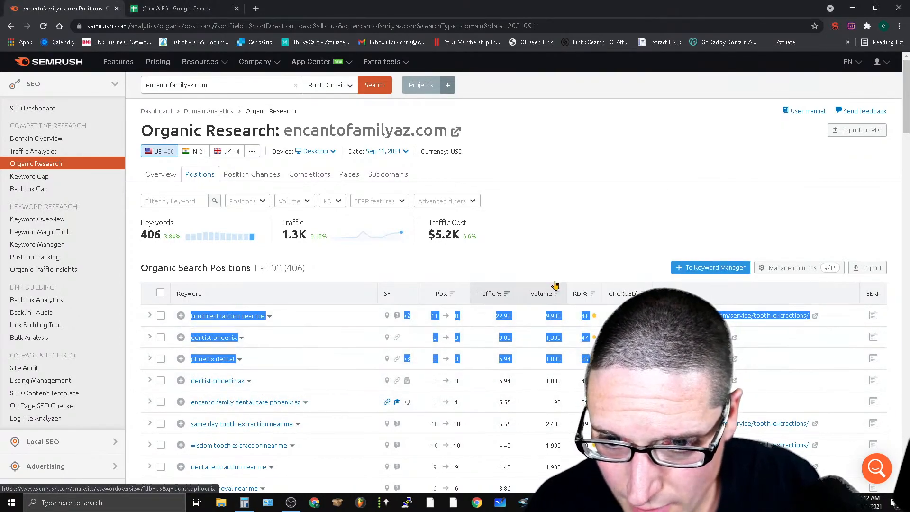
click(618, 149)
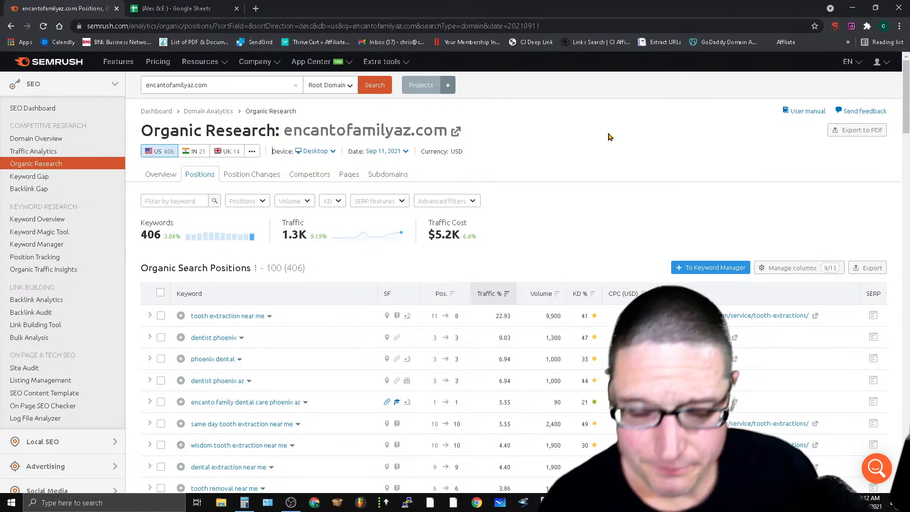
click(288, 318)
drag(289, 318, 261, 324)
right_click(261, 324)
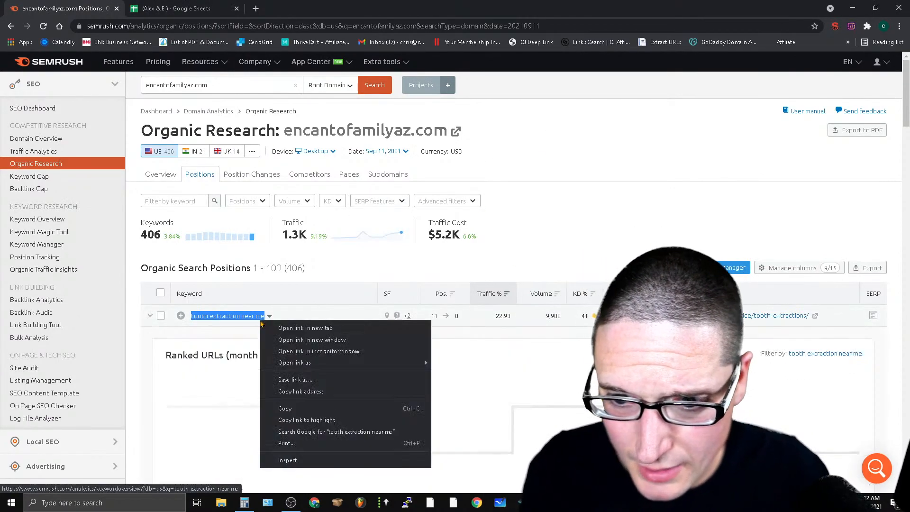
click(294, 408)
click(185, 8)
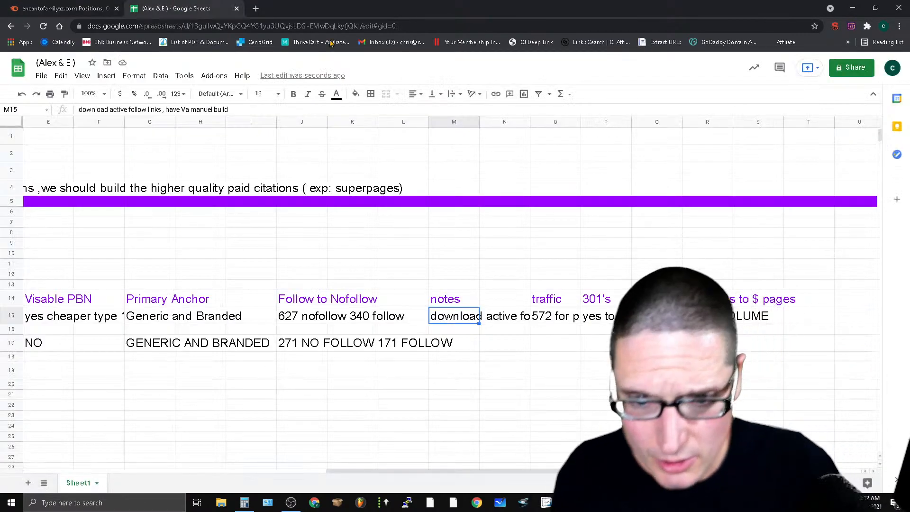
right_click(461, 346)
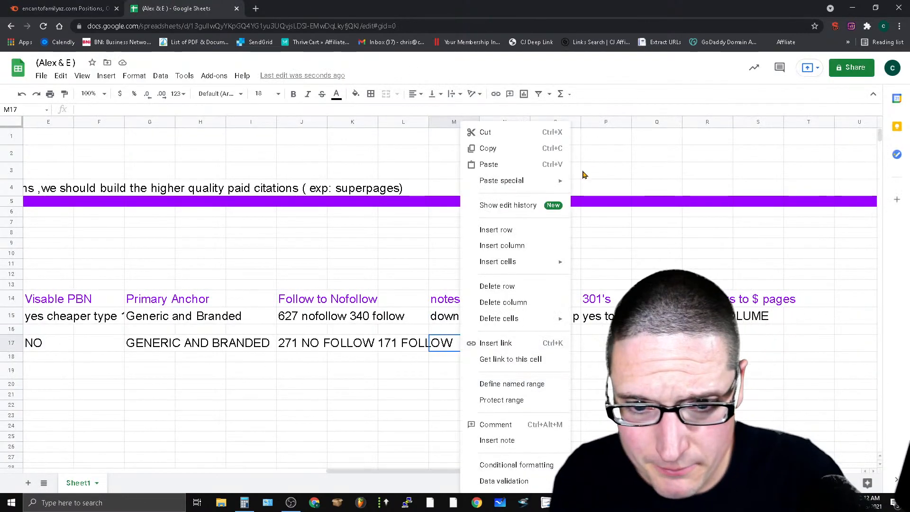
click(488, 165)
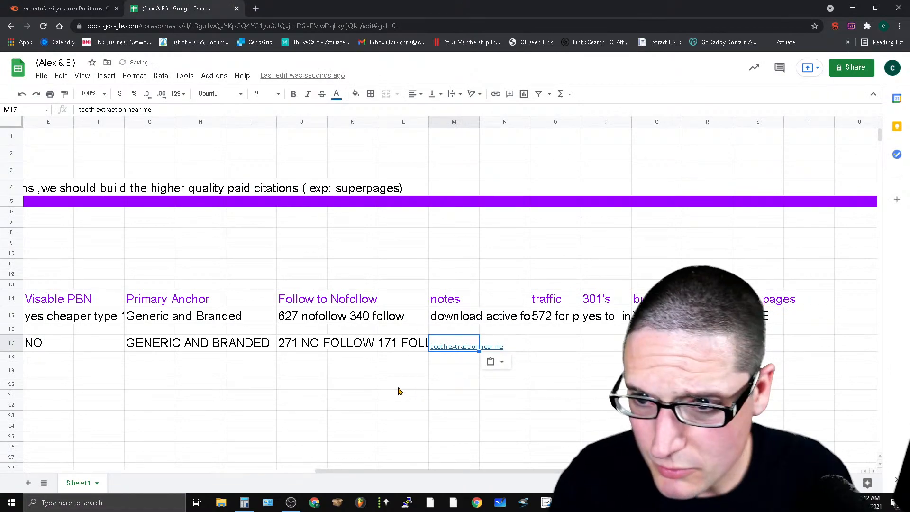
Step: Extend the note in M17 with "IS 22% OF ALL TRAFFIC AND THEN THE PRIMARY KEYWORD AND ITS VARIATIONS"
click(177, 110)
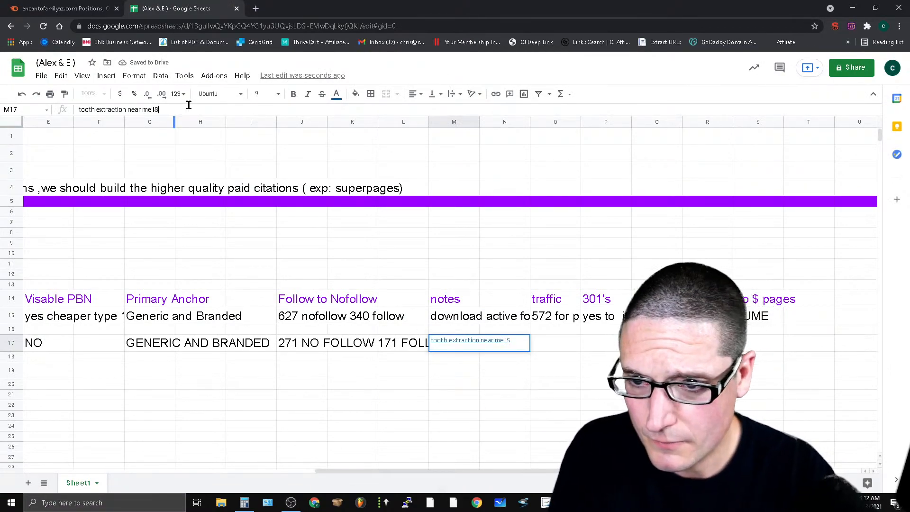
text(IS 22% OF ALL TRAFFIC AND THEN THE PRIMARY KEYWORD)
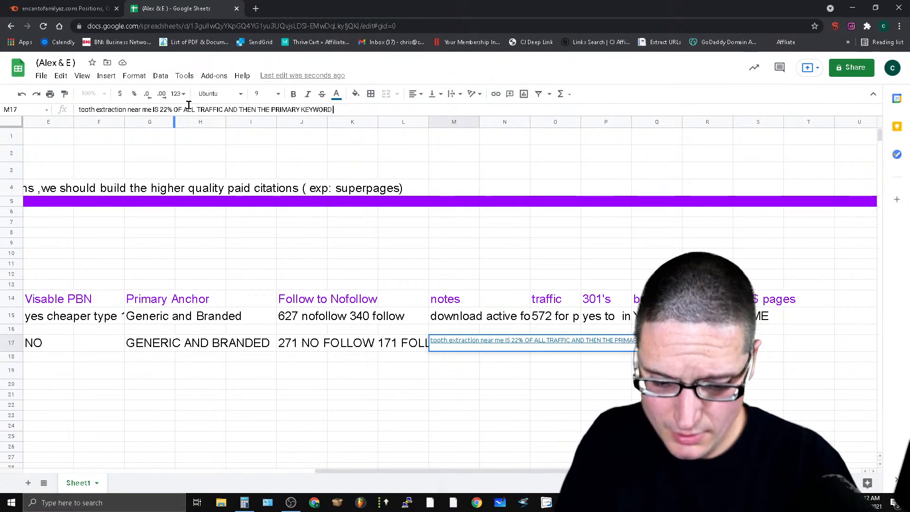
text(ITS VARIATIONS)
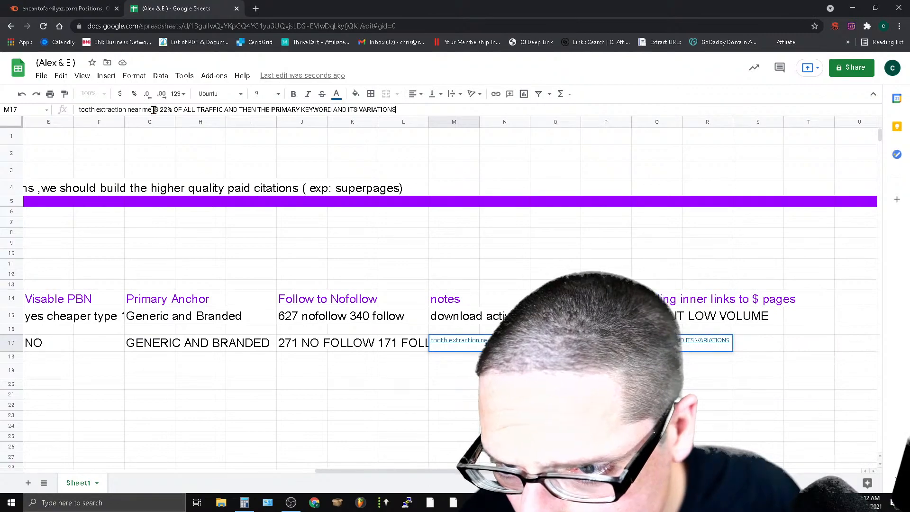
Step: Rewrite the lowercase keyword at the start of the M17 note as "TOOTH EXTRACTION NEAR ME" and commit the cell
drag(148, 109, 76, 110)
text(TOOTH EXTRA)
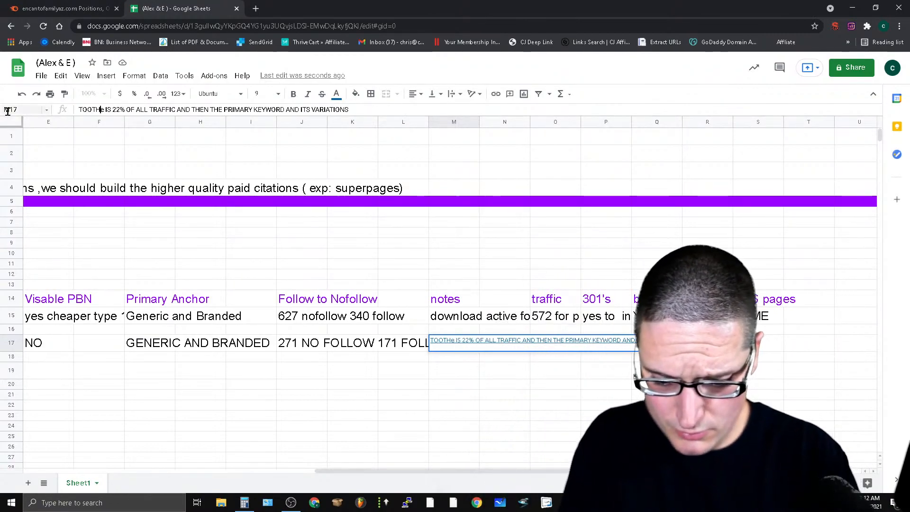
text(CTION NEAR ME)
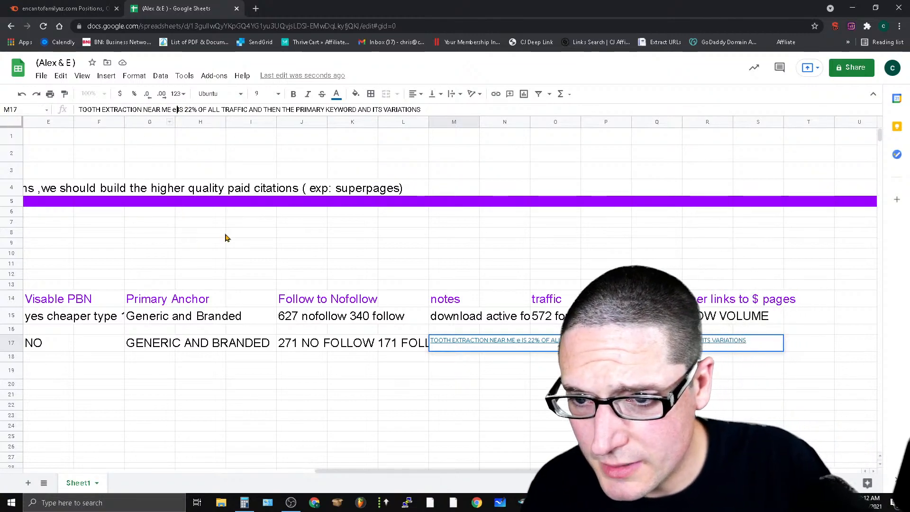
key(Delete)
key(Delete)
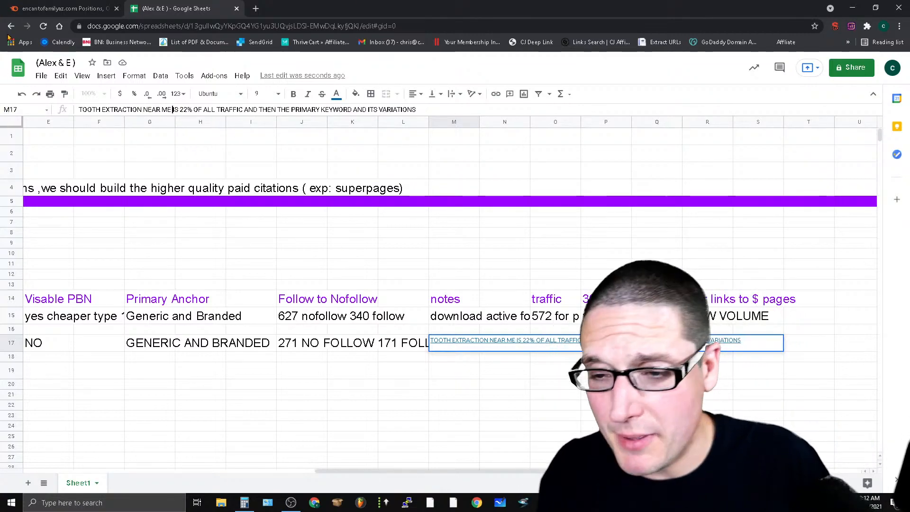
click(88, 6)
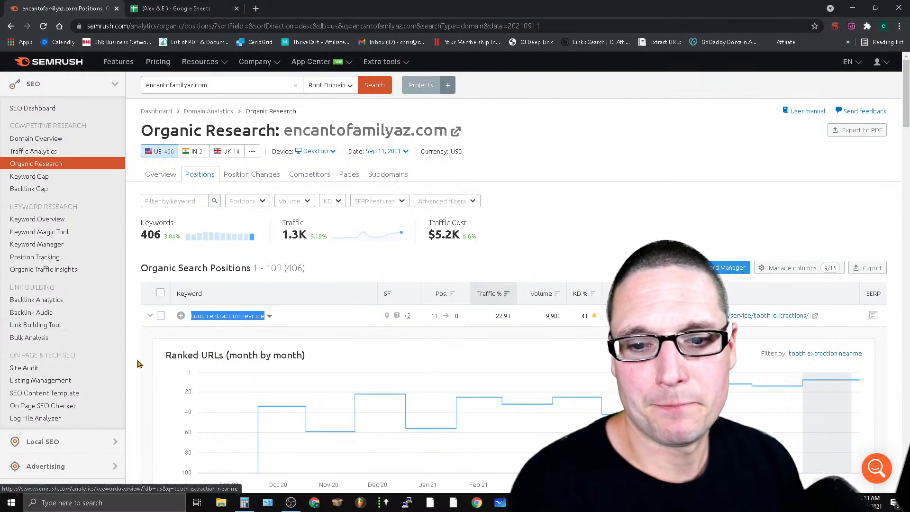
click(162, 10)
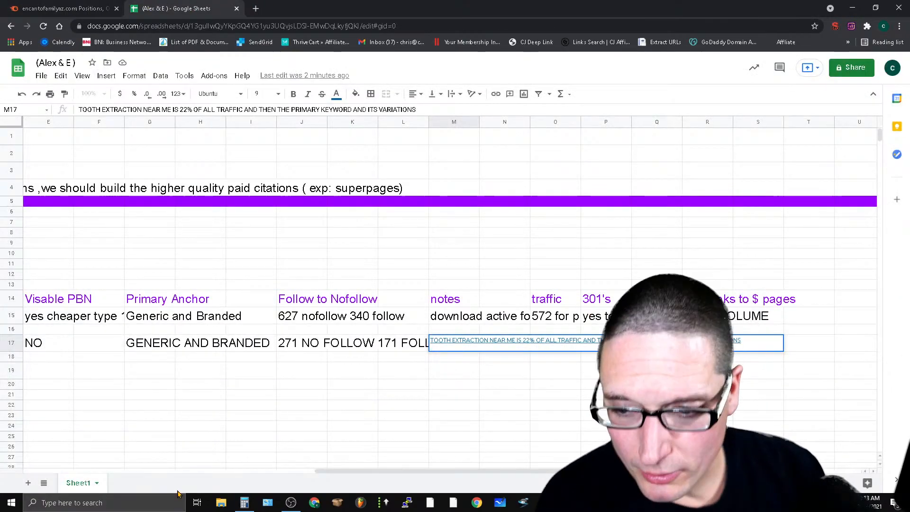
click(464, 301)
Step: Switch to Semrush and check encantofamilyaz.com's top organic keywords in the Organic Research overview
click(90, 12)
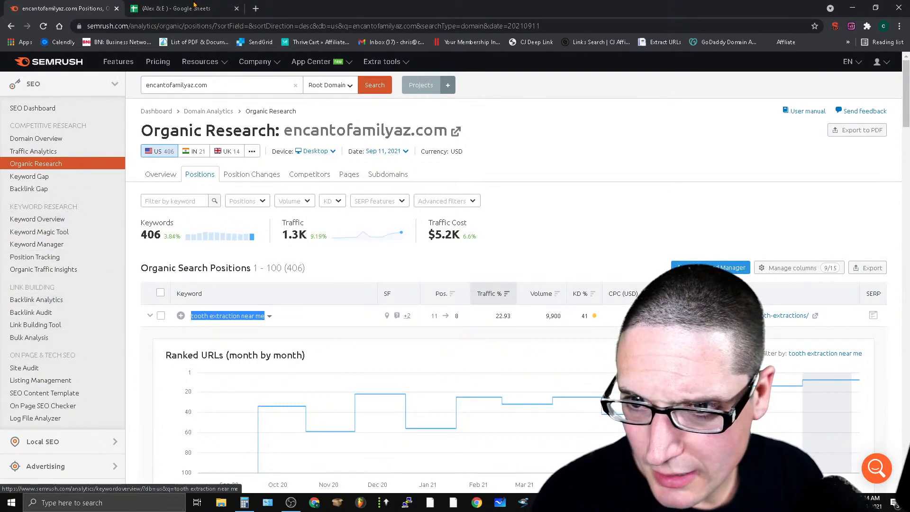
click(176, 8)
click(64, 8)
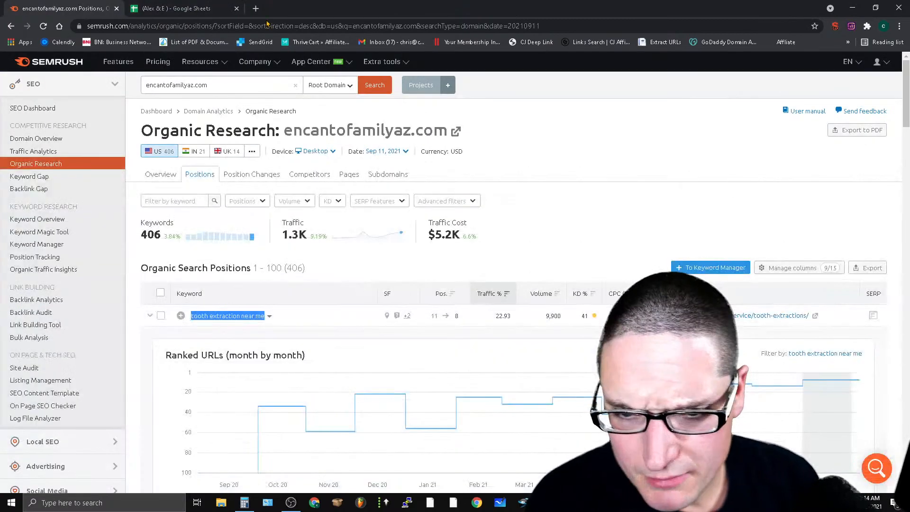
scroll(397, 435, down, 3)
scroll(397, 435, up, 3)
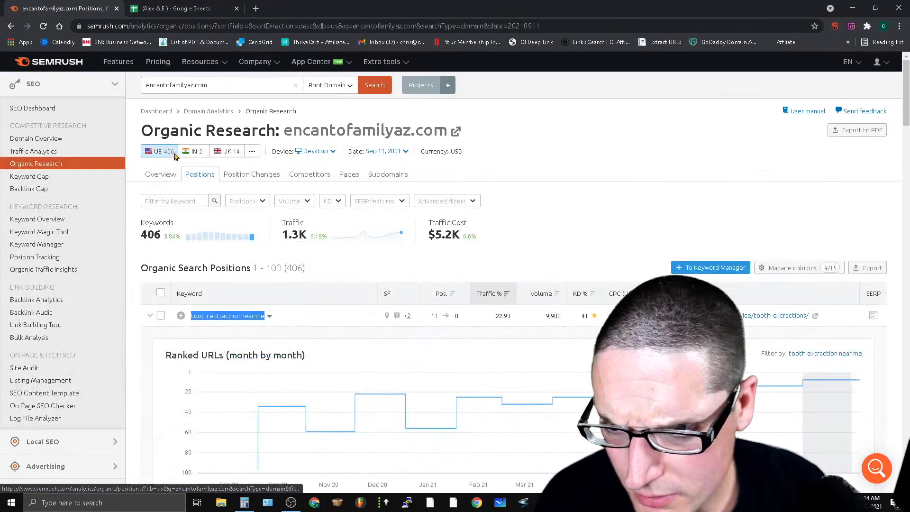
click(160, 174)
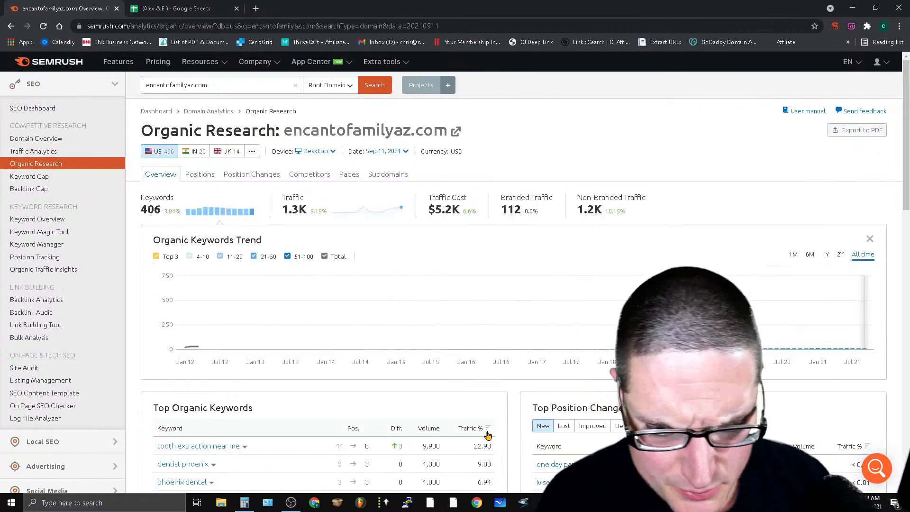
scroll(375, 448, down, 3)
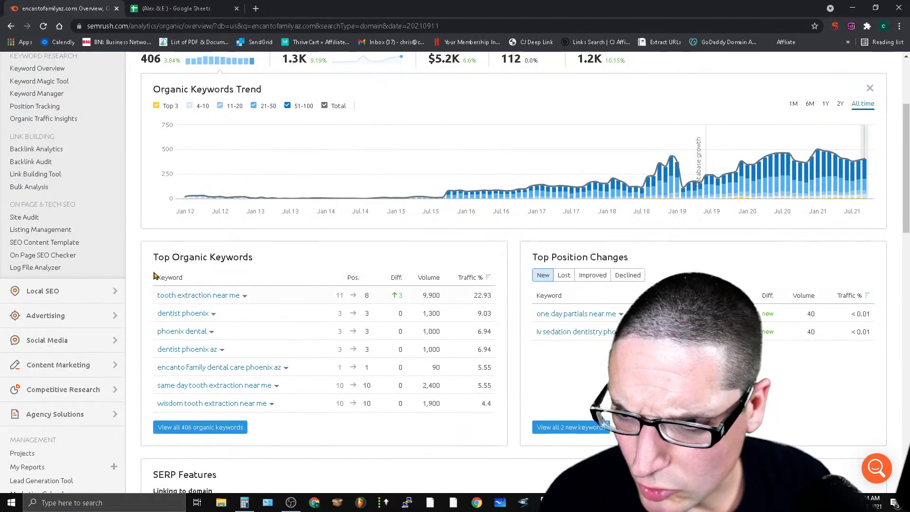
Step: Open Backlink Analytics for encantofamilyaz.com and review its overview, including anchors, authority scores, link attributes, TLD distribution and top pages
click(44, 149)
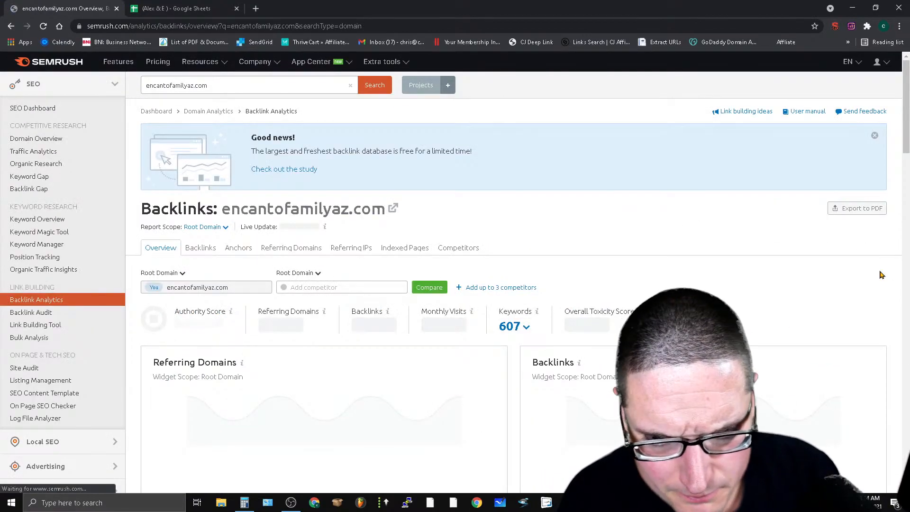
scroll(564, 286, down, 3)
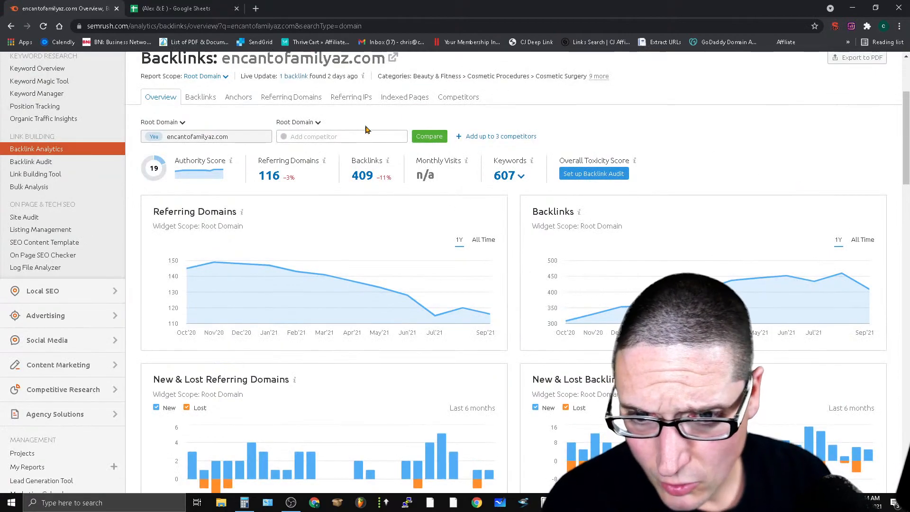
scroll(795, 382, down, 6)
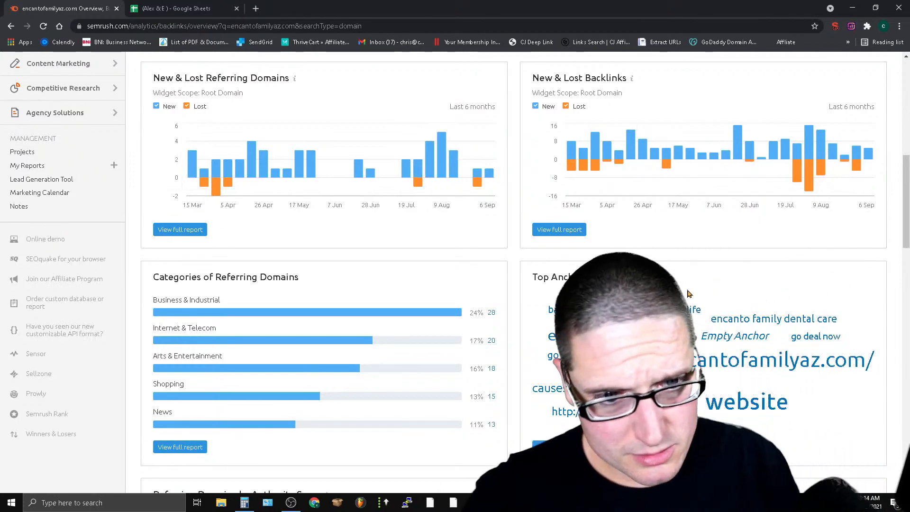
scroll(237, 432, down, 3)
scroll(297, 318, down, 3)
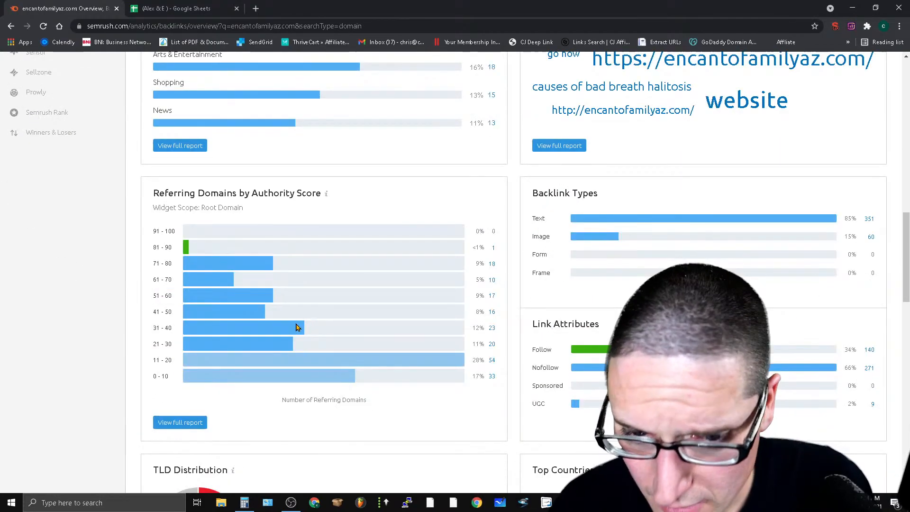
scroll(318, 396, down, 3)
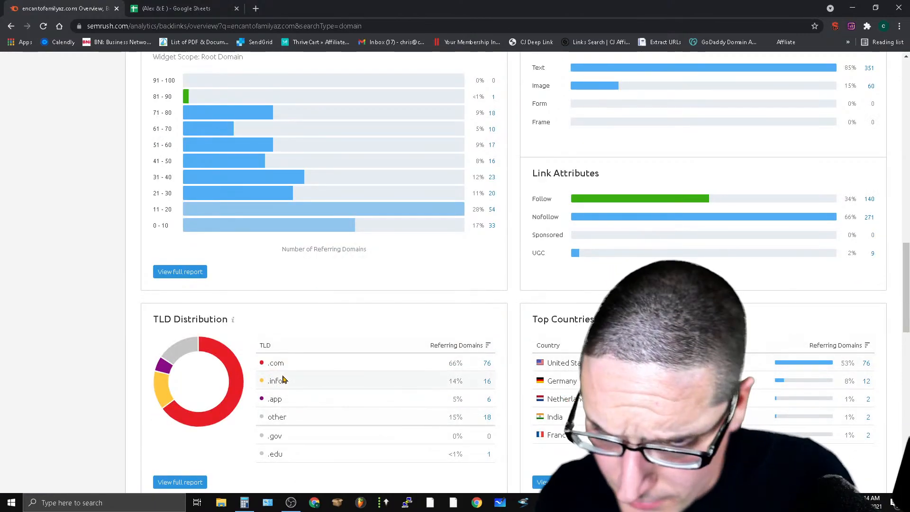
scroll(283, 379, down, 3)
scroll(282, 379, down, 6)
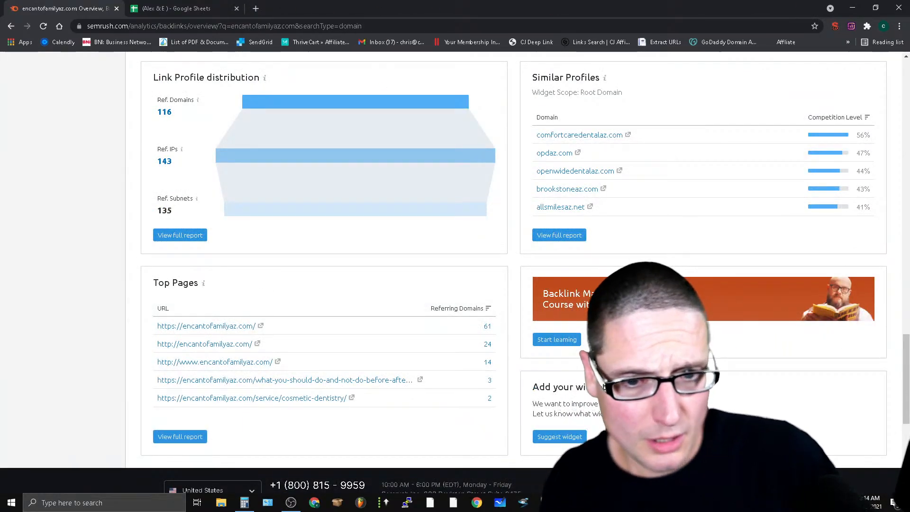
scroll(260, 398, up, 15)
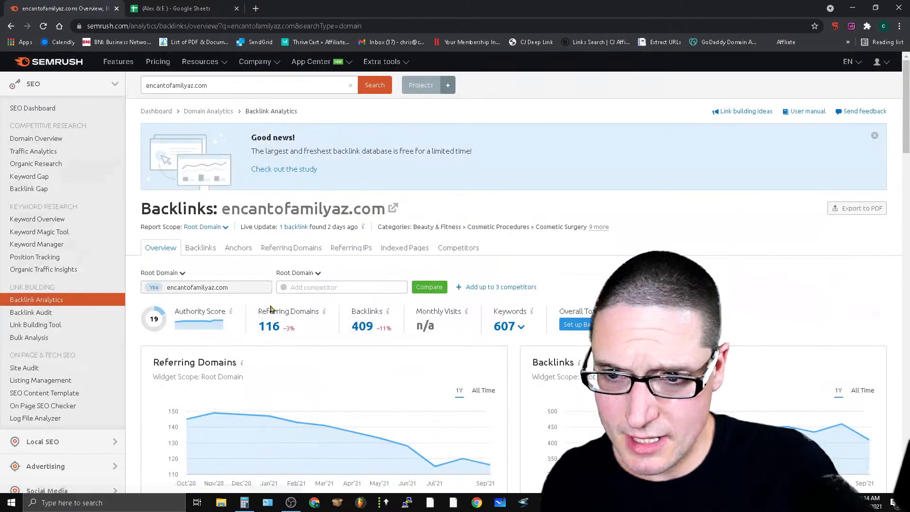
mouse_move(352, 469)
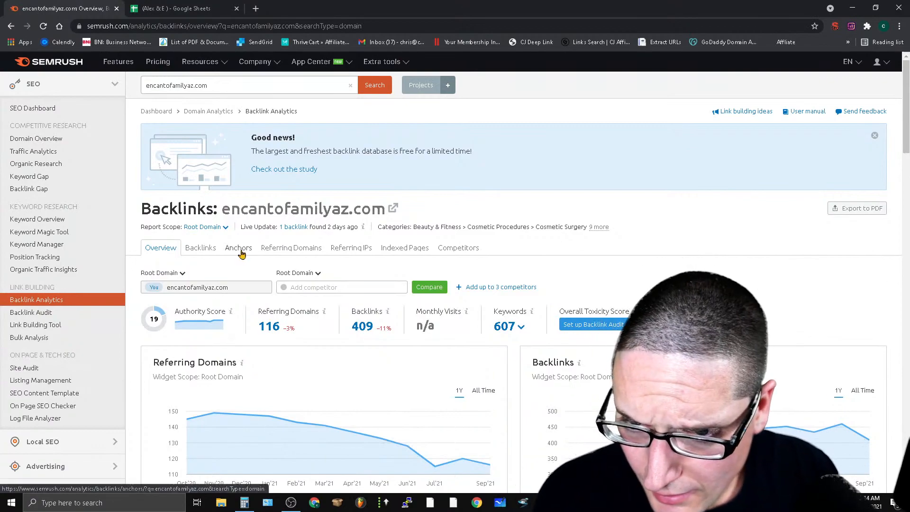
Step: Filter encantofamilyaz.com's Backlinks report to Active and Follow links and look through the source pages and target URLs
click(202, 249)
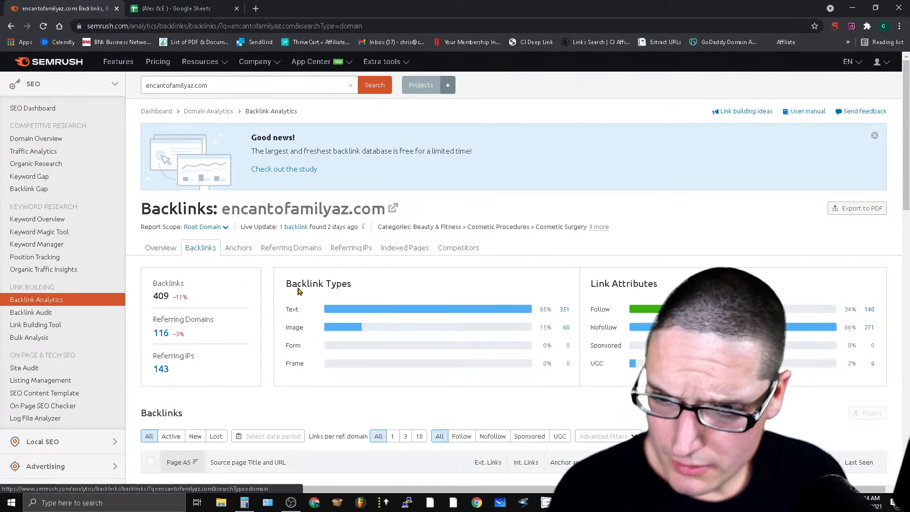
scroll(848, 441, down, 6)
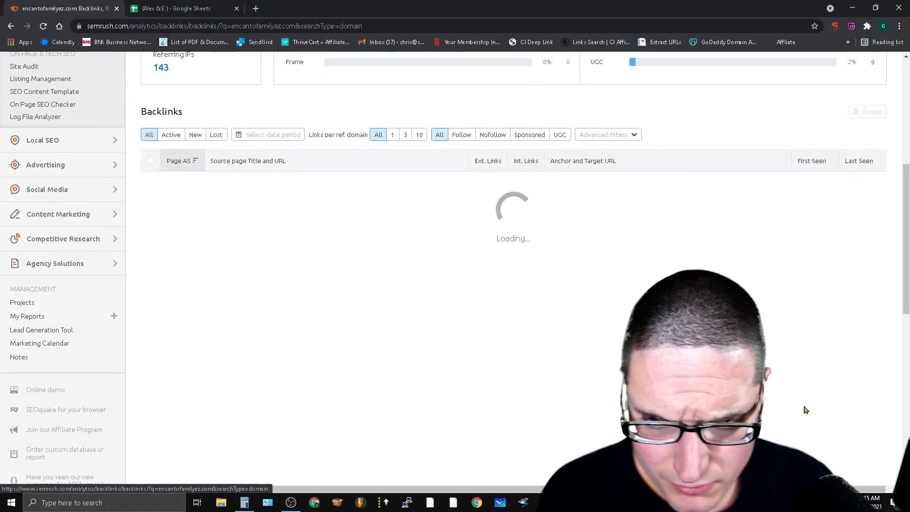
scroll(505, 407, up, 3)
click(171, 285)
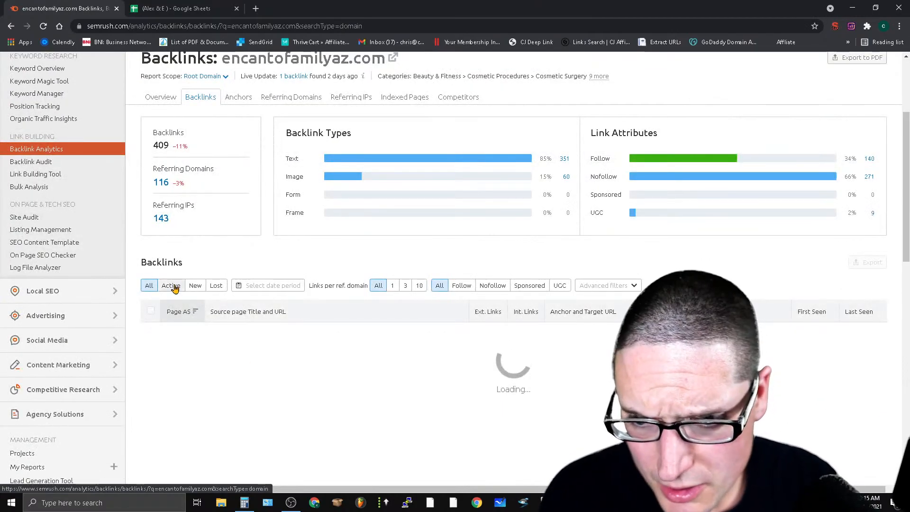
click(462, 285)
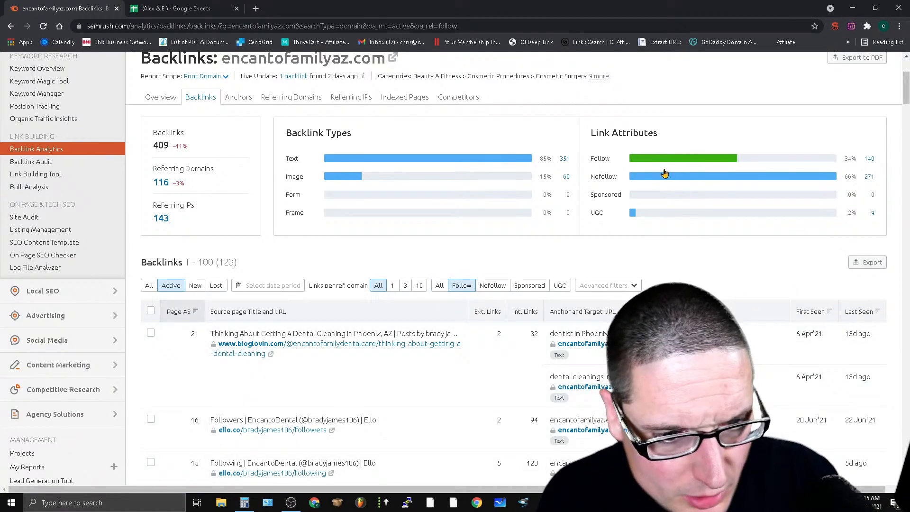
drag(906, 92, 906, 139)
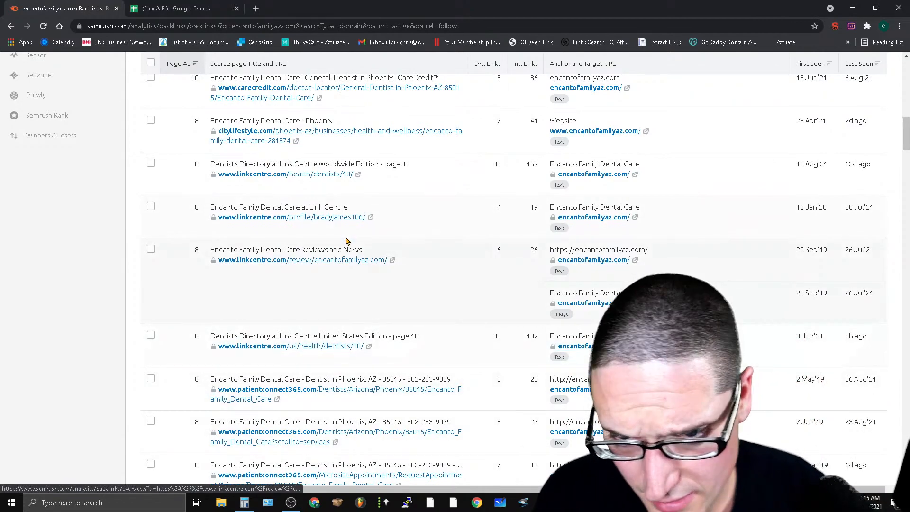
scroll(360, 376, down, 10)
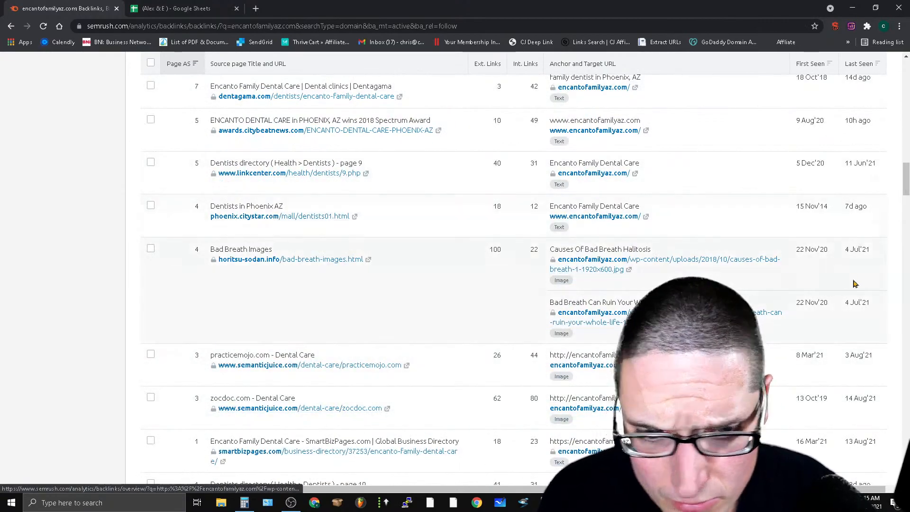
drag(904, 184, 877, 463)
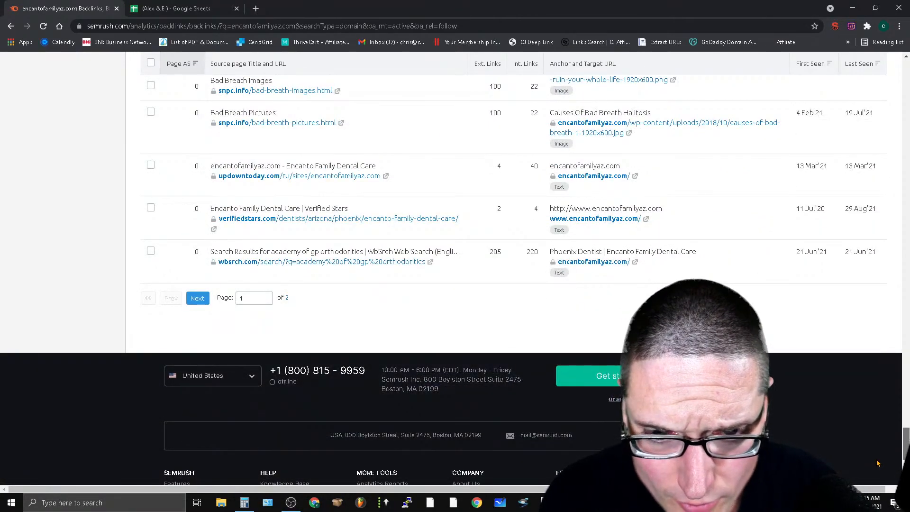
scroll(877, 463, up, 20)
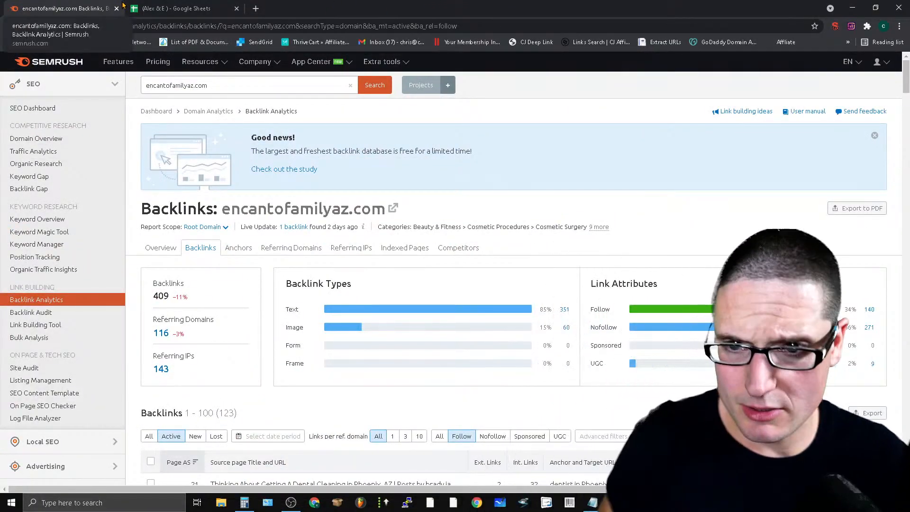
Step: Switch to the Google Sheets audit and enter "NO" in P17 under the 301's column
click(171, 8)
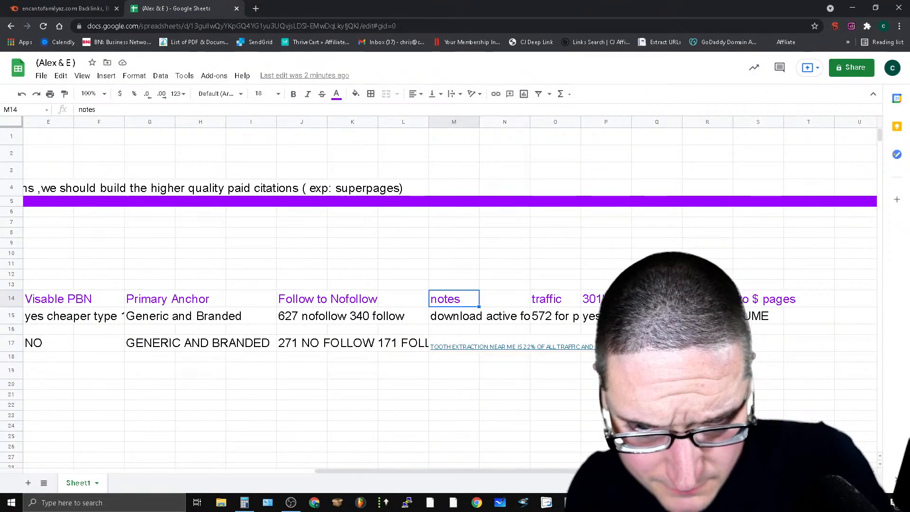
click(611, 343)
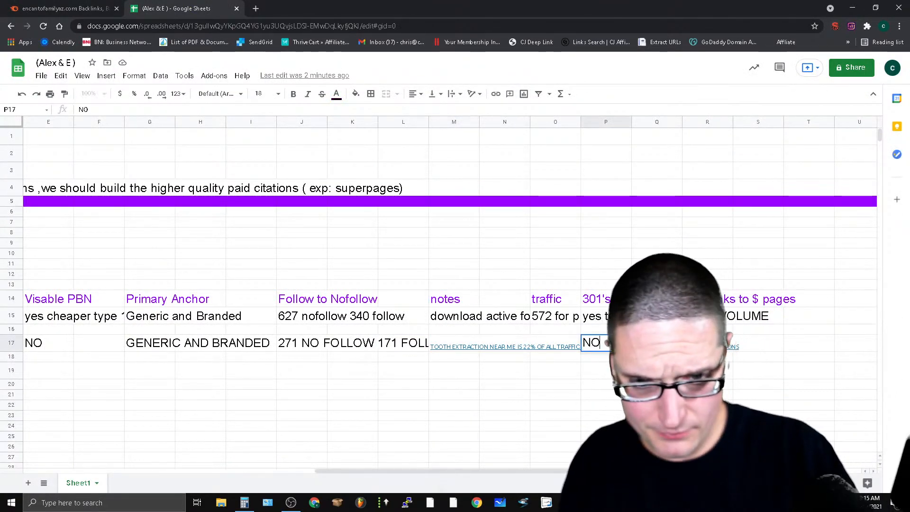
key(Tab)
Step: Switch back to Semrush and examine the source pages, anchors and target URLs in encantofamilyaz.com's active follow backlinks
click(26, 6)
scroll(333, 429, down, 3)
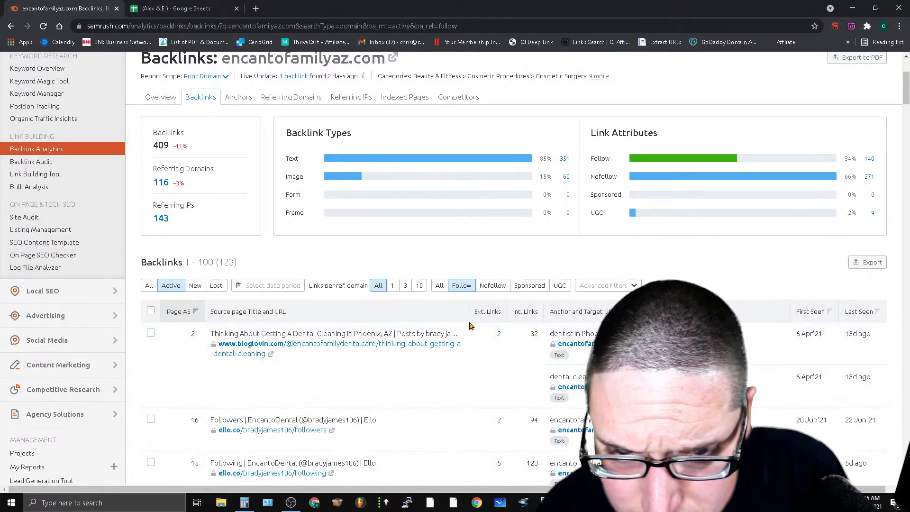
scroll(474, 284, down, 20)
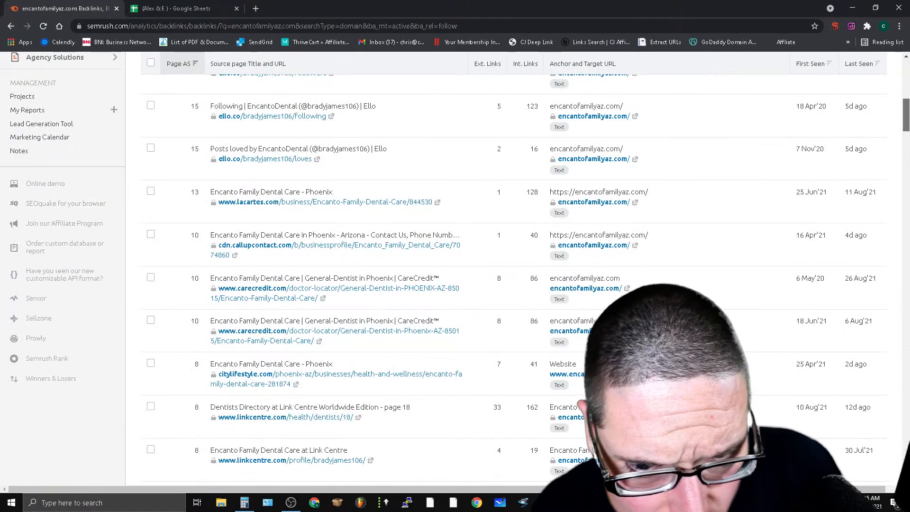
scroll(474, 284, down, 15)
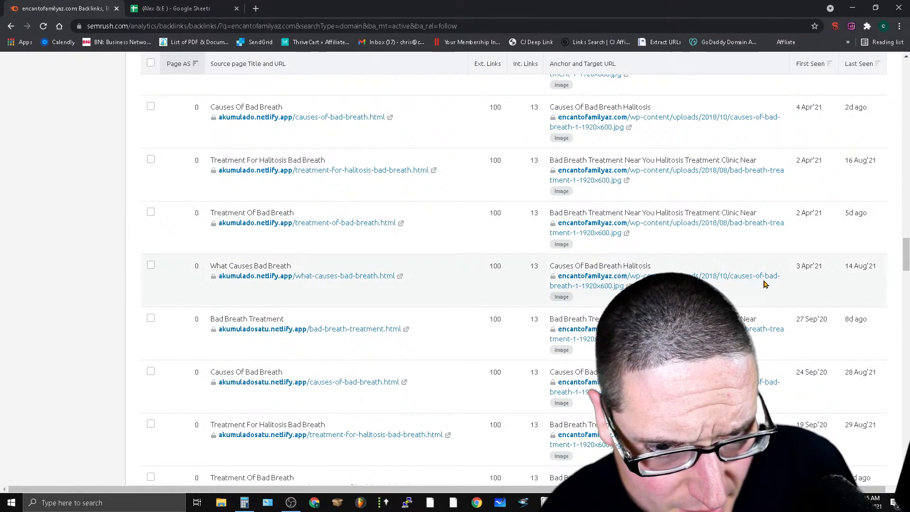
scroll(848, 320, down, 10)
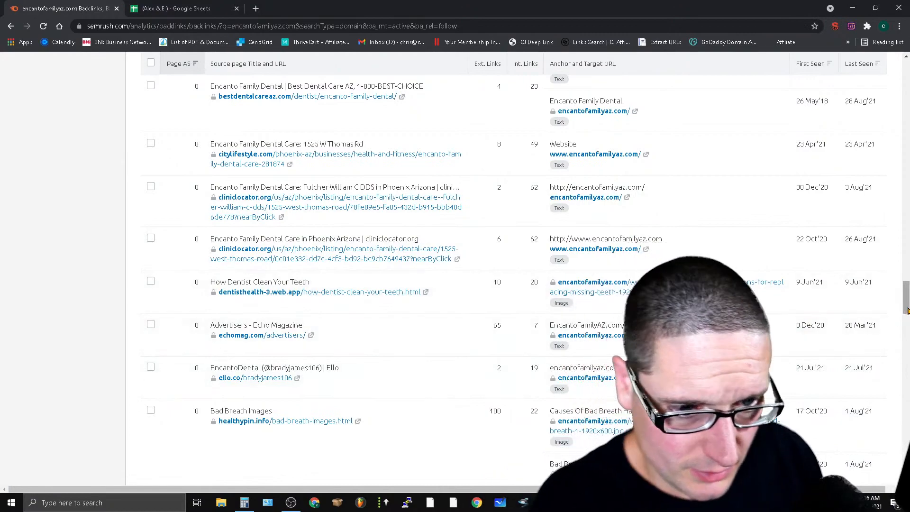
drag(907, 310, 900, 420)
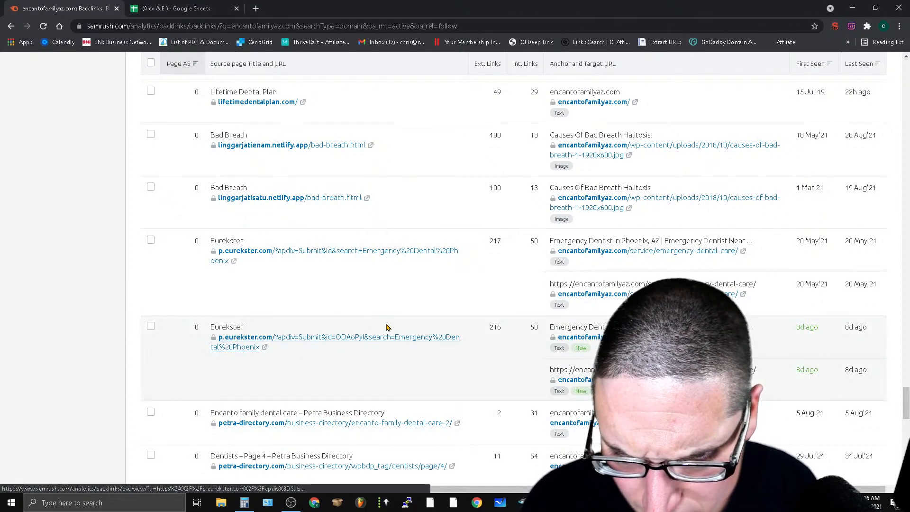
Step: Open the newer Eurekster backlink's source page, inspect it, then return to Semrush and review the remaining backlinks on page 1
click(265, 347)
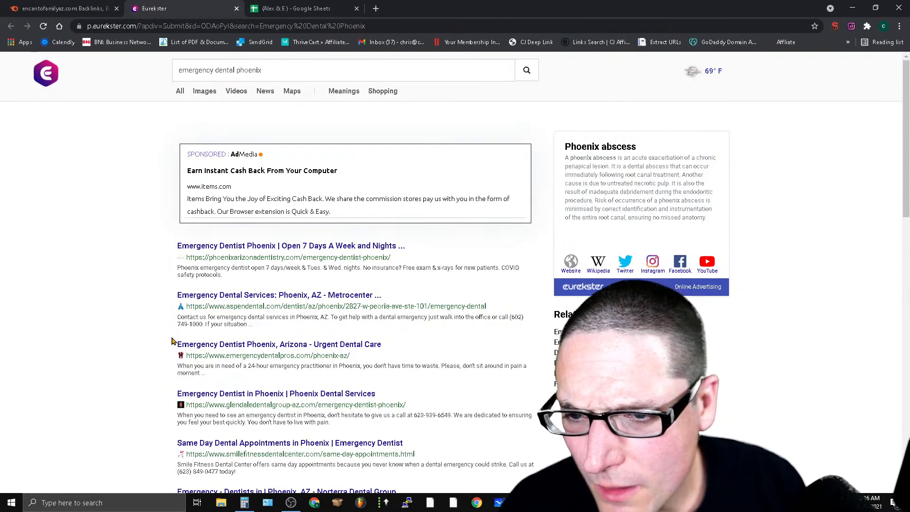
scroll(166, 353, down, 16)
scroll(450, 294, up, 16)
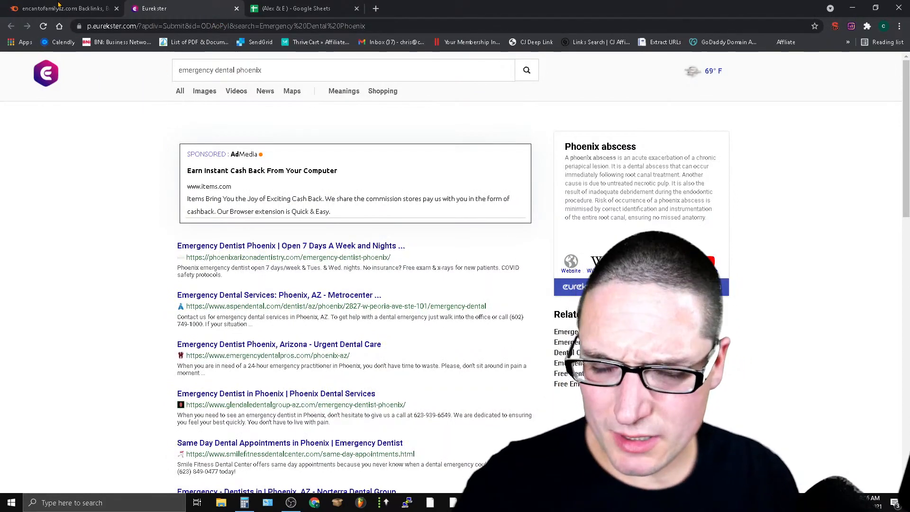
click(90, 7)
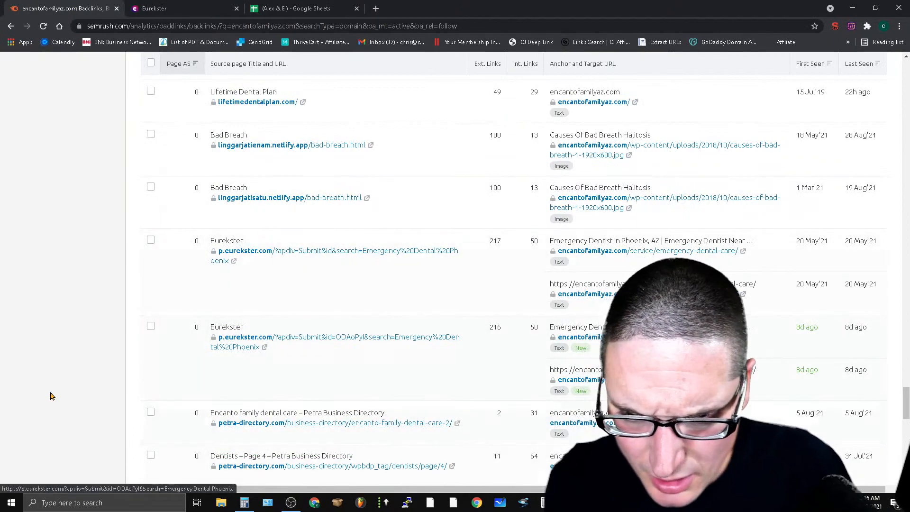
scroll(600, 359, down, 3)
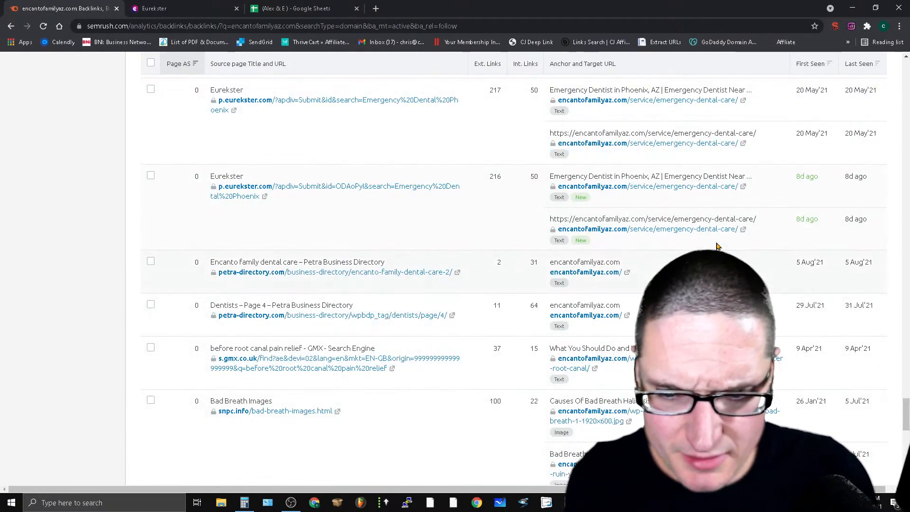
scroll(716, 245, down, 6)
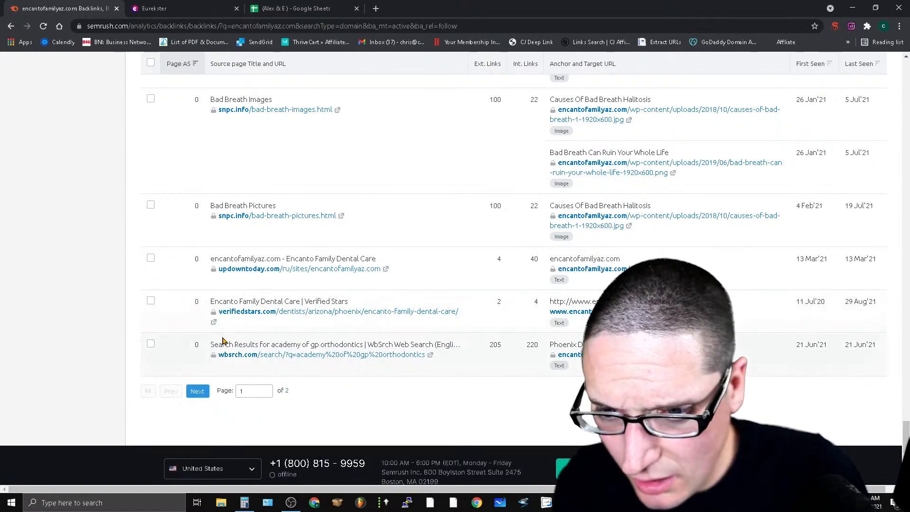
Step: Switch to the Google Sheets audit and enter "NO" in Q17 under building inner links to $ pages
click(298, 8)
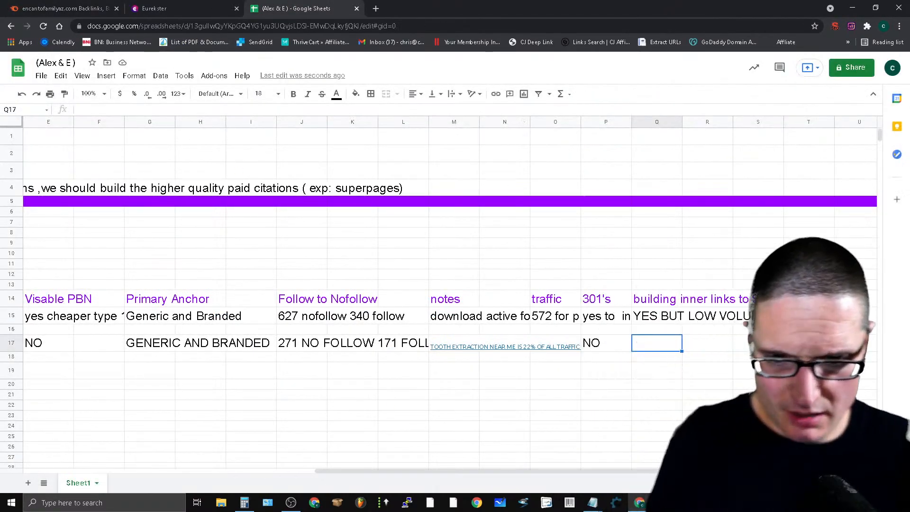
text(NO)
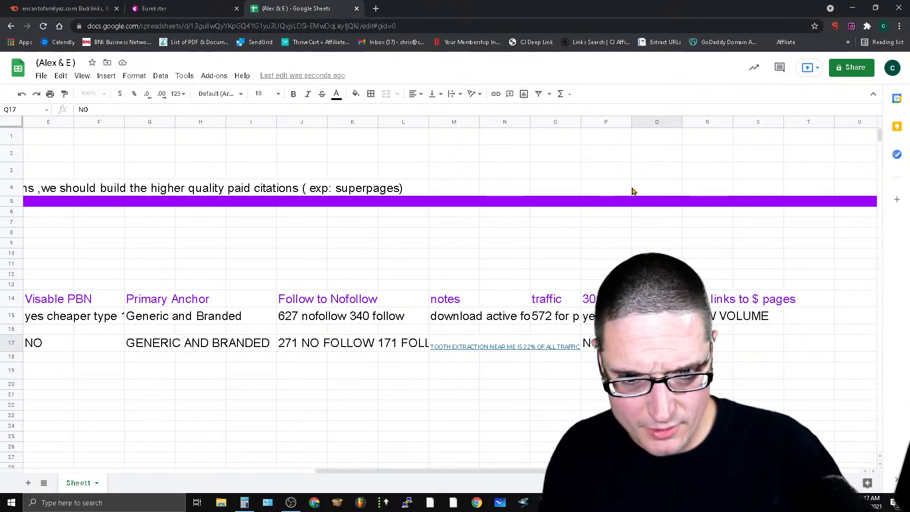
click(563, 347)
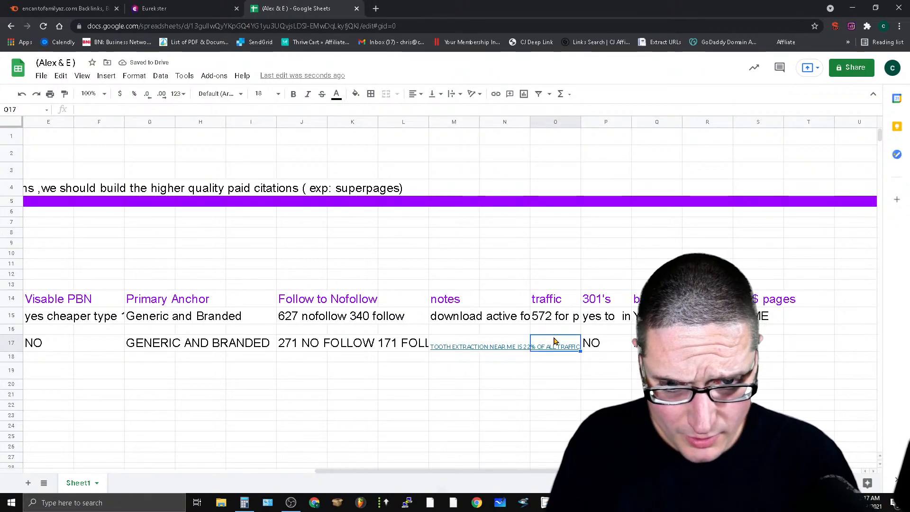
Step: Compare the traffic entry in O15 with the tooth extraction note in M17 and the traffic cell O17
click(559, 319)
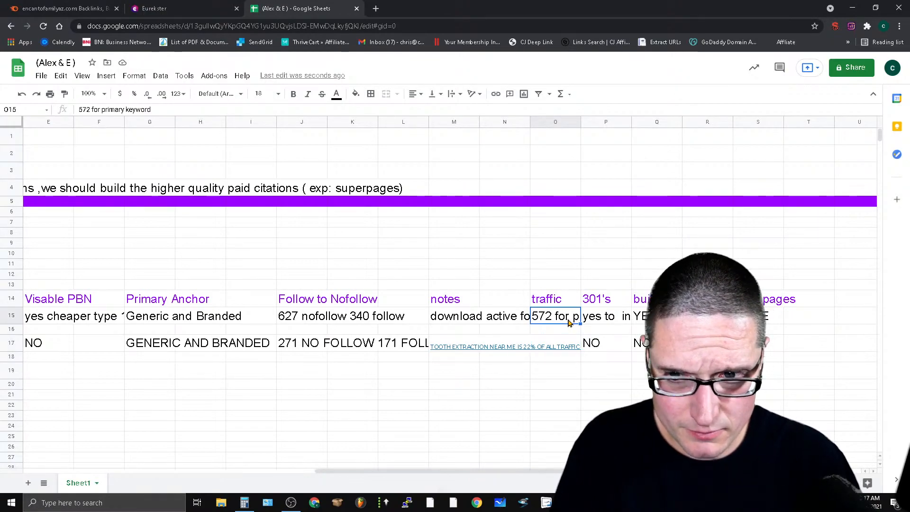
click(556, 347)
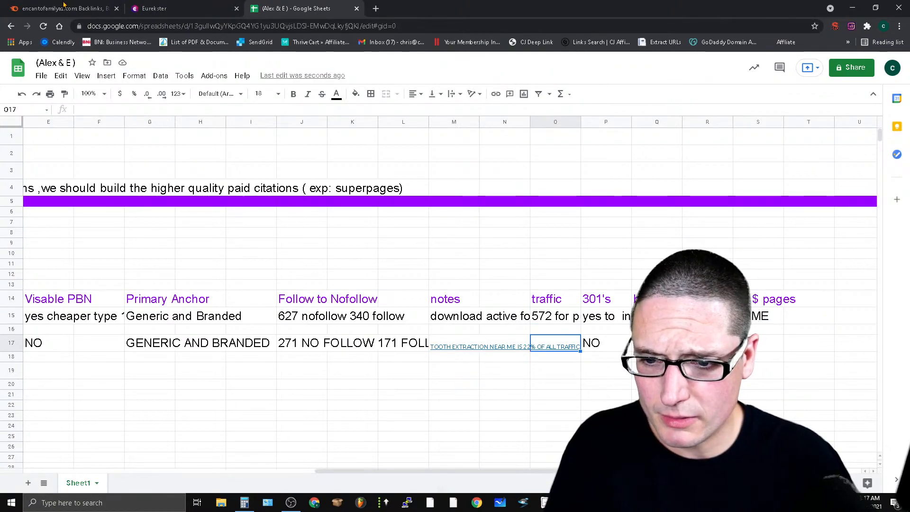
click(455, 353)
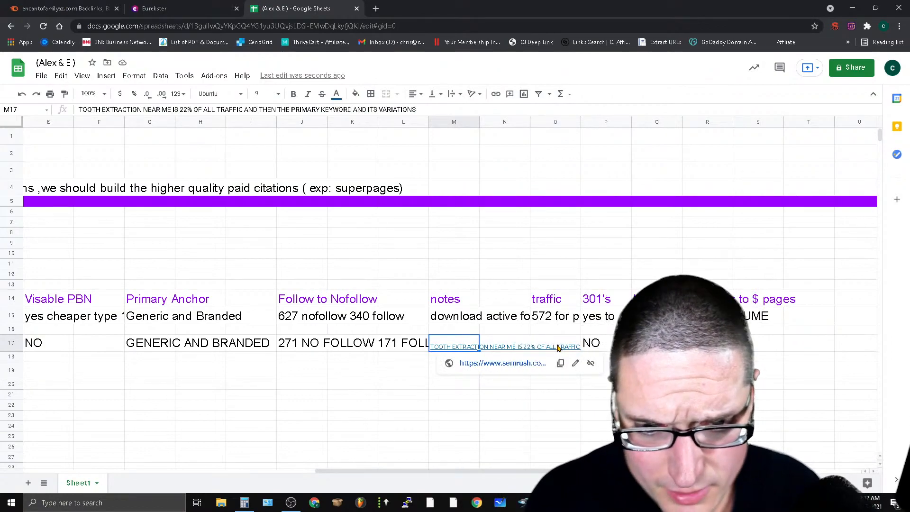
click(545, 349)
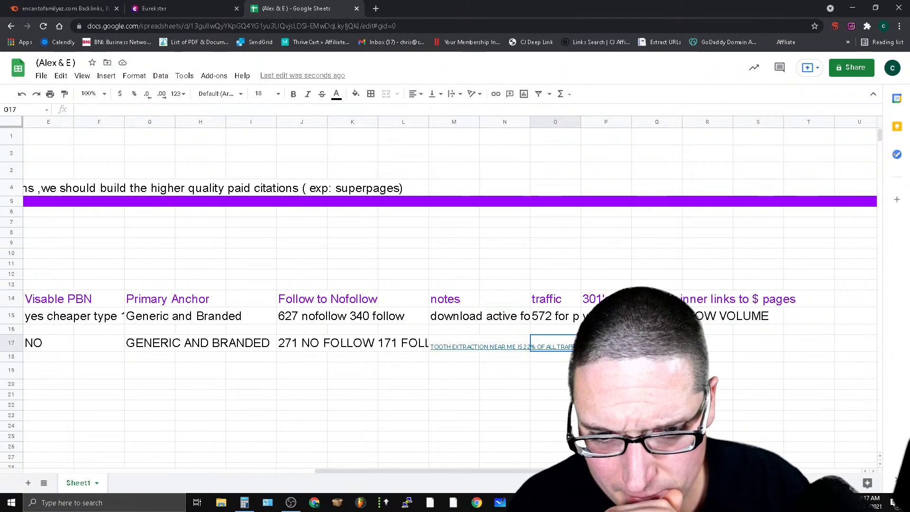
drag(392, 471, 355, 481)
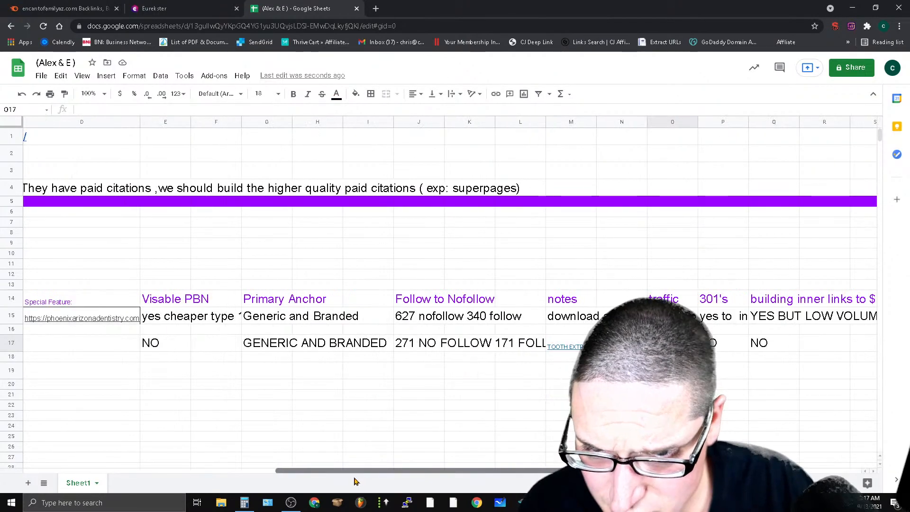
Step: Copy the tooth extraction traffic note from M17 into O17 under the traffic column
click(562, 348)
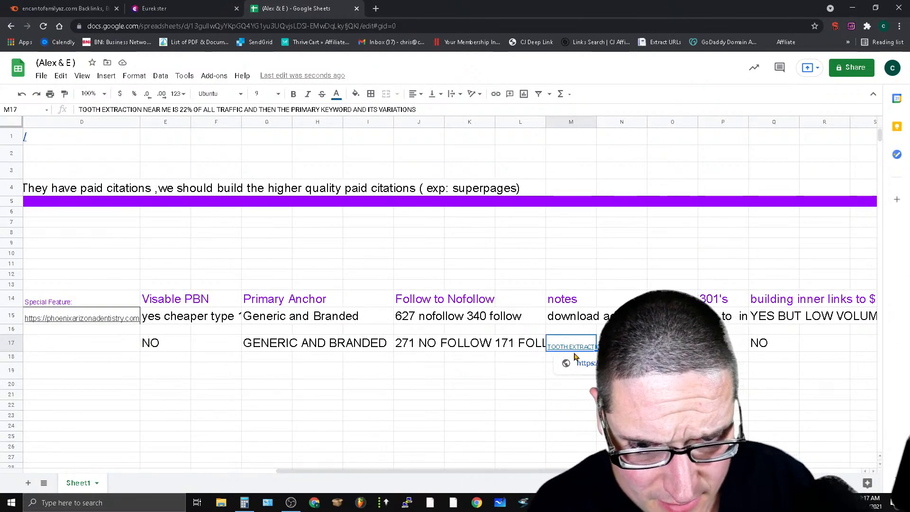
drag(415, 110, 79, 110)
right_click(92, 111)
click(112, 133)
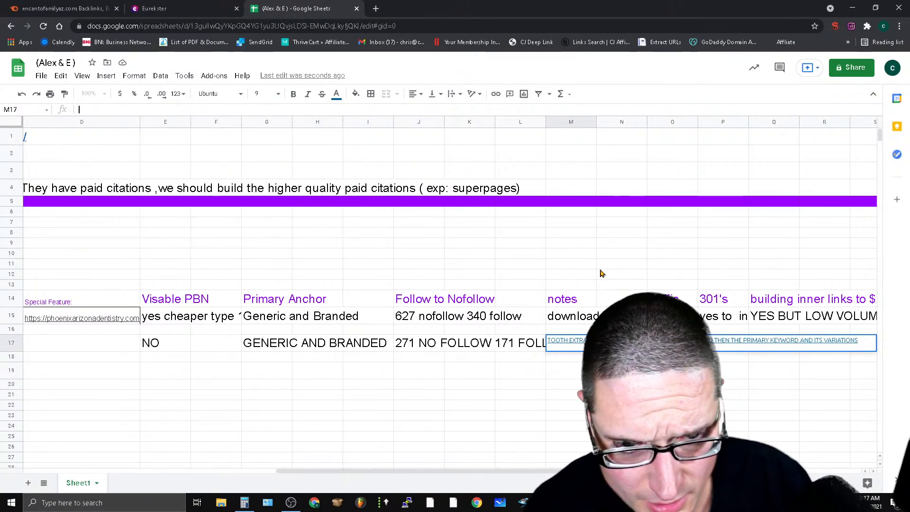
key(ctrl+v)
click(672, 384)
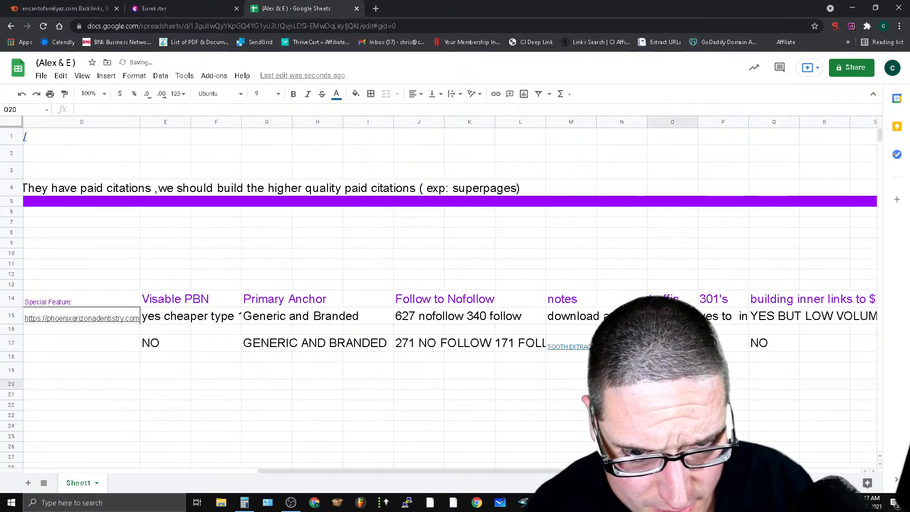
right_click(671, 343)
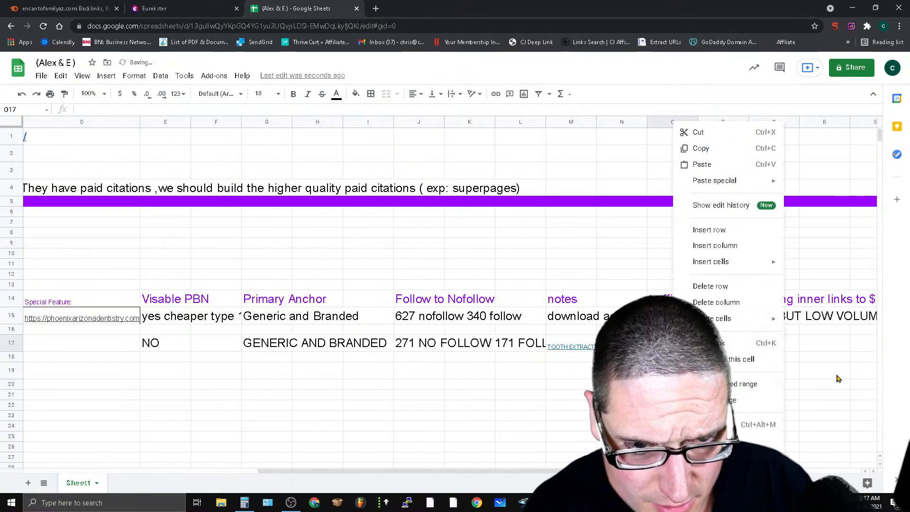
click(735, 163)
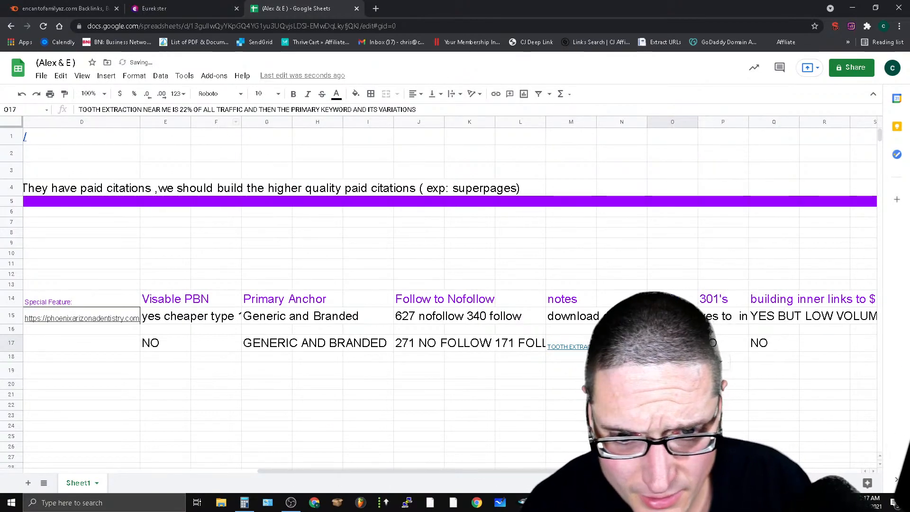
Step: Replace the note in M17 with "ENTIRE PROFILE IS MADE UP OF CITATIONS AND JUNK"
click(578, 347)
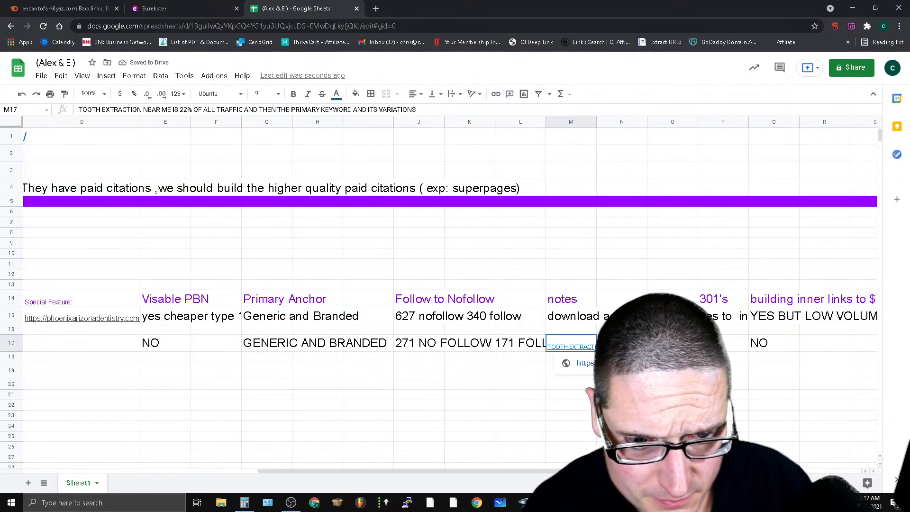
click(672, 343)
click(574, 346)
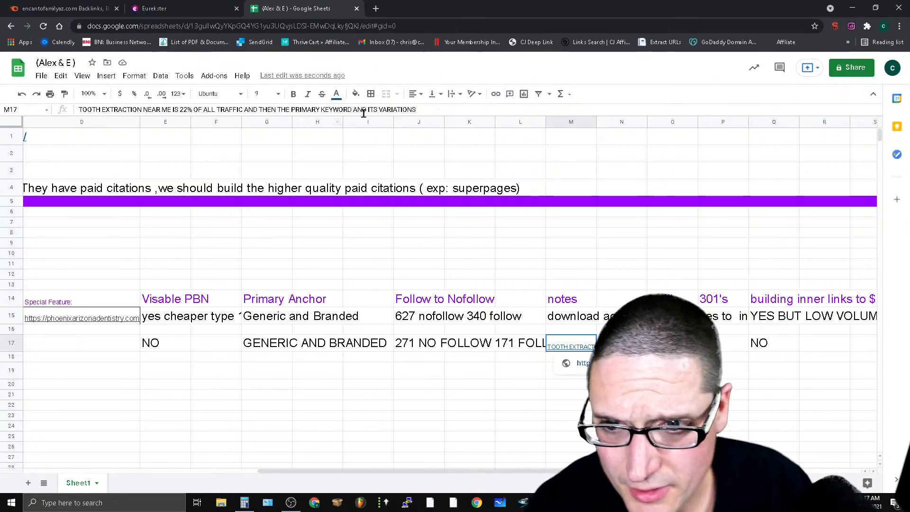
triple_click(433, 111)
key(BackSpace)
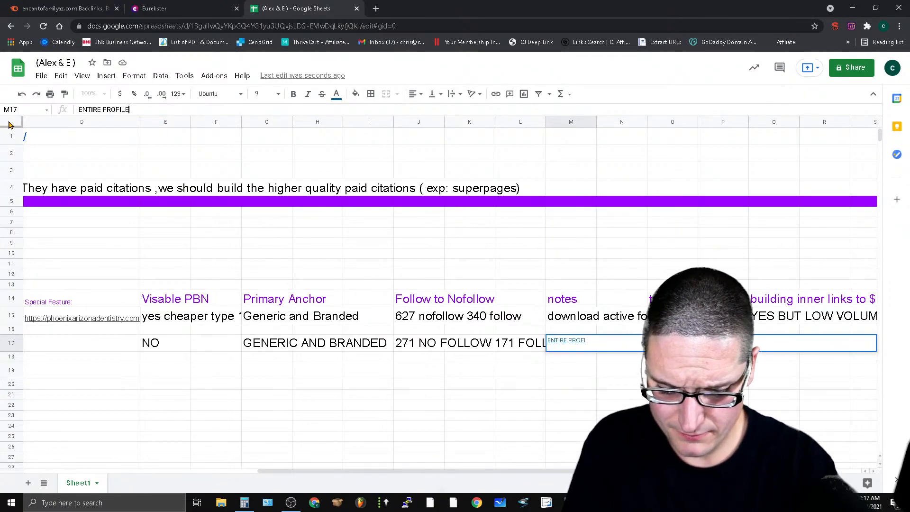
text(ENTIRE PROFILE IS MADE UP OF)
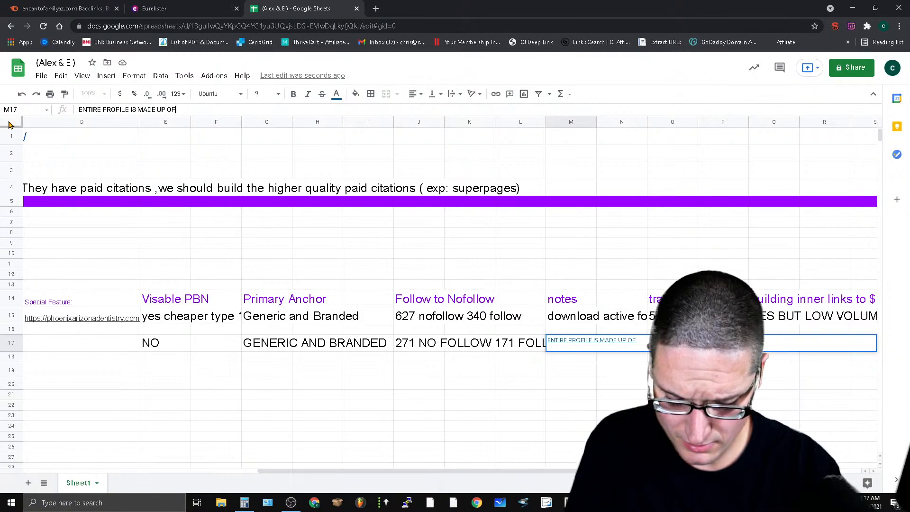
text( CITATIONS A)
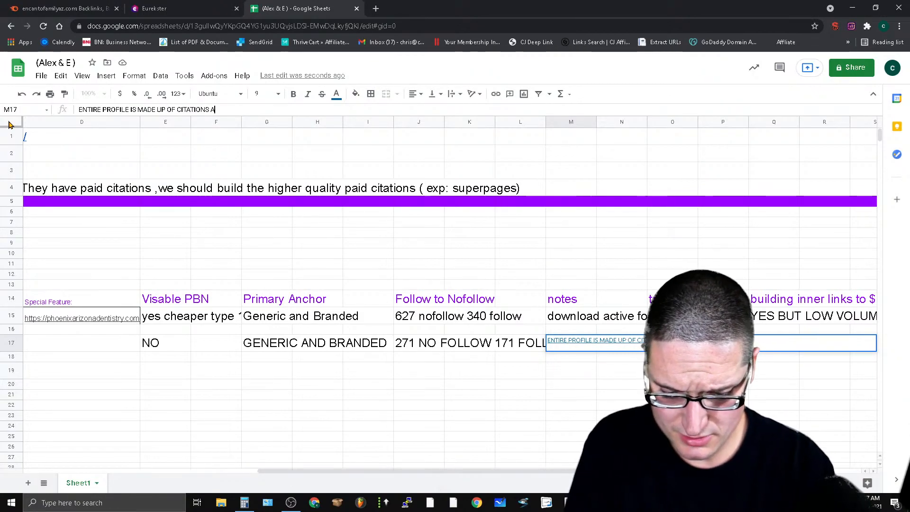
text(ND JUNK)
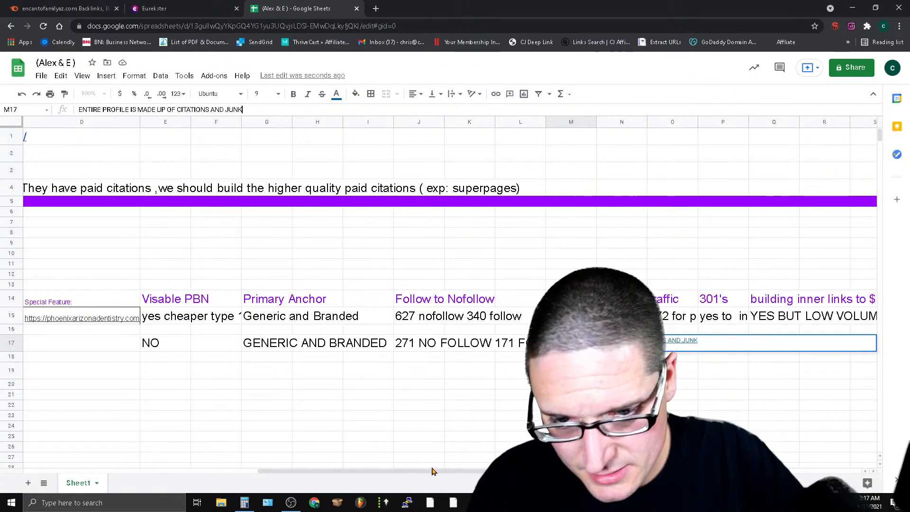
drag(431, 474, 185, 481)
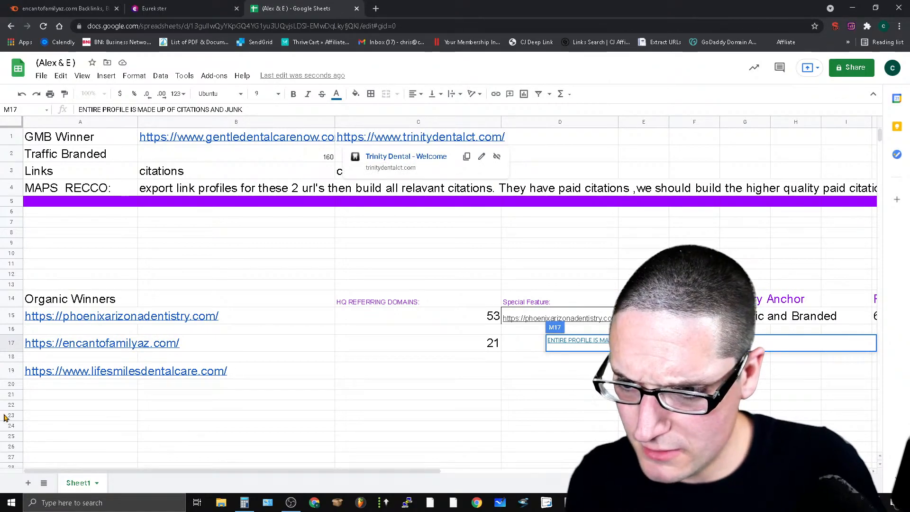
Step: Switch to Semrush and return to the summary at the start of encantofamilyaz.com's Backlinks report
click(76, 9)
scroll(446, 354, up, 10)
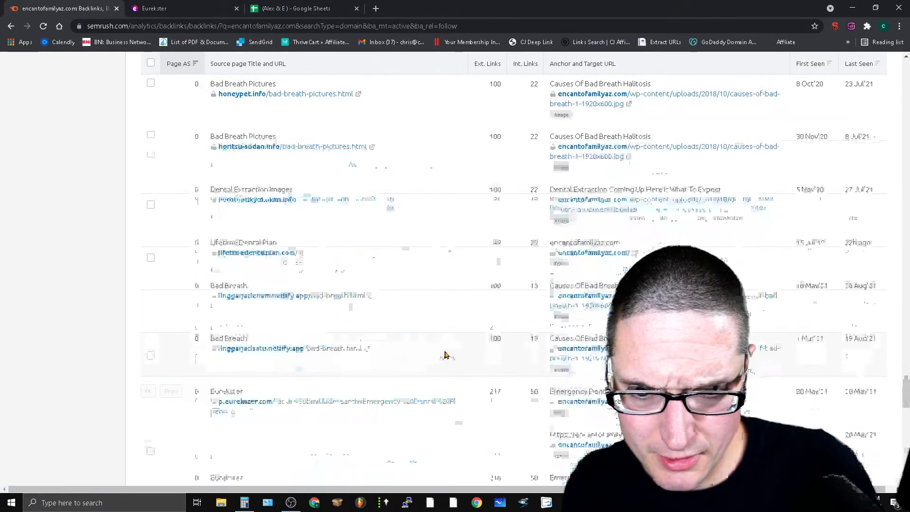
scroll(446, 355, up, 10)
scroll(445, 355, up, 20)
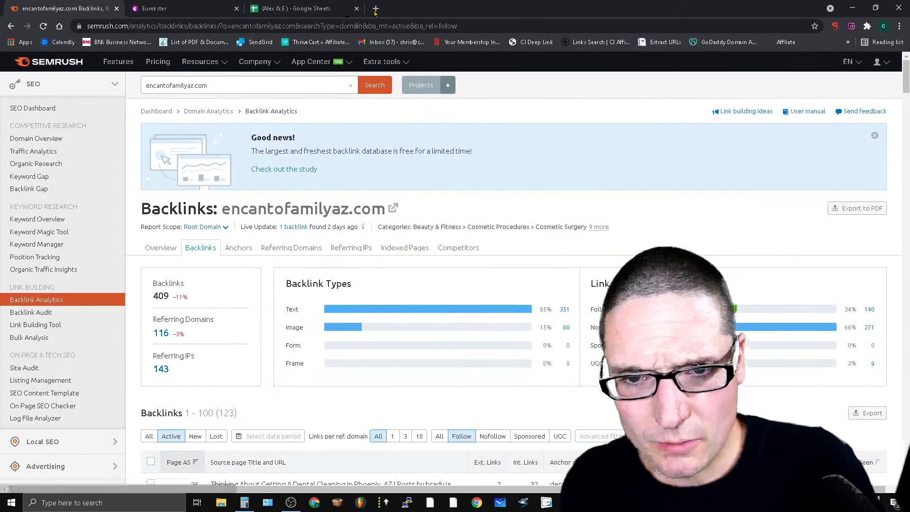
Step: Search Google for "DOMAIN AGE CHECKER" in a new tab, open a checker page, and return to the Google Sheets audit
click(375, 8)
click(467, 210)
text(DOMAIN AGE C)
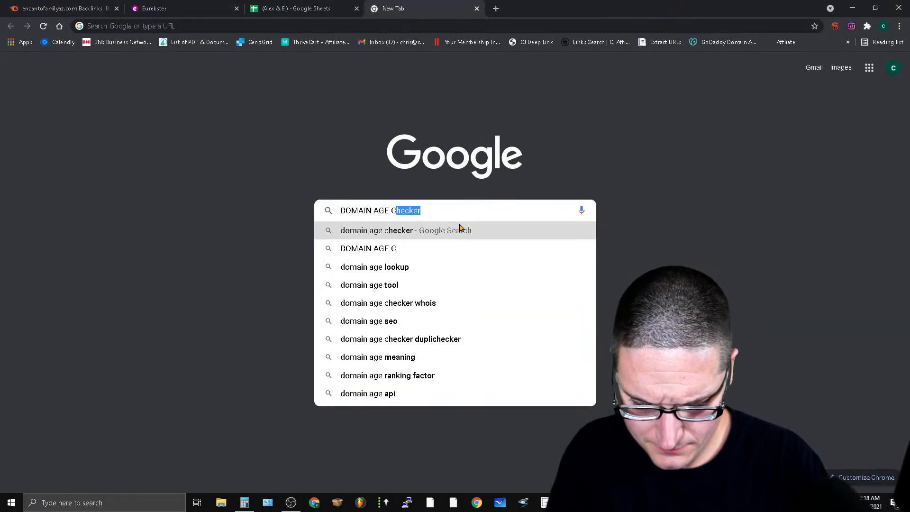
text(HECKER)
key(Return)
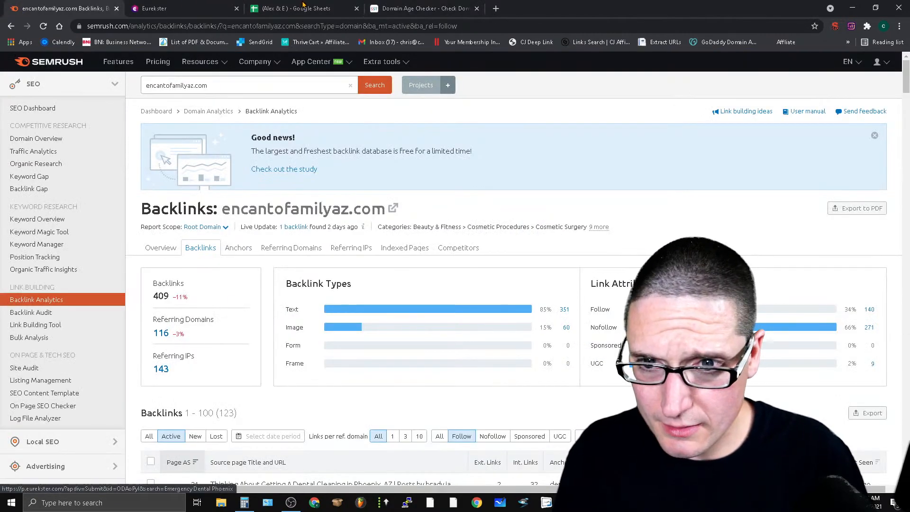
click(303, 7)
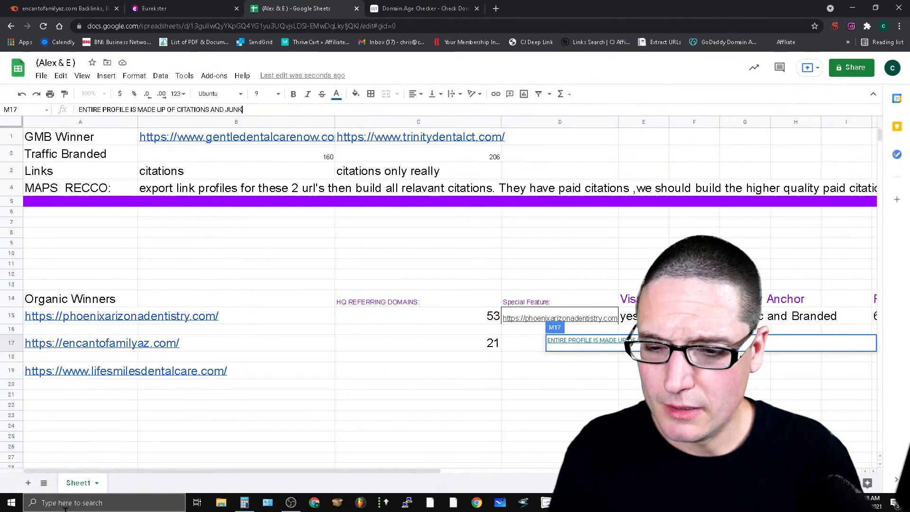
Step: Copy the phoenixarizonadentistry.com URL from A15 into the Domain Age Checker's domain list, closing the Grammarly pop-up there
click(52, 317)
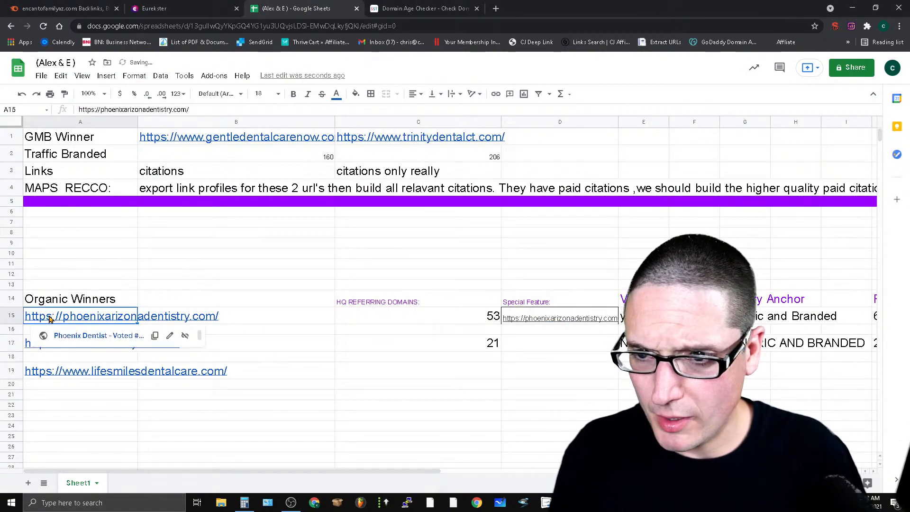
drag(194, 110, 83, 105)
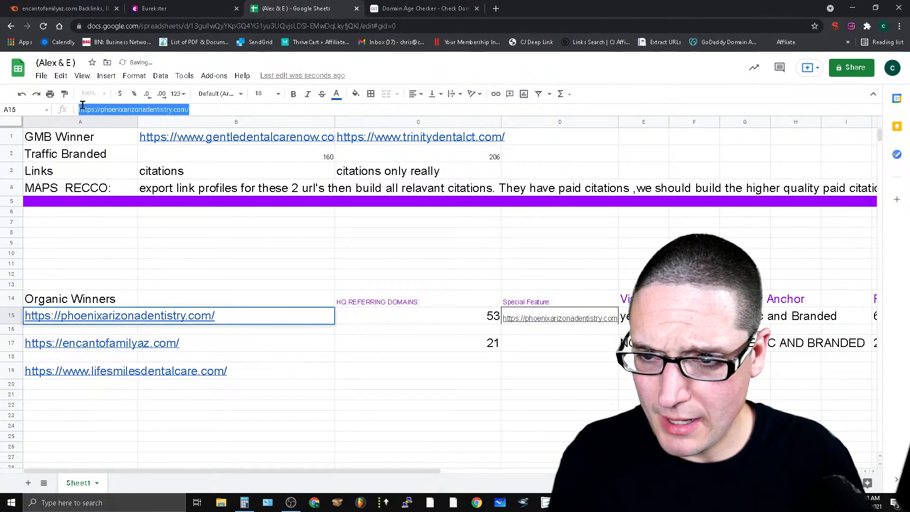
right_click(93, 110)
click(109, 145)
click(425, 8)
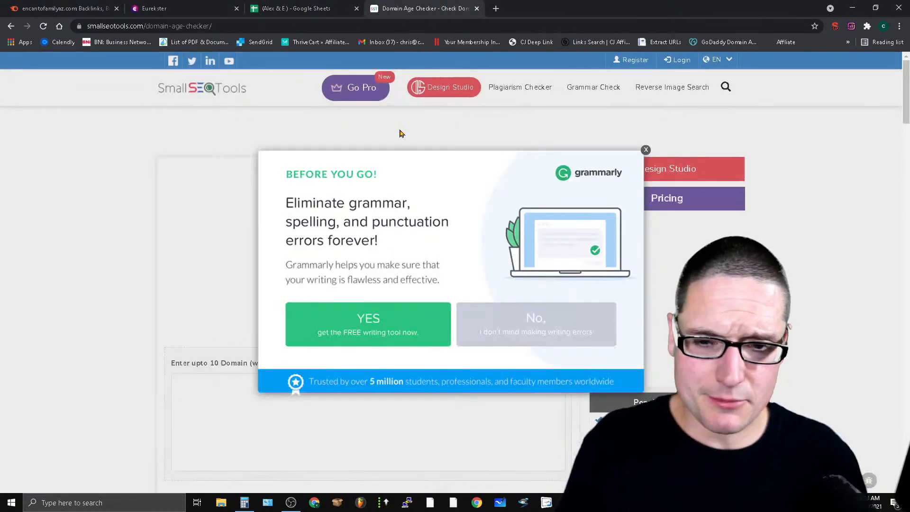
click(645, 150)
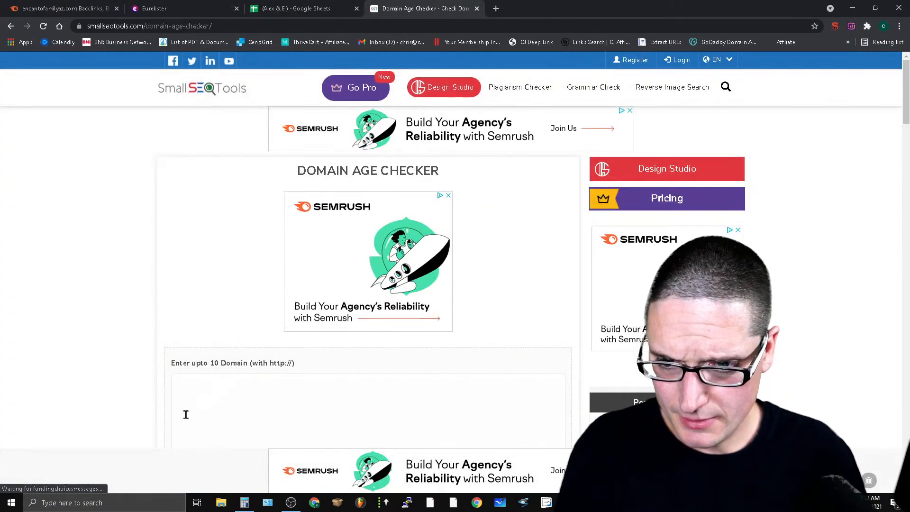
scroll(382, 457, down, 6)
click(202, 86)
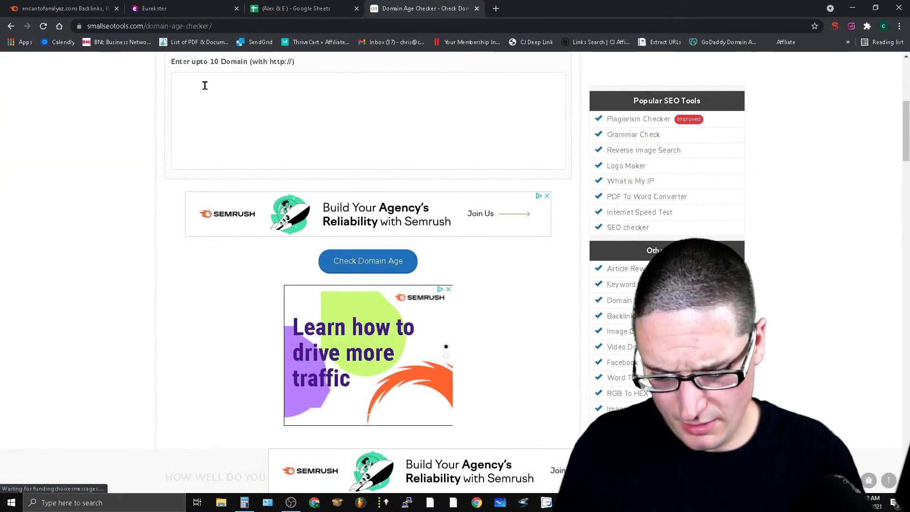
key(ctrl+v)
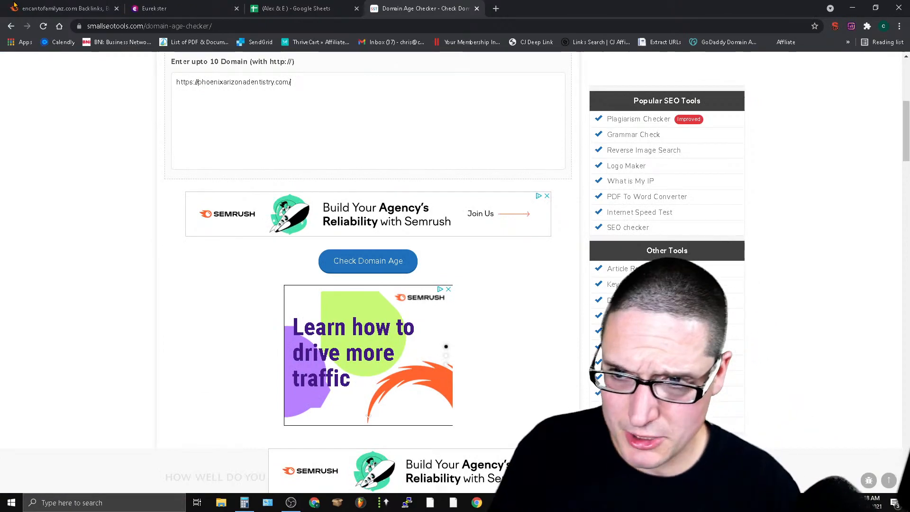
Step: Copy the encantofamilyaz.com URL from A17 and add it on a second line of the age checker's domain list
click(65, 9)
click(171, 8)
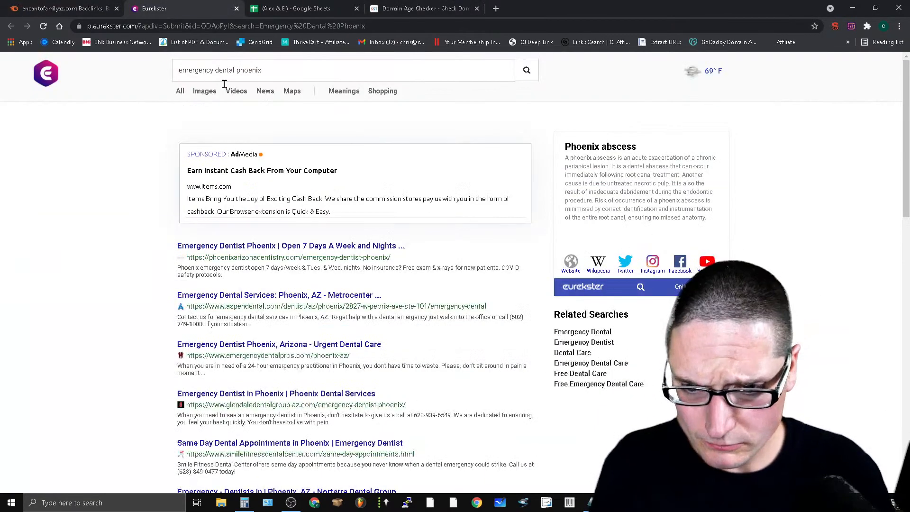
click(299, 8)
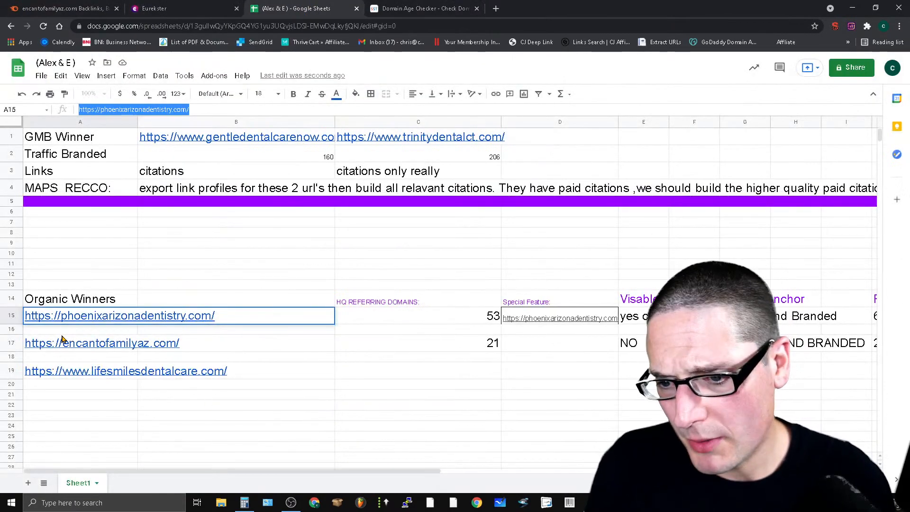
click(40, 343)
triple_click(134, 109)
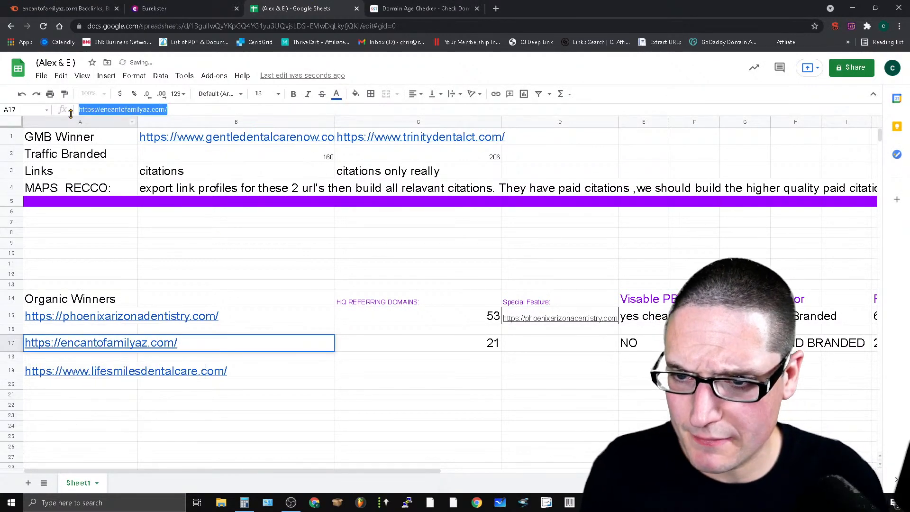
right_click(134, 109)
click(142, 128)
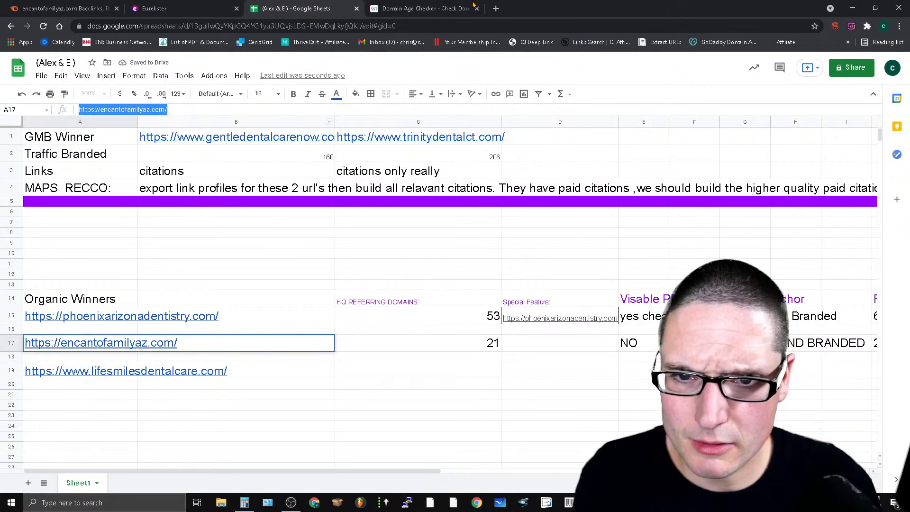
click(424, 8)
key(Return)
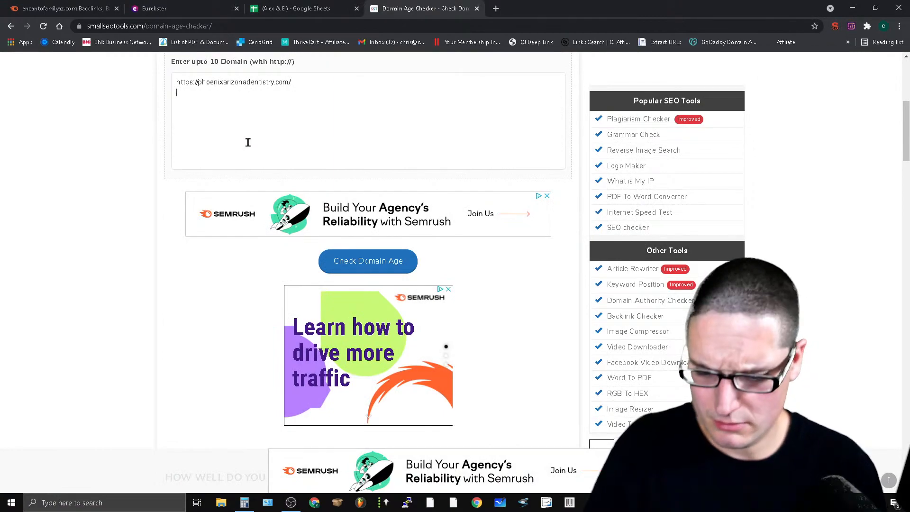
key(ctrl+v)
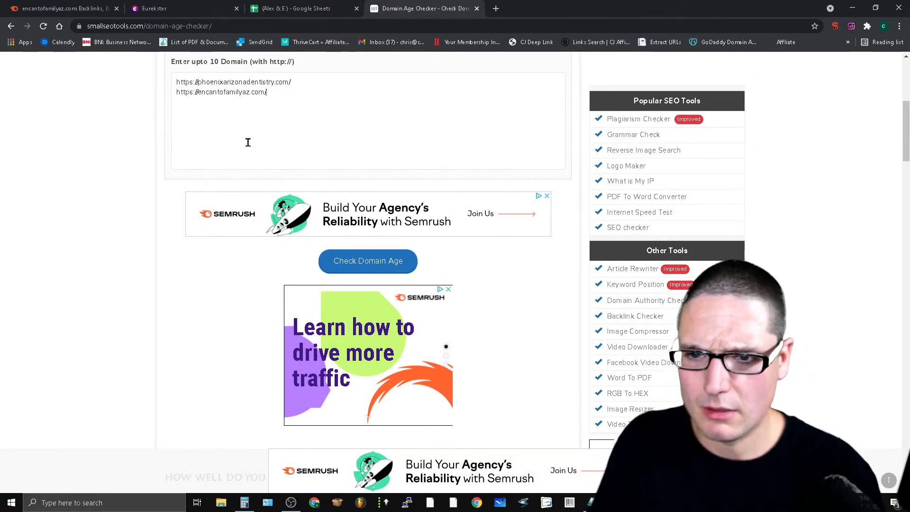
Step: Copy the lifesmilesdentalcare.com URL from A19 and add it as the third entry in the age checker's domain list
click(3, 6)
click(294, 7)
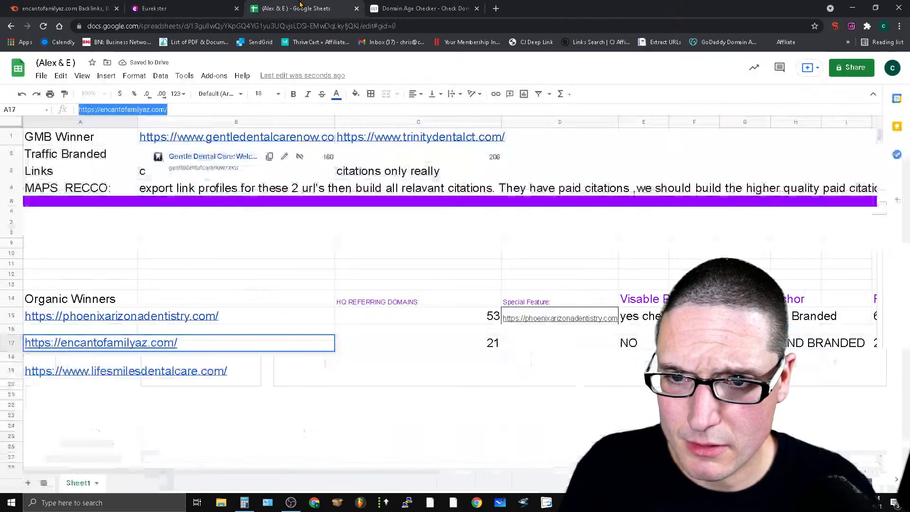
click(38, 371)
drag(209, 107, 76, 110)
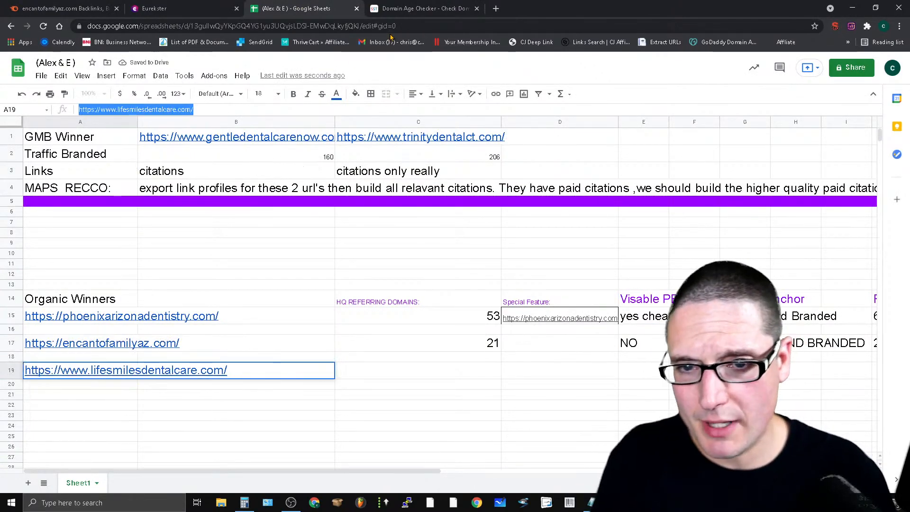
click(417, 8)
click(242, 107)
key(ctrl+v)
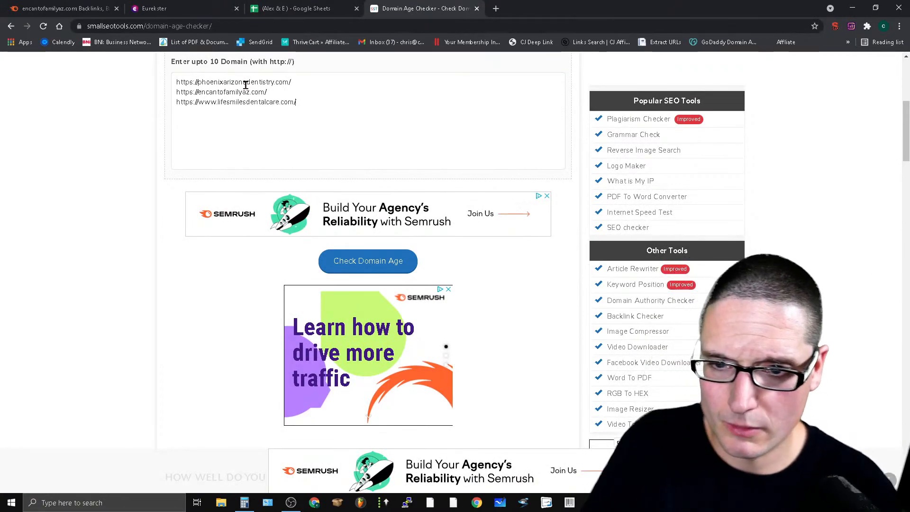
Step: Run the domain age check on the three listed dental domains
scroll(481, 437, up, 7)
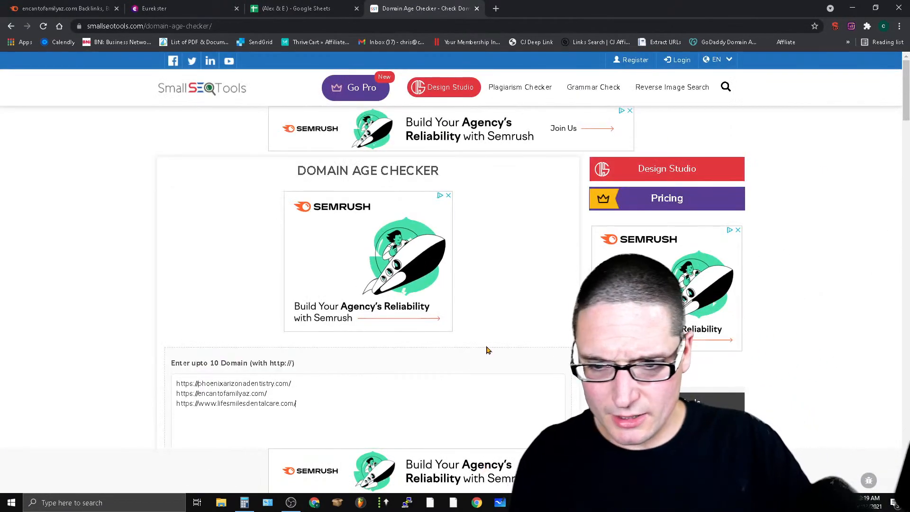
scroll(462, 360, down, 3)
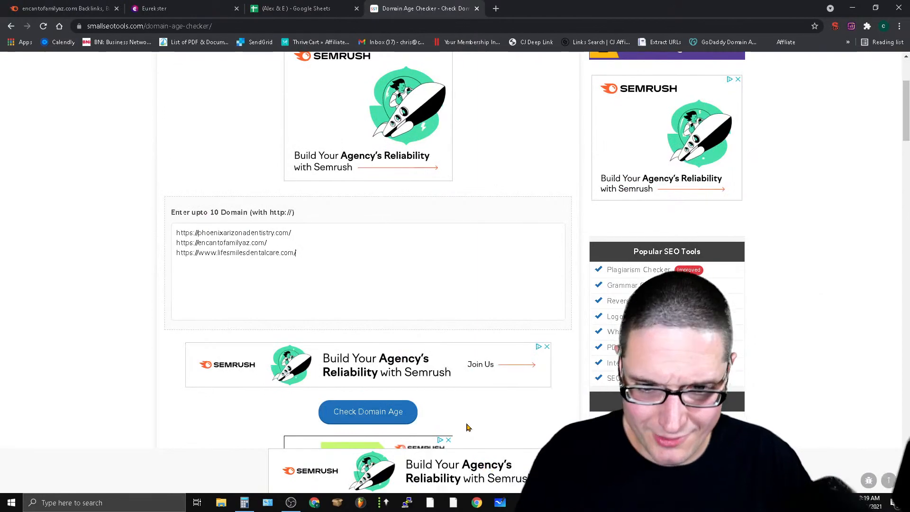
click(367, 411)
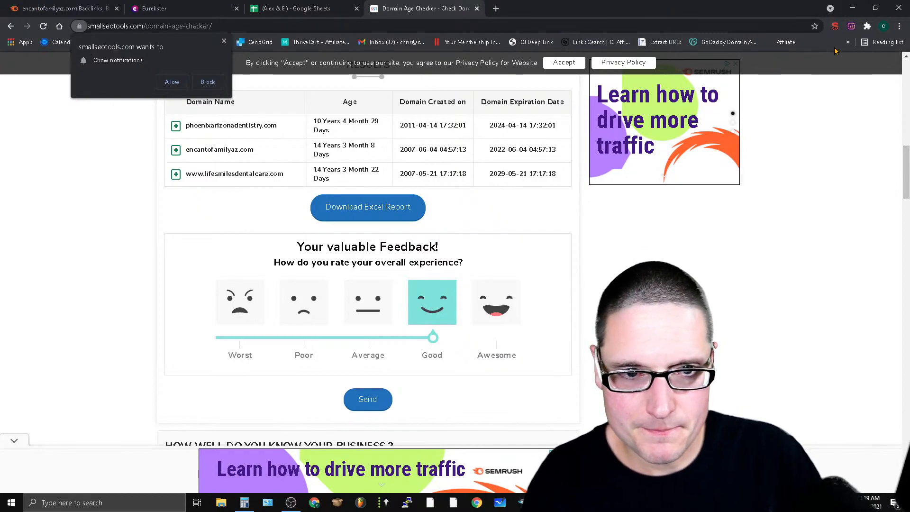
click(853, 11)
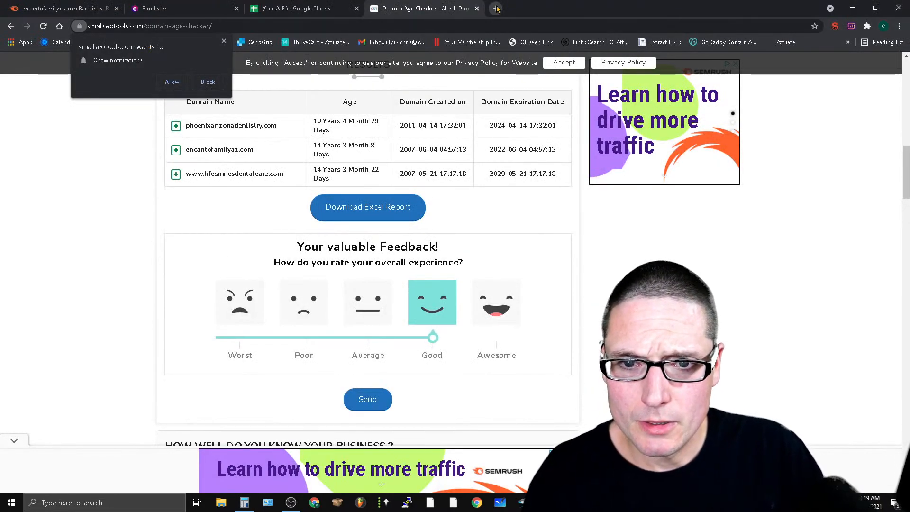
Step: Search Google for "dentist phoenix" in a new tab
click(496, 9)
click(474, 209)
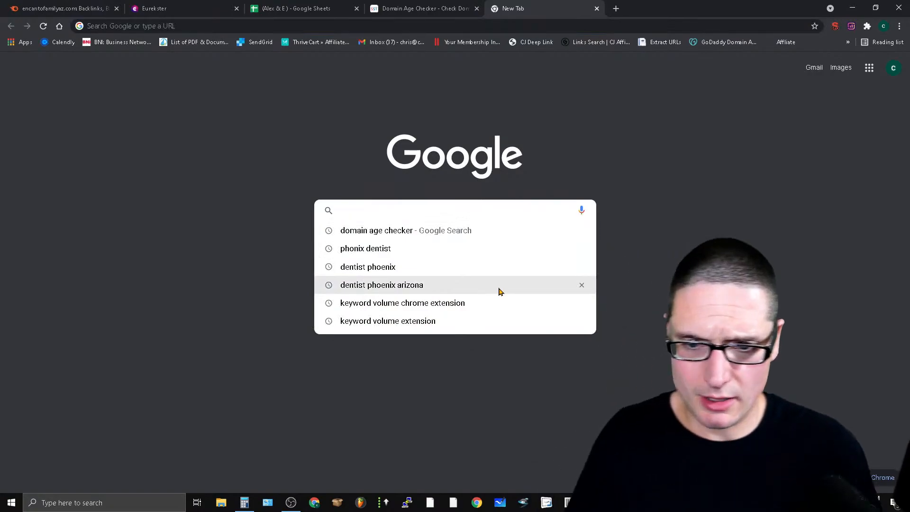
click(411, 270)
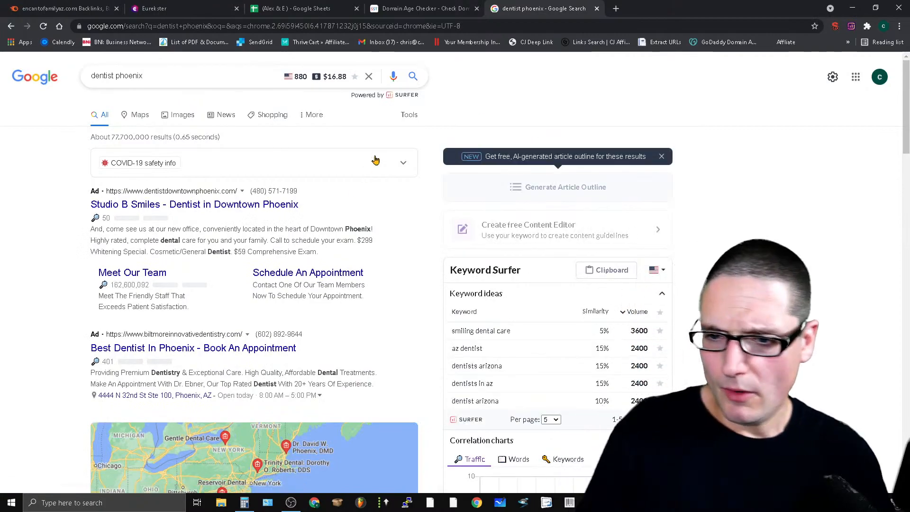
Step: Examine the organic listings on the first results page for "dentist phoenix", including their Keyword Surfer traffic and word counts
scroll(372, 278, down, 12)
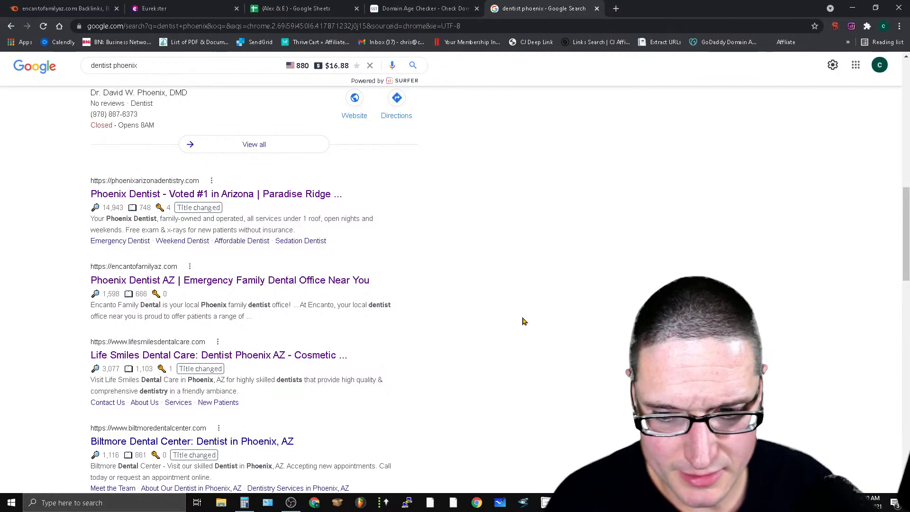
scroll(635, 236, down, 3)
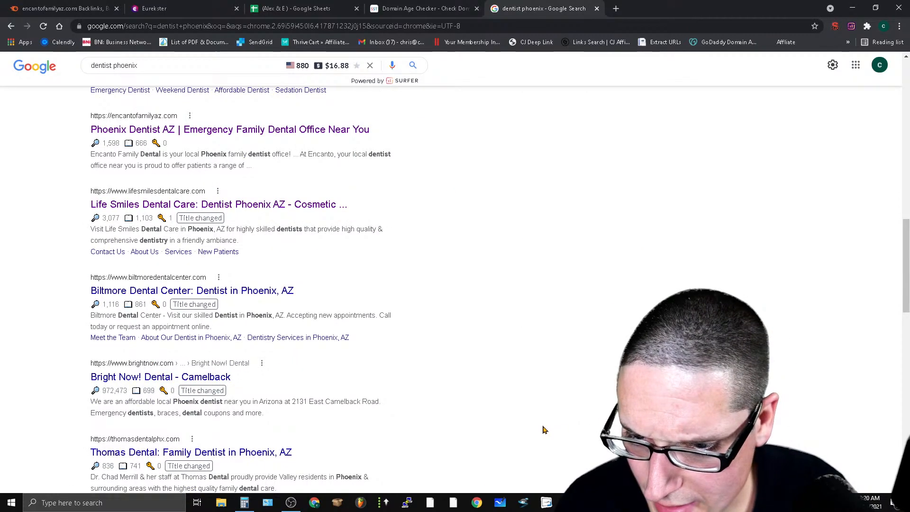
scroll(436, 423, down, 3)
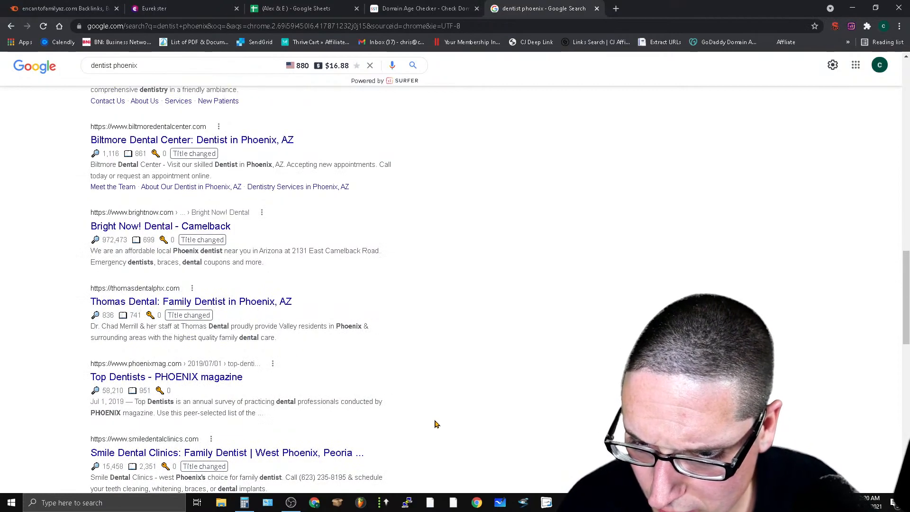
scroll(425, 423, down, 3)
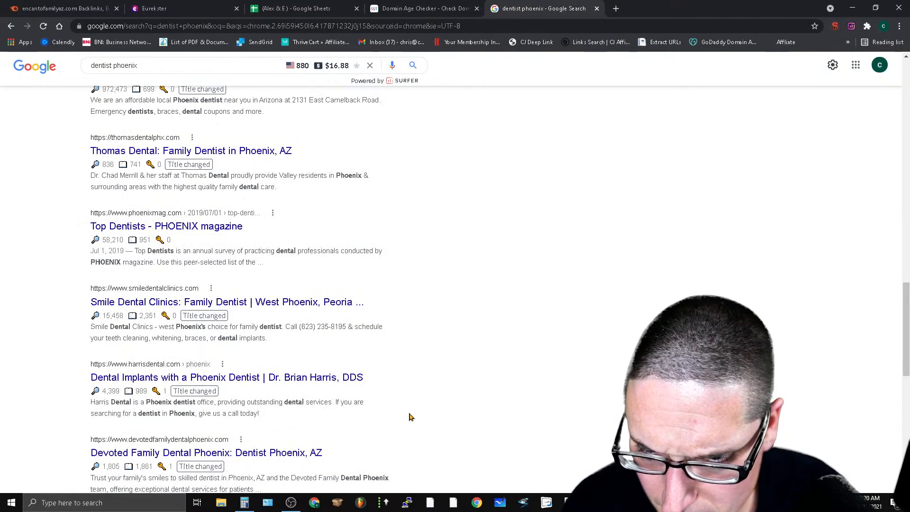
scroll(410, 417, down, 6)
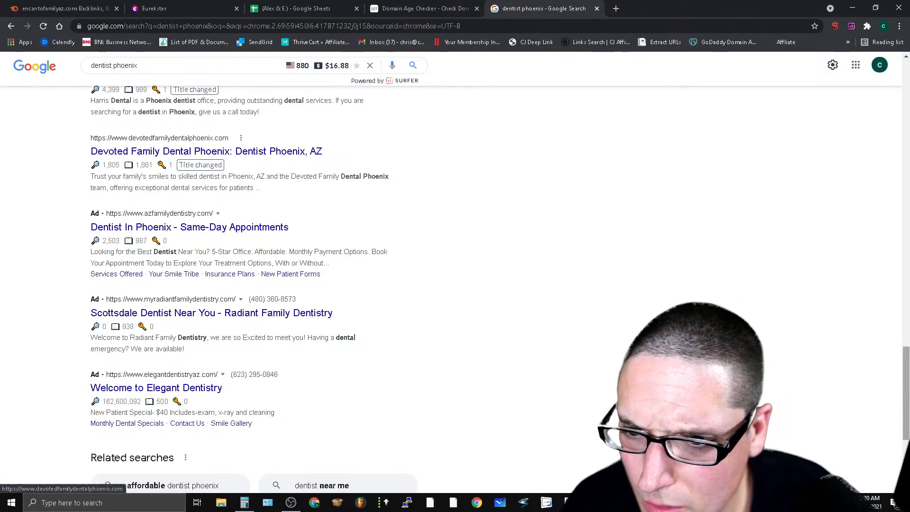
scroll(905, 379, up, 1)
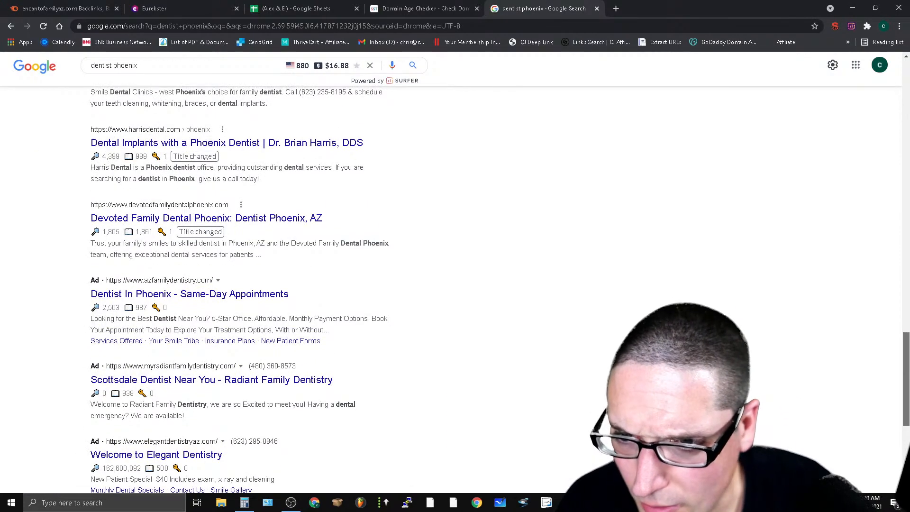
scroll(905, 379, up, 2)
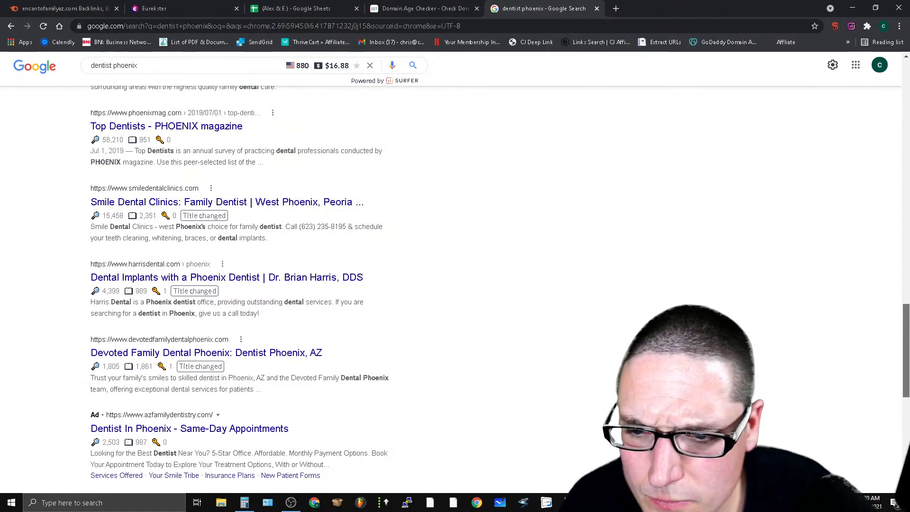
scroll(905, 379, down, 10)
Step: Open the second page of "dentist phoenix" results and review the organic listings and their Keyword Surfer metrics
click(207, 417)
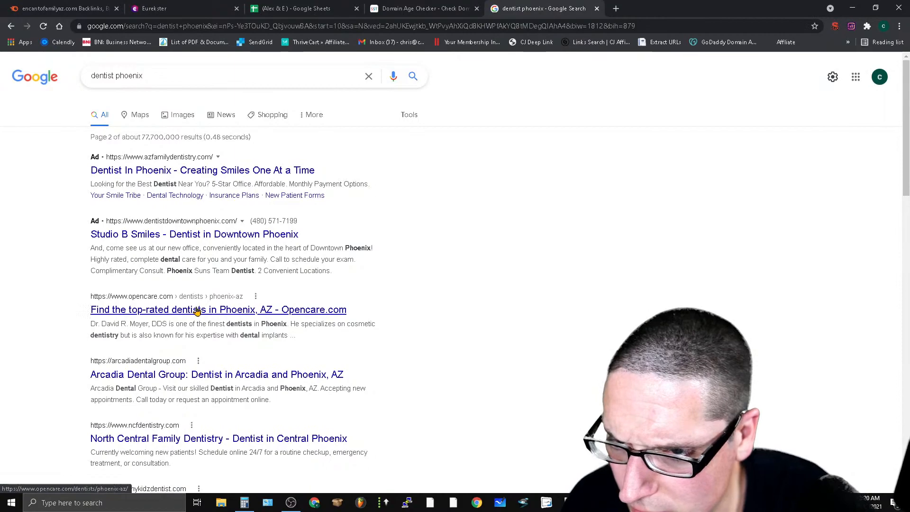
scroll(412, 397, down, 3)
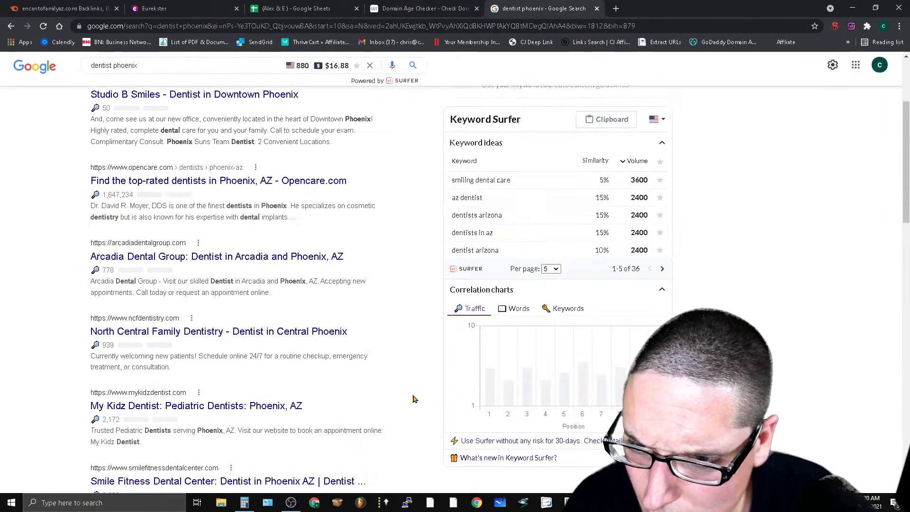
scroll(397, 371, down, 6)
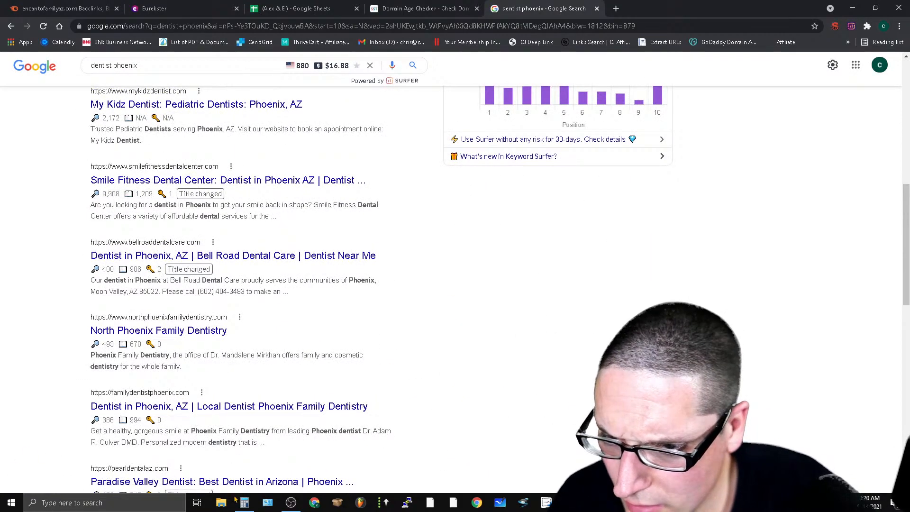
scroll(453, 477, down, 6)
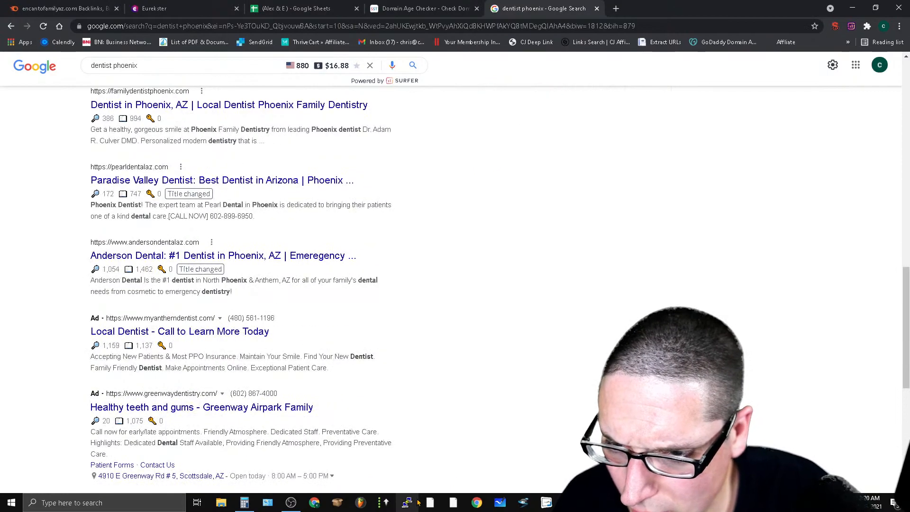
scroll(439, 443, down, 7)
right_click(438, 435)
click(381, 412)
Step: Return to the first page of "dentist phoenix" results and compare the organic competitors listed below Life Smiles Dental Care
click(211, 417)
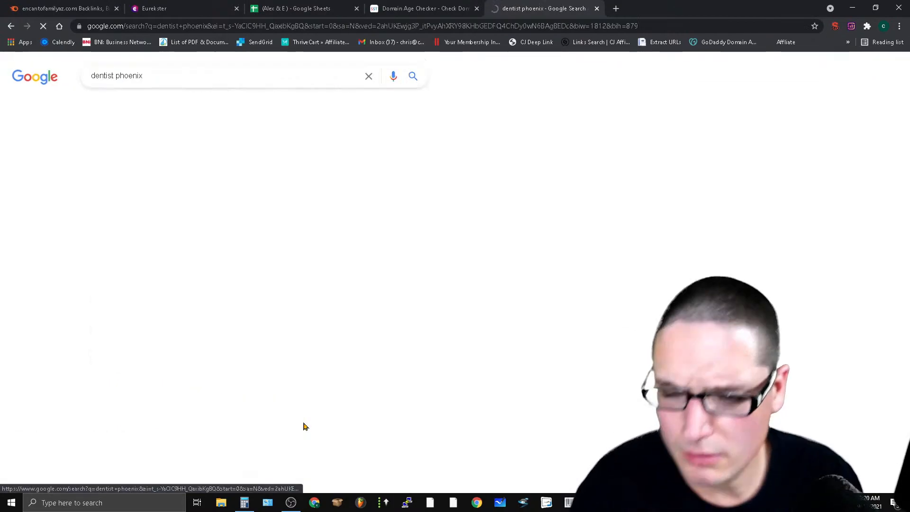
scroll(466, 296, down, 7)
scroll(465, 296, down, 10)
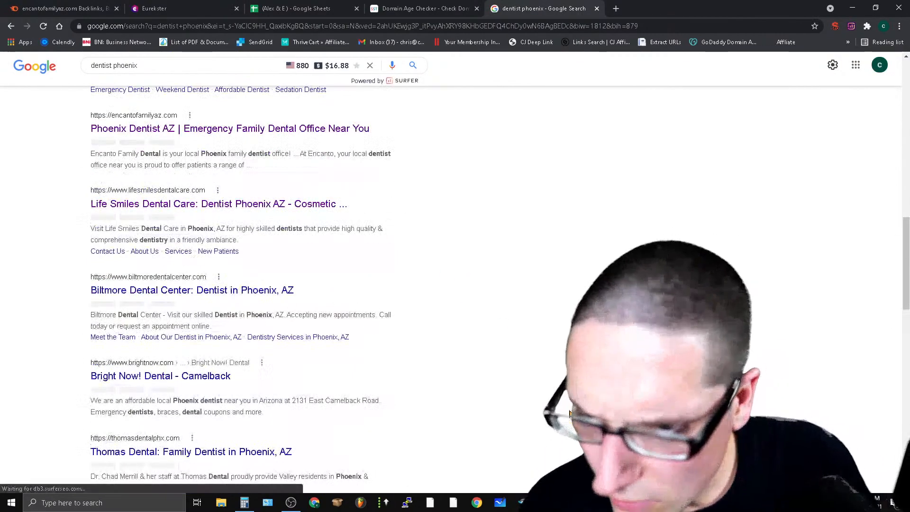
scroll(587, 282, down, 3)
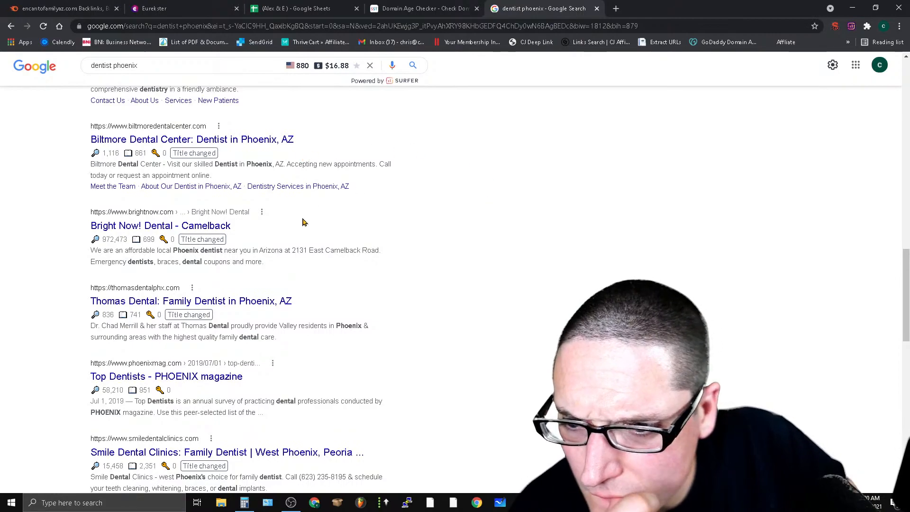
Step: Examine the first-page organic listings from Paradise Ridge down to Devoted Family Dental Phoenix, comparing their Keyword Surfer traffic and word counts
scroll(418, 409, down, 3)
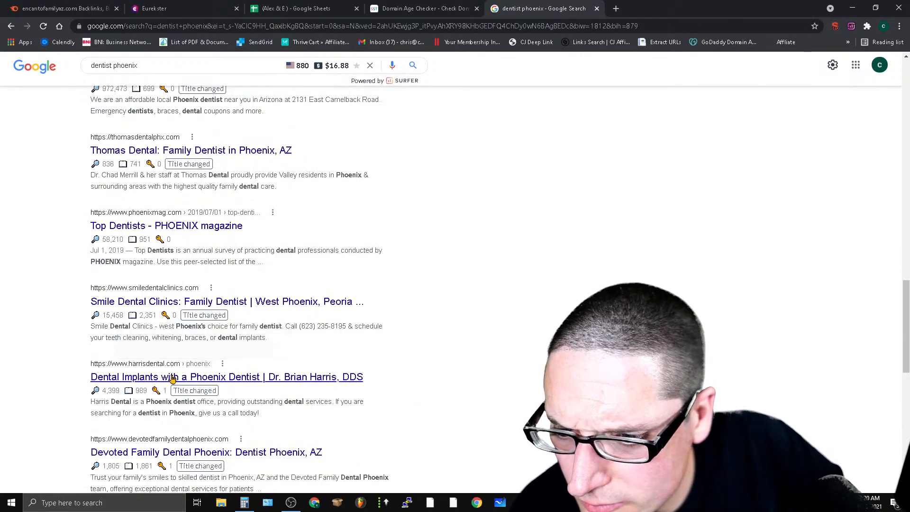
scroll(440, 356, down, 3)
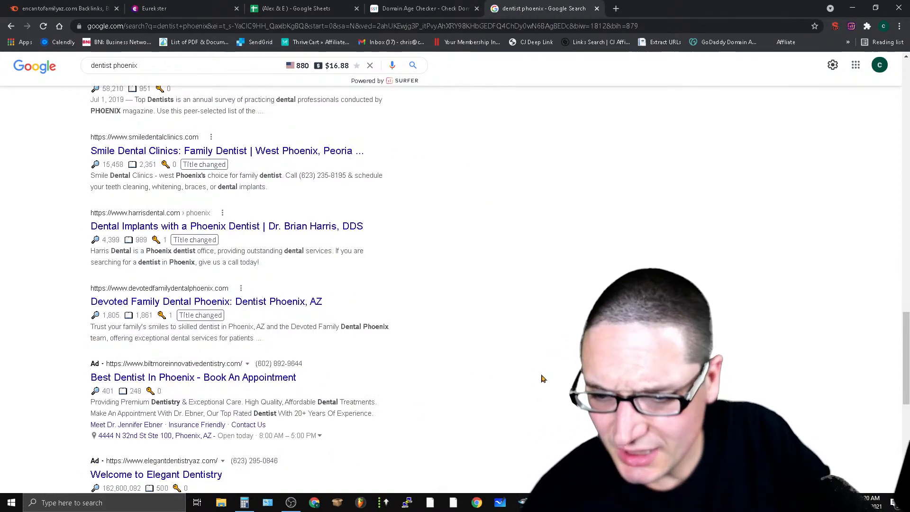
scroll(805, 412, up, 20)
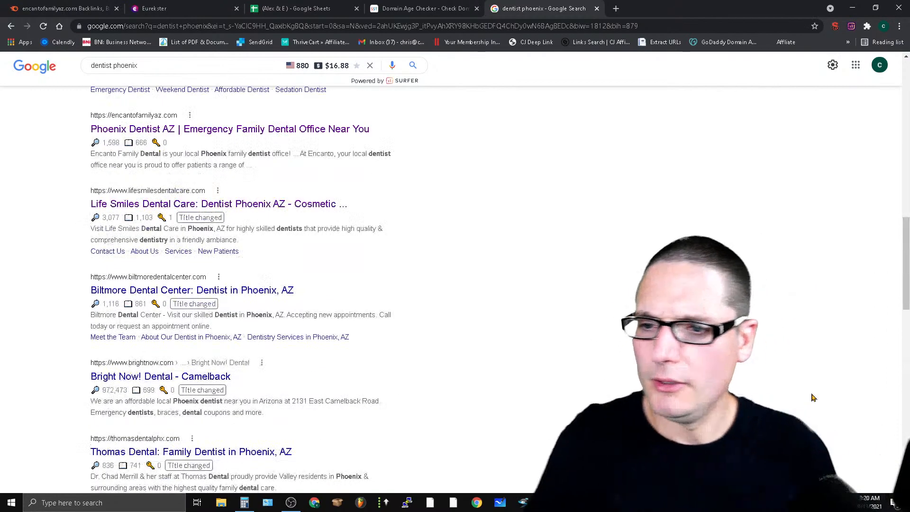
scroll(762, 404, down, 6)
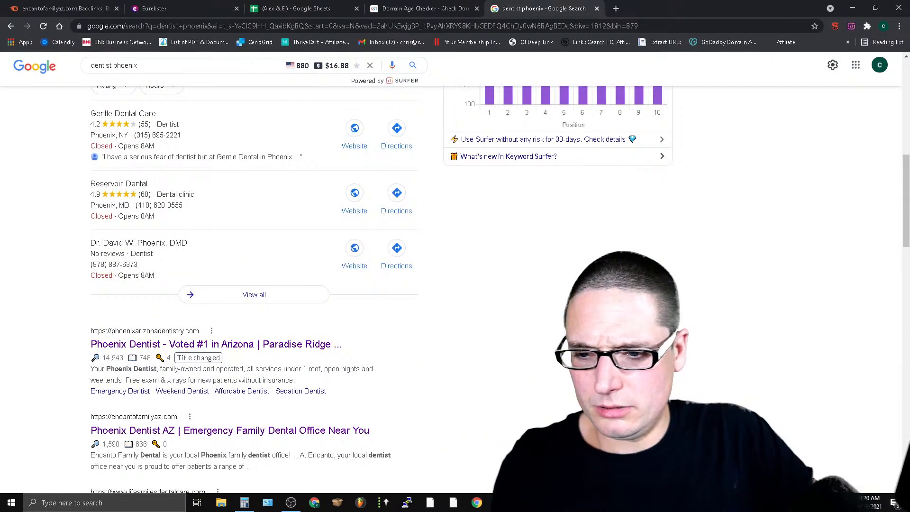
scroll(762, 404, down, 6)
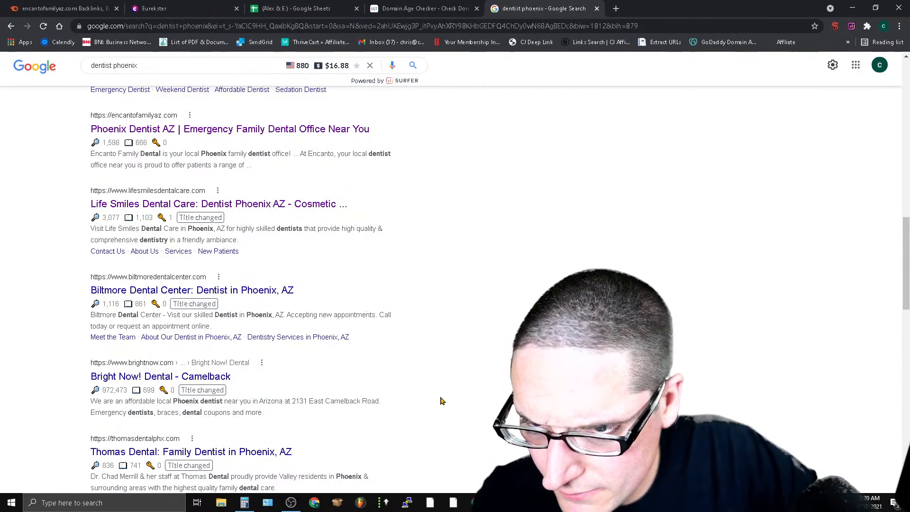
drag(387, 341, 88, 342)
scroll(521, 365, up, 6)
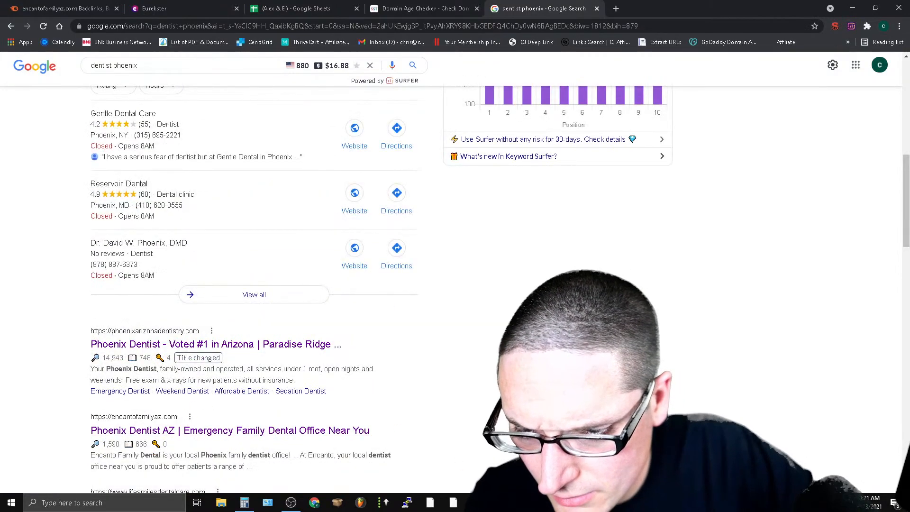
scroll(577, 421, down, 6)
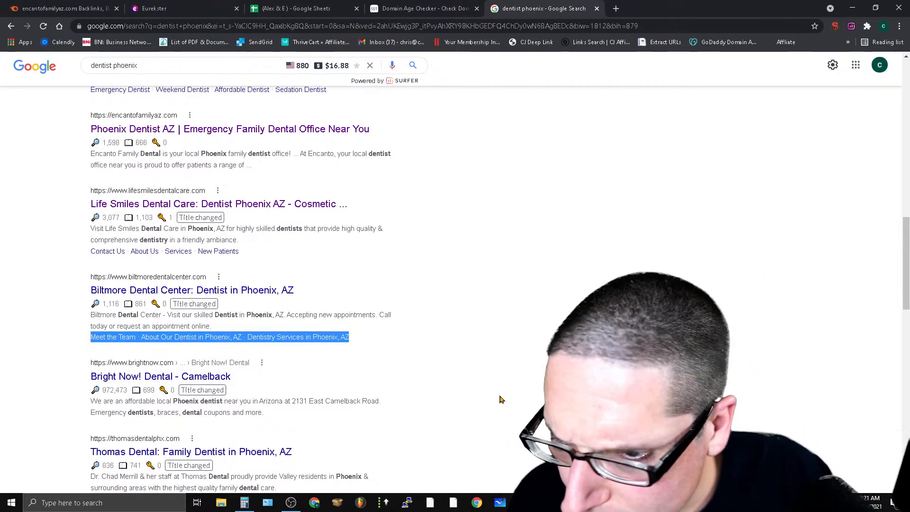
scroll(488, 331, up, 6)
scroll(502, 393, down, 3)
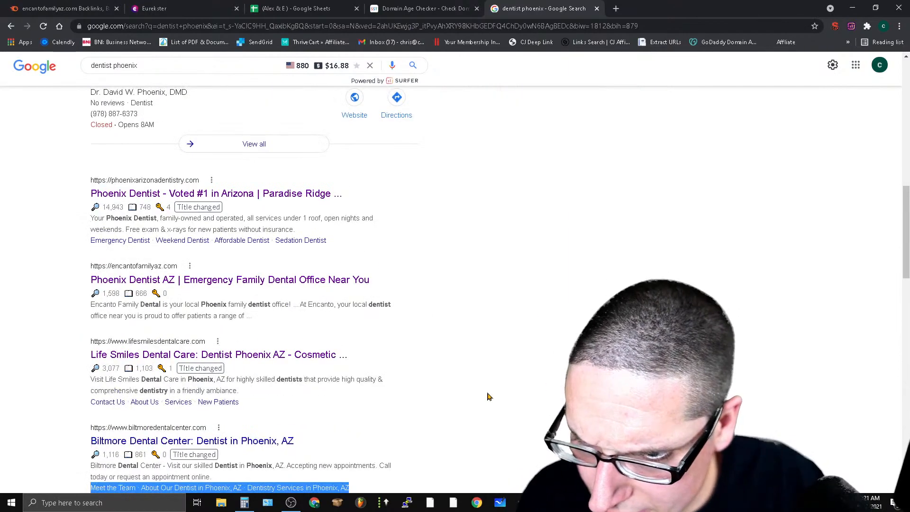
scroll(455, 289, down, 3)
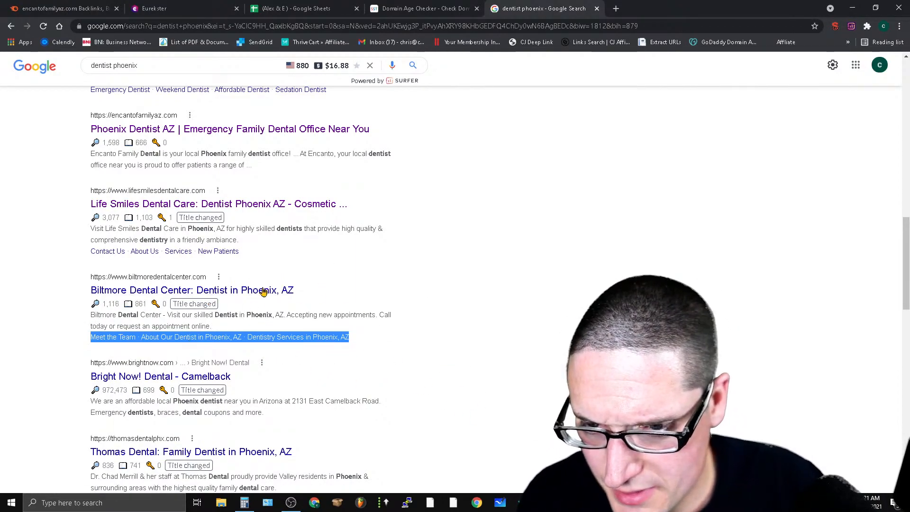
Step: Open the Biltmore Dental Center site from the search results and copy its web address
click(229, 296)
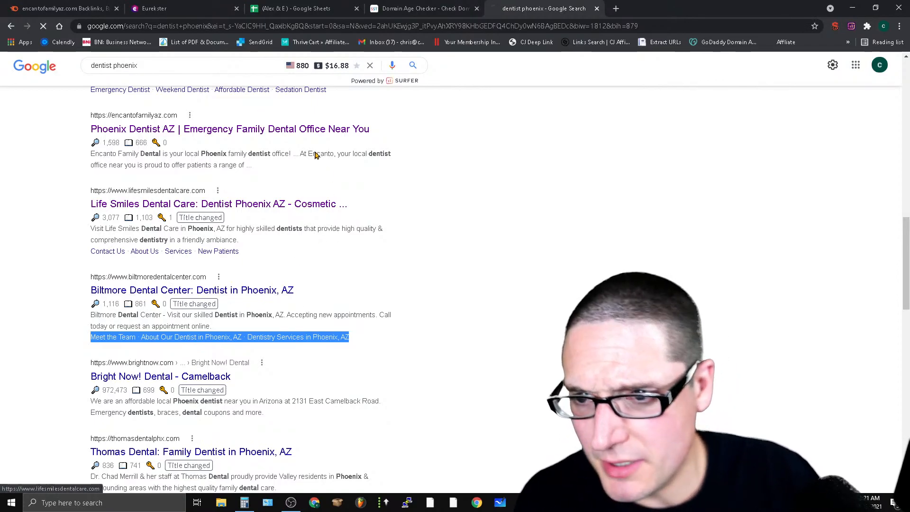
right_click(187, 27)
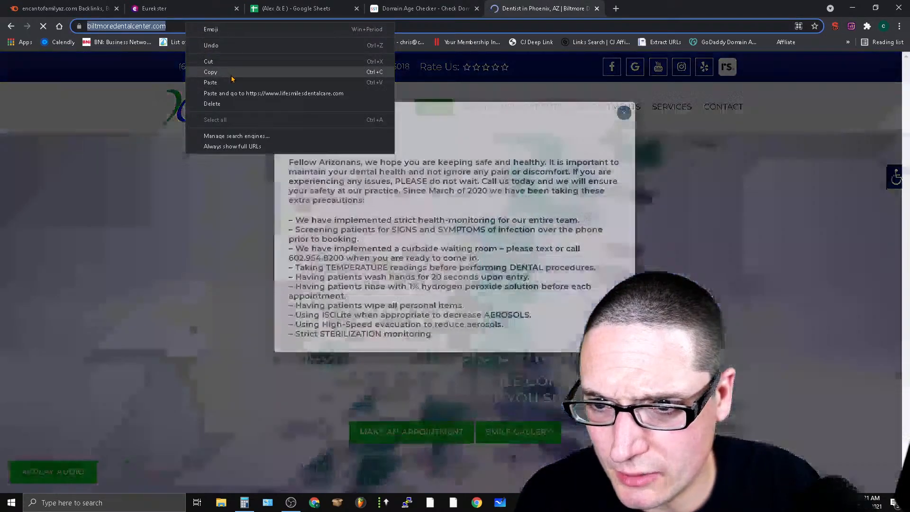
click(222, 72)
key(ctrl+1)
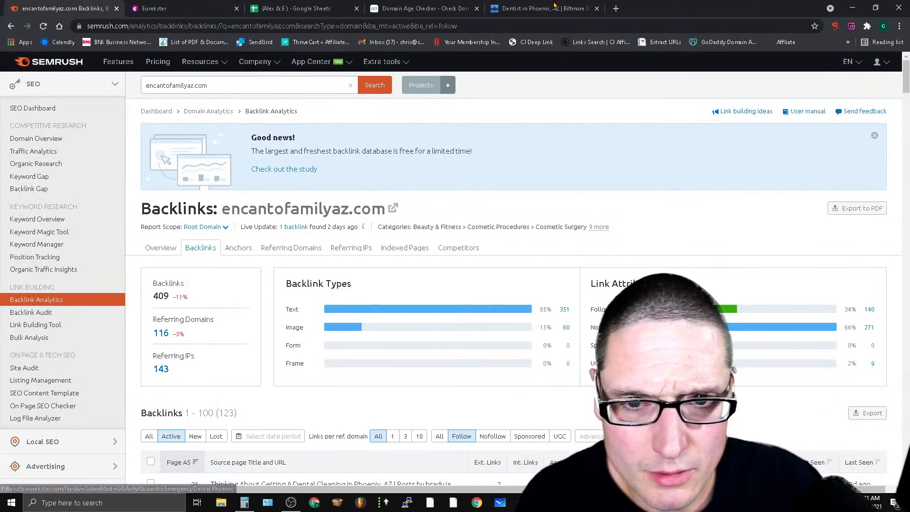
key(ctrl+shift+Tab)
key(ctrl+shift+Tab)
scroll(332, 339, up, 6)
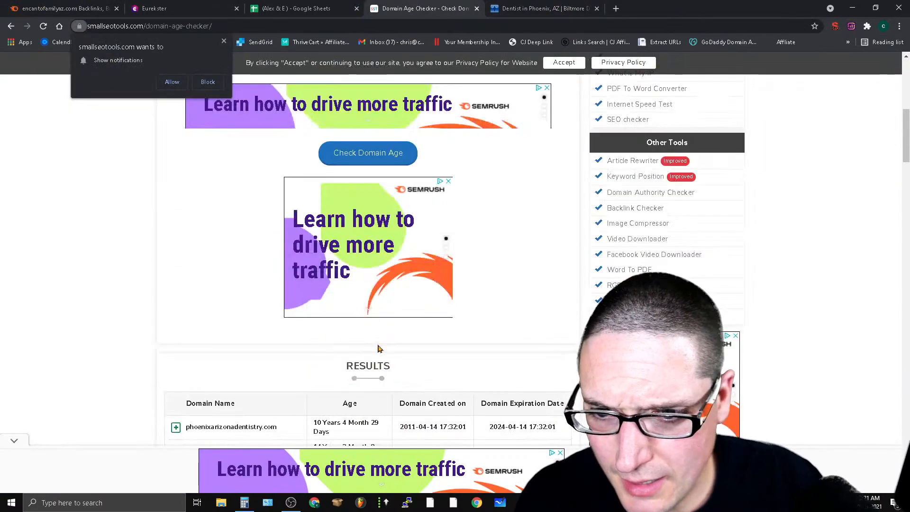
scroll(467, 296, up, 5)
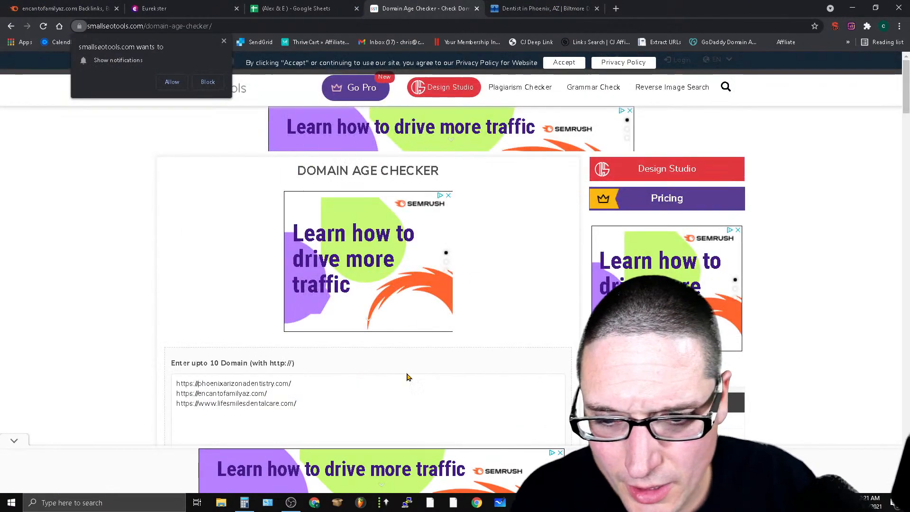
drag(329, 408, 173, 379)
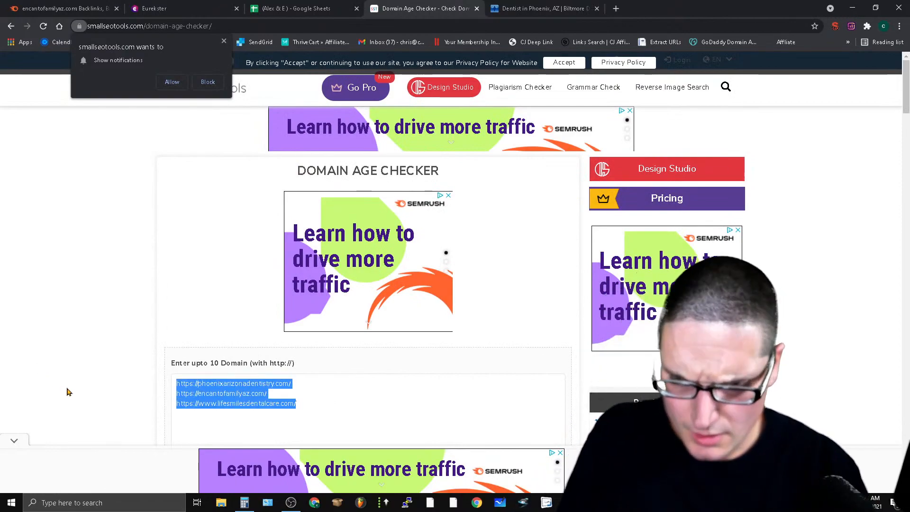
key(ctrl+v)
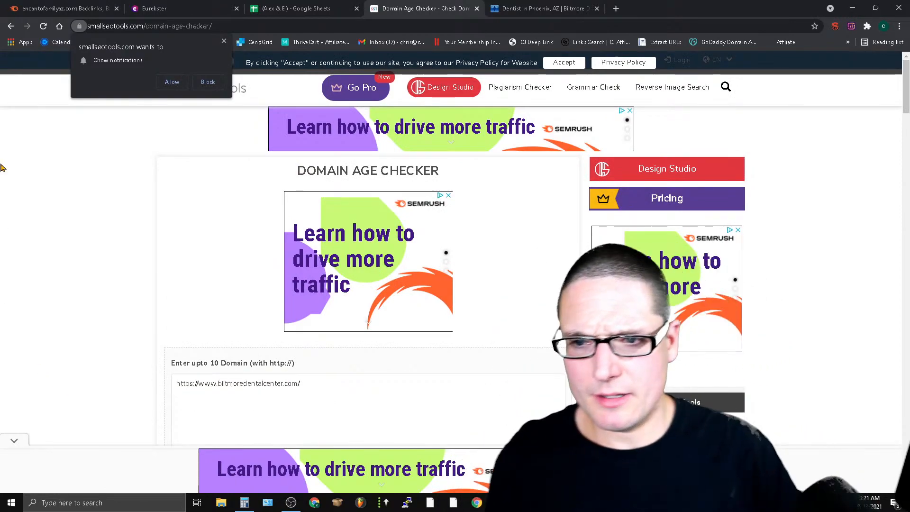
click(224, 41)
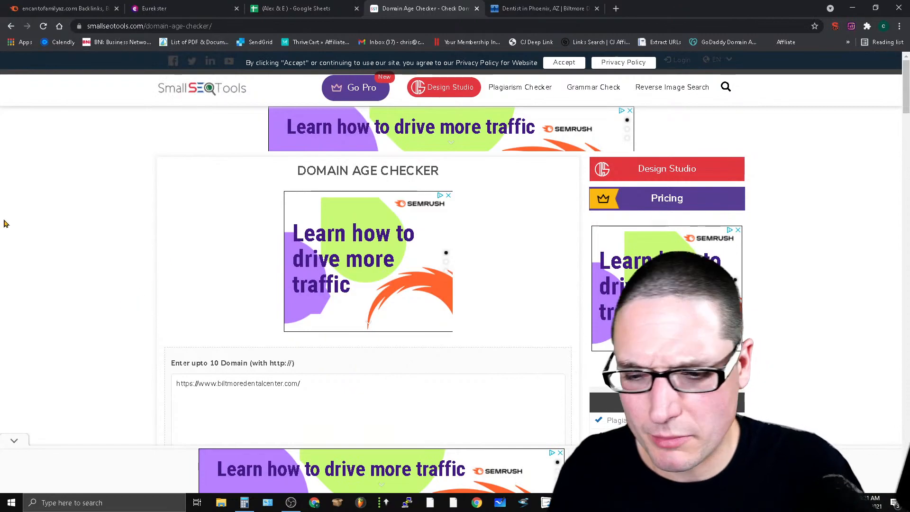
scroll(278, 192, down, 6)
click(408, 267)
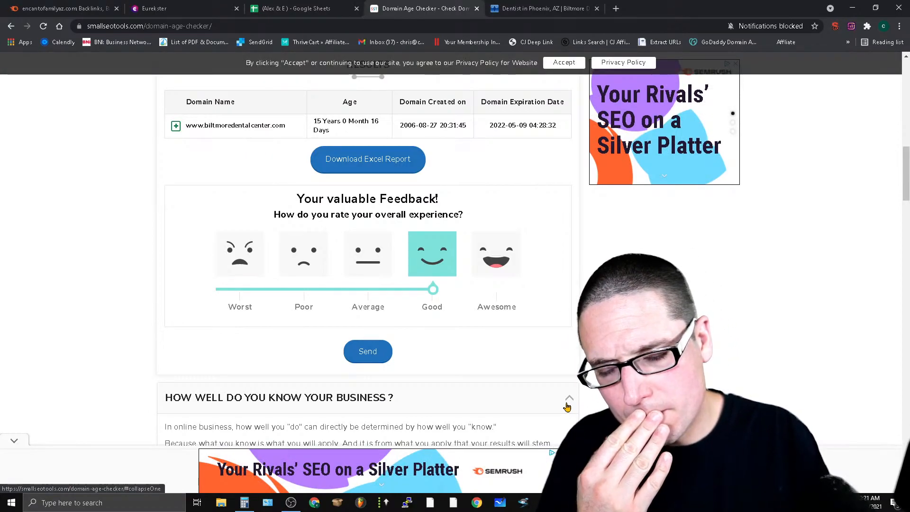
Step: Enter the note "All top domains are 10 years old +" in cell A8 of the audit spreadsheet
click(95, 8)
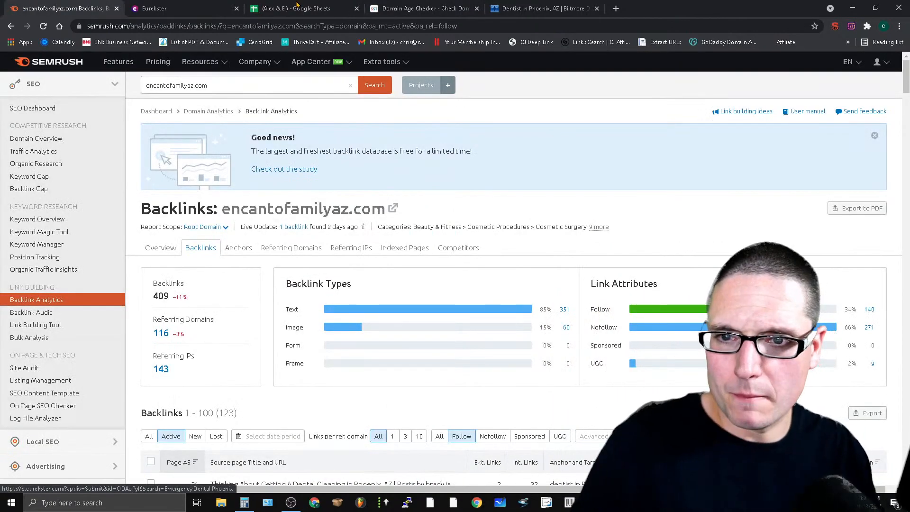
click(296, 6)
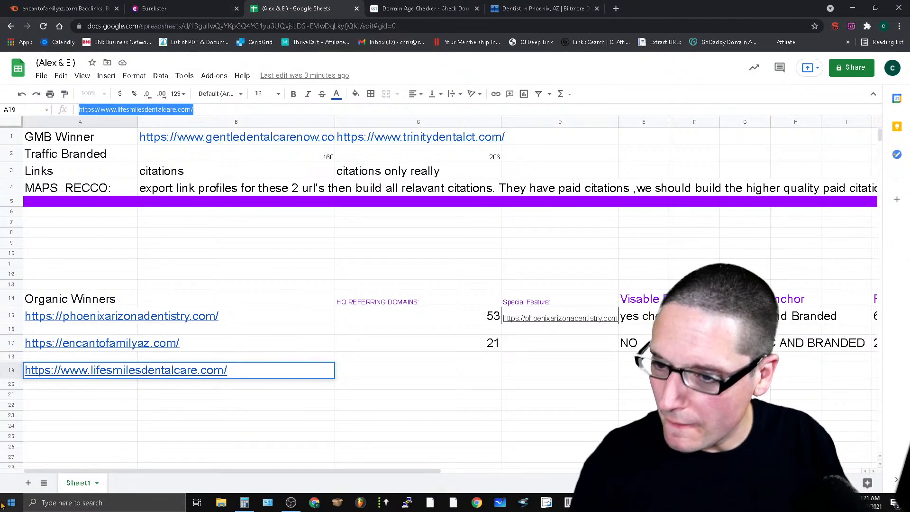
click(32, 233)
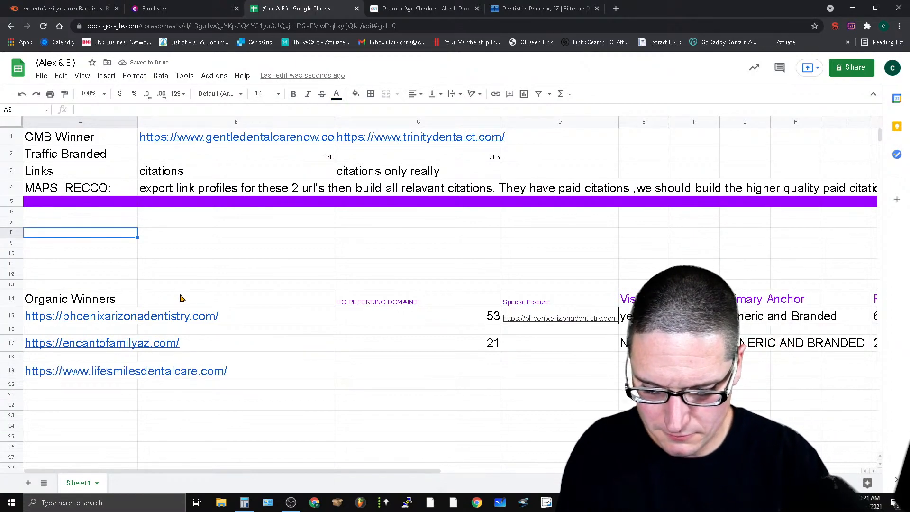
text(All top)
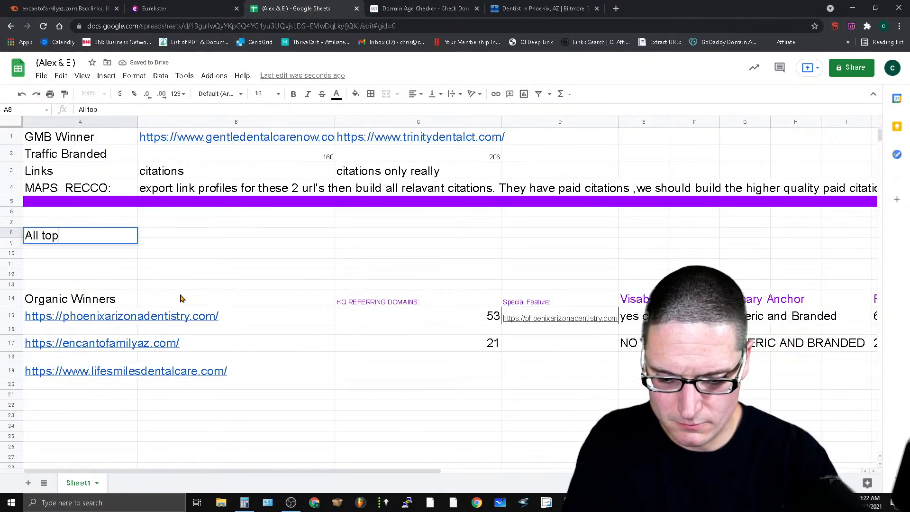
text( domains are 10 years old +)
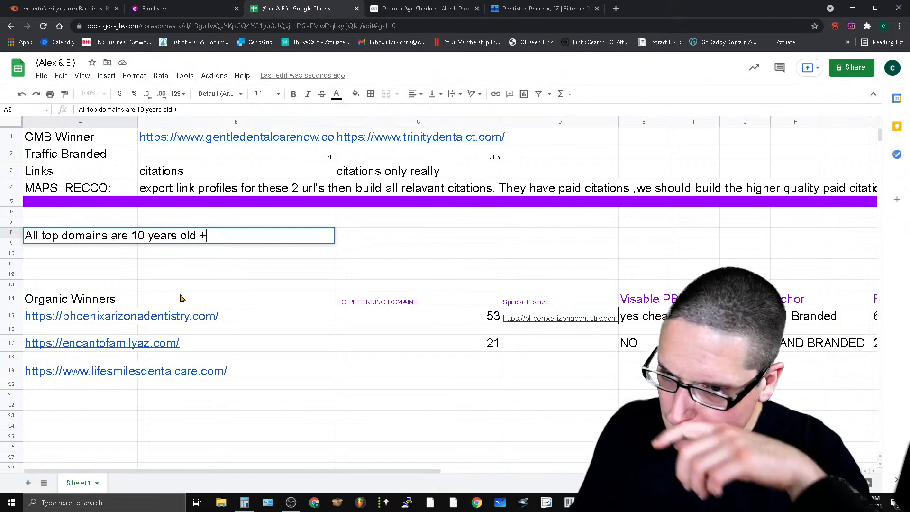
Step: Fill the whole of row 8, holding the domain age note, with red
click(10, 233)
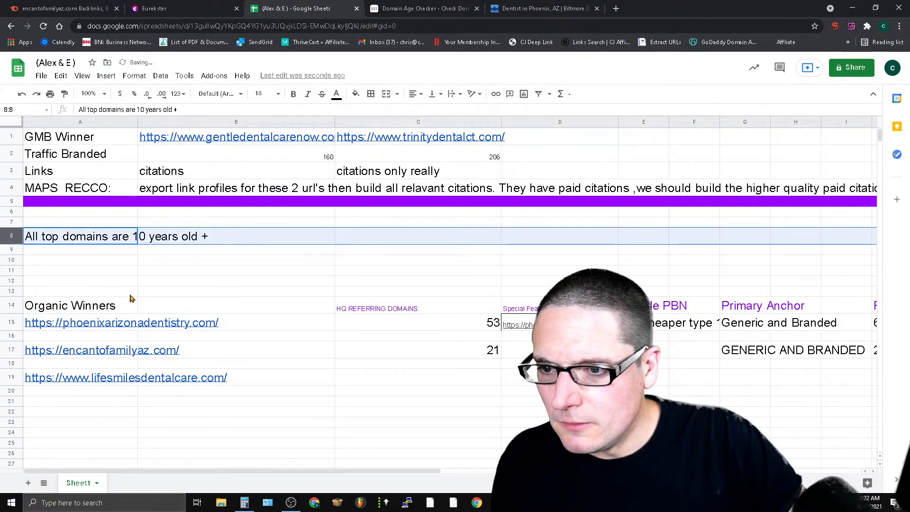
click(356, 94)
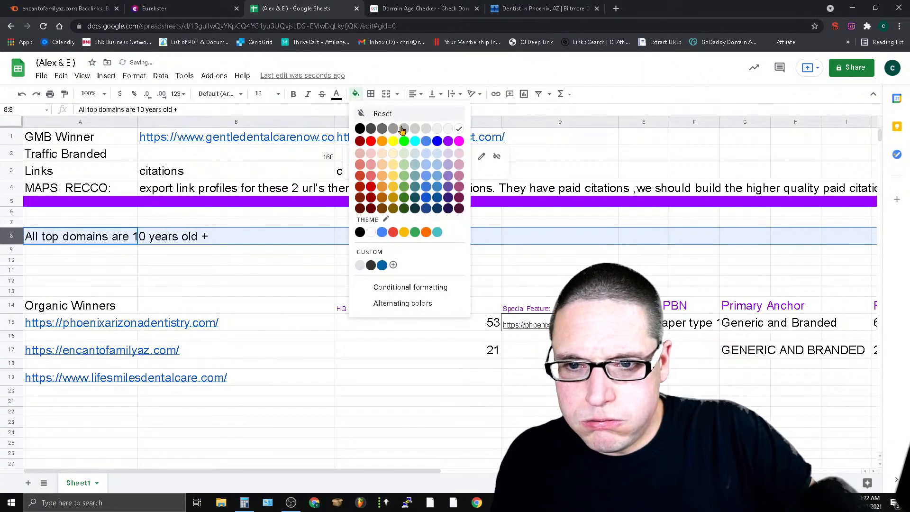
click(370, 141)
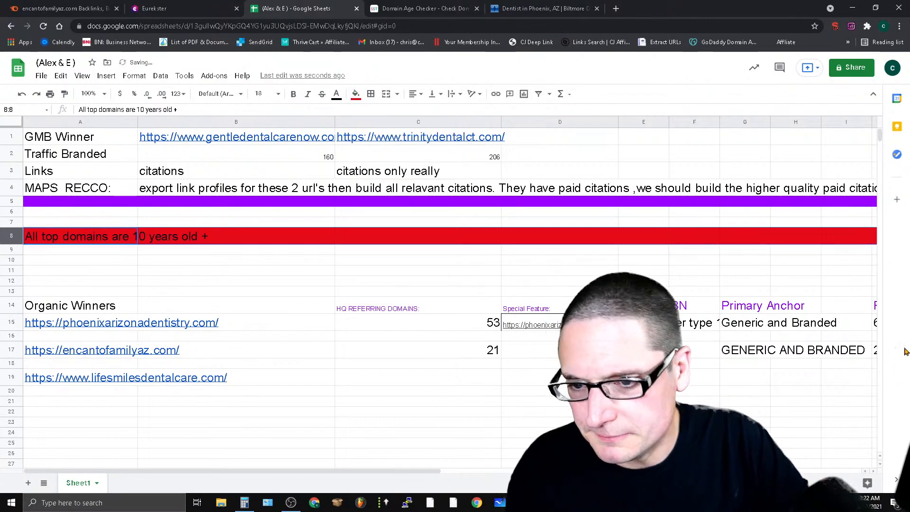
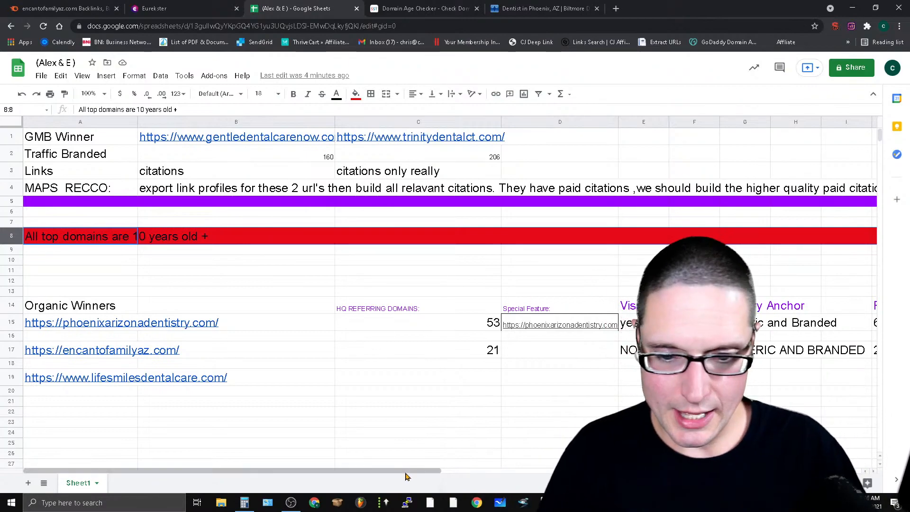
Step: Add the column heading "are they currently builing backlinks" in cell T14 of the organic winners table
drag(406, 471, 828, 471)
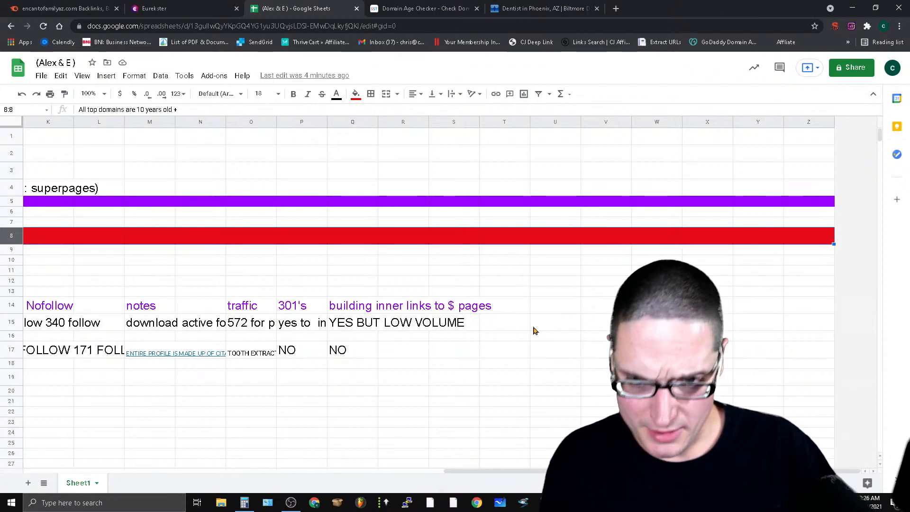
click(536, 310)
click(519, 309)
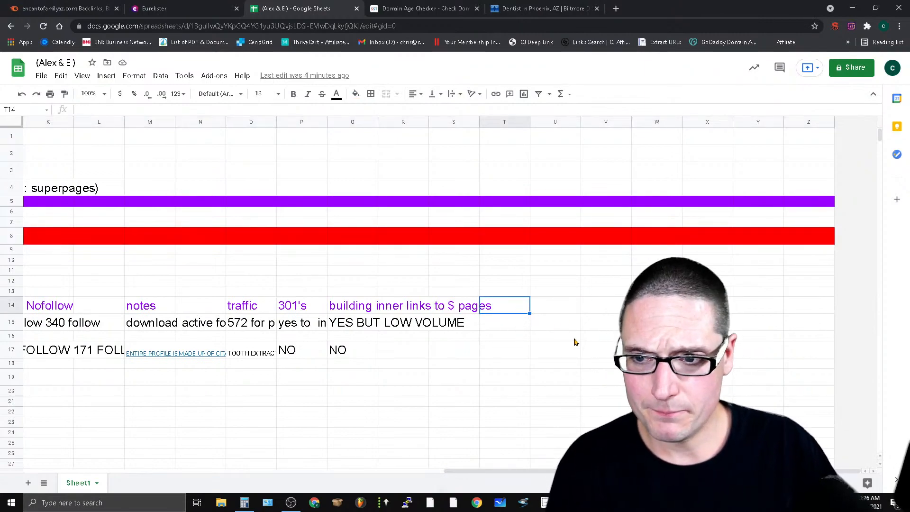
text(are they currently buil)
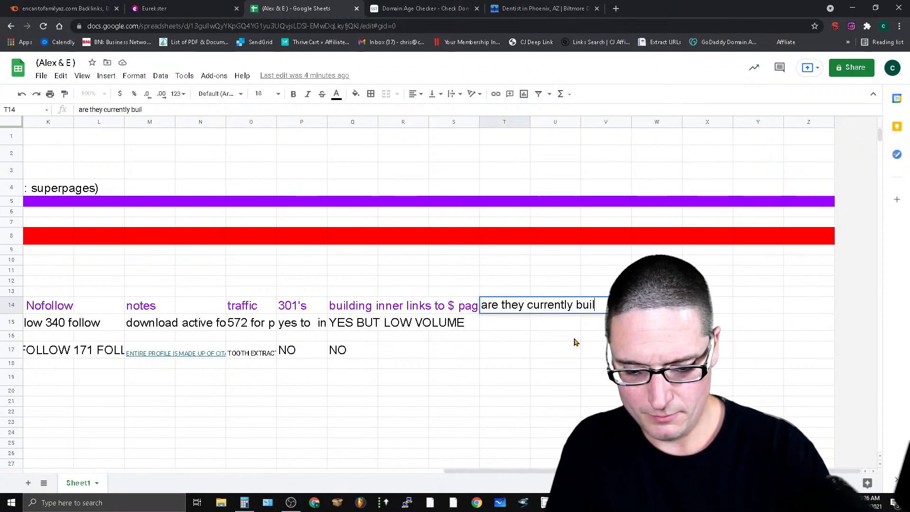
text(ing backlinks)
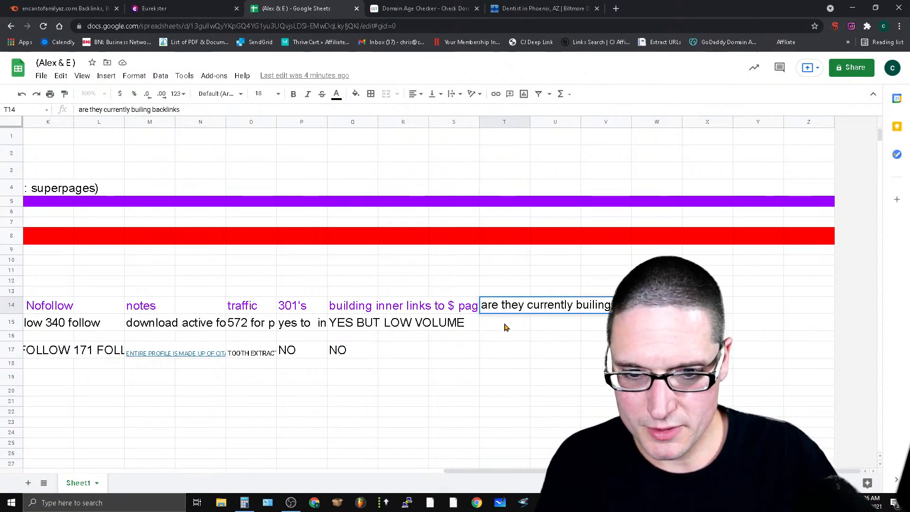
Step: Enter "yes" in T15 for phoenixarizonadentistry.com and "no" in T17 for encantofamilyaz.com under the current backlink-building heading
click(506, 327)
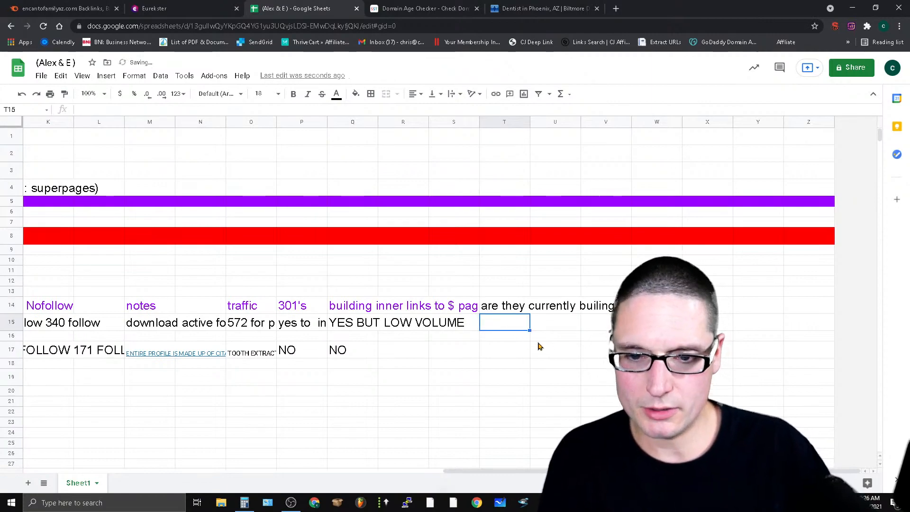
text(yes)
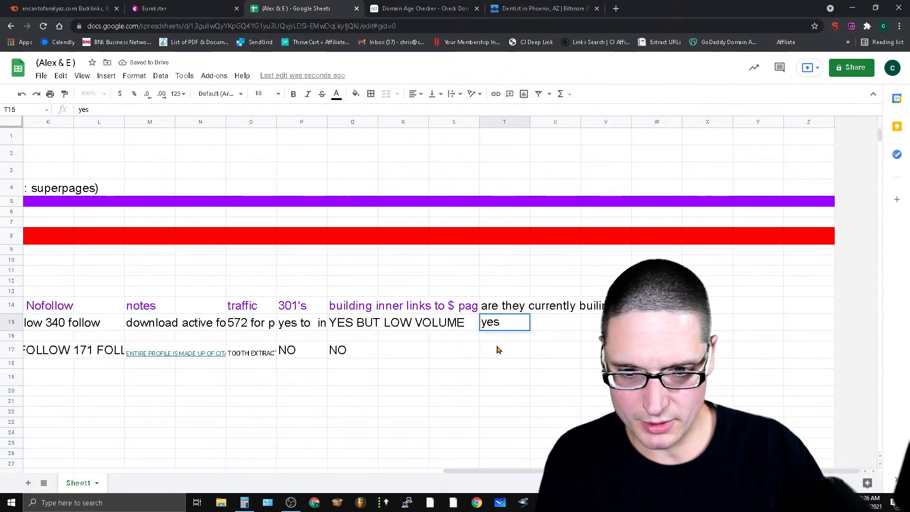
click(498, 350)
text(no)
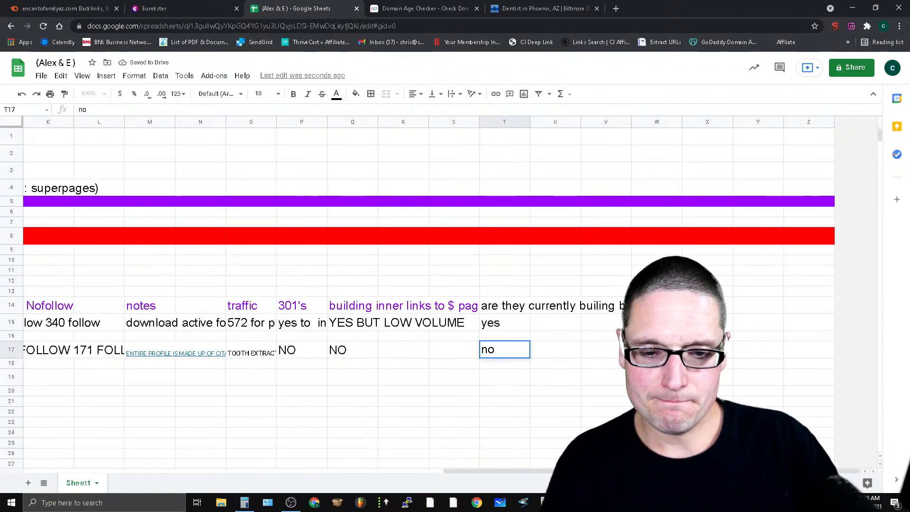
drag(682, 471, 373, 473)
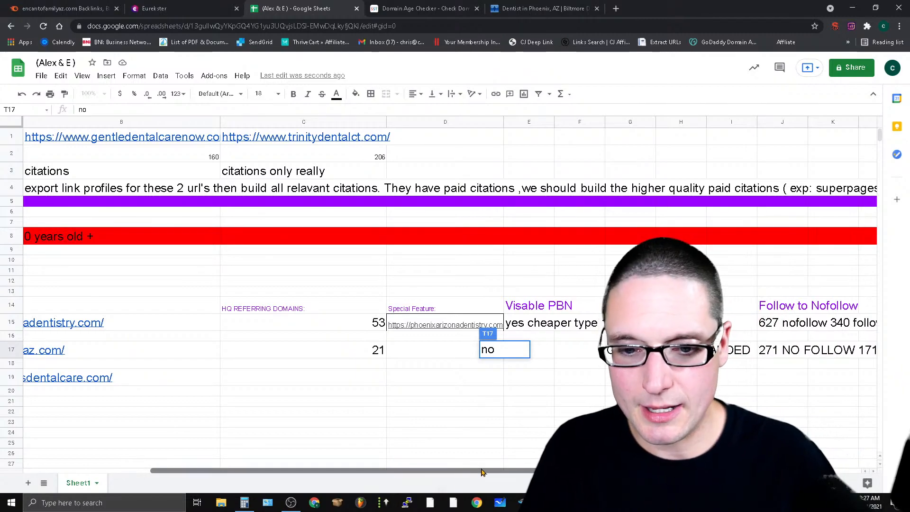
Step: Review the organic winners' entries for referring domains, visible PBN, primary anchor, follow to nofollow, notes and traffic
drag(481, 471, 546, 471)
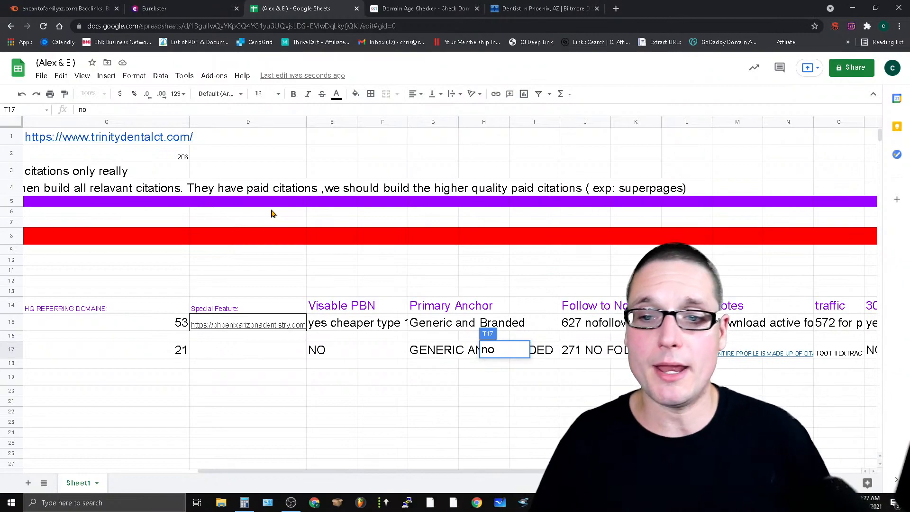
drag(456, 471, 291, 315)
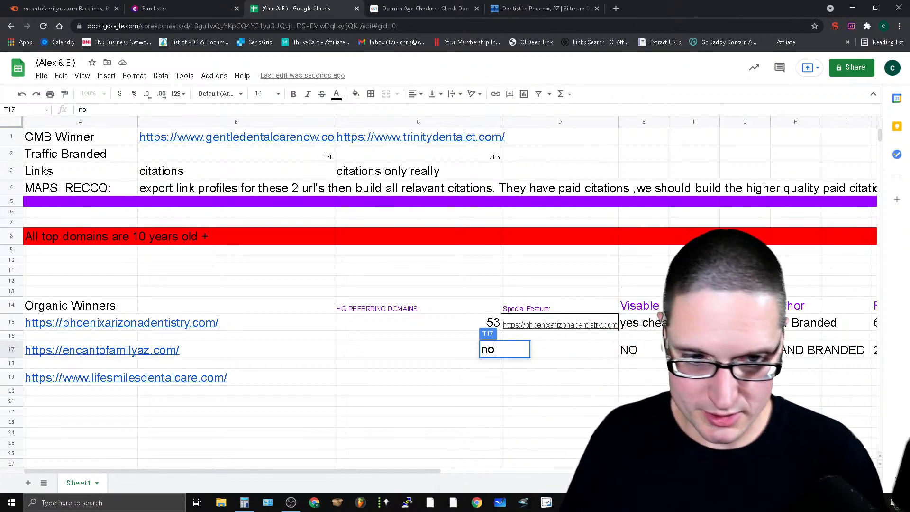
scroll(390, 471, right, 5)
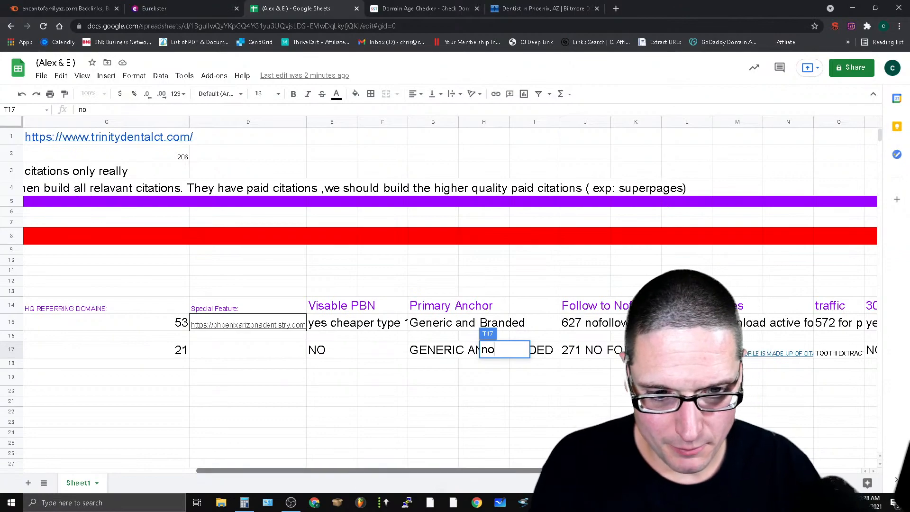
scroll(450, 284, right, 3)
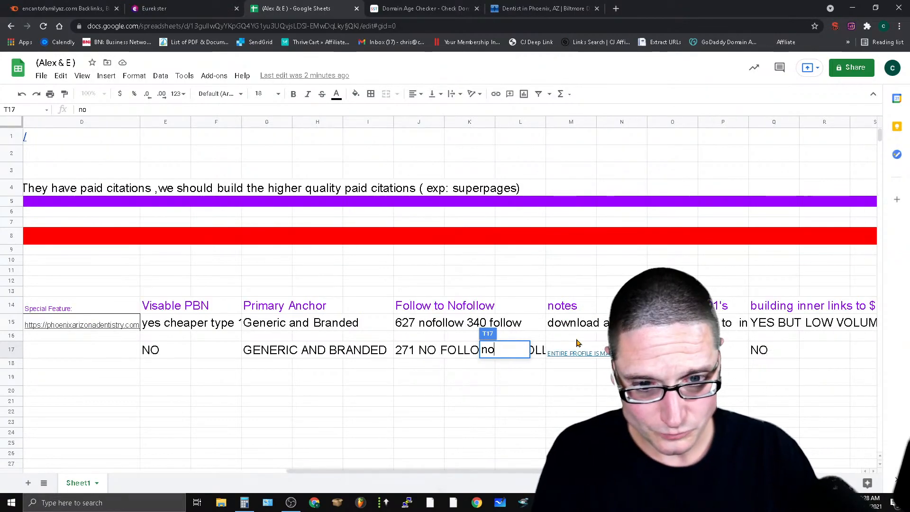
click(568, 324)
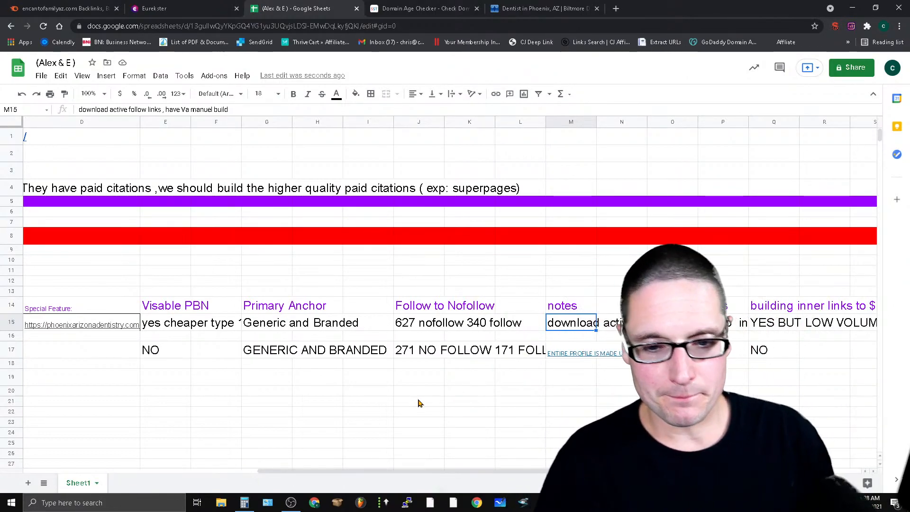
click(565, 355)
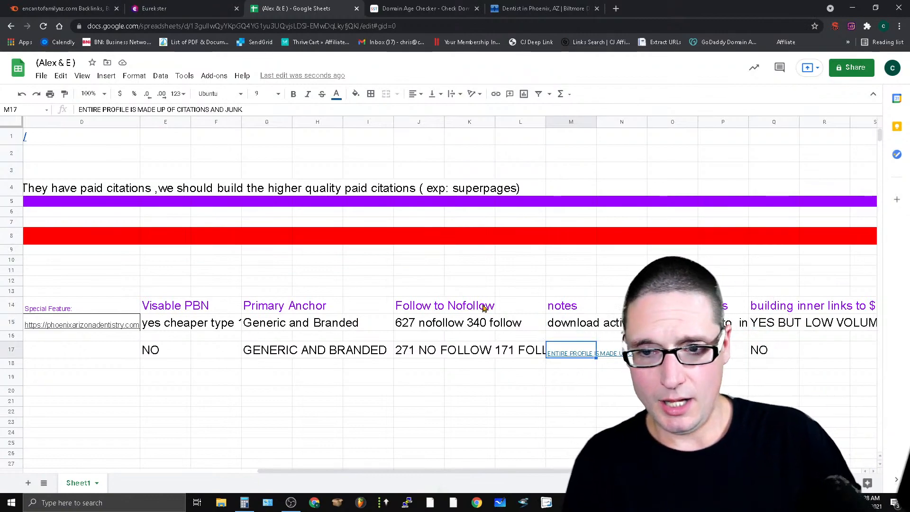
drag(242, 110, 78, 109)
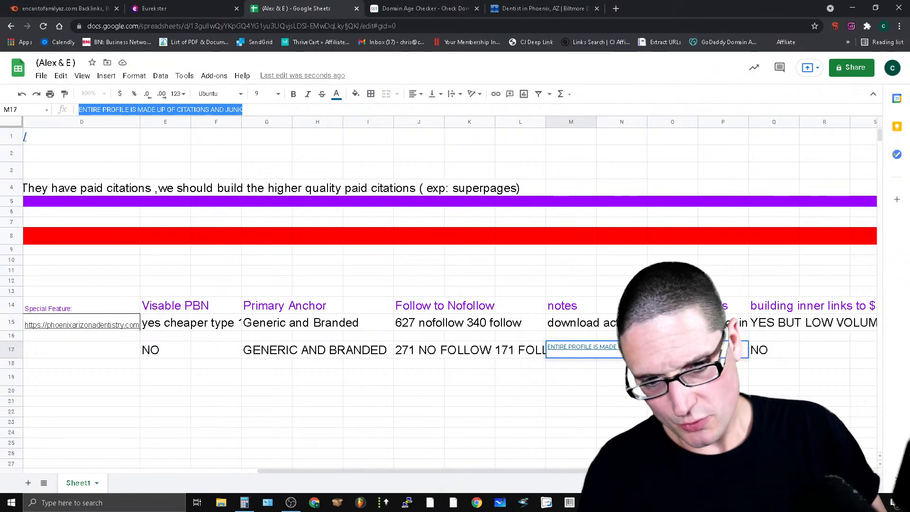
click(672, 306)
click(672, 322)
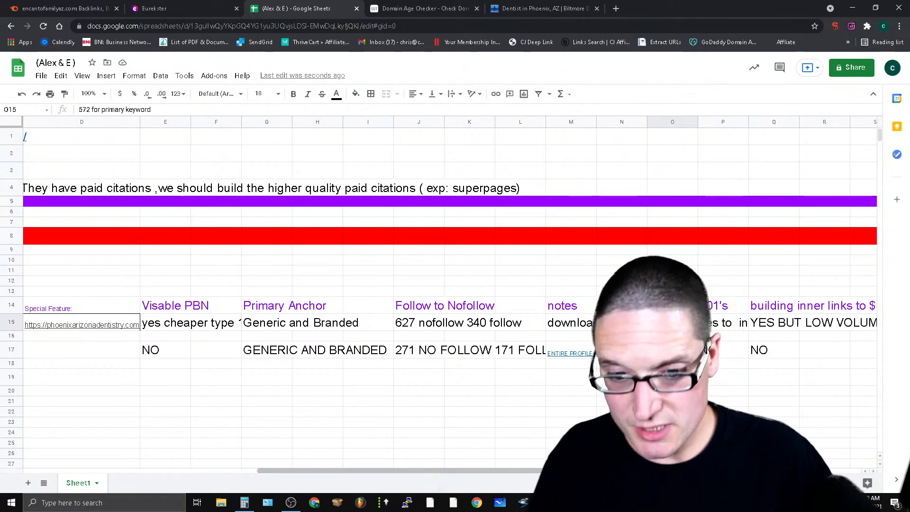
Step: Examine the organic winners' entries for 301's, inner links to $ pages and current backlink building
scroll(426, 284, right, 3)
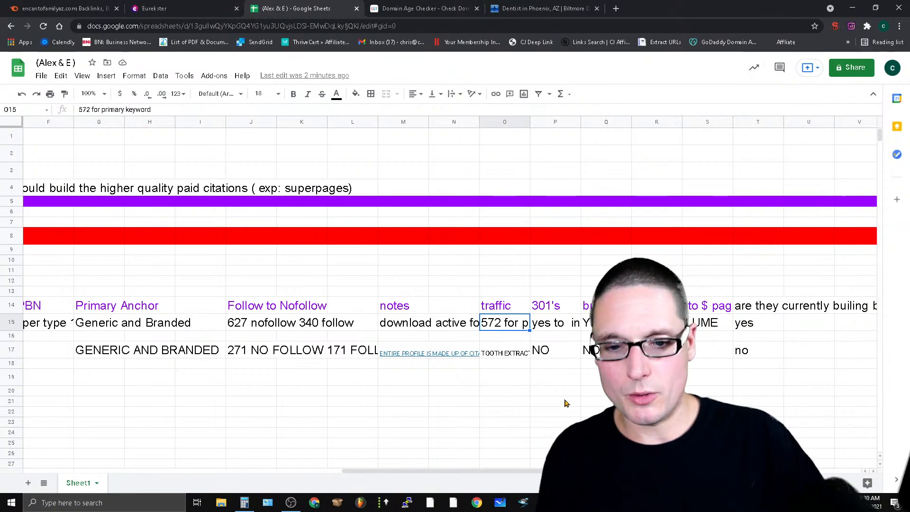
click(541, 331)
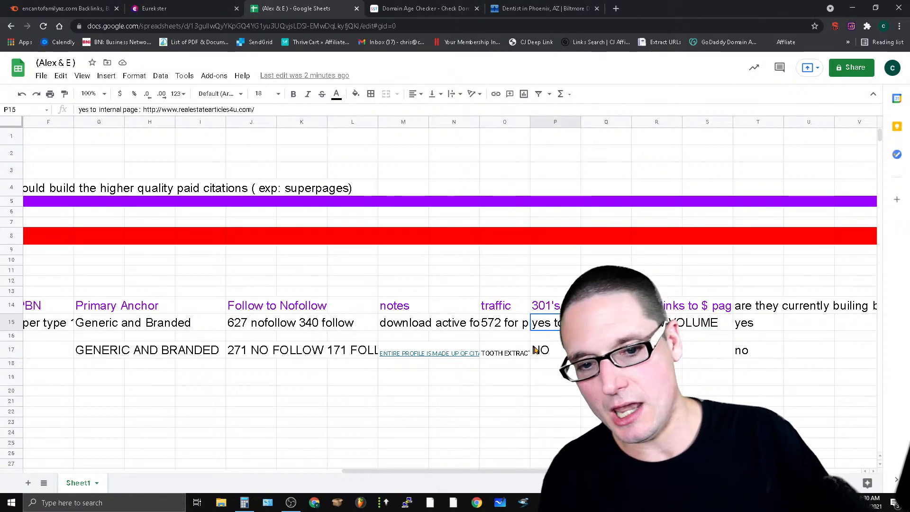
click(534, 350)
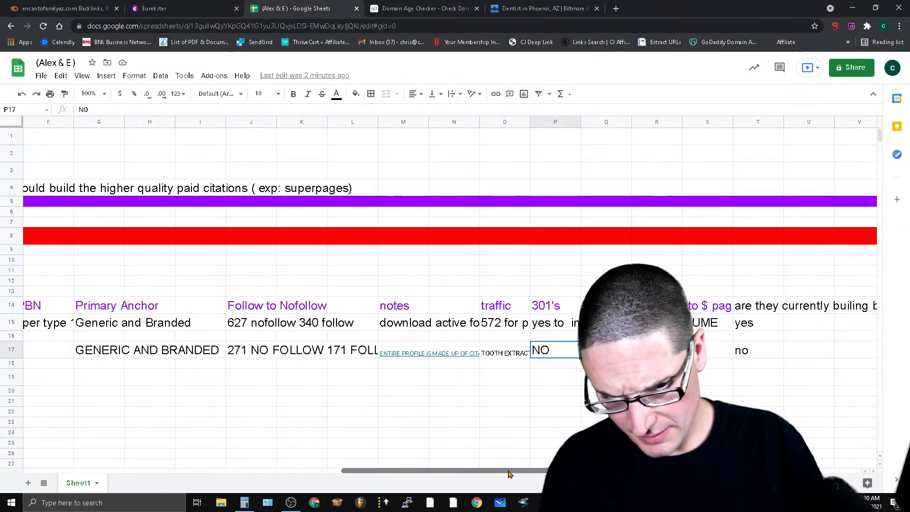
drag(506, 472, 122, 446)
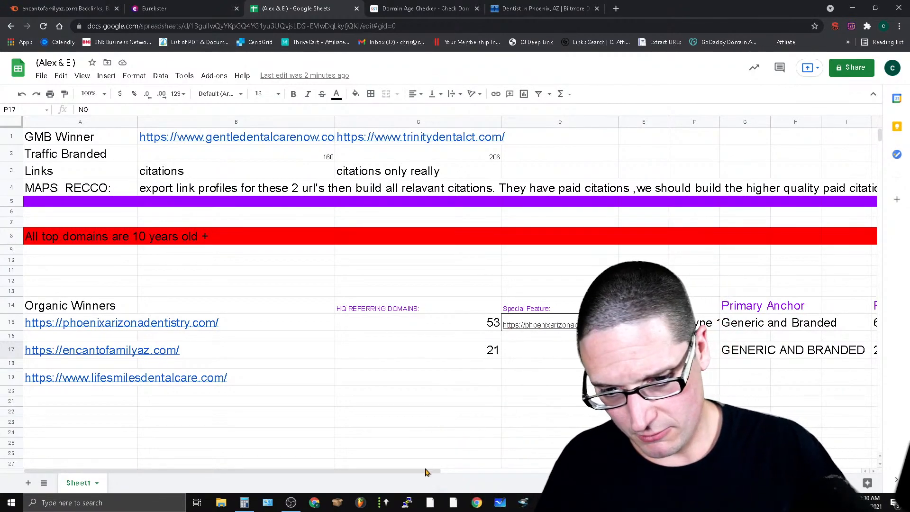
drag(429, 472, 795, 472)
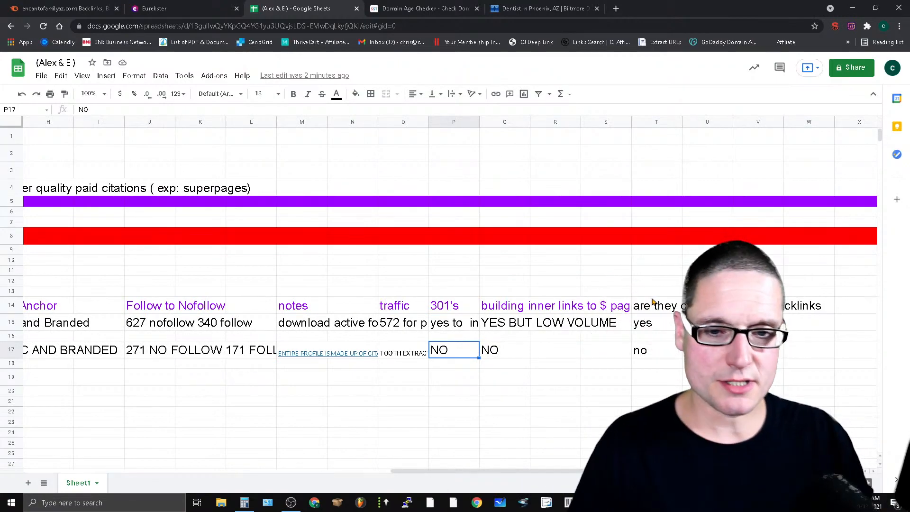
click(652, 303)
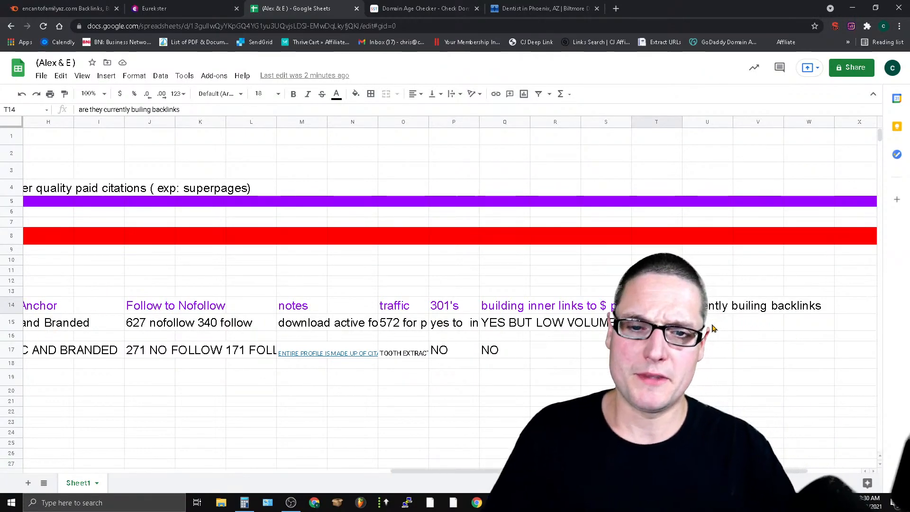
click(585, 308)
click(557, 308)
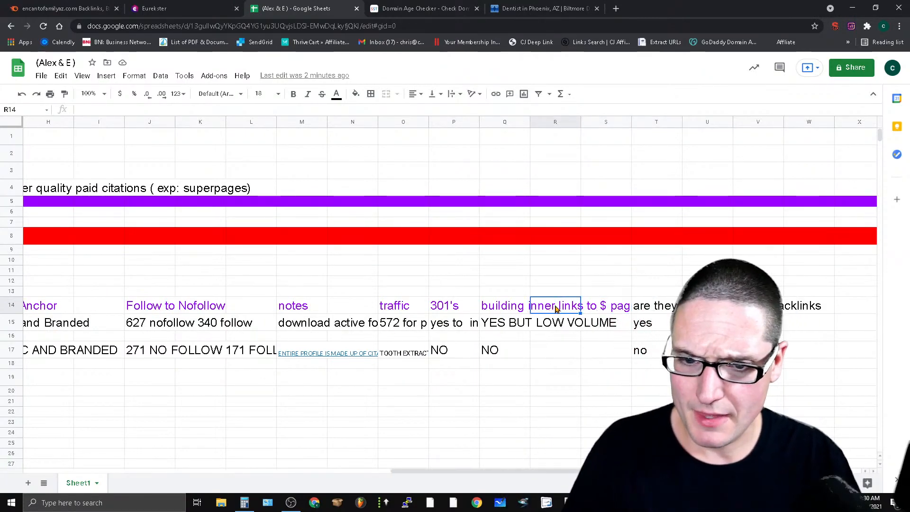
key(Left)
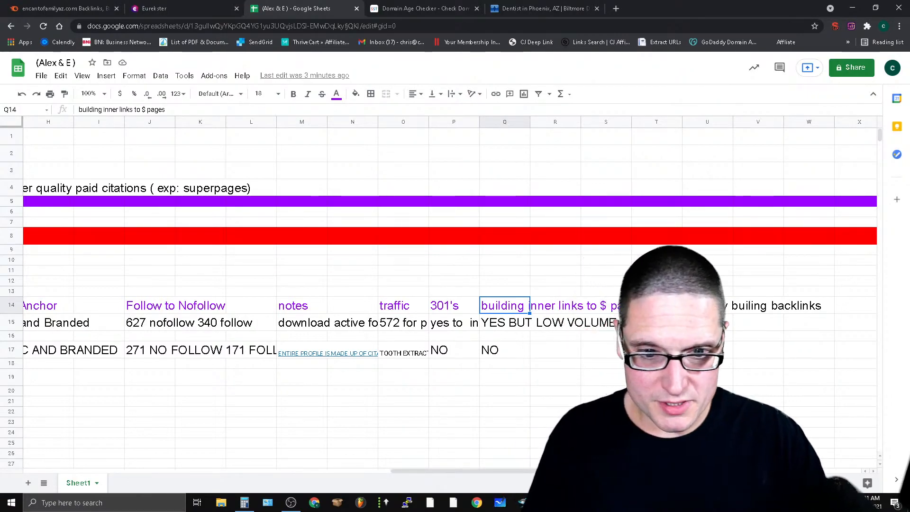
click(657, 322)
click(606, 322)
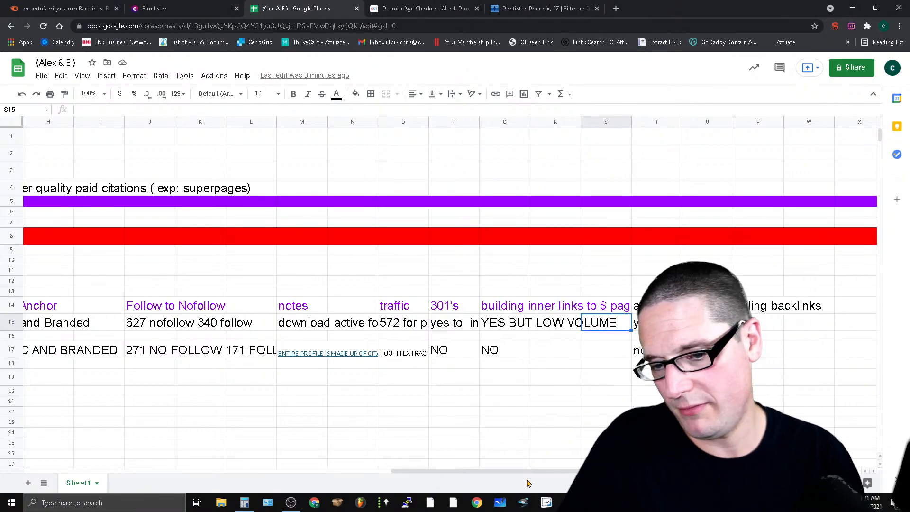
Step: Enter the label "GMB:" in cell A23, below the organic winners list
drag(532, 472, 94, 474)
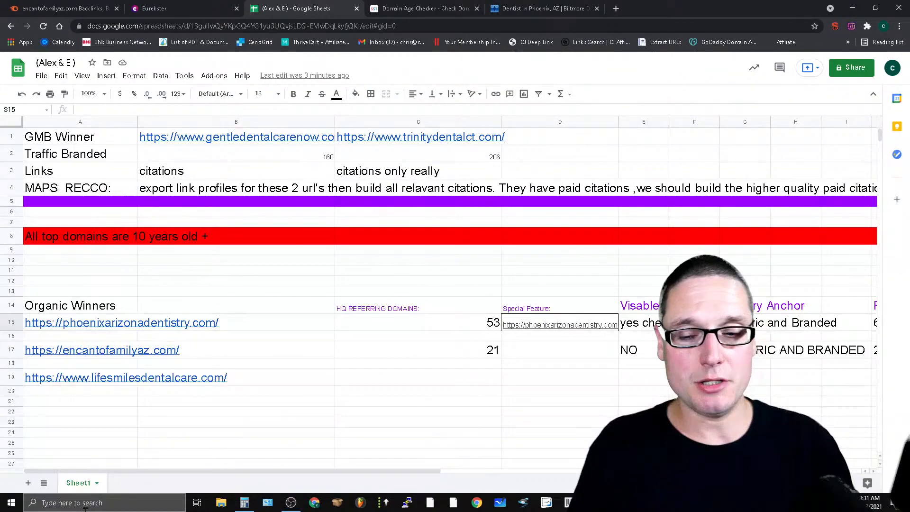
scroll(386, 209, down, 2)
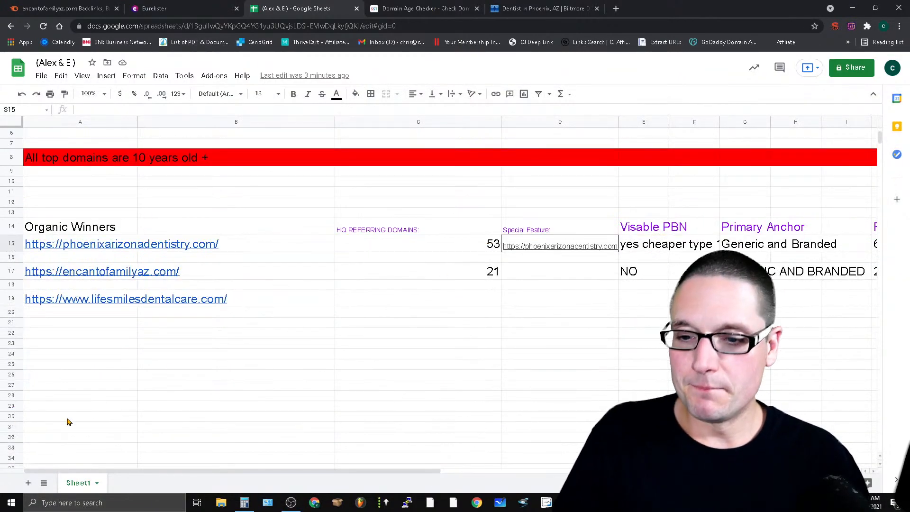
click(43, 346)
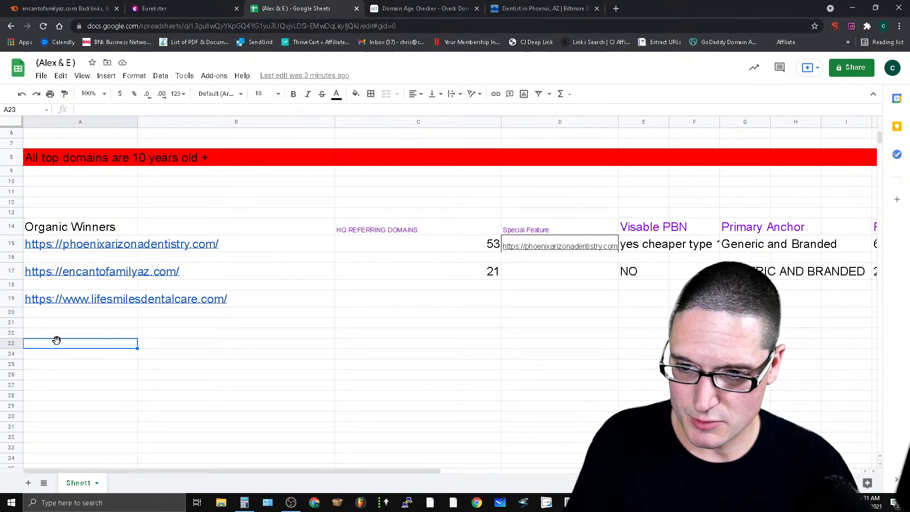
click(256, 449)
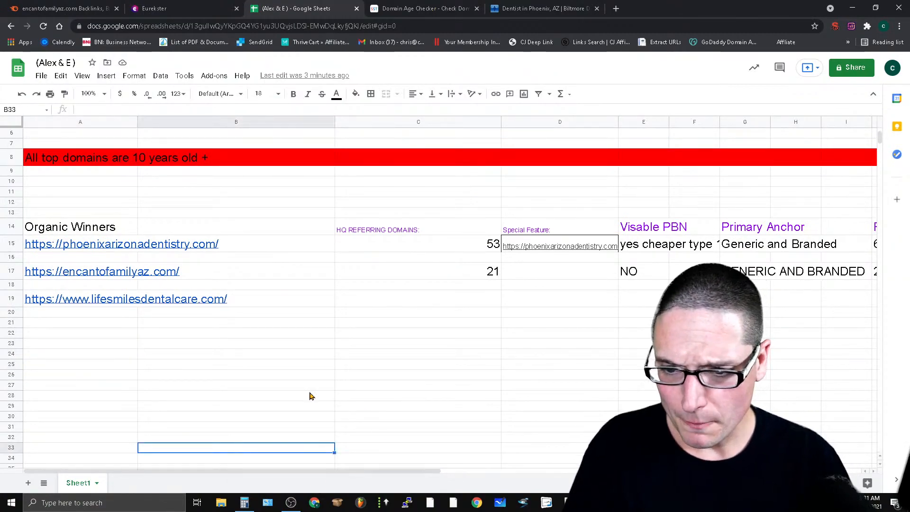
click(39, 343)
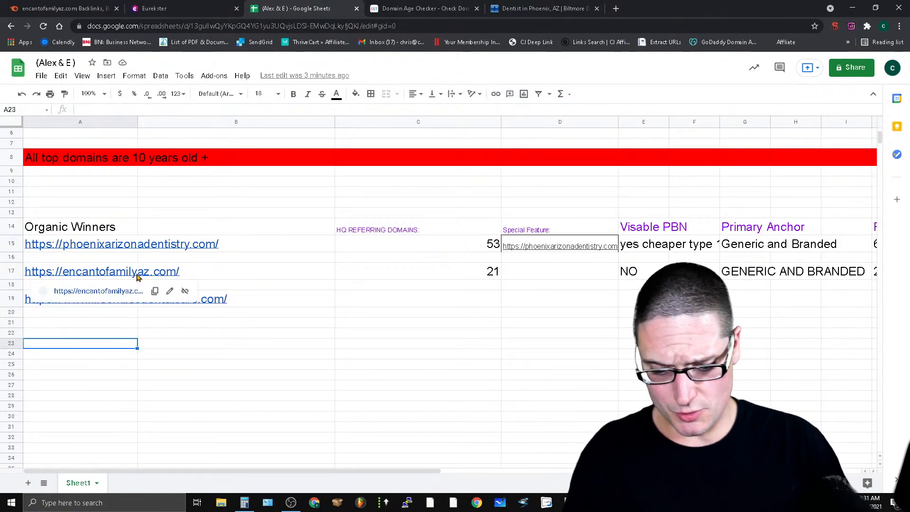
text(GM)
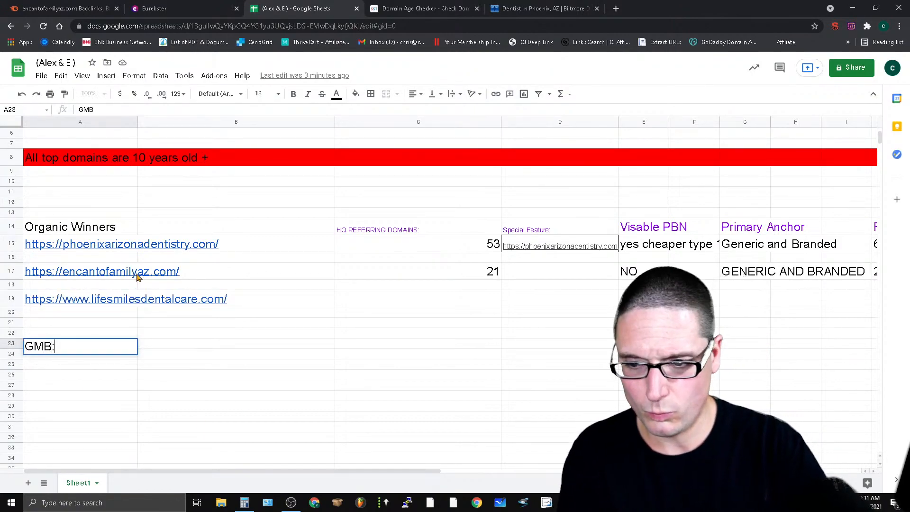
text(B:)
click(166, 353)
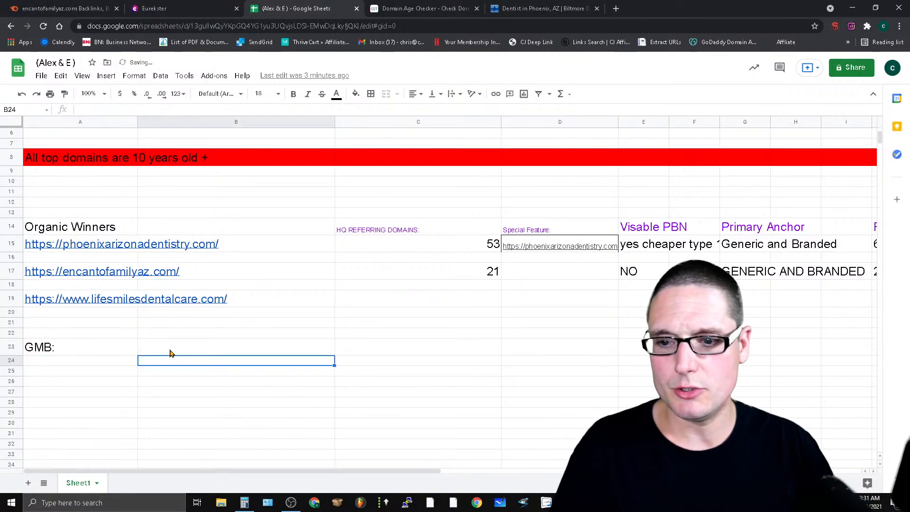
Step: Switch to Calculator and average the two GMB winners' branded traffic by adding 206 and 160 and dividing by 2
scroll(658, 342, up, 3)
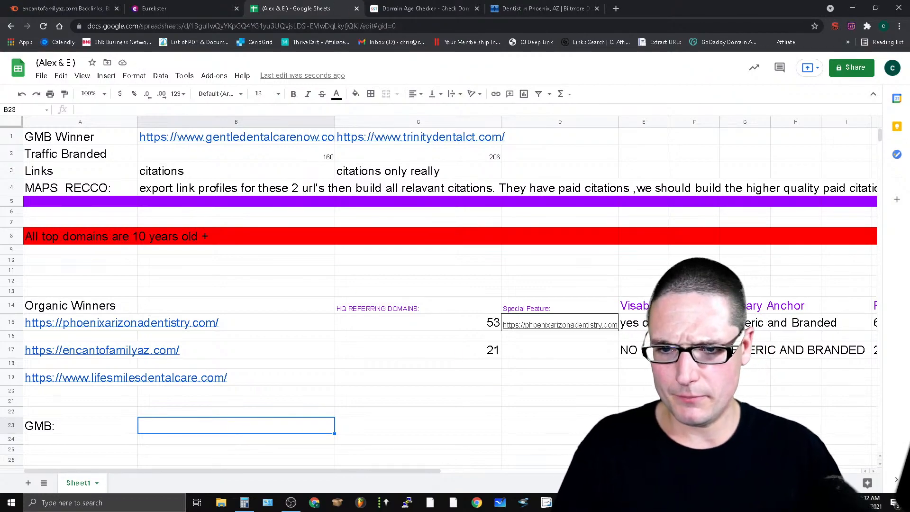
click(244, 502)
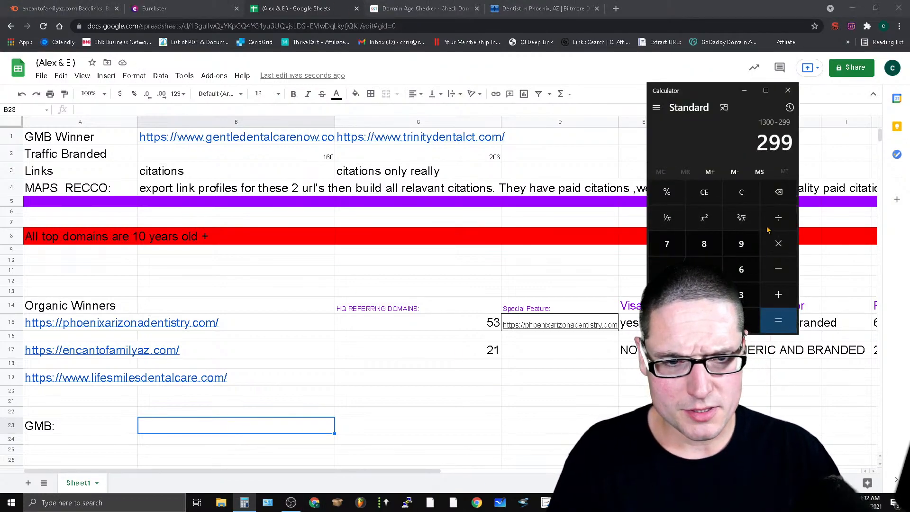
click(741, 192)
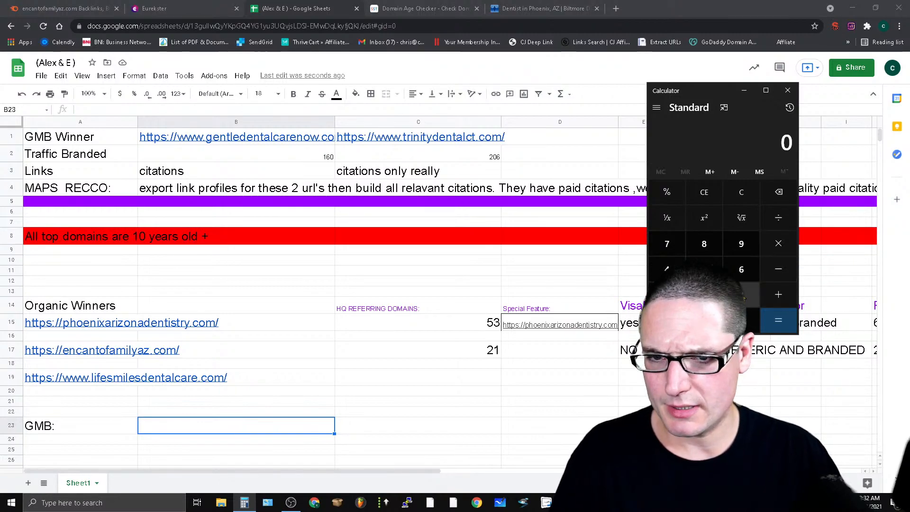
click(704, 320)
click(743, 270)
click(778, 294)
click(666, 294)
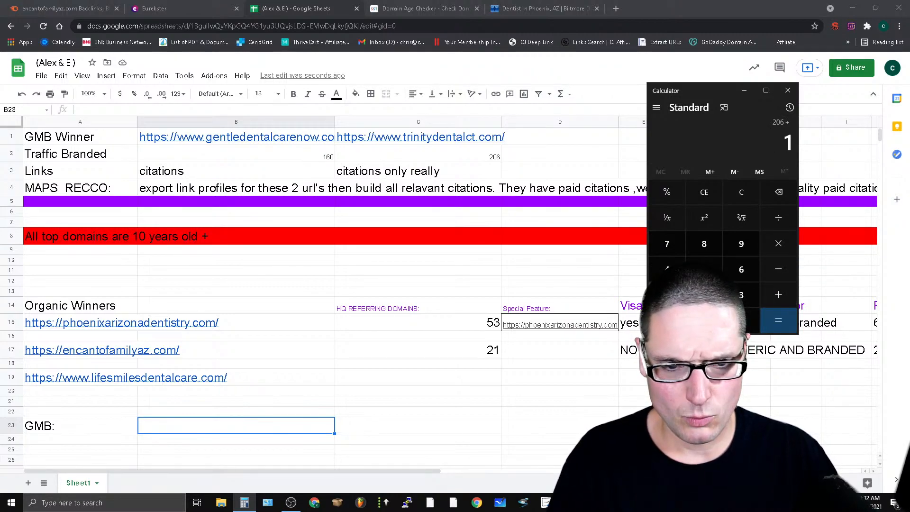
click(741, 269)
click(704, 320)
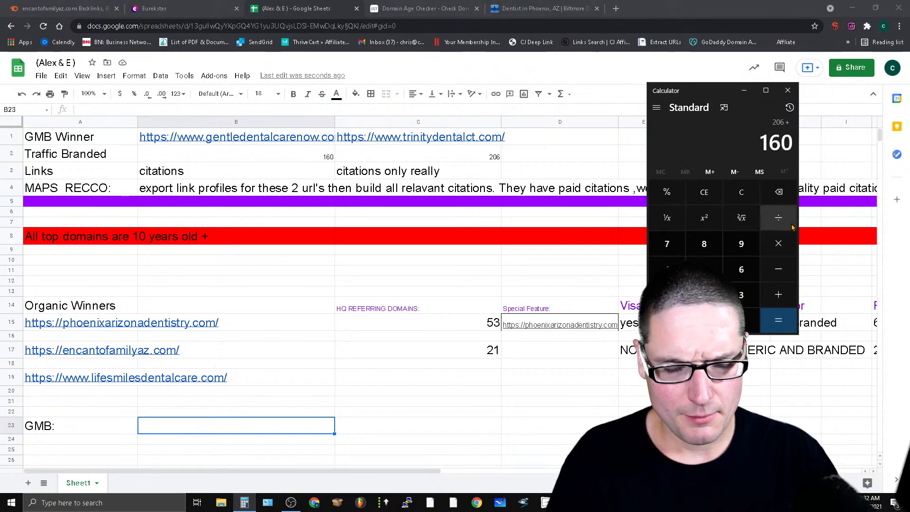
click(780, 324)
click(778, 218)
click(704, 294)
click(776, 323)
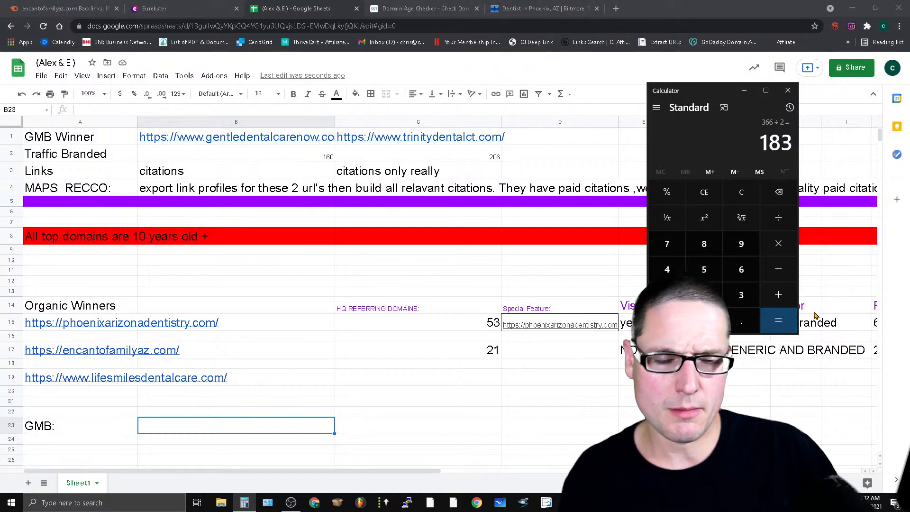
Step: Return to the audit spreadsheet and enter "183 - GMB Traffic" in B23 beside the GMB label
click(277, 423)
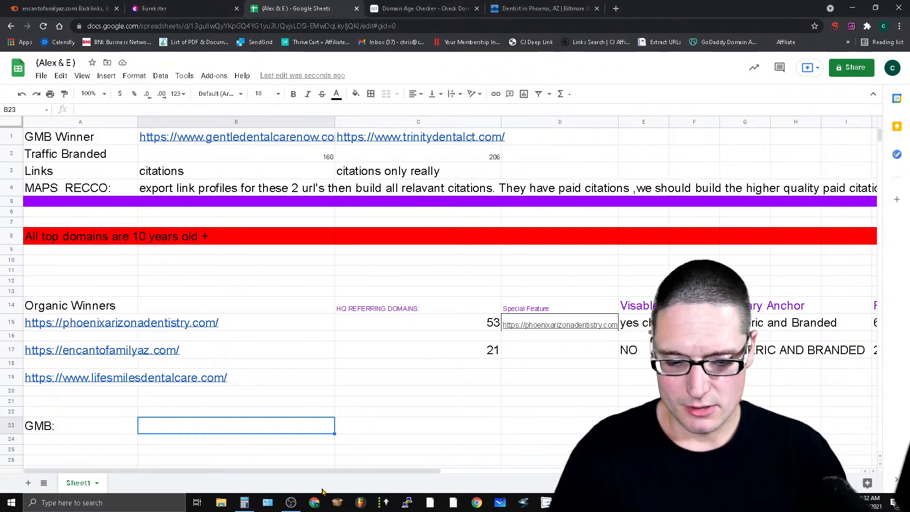
text(183)
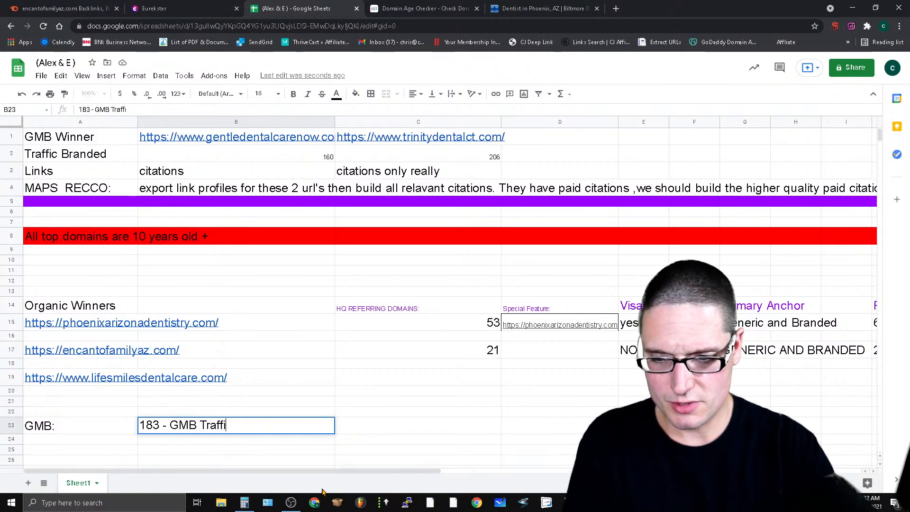
text( - GMB Traffic)
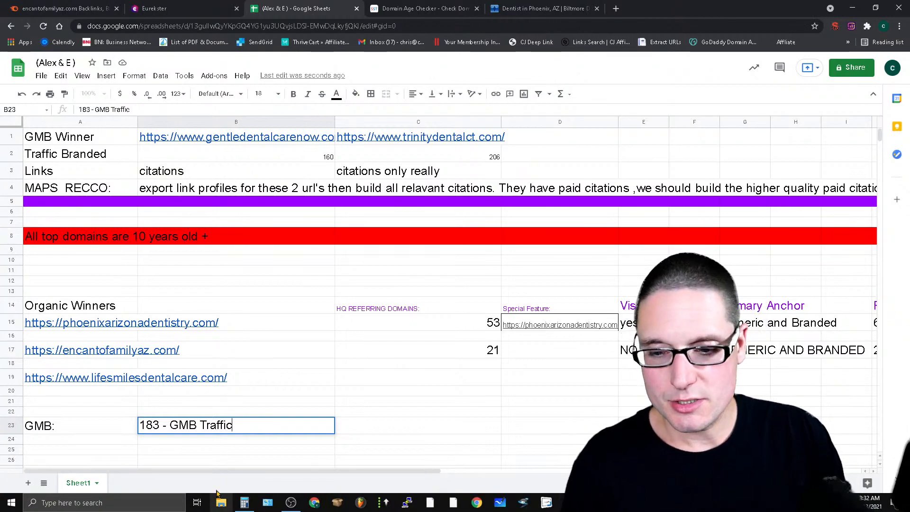
click(262, 441)
key(Up)
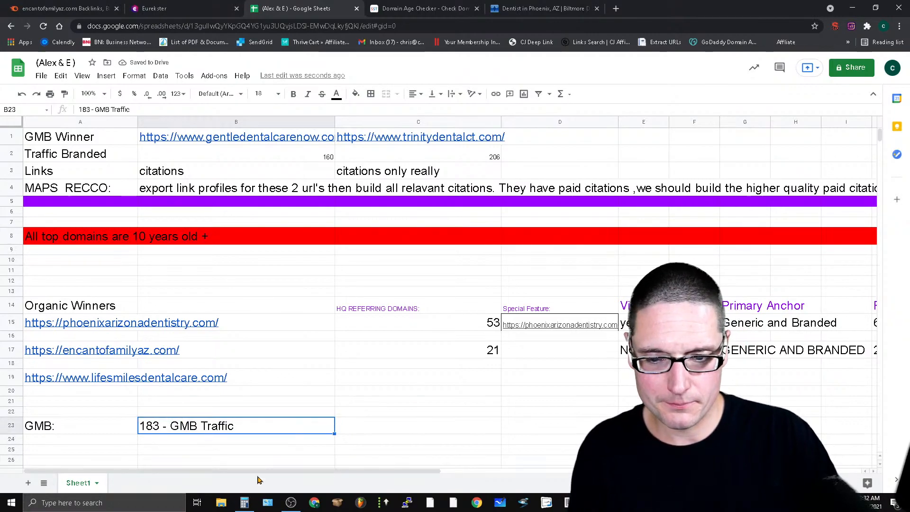
Step: Switch to Calculator and clear the current entry
click(244, 502)
click(703, 192)
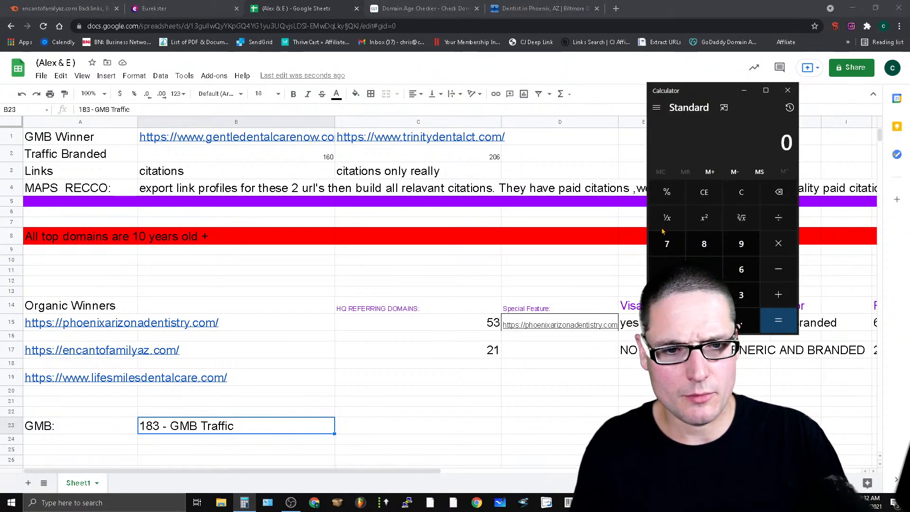
click(668, 295)
click(705, 243)
click(741, 294)
click(778, 270)
click(704, 294)
click(704, 270)
click(667, 217)
click(741, 192)
Step: Work out 25% of 483 by entering 483 minus 25 percent
click(666, 269)
click(704, 244)
click(741, 295)
click(778, 269)
click(704, 295)
click(704, 270)
click(681, 202)
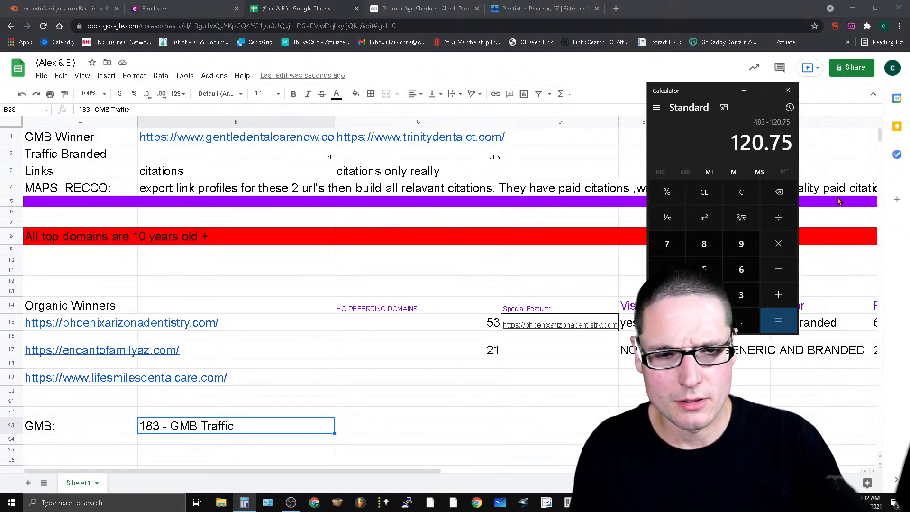
Step: Return to the audit spreadsheet and append "- 120 /m 1" to the GMB traffic note in B23
click(301, 425)
click(156, 110)
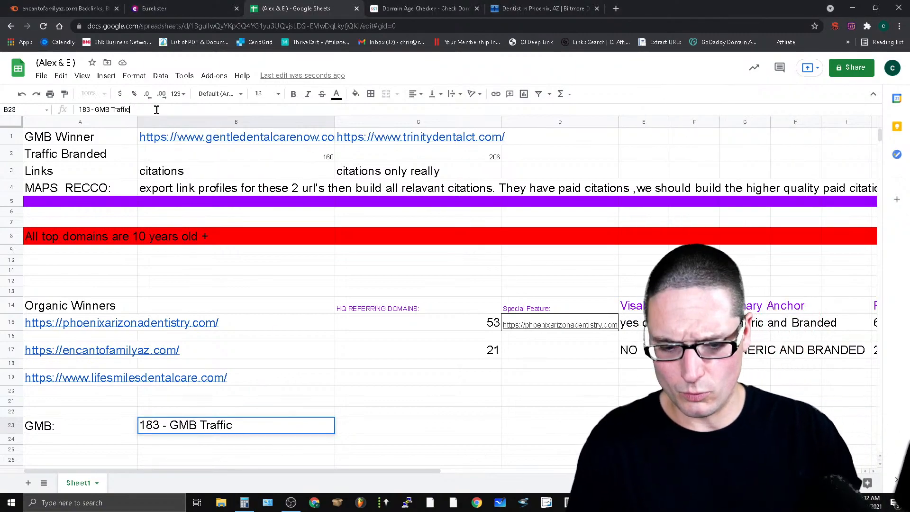
text(- 120)
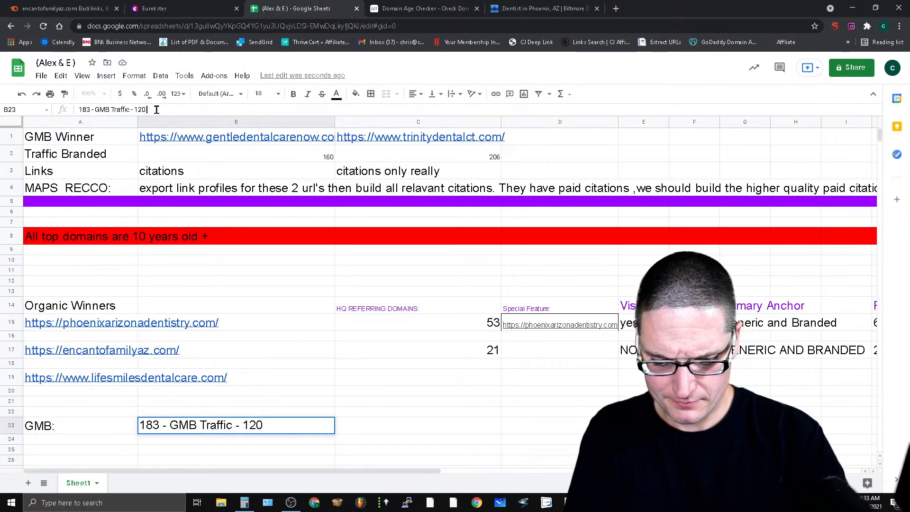
text(/m 1)
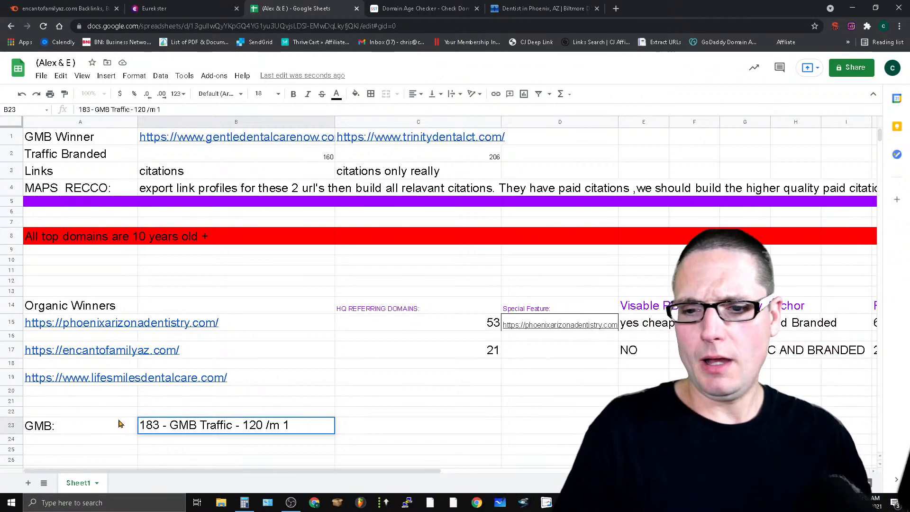
double_click(152, 424)
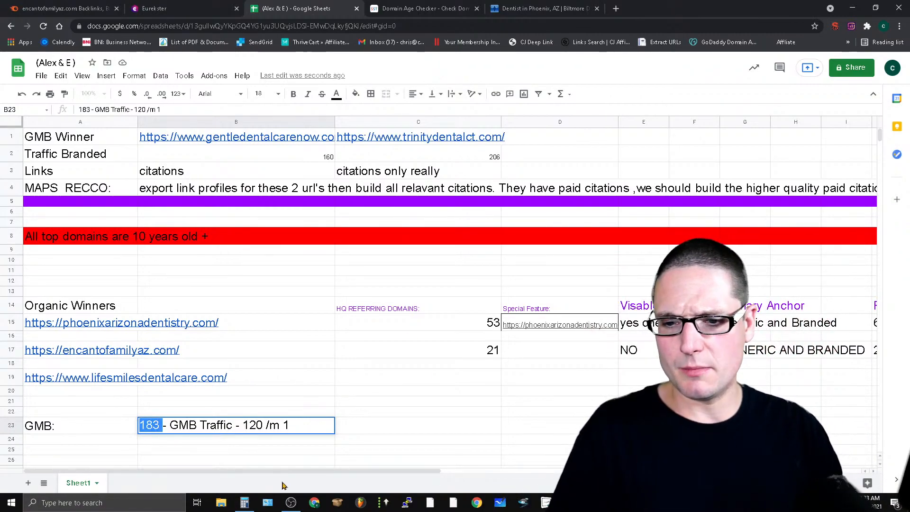
double_click(259, 425)
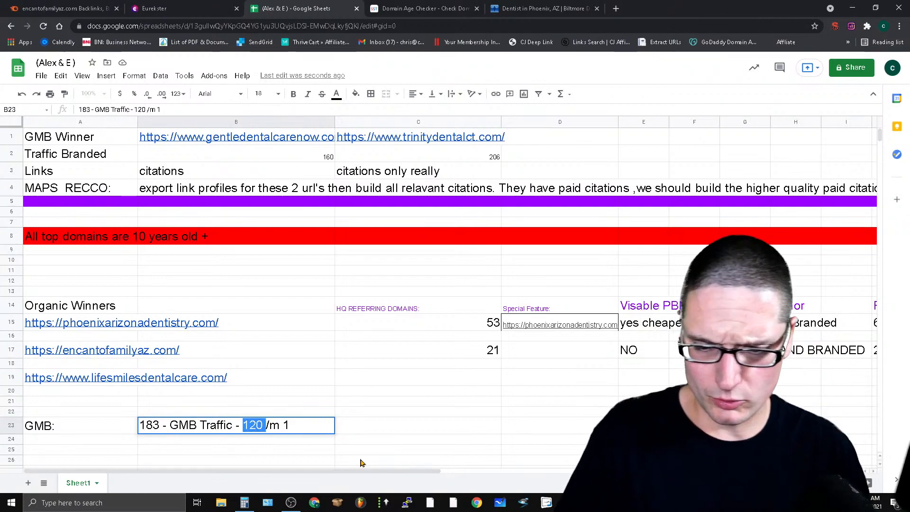
click(321, 429)
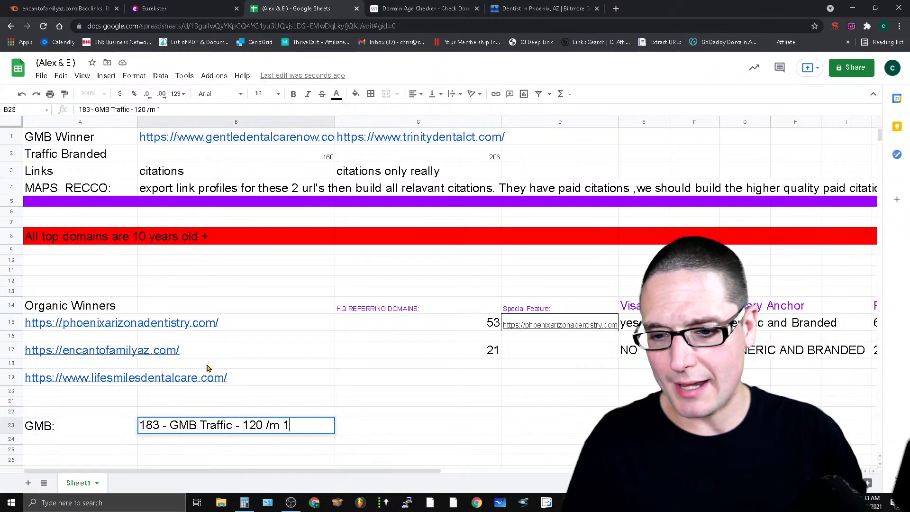
Step: Insert "Branded" before "Traffic" in the B23 note and commit the cell
click(206, 429)
text(branded)
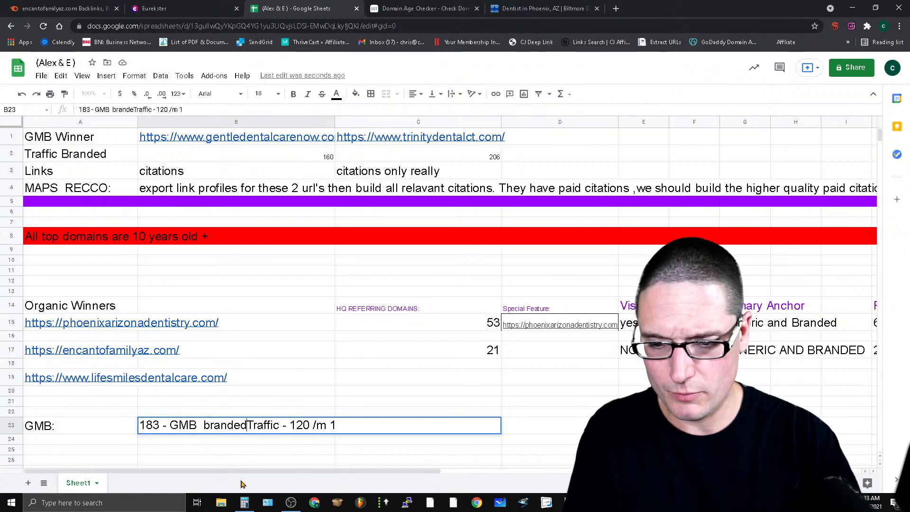
click(212, 424)
key(BackSpace)
text(B)
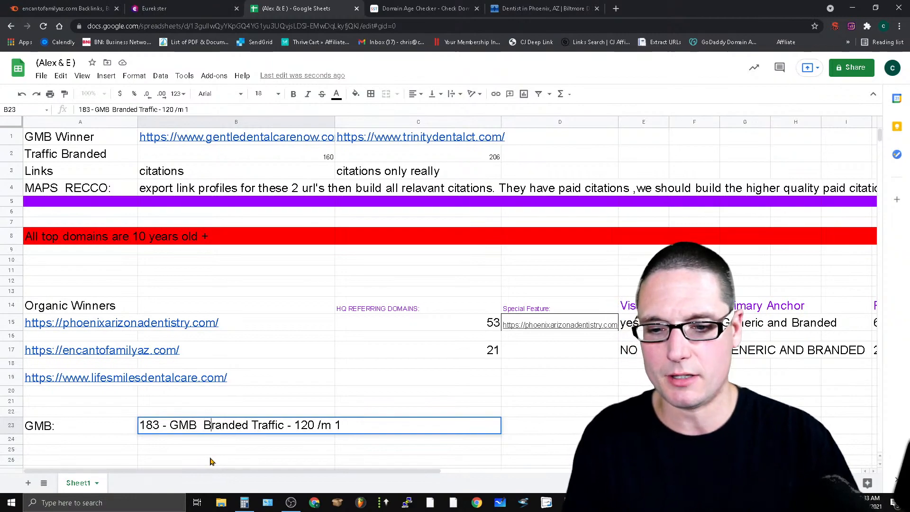
drag(293, 430, 398, 427)
click(398, 428)
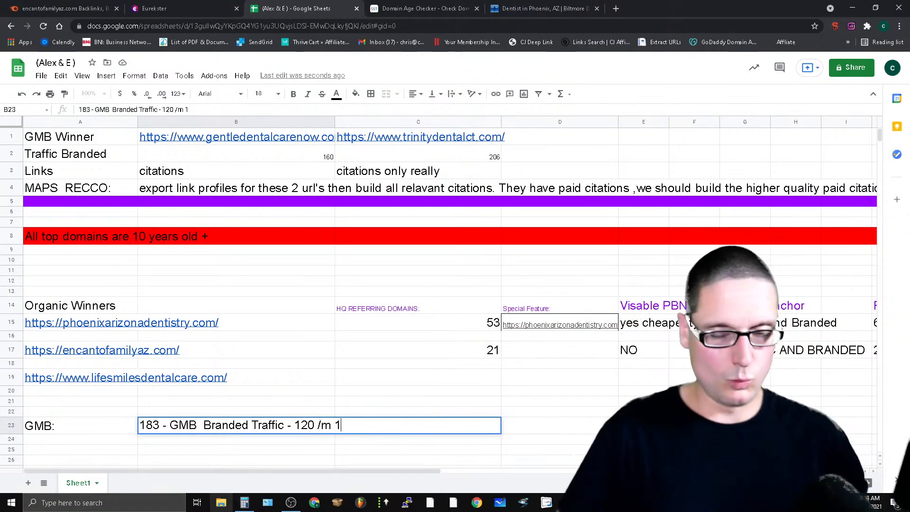
mouse_move(244, 503)
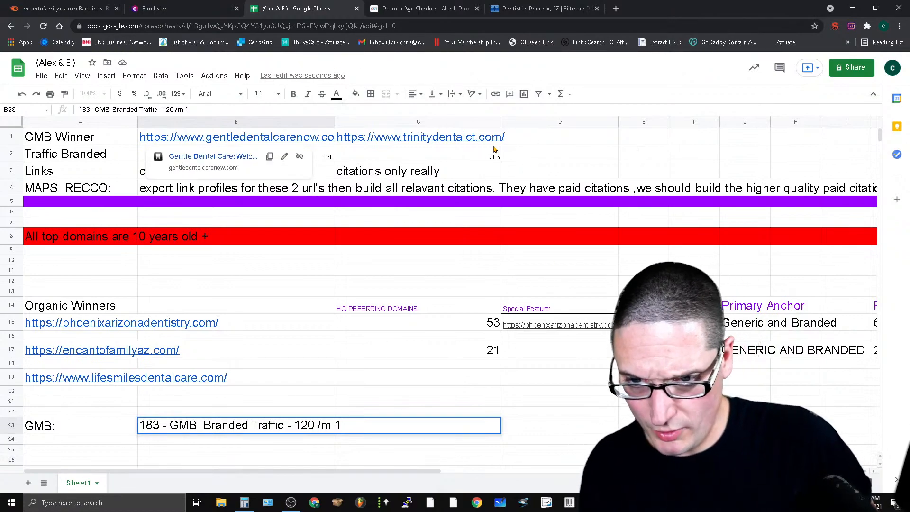
click(532, 460)
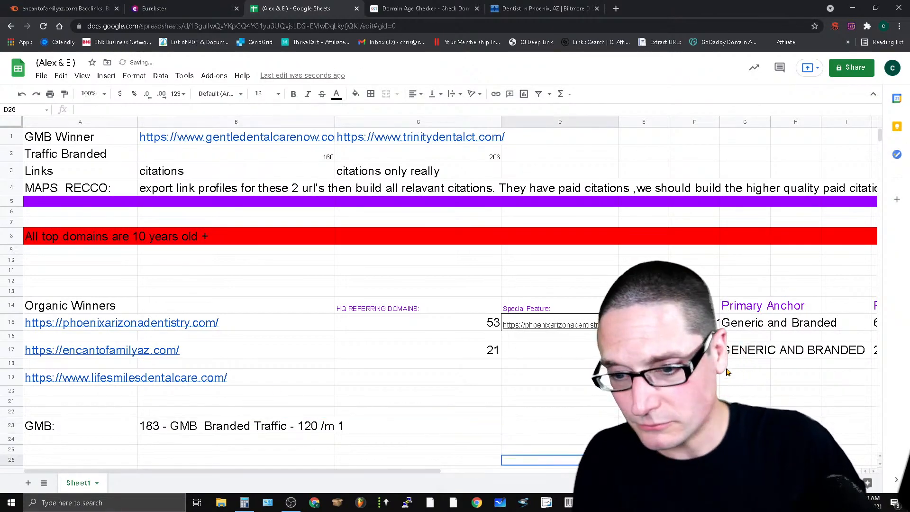
Step: Enter the label "Off-page" in cell A25, below the GMB row
scroll(299, 405, down, 2)
click(452, 348)
click(228, 349)
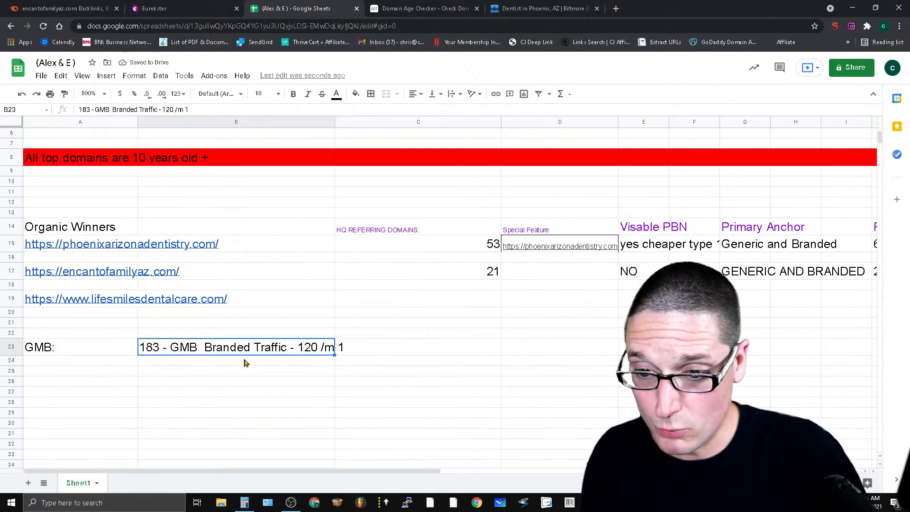
click(41, 374)
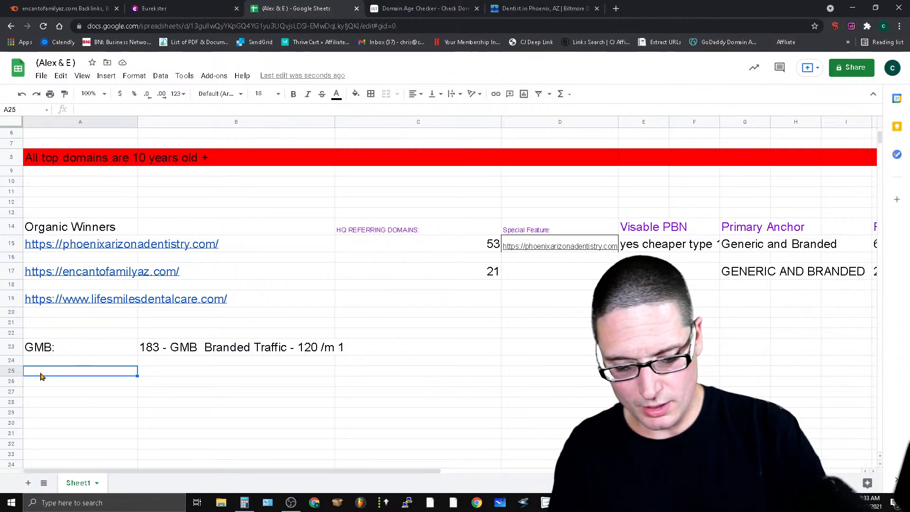
text(Off-page)
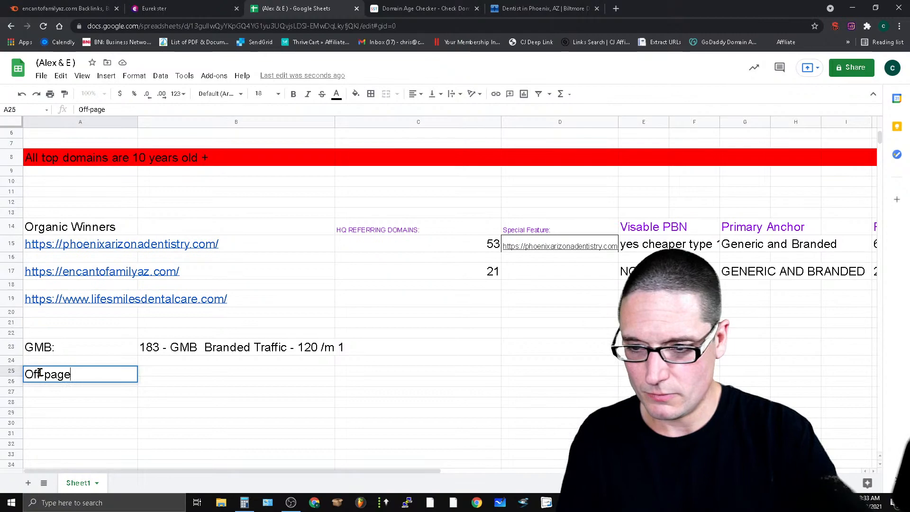
Step: Enter "1. Download all live do-follow links from all comp , manuelly build all we can regurdless of strengh" in B25
click(164, 377)
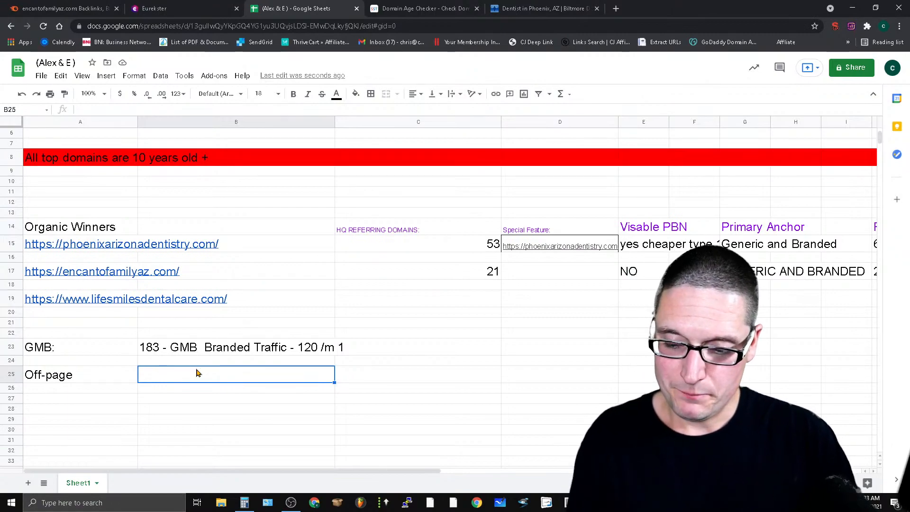
text(1. )
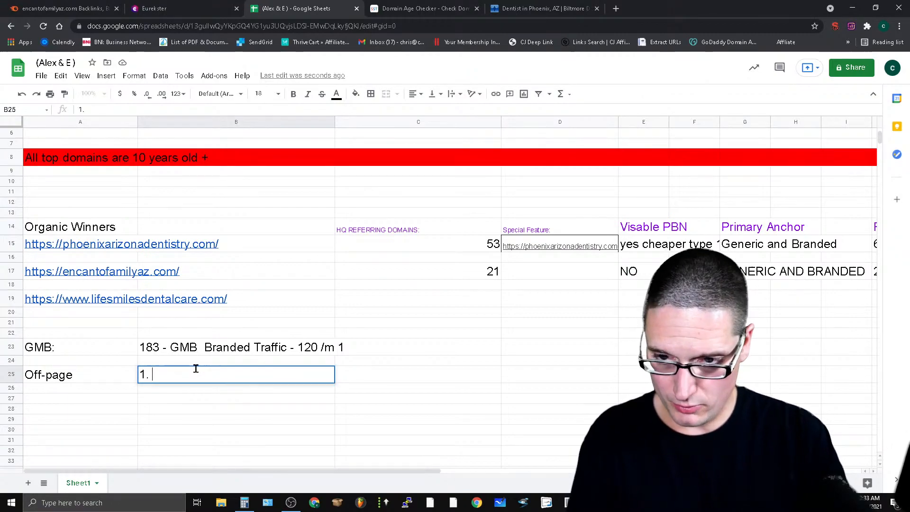
text(Download all)
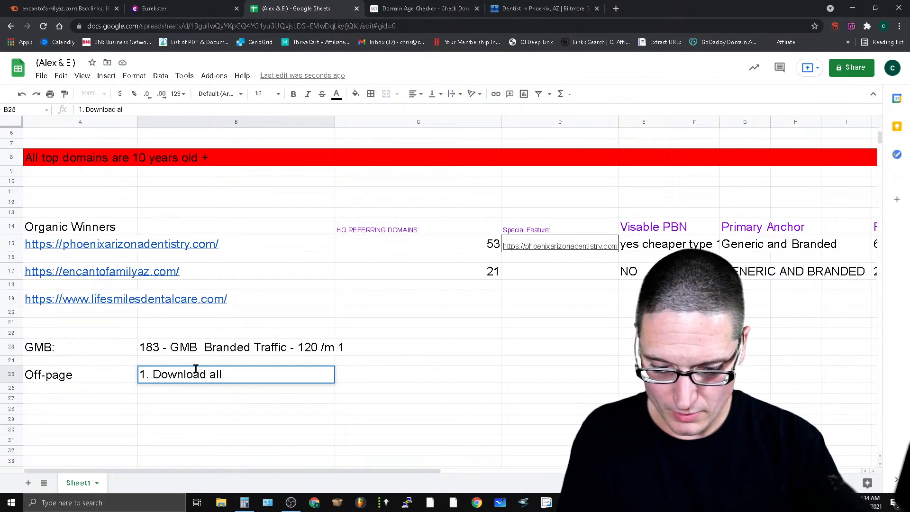
text( live do-)
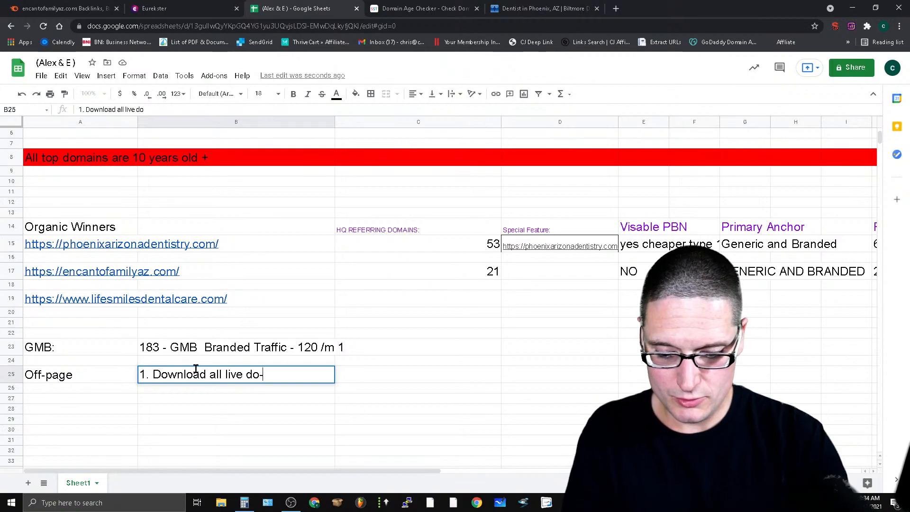
text(follow links f)
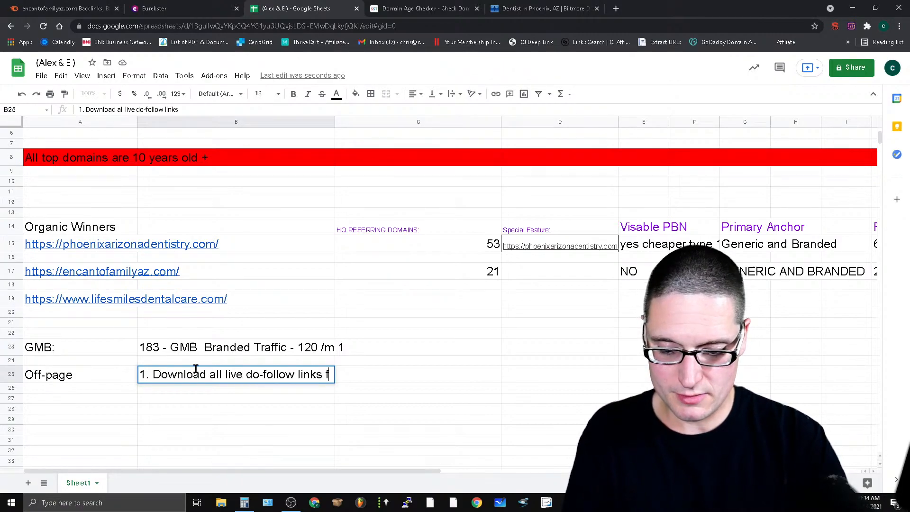
text(rom all comp)
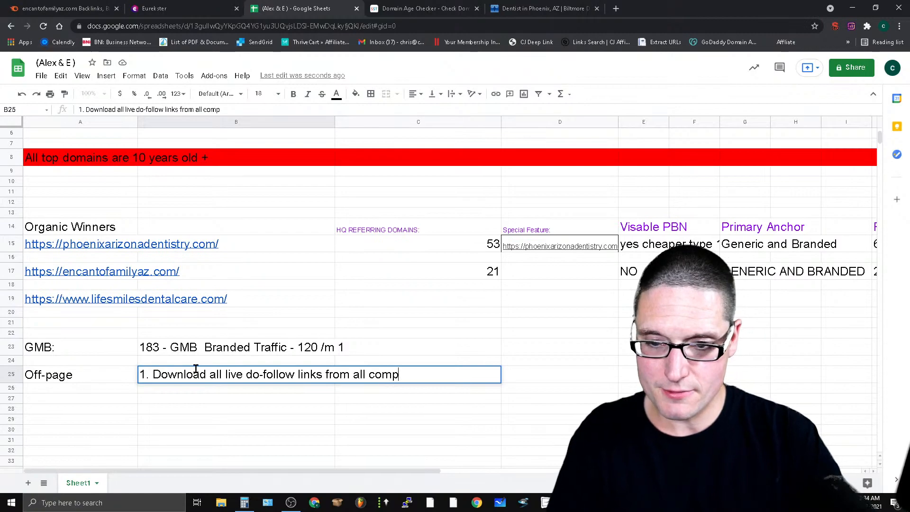
text( , manue)
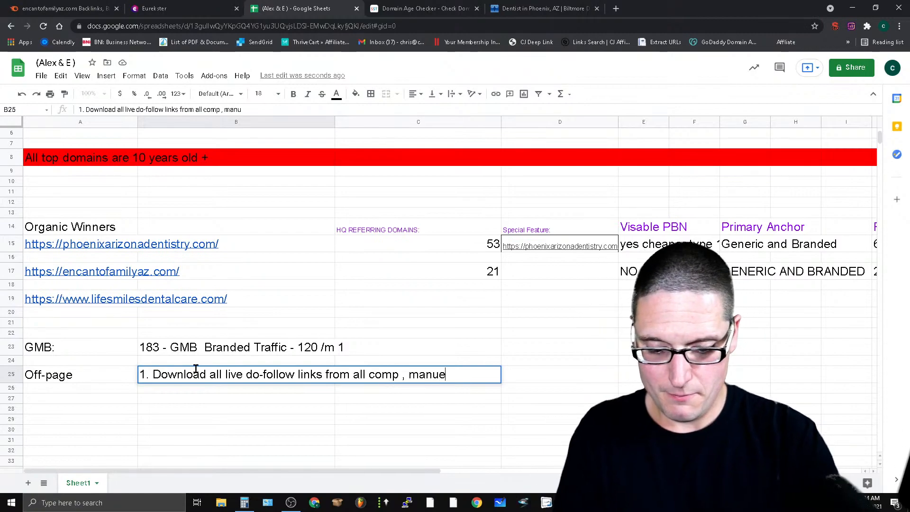
text(lly build all we can regurdless of)
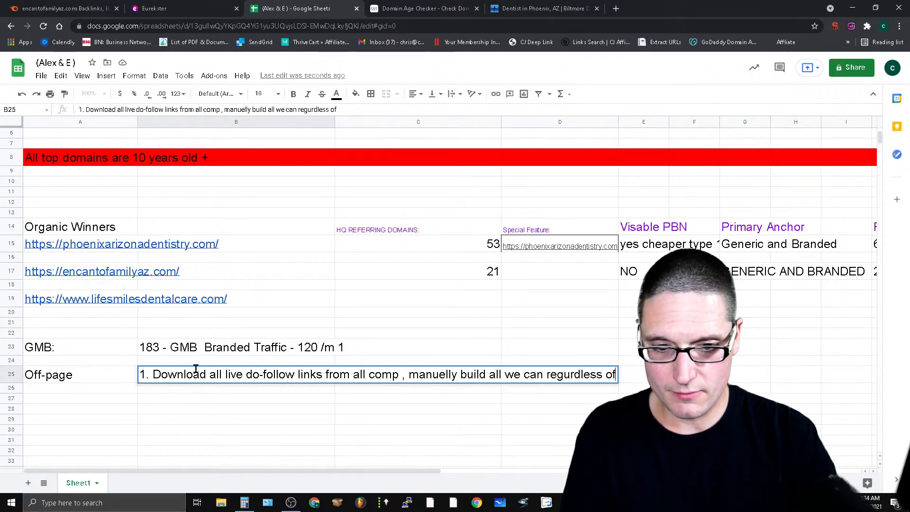
text( strengh)
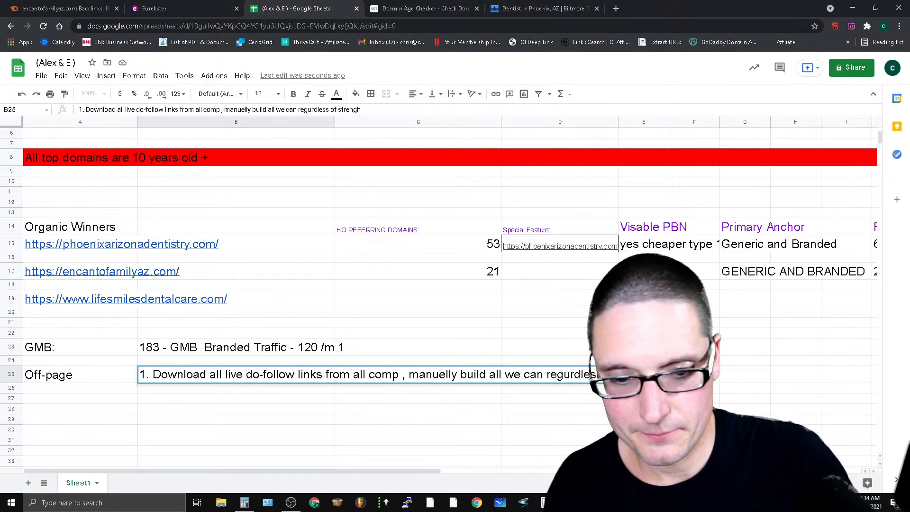
Step: Enter the second off-page recommendation, "2. citations to each location", in cell B26
click(169, 388)
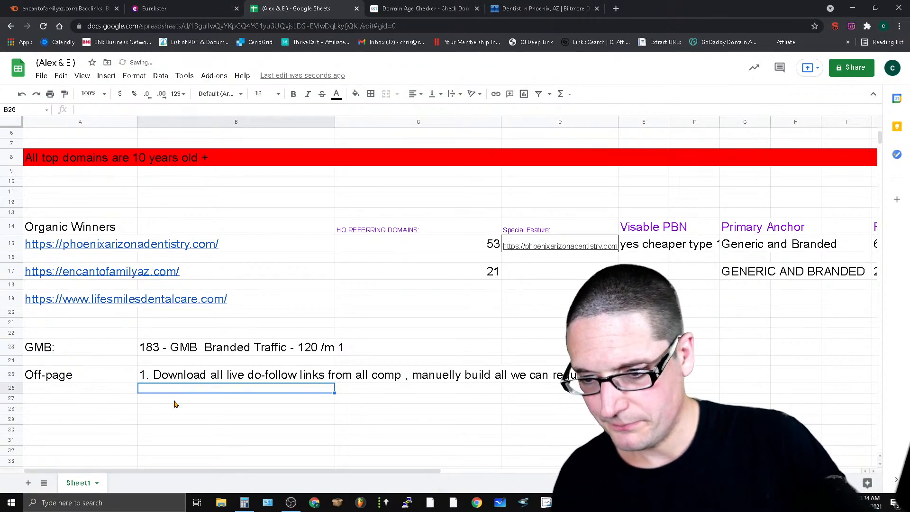
text(2. )
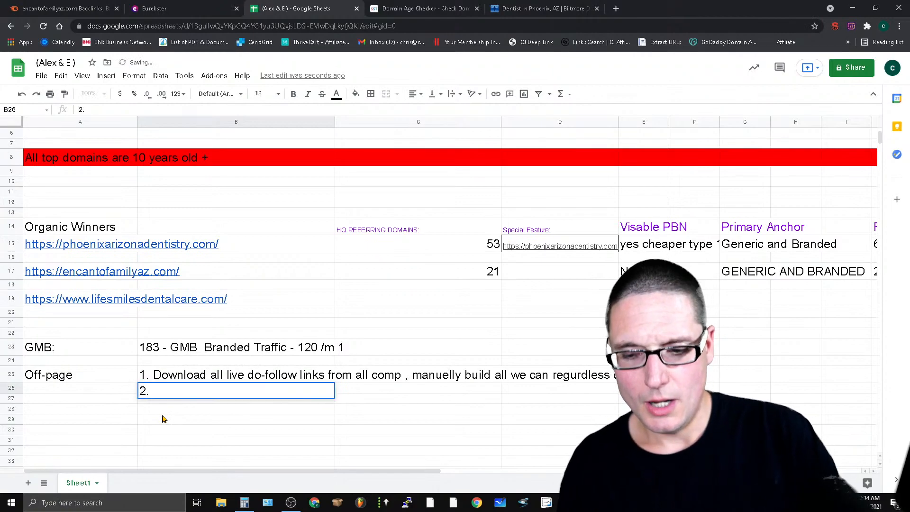
text(citat)
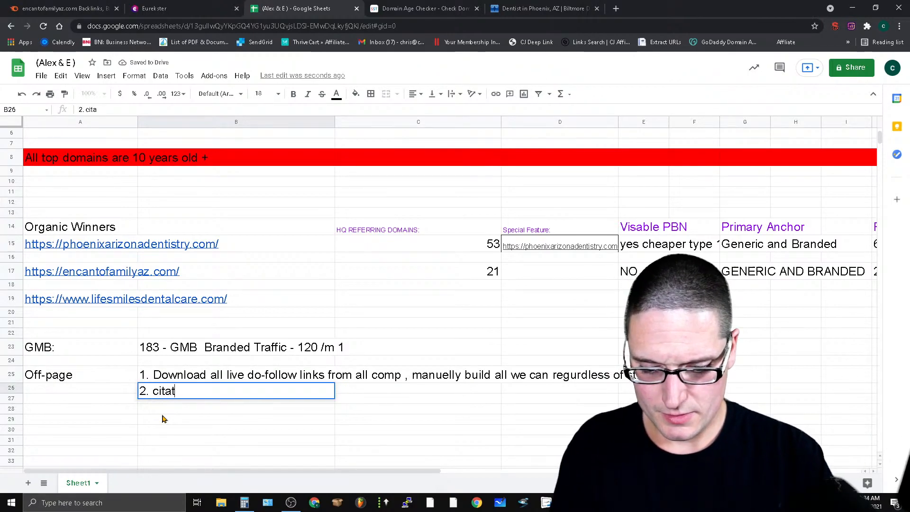
text(ions to each location)
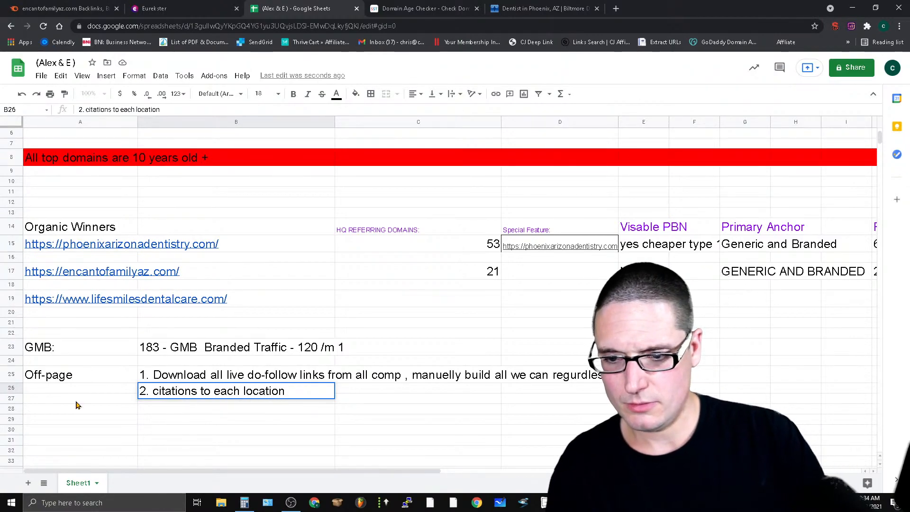
key(Return)
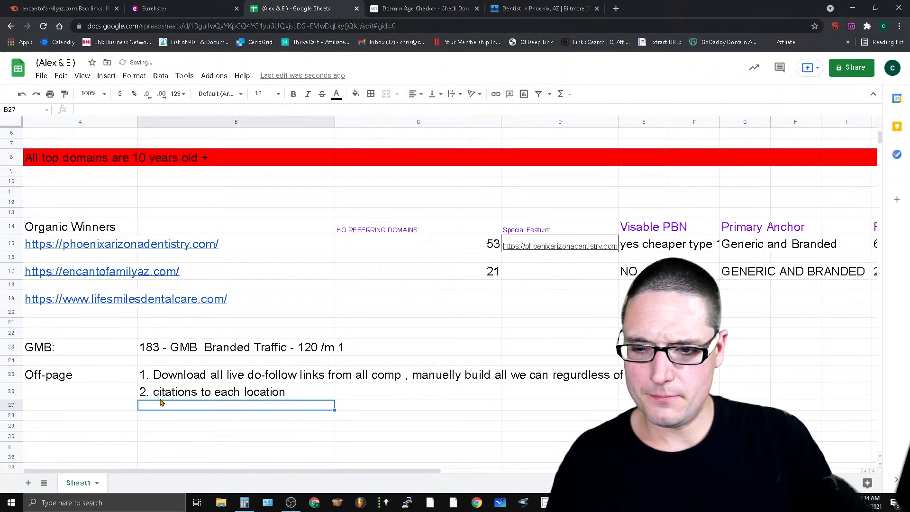
Step: Enter the third off-page recommendation, "3. Pick most authoritatibe paid citation surces", in cell B27
text(3.)
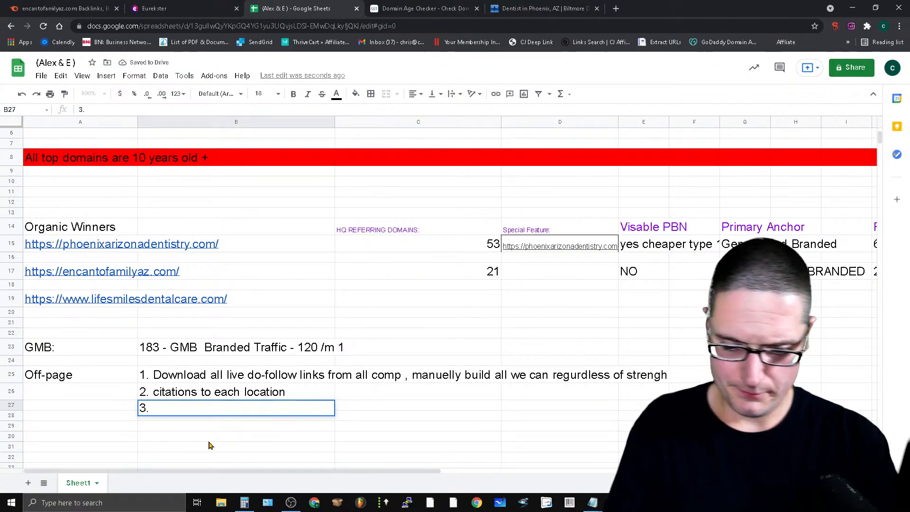
text( Pick )
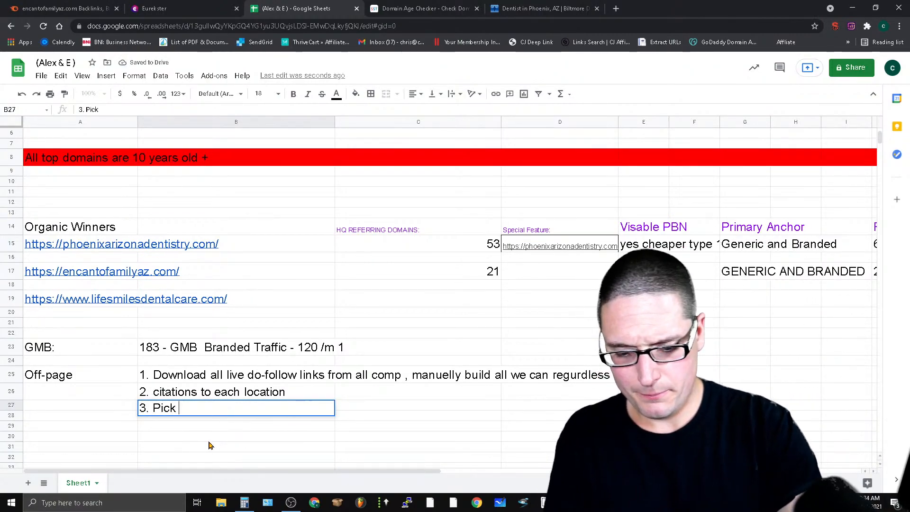
text(most authori)
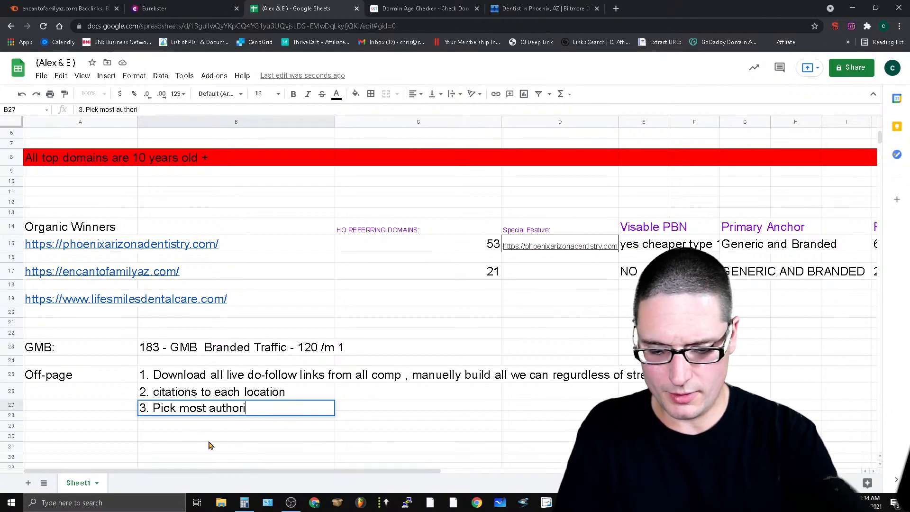
text(tatibe paid citation surces)
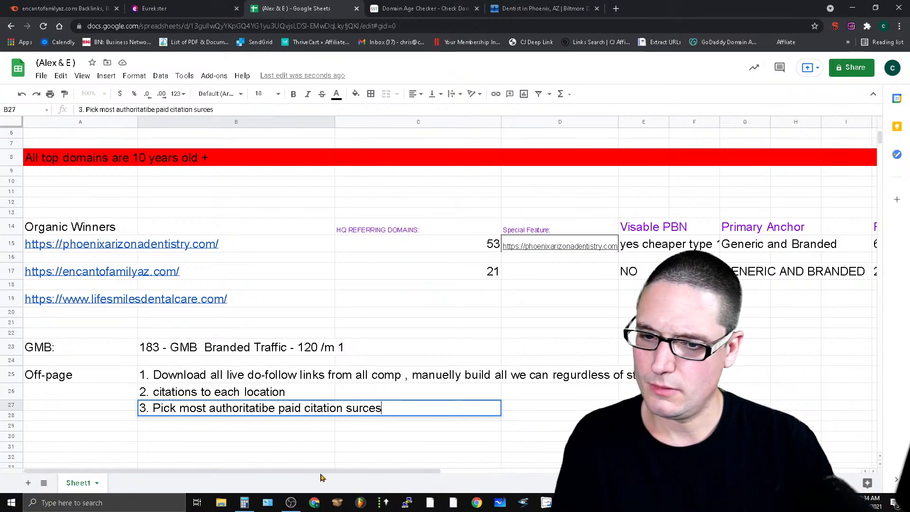
Step: Reword the misspelled terms in the B27 recommendation as "authoitative" and "sources"
double_click(251, 408)
text(authoitat)
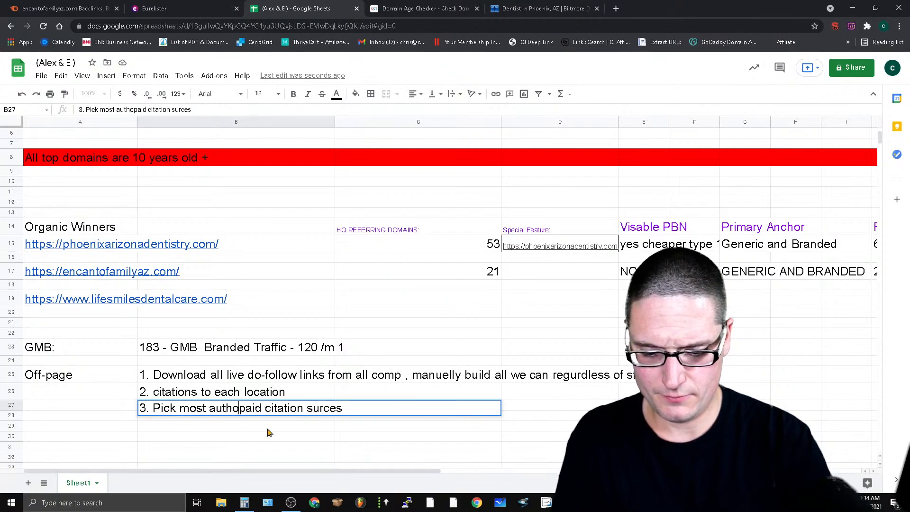
text(ive)
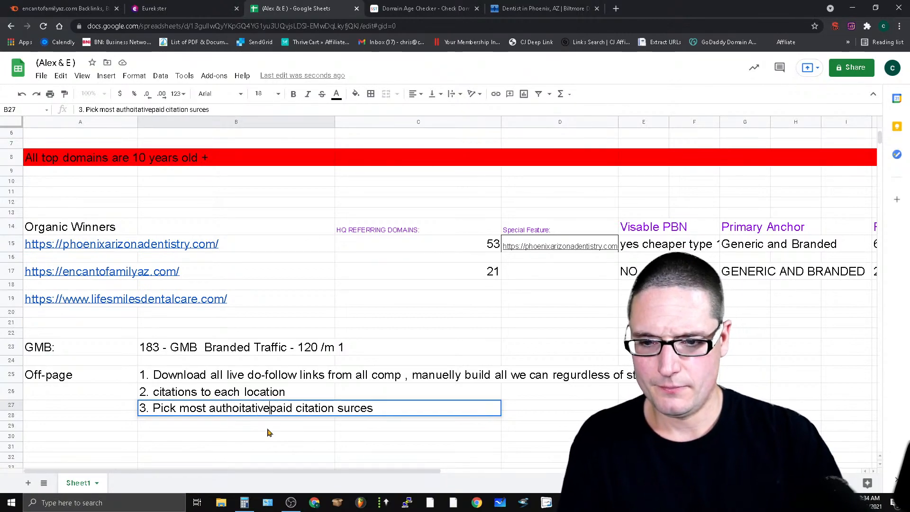
double_click(366, 412)
text(sources)
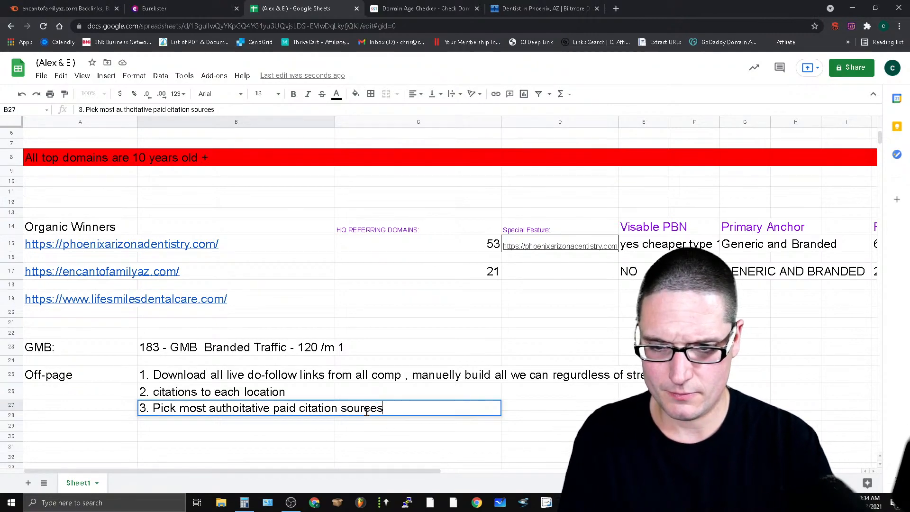
Step: Append "get on list" to the end of the B27 recommendation and commit the cell
text( get on list)
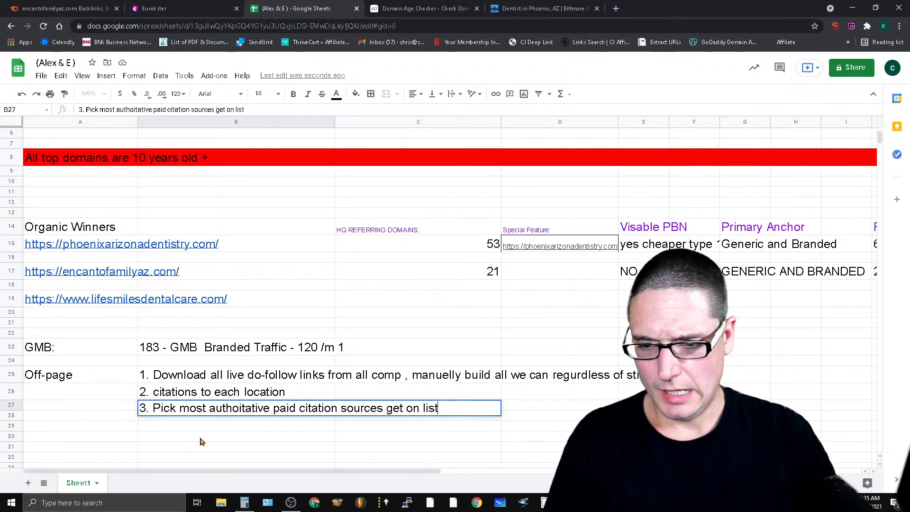
click(158, 429)
click(150, 416)
click(180, 427)
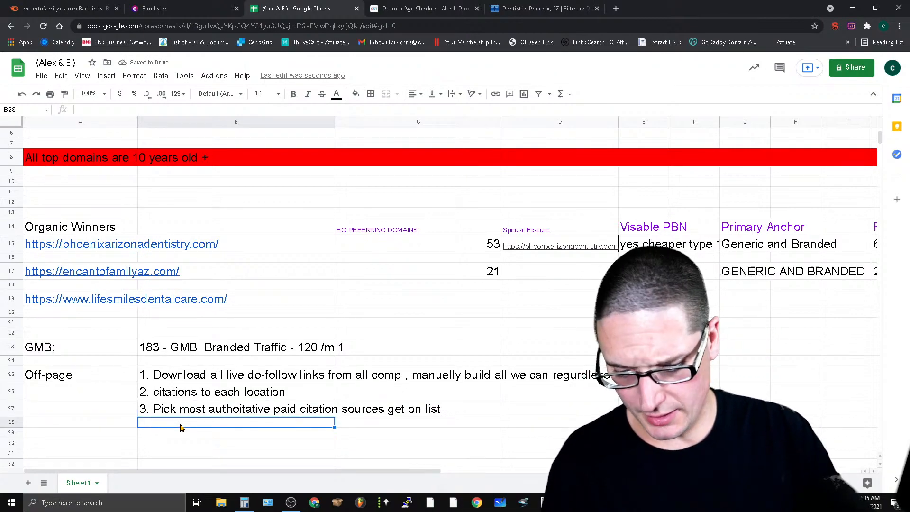
Step: Enter the fourth off-page recommendation, "4. 60 links spread throught HQ", in cell B28
text(4.)
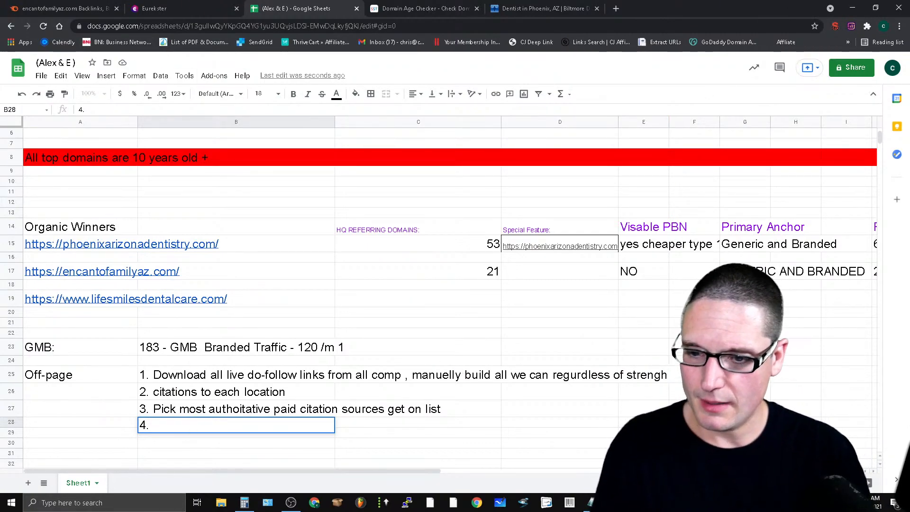
text(60)
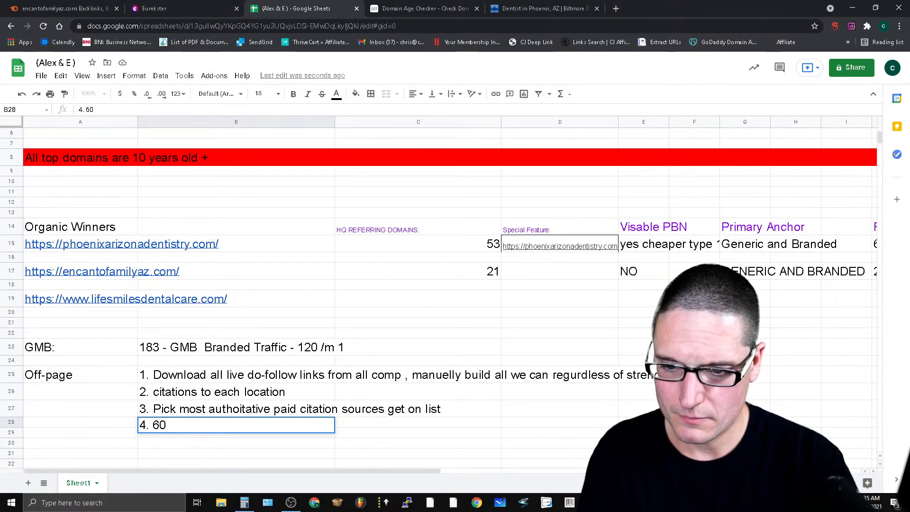
key(BackSpace)
key(BackSpace)
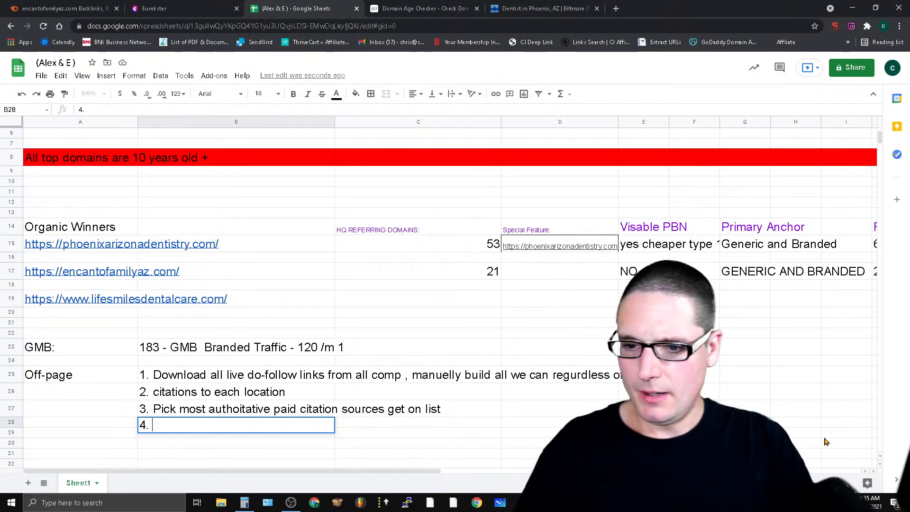
text(60 links )
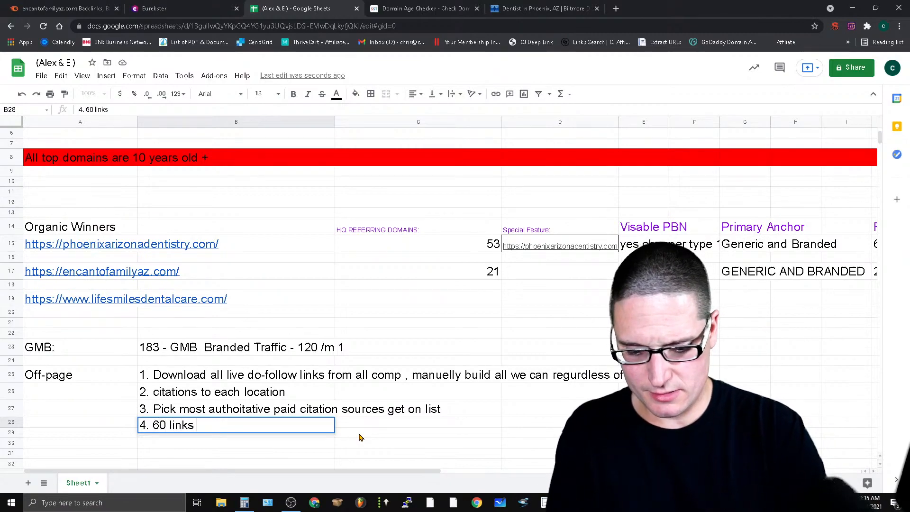
text(spread throught)
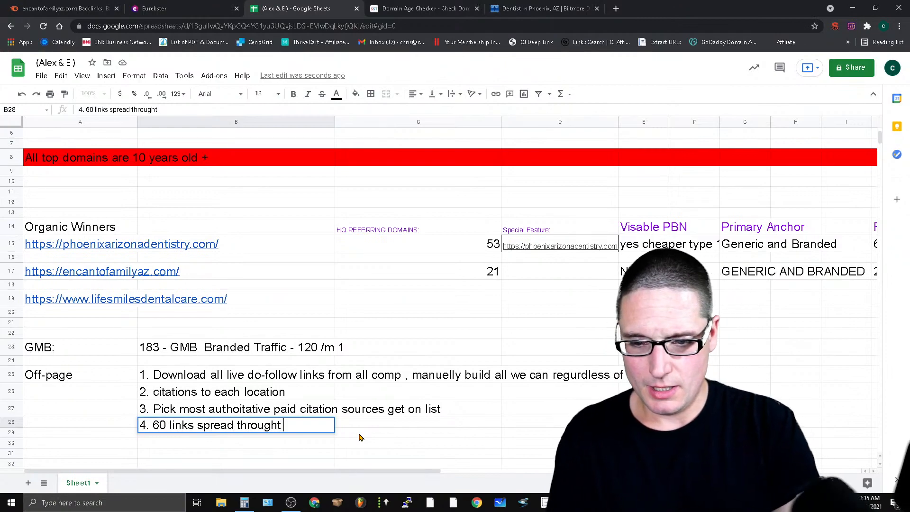
text( h)
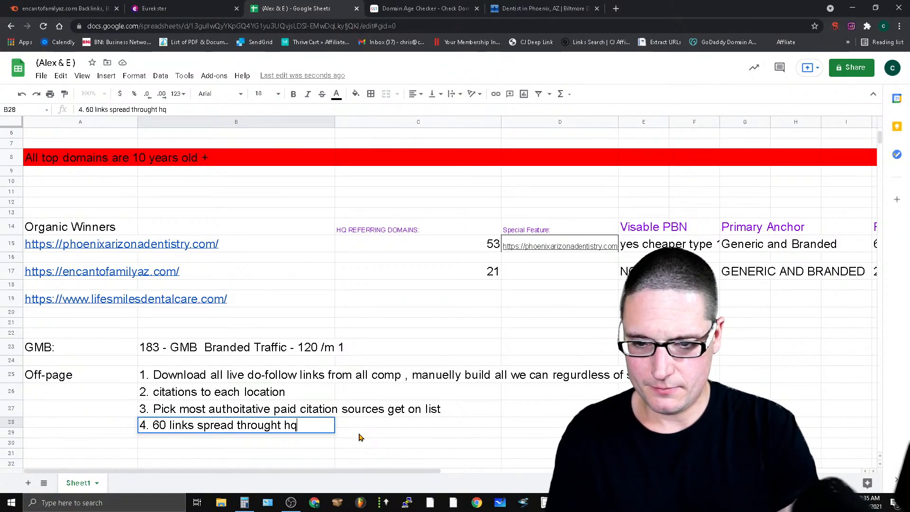
text(Q)
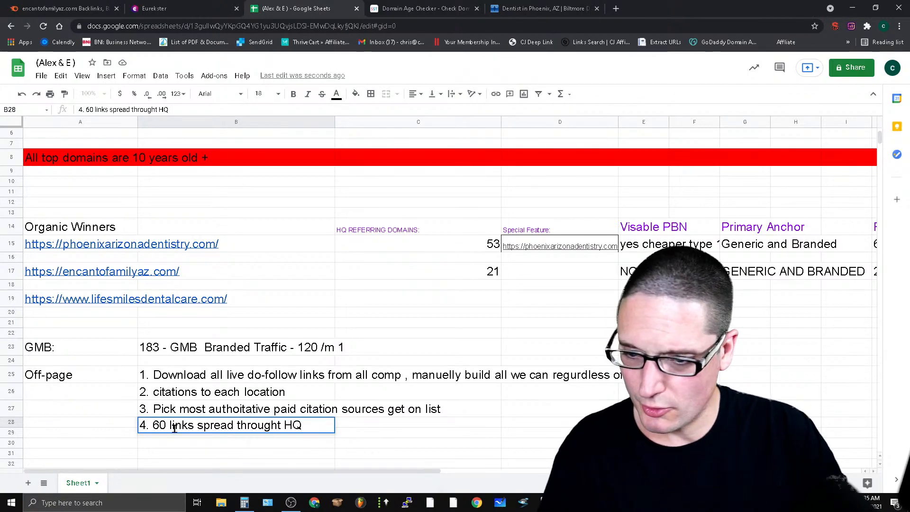
key(Return)
Step: Enter the fifth off-page recommendation, "5. Scholorship page", in cell B29
text(5. )
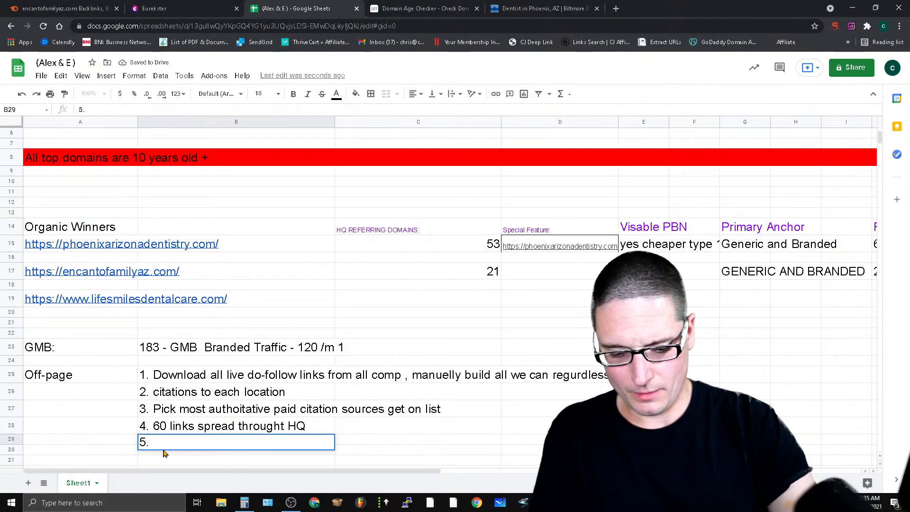
text(Scholorship page)
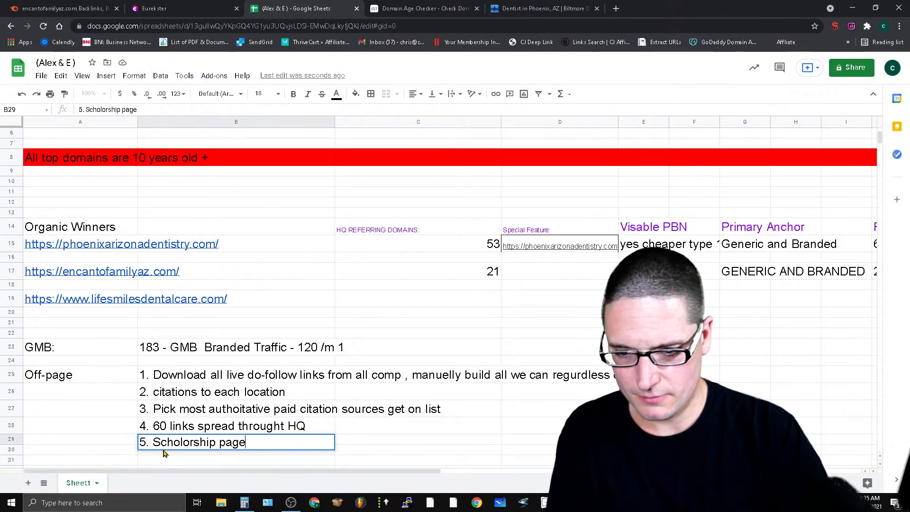
key(Return)
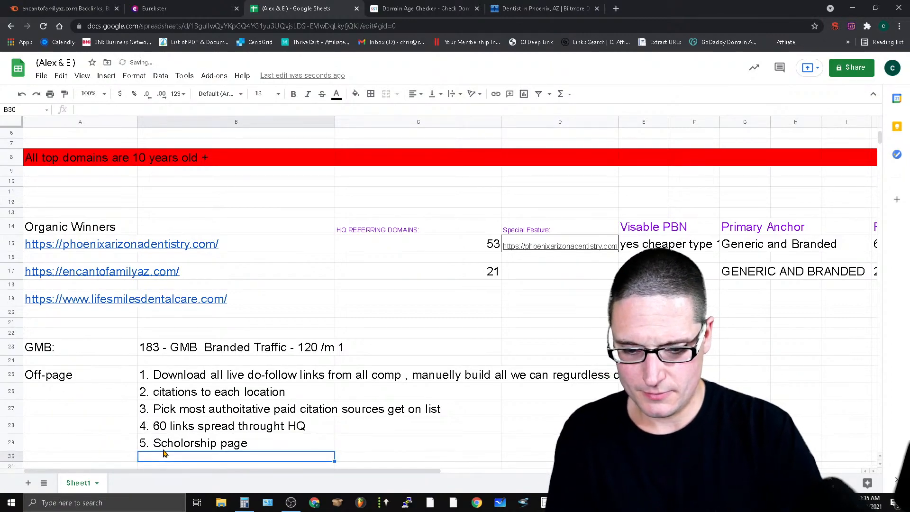
Step: Enter the sixth off-page recommendation, "6. Job or intern page", in cell B30
text(6. Job or )
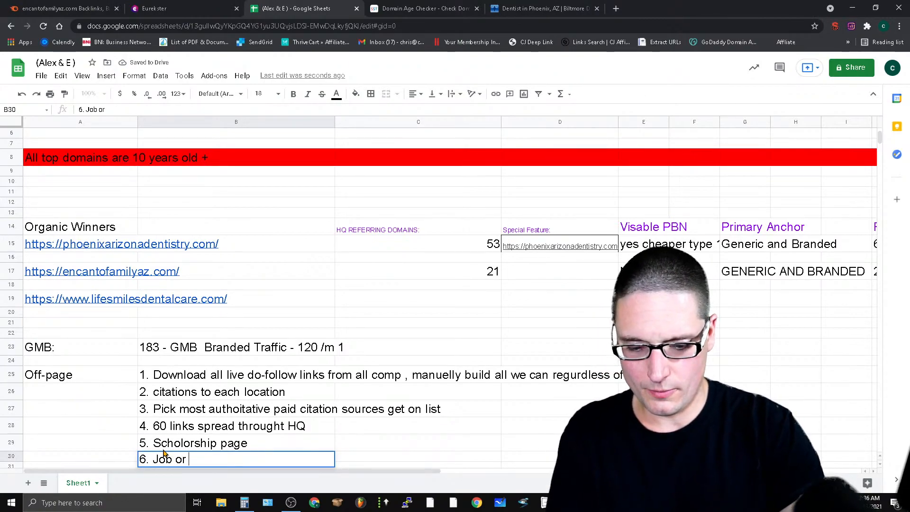
text(intern)
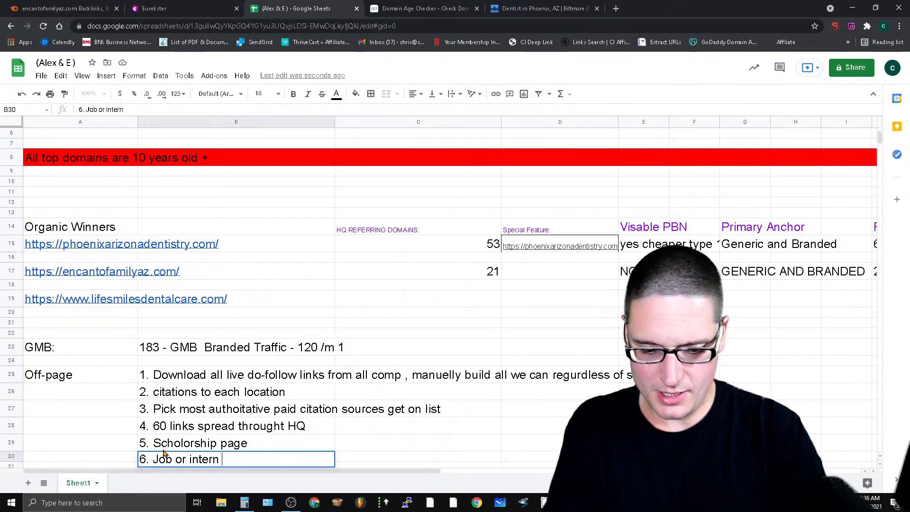
text( page)
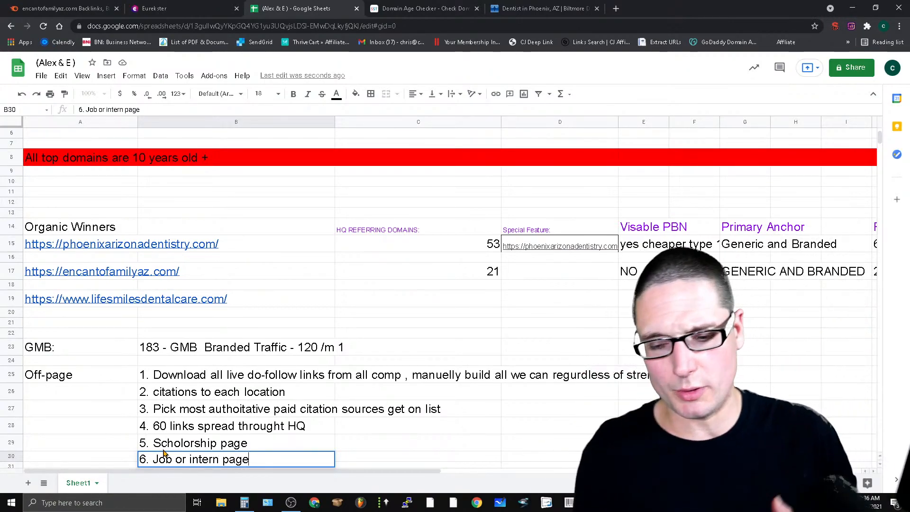
scroll(521, 333, down, 2)
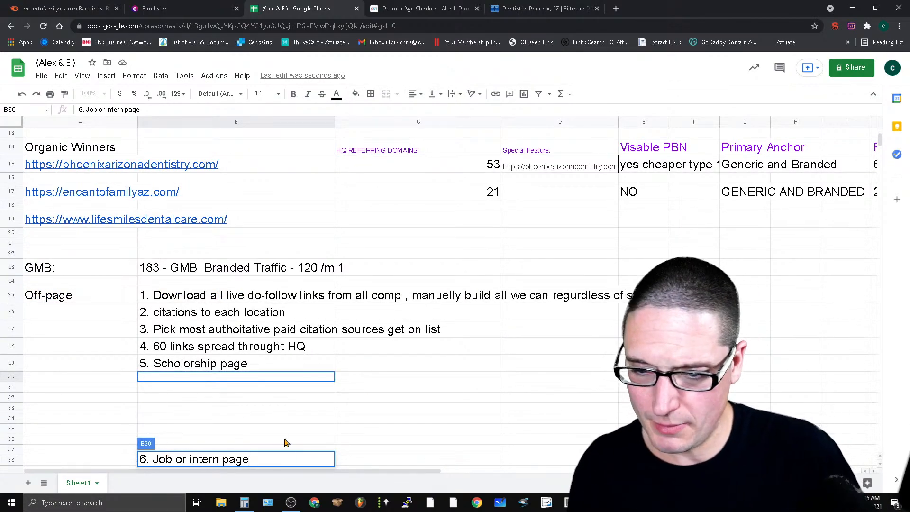
scroll(284, 442, up, 2)
scroll(290, 438, down, 2)
scroll(291, 437, up, 2)
key(Return)
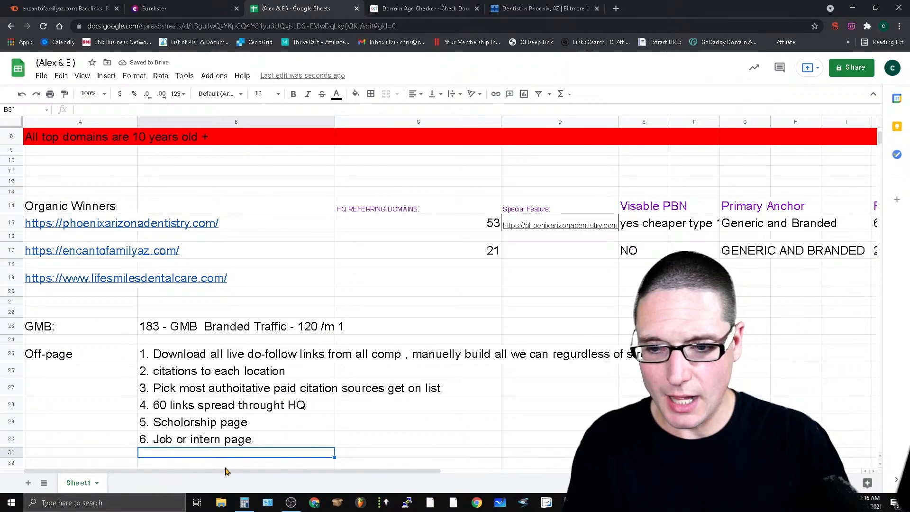
Step: Enter the seventh off-page recommendation, "7. PR to HQ service pages", in cell B31
text(7)
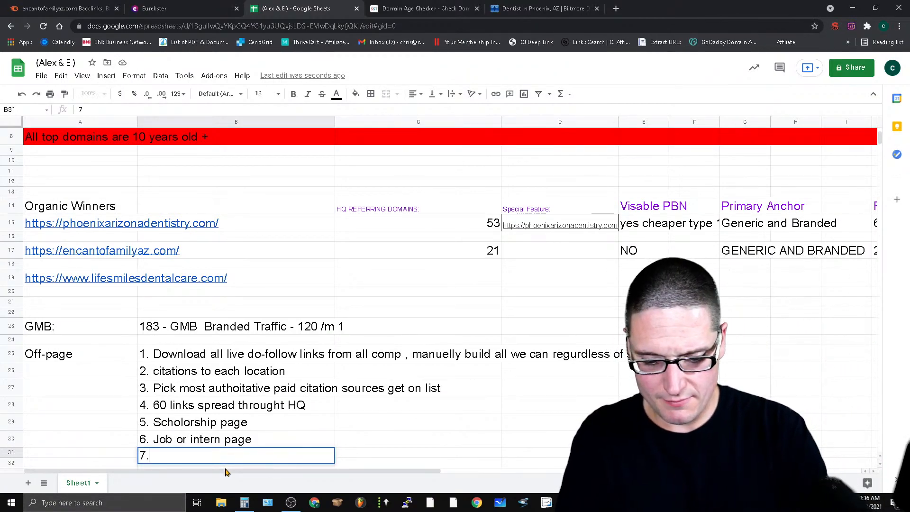
text(. PR to)
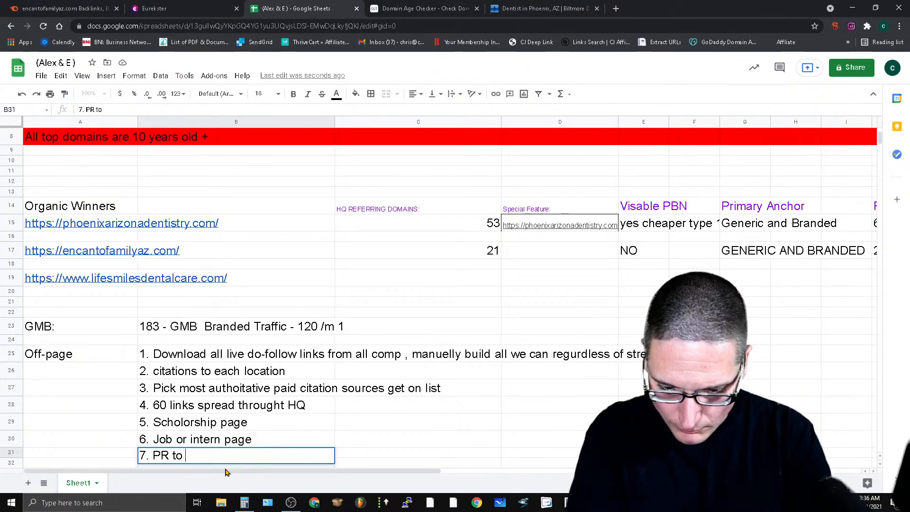
text( HQ service pages)
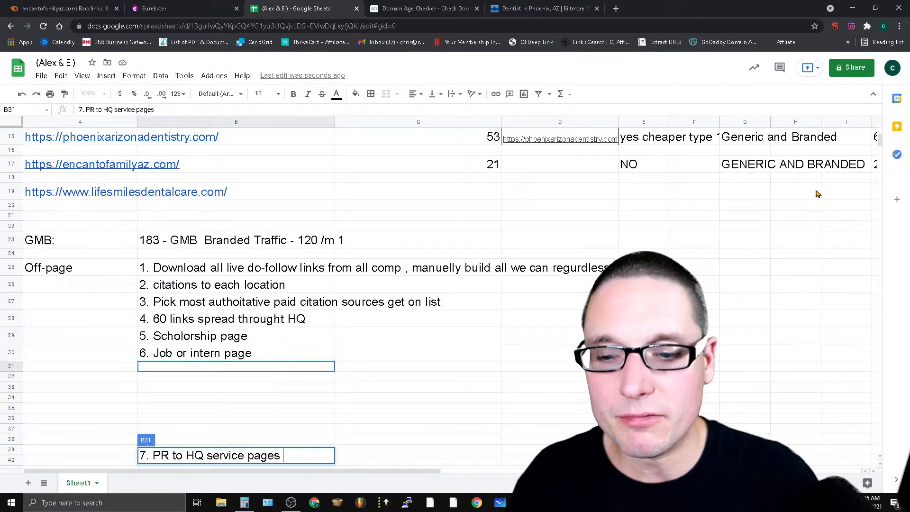
key(Return)
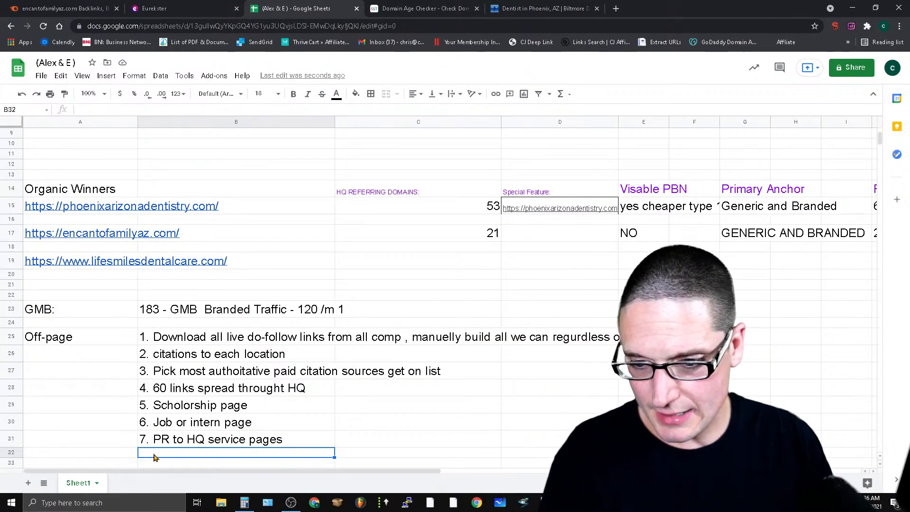
Step: Enter "note : go through to each comp on top 10 list , find most traffic words launch content strat around that." in cell B32
text(8.)
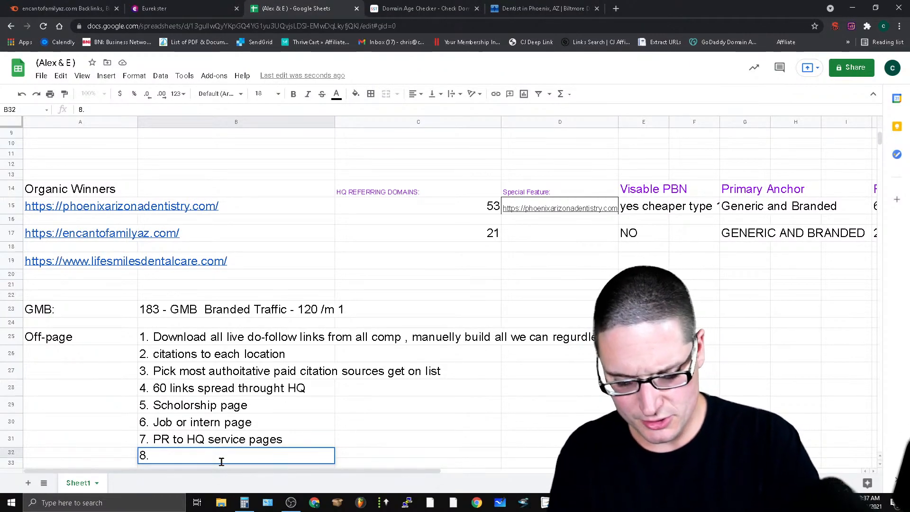
text(not)
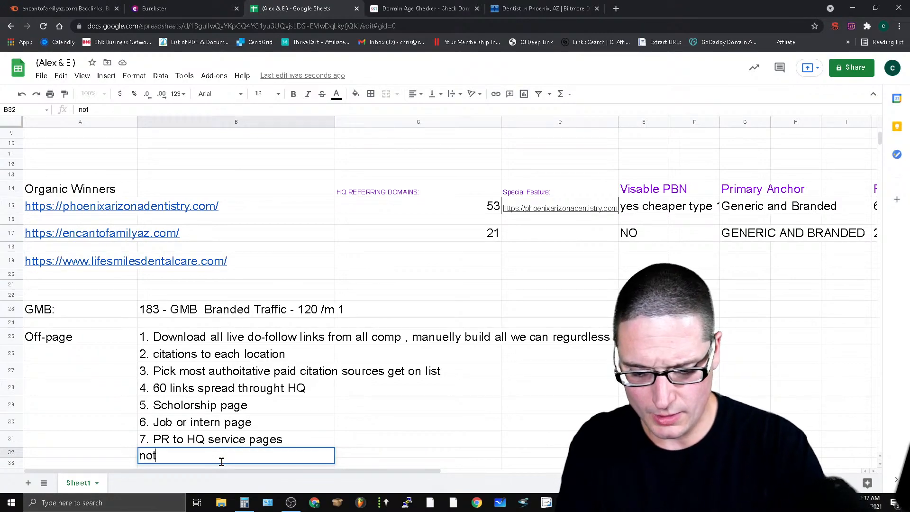
text(e : go th)
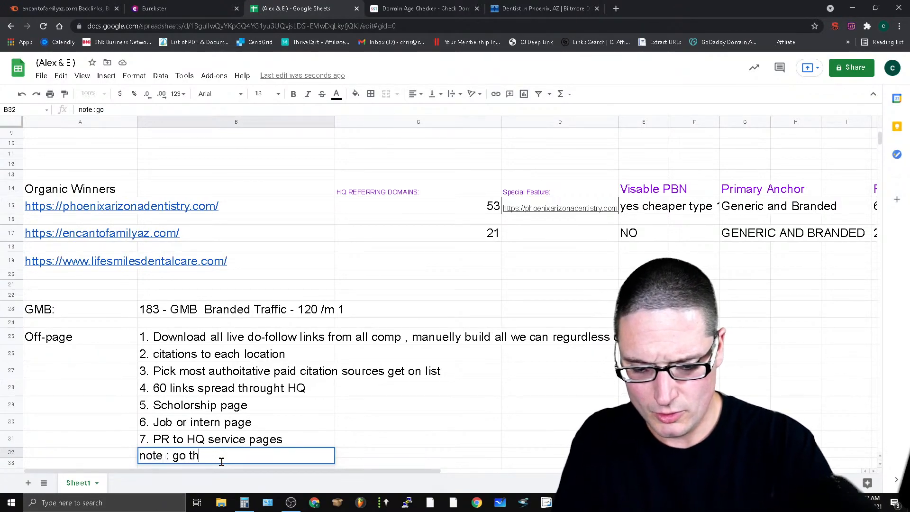
text(rough to each)
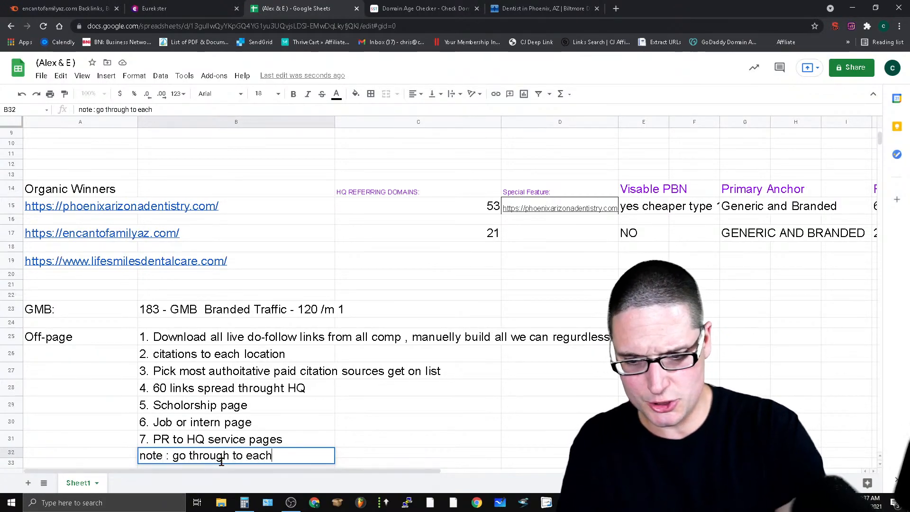
text( comp on)
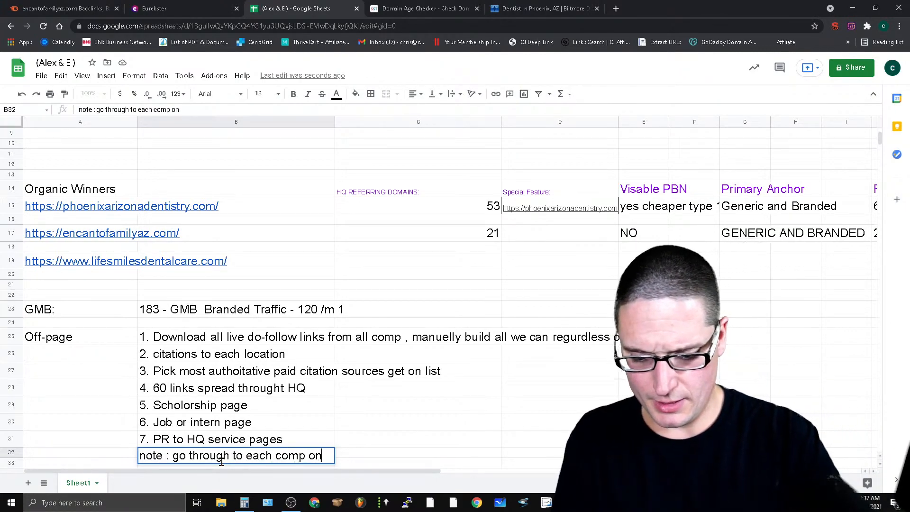
text( top 10 list)
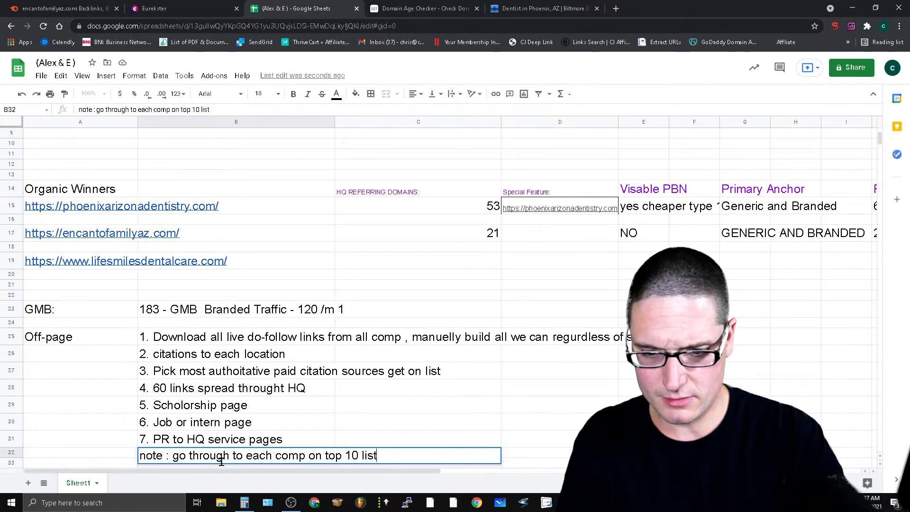
text( , fi)
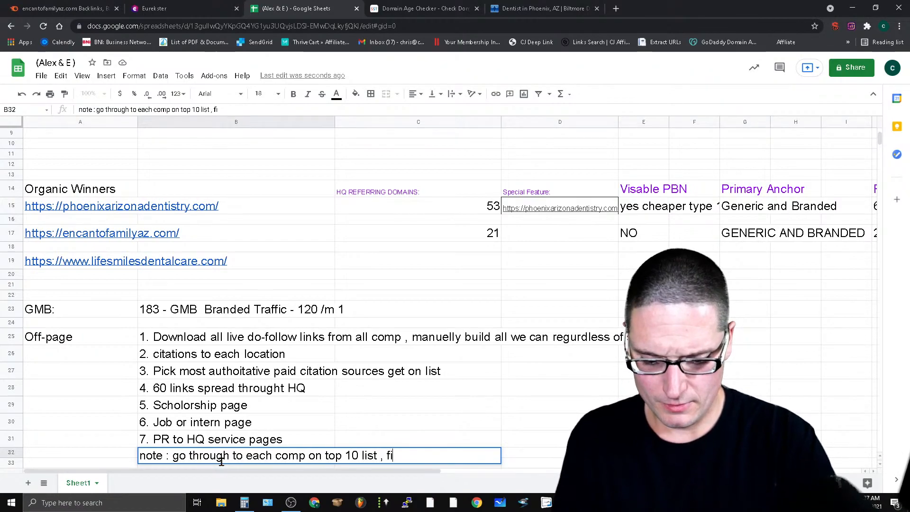
text(nd most traffic wor)
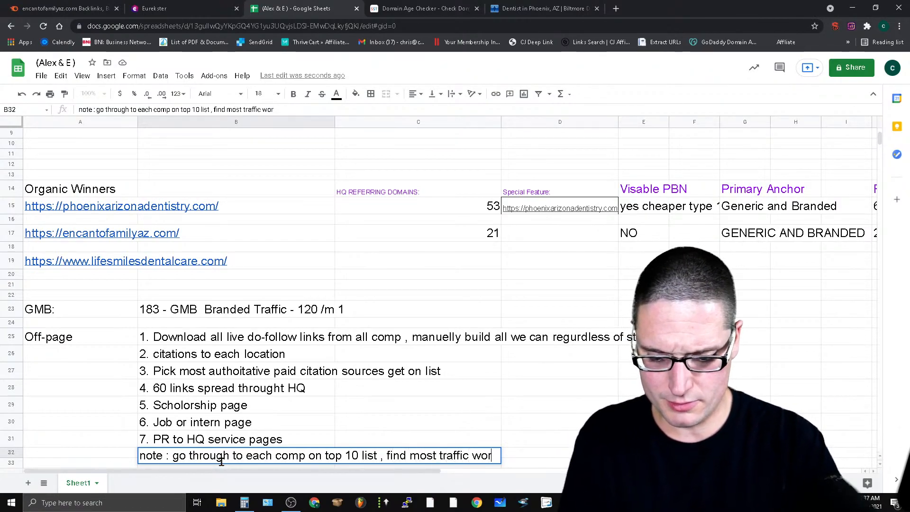
text(ds lau)
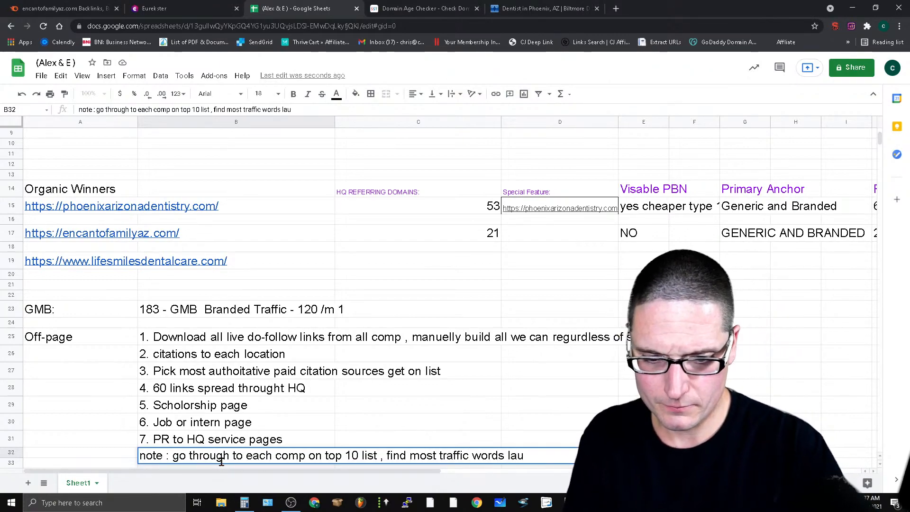
text(nch co)
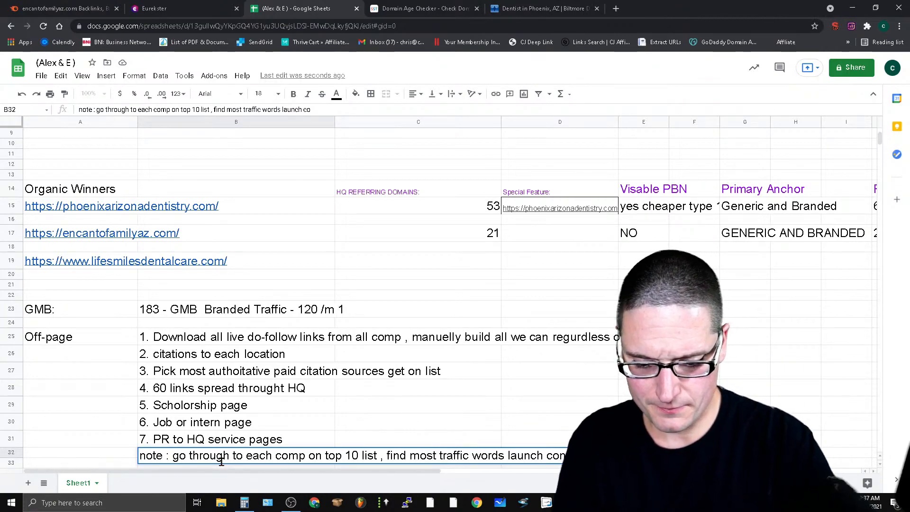
text(ntent strat around that)
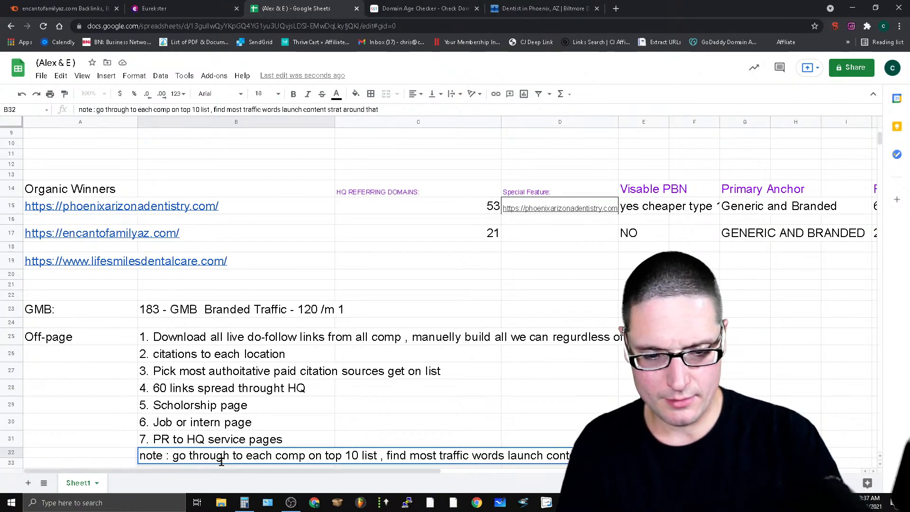
text(./\)
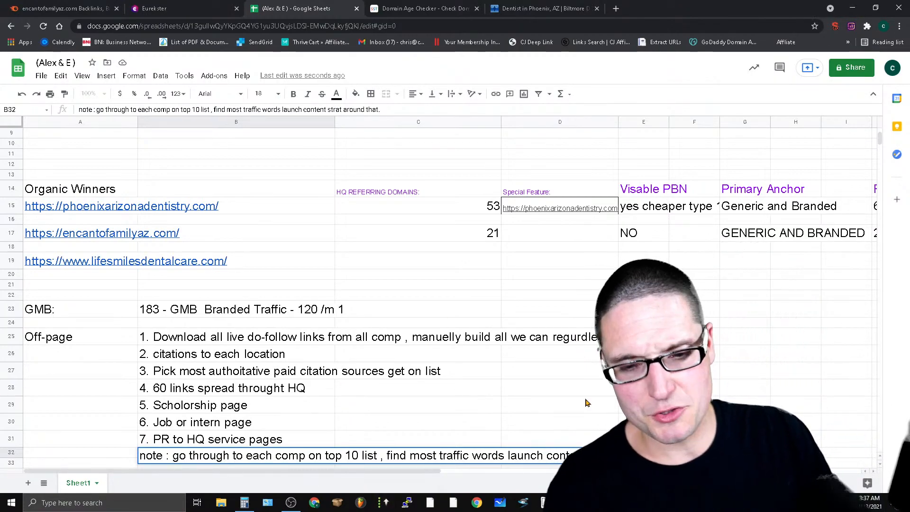
scroll(541, 413, up, 2)
scroll(480, 365, down, 5)
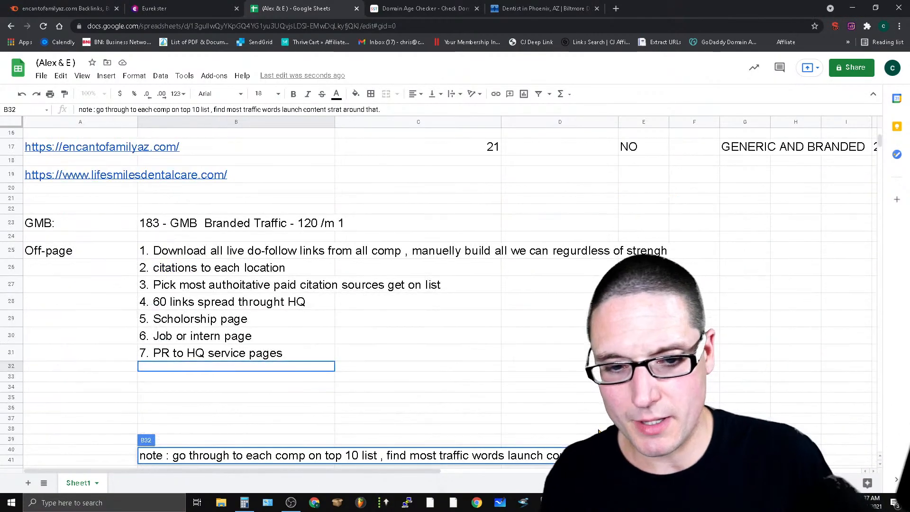
scroll(480, 365, up, 2)
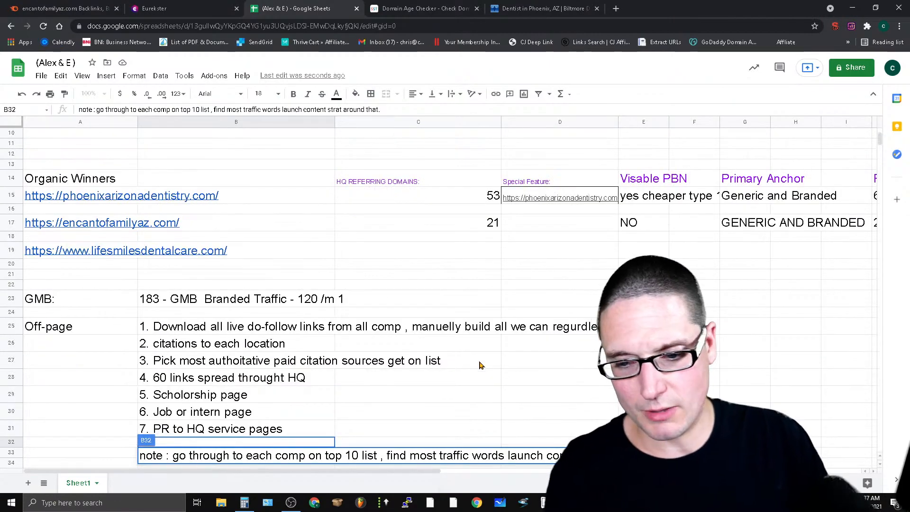
scroll(462, 385, up, 2)
scroll(462, 386, down, 2)
key(Return)
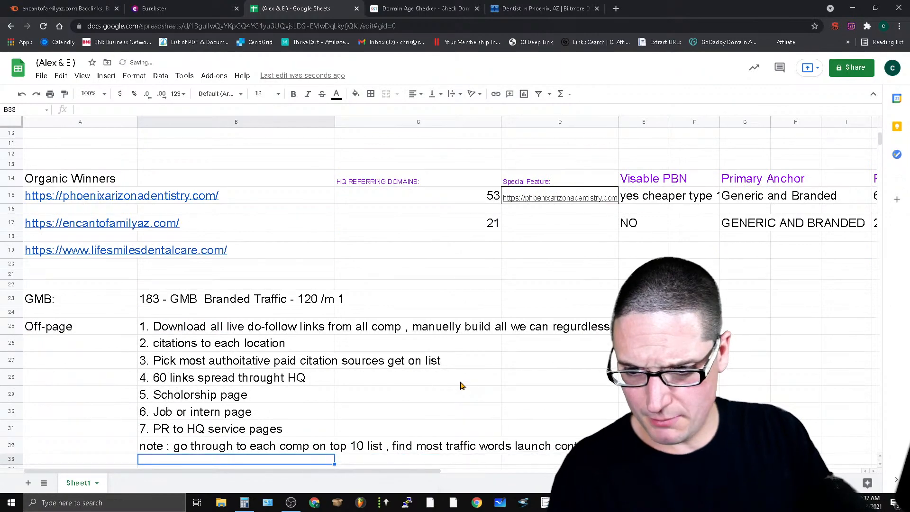
Step: Enter the eighth off-page recommendation, "8. Location based service landers.", in cell B33
scroll(311, 305, up, 3)
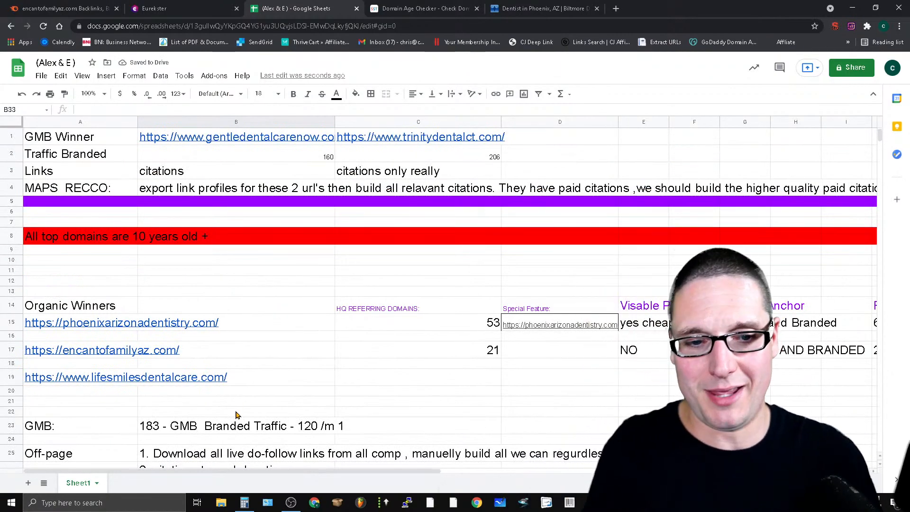
scroll(441, 332, down, 5)
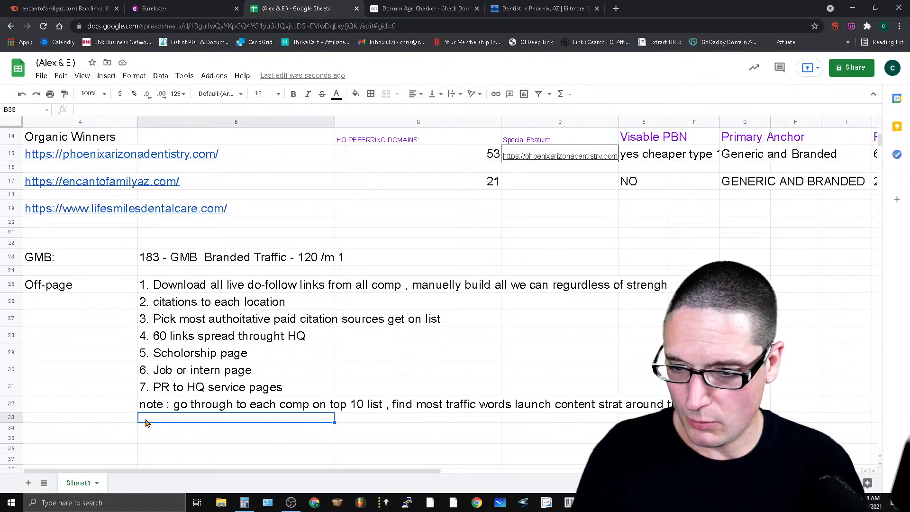
text(8. )
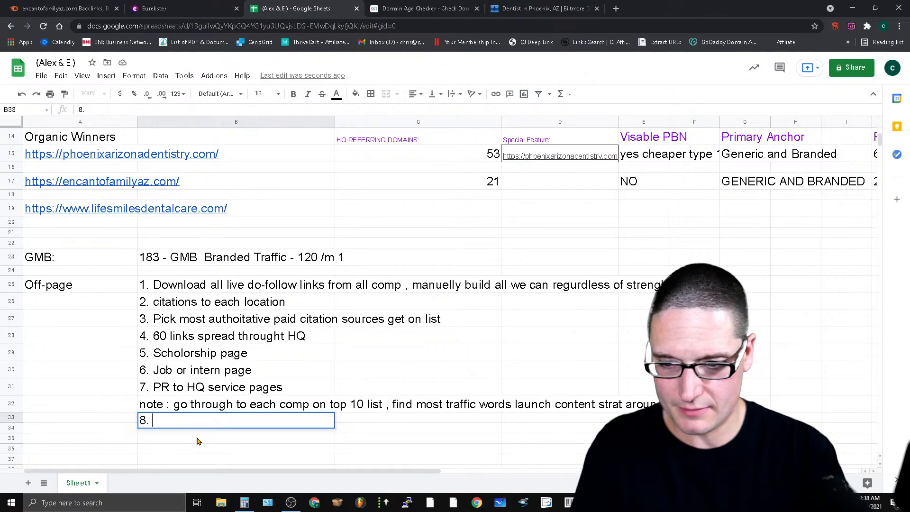
text(Location based)
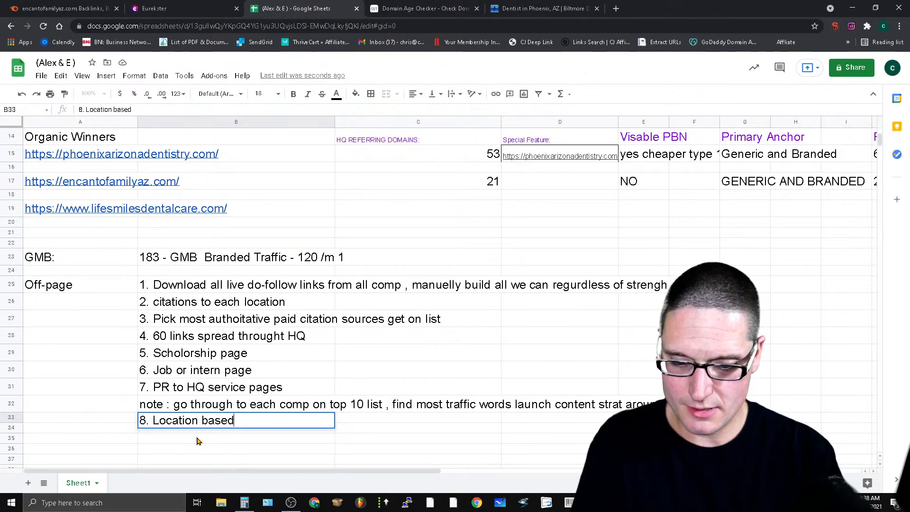
text( service landers)
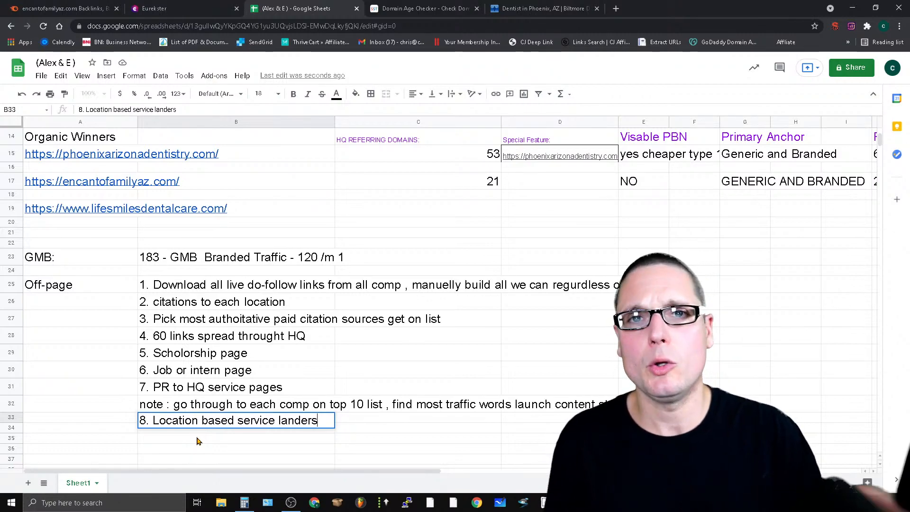
text(.)
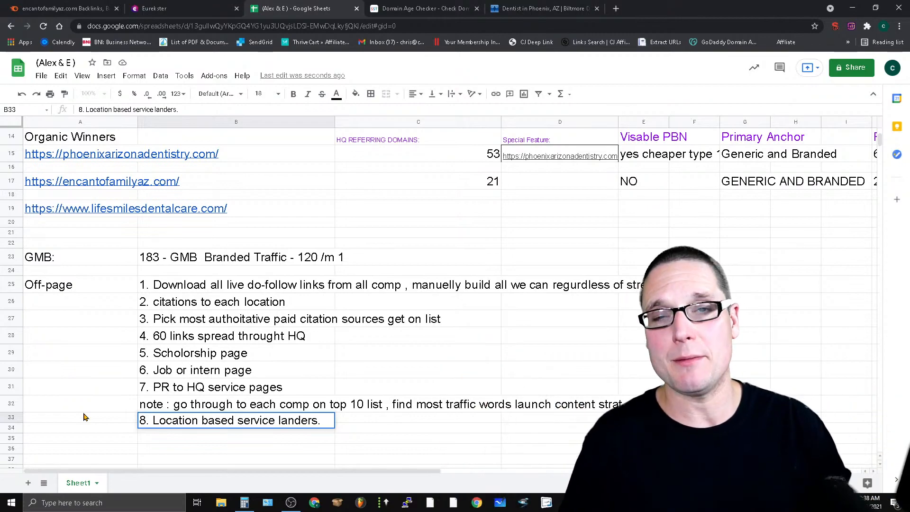
scroll(617, 350, up, 2)
scroll(617, 350, down, 2)
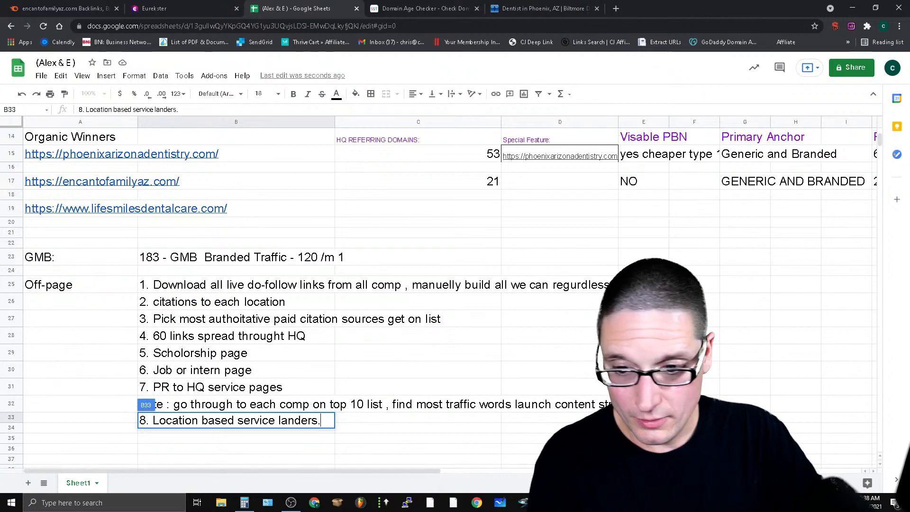
key(Return)
Step: Enter the ninth off-page recommendation, "9 . Image link idea *", in cell B34
scroll(185, 304, up, 4)
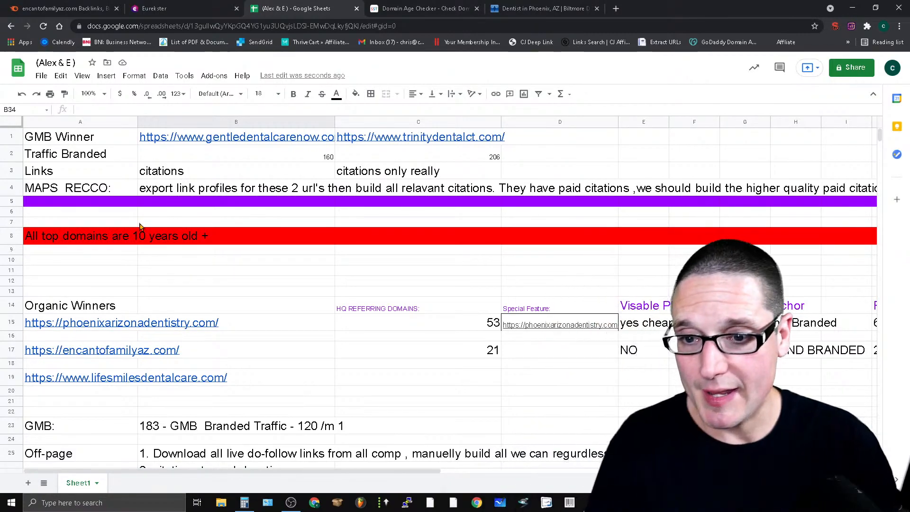
mouse_move(879, 133)
mouse_down()
mouse_move(880, 141)
mouse_move(879, 128)
mouse_up()
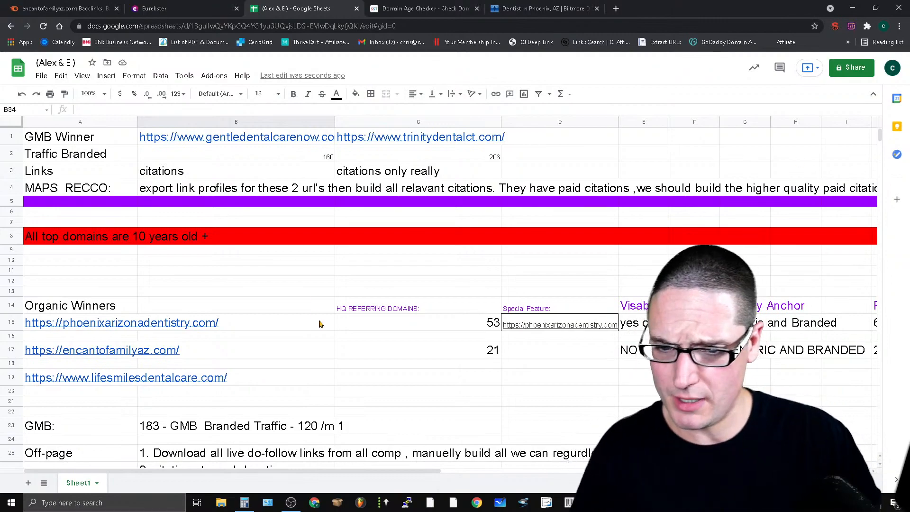
scroll(610, 325, down, 2)
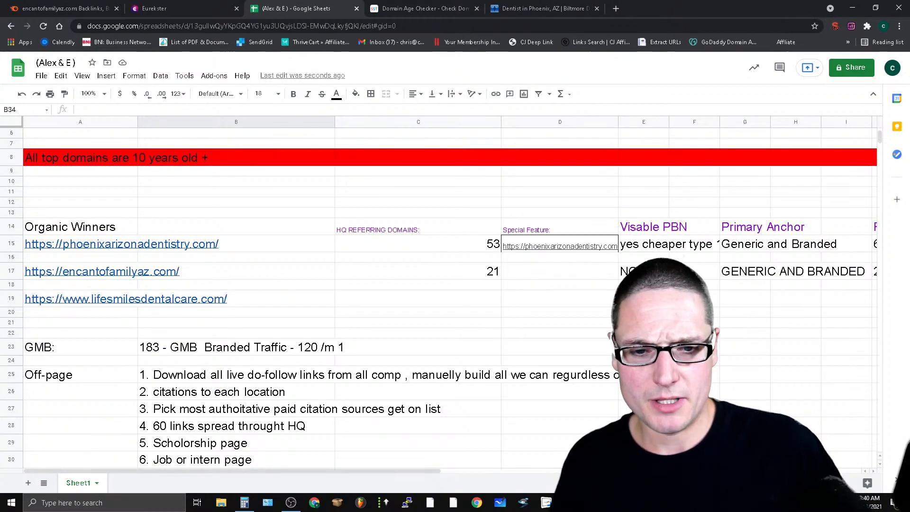
scroll(687, 232, up, 2)
drag(879, 136, 885, 150)
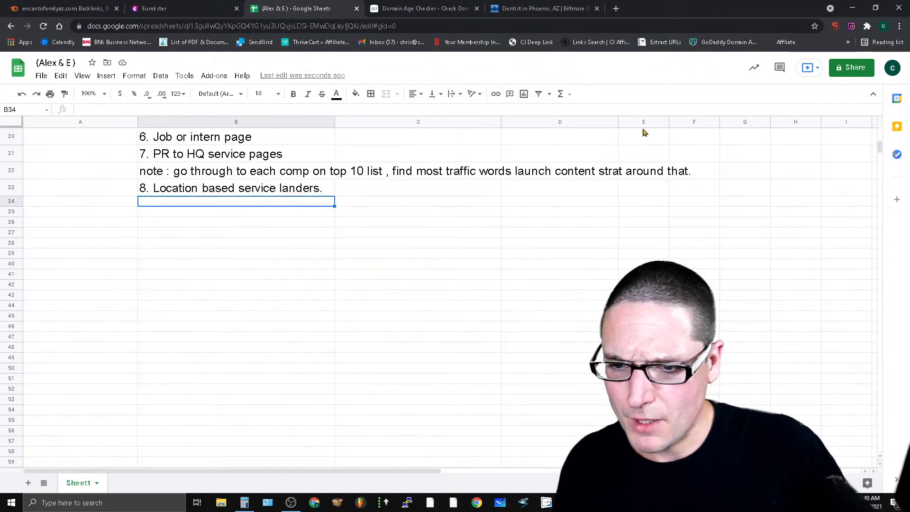
text(9 . Images)
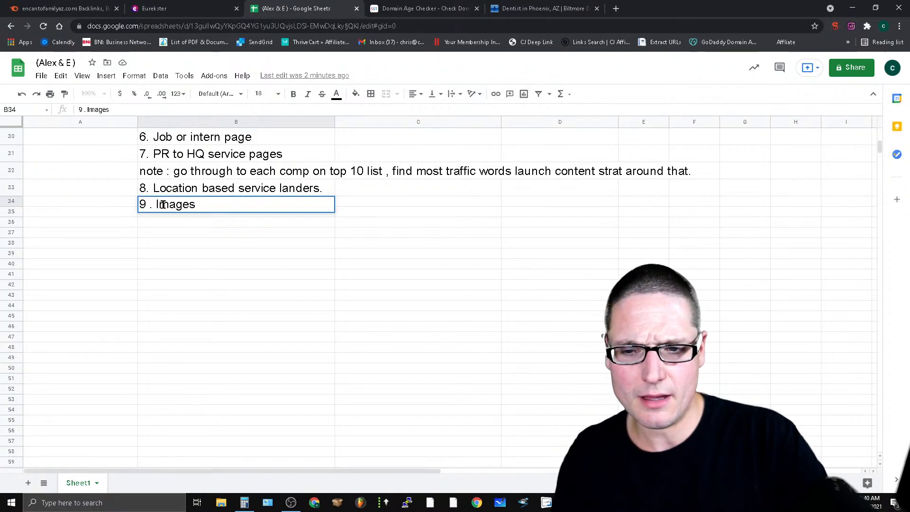
key(BackSpace)
text(link)
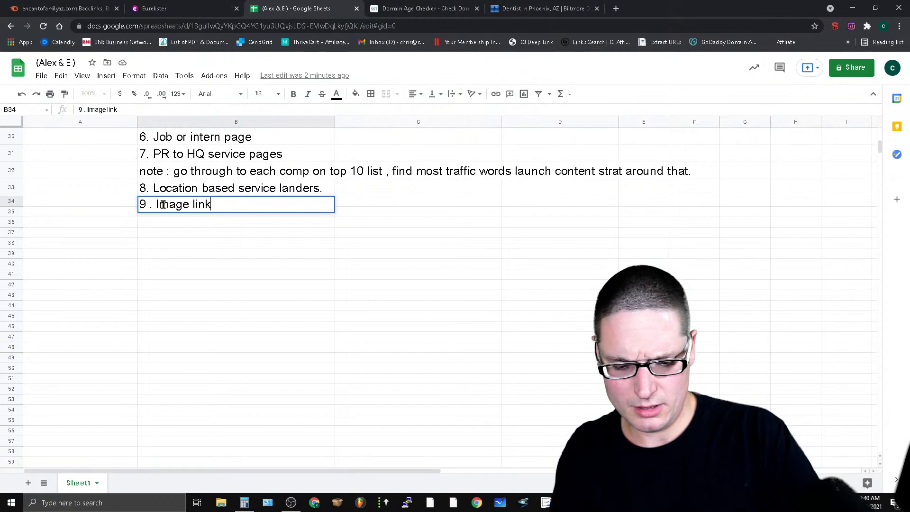
text( idea *)
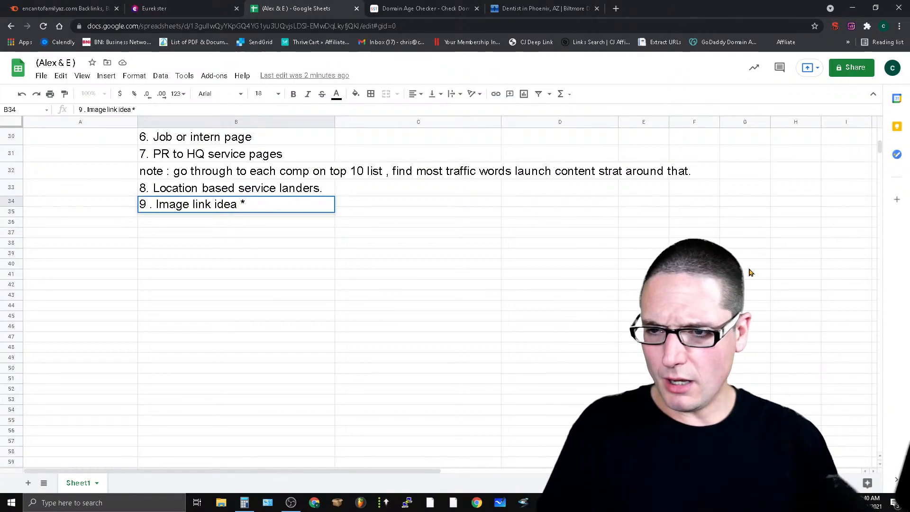
scroll(755, 260, up, 4)
scroll(750, 365, down, 4)
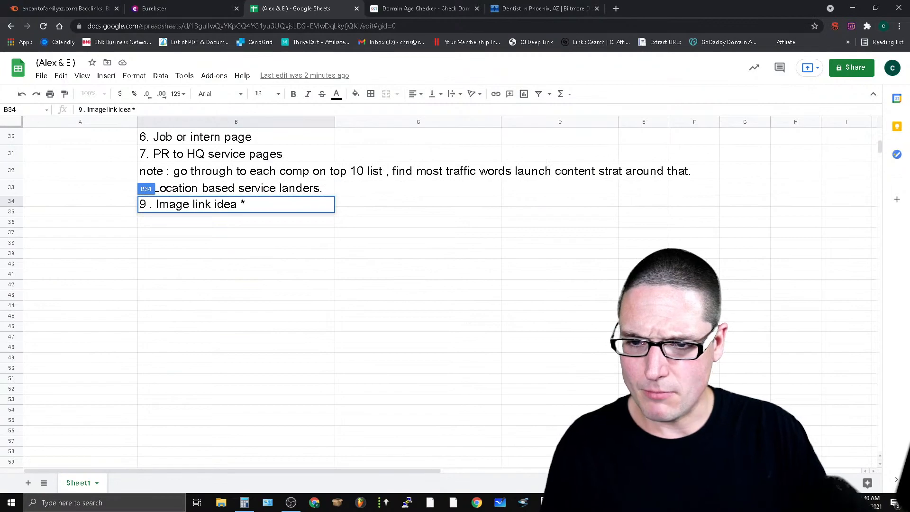
key(Return)
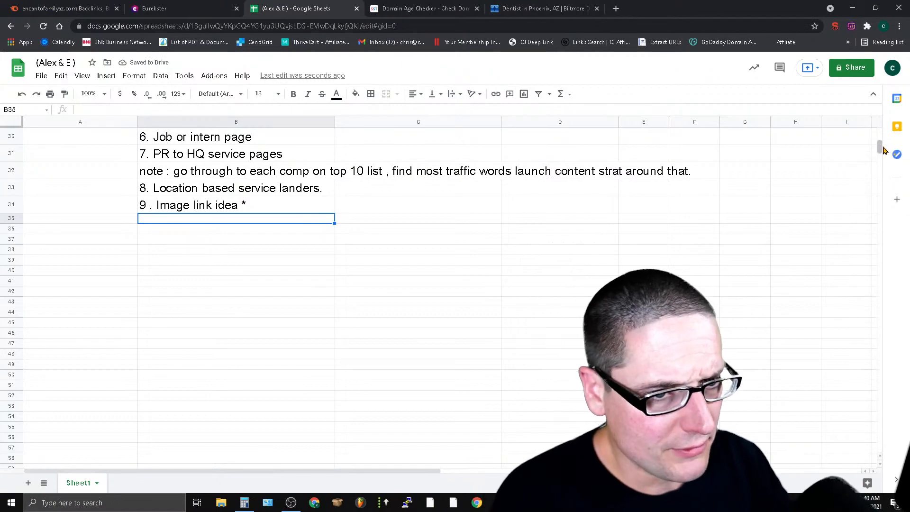
Step: Set the font size of the entire sheet to 14
drag(881, 151, 880, 137)
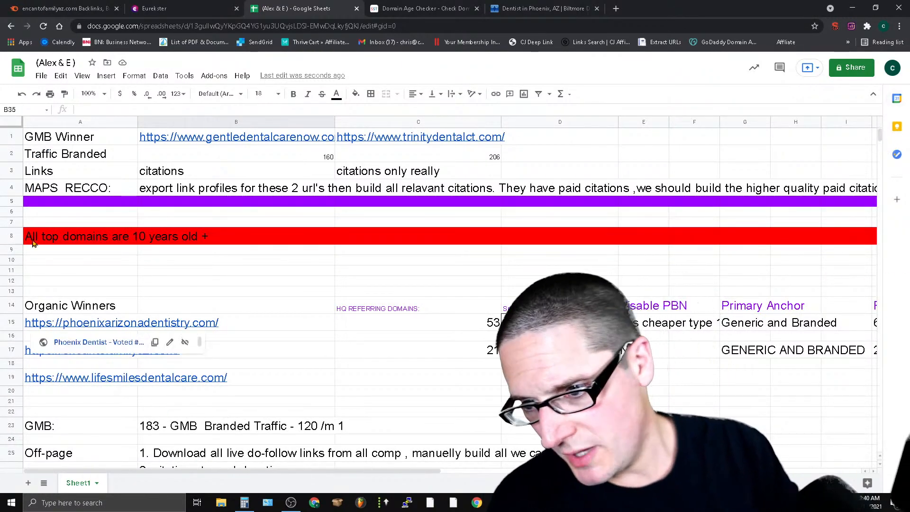
click(3, 126)
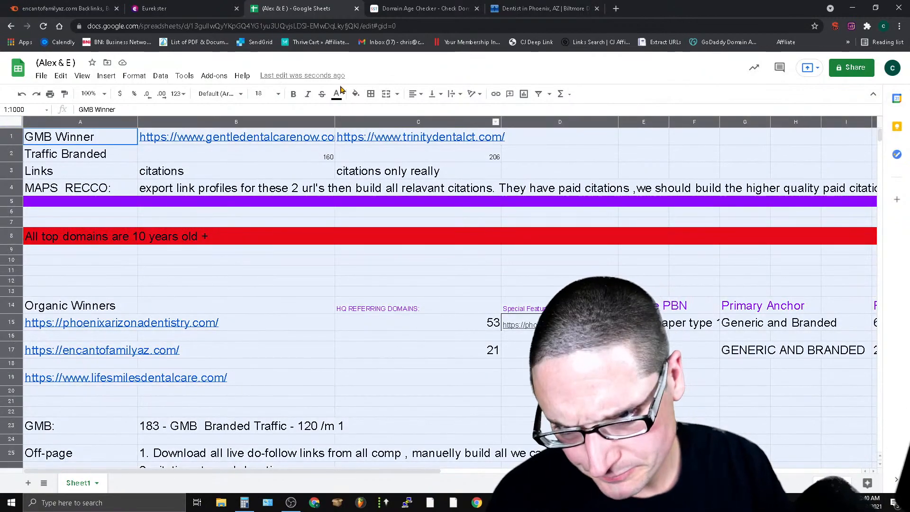
click(277, 94)
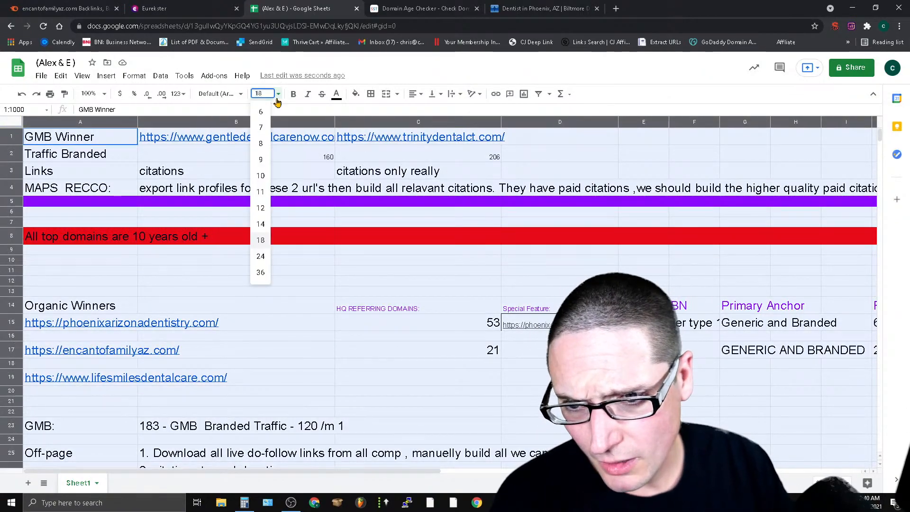
click(261, 224)
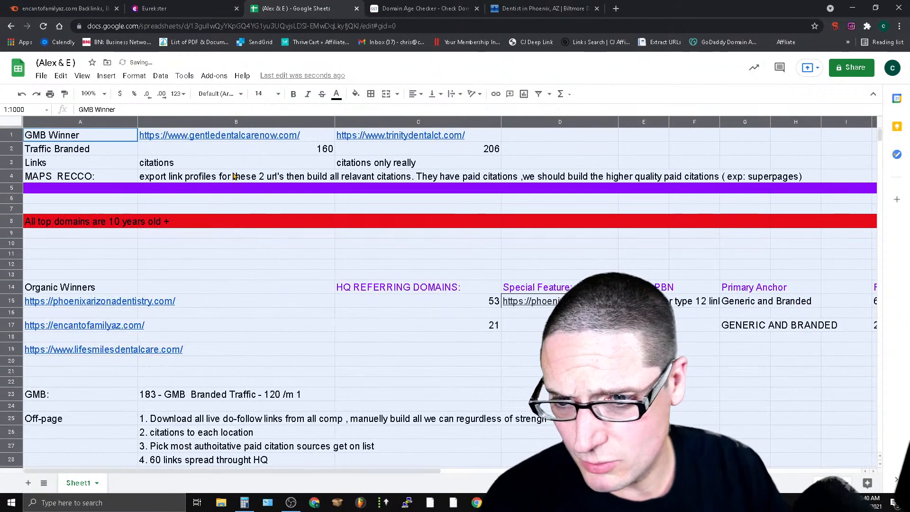
Step: Set the font size of the entire sheet to 12 and clear the whole-sheet selection
click(279, 94)
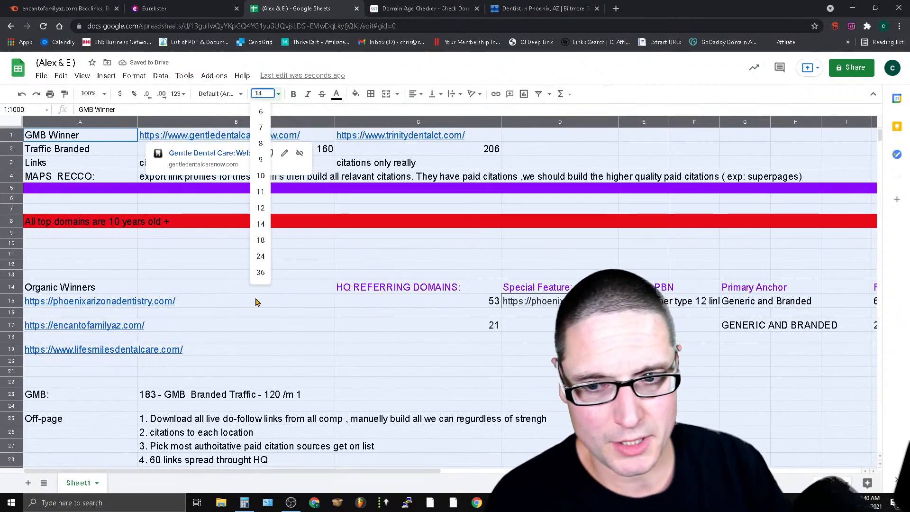
click(261, 207)
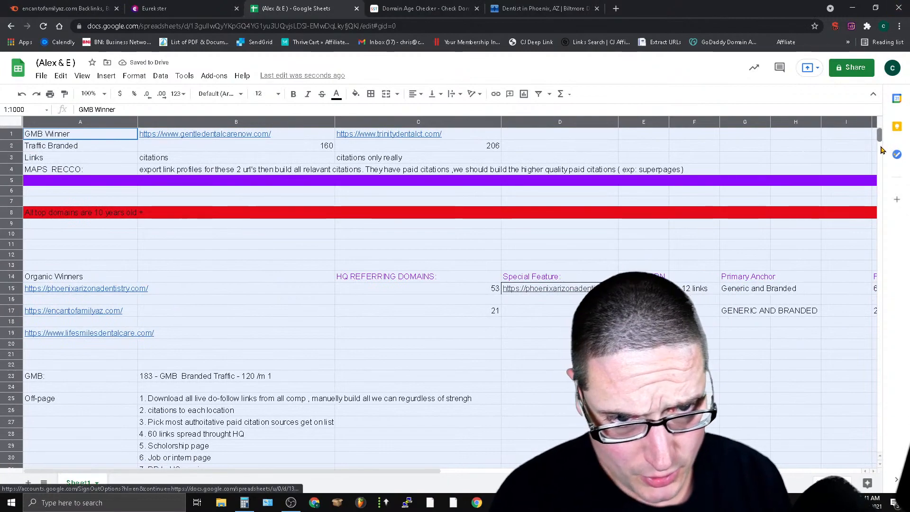
scroll(882, 148, down, 10)
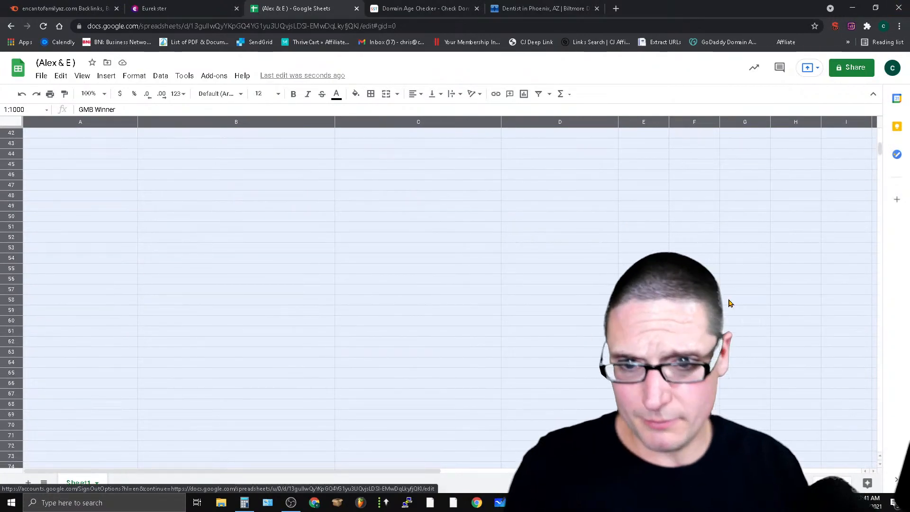
drag(730, 298, 731, 291)
drag(422, 330, 398, 302)
scroll(285, 421, up, 4)
scroll(426, 284, up, 8)
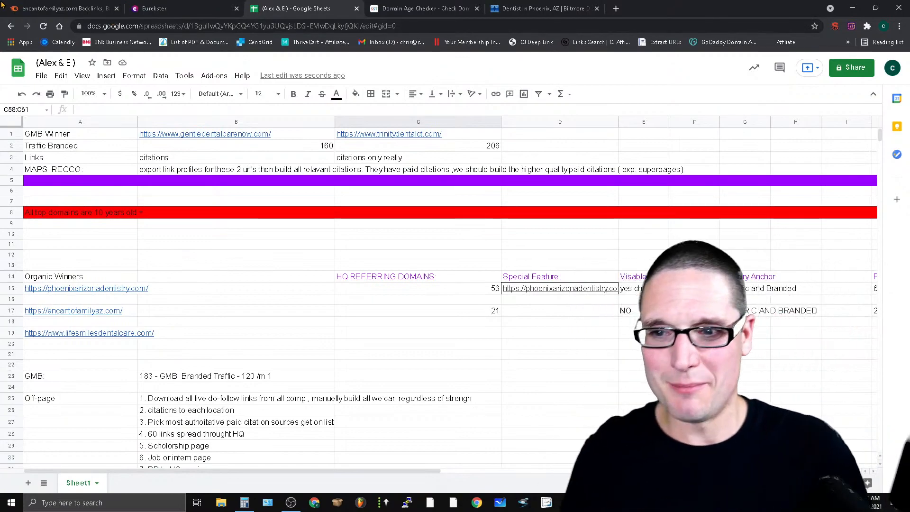
Step: Close the Domain Age Checker page and the Biltmore dentist site
click(437, 7)
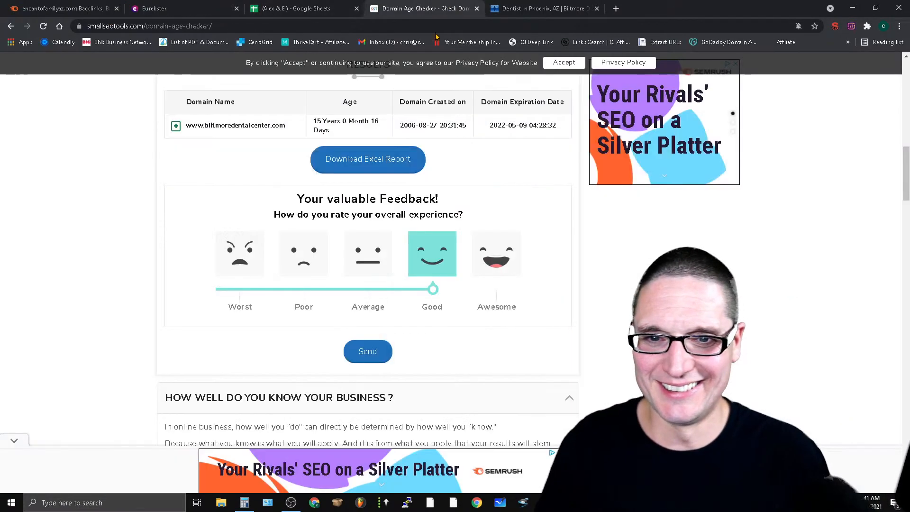
click(477, 8)
click(477, 8)
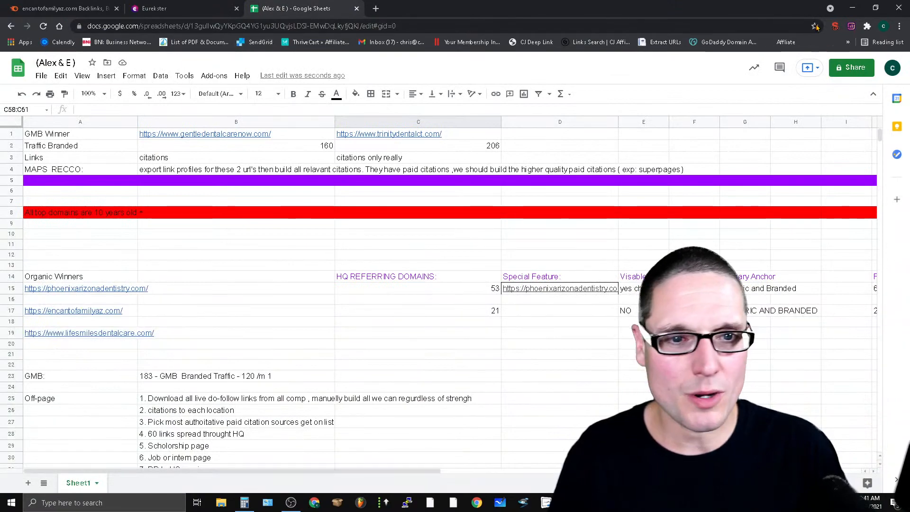
Step: Switch to the YouTube Studio live stream window and close the calculator and the MozBar overlay
click(853, 6)
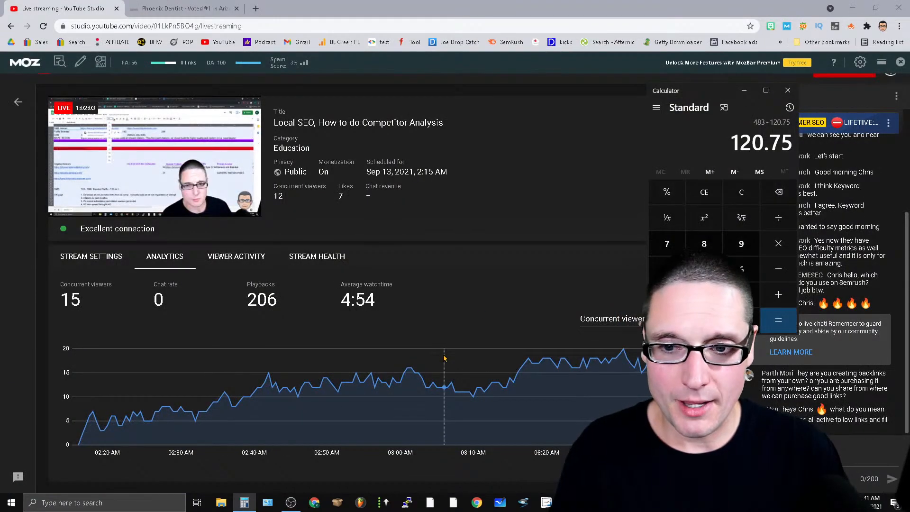
click(787, 90)
click(903, 68)
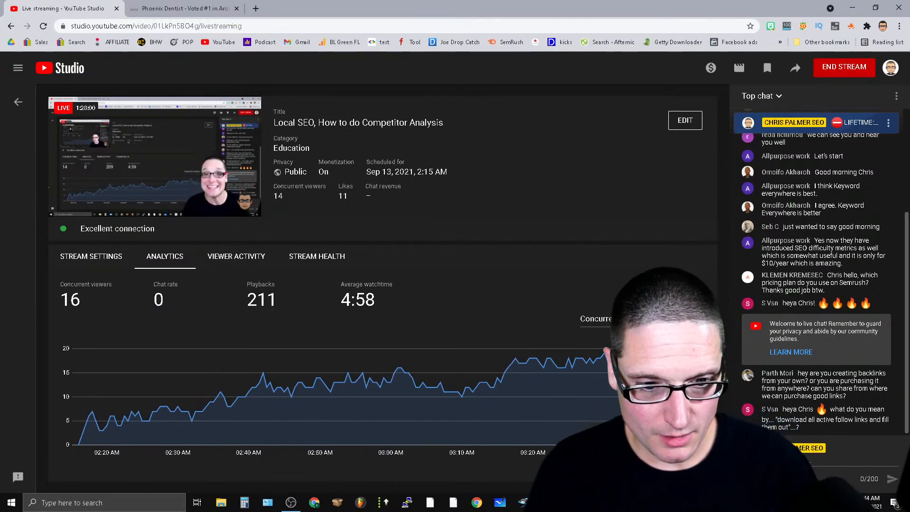
Step: Switch to Semrush, reload the backlinks report for encantofamilyaz.com, and filter it to active follow links
key(alt+Tab)
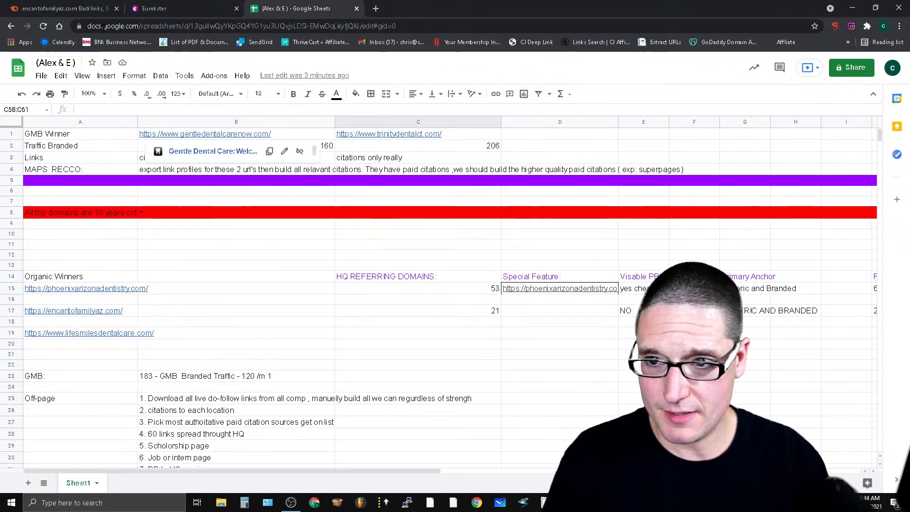
click(61, 9)
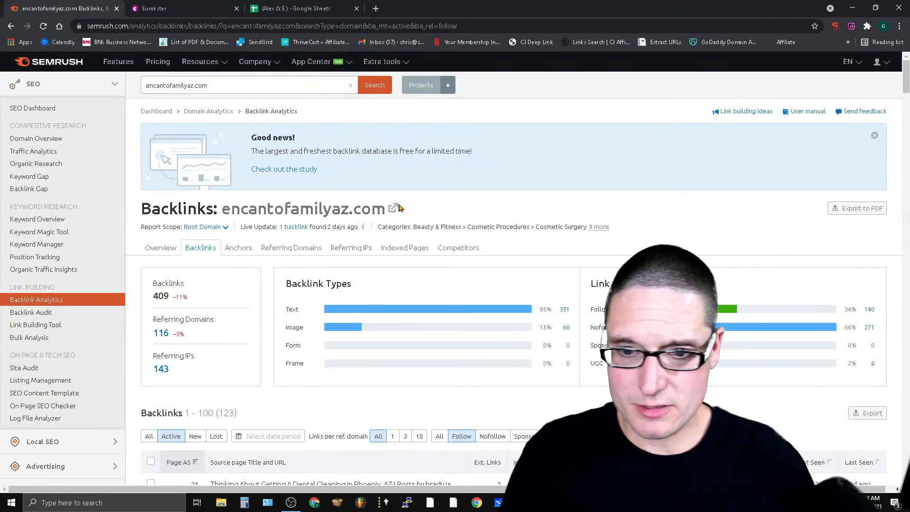
double_click(245, 206)
click(244, 201)
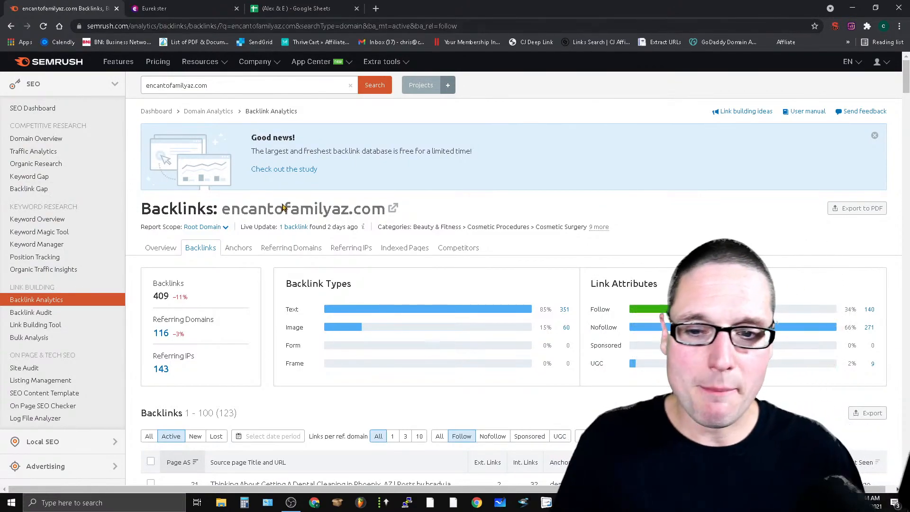
click(198, 257)
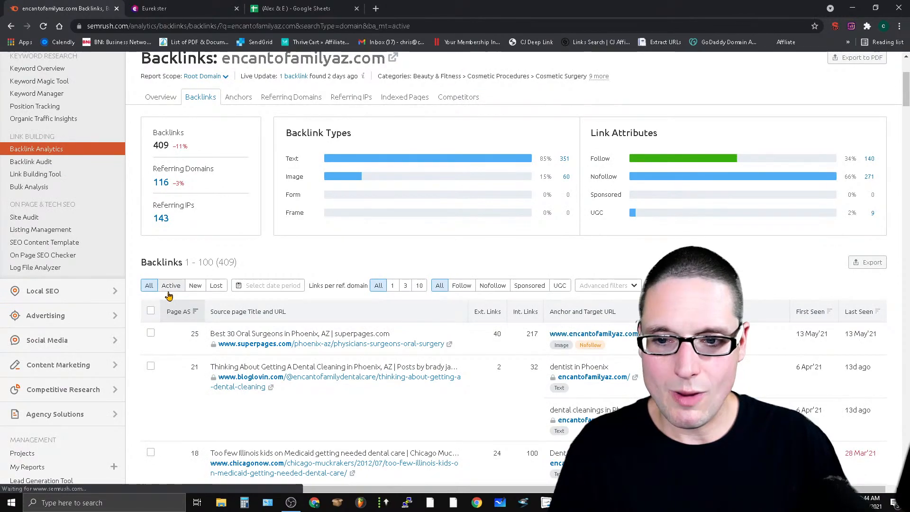
click(171, 285)
click(462, 285)
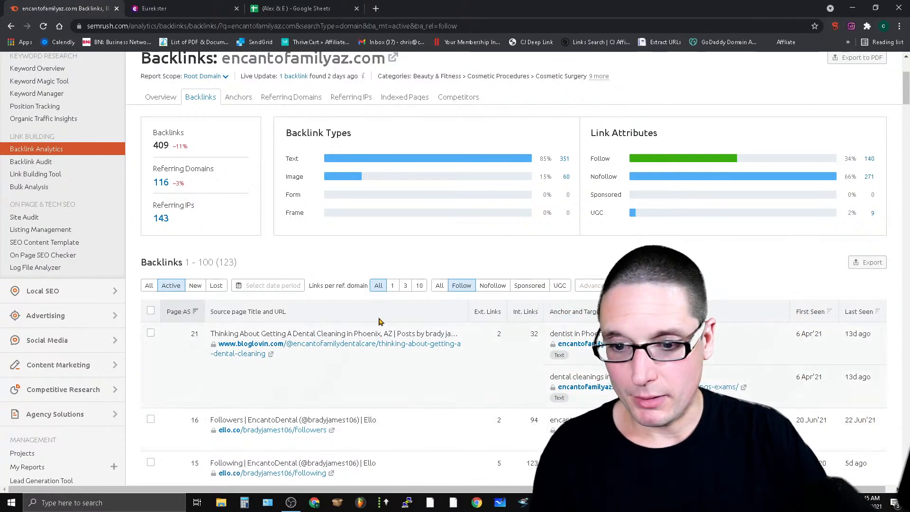
Step: Open the Bloglovin dental cleaning backlink, examine the post and its URL, and return to the audit spreadsheet
click(265, 363)
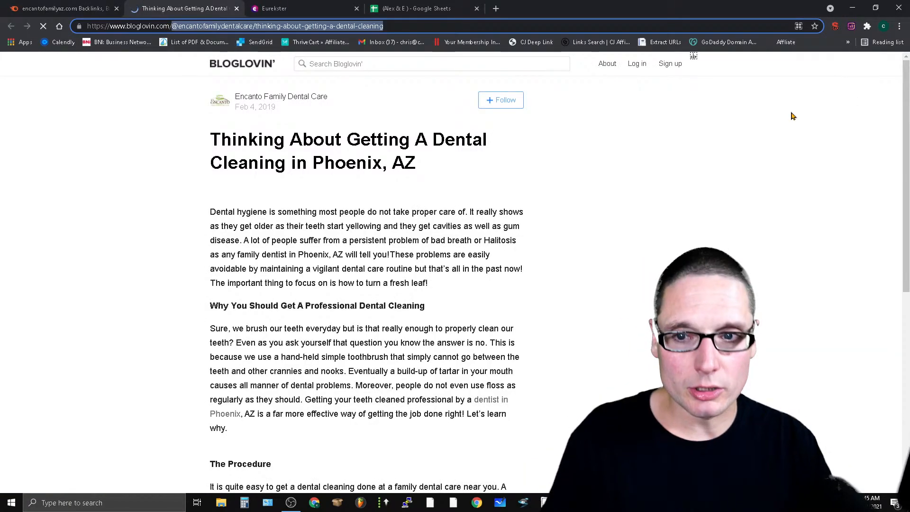
drag(434, 29, 337, 40)
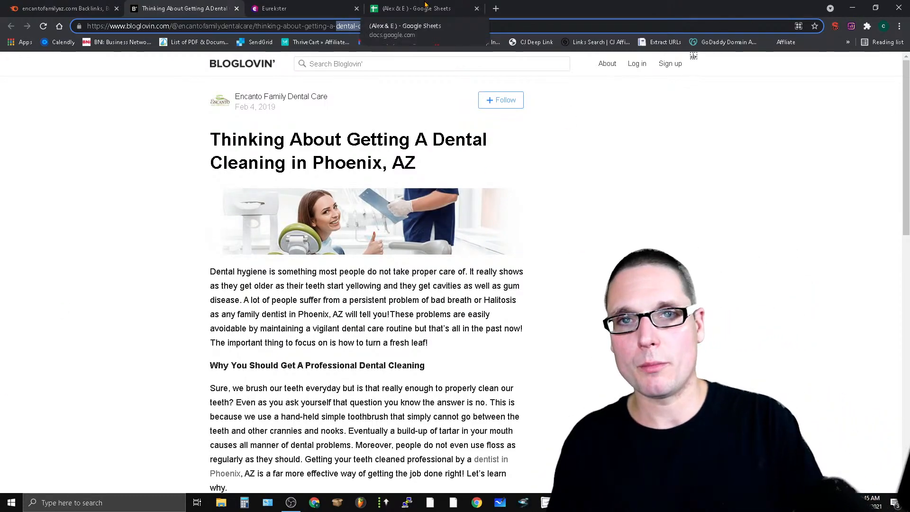
click(411, 7)
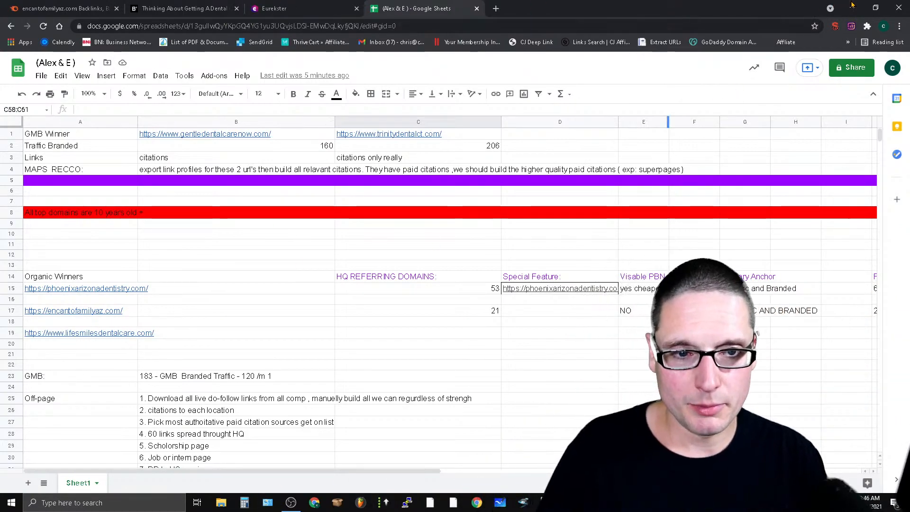
Step: Switch to YouTube Studio and end the "Local SEO, How to do Competitor Analysis" live stream
click(851, 7)
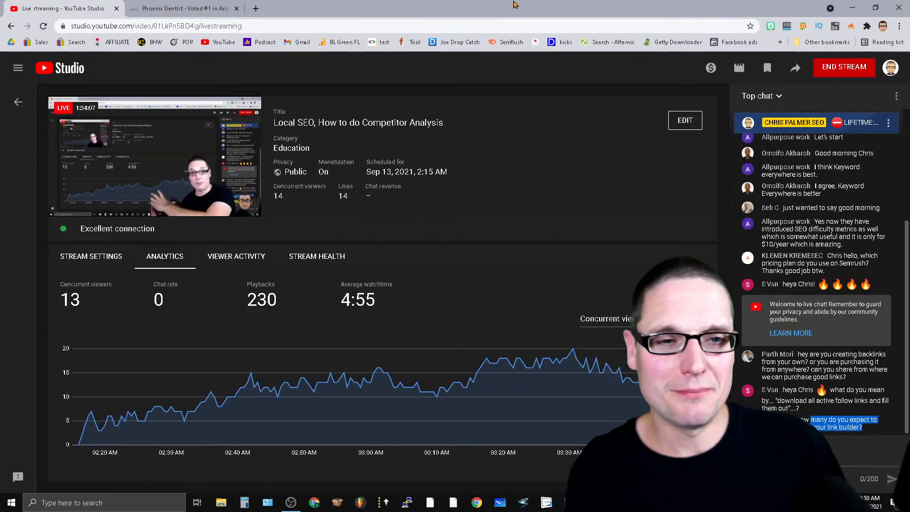
click(852, 66)
click(545, 311)
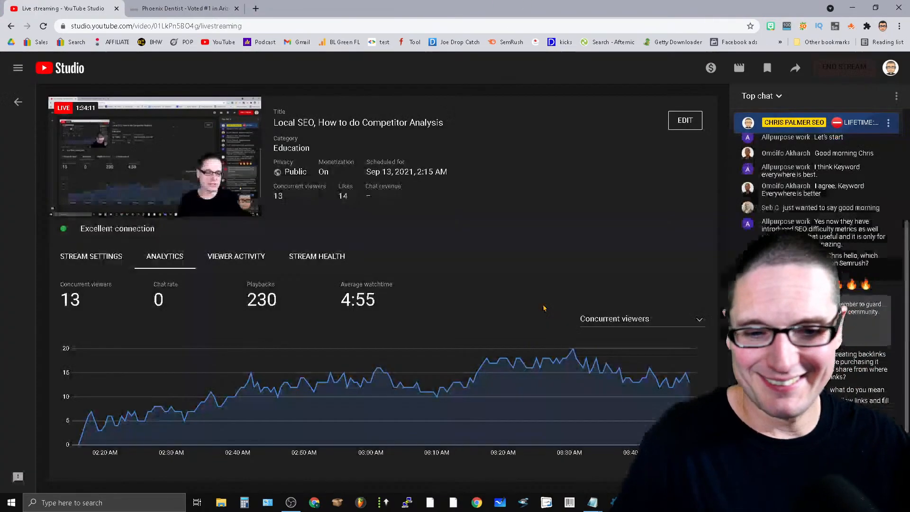